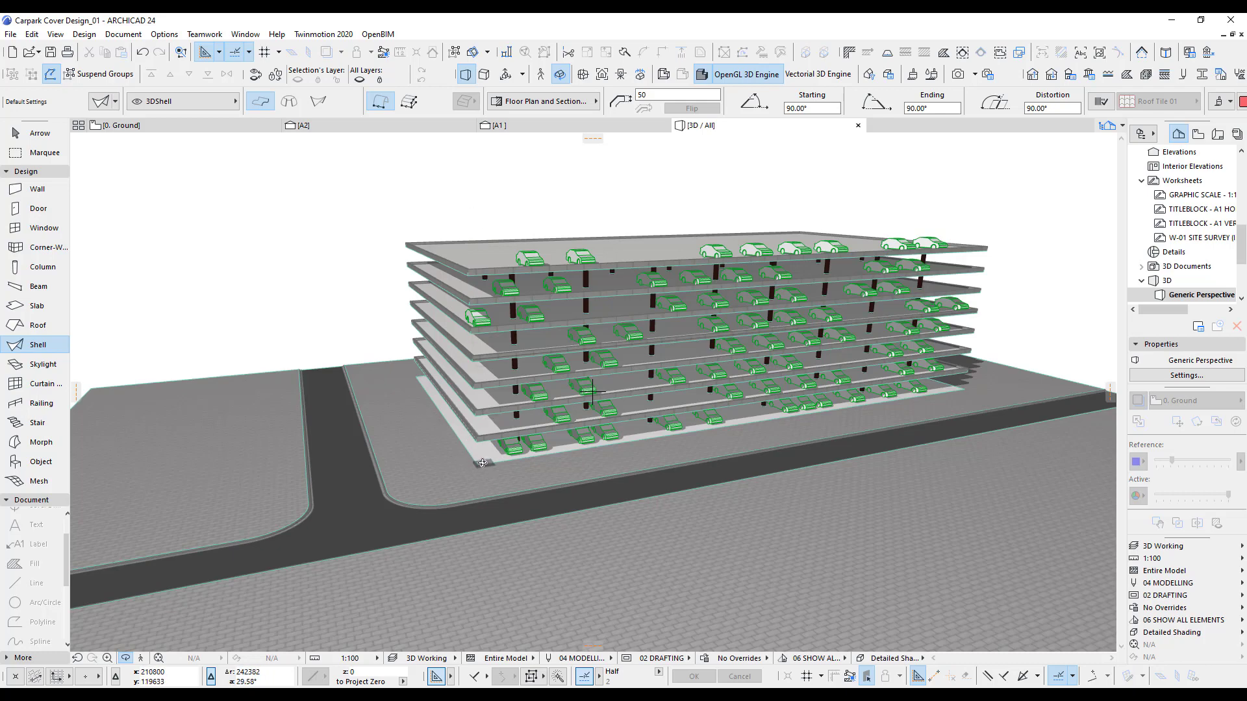
# Step: Examine the reference photo of the wavy ribbon facade beside the carpark on the Ground floor plan
pyautogui.press('F2')
pyautogui.scroll(-2, 431, 440)
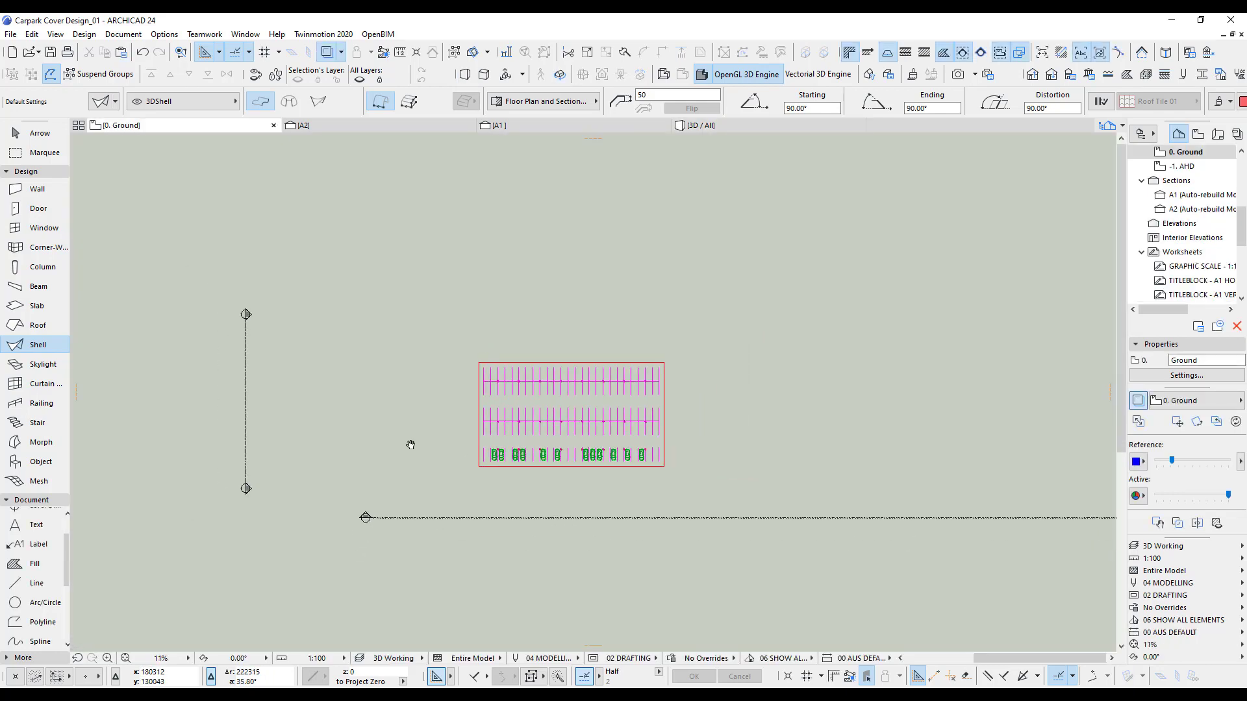
pyautogui.moveTo(409, 442); pyautogui.dragTo(870, 430, button='middle')
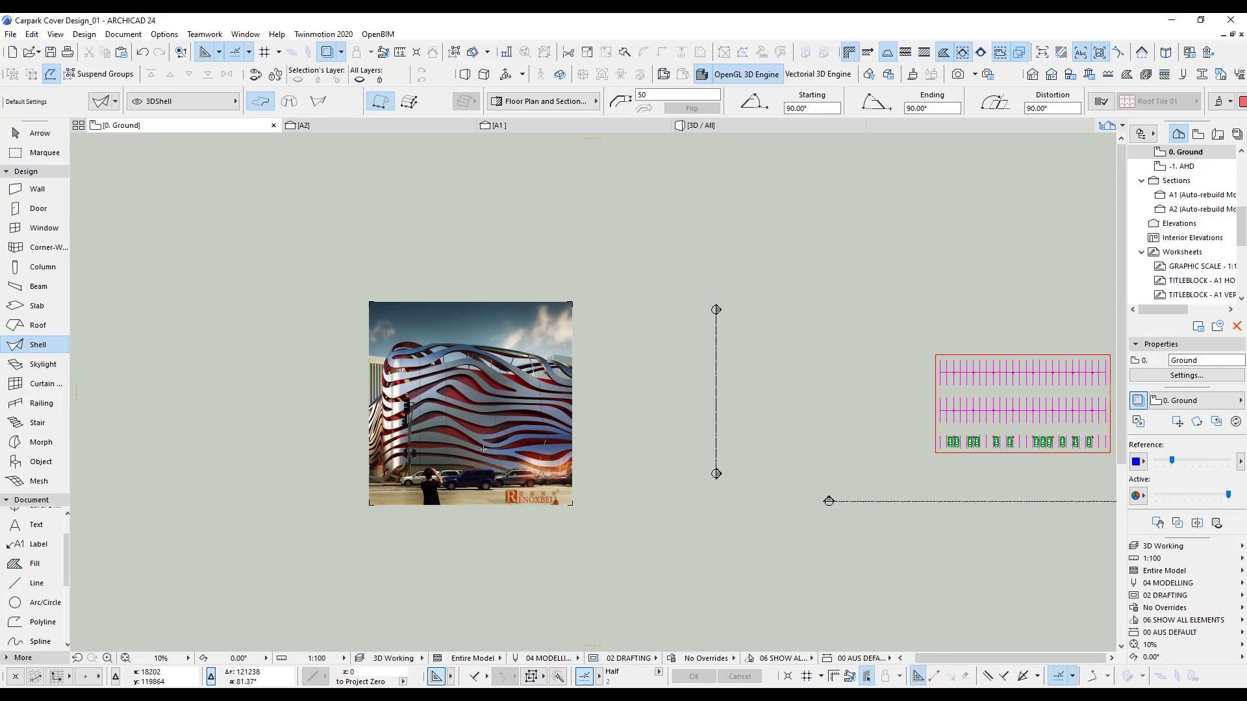
pyautogui.scroll(4, 483, 448)
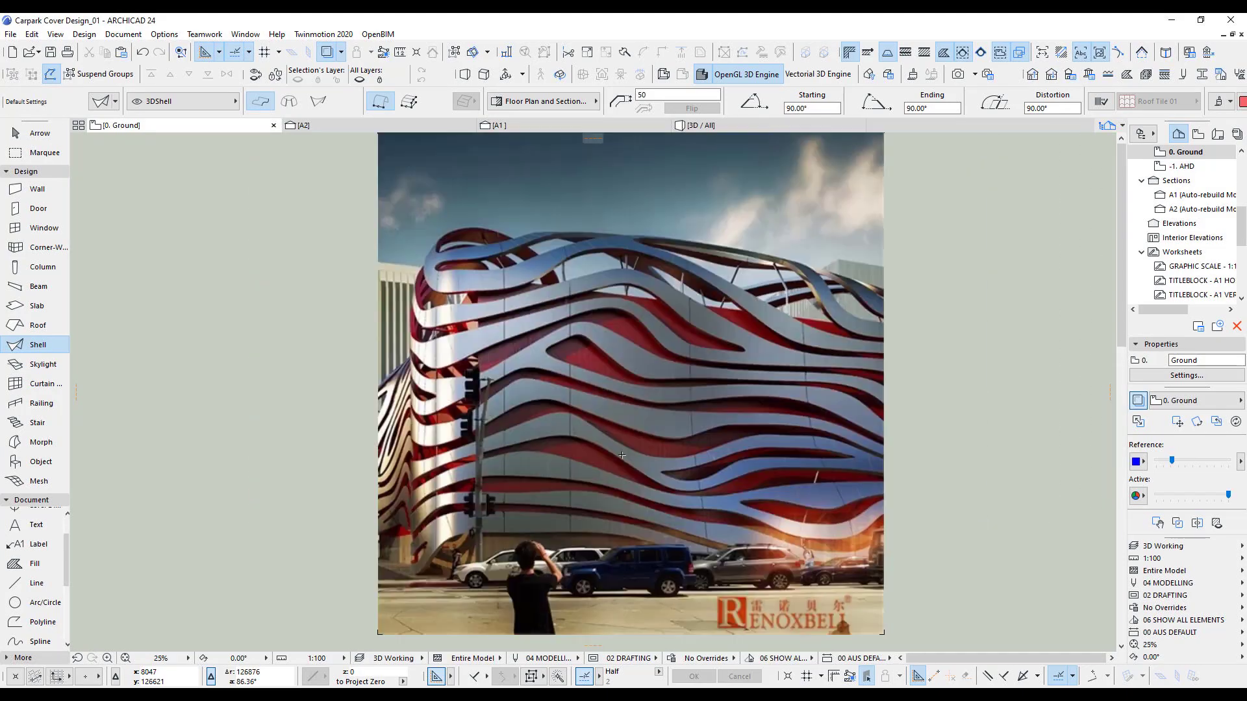
pyautogui.scroll(-1, 622, 456)
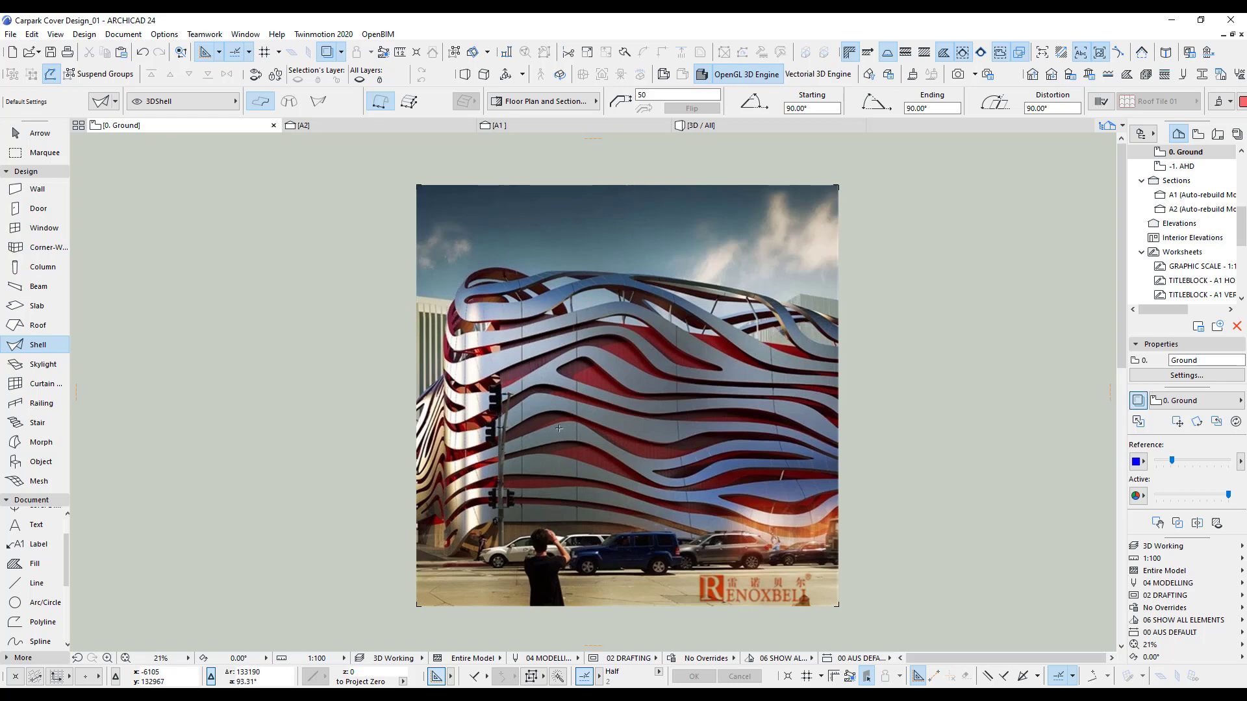
pyautogui.scroll(-2, 604, 413)
pyautogui.moveTo(933, 445); pyautogui.dragTo(422, 442, button='middle')
pyautogui.moveTo(859, 478); pyautogui.dragTo(593, 483, button='middle')
pyautogui.scroll(1, 602, 468)
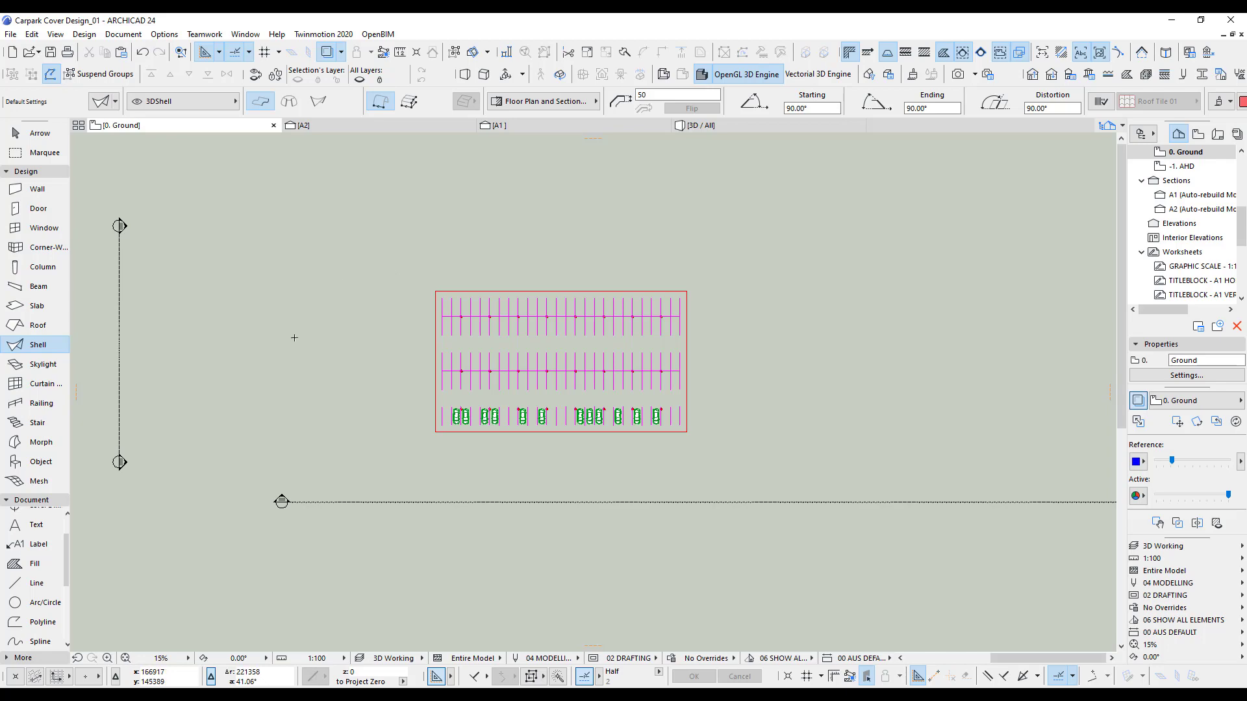
# Step: In section A1, switch the Shell tool to its detailed construction method and copy the red profile line with the curved end
pyautogui.click(533, 127)
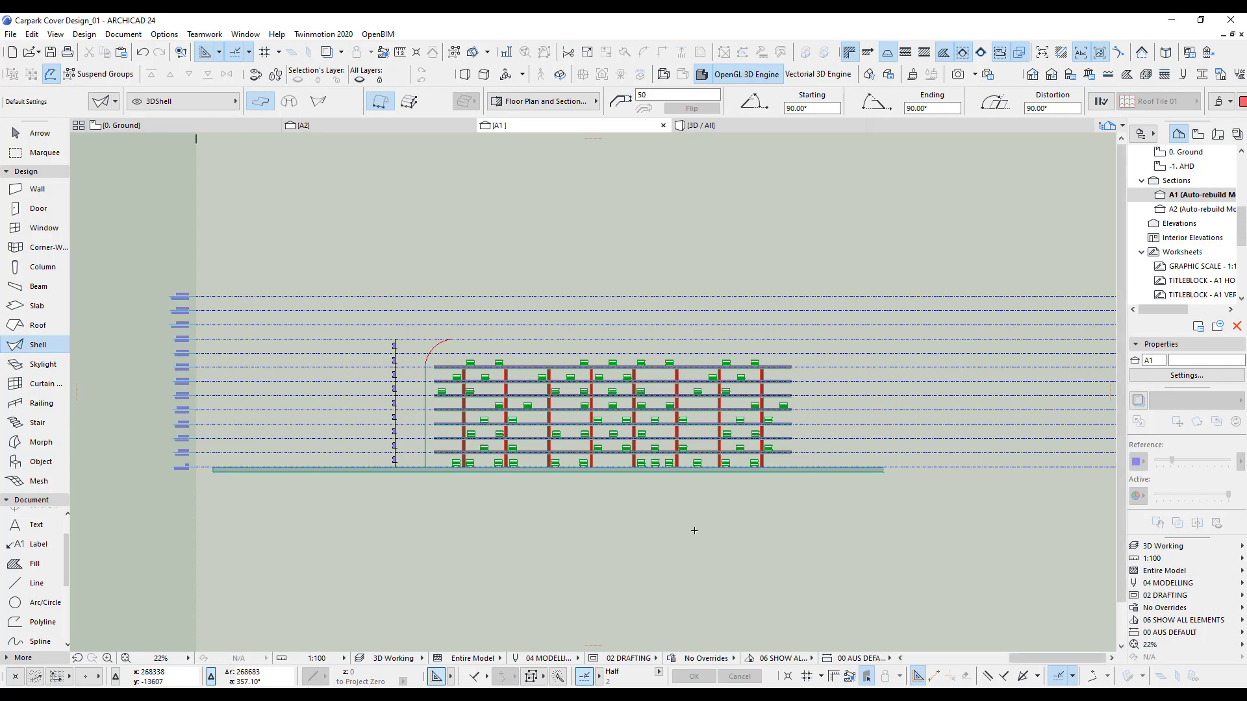
pyautogui.scroll(5, 482, 500)
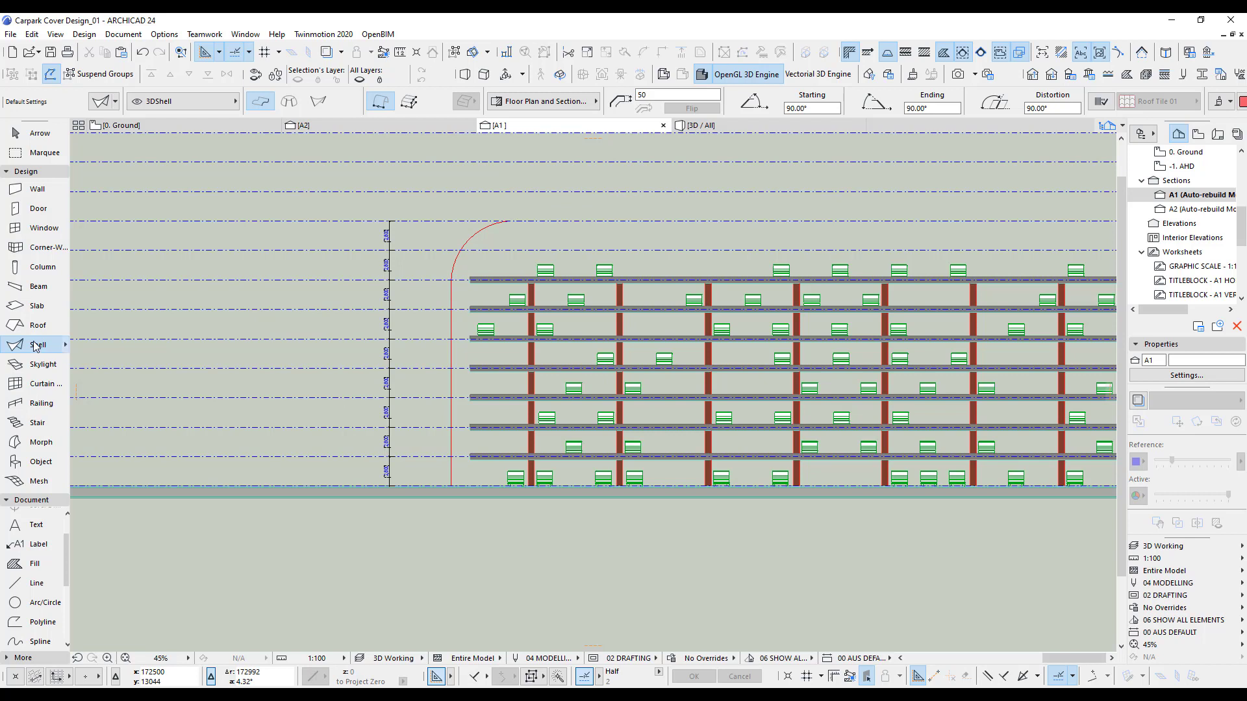
pyautogui.click(406, 103)
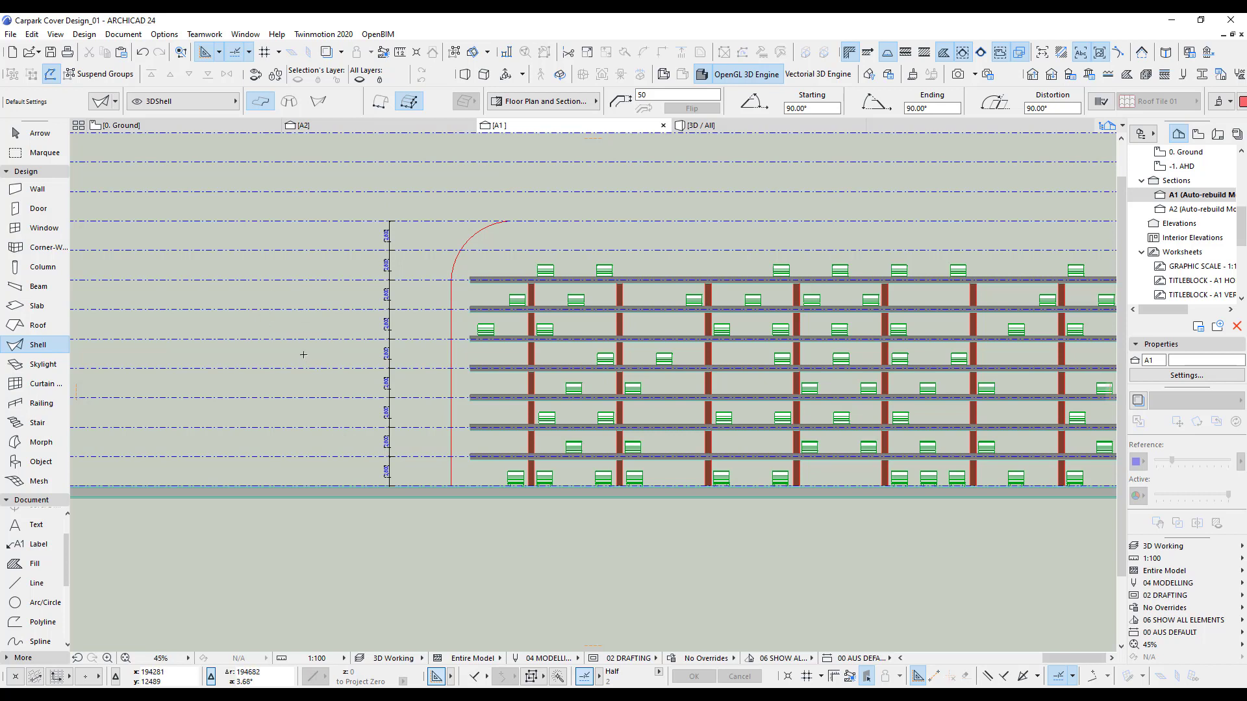
pyautogui.click(504, 223)
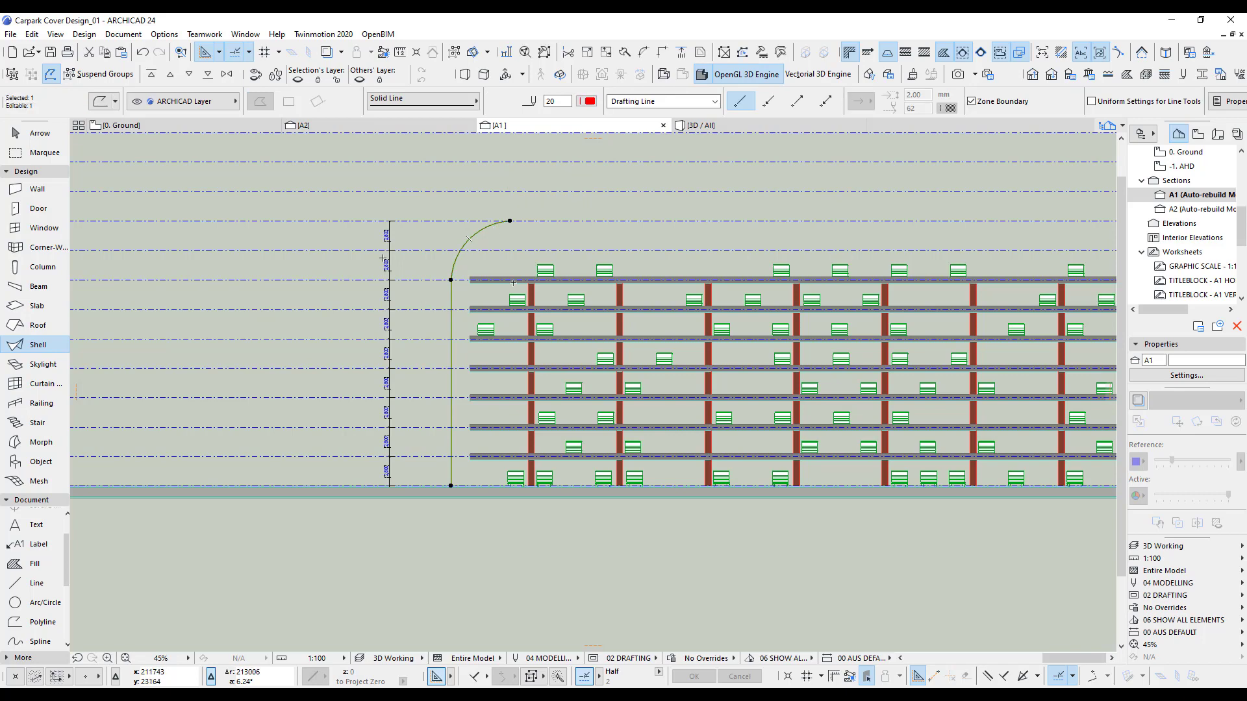
# Step: Paste the profile line at its original location on the Ground floor plan and move it up to just below the A1 section line
pyautogui.click(121, 125)
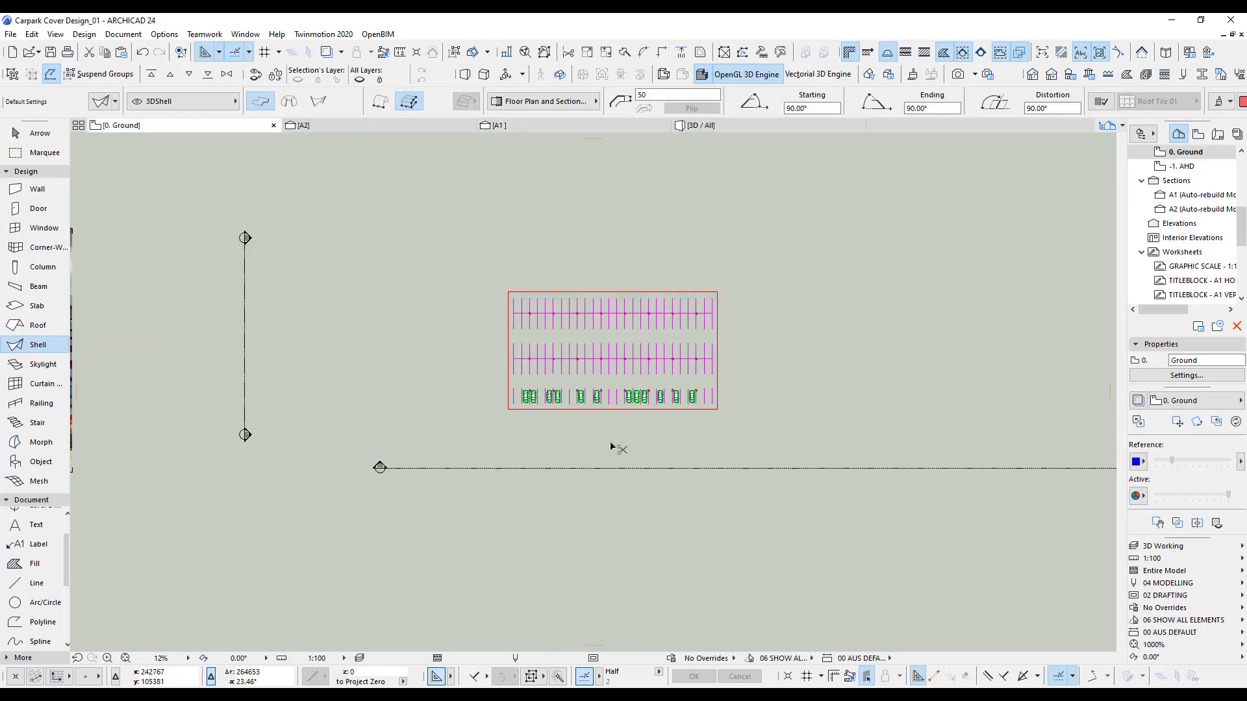
pyautogui.click(743, 535)
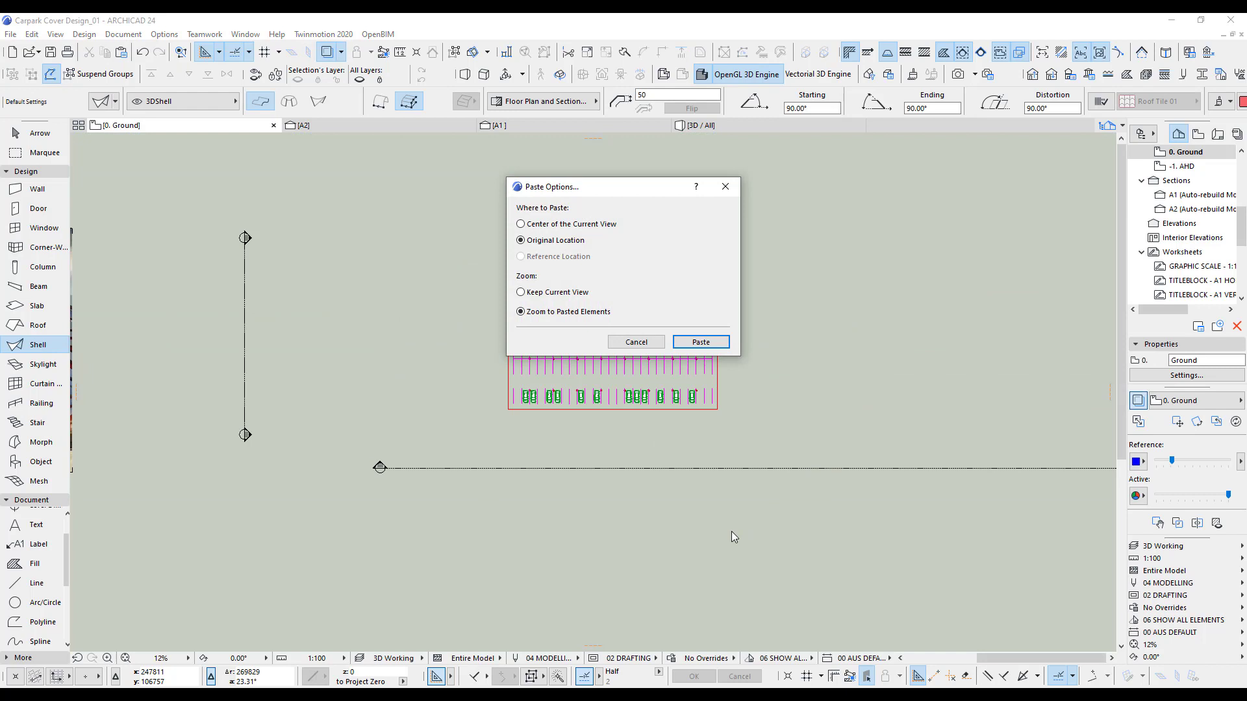
pyautogui.click(702, 339)
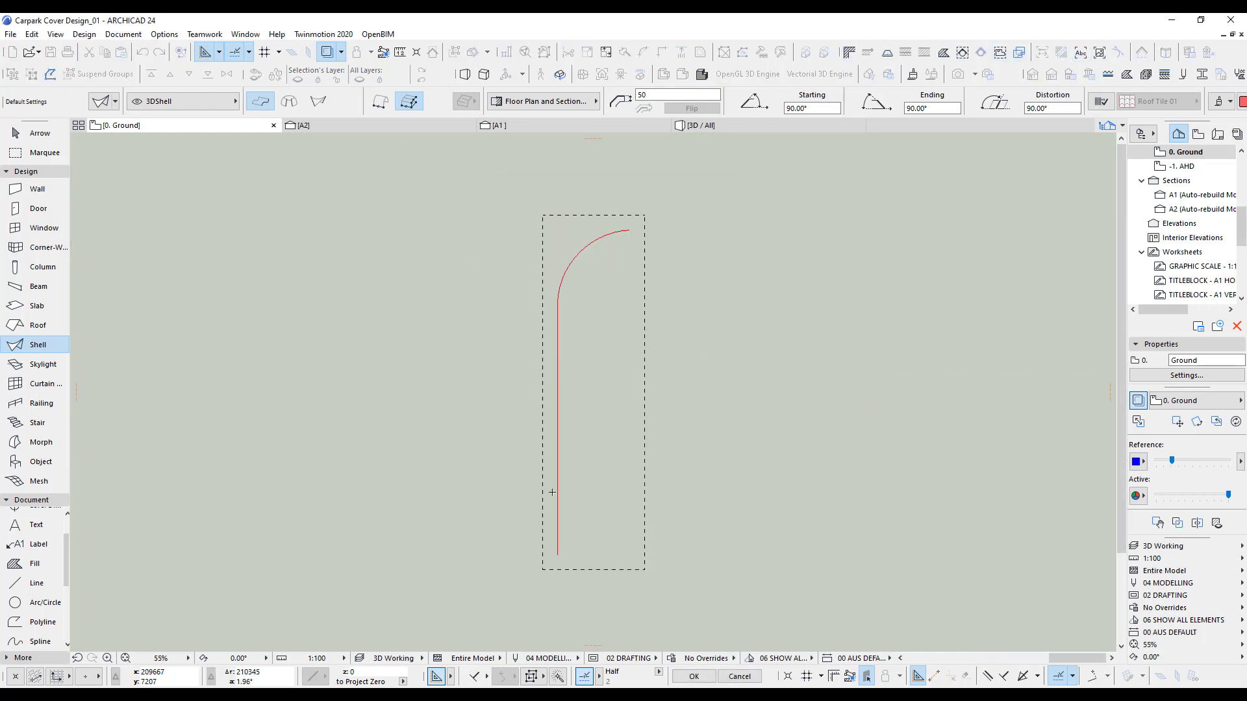
pyautogui.scroll(-10, 553, 487)
pyautogui.scroll(4, 555, 483)
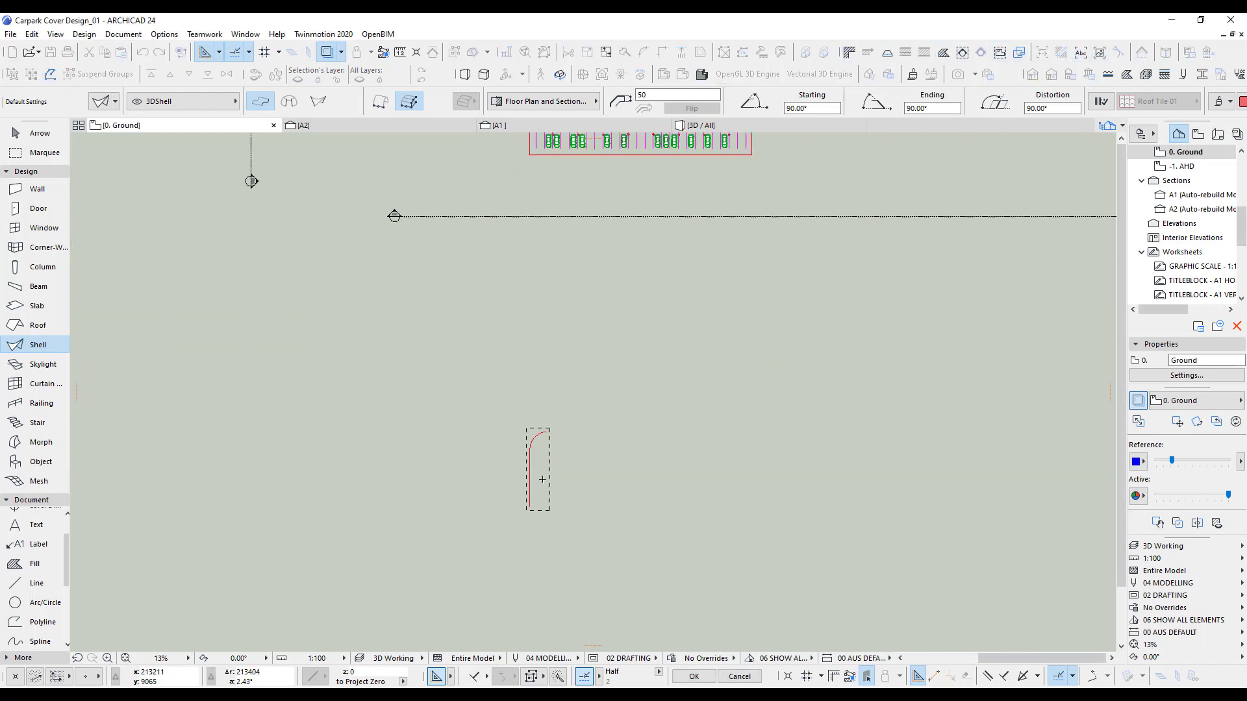
pyautogui.click(539, 483)
pyautogui.click(537, 314)
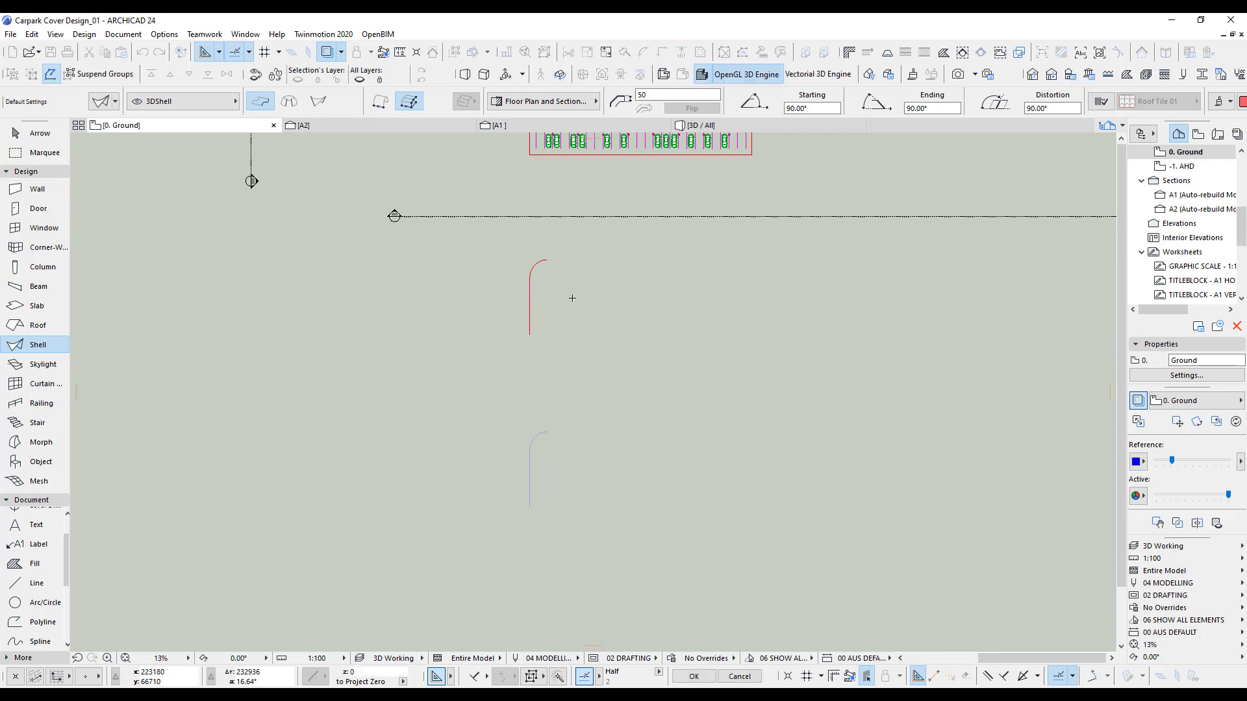
pyautogui.scroll(2, 575, 313)
pyautogui.moveTo(576, 312); pyautogui.dragTo(582, 418, button='middle')
pyautogui.scroll(2, 579, 409)
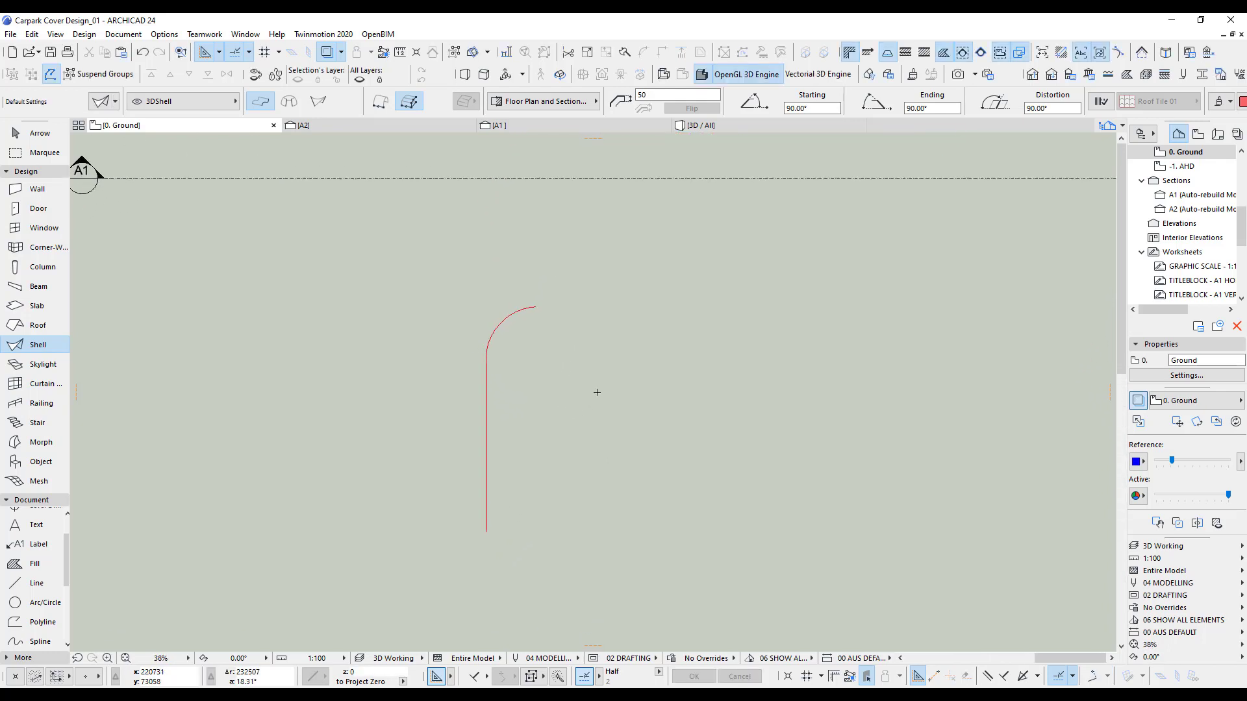
# Step: Set the default shell thickness to 200 in the Shell Default Settings
pyautogui.doubleClick(45, 347)
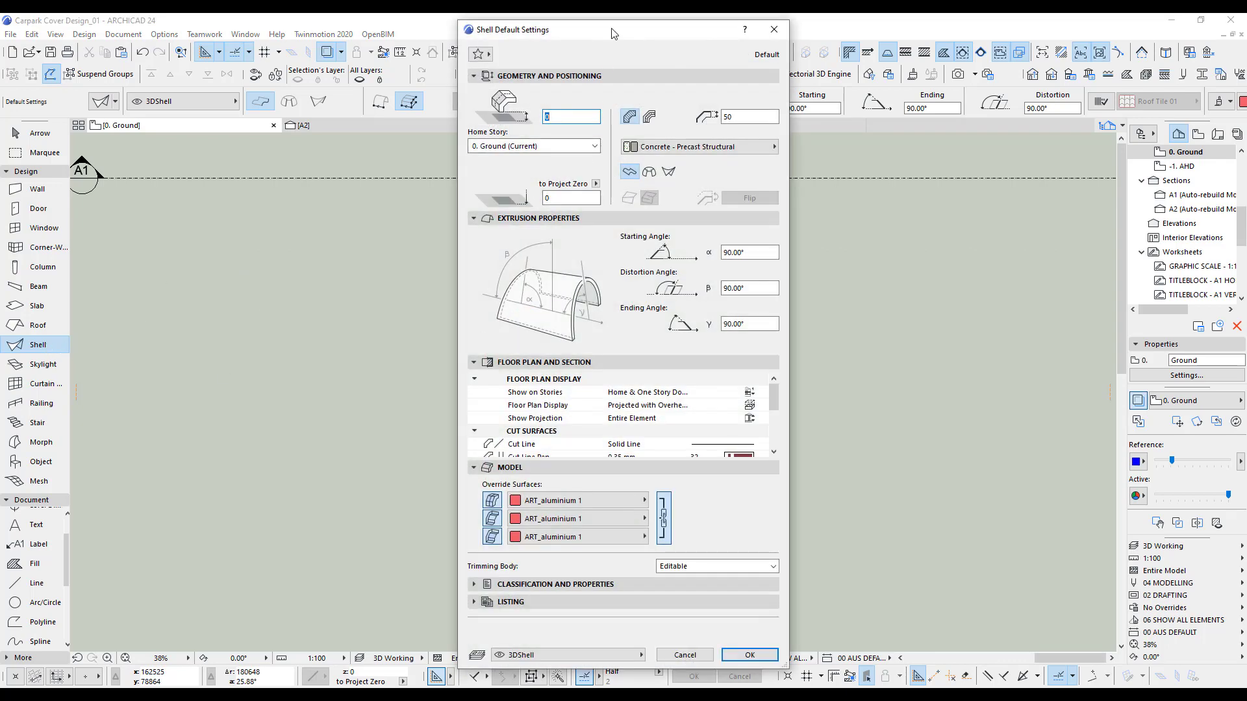
pyautogui.moveTo(613, 33); pyautogui.dragTo(571, 31)
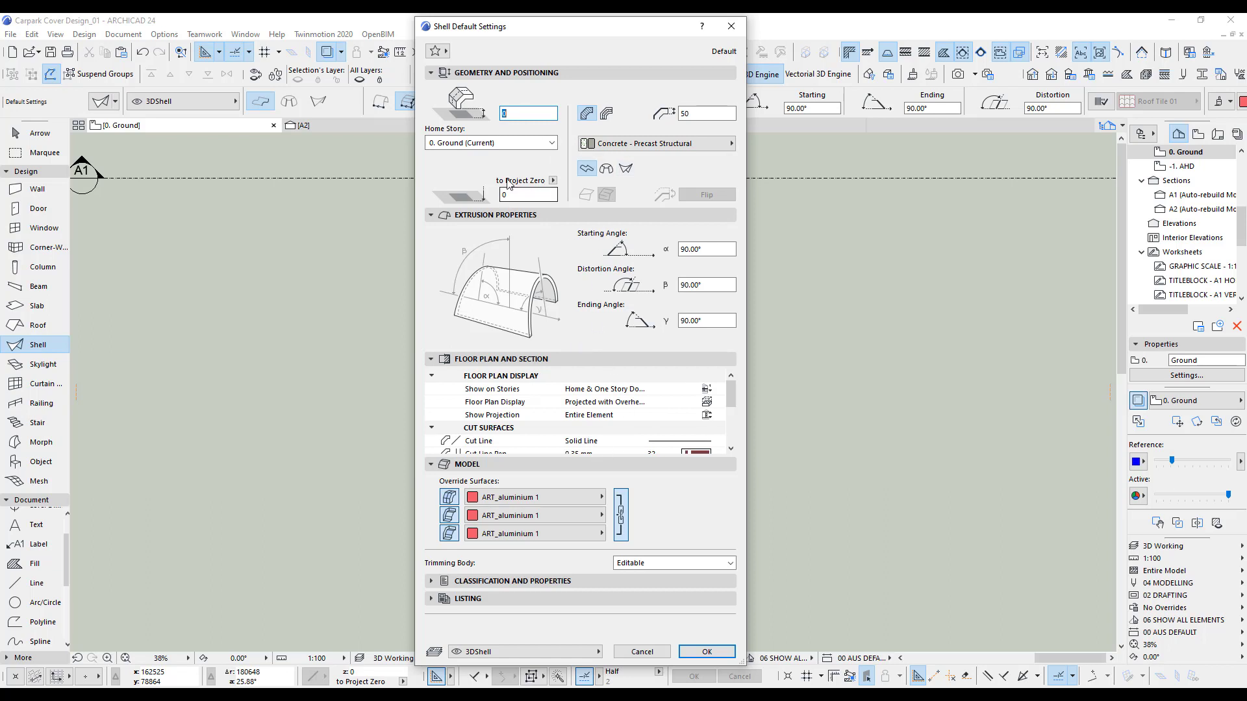
pyautogui.press('Tab')
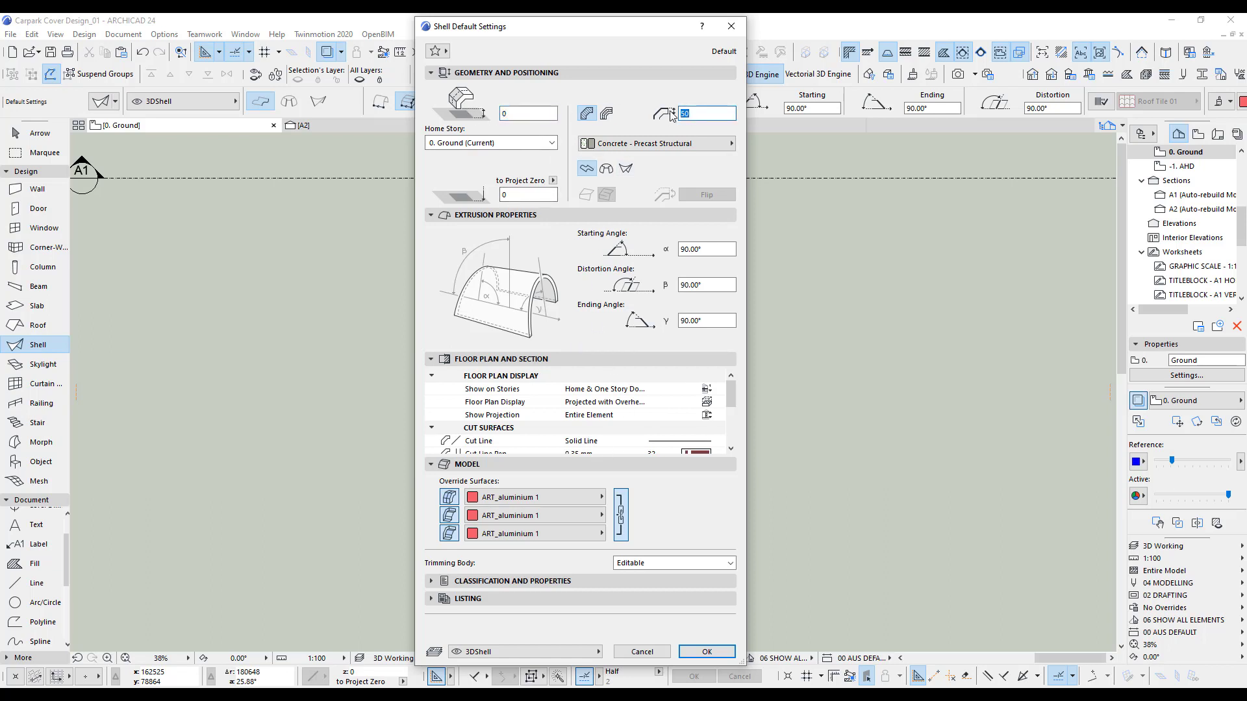
pyautogui.write('200')
pyautogui.press('Tab')
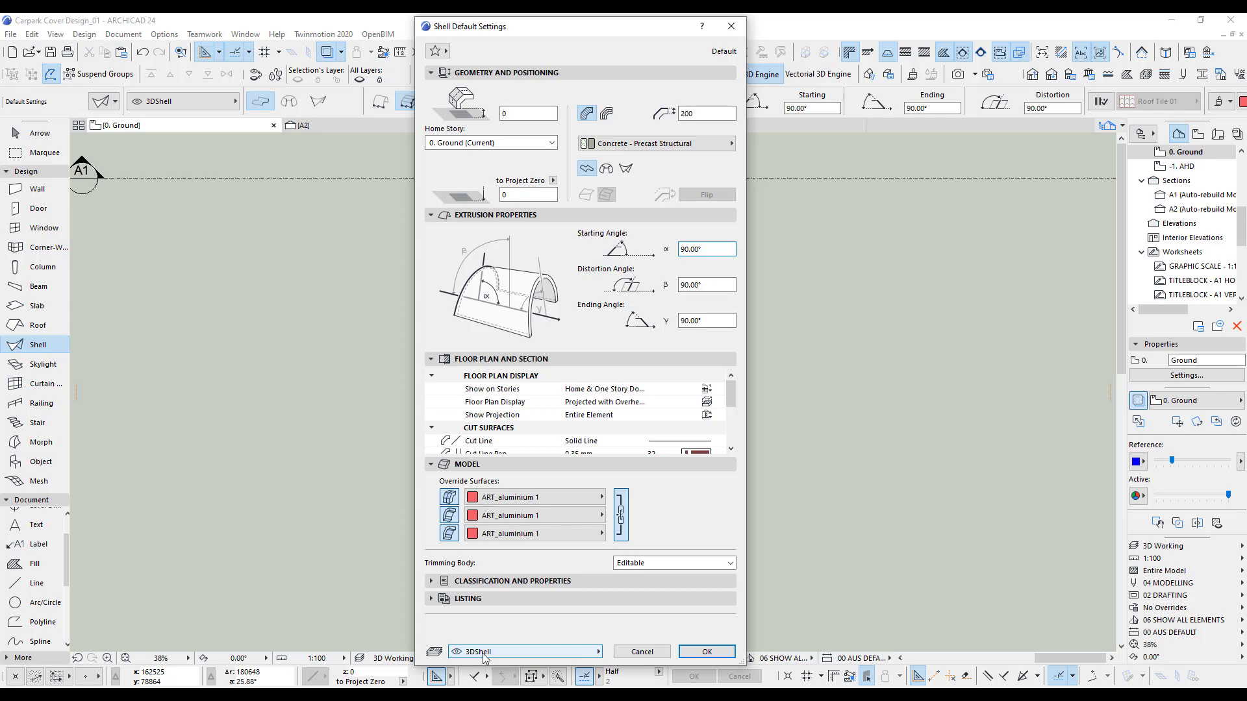
pyautogui.click(706, 652)
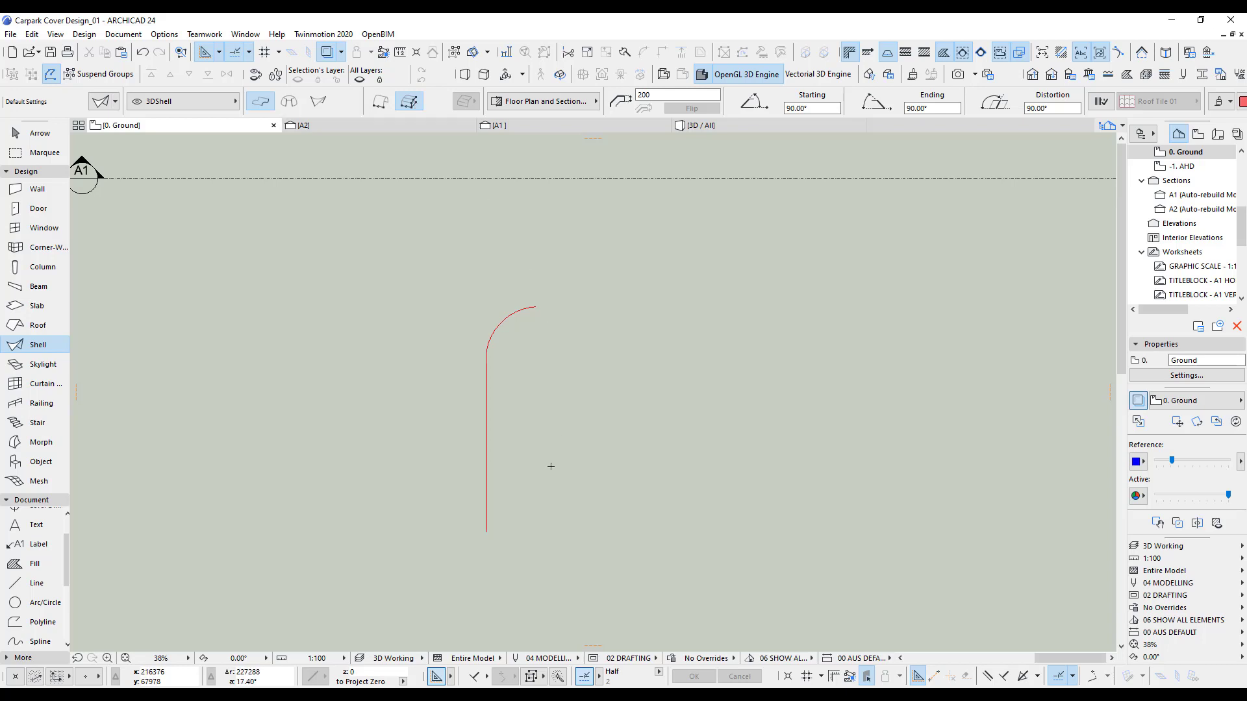
# Step: Draw an extruded shell along the profile's straight line and on to the arc's end, accepting the extrusion length of 2800
pyautogui.click(486, 532)
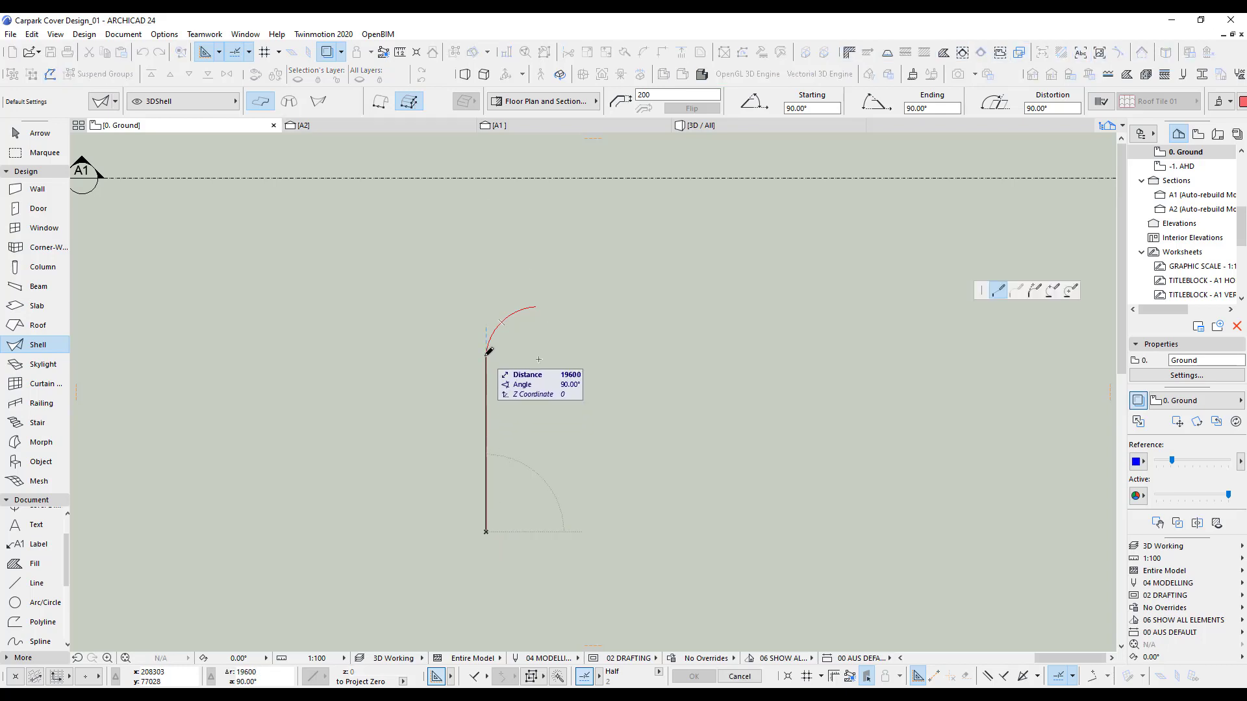
pyautogui.scroll(4, 488, 352)
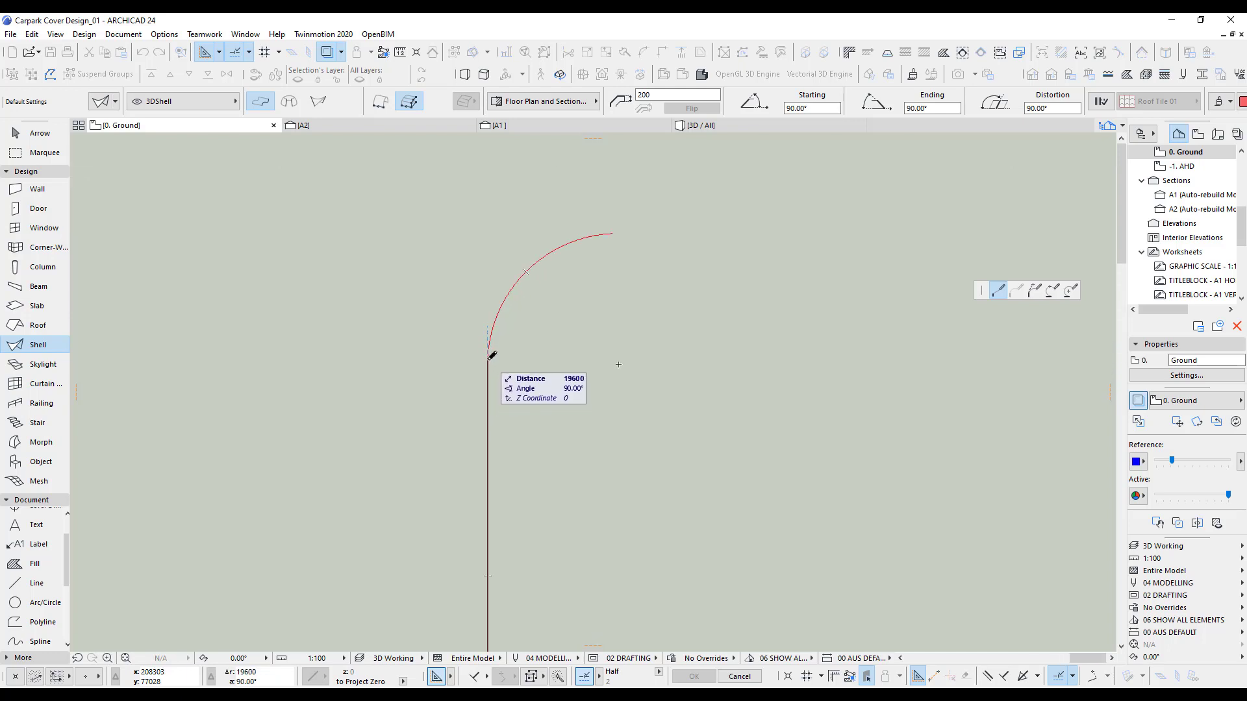
pyautogui.click(488, 357)
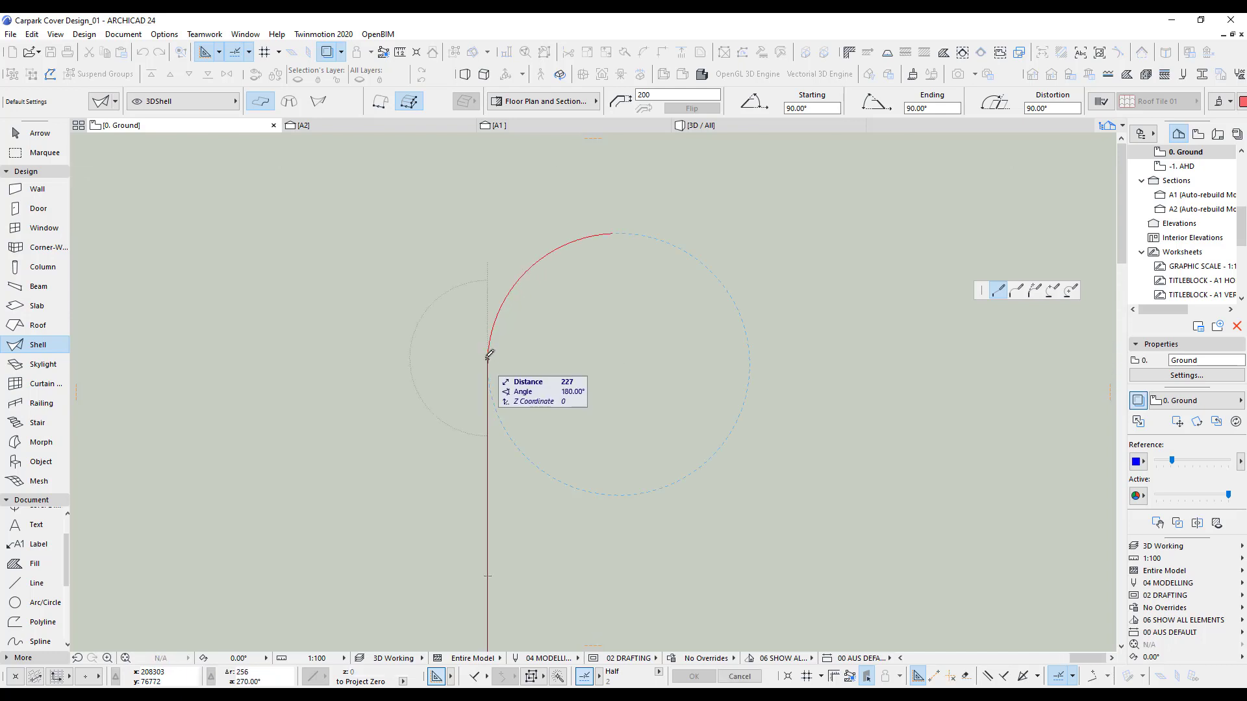
pyautogui.click(618, 228)
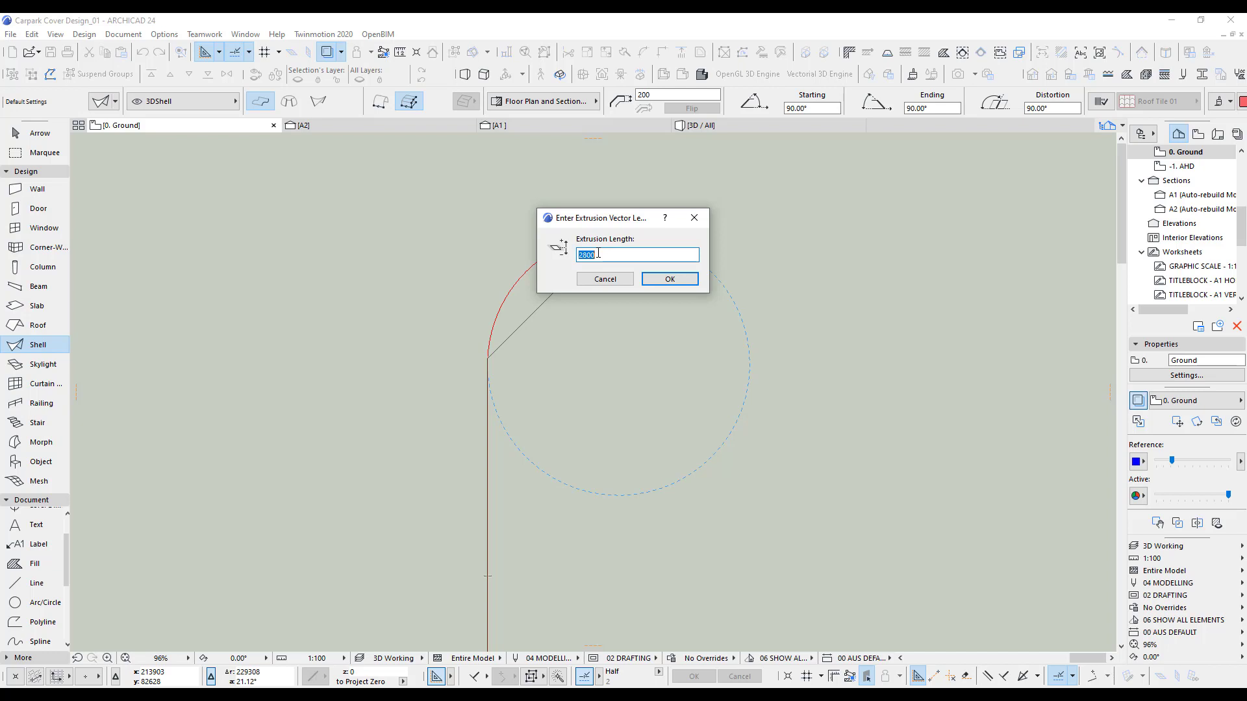
pyautogui.click(669, 279)
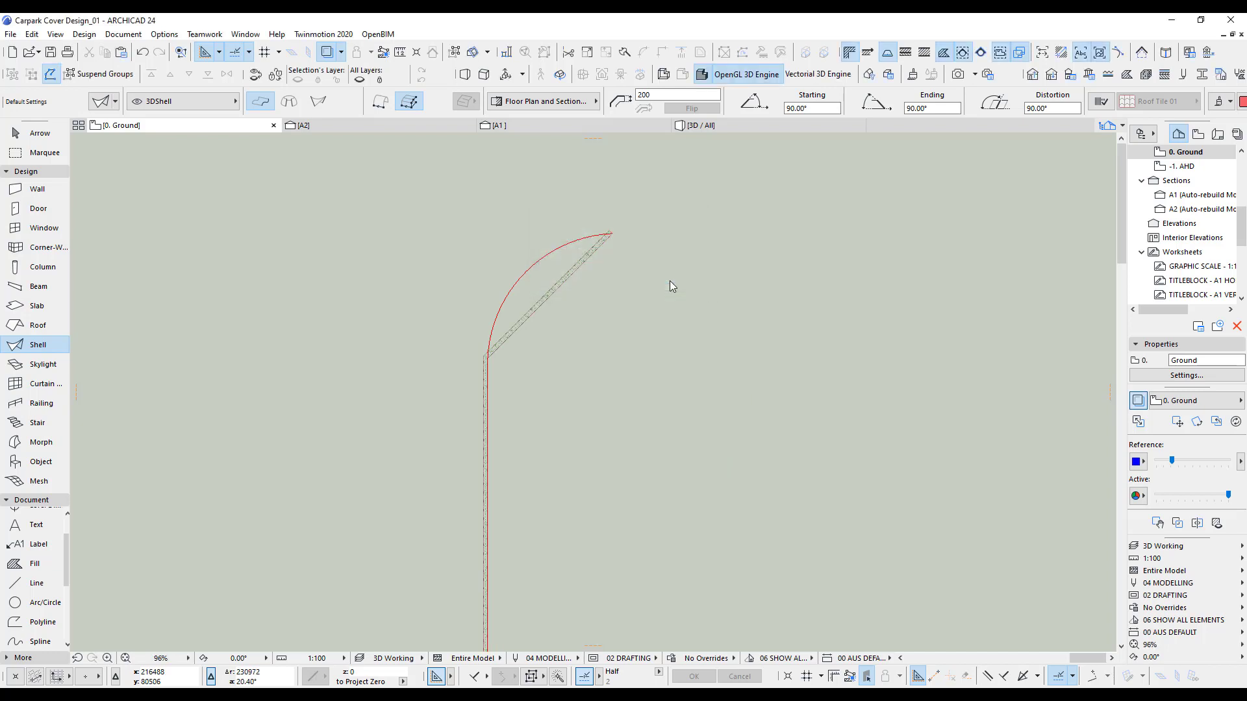
# Step: Curve the shell's sloped segment to follow the red arc of the profile
pyautogui.keyDown('shift'); pyautogui.click(559, 289); pyautogui.keyUp('shift')
pyautogui.keyDown('shift'); pyautogui.click(554, 291); pyautogui.keyUp('shift')
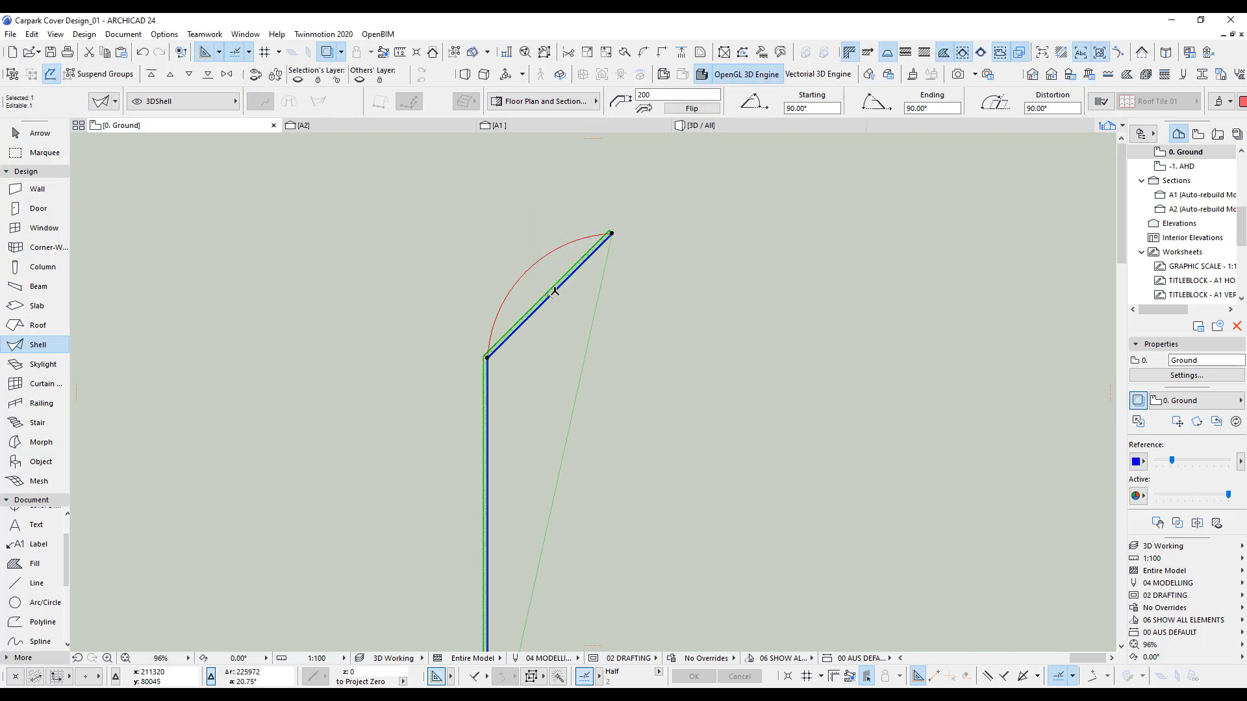
pyautogui.click(554, 292)
pyautogui.click(633, 354)
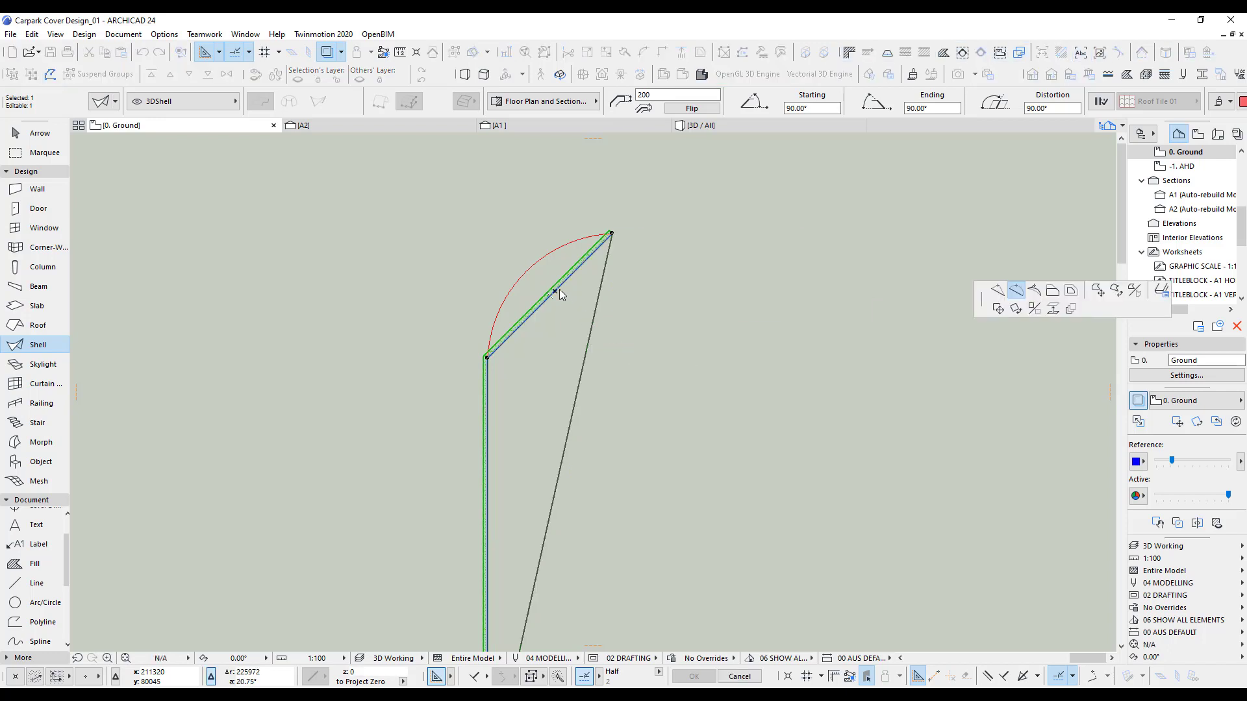
pyautogui.click(533, 263)
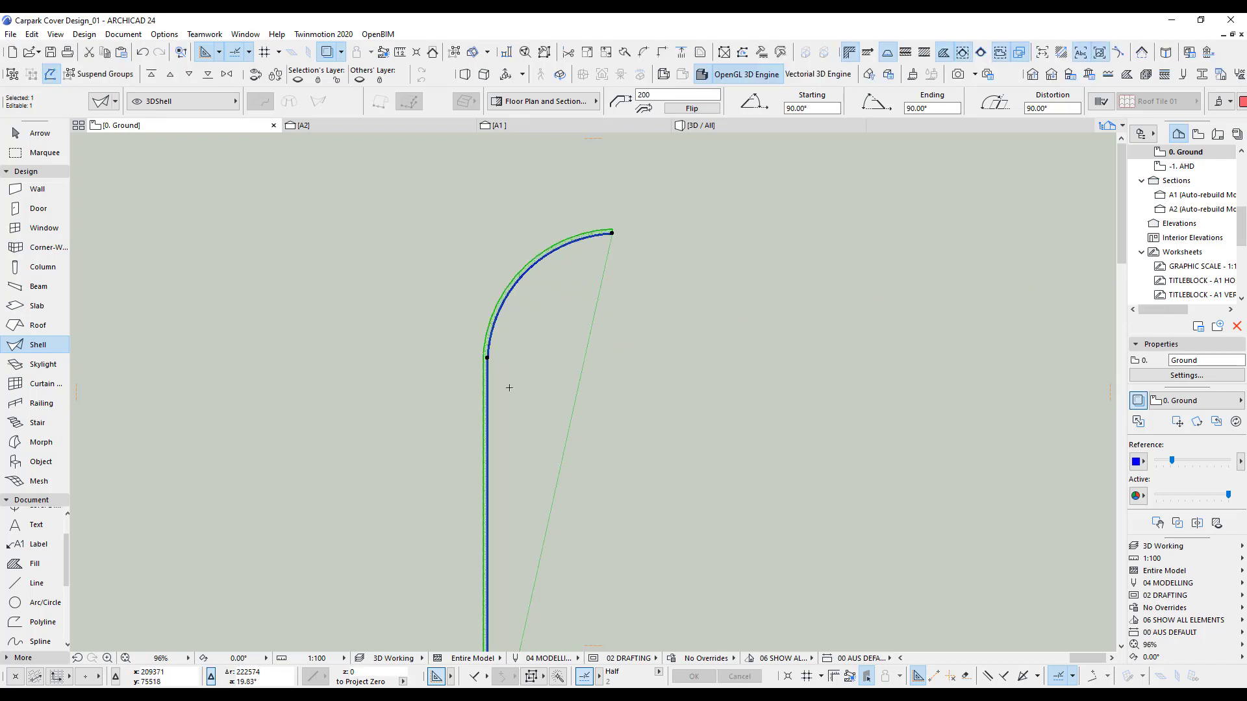
# Step: Review the selected shell in 3D and flip its thickness to the inner side of the reference line on the Ground floor plan
pyautogui.scroll(-5, 526, 398)
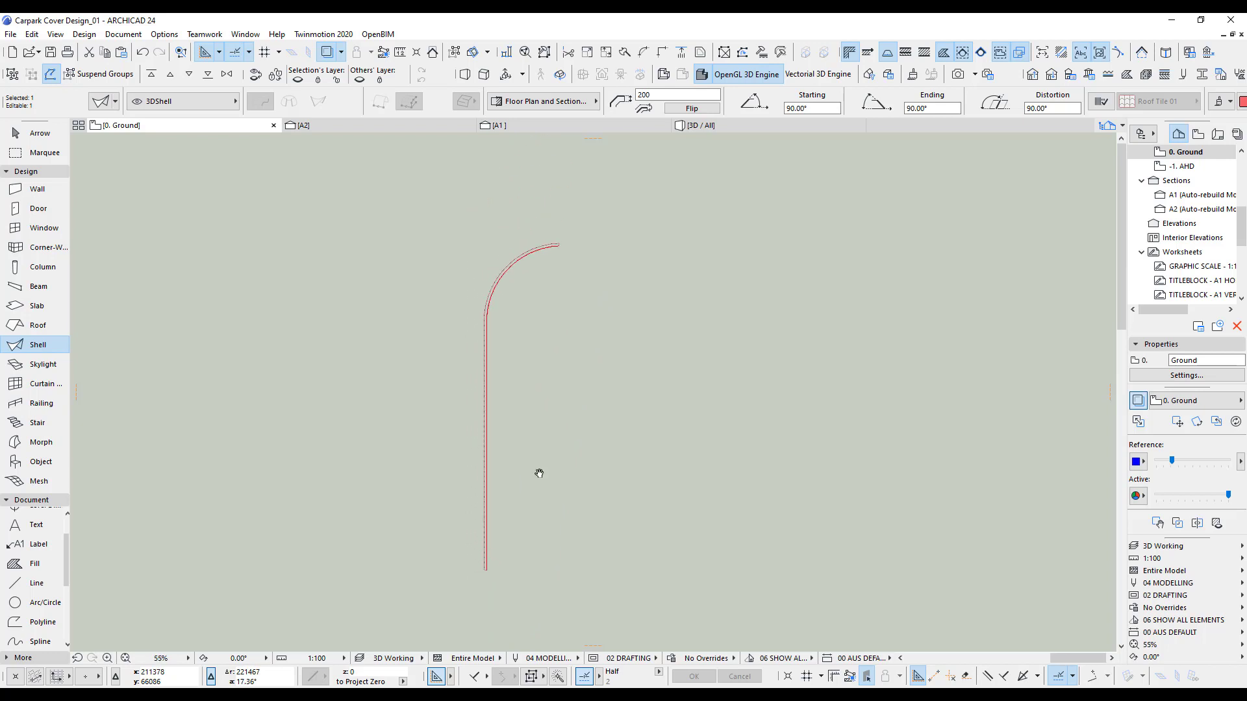
pyautogui.moveTo(574, 387); pyautogui.dragTo(587, 392, button='middle')
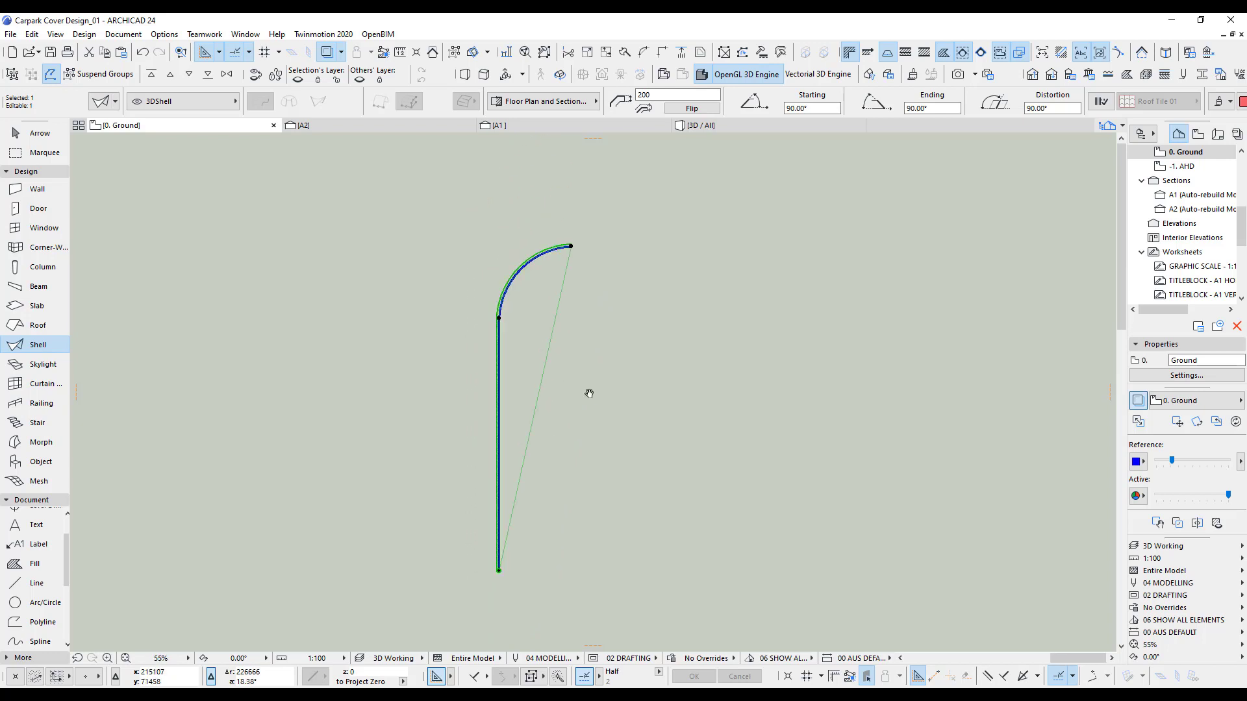
pyautogui.press('F5')
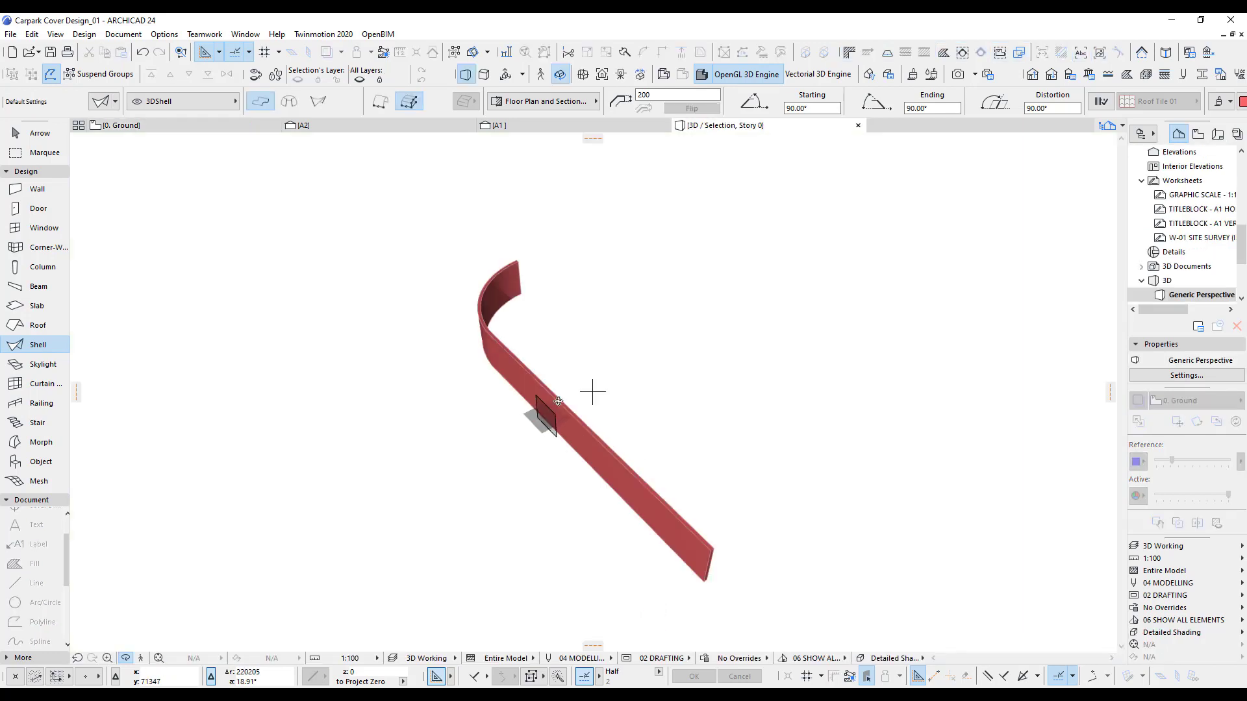
pyautogui.keyDown('shift'); pyautogui.moveTo(557, 401); pyautogui.dragTo(613, 431, button='middle'); pyautogui.keyUp('shift')
pyautogui.press('F2')
pyautogui.scroll(2, 520, 316)
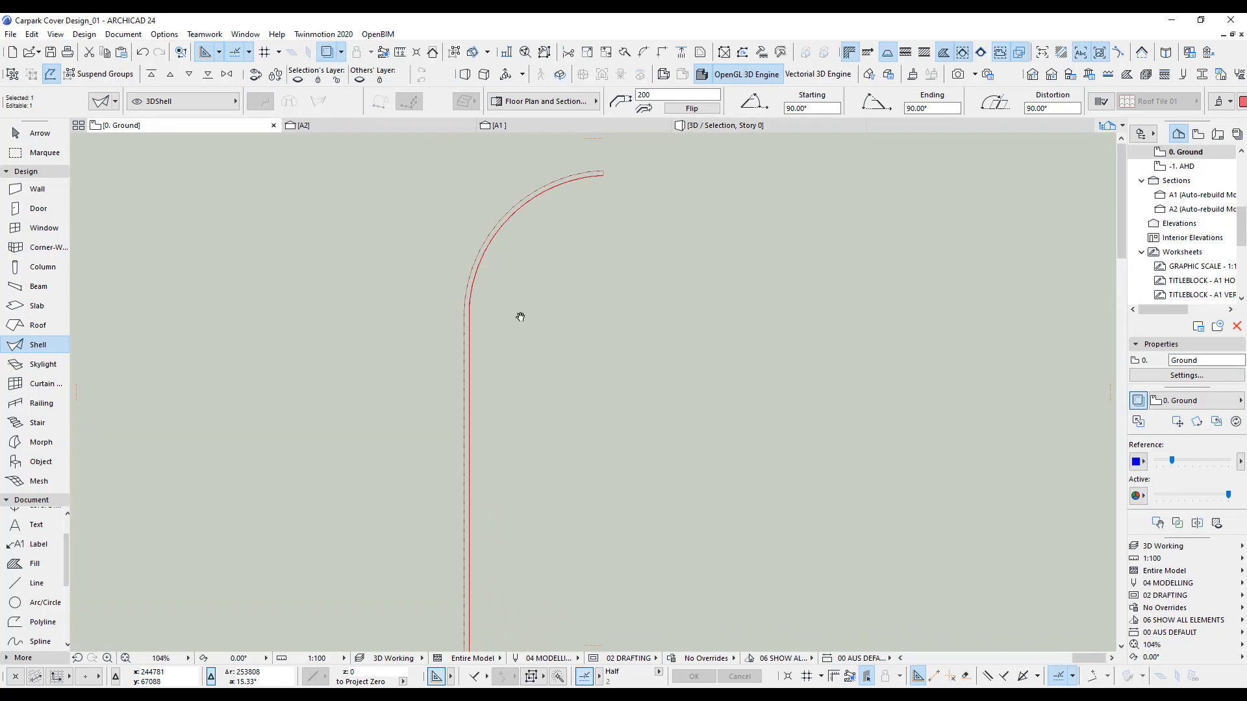
pyautogui.scroll(2, 521, 317)
pyautogui.click(468, 404)
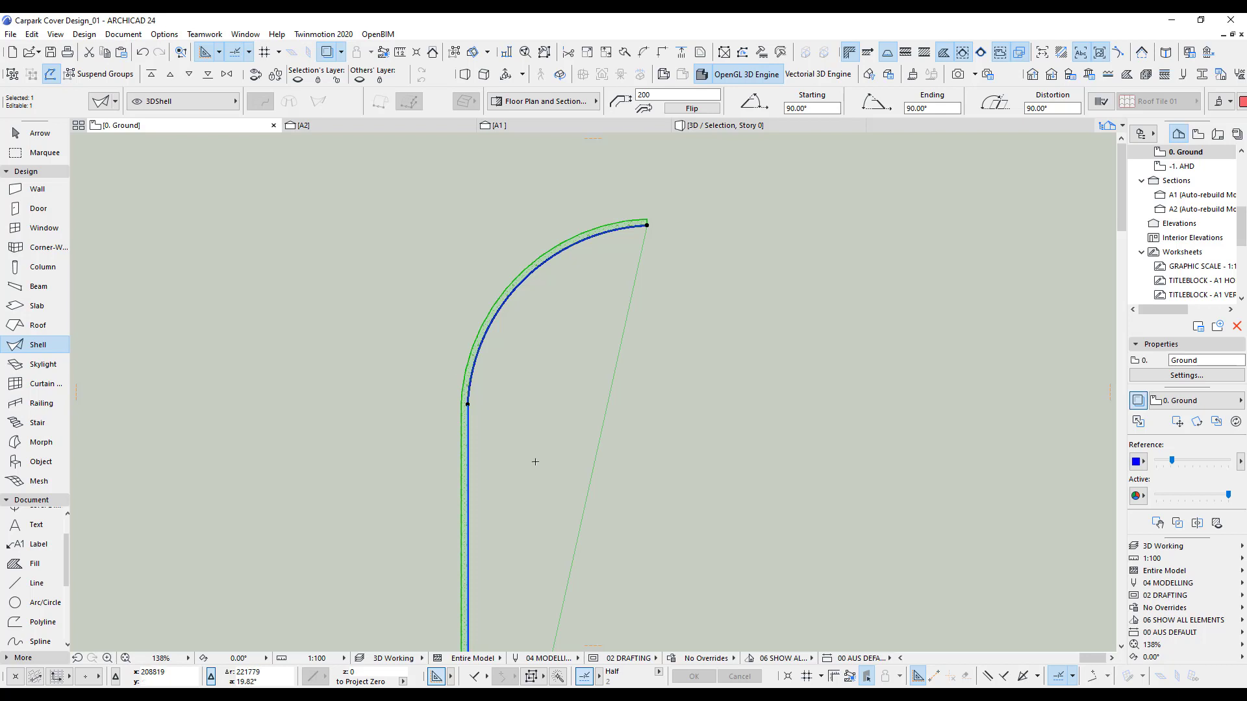
pyautogui.click(691, 109)
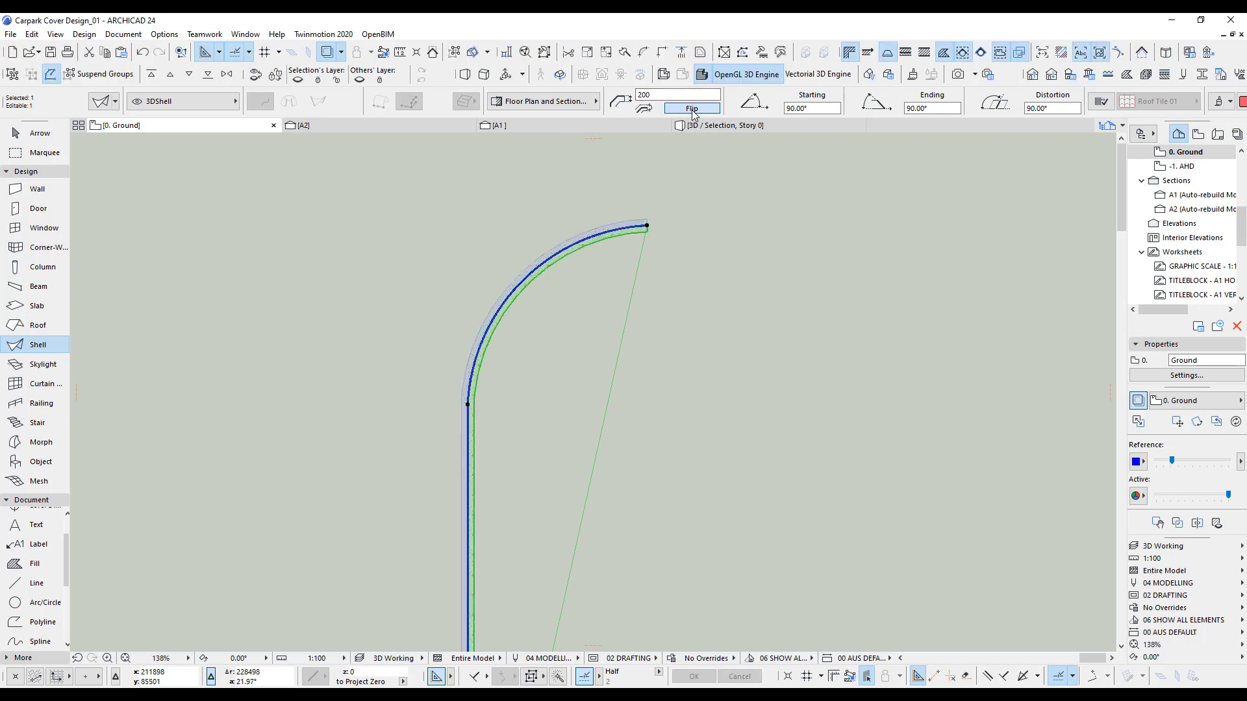
pyautogui.moveTo(618, 461); pyautogui.dragTo(627, 400, button='middle')
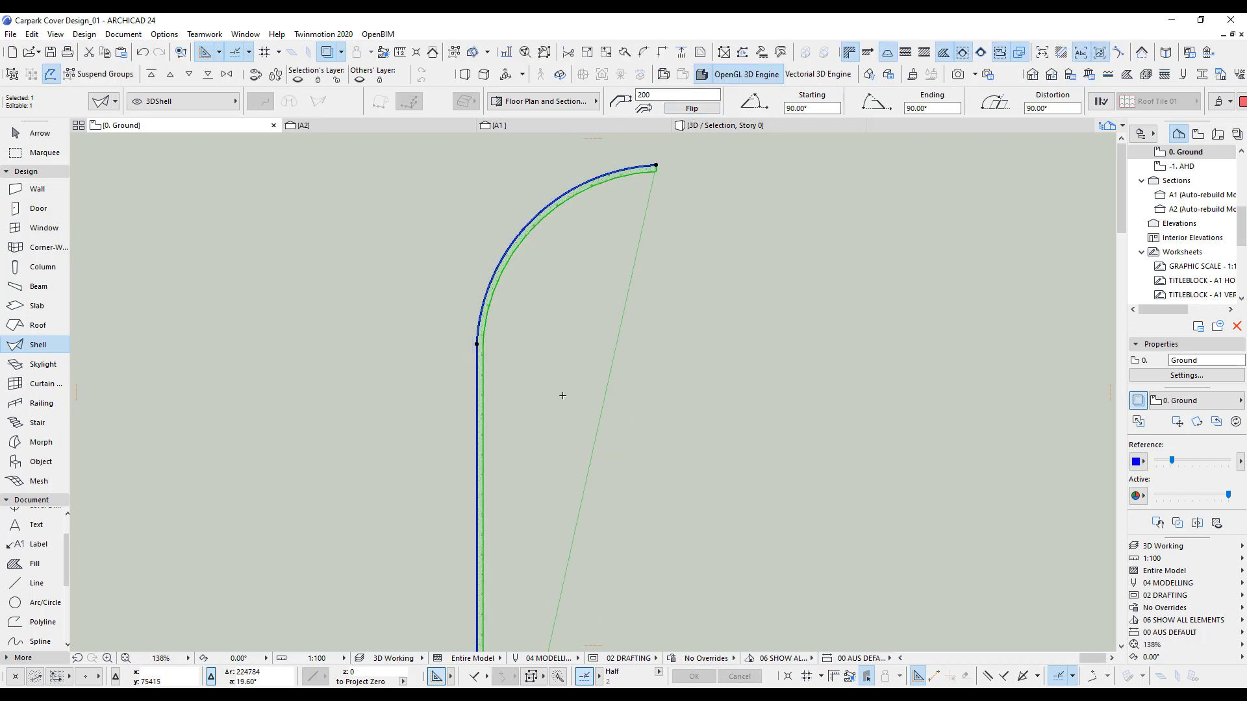
# Step: Drag a copy of the curved shell from beside the profile to the open area left of the carpark plan
pyautogui.scroll(-4, 562, 395)
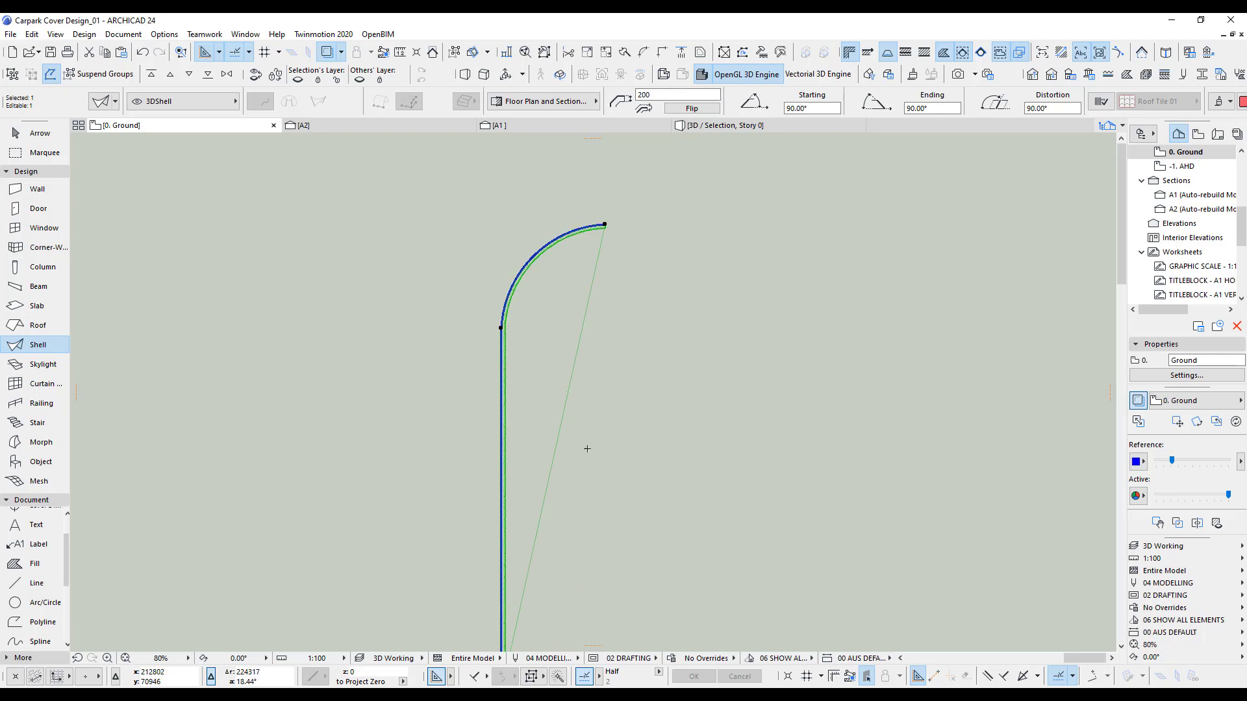
pyautogui.scroll(-2, 578, 406)
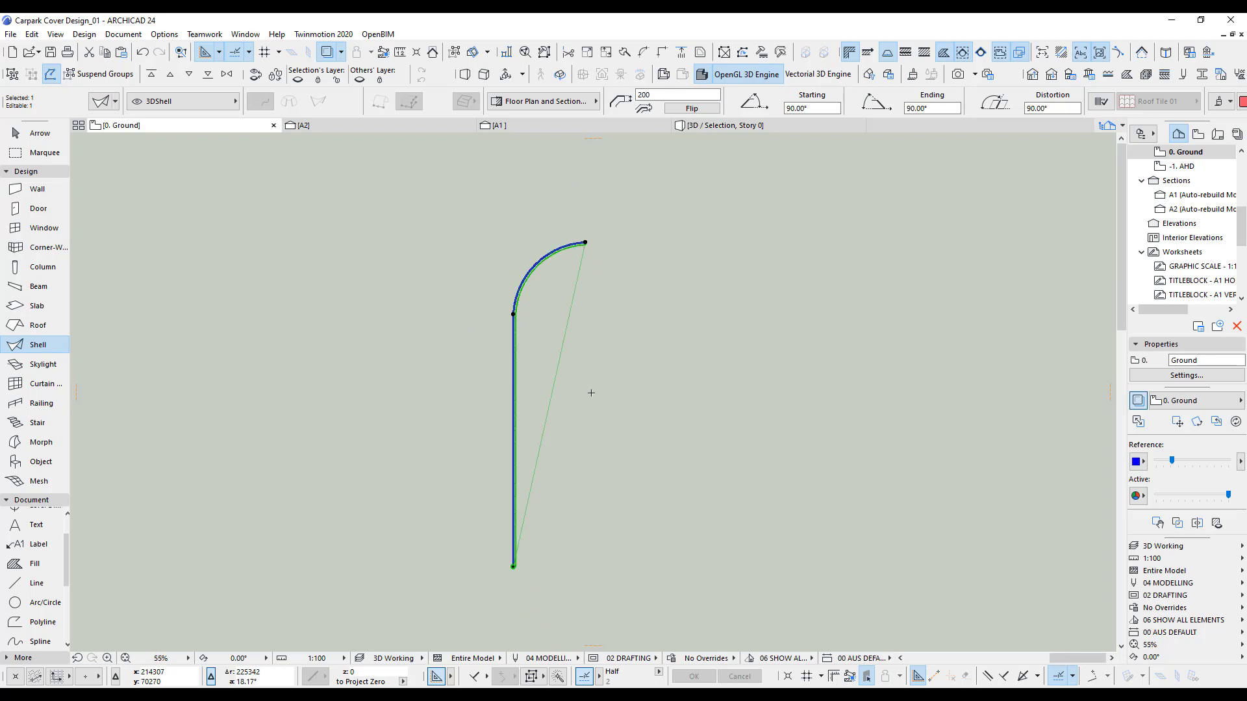
pyautogui.scroll(-8, 584, 408)
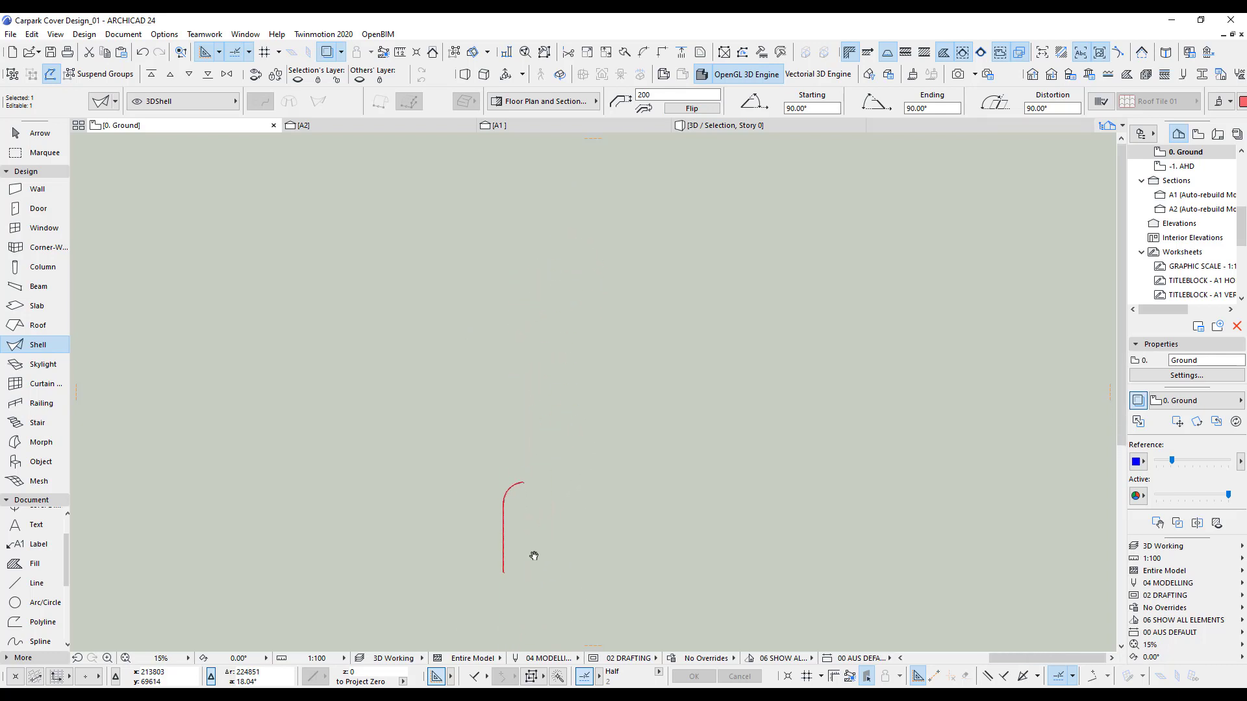
pyautogui.hotkey('ctrl', 'shift', 'd')
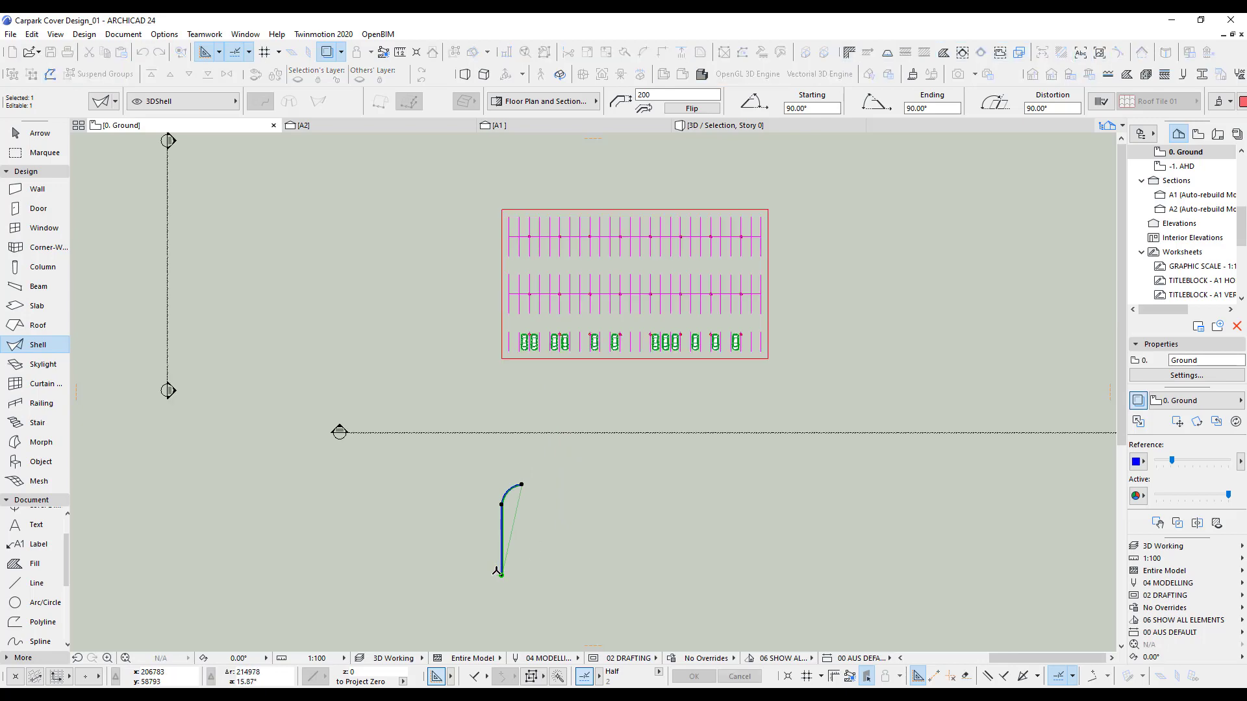
pyautogui.click(502, 539)
pyautogui.click(374, 299)
pyautogui.scroll(5, 188, 383)
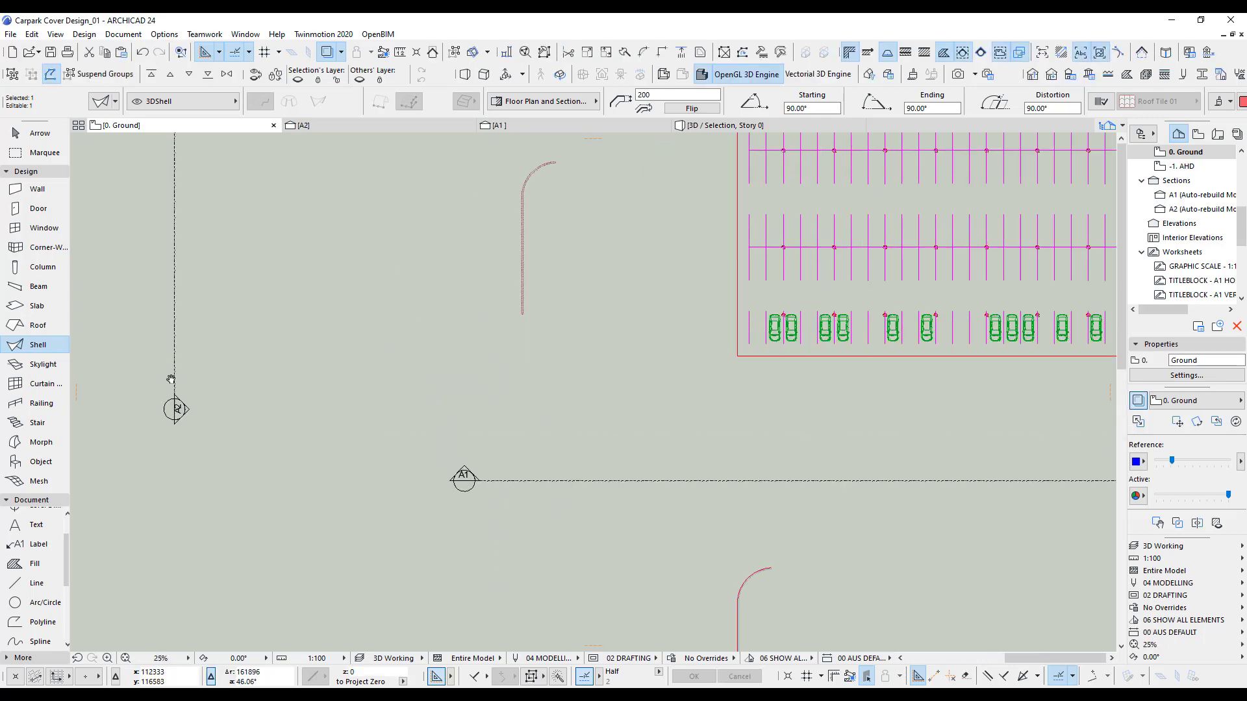
# Step: In section A2, rotate the copied shell by 90° about its lower end on the ground line so it stands upright
pyautogui.click(341, 126)
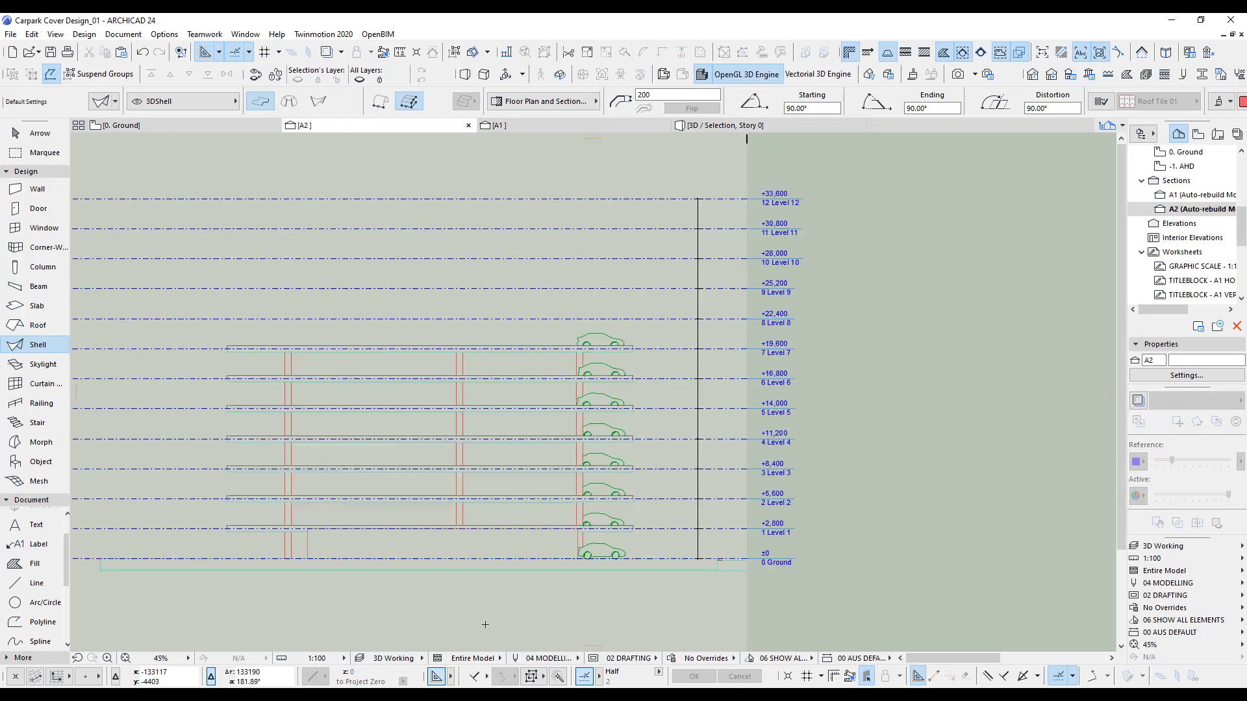
pyautogui.scroll(3, 598, 507)
pyautogui.click(592, 481)
pyautogui.click(592, 481)
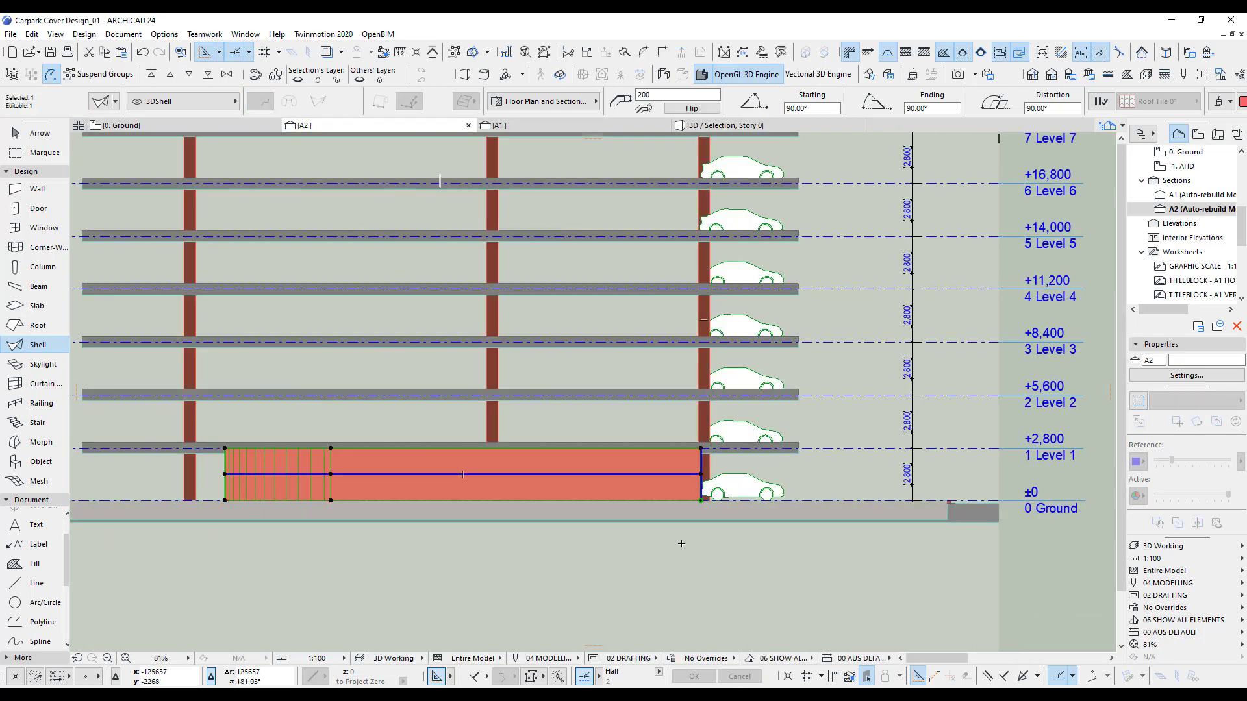
pyautogui.click(701, 500)
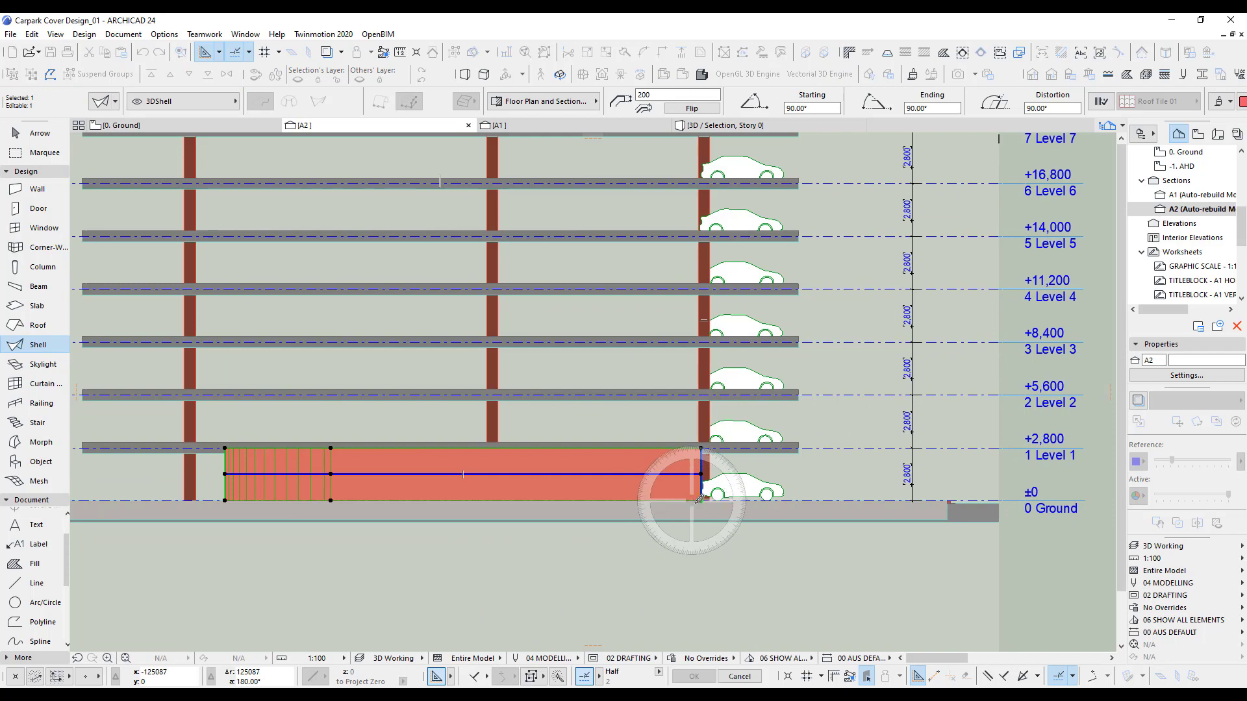
pyautogui.click(704, 445)
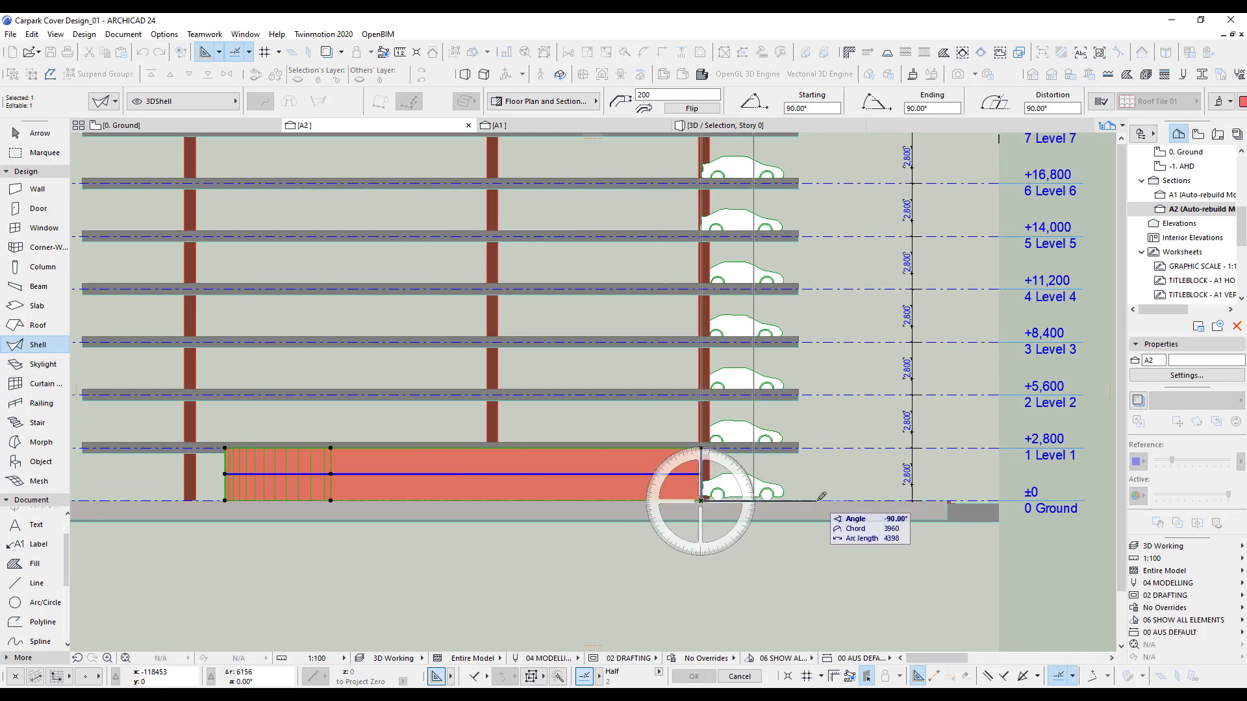
pyautogui.click(822, 495)
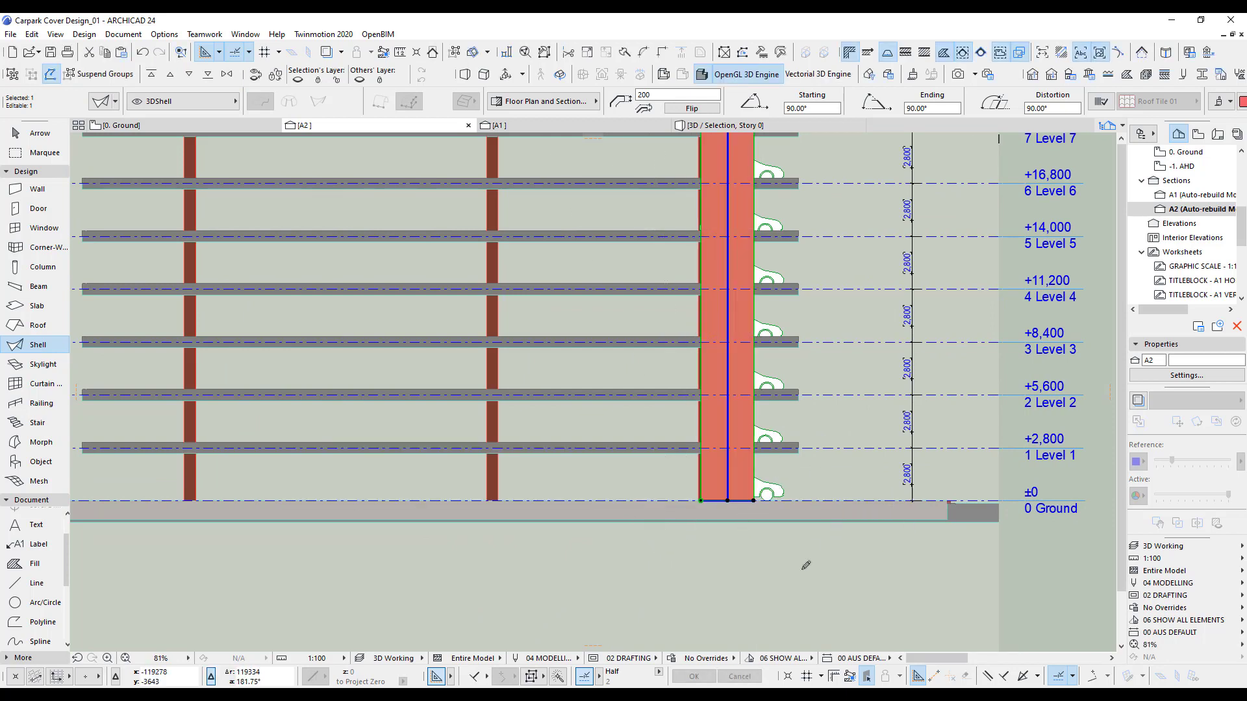
# Step: In section A1, move the upright shell onto the red curved profile beside the carpark and clear the selection
pyautogui.scroll(-2, 729, 574)
pyautogui.scroll(-2, 729, 573)
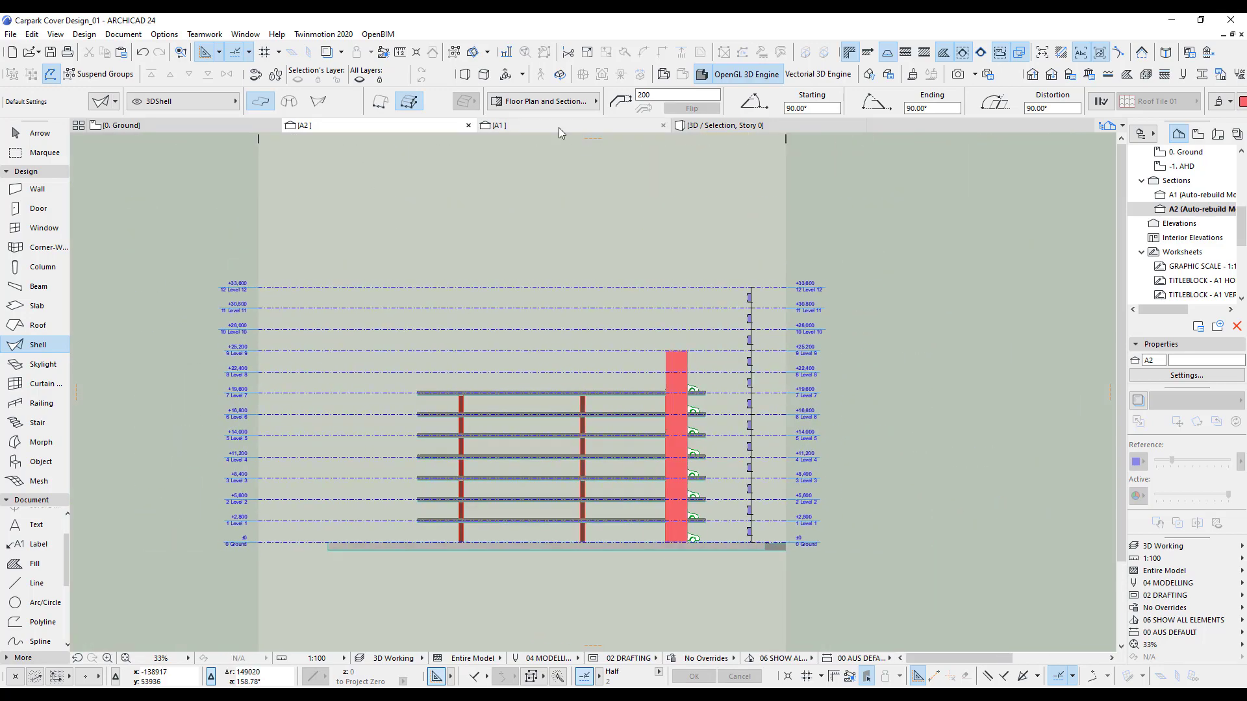
pyautogui.click(563, 125)
pyautogui.scroll(3, 551, 529)
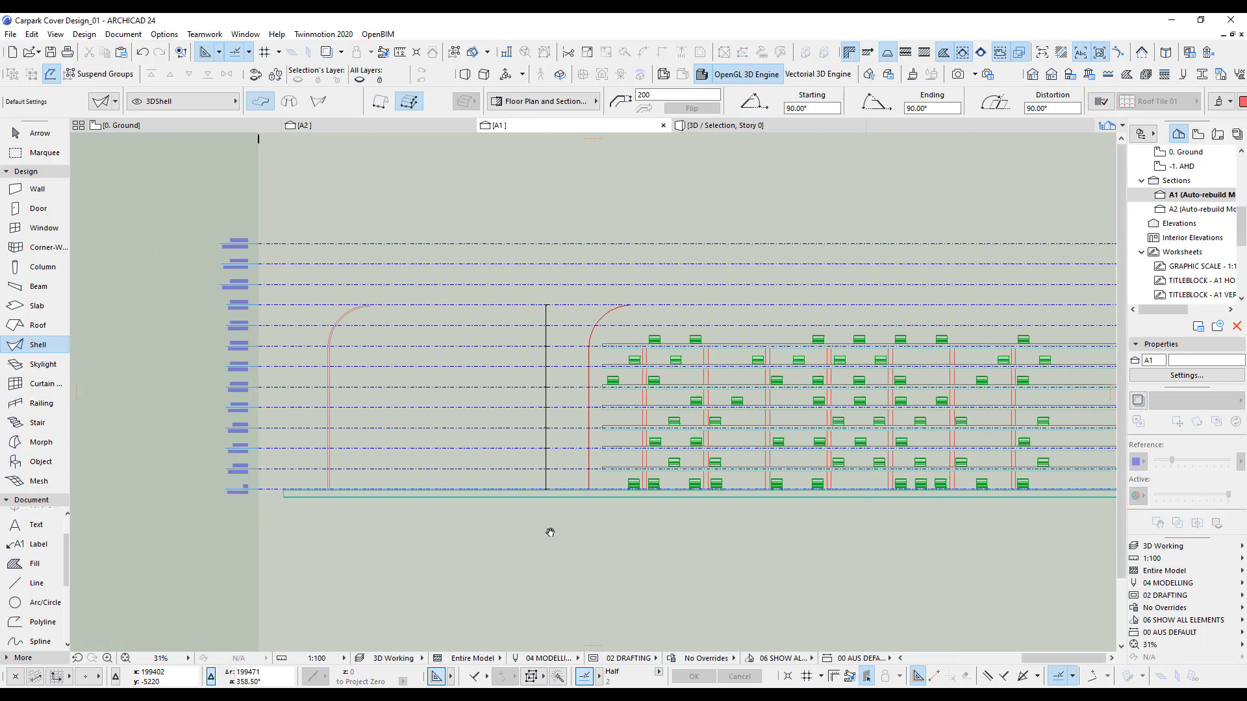
pyautogui.scroll(1, 350, 455)
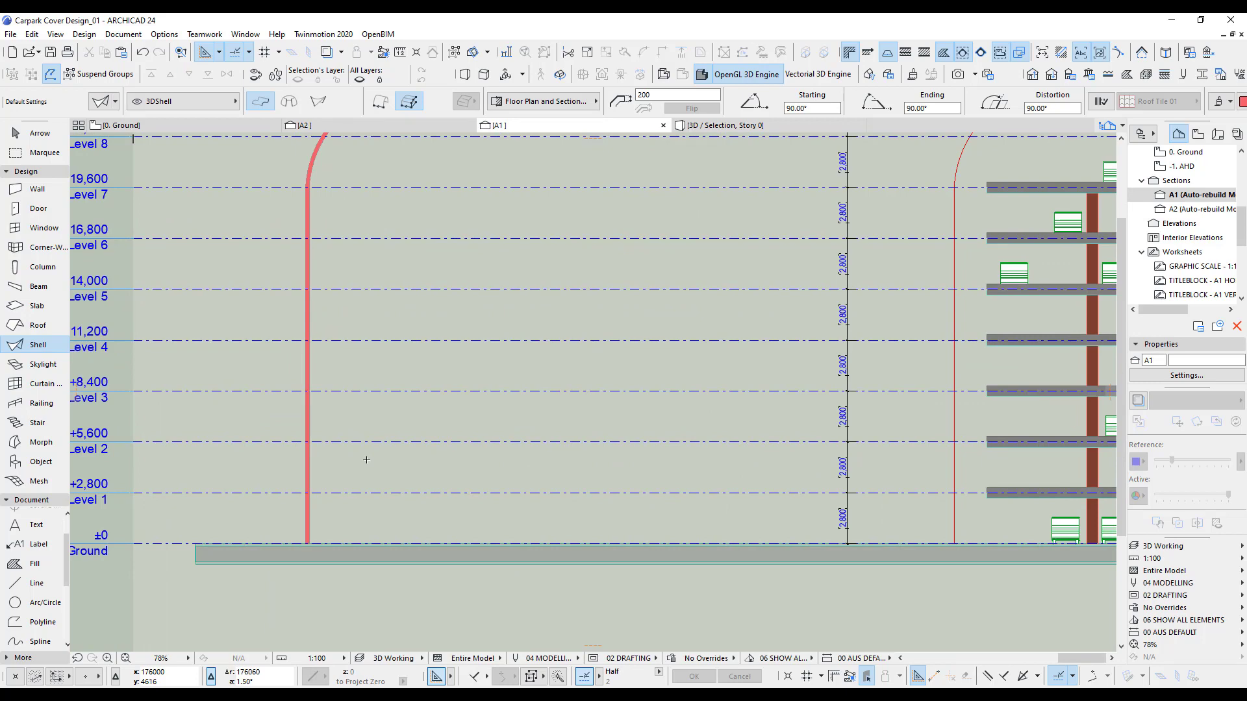
pyautogui.scroll(-2, 555, 583)
pyautogui.press('Escape')
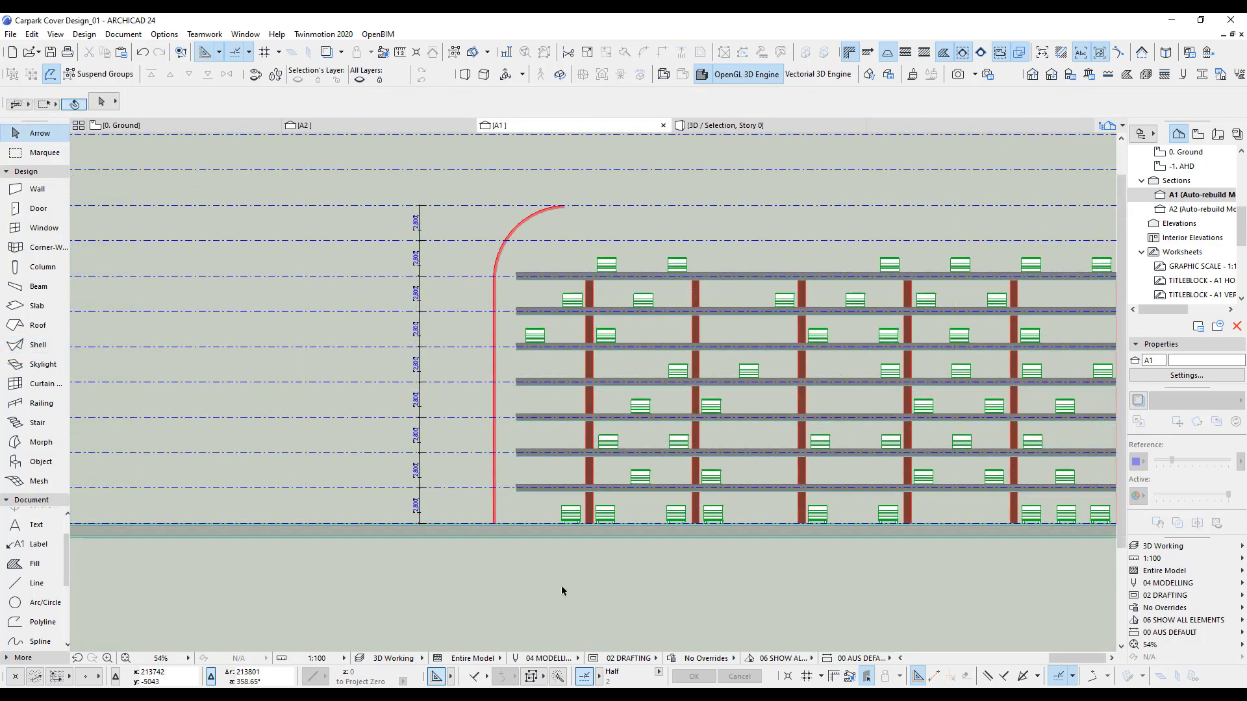
# Step: On the Ground floor plan, stretch the shell's extrusion along the carpark's left side up to the outline's upper-left corner
pyautogui.press('F2')
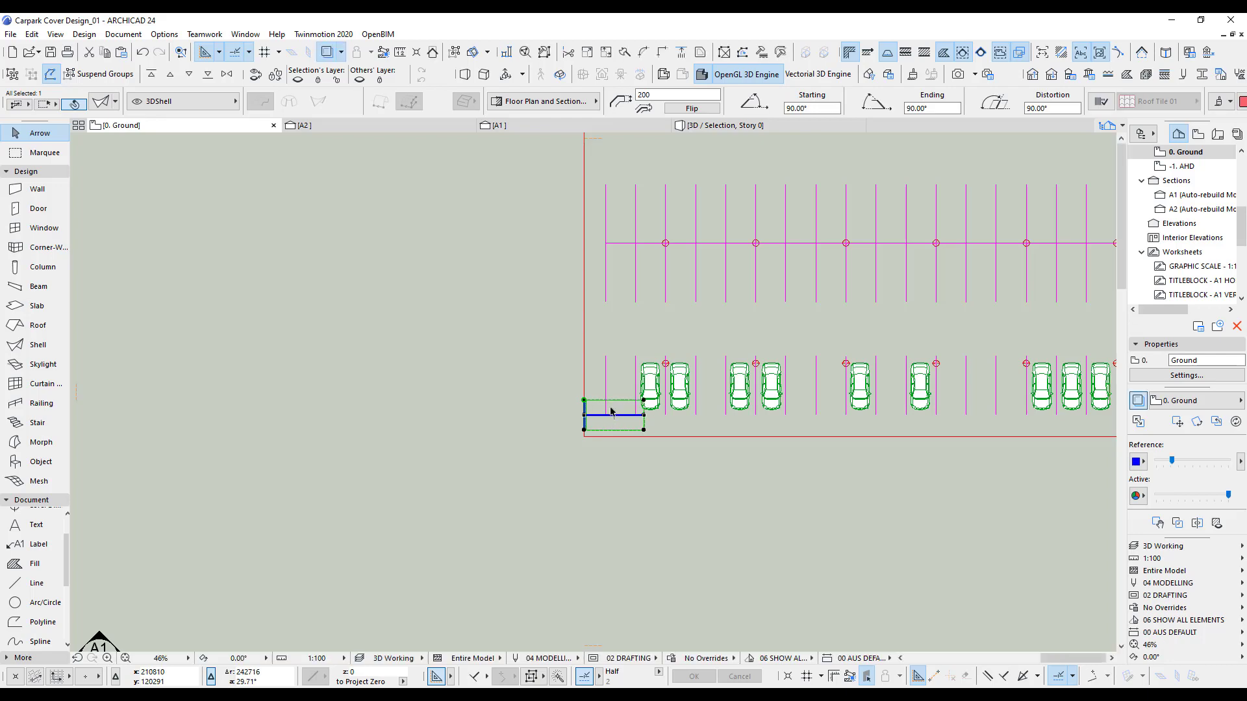
pyautogui.scroll(1, 598, 446)
pyautogui.scroll(2, 556, 500)
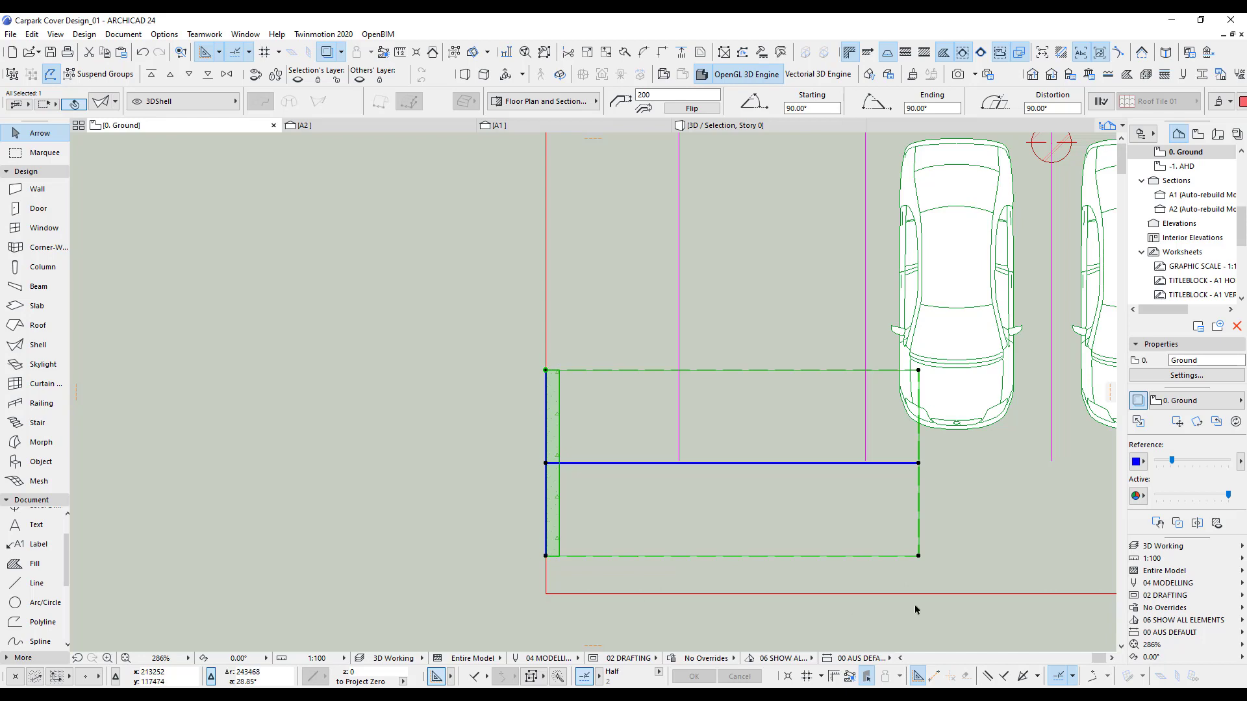
pyautogui.scroll(-7, 512, 477)
pyautogui.moveTo(524, 471); pyautogui.dragTo(509, 526, button='middle')
pyautogui.scroll(-1, 509, 417)
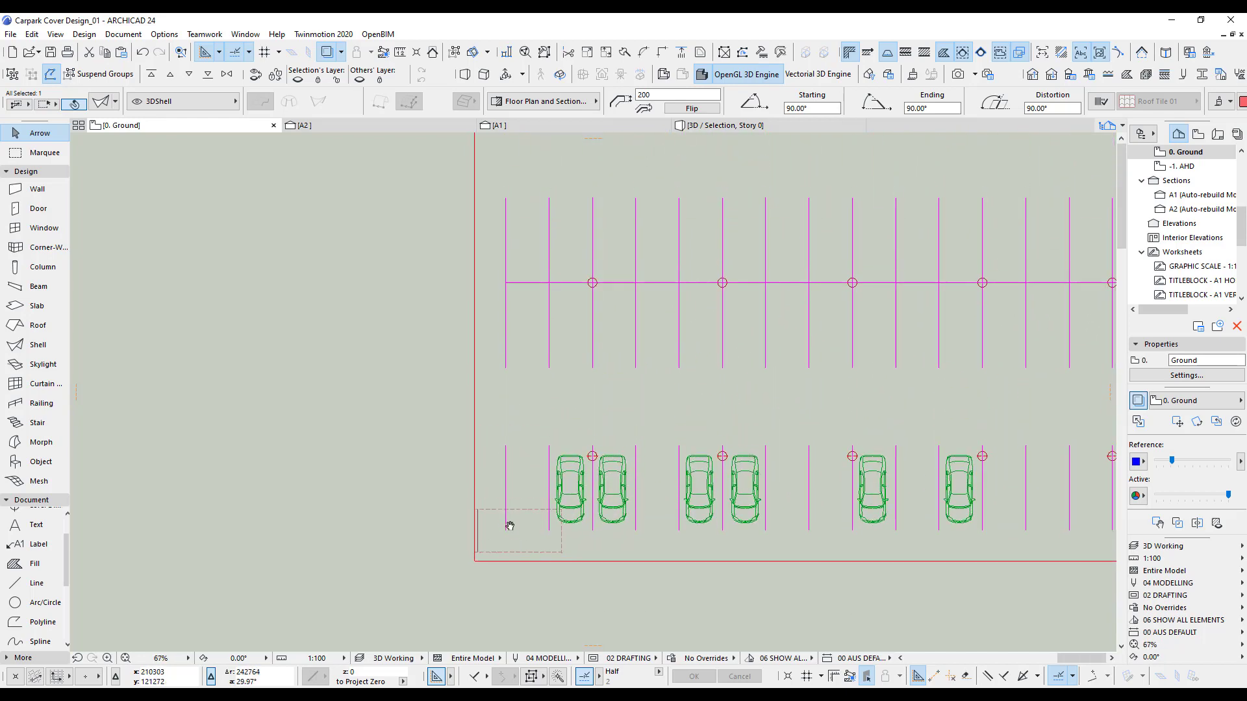
pyautogui.click(476, 511)
pyautogui.scroll(-2, 481, 299)
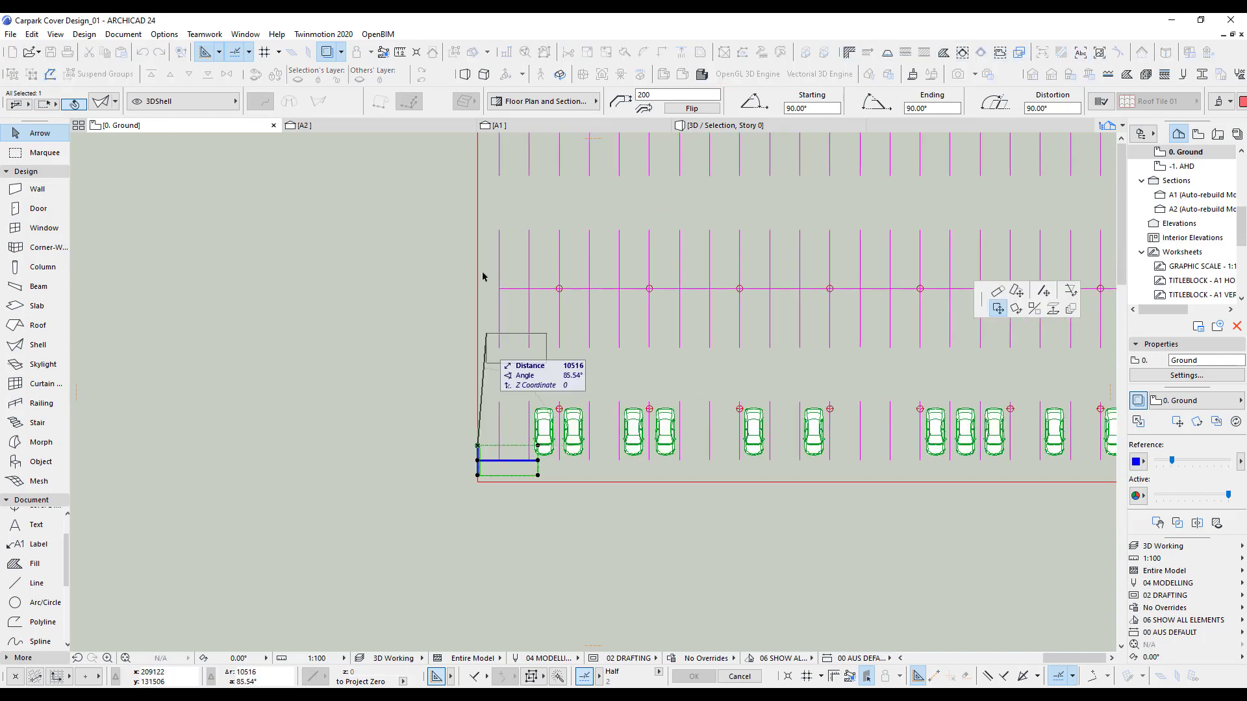
pyautogui.click(1044, 291)
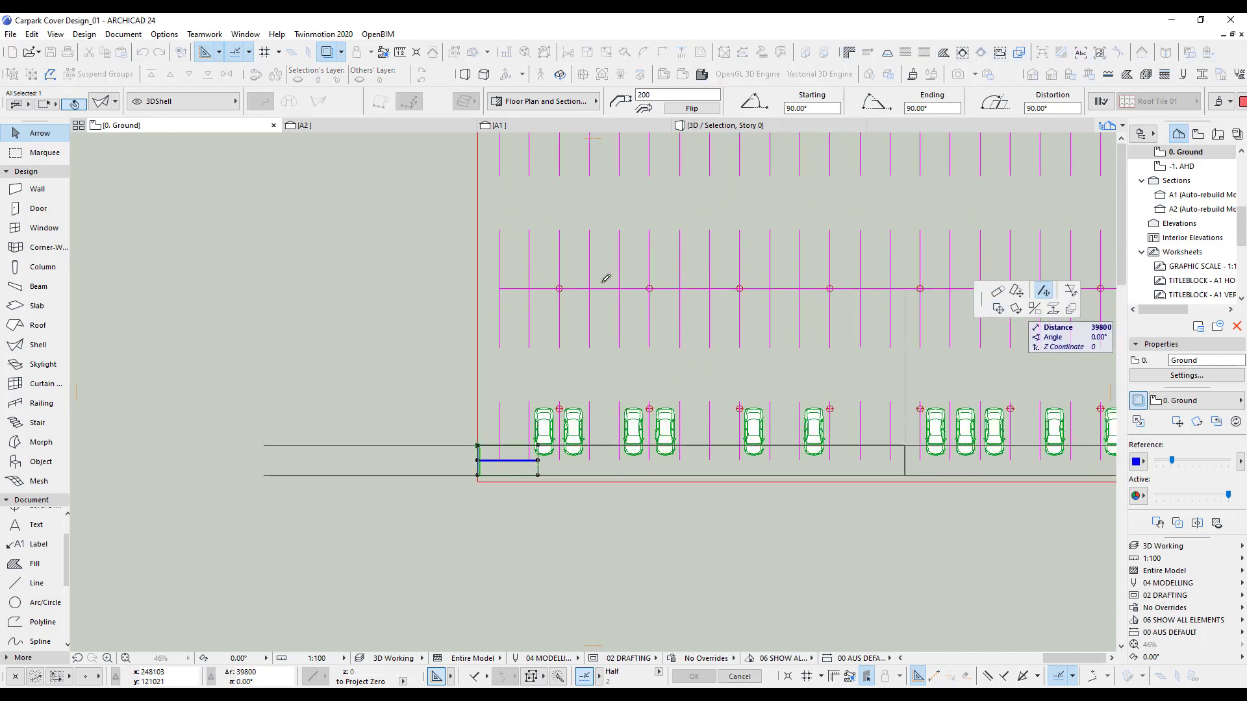
pyautogui.scroll(-3, 594, 281)
pyautogui.moveTo(546, 306); pyautogui.dragTo(526, 463, button='middle')
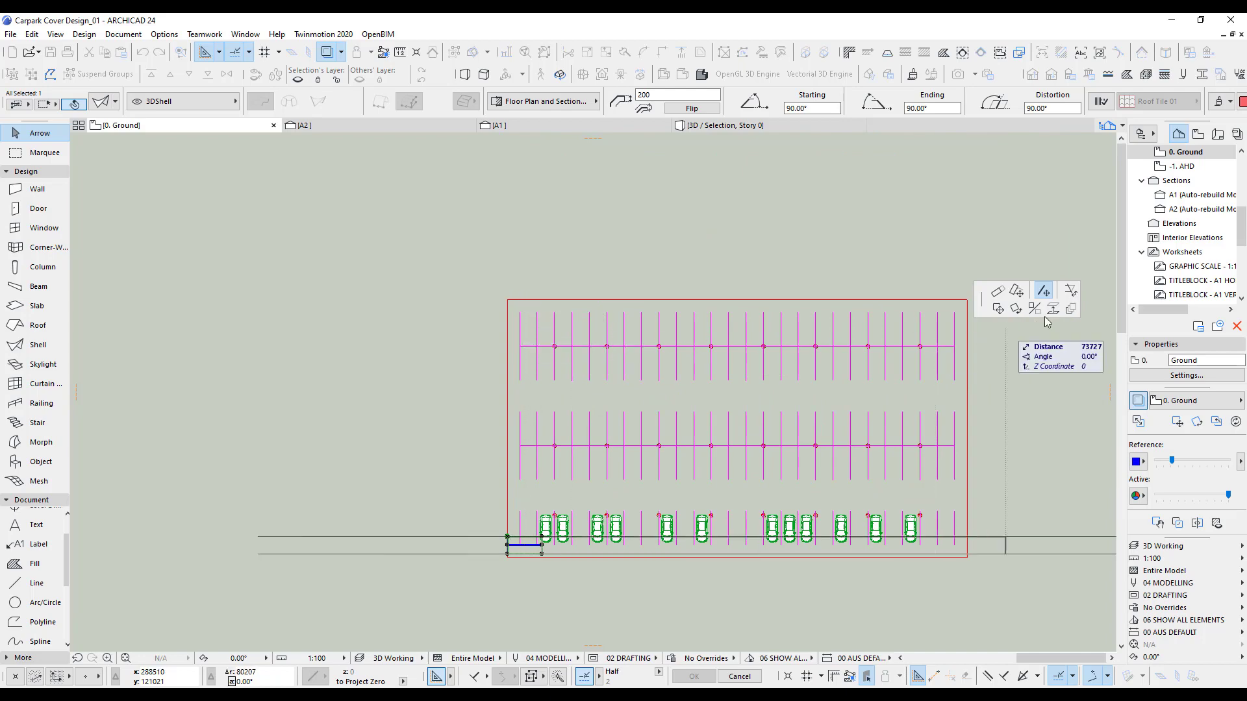
pyautogui.click(998, 291)
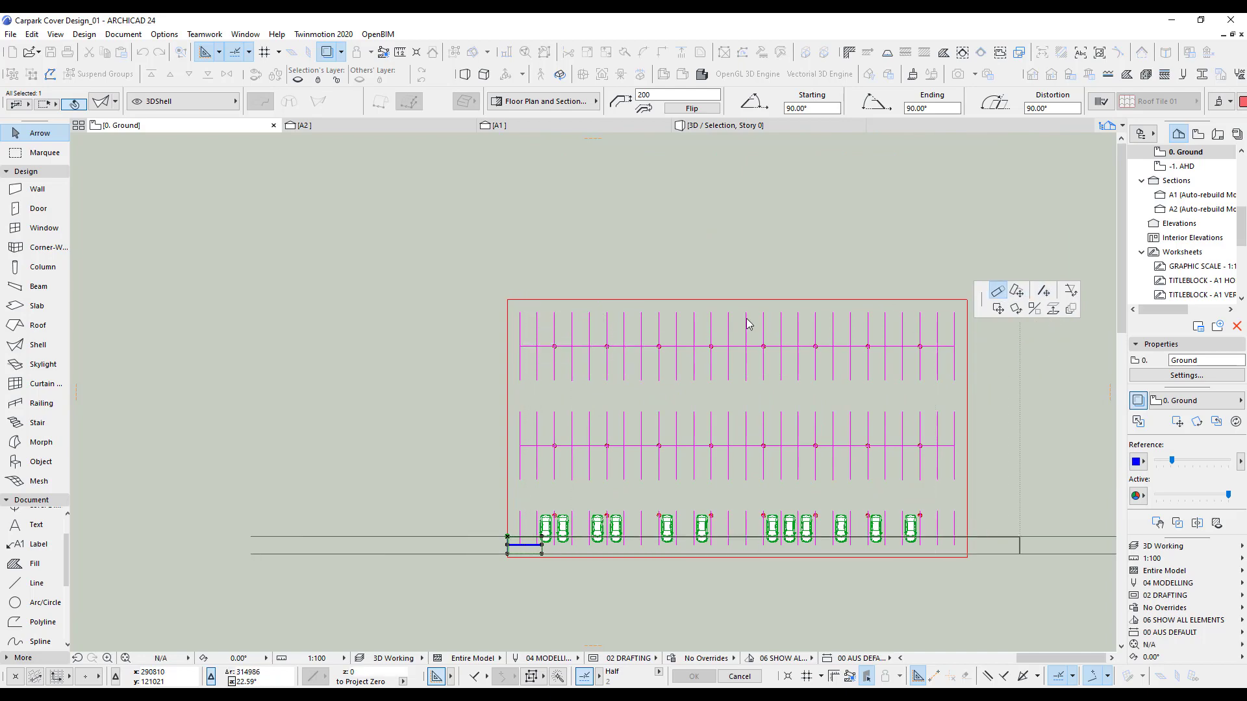
pyautogui.click(507, 302)
# Step: Stretch the shell's lower end to the outline's lower-left corner, giving an extrusion length of 41500
pyautogui.scroll(5, 540, 596)
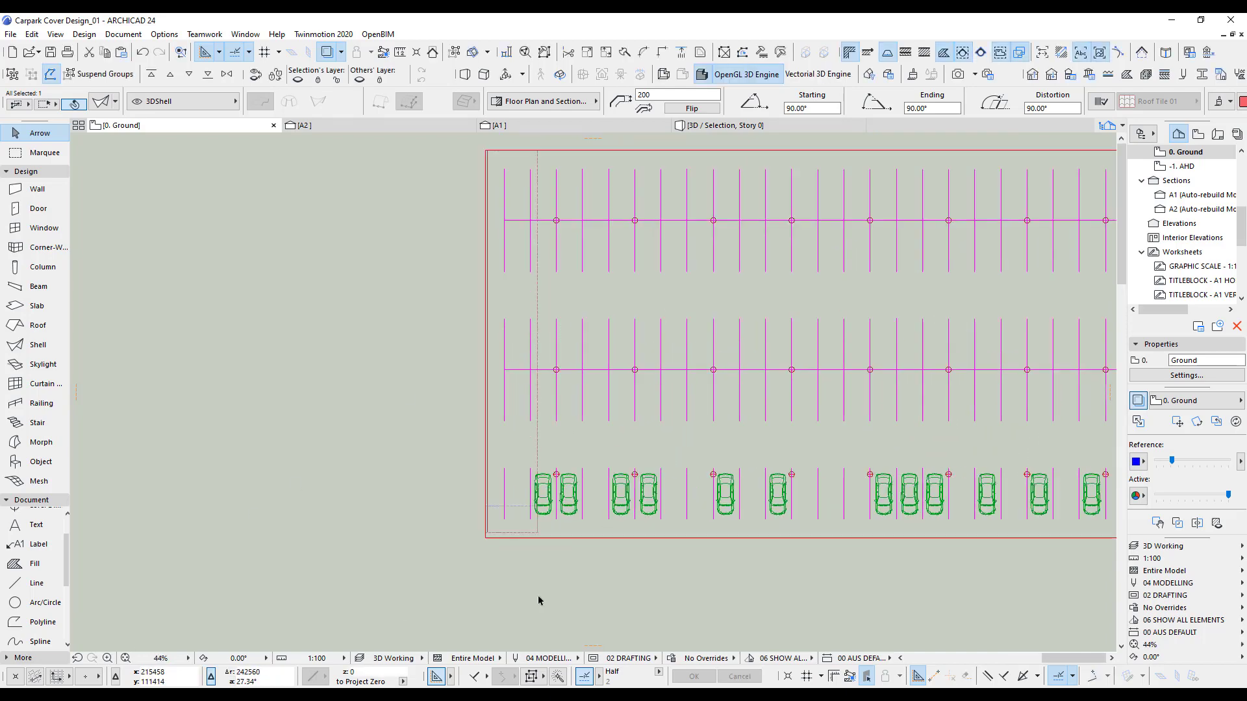
pyautogui.click(430, 479)
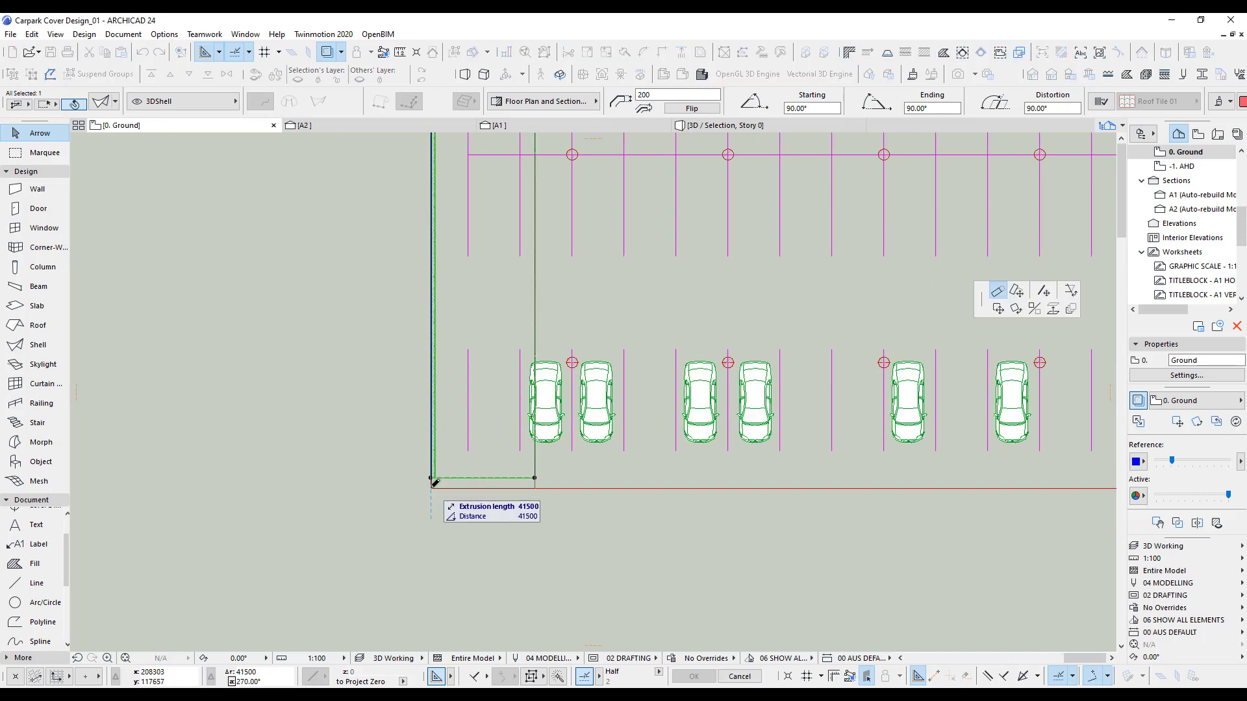
pyautogui.click(431, 488)
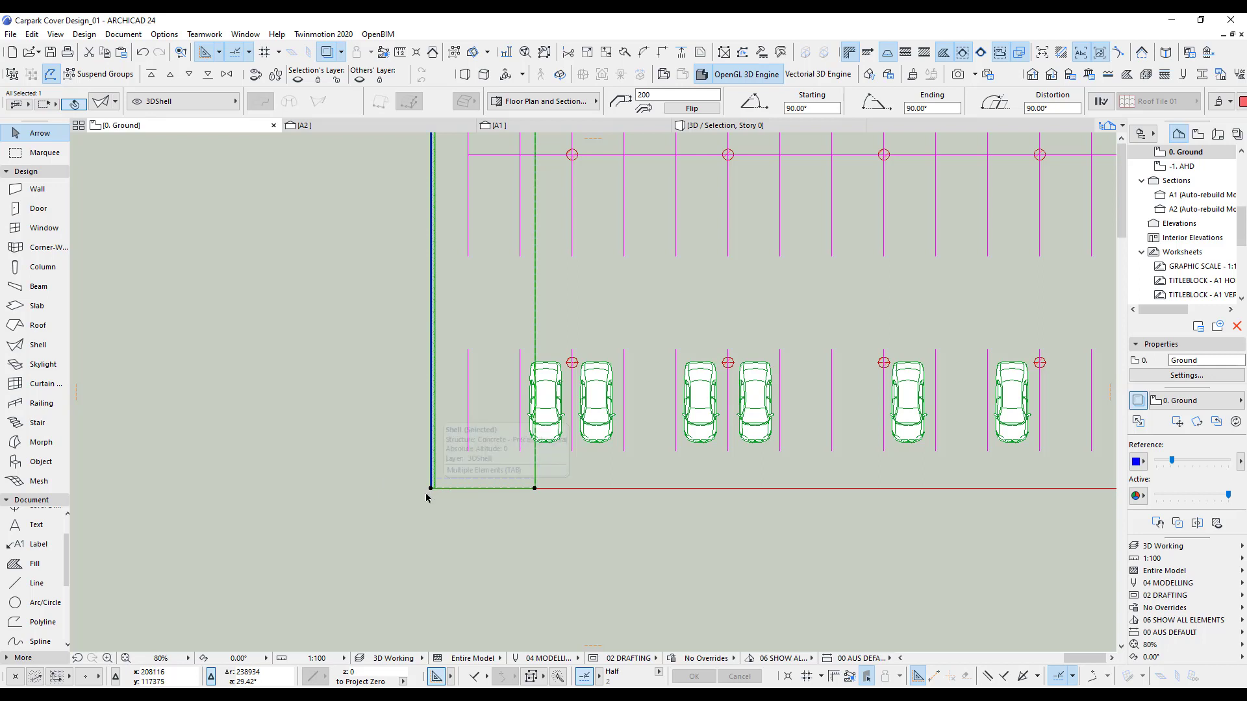
# Step: Mirror a copy of the left-side shell about a 45° diagonal through the outline's lower-left corner
pyautogui.click(32, 34)
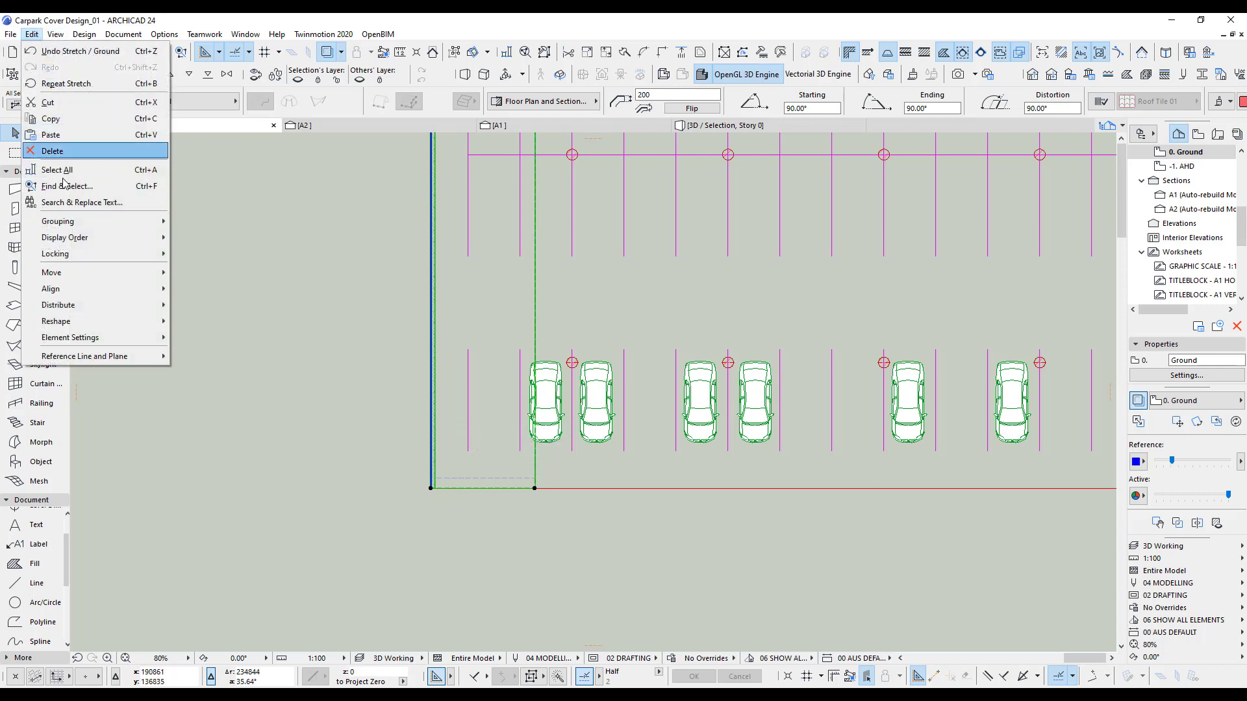
pyautogui.moveTo(69, 273)
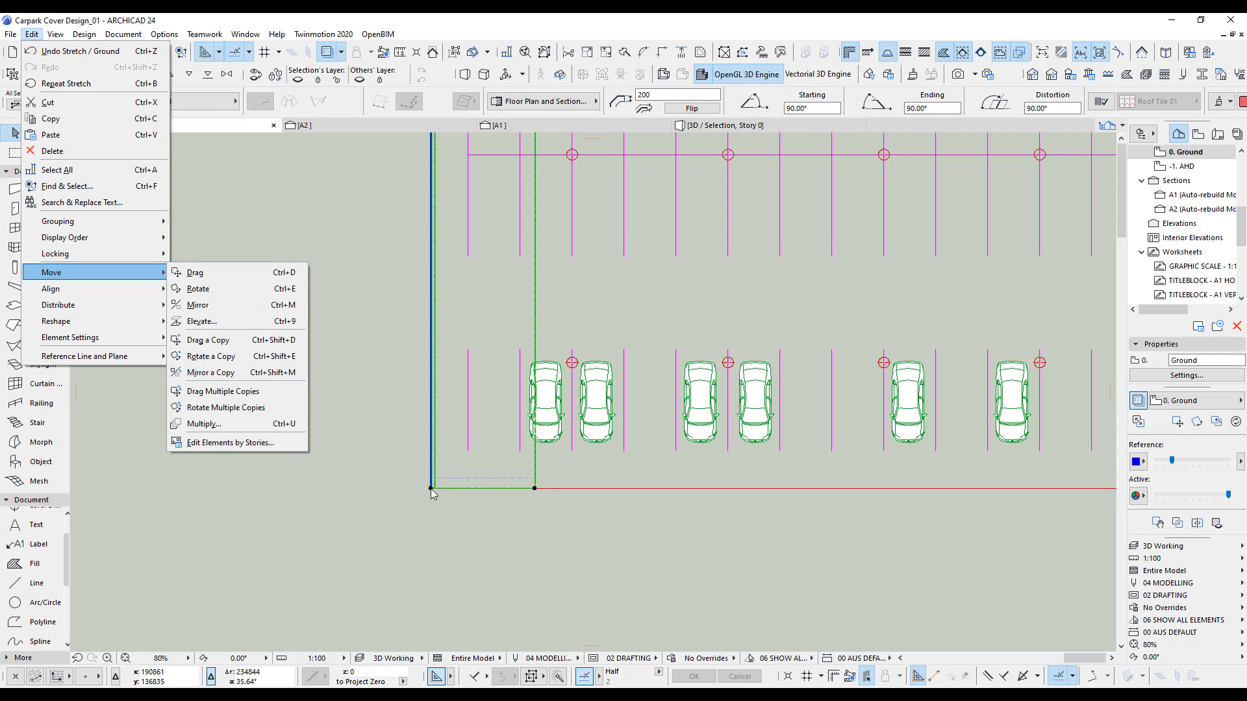
pyautogui.click(234, 372)
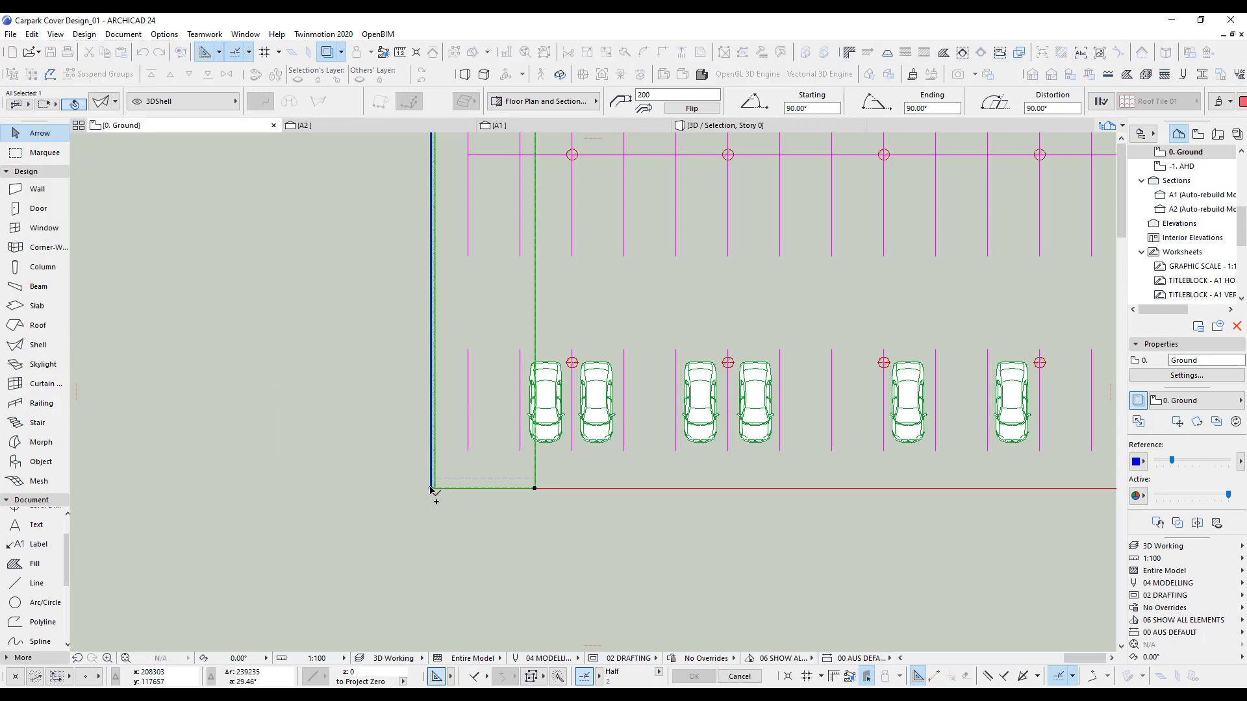
pyautogui.click(431, 488)
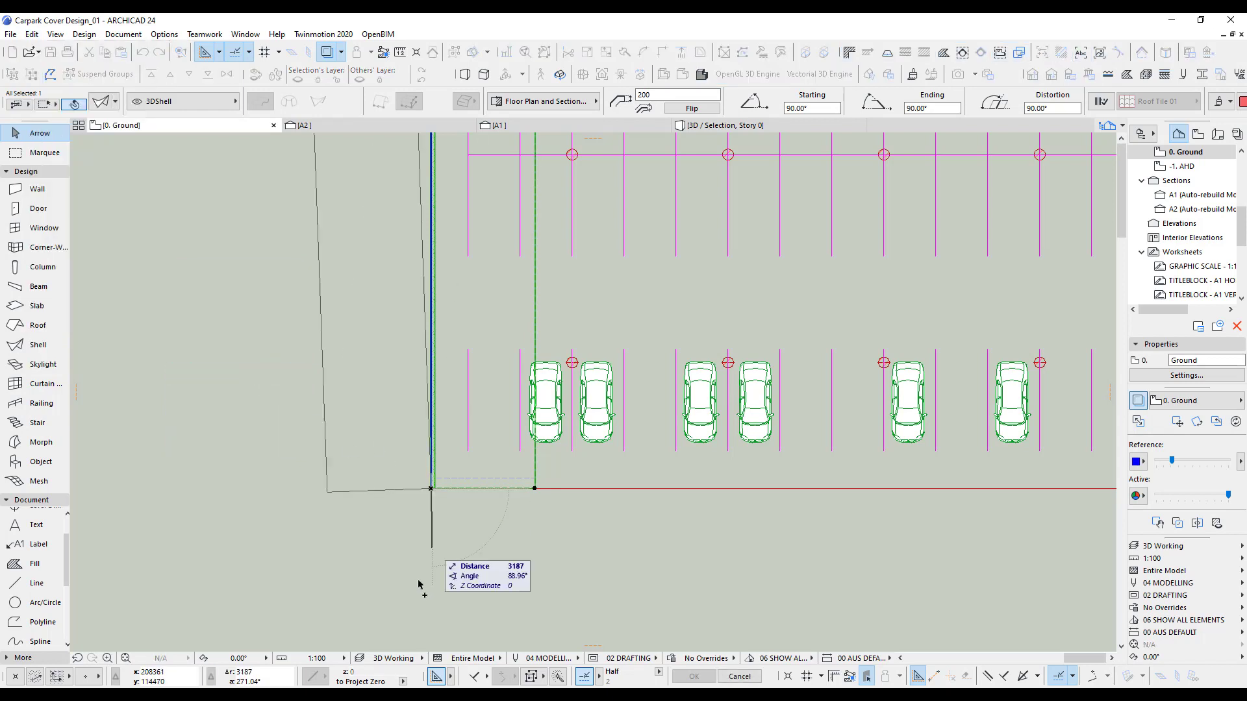
pyautogui.click(348, 572)
# Step: Stretch the mirrored shell along the front edge of the carpark to the outline's lower-right corner
pyautogui.scroll(-6, 503, 548)
pyautogui.scroll(3, 873, 562)
pyautogui.click(637, 504)
pyautogui.click(991, 504)
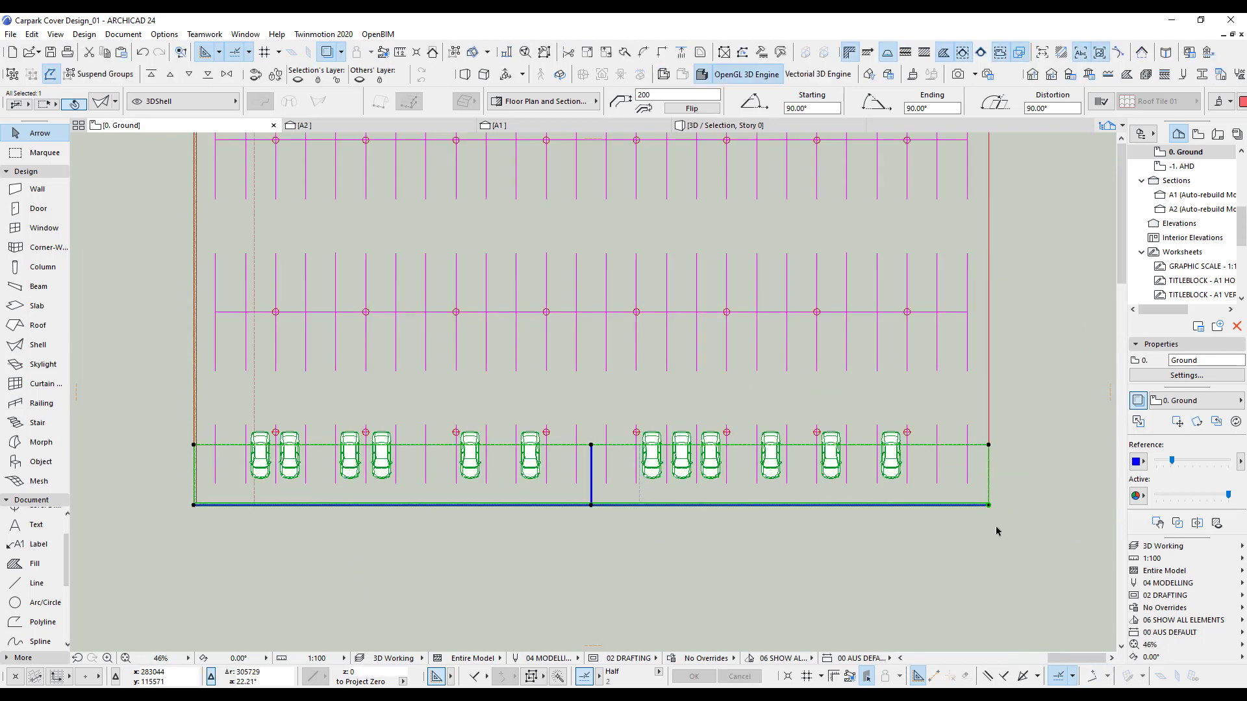
# Step: Mirror a copy of the front shell to the carpark's rear edge about a horizontal axis through the right edge's midpoint
pyautogui.scroll(-2, 996, 529)
pyautogui.click(31, 34)
pyautogui.moveTo(95, 272)
pyautogui.click(211, 372)
pyautogui.click(990, 357)
pyautogui.click(1059, 360)
# Step: Mirror a copy of the left-side shell to the right edge about a vertical axis through the front edge's midpoint
pyautogui.click(481, 325)
pyautogui.click(31, 35)
pyautogui.click(260, 373)
pyautogui.click(715, 512)
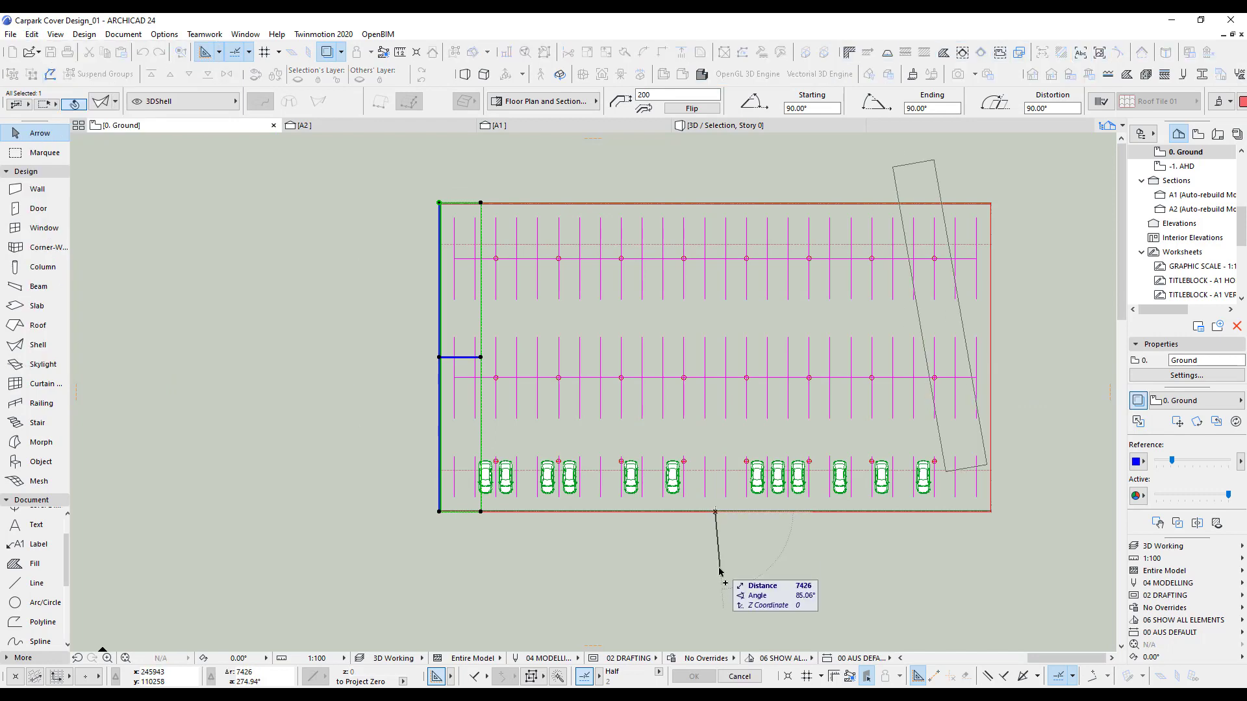
pyautogui.click(719, 578)
pyautogui.click(673, 580)
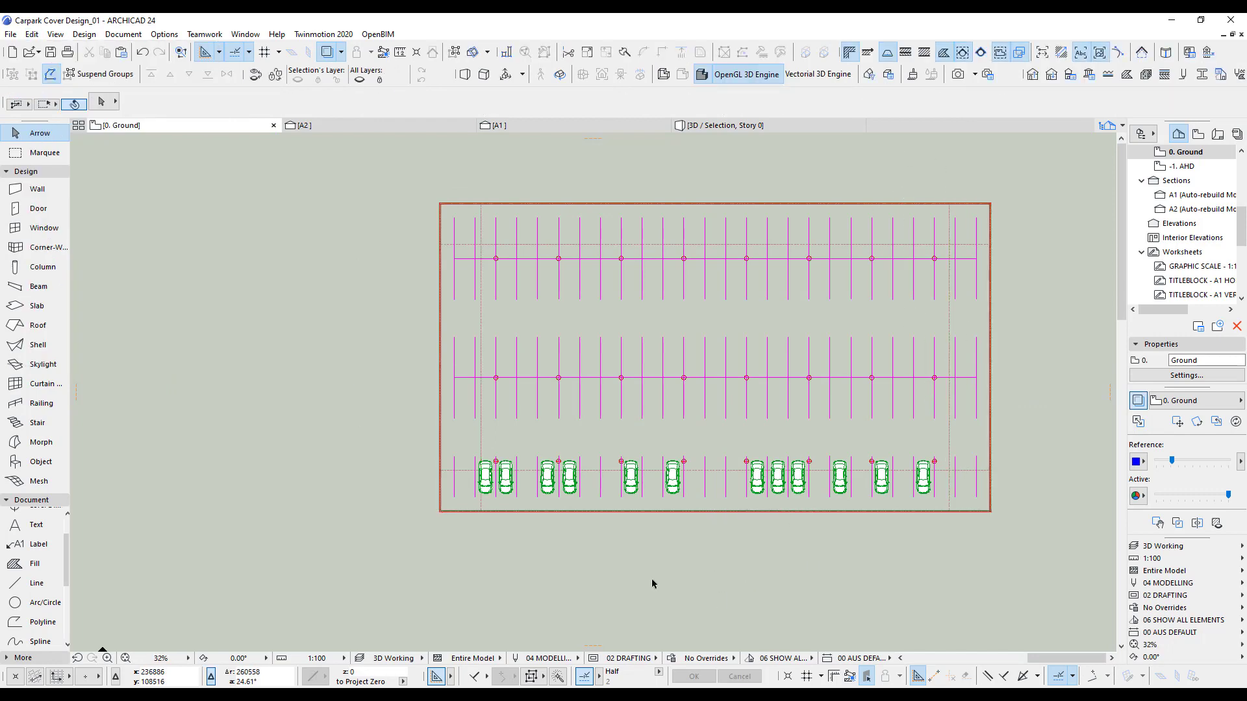
# Step: Examine the four shells and their overlapping corners around the whole carpark in 3D, and return to the Ground floor plan
pyautogui.hotkey('ctrl', 'F5')
pyautogui.scroll(-5, 687, 315)
pyautogui.moveTo(565, 425); pyautogui.dragTo(602, 489, button='middle')
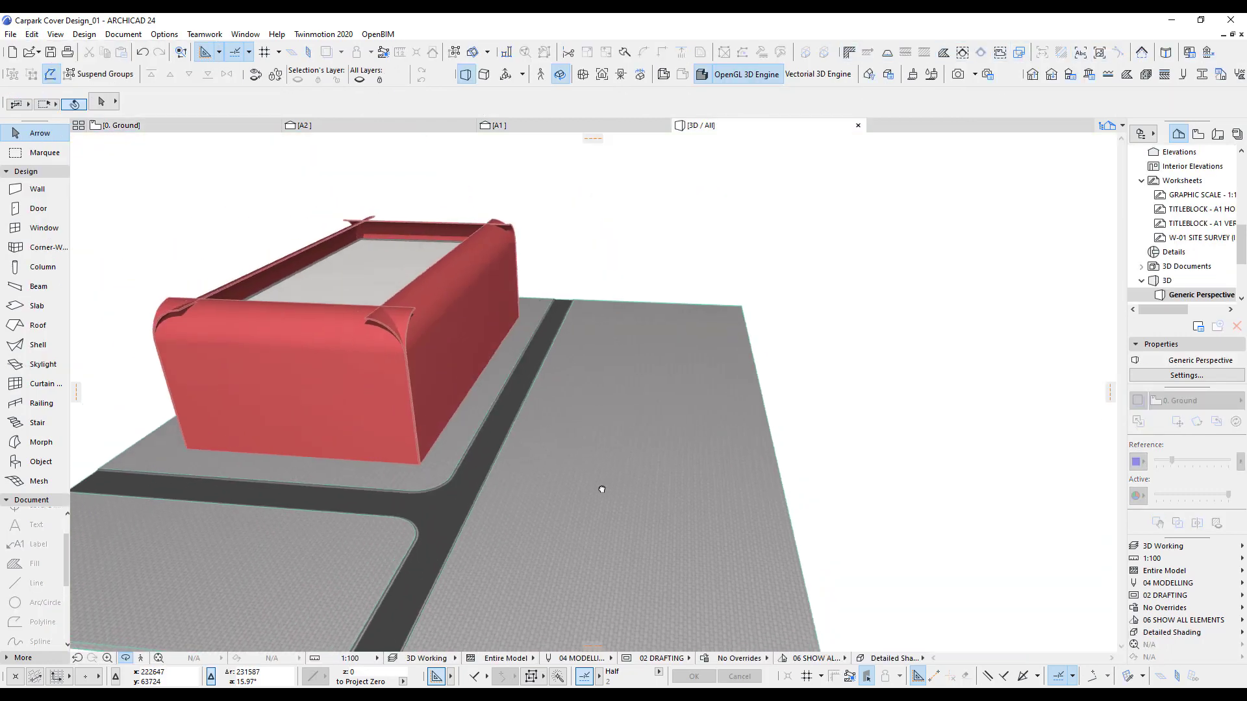
pyautogui.scroll(2, 476, 277)
pyautogui.keyDown('shift'); pyautogui.moveTo(429, 382); pyautogui.dragTo(618, 501, button='middle'); pyautogui.keyUp('shift')
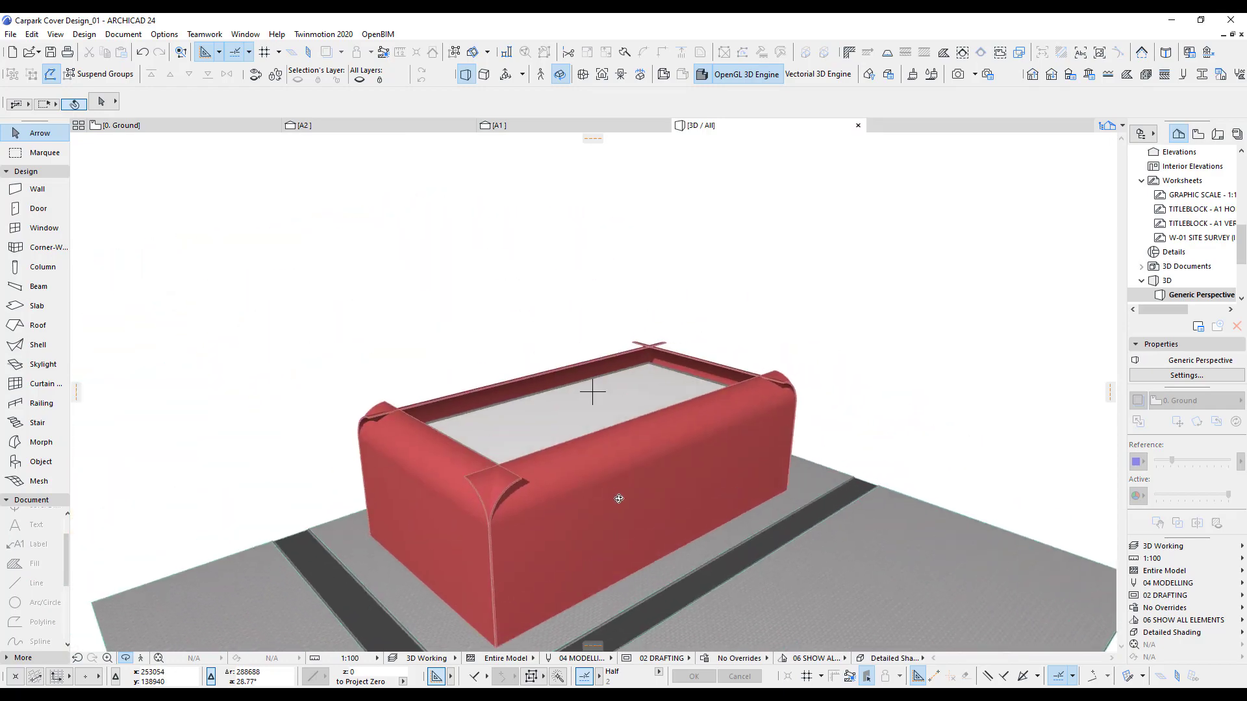
pyautogui.scroll(2, 600, 510)
pyautogui.keyDown('shift'); pyautogui.moveTo(523, 497); pyautogui.dragTo(700, 397, button='middle'); pyautogui.keyUp('shift')
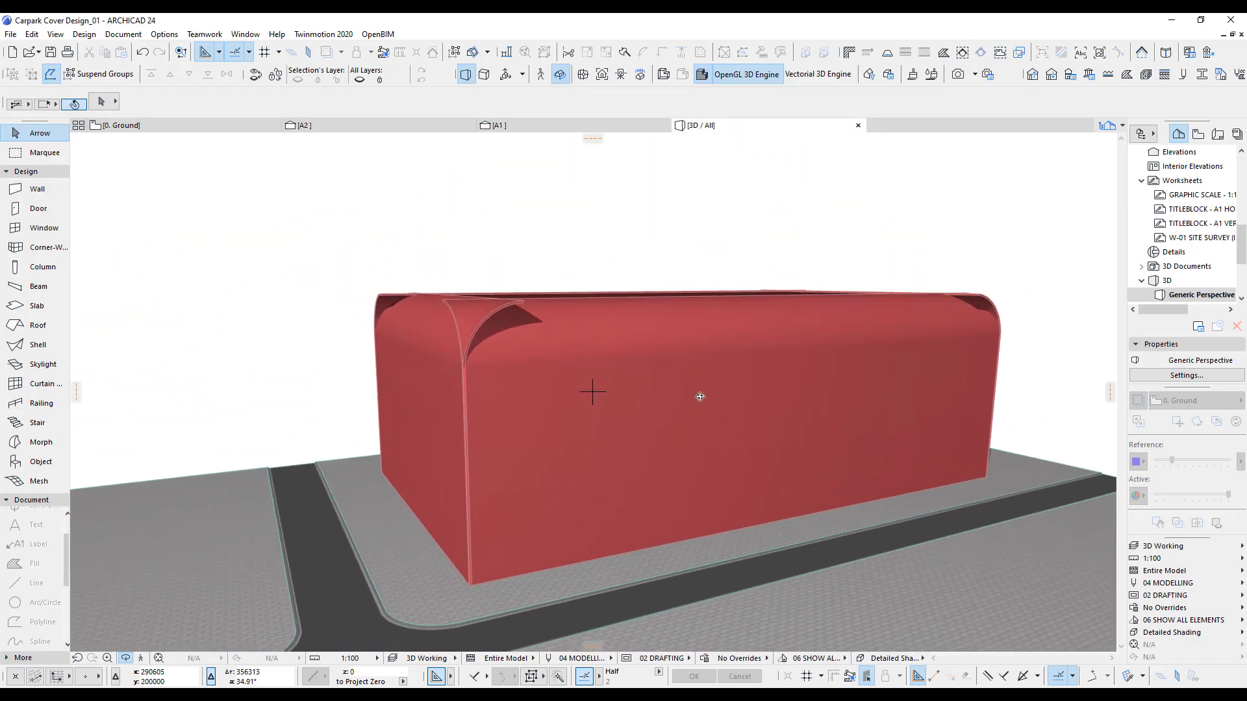
pyautogui.press('F2')
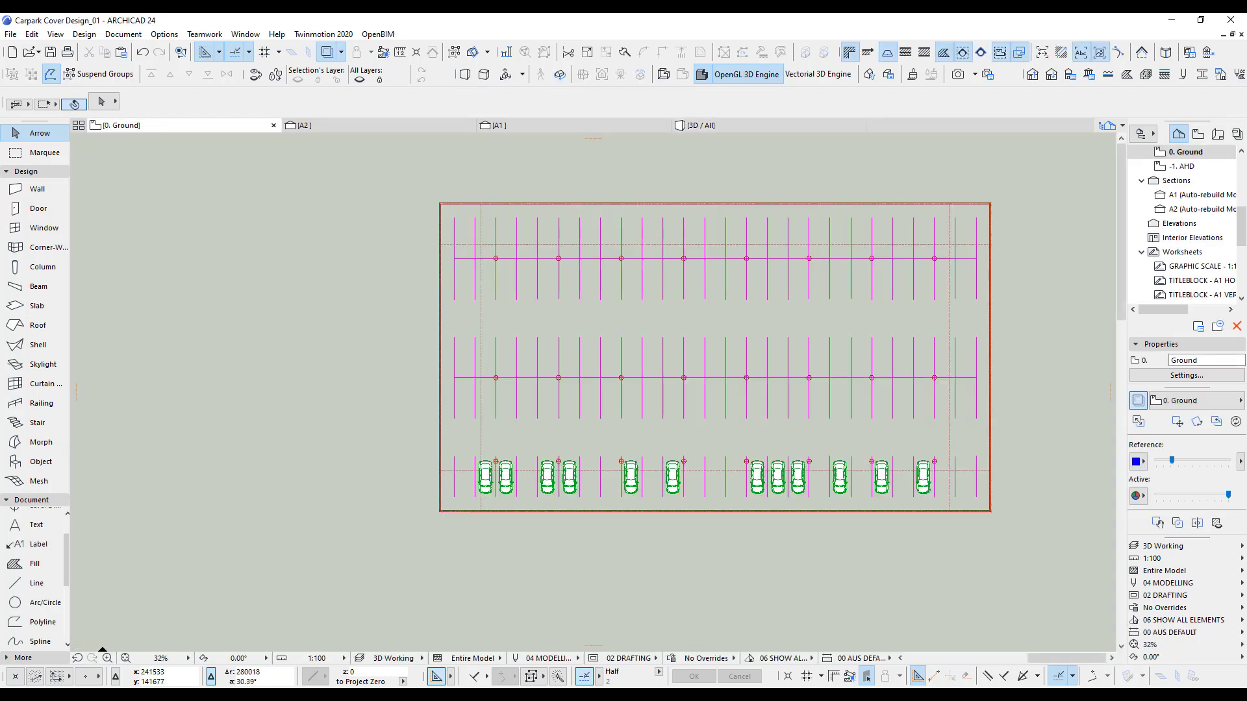
# Step: Shorten the front shell's left end to the inner edge of the left-side shell in plan
pyautogui.moveTo(481, 357); pyautogui.dragTo(476, 361, button='middle')
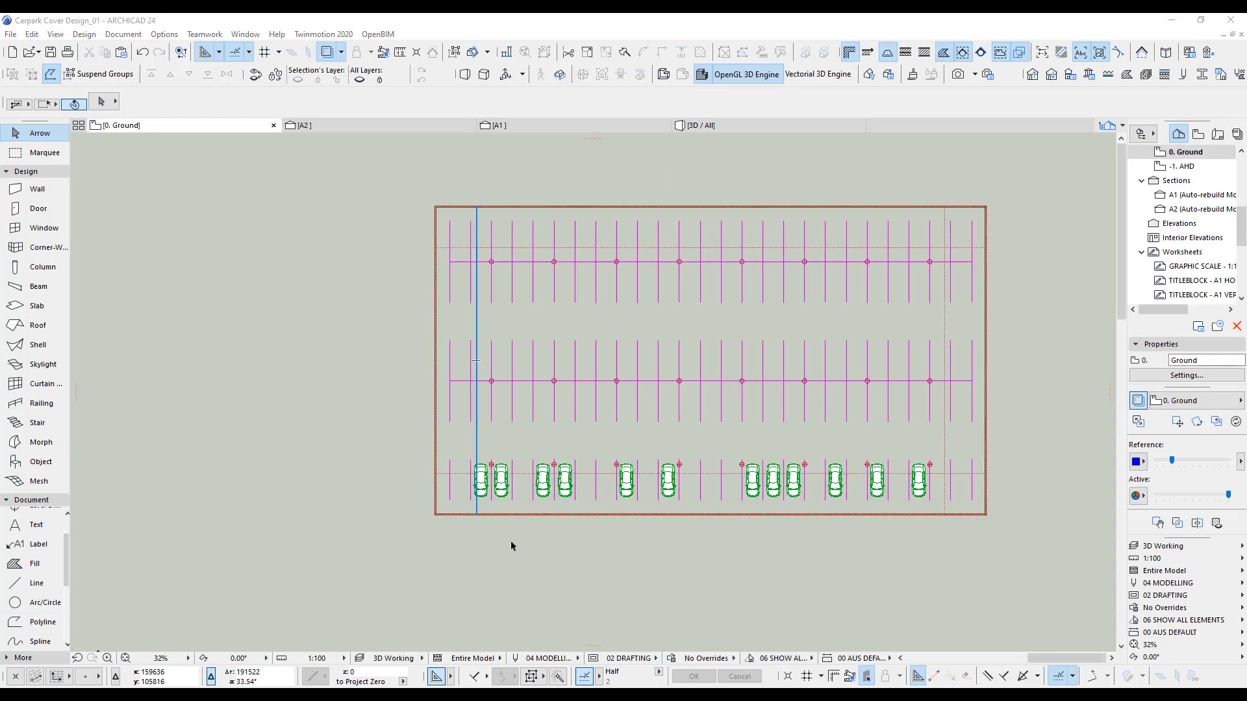
pyautogui.scroll(6, 510, 546)
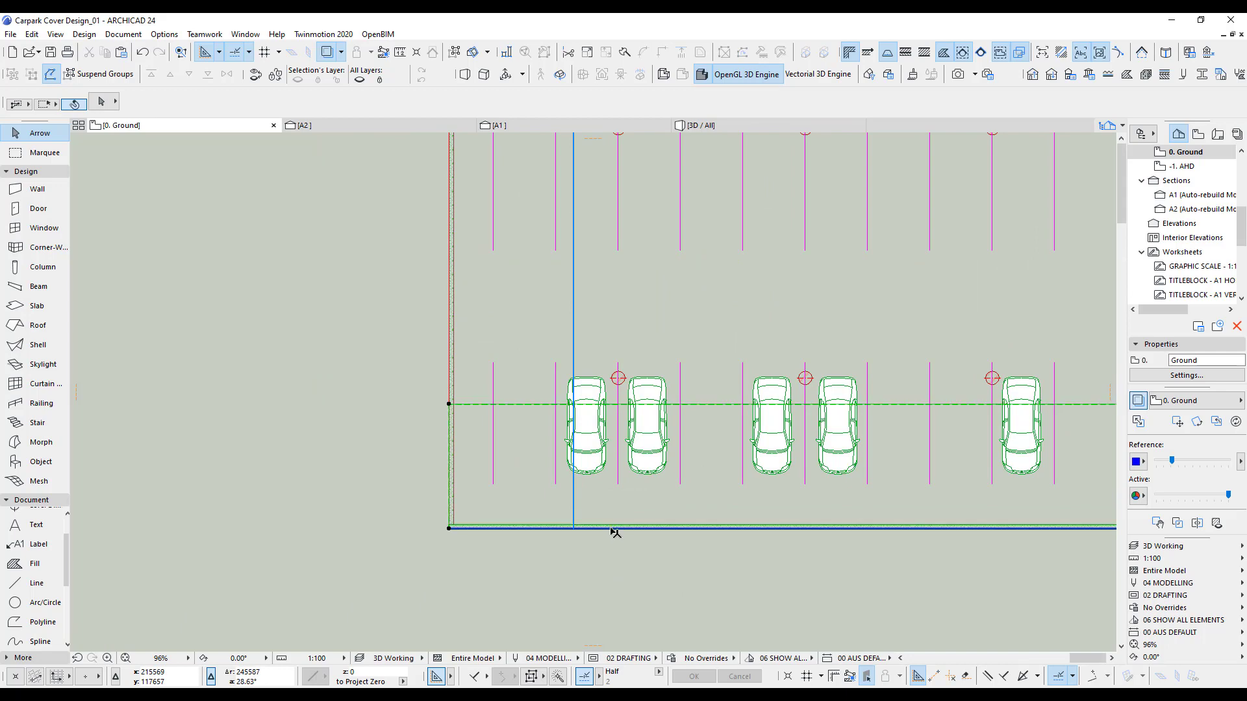
pyautogui.click(613, 529)
pyautogui.scroll(3, 520, 545)
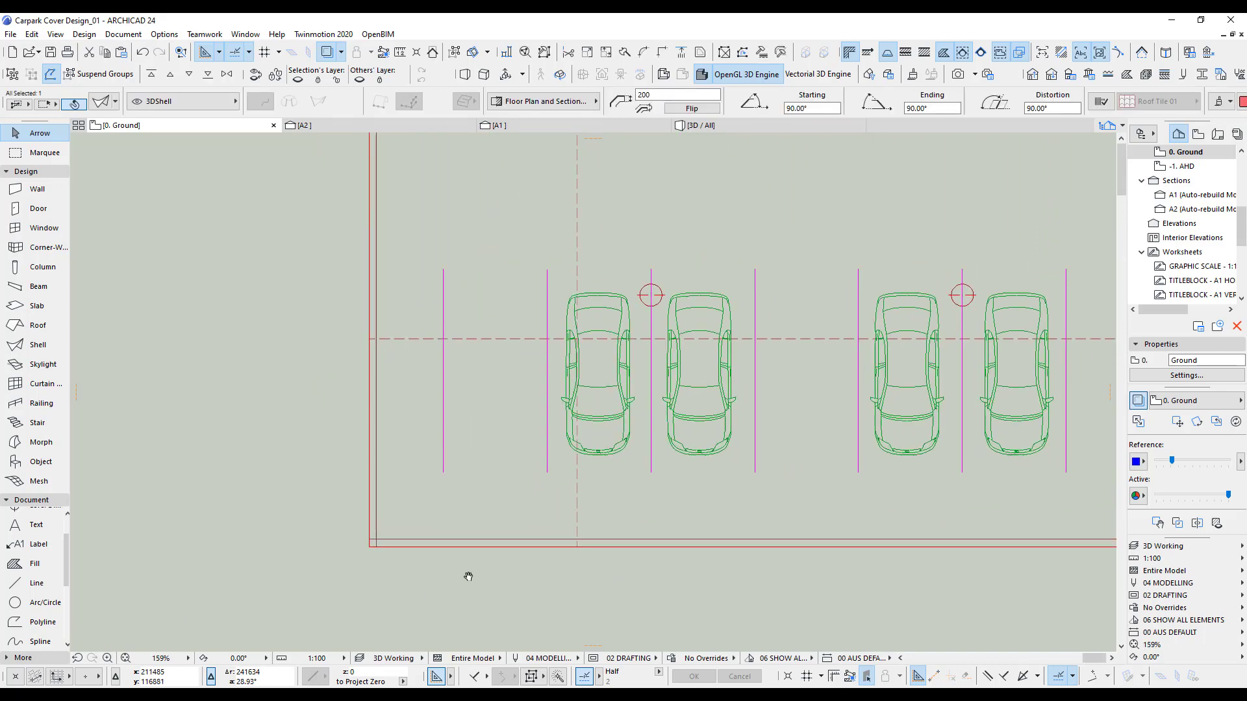
pyautogui.click(364, 547)
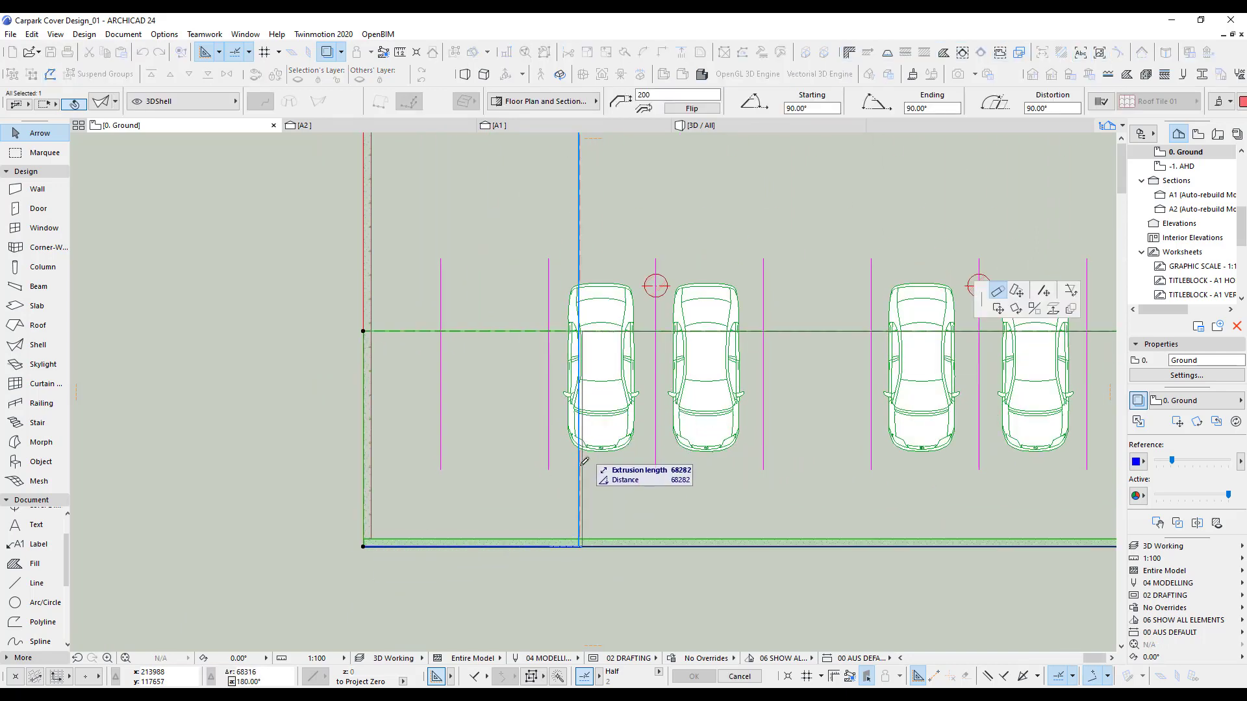
pyautogui.click(584, 541)
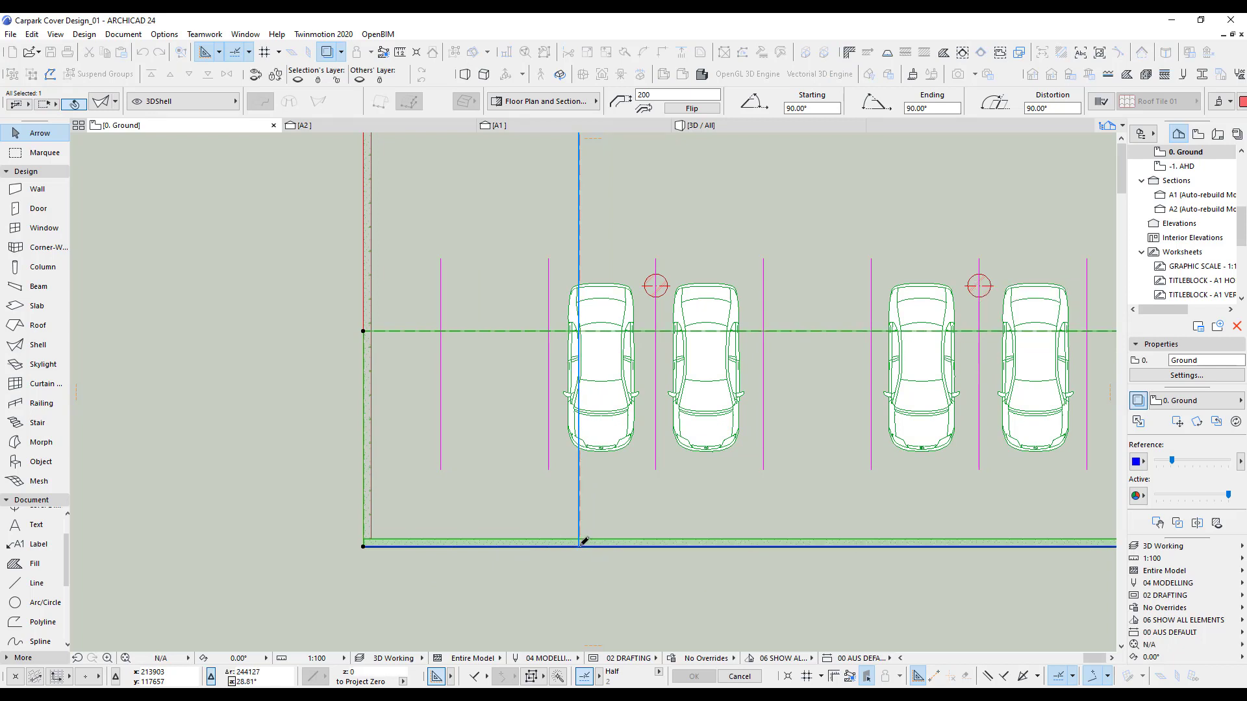
# Step: Shorten the left-side shell's front end to the inner edge line of the front shell
pyautogui.moveTo(476, 428); pyautogui.dragTo(476, 491, button='middle')
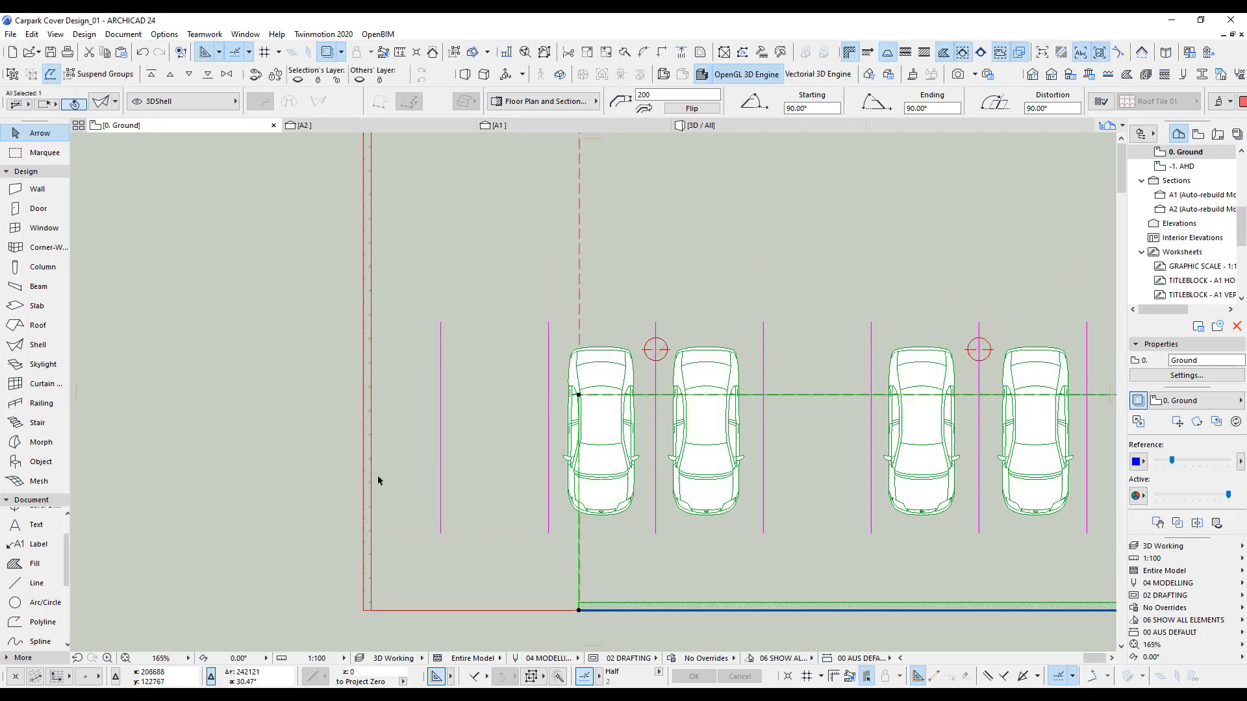
pyautogui.click(364, 611)
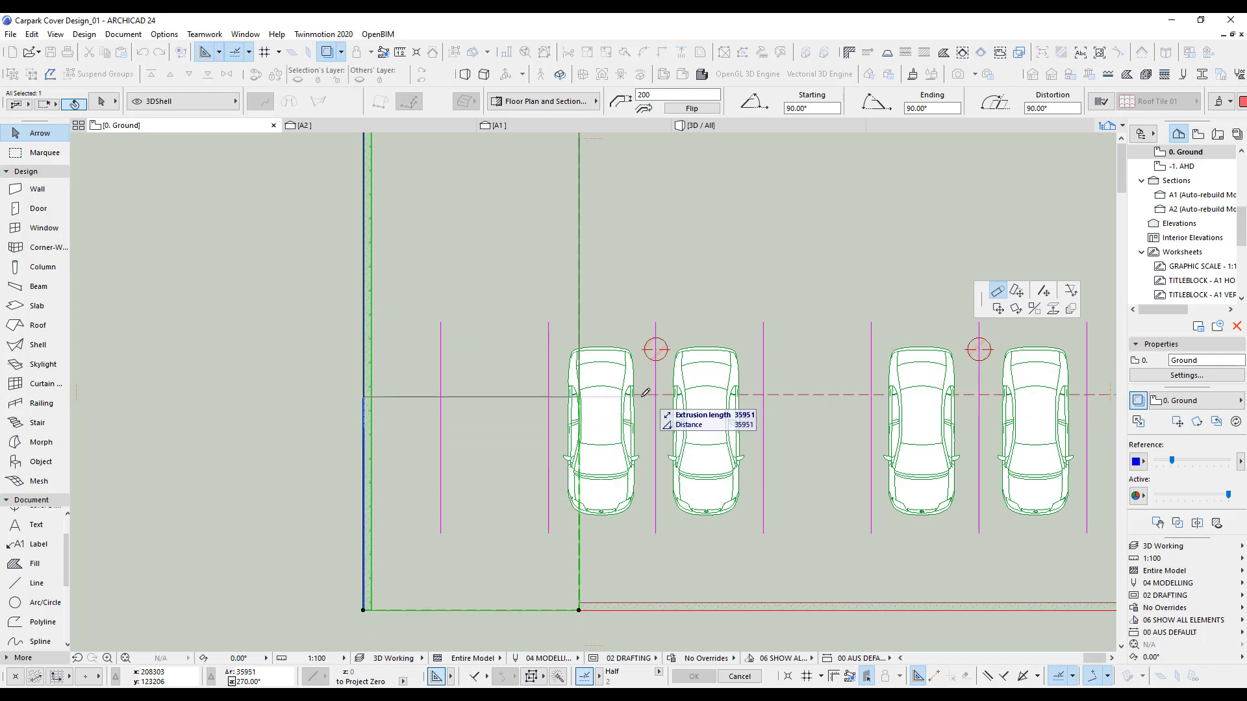
pyautogui.click(584, 387)
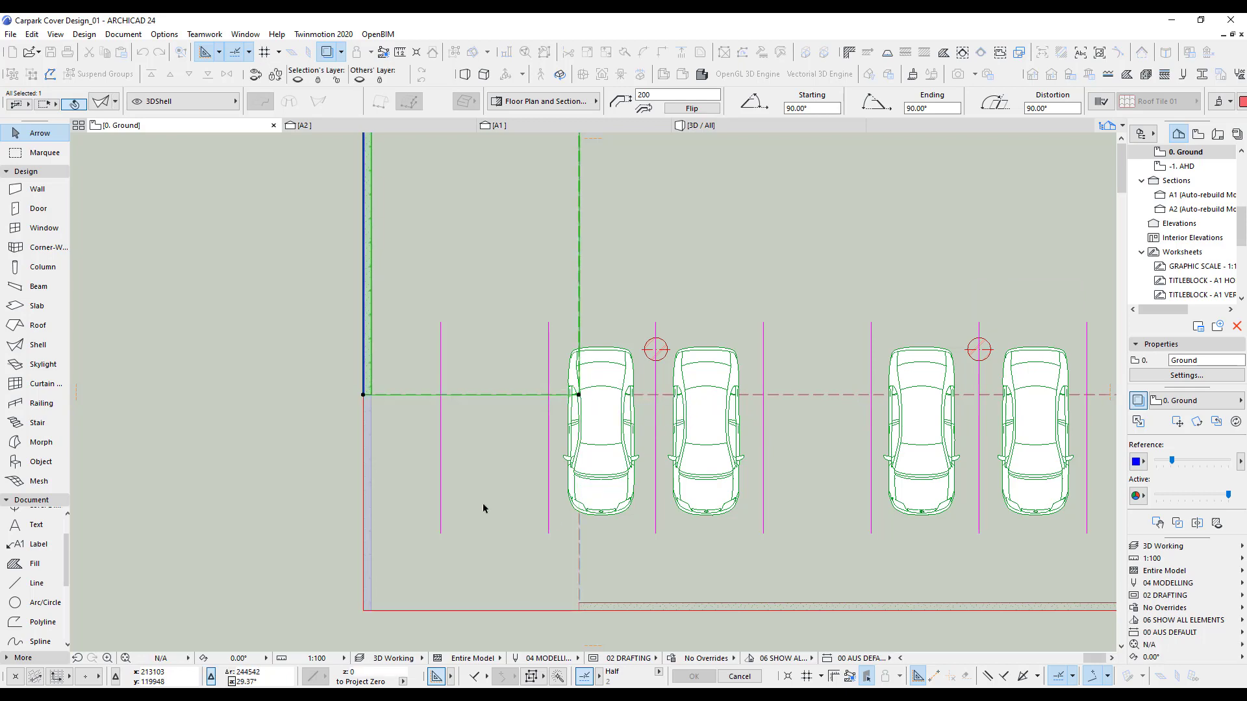
# Step: Examine the opening between the shortened shells at the front-left corner in 3D, and return to the Ground floor plan
pyautogui.press('F3')
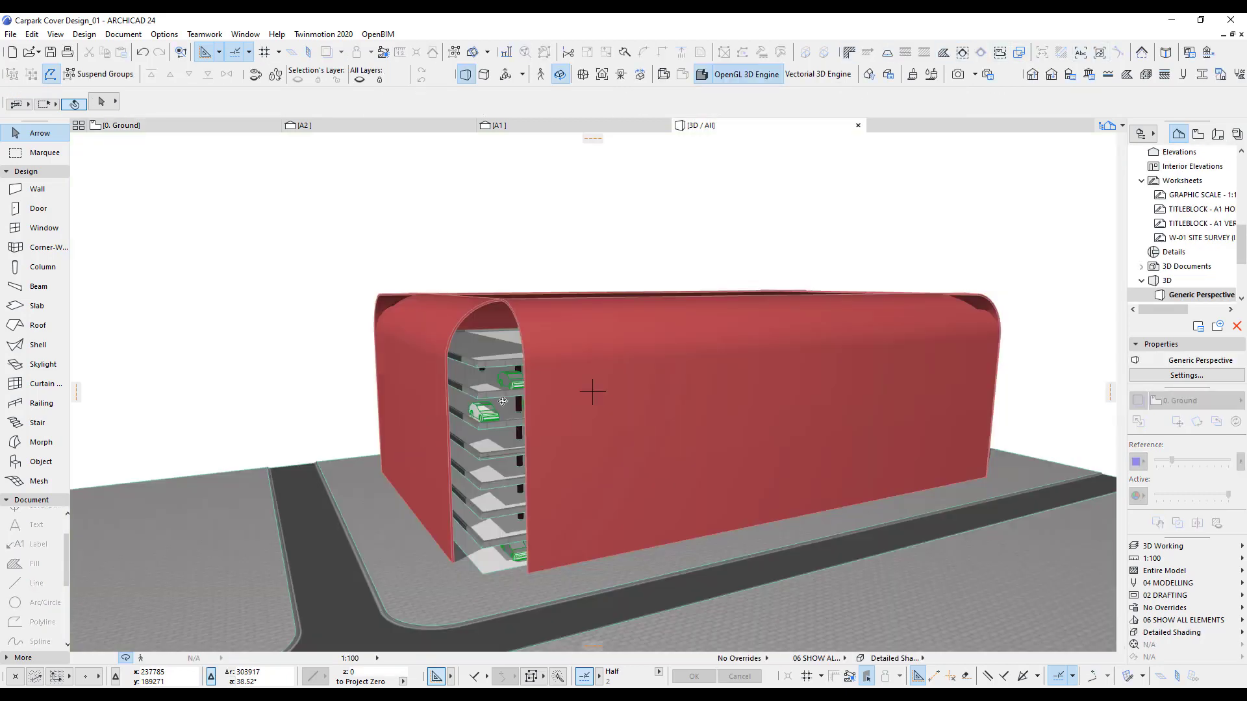
pyautogui.scroll(4, 489, 301)
pyautogui.keyDown('shift'); pyautogui.moveTo(496, 375); pyautogui.dragTo(507, 282, button='middle'); pyautogui.keyUp('shift')
pyautogui.scroll(-5, 493, 411)
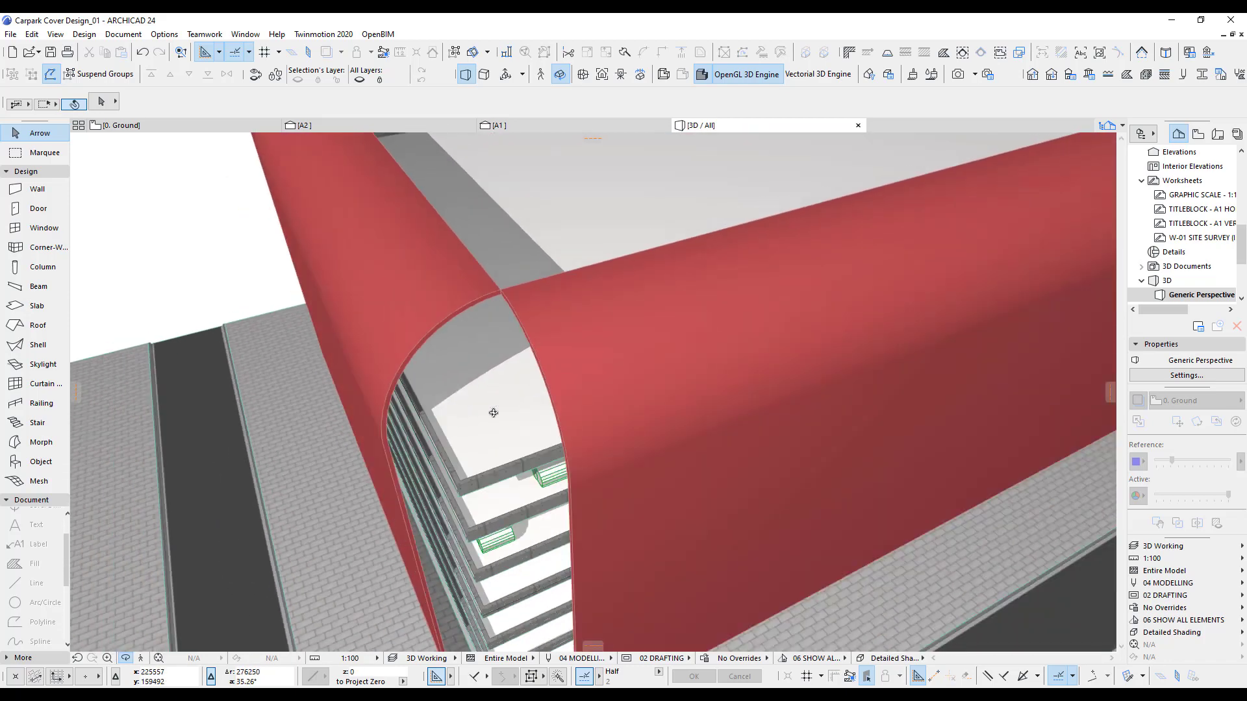
pyautogui.keyDown('shift'); pyautogui.moveTo(517, 547); pyautogui.dragTo(511, 516, button='middle'); pyautogui.keyUp('shift')
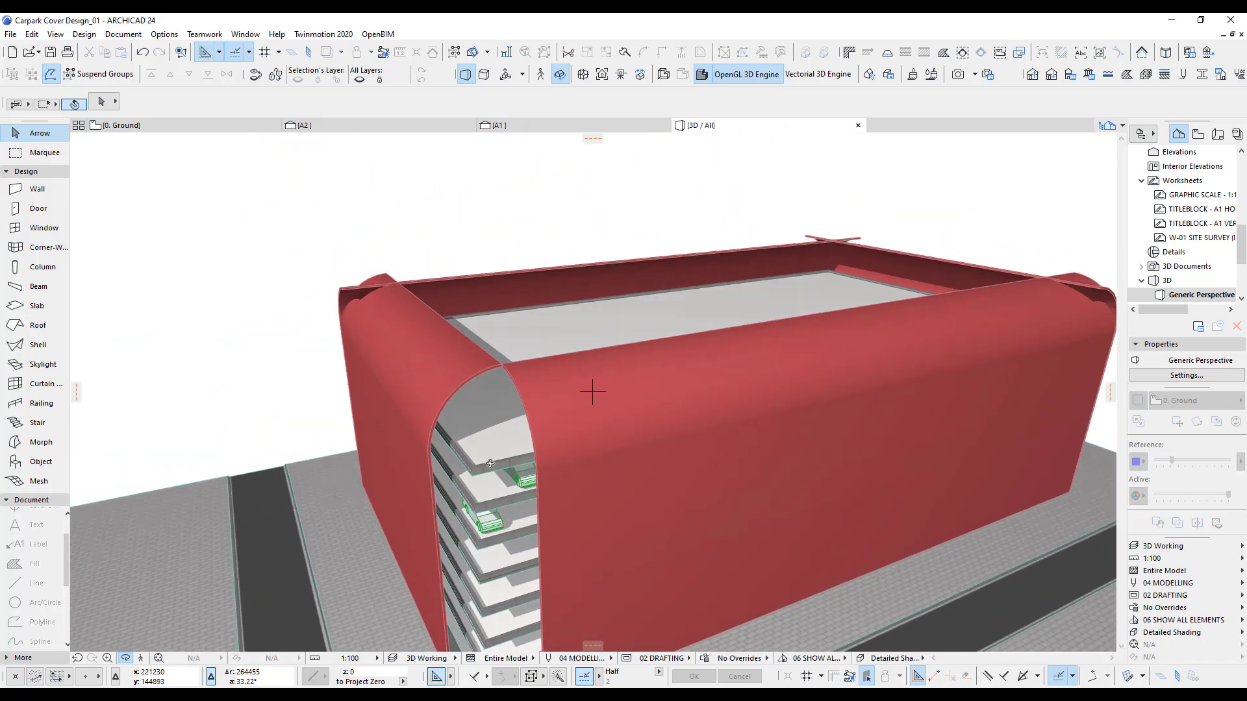
pyautogui.keyDown('shift'); pyautogui.moveTo(490, 463); pyautogui.dragTo(487, 444, button='middle'); pyautogui.keyUp('shift')
pyautogui.press('F2')
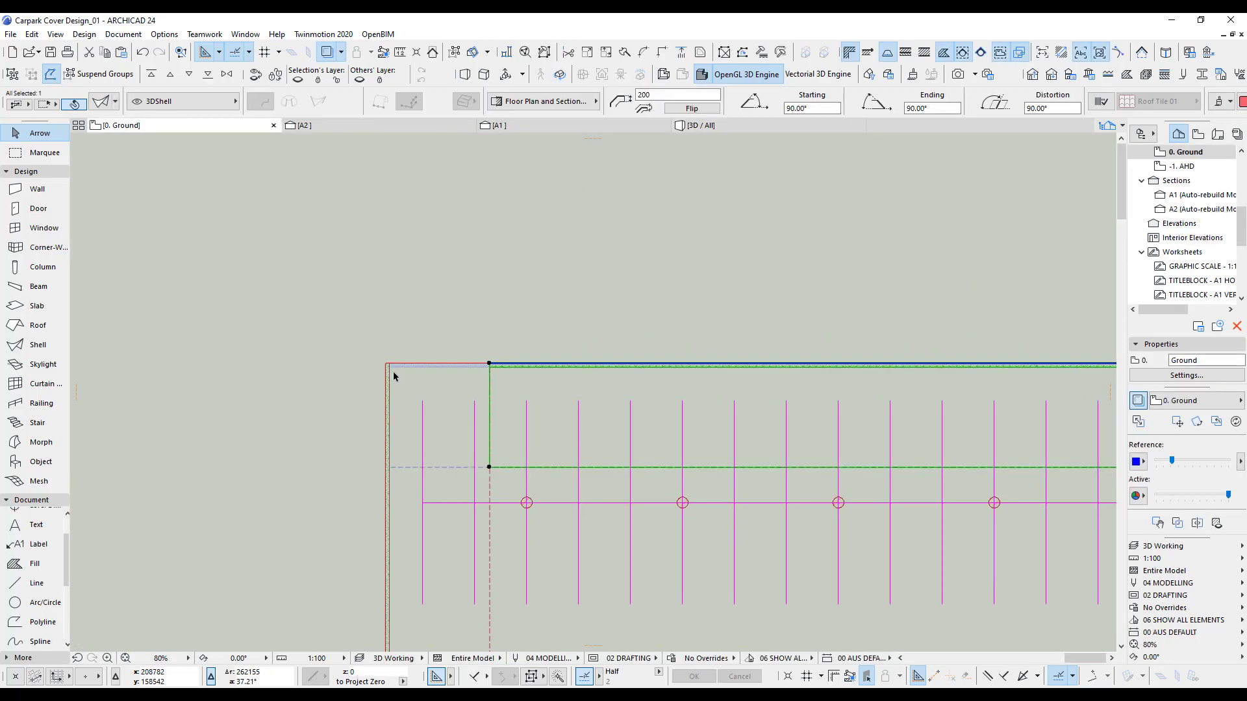
# Step: Shorten the left-side shell's rear end and the rear shell's right end to the inner edges of the adjoining shells
pyautogui.click(389, 376)
pyautogui.click(386, 364)
pyautogui.click(385, 467)
pyautogui.click(663, 348)
pyautogui.click(558, 348)
# Step: Shorten the front shell's right end and the right-side shell's front end to each other's inner edges, and clear the selection
pyautogui.click(680, 506)
pyautogui.click(530, 507)
pyautogui.click(680, 507)
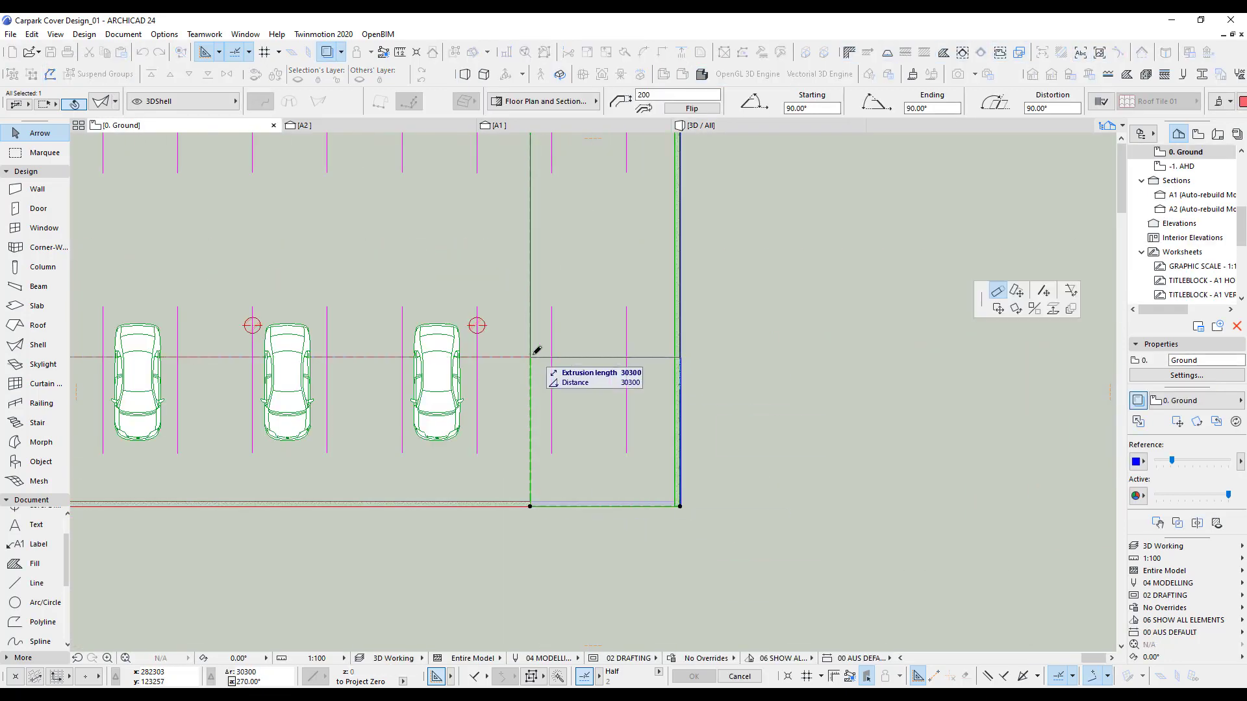
pyautogui.click(531, 357)
pyautogui.scroll(-8, 827, 530)
pyautogui.press('Escape')
pyautogui.scroll(-1, 432, 591)
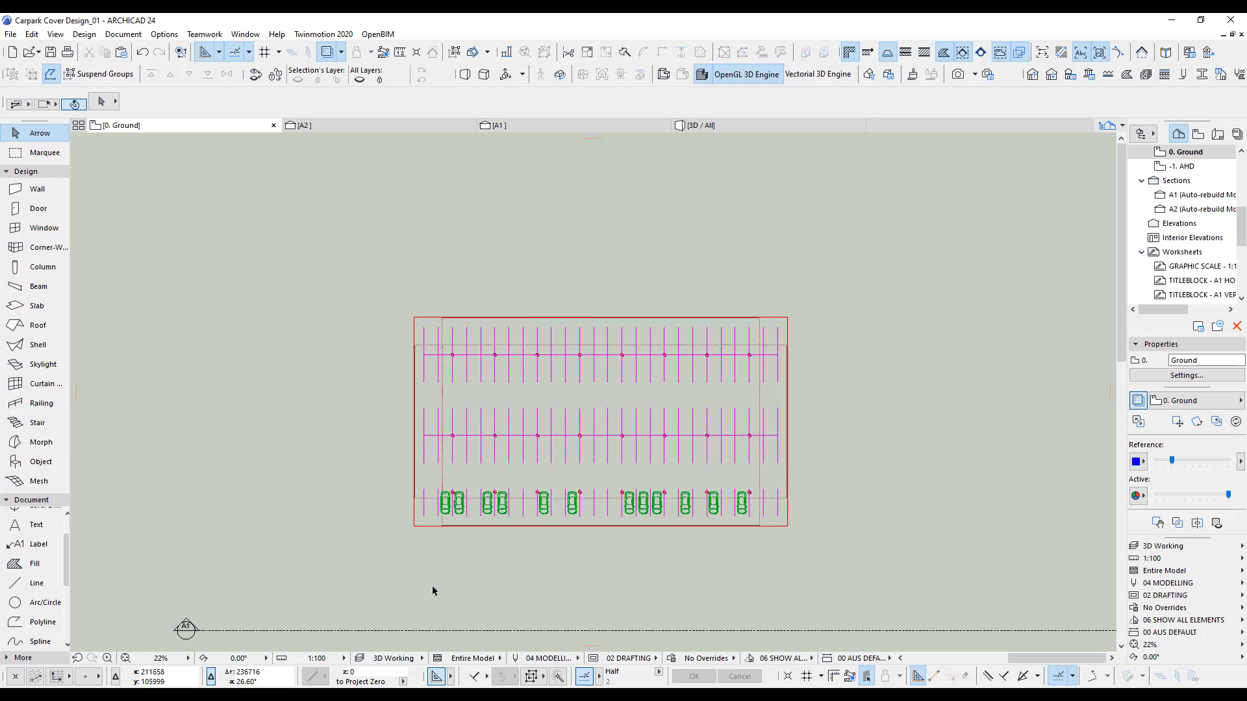
# Step: Create a revolved shell from the straight line and arc end points of the profile below the carpark, revolved 90° about a vertical axis through the arc's top end
pyautogui.scroll(-2, 434, 591)
pyautogui.moveTo(453, 593); pyautogui.dragTo(469, 409, button='middle')
pyautogui.moveTo(495, 508); pyautogui.dragTo(554, 461, button='middle')
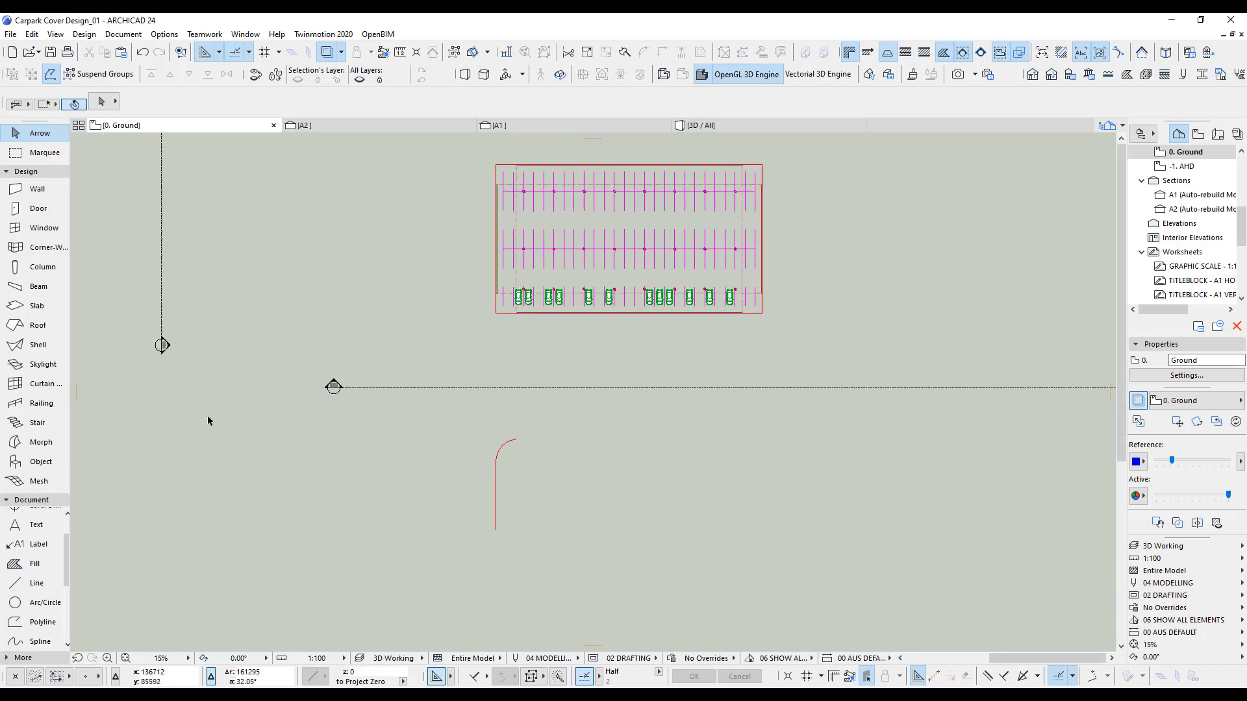
pyautogui.click(62, 348)
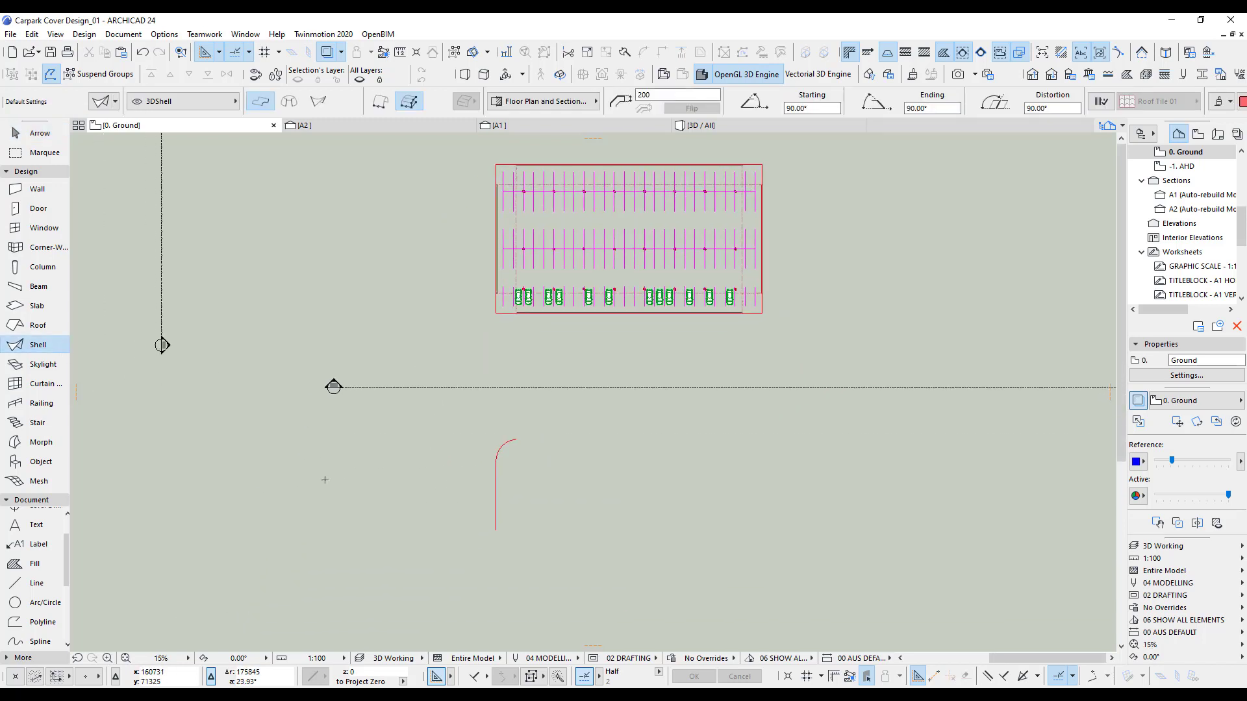
pyautogui.click(289, 102)
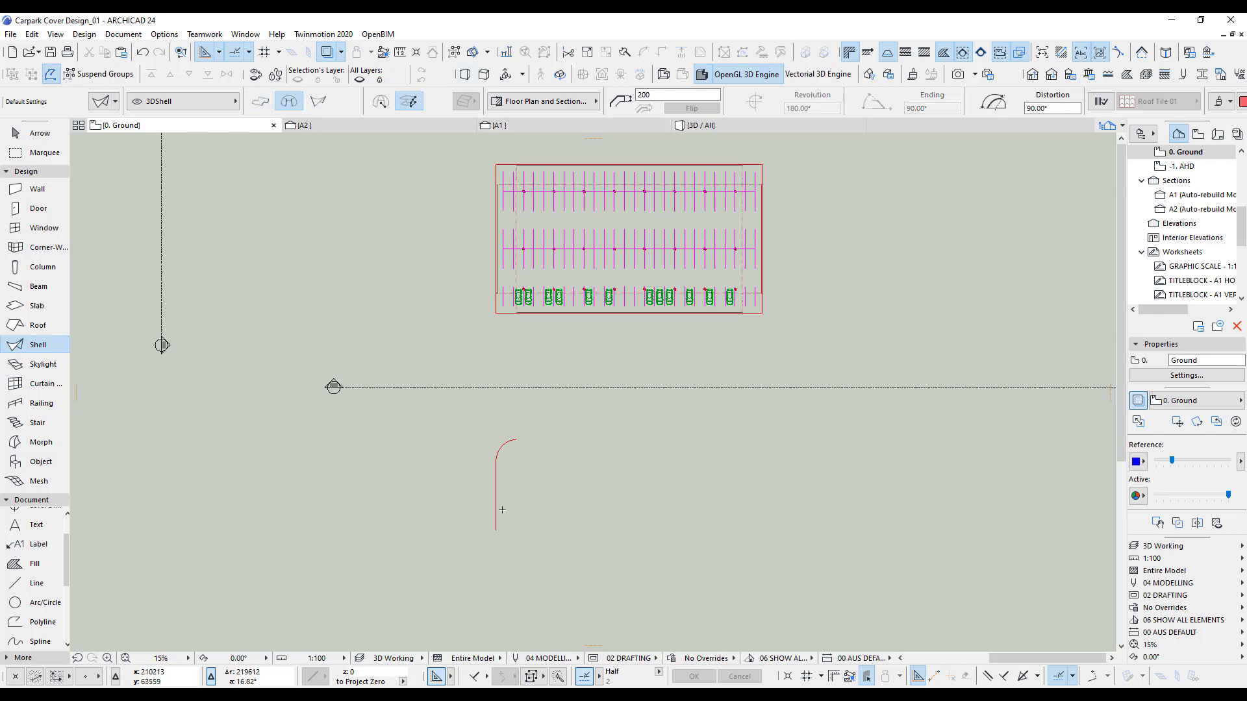
pyautogui.scroll(3, 497, 510)
pyautogui.click(484, 567)
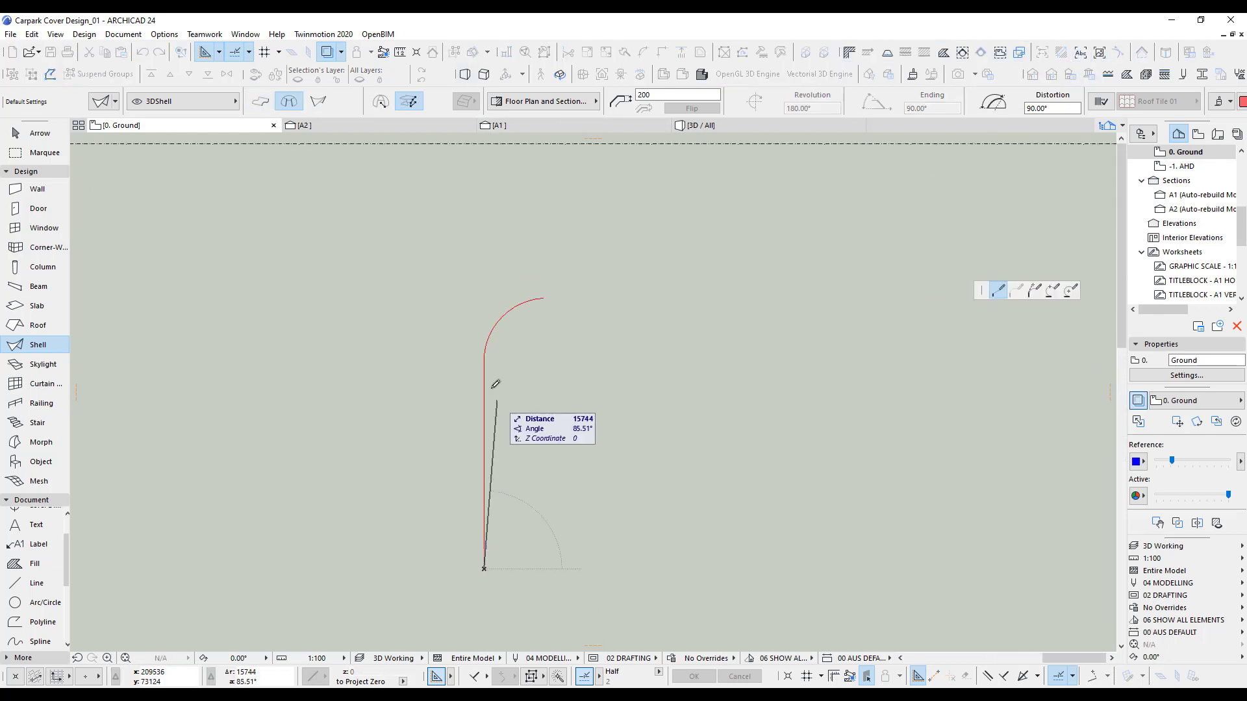
pyautogui.click(484, 357)
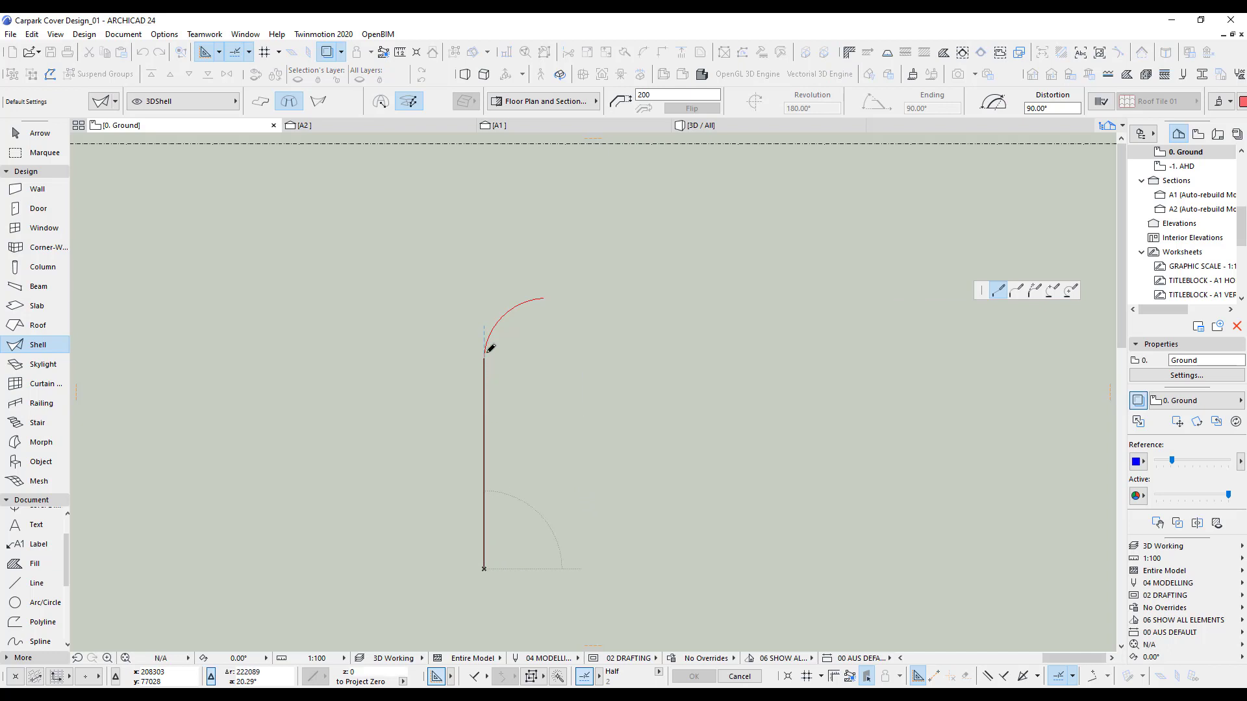
pyautogui.click(543, 298)
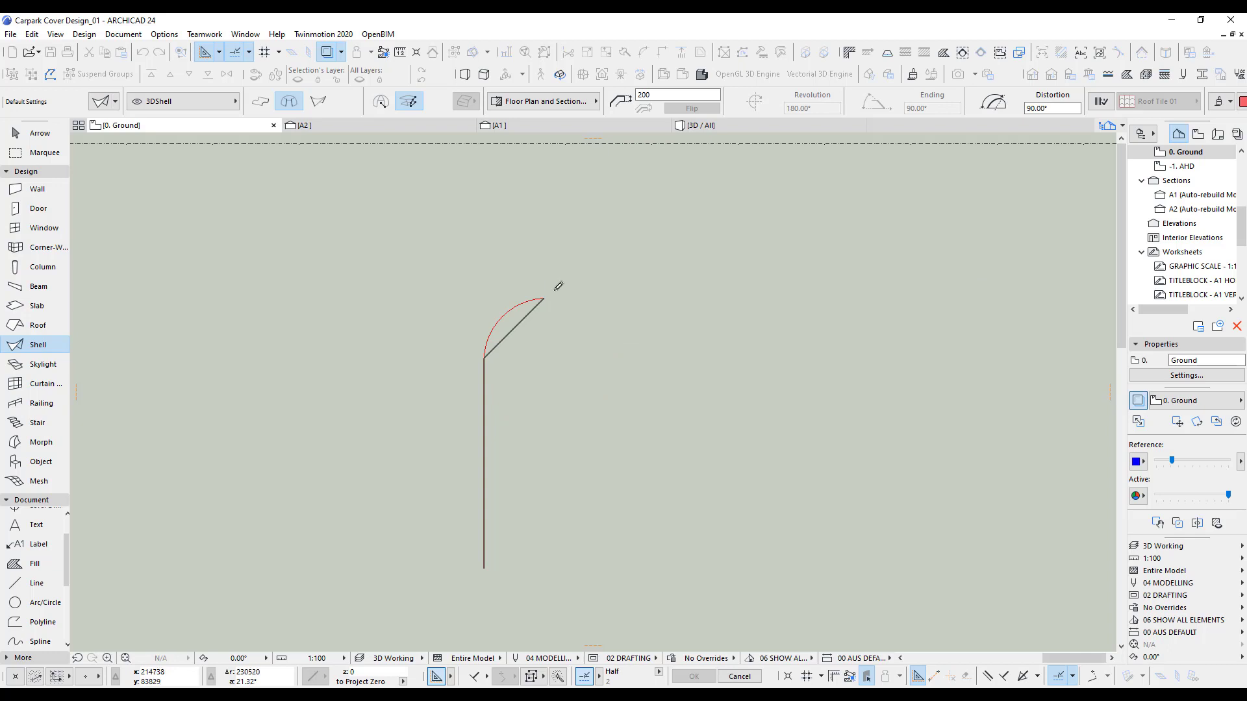
pyautogui.click(544, 298)
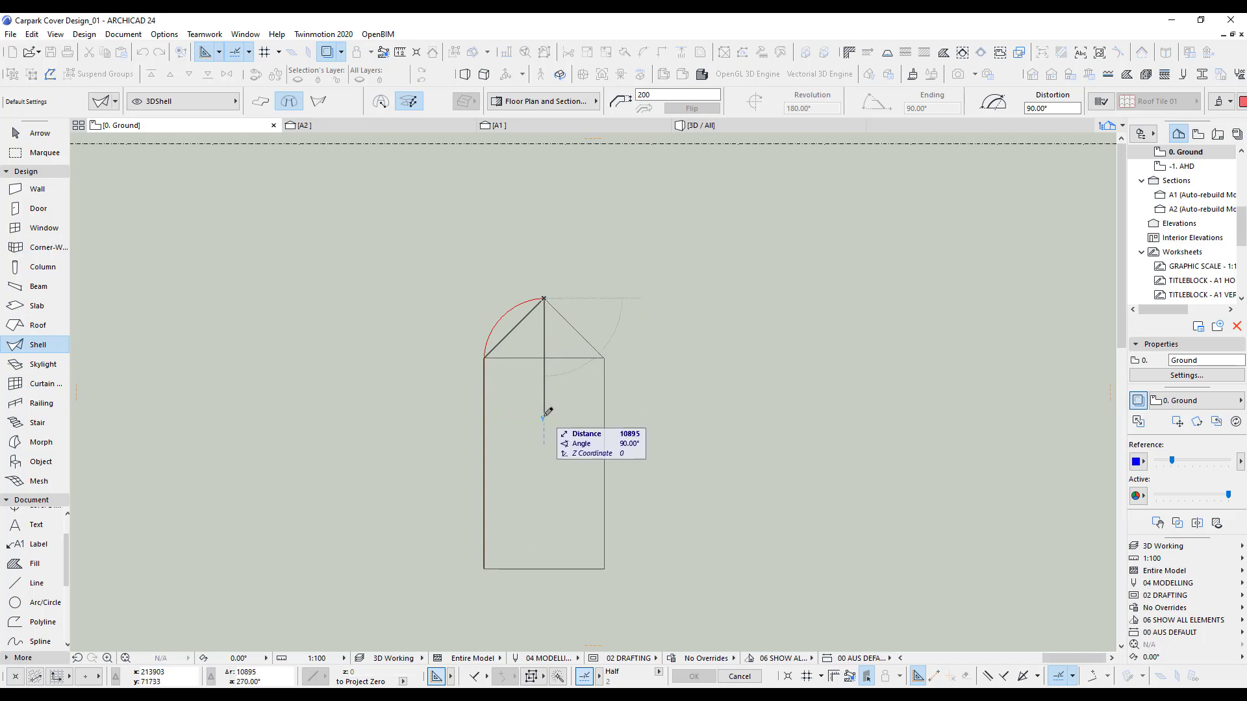
pyautogui.click(544, 462)
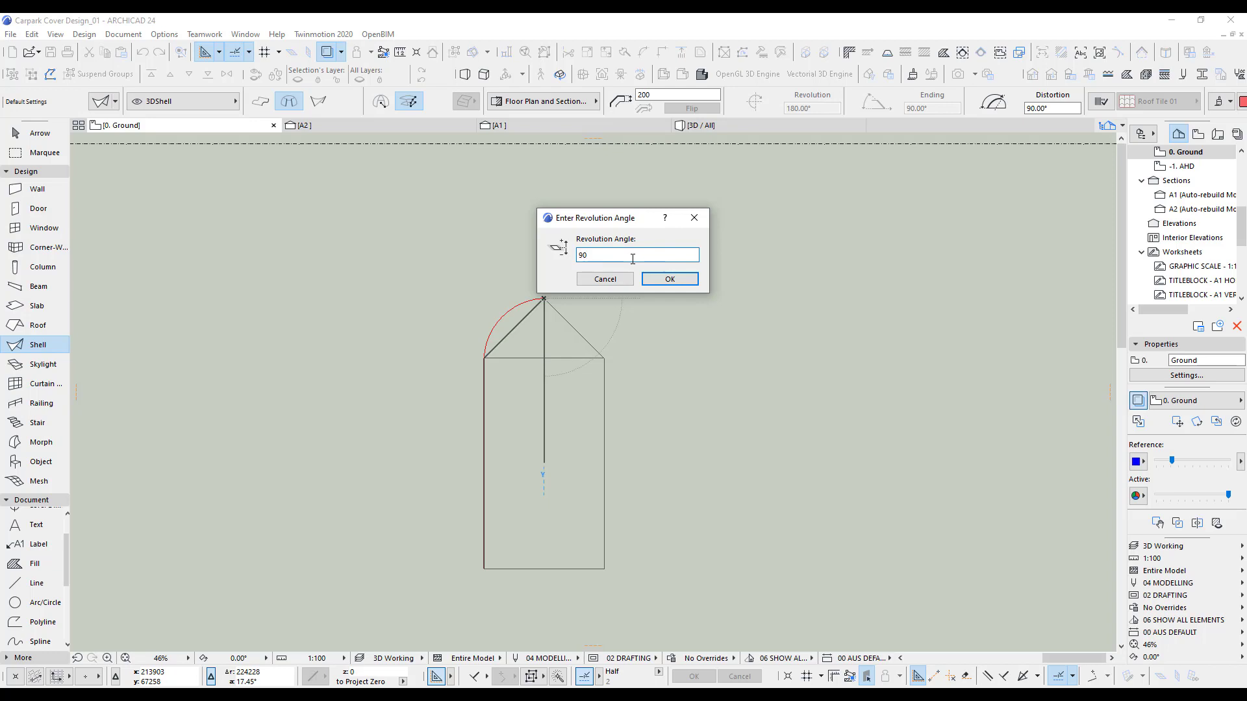
pyautogui.click(675, 281)
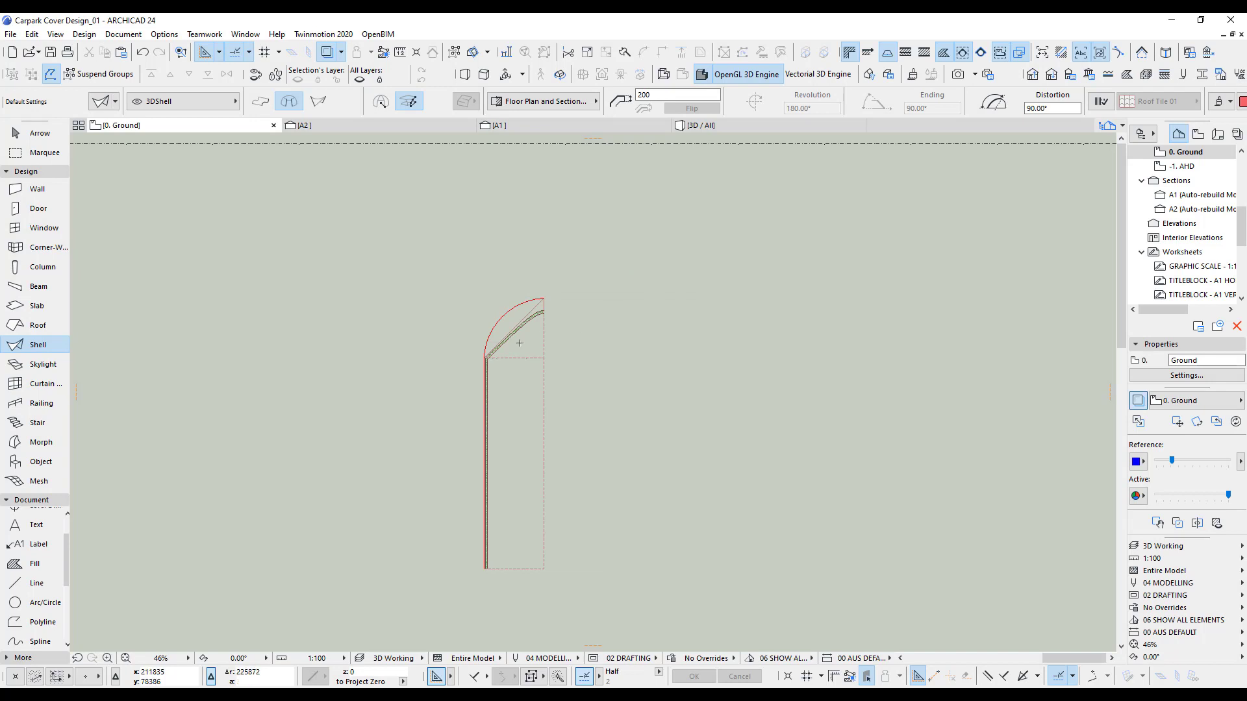
# Step: Curve the revolved shell's sloping profile segment onto the guide arc, and check the shell on its own in 3D
pyautogui.scroll(5, 520, 343)
pyautogui.click(558, 360)
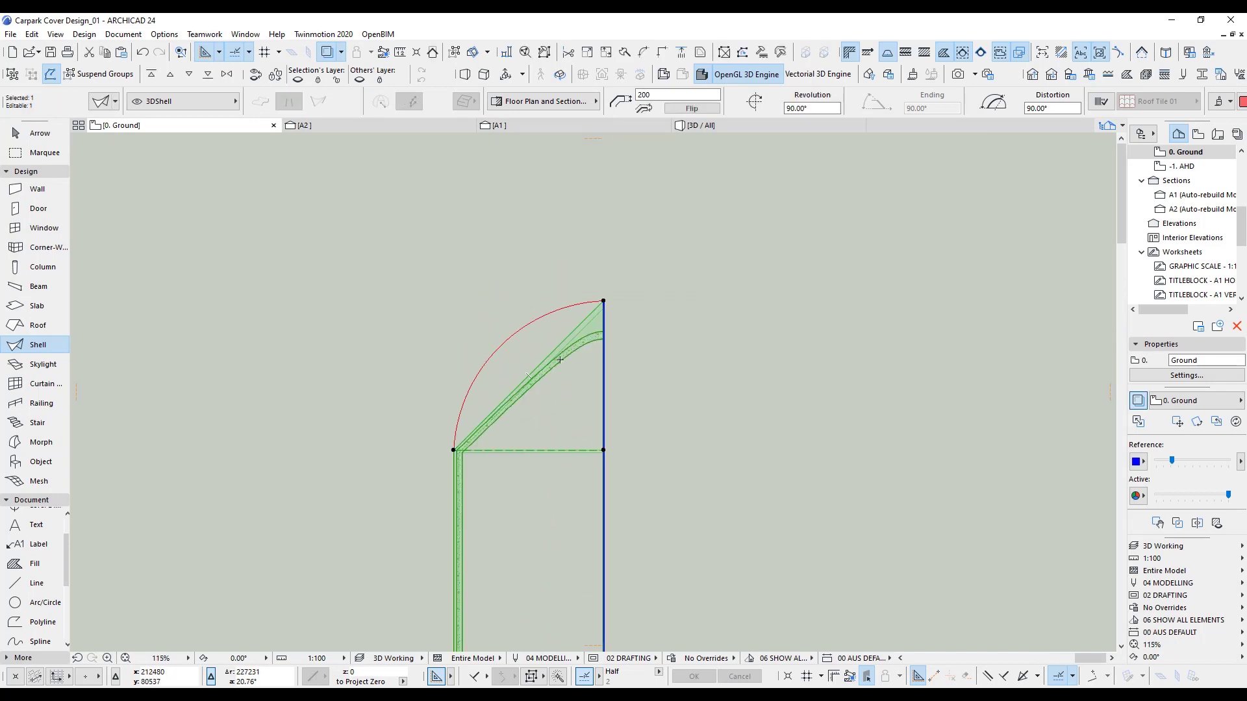
pyautogui.scroll(4, 560, 360)
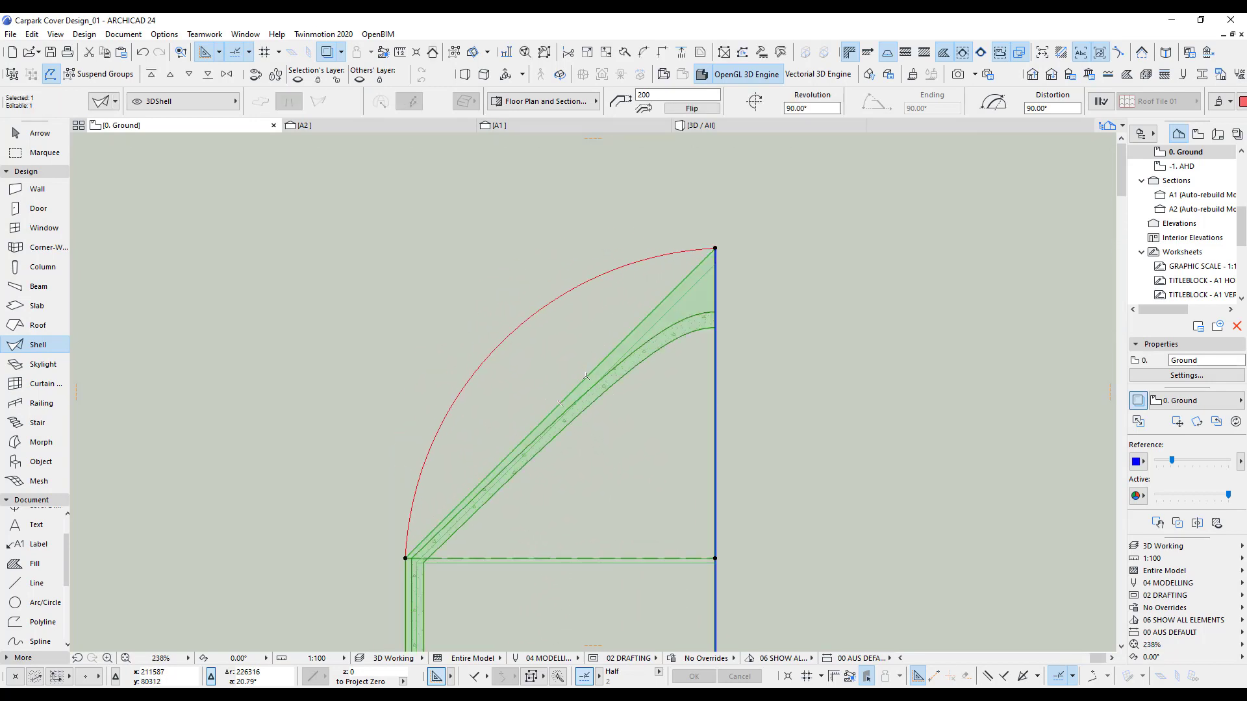
pyautogui.click(586, 377)
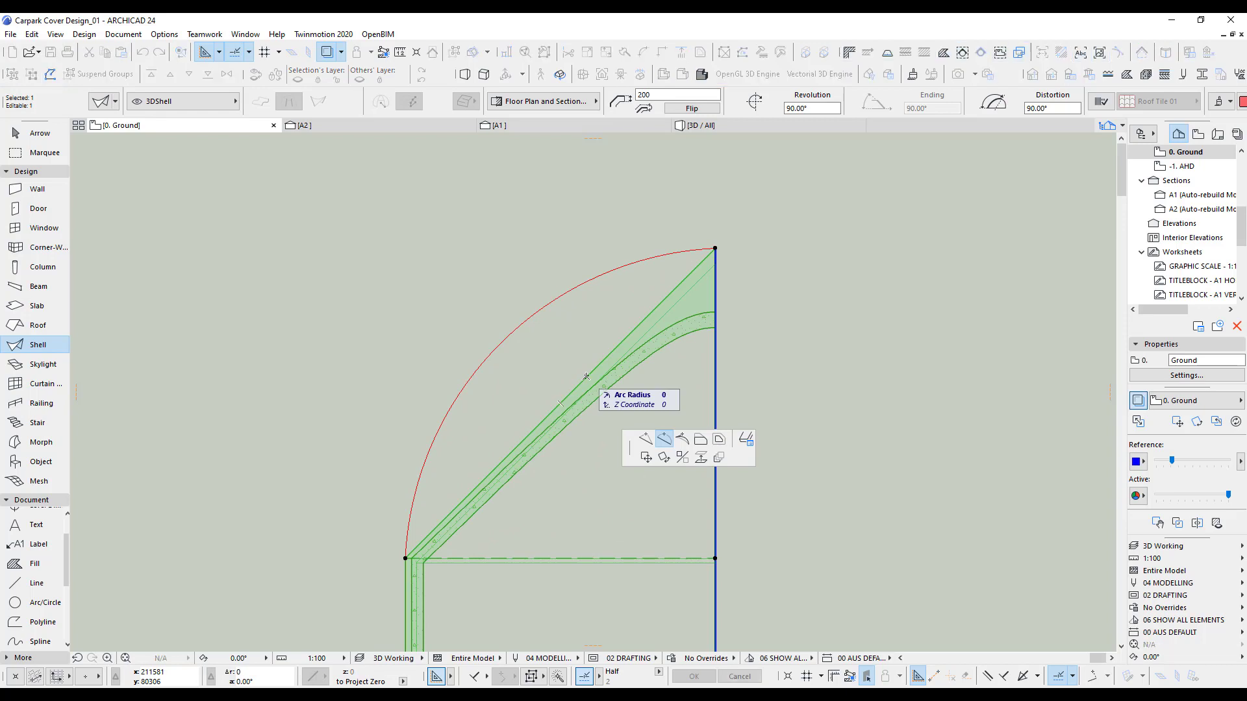
pyautogui.click(522, 327)
pyautogui.scroll(-4, 624, 247)
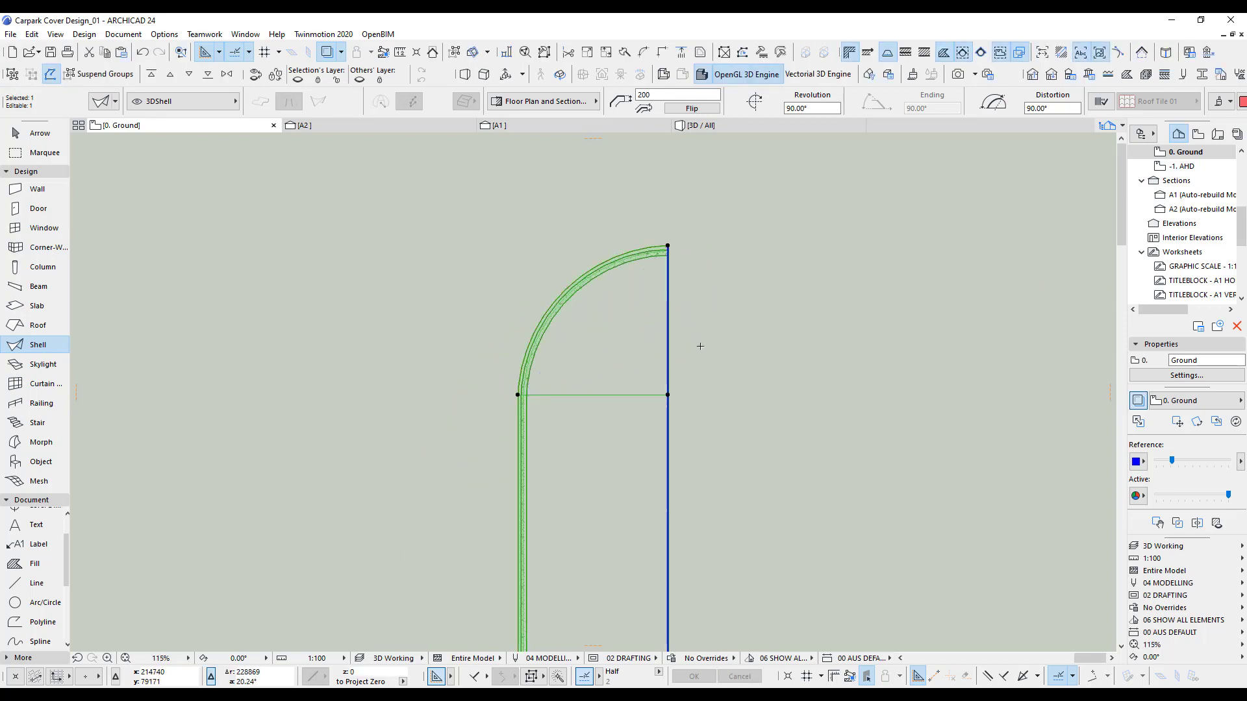
pyautogui.scroll(-4, 695, 375)
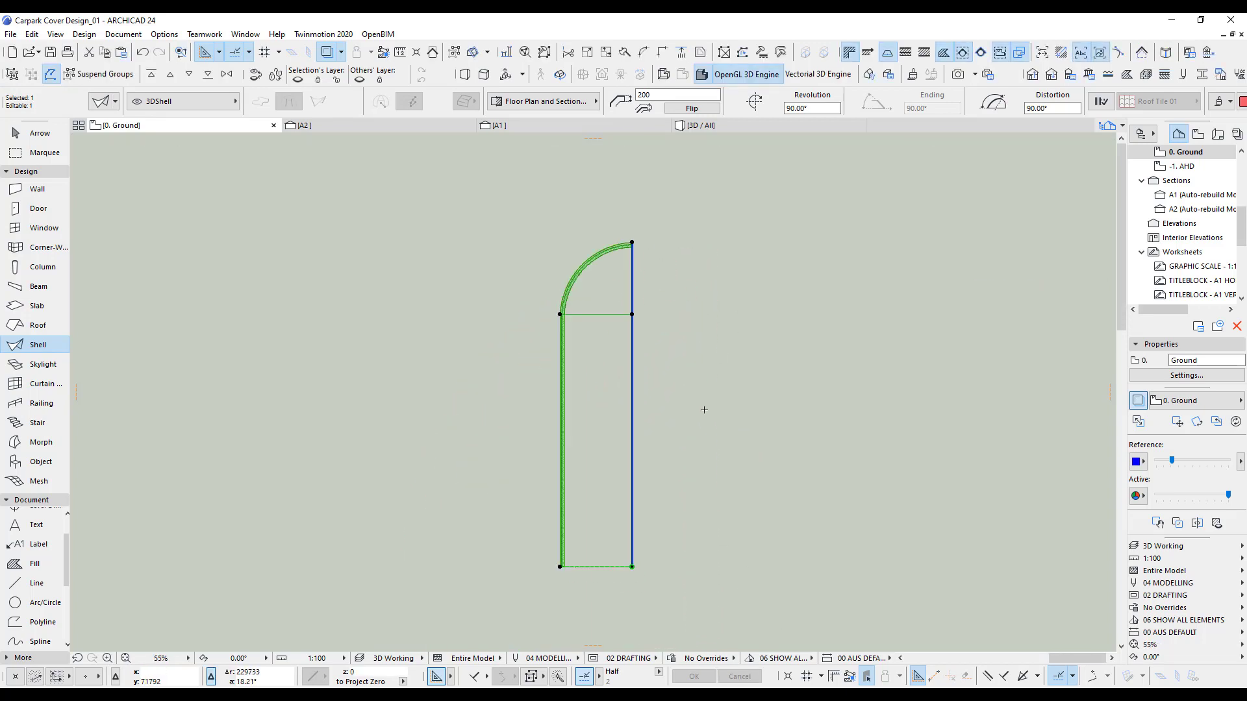
pyautogui.press('F5')
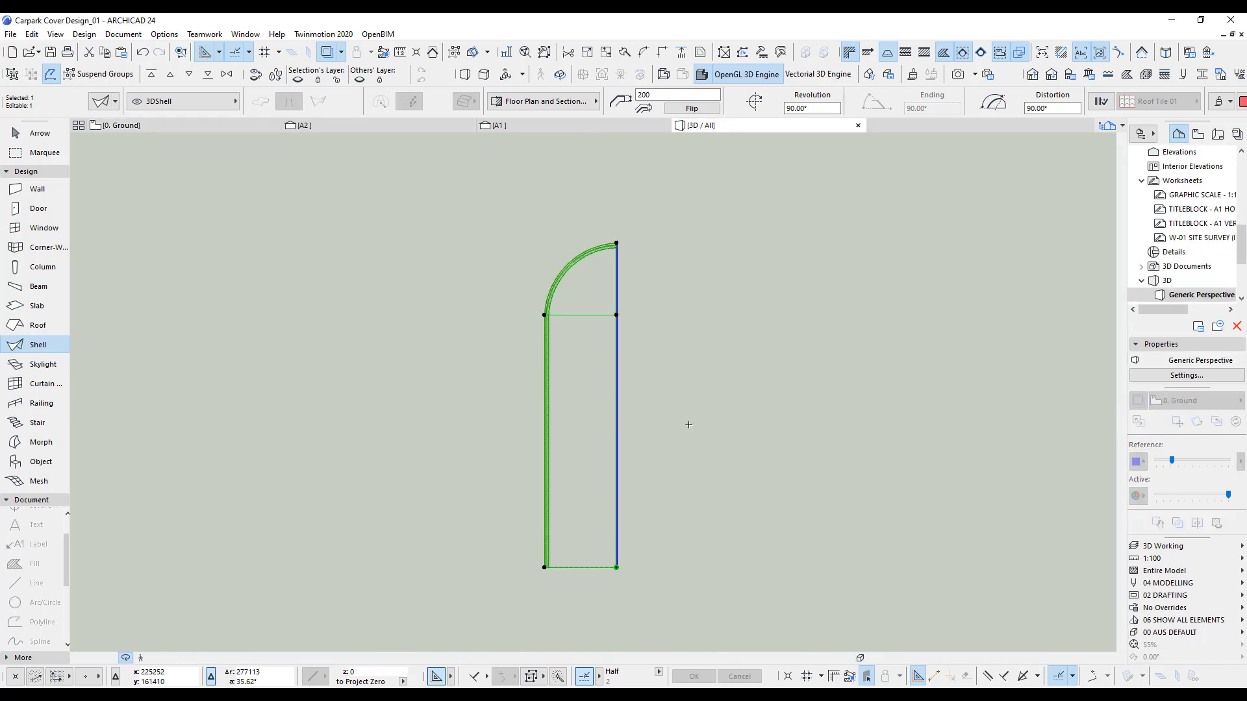
pyautogui.moveTo(624, 404)
pyautogui.keyDown('shift'); pyautogui.mouseDown(button='middle')
pyautogui.moveTo(573, 373)
pyautogui.moveTo(717, 206)
pyautogui.moveTo(632, 360)
pyautogui.moveTo(565, 372)
pyautogui.moveTo(601, 374)
pyautogui.mouseUp(button='middle'); pyautogui.keyUp('shift')
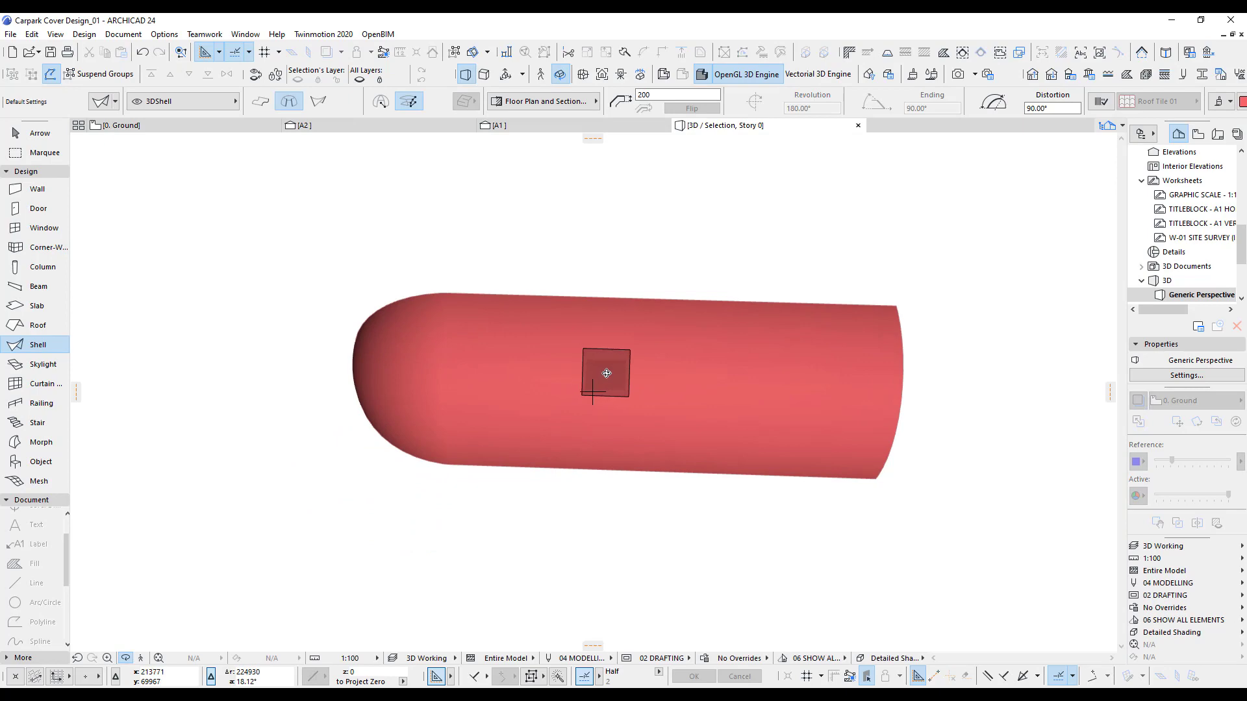
# Step: Move the revolved shell on the Ground floor plan to the space between the vertical section line and the carpark
pyautogui.press('F2')
pyautogui.scroll(-6, 669, 487)
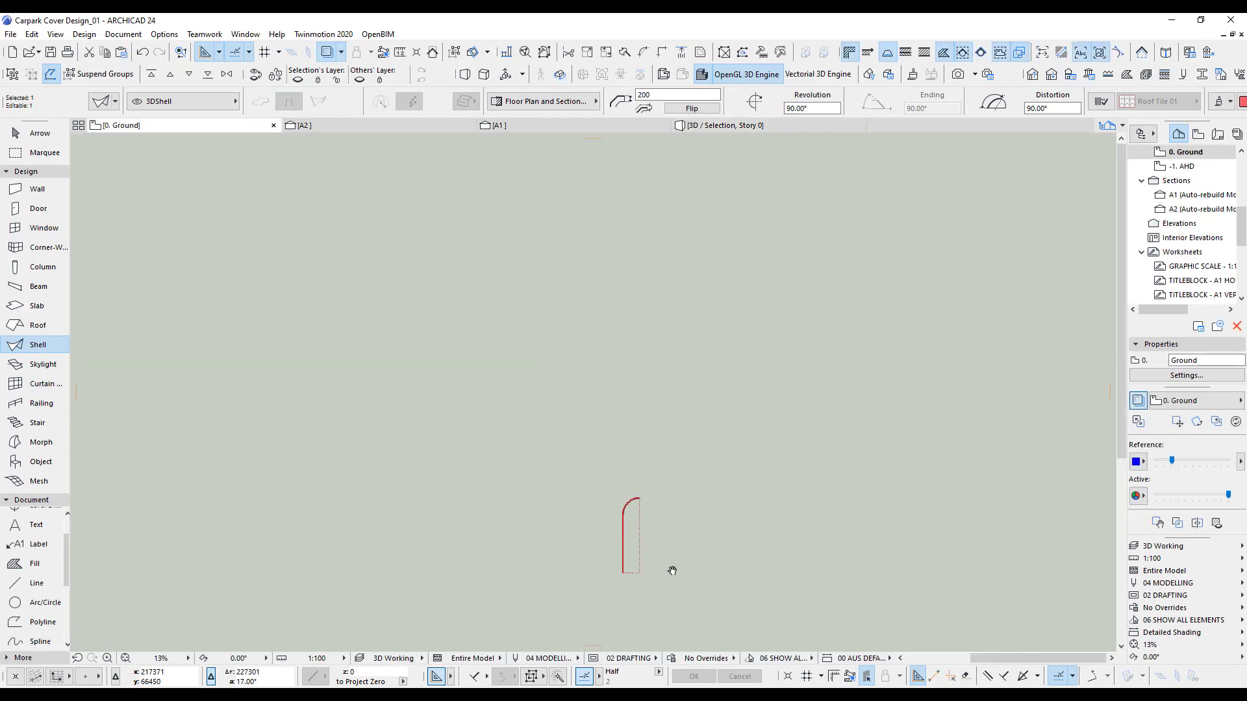
pyautogui.hotkey('ctrl', 'd')
pyautogui.click(636, 554)
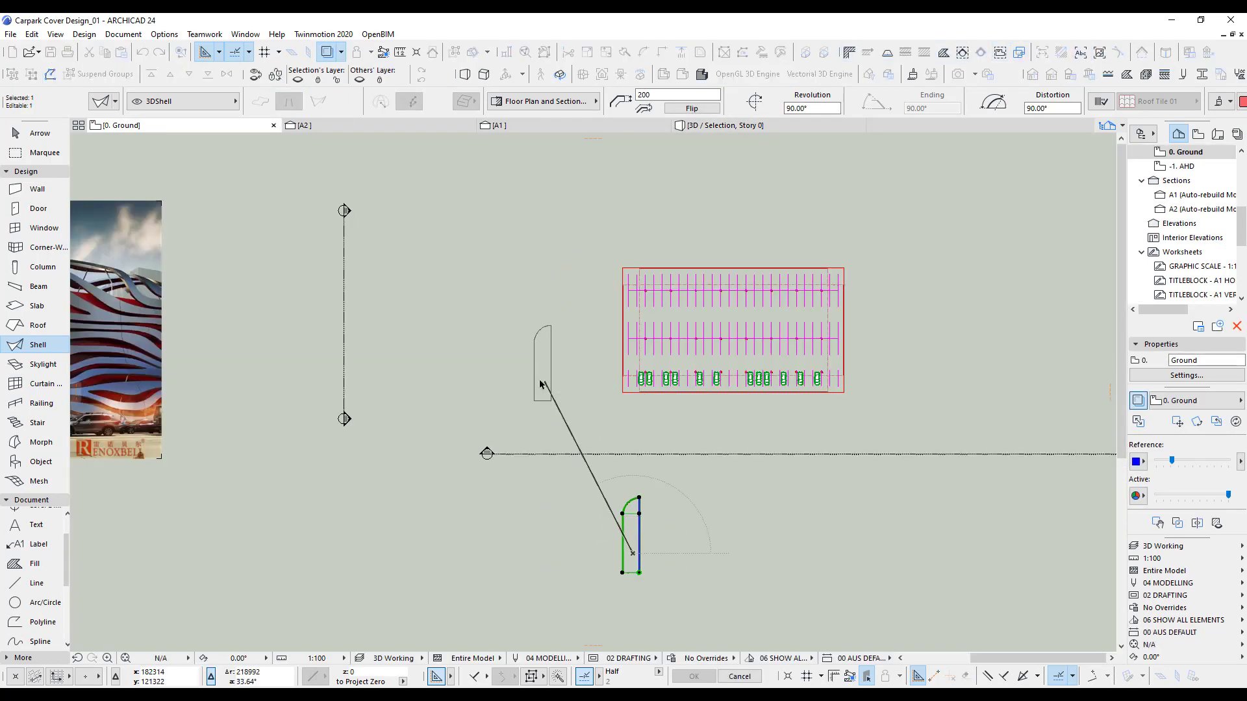
pyautogui.click(546, 382)
# Step: Rotate the revolved shell upright in section A2 and fit it into the carpark's front-left corner
pyautogui.click(380, 125)
pyautogui.scroll(3, 692, 538)
pyautogui.hotkey('ctrl', 'e')
pyautogui.click(773, 541)
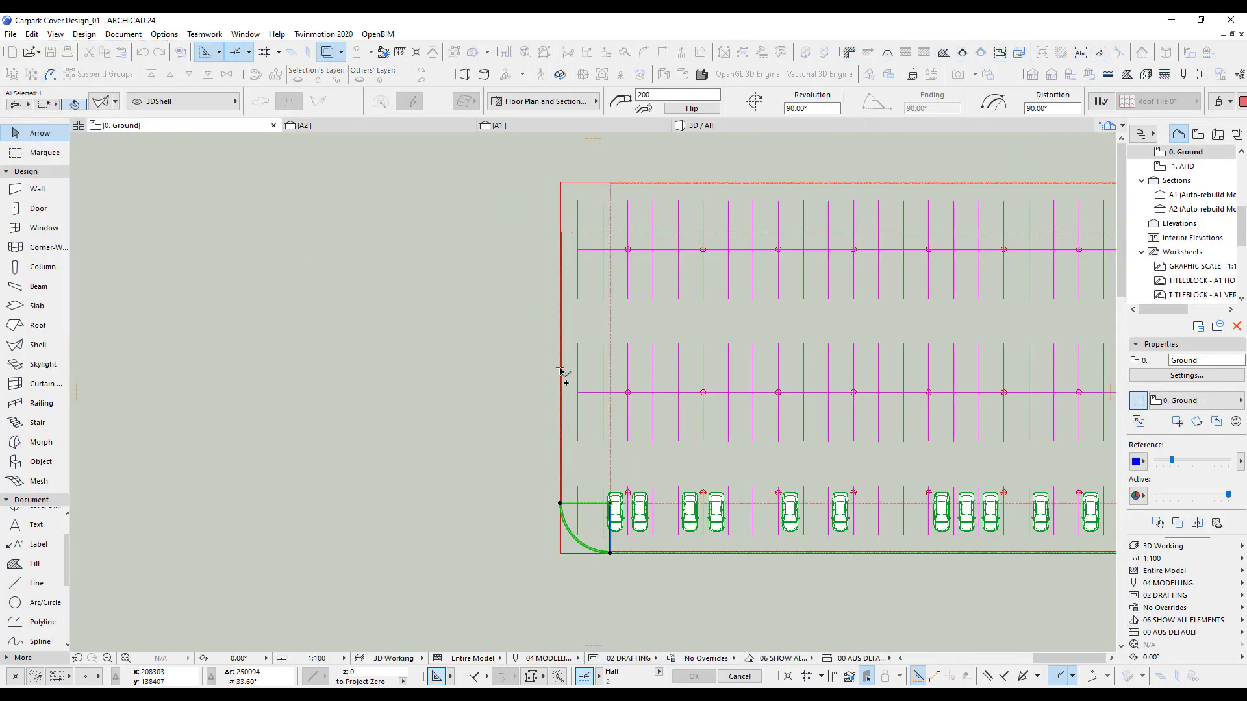
# Step: Mirror copies of the rounded corner shell to the other carpark corners, and view the closed cover in 3D
pyautogui.scroll(-3, 512, 577)
pyautogui.press('F3')
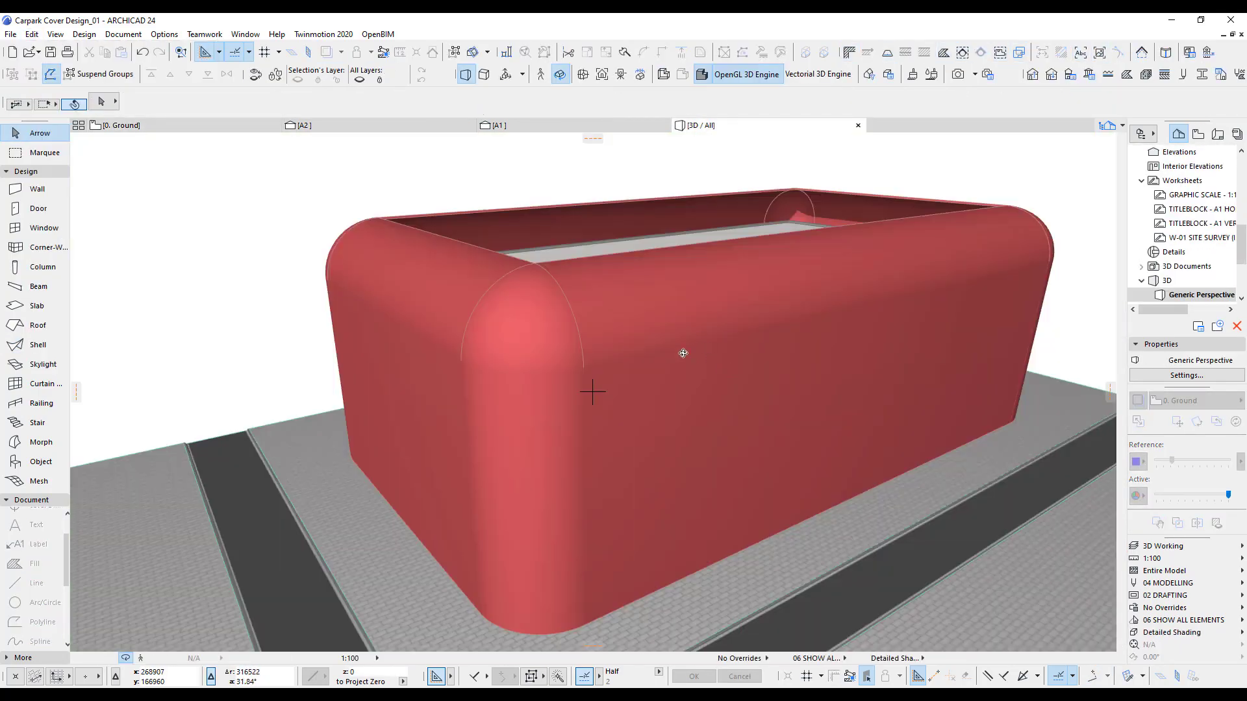
pyautogui.moveTo(635, 523)
pyautogui.mouseDown()
pyautogui.moveTo(598, 515)
pyautogui.moveTo(773, 398)
pyautogui.moveTo(681, 472)
pyautogui.moveTo(768, 426)
pyautogui.mouseUp()
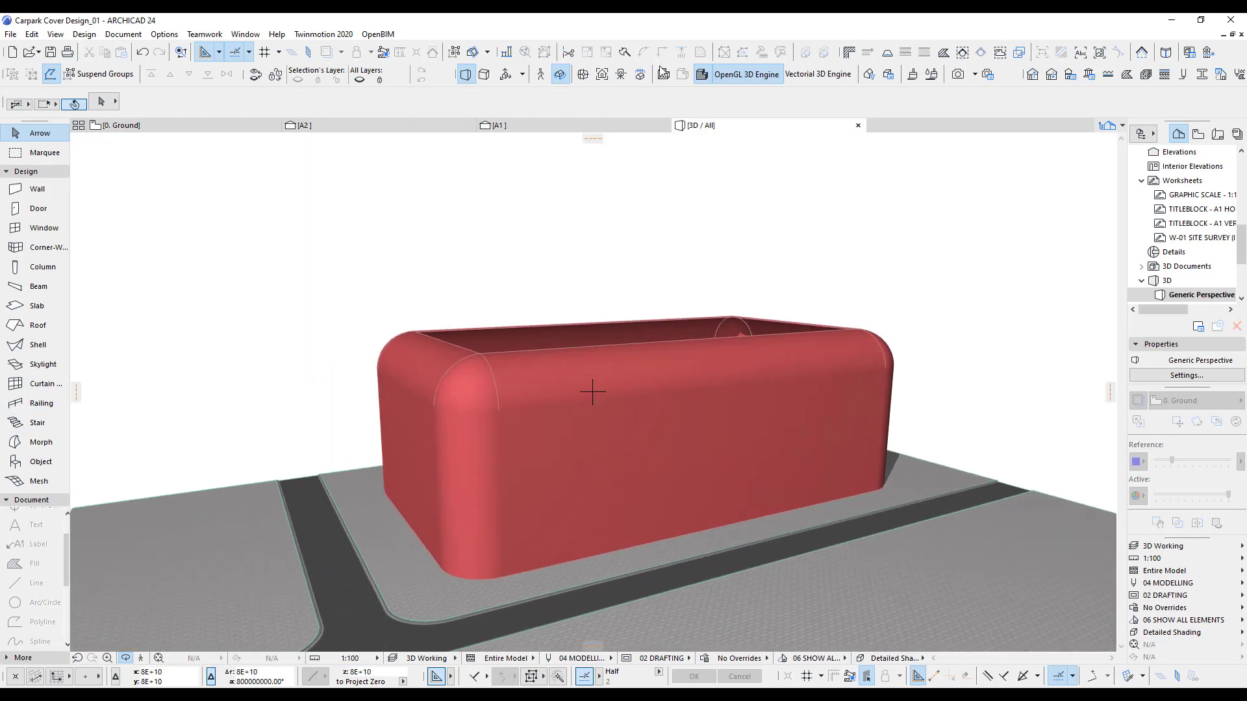
# Step: Check the carpark inside the closed cover in 3D wireframe, and restore the shaded display
pyautogui.click(663, 74)
pyautogui.moveTo(619, 443); pyautogui.dragTo(558, 456)
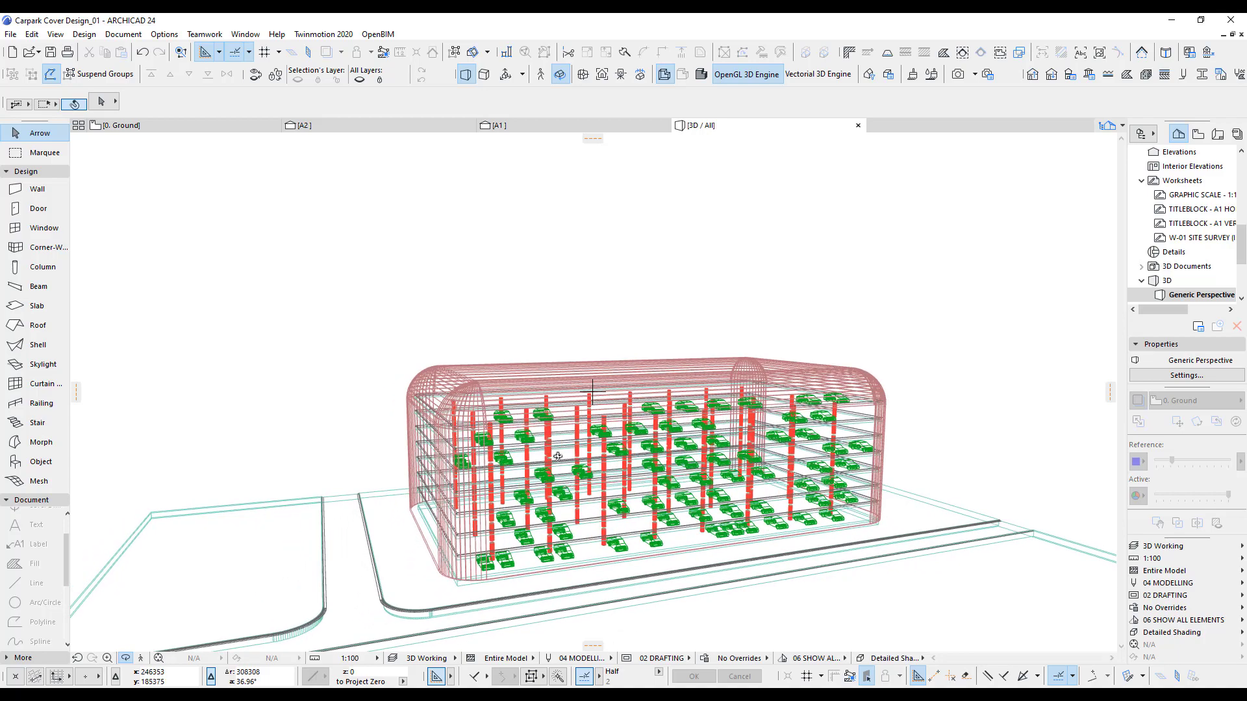
pyautogui.click(704, 77)
# Step: Select all the shells on the Ground floor plan and move them to the empty area beside the carpark
pyautogui.press('F2')
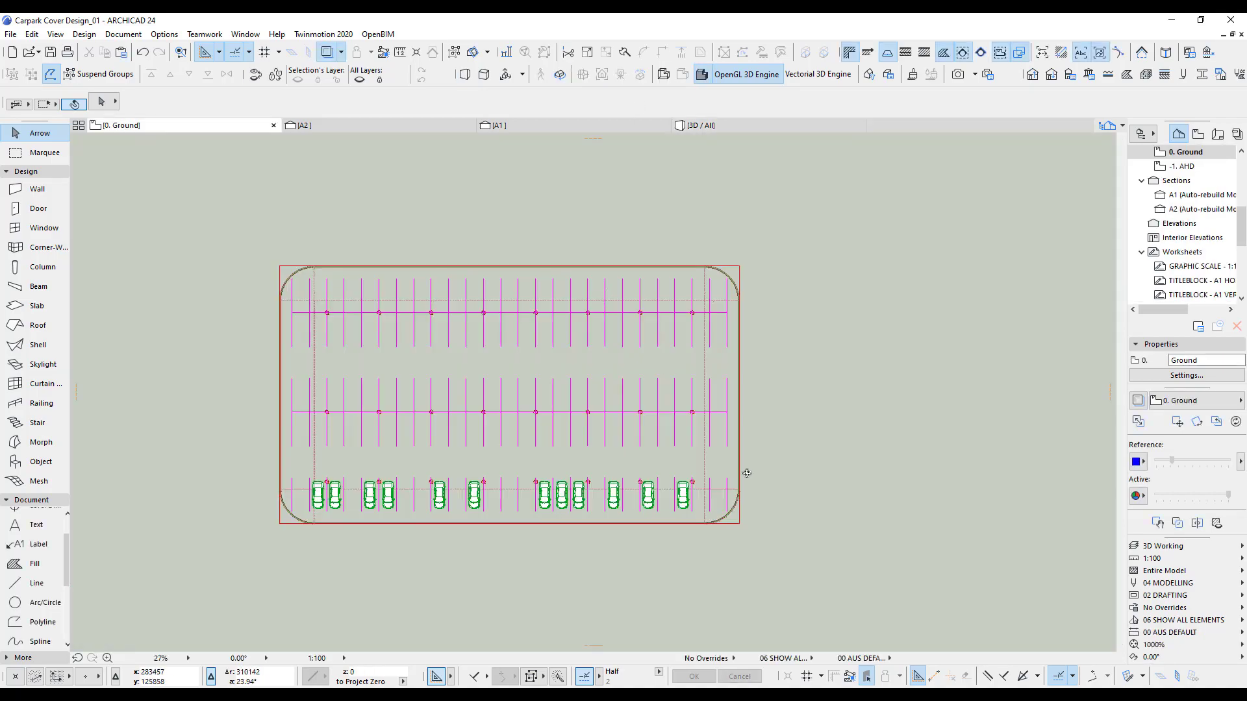
pyautogui.scroll(-4, 778, 514)
pyautogui.moveTo(857, 584); pyautogui.dragTo(566, 492, button='middle')
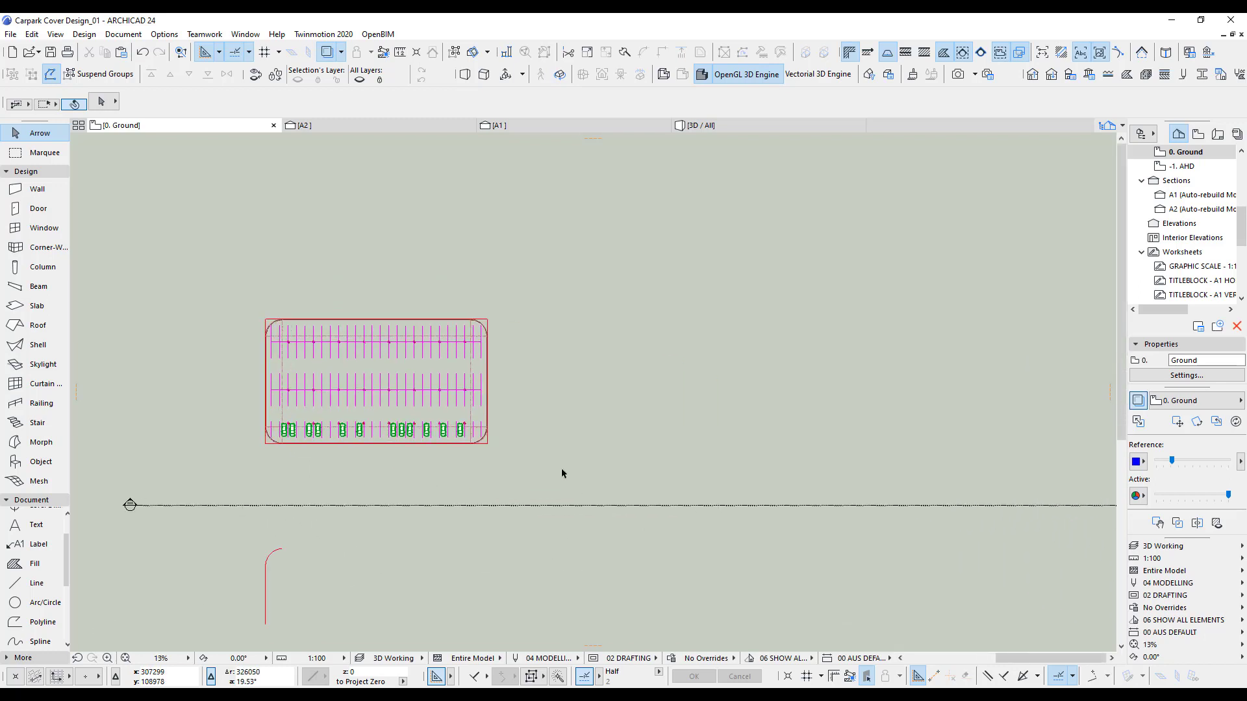
pyautogui.scroll(2, 513, 451)
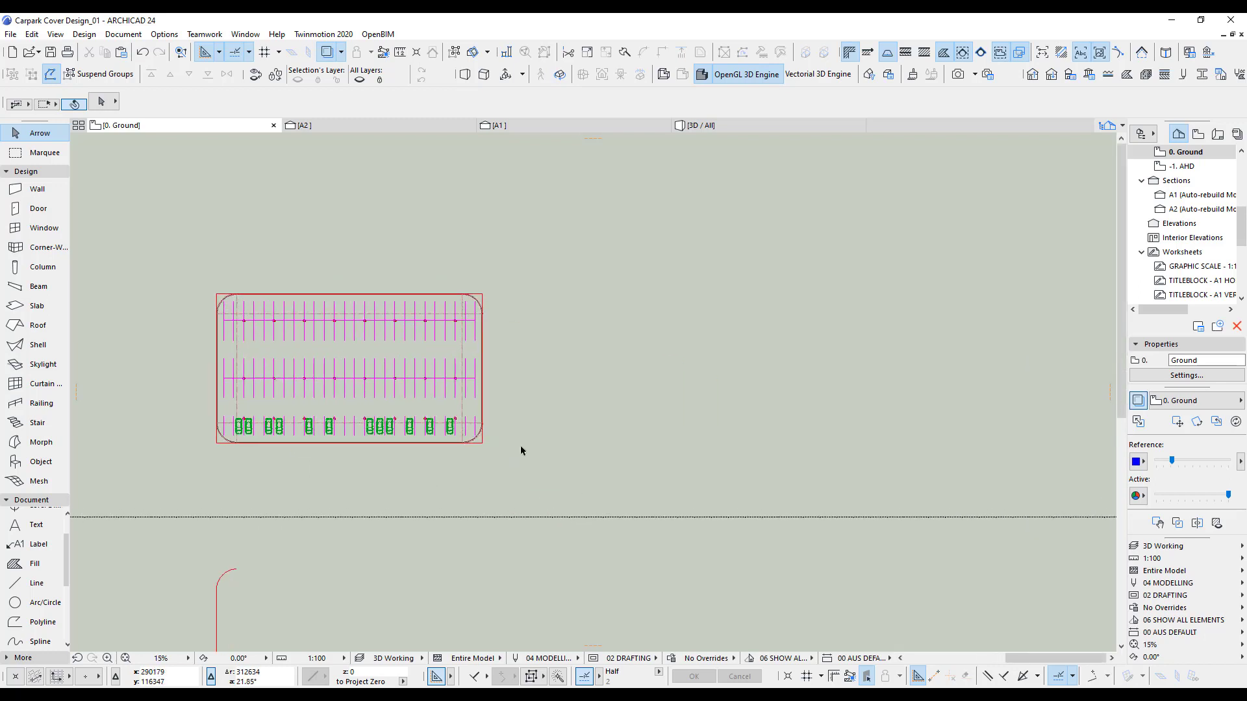
pyautogui.moveTo(531, 441); pyautogui.dragTo(492, 482, button='middle')
pyautogui.scroll(2, 488, 481)
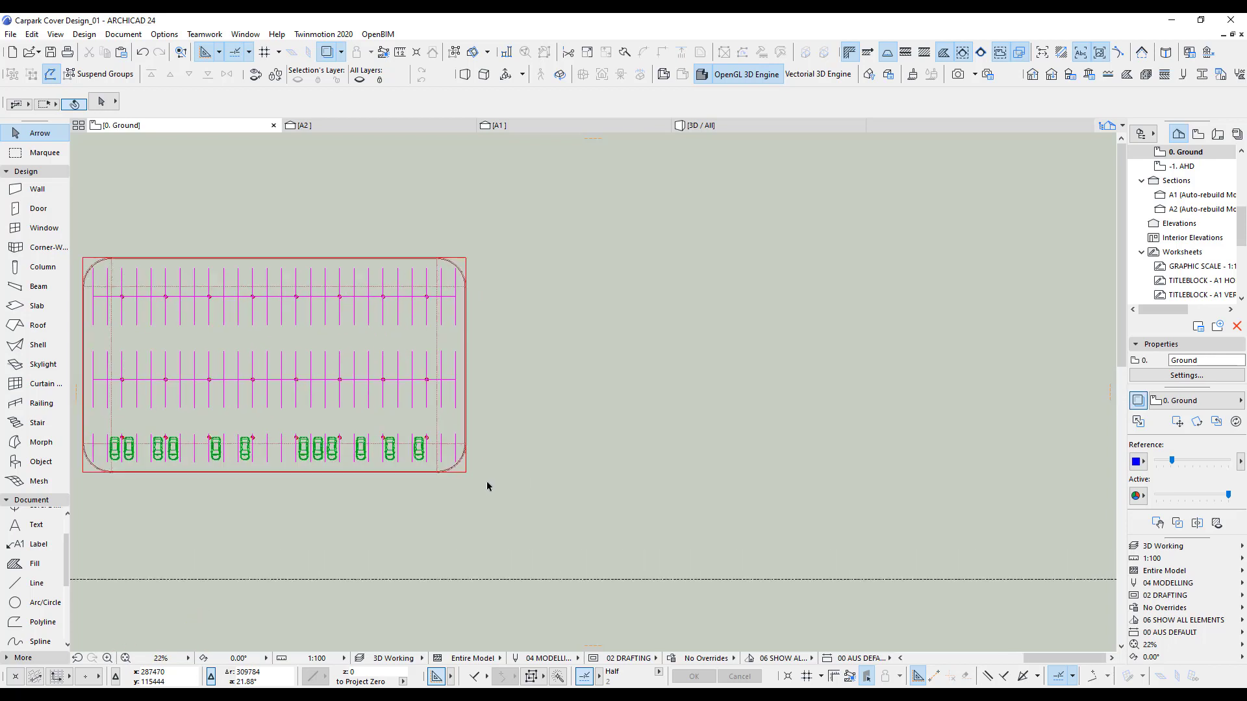
pyautogui.click(454, 472)
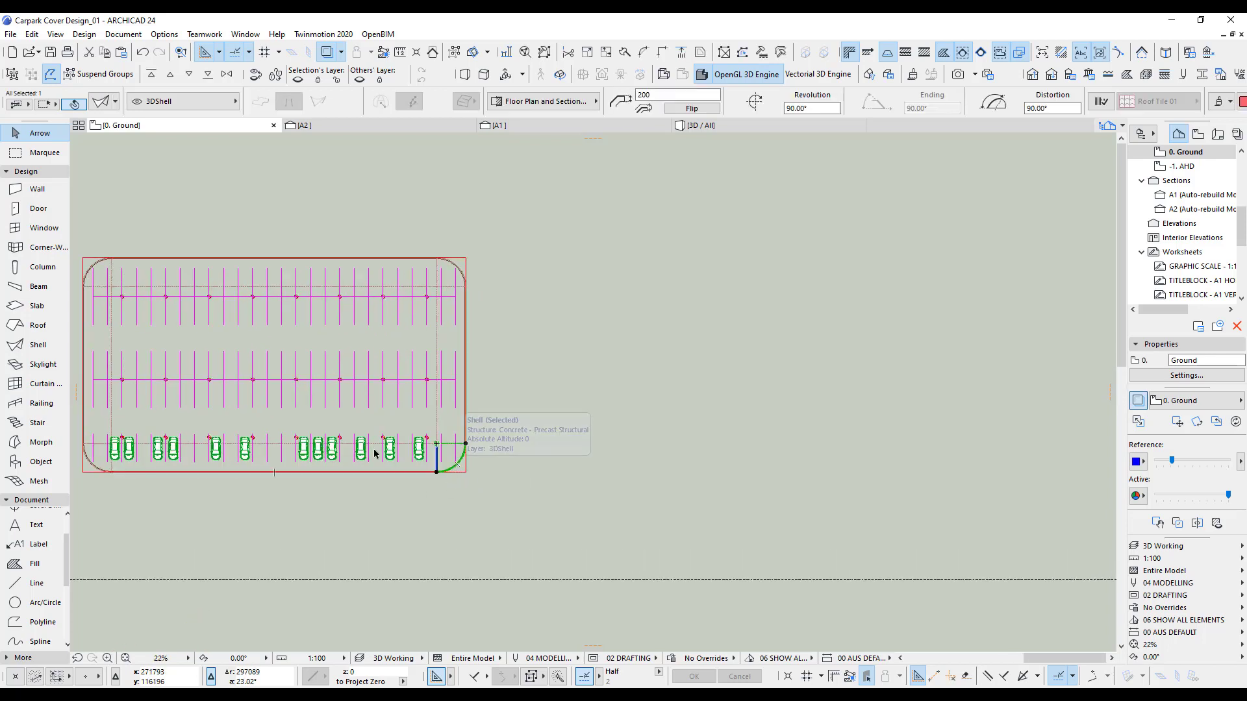
pyautogui.moveTo(235, 236); pyautogui.dragTo(280, 247, button='middle')
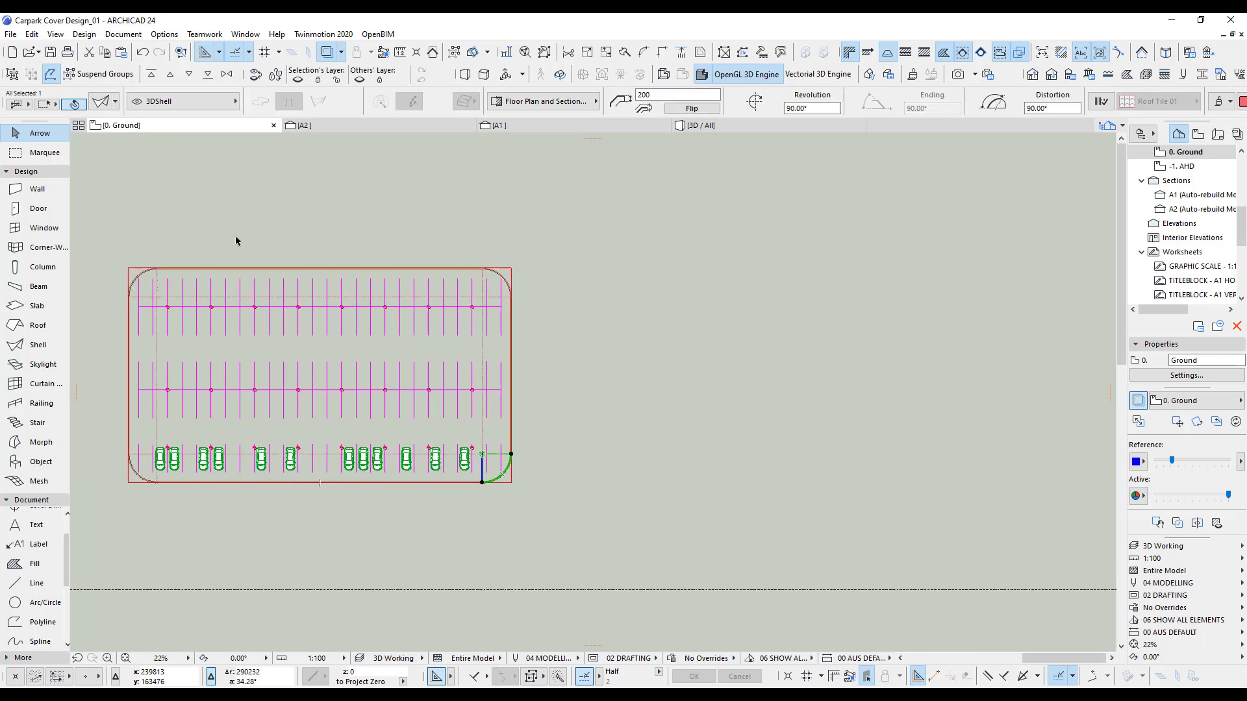
pyautogui.click(37, 345)
pyautogui.hotkey('ctrl', 'a')
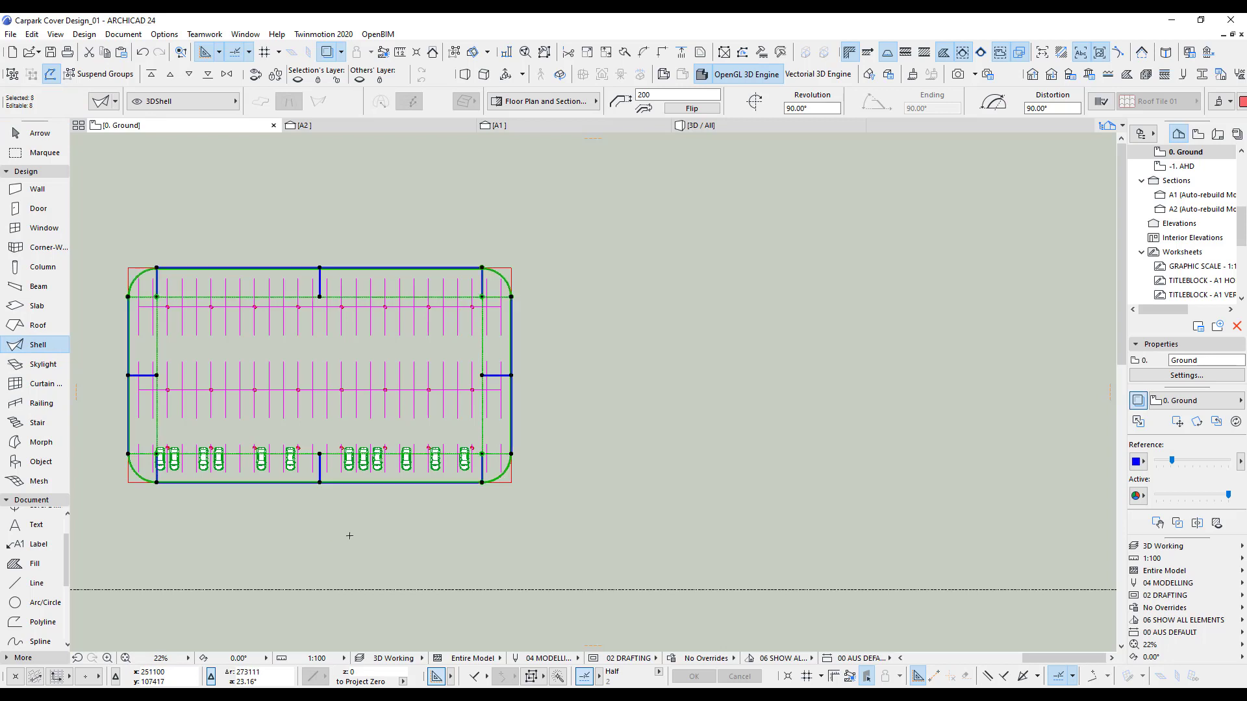
pyautogui.hotkey('ctrl', 'shift', 'd')
pyautogui.click(178, 529)
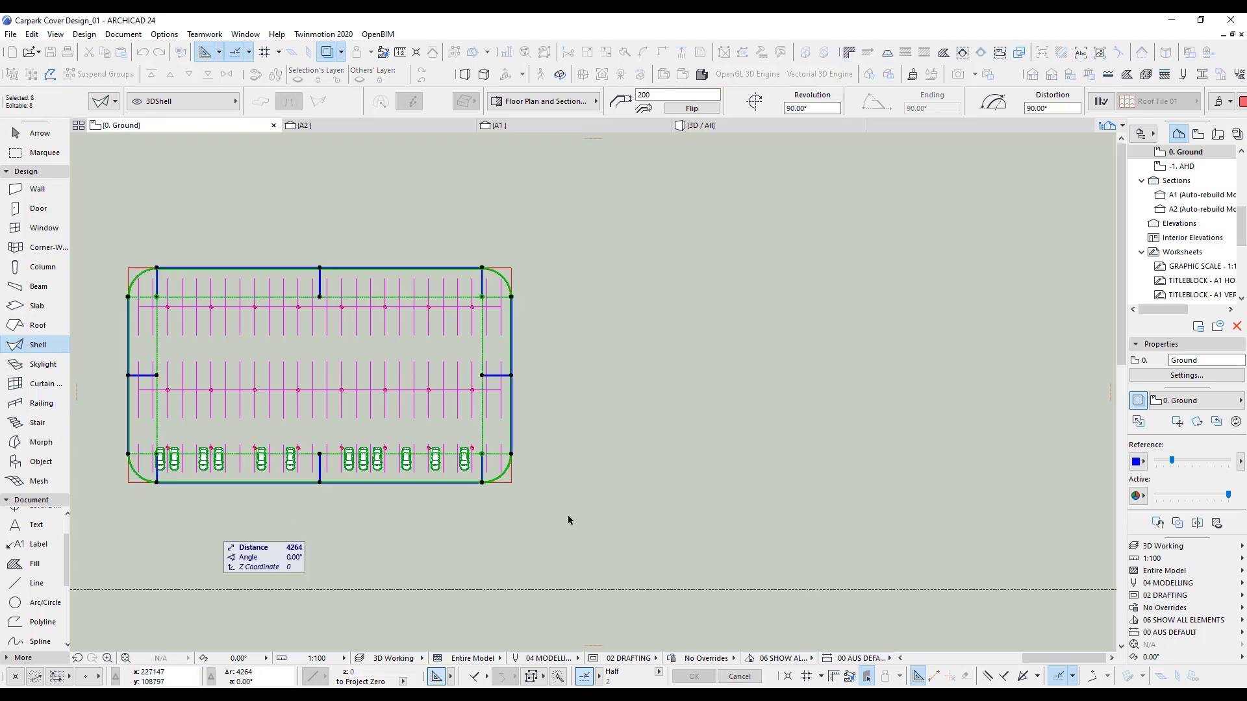
pyautogui.scroll(-2, 606, 522)
pyautogui.moveTo(598, 526); pyautogui.dragTo(359, 528, button='middle')
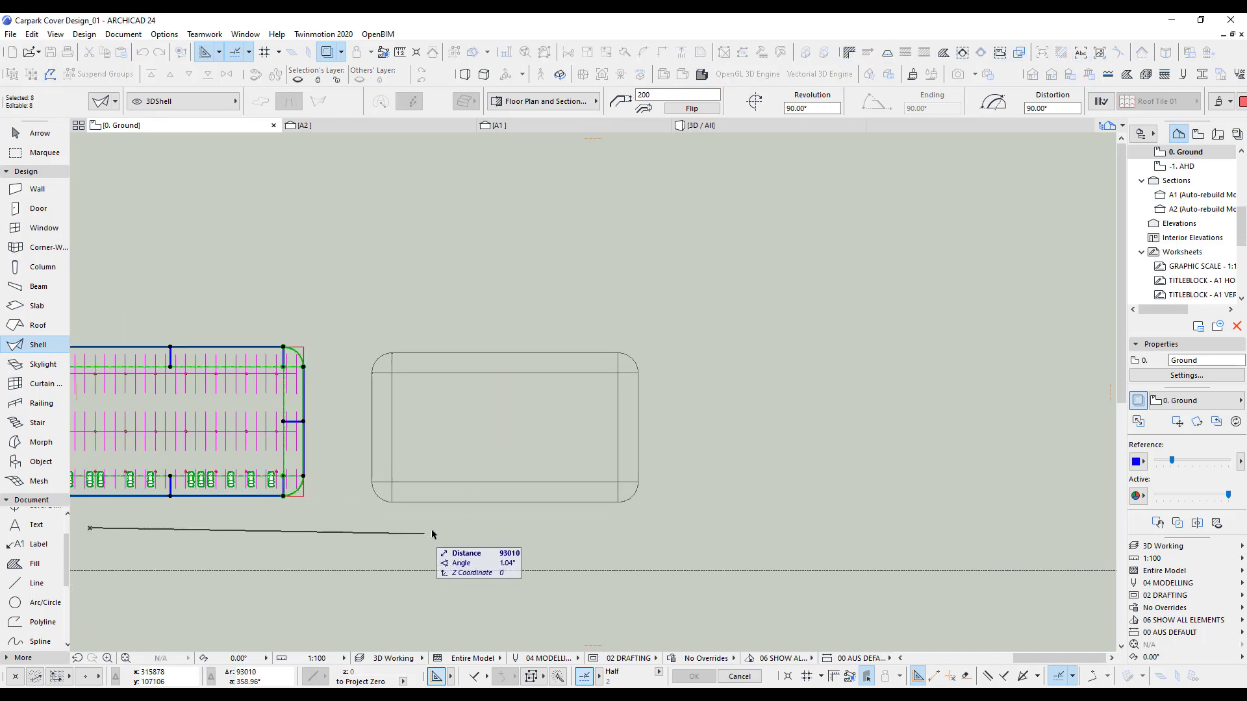
pyautogui.click(491, 531)
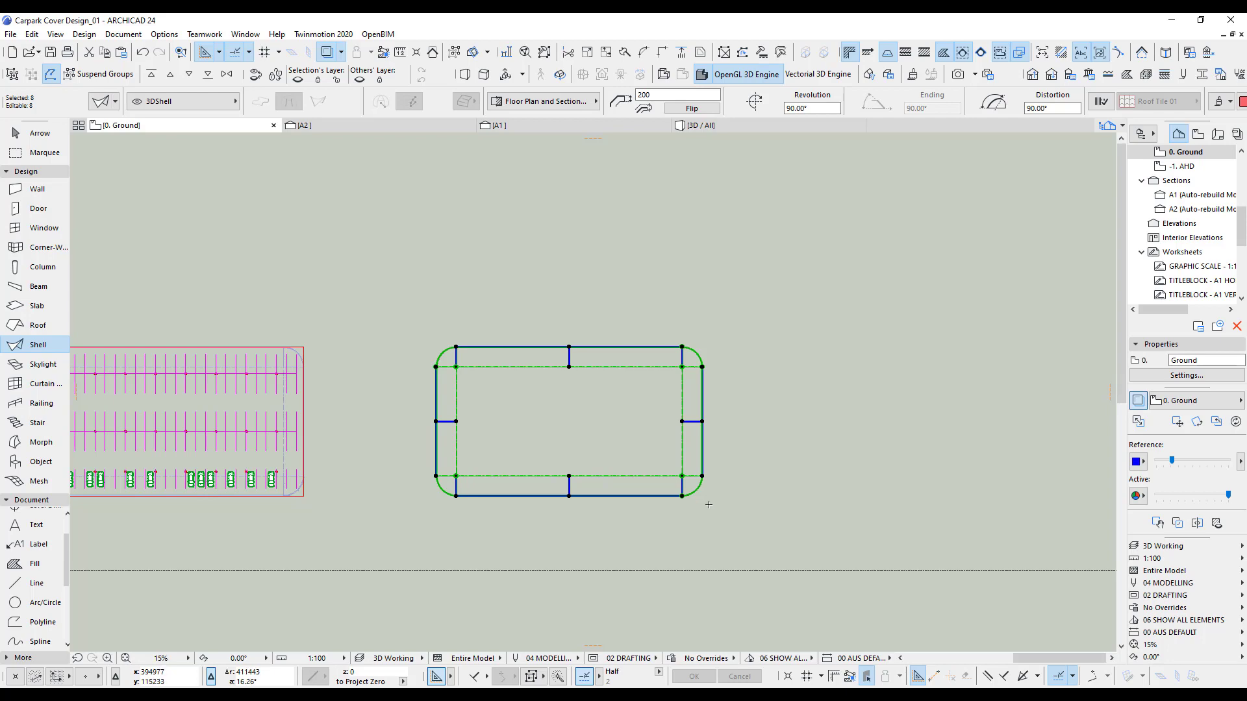
pyautogui.press('Escape')
# Step: Rotate the five side and back shells 90° clockwise about the outer end of the front-right corner shell
pyautogui.scroll(5, 501, 459)
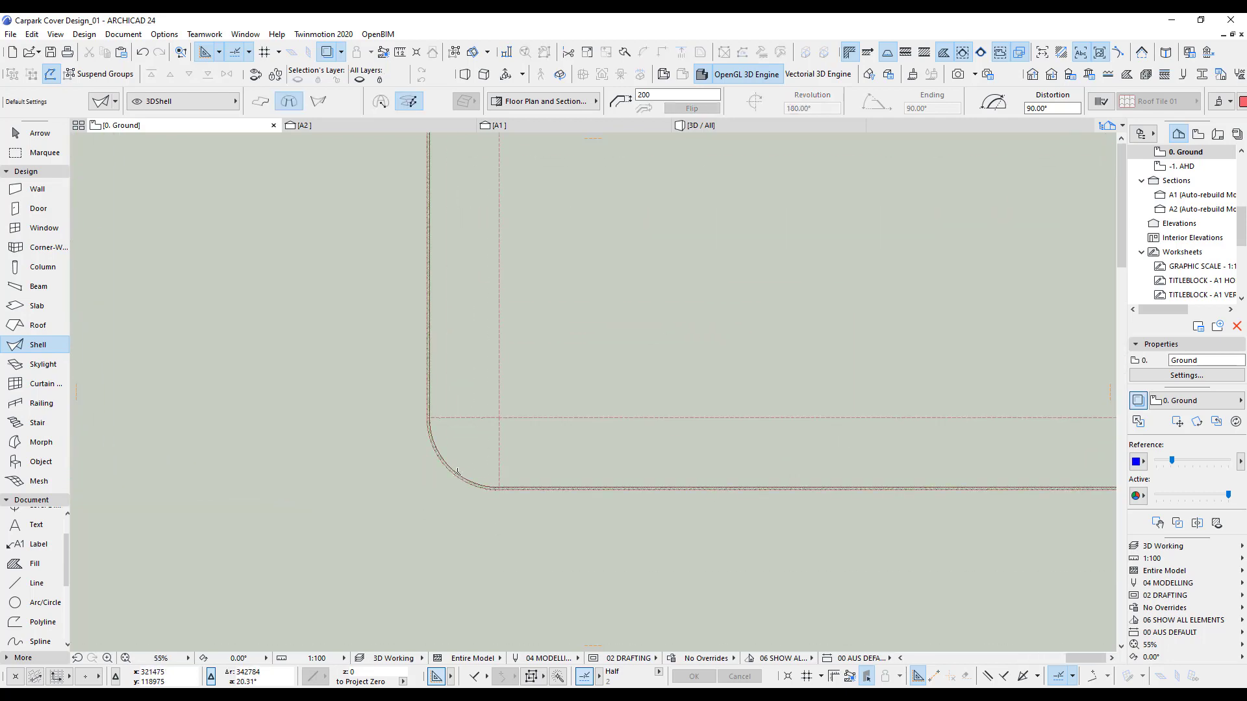
pyautogui.scroll(-5, 572, 383)
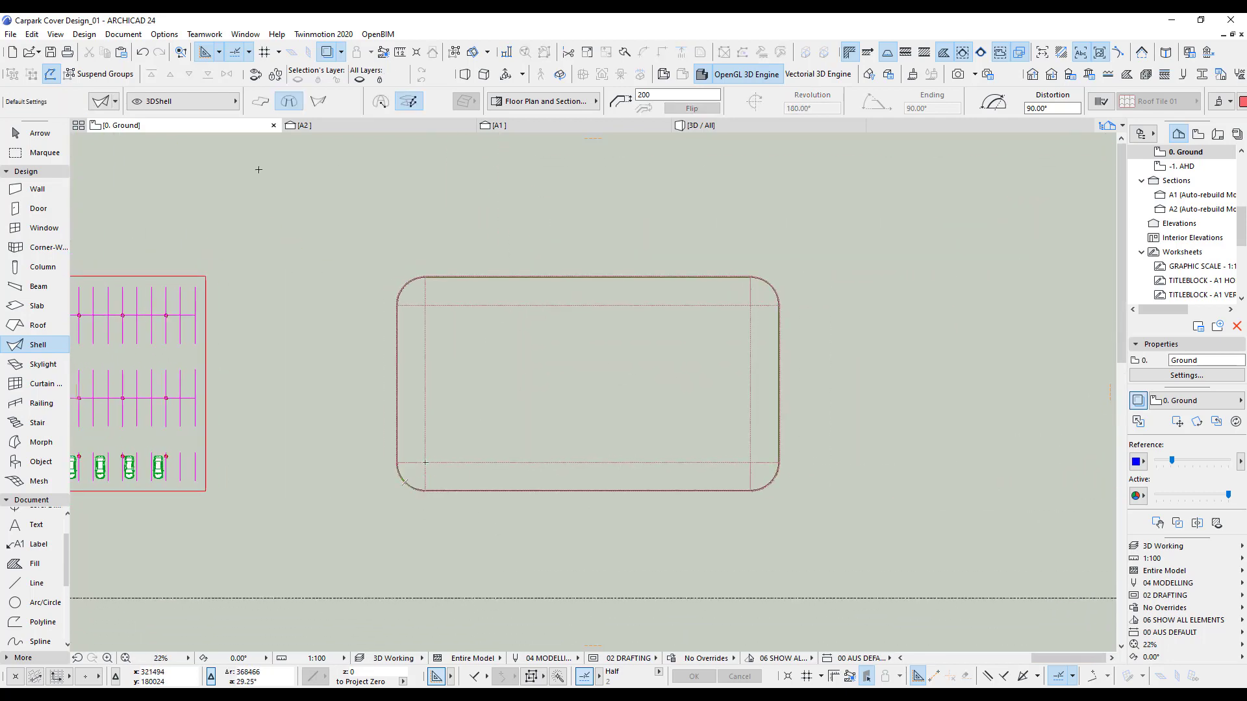
pyautogui.click(41, 135)
pyautogui.moveTo(351, 253); pyautogui.dragTo(856, 427)
pyautogui.moveTo(819, 517); pyautogui.dragTo(756, 502, button='middle')
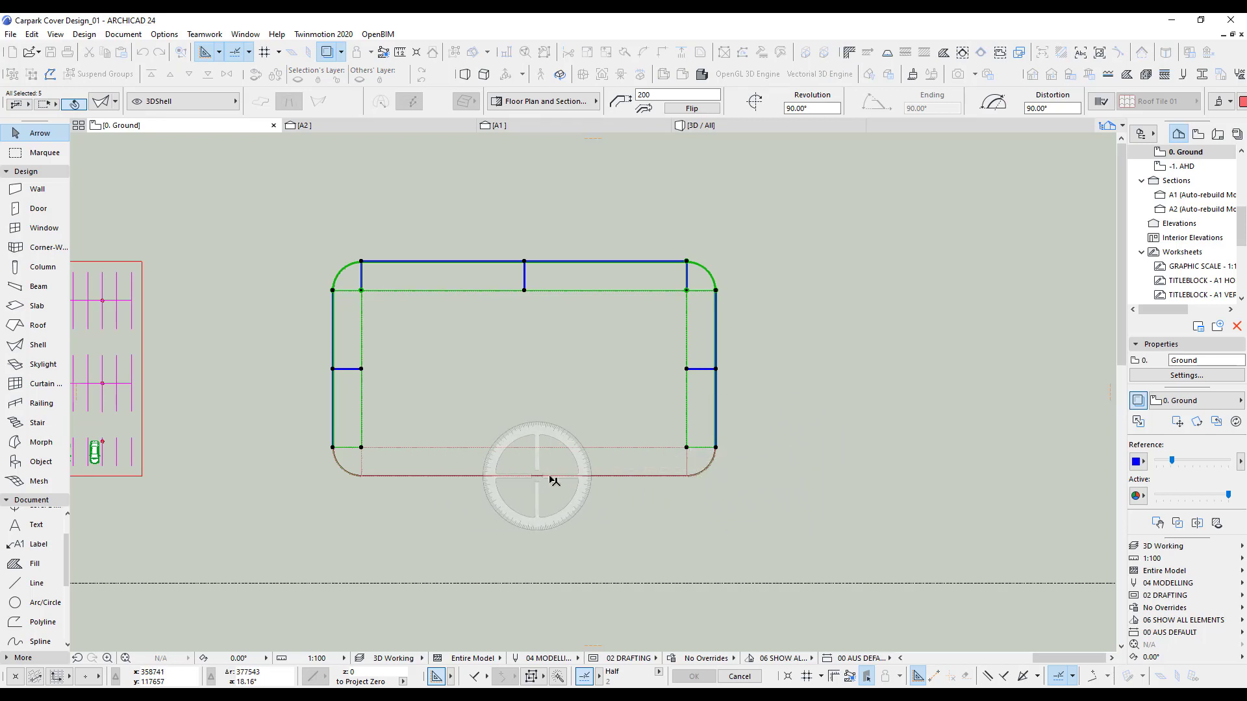
pyautogui.scroll(2, 786, 489)
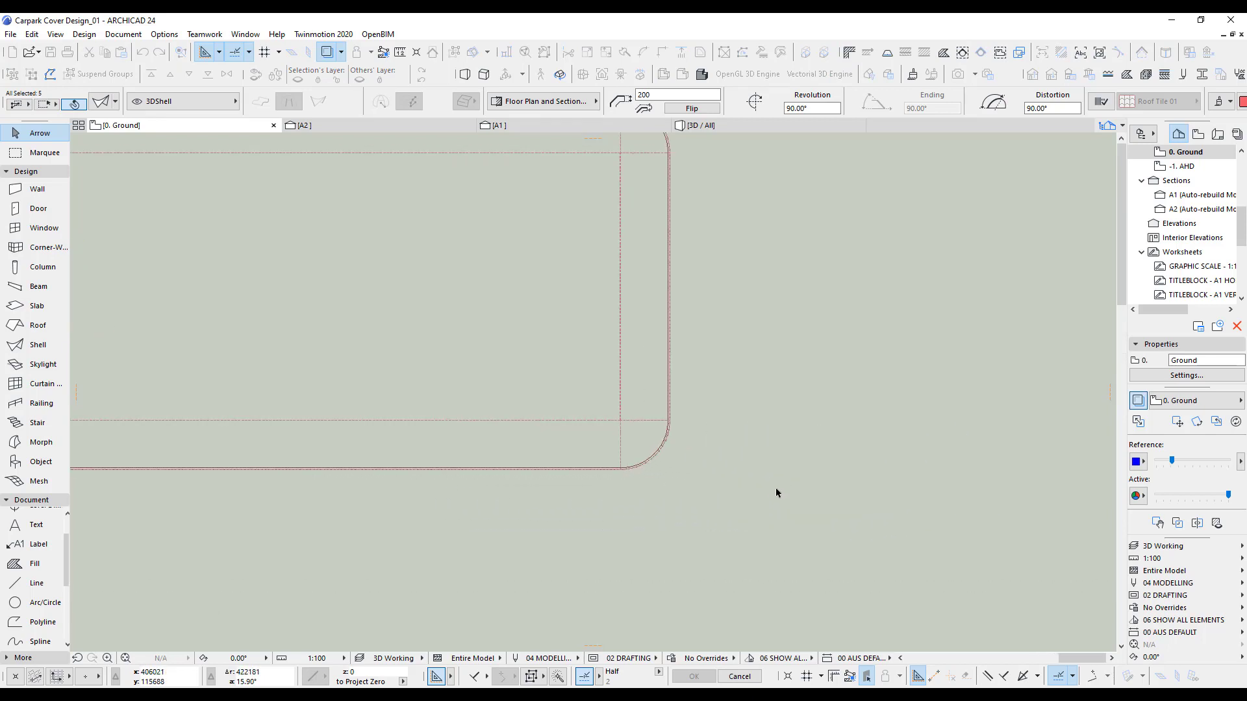
pyautogui.click(668, 420)
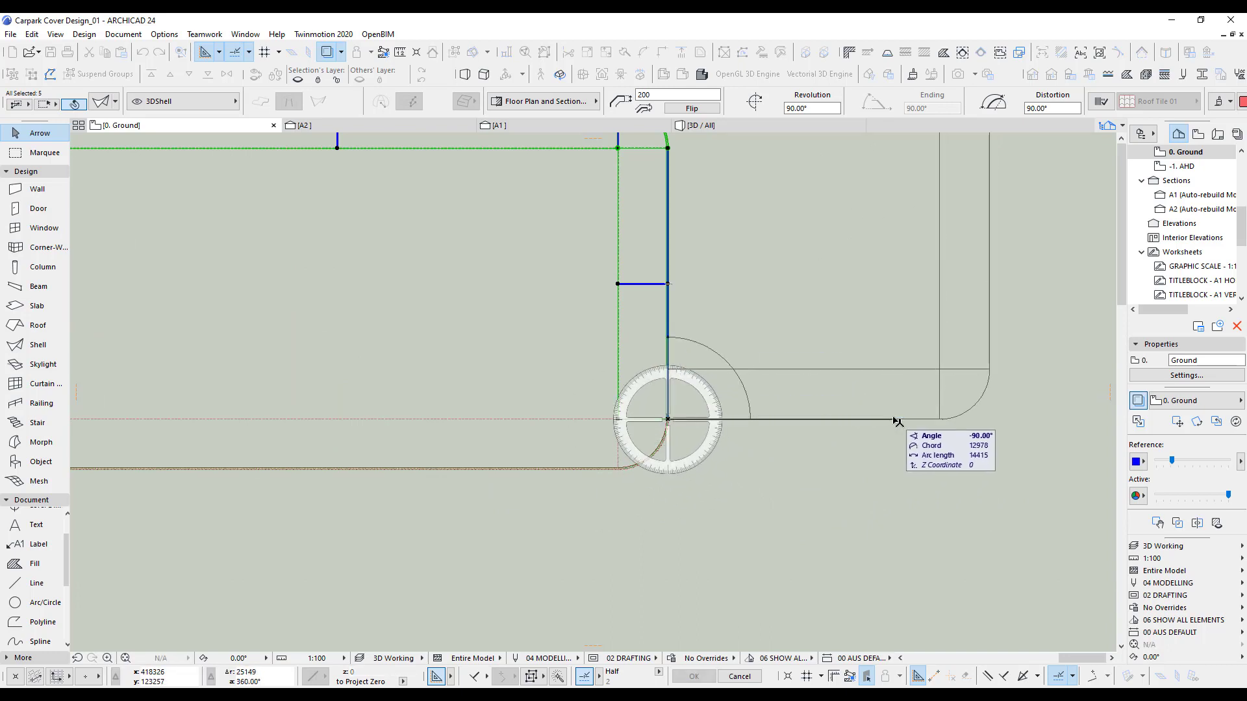
pyautogui.click(896, 420)
# Step: Move the rotated group down to line up its first straight shell with the front shell
pyautogui.hotkey('ctrl', 'd')
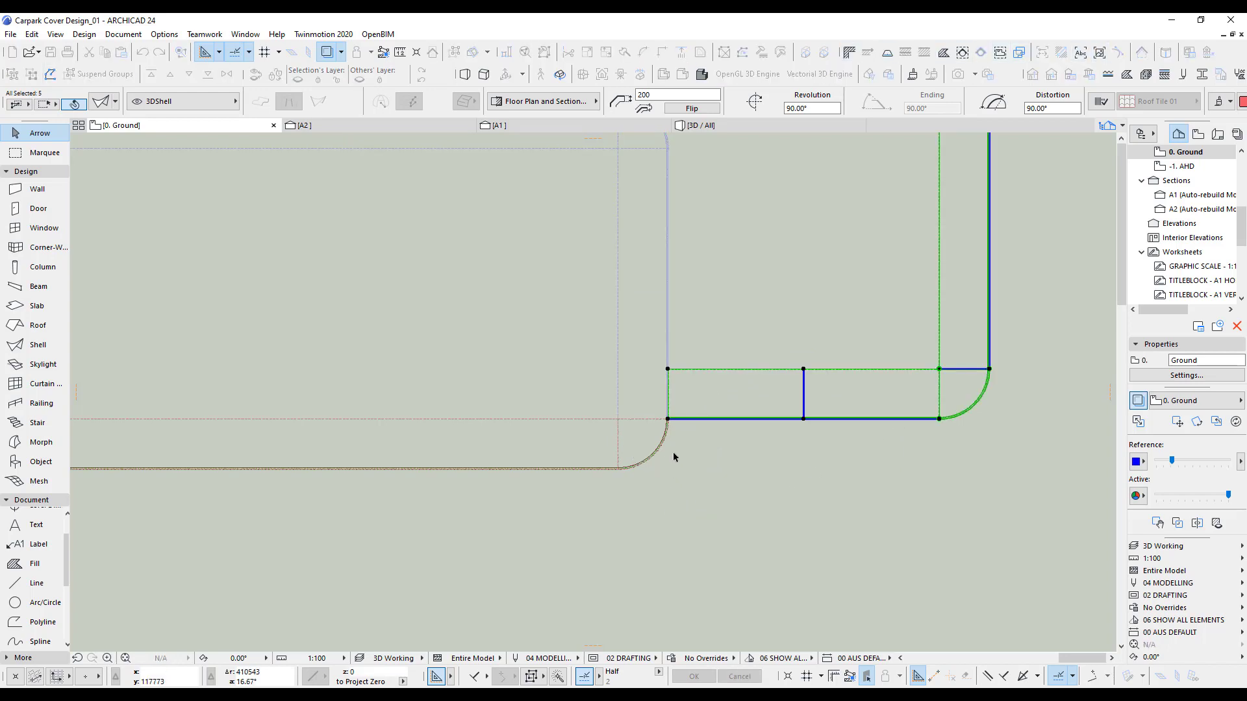
pyautogui.click(668, 426)
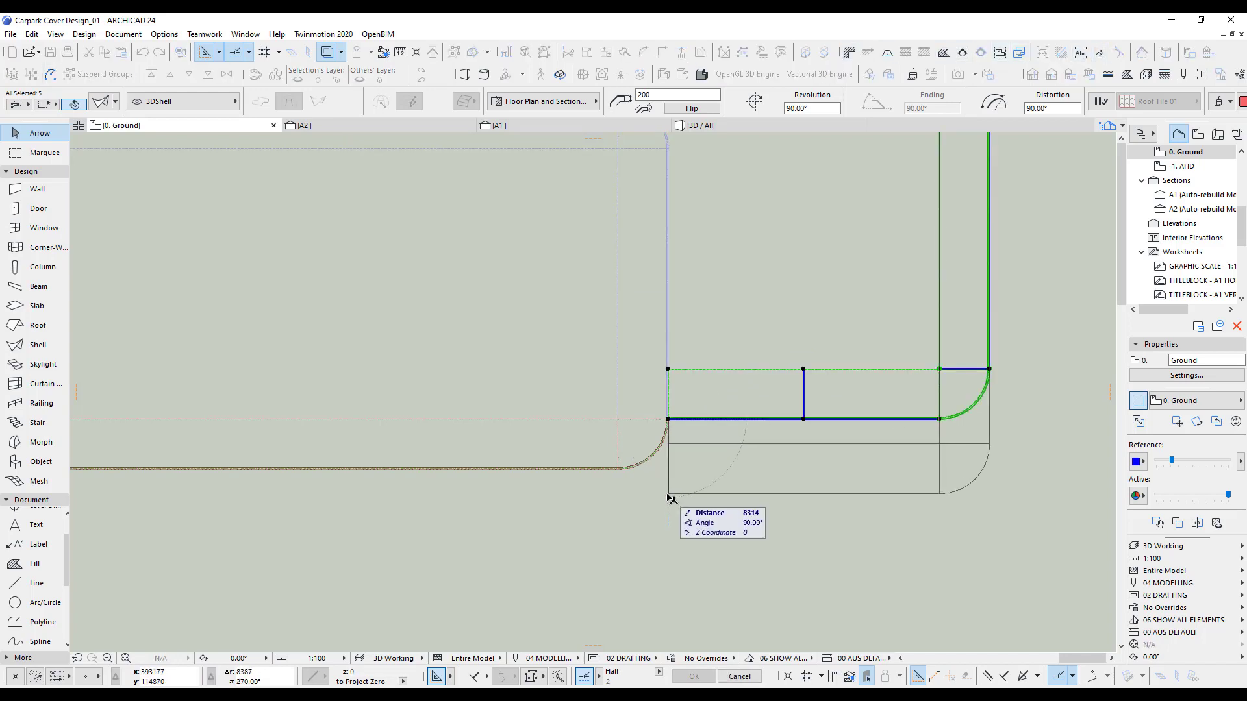
pyautogui.click(619, 470)
pyautogui.click(843, 512)
# Step: Rotate the far straight shell with its adjoining corner and end shells 90° clockwise about the next corner's outer end
pyautogui.scroll(-2, 866, 517)
pyautogui.moveTo(866, 517); pyautogui.dragTo(554, 526, button='middle')
pyautogui.scroll(-2, 679, 546)
pyautogui.moveTo(679, 545)
pyautogui.mouseDown(button='middle')
pyautogui.moveTo(665, 543)
pyautogui.moveTo(693, 552)
pyautogui.mouseUp(button='middle')
pyautogui.scroll(-1, 665, 543)
pyautogui.click(681, 411)
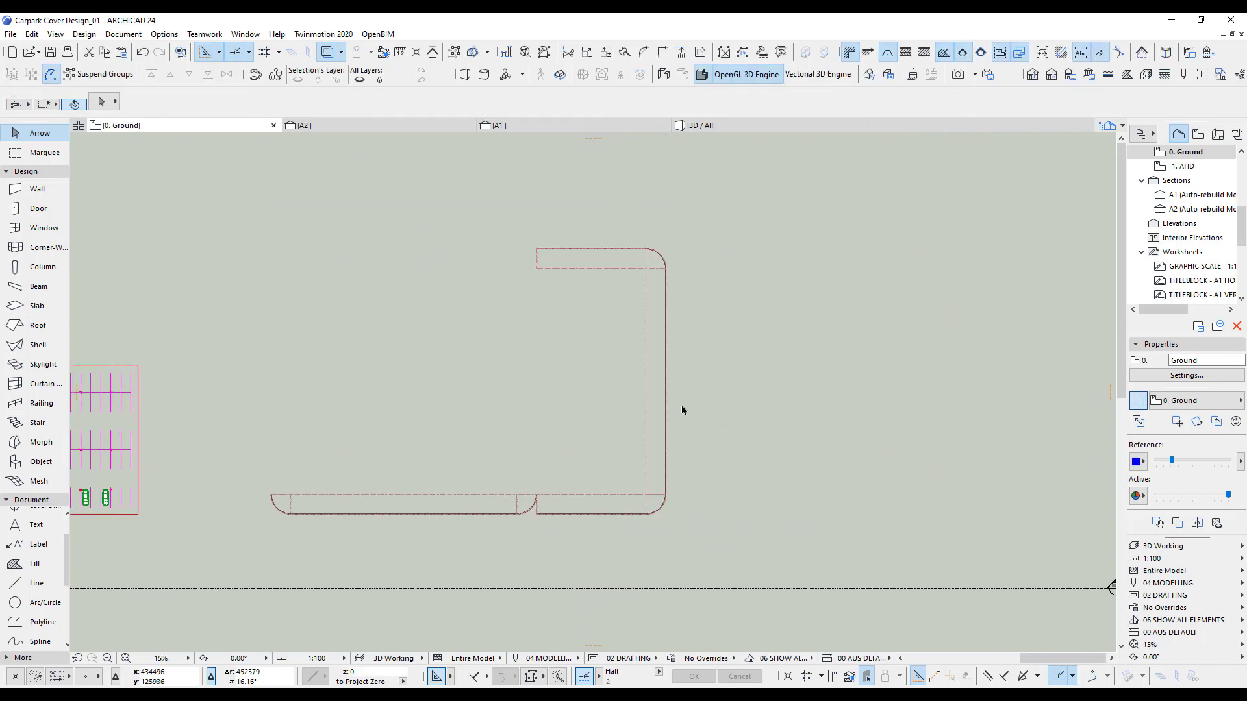
pyautogui.click(666, 397)
pyautogui.scroll(3, 691, 520)
pyautogui.moveTo(695, 521); pyautogui.dragTo(805, 523, button='middle')
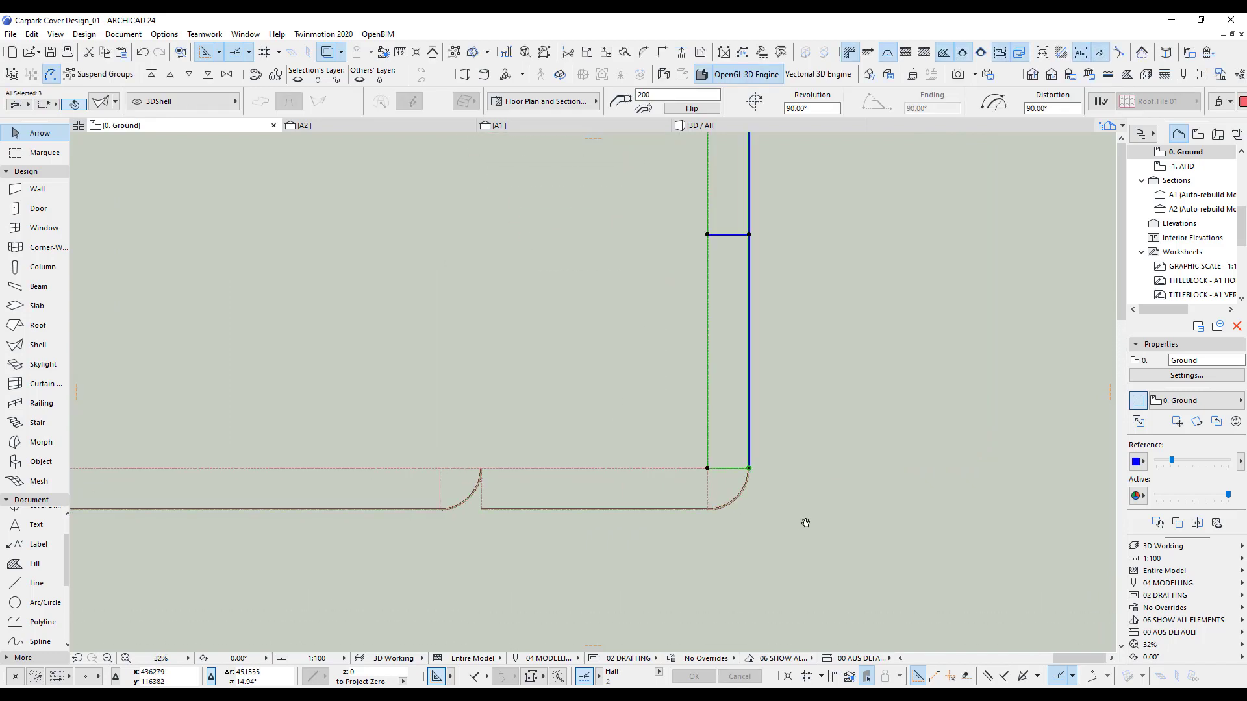
pyautogui.hotkey('ctrl', 'e')
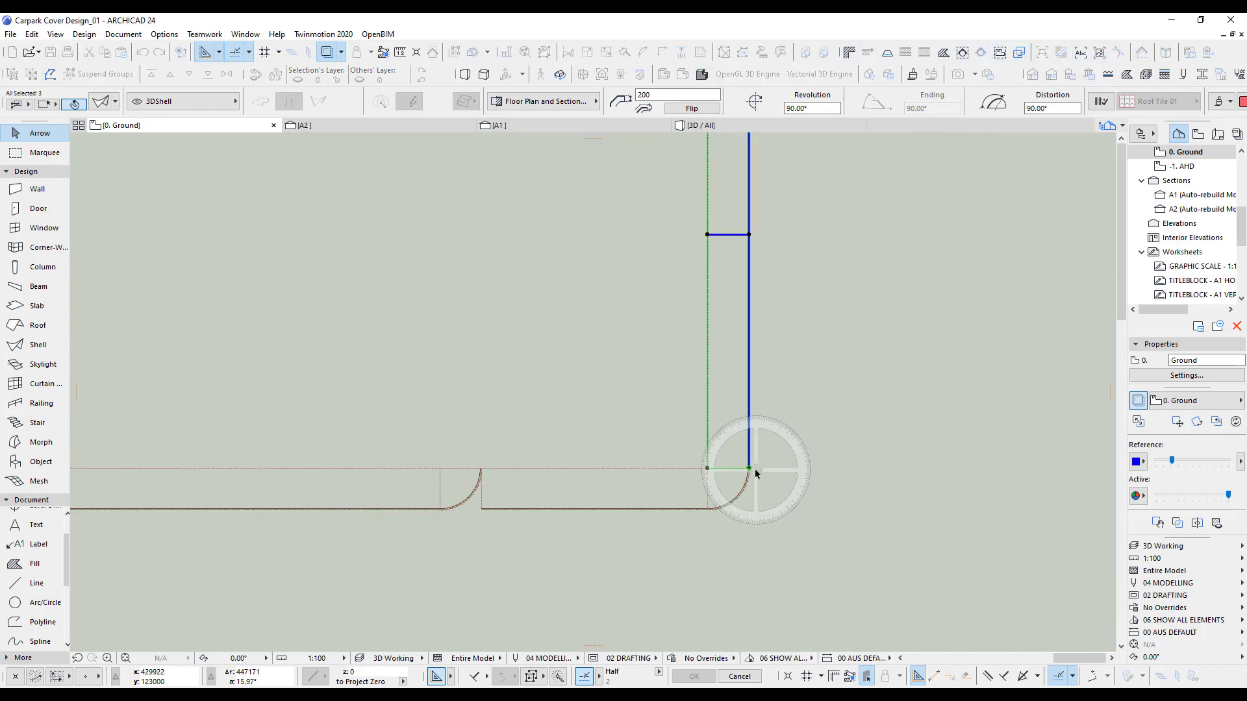
pyautogui.click(748, 468)
pyautogui.click(750, 396)
pyautogui.click(760, 473)
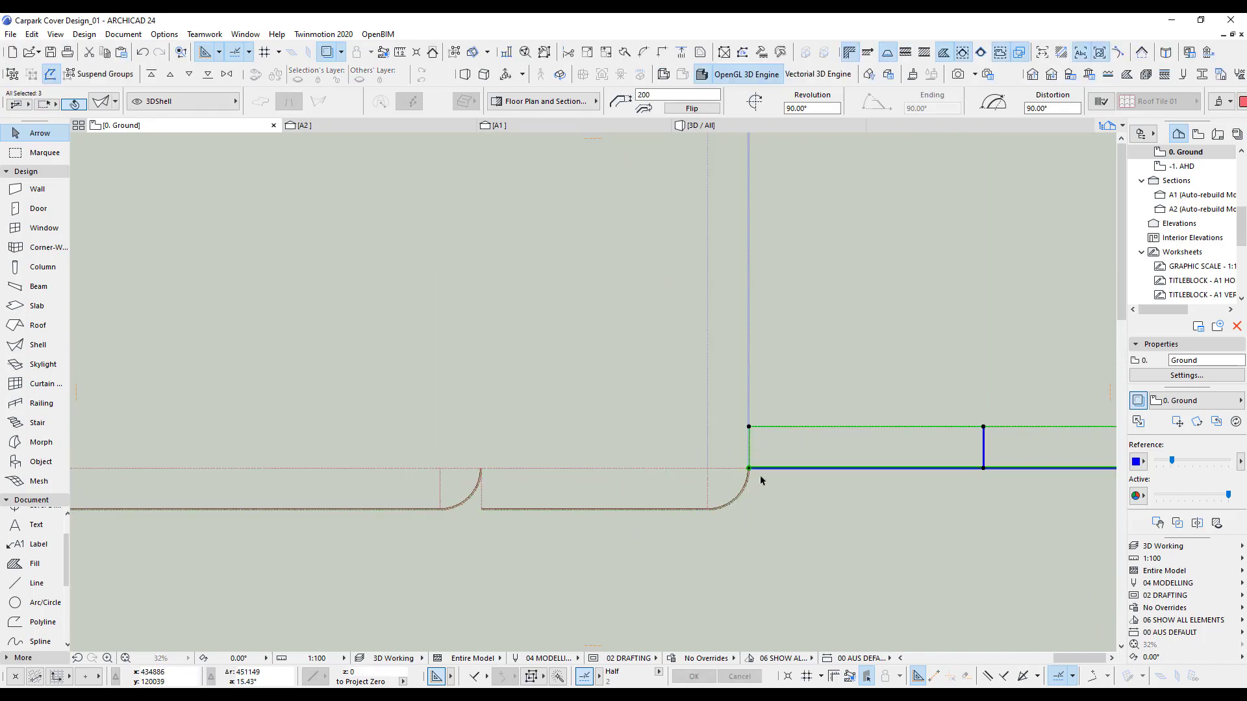
# Step: Rotate the last straight shell 90° about the next corner's outer end and line it up with the unrolled row
pyautogui.scroll(-2, 760, 475)
pyautogui.click(654, 390)
pyautogui.hotkey('ctrl', 'e')
pyautogui.click(654, 474)
pyautogui.click(783, 473)
pyautogui.click(649, 441)
pyautogui.click(574, 519)
pyautogui.press('Escape')
# Step: Examine the unrolled row of shells and the joints between them in 3D
pyautogui.scroll(-5, 585, 528)
pyautogui.moveTo(545, 477); pyautogui.dragTo(730, 445, button='middle')
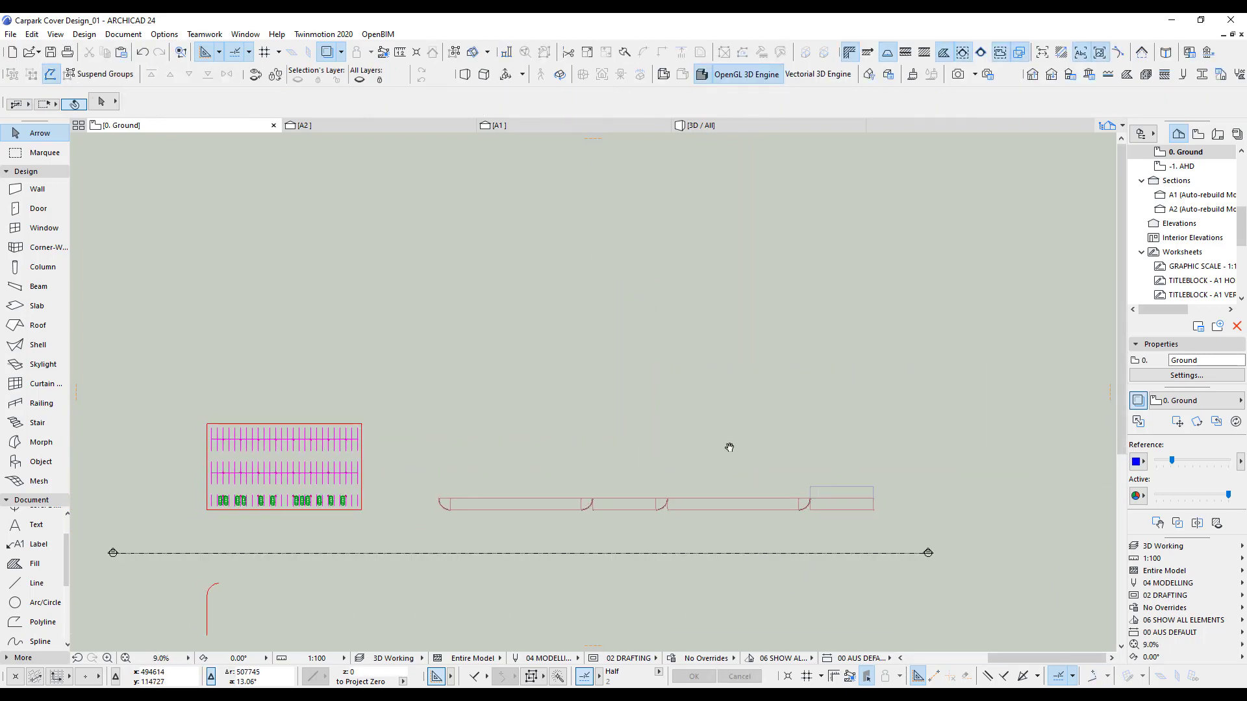
pyautogui.moveTo(608, 356); pyautogui.dragTo(591, 339, button='middle')
pyautogui.press('F3')
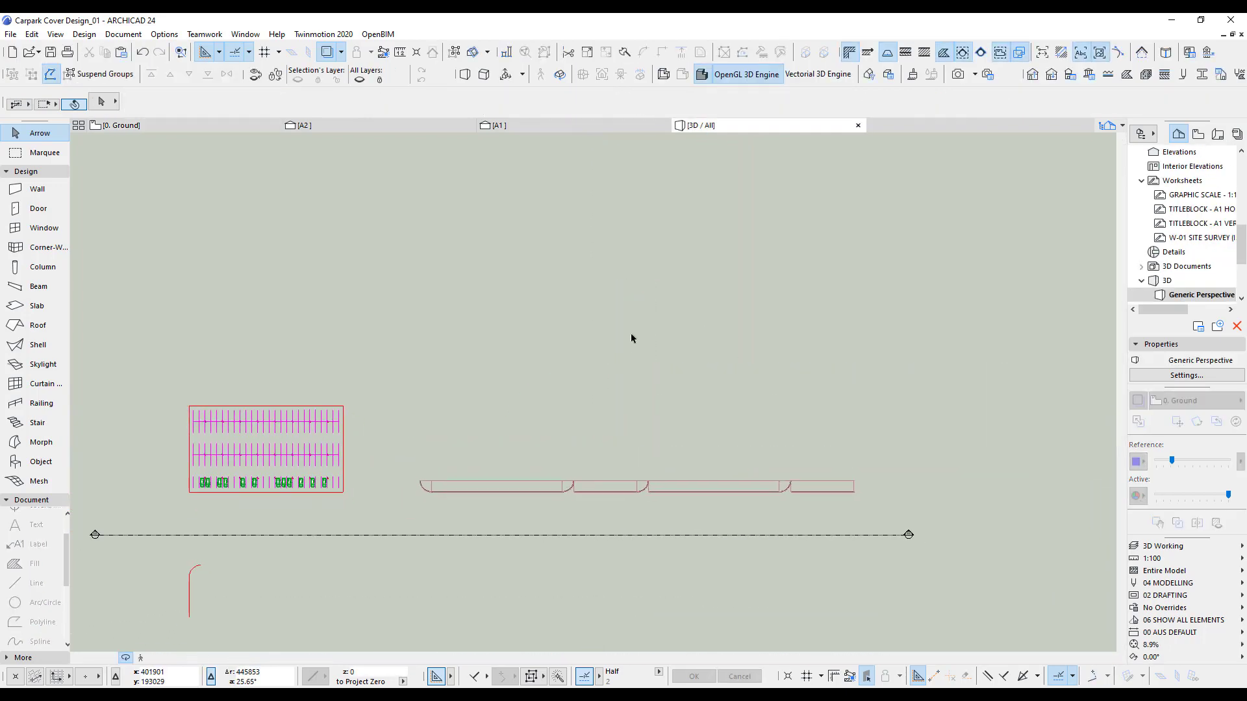
pyautogui.moveTo(731, 415); pyautogui.dragTo(422, 455, button='middle')
pyautogui.moveTo(835, 420); pyautogui.dragTo(328, 428, button='middle')
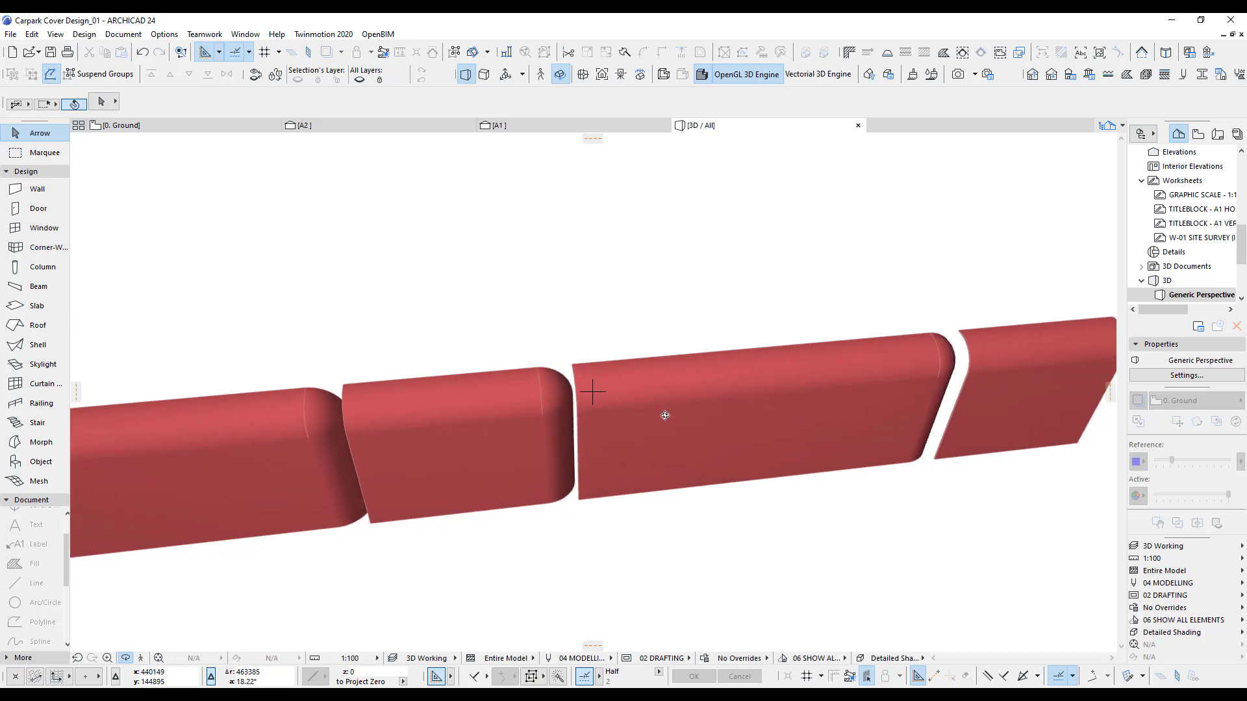
pyautogui.keyDown('shift'); pyautogui.moveTo(665, 416); pyautogui.dragTo(712, 417, button='middle'); pyautogui.keyUp('shift')
# Step: Rotate the remaining corner shells on the Ground floor plan 45° clockwise to bow symmetrically outward from the row
pyautogui.press('F2')
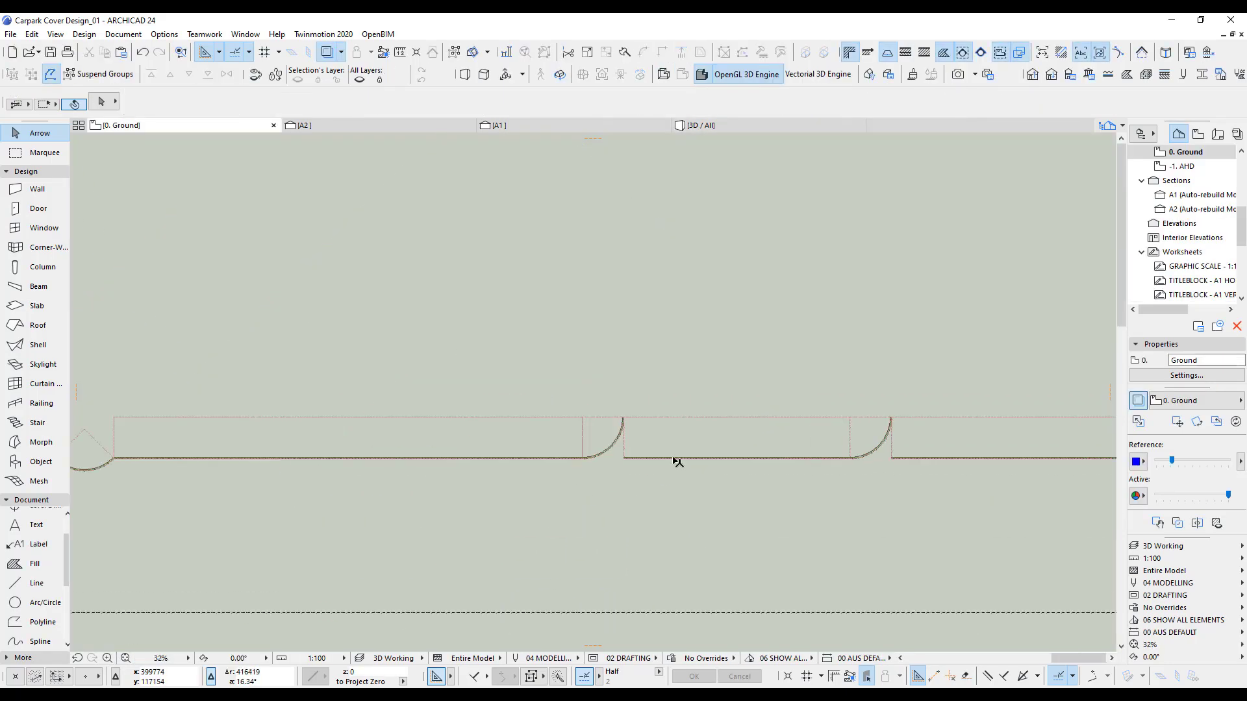
pyautogui.click(585, 457)
pyautogui.scroll(3, 584, 453)
pyautogui.hotkey('ctrl', 'e')
pyautogui.click(576, 348)
pyautogui.click(766, 537)
pyautogui.click(576, 601)
pyautogui.click(275, 420)
pyautogui.click(724, 379)
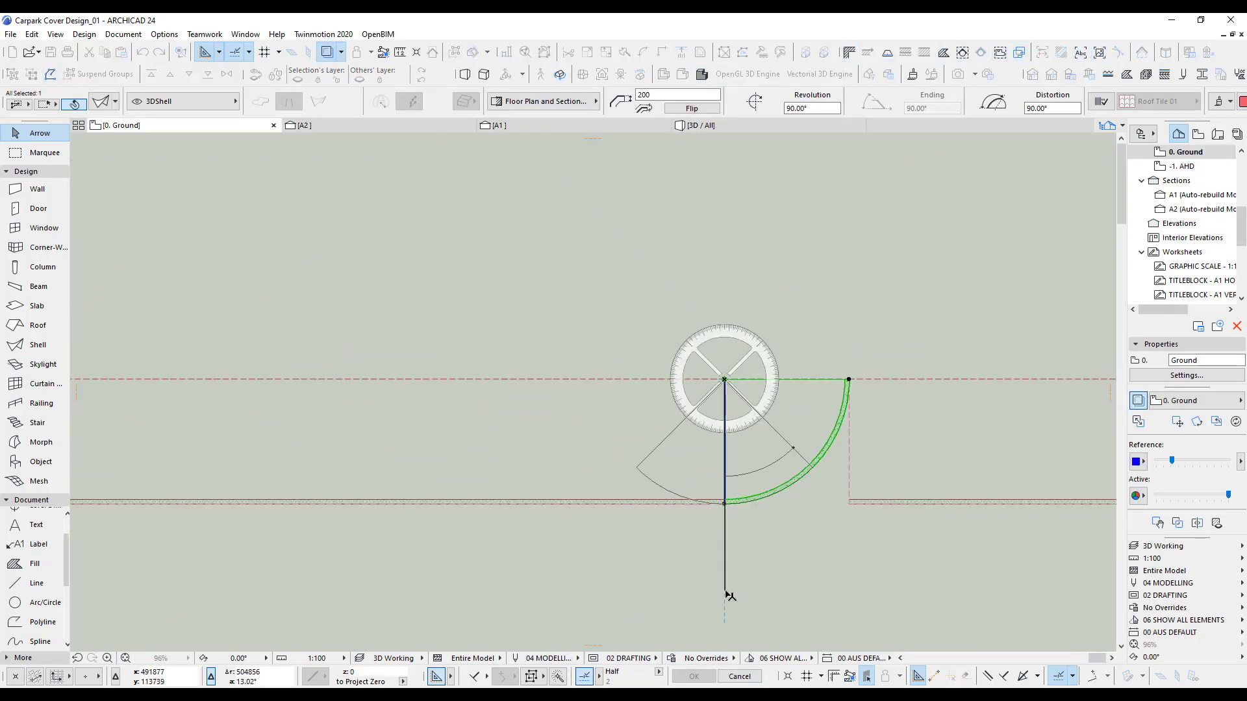
pyautogui.click(725, 592)
# Step: Move the three shells beyond the middle rotated corner sideways to meet that corner's outer end
pyautogui.scroll(-6, 243, 478)
pyautogui.moveTo(1091, 422); pyautogui.dragTo(459, 523)
pyautogui.scroll(6, 335, 479)
pyautogui.hotkey('ctrl', 'd')
pyautogui.click(580, 508)
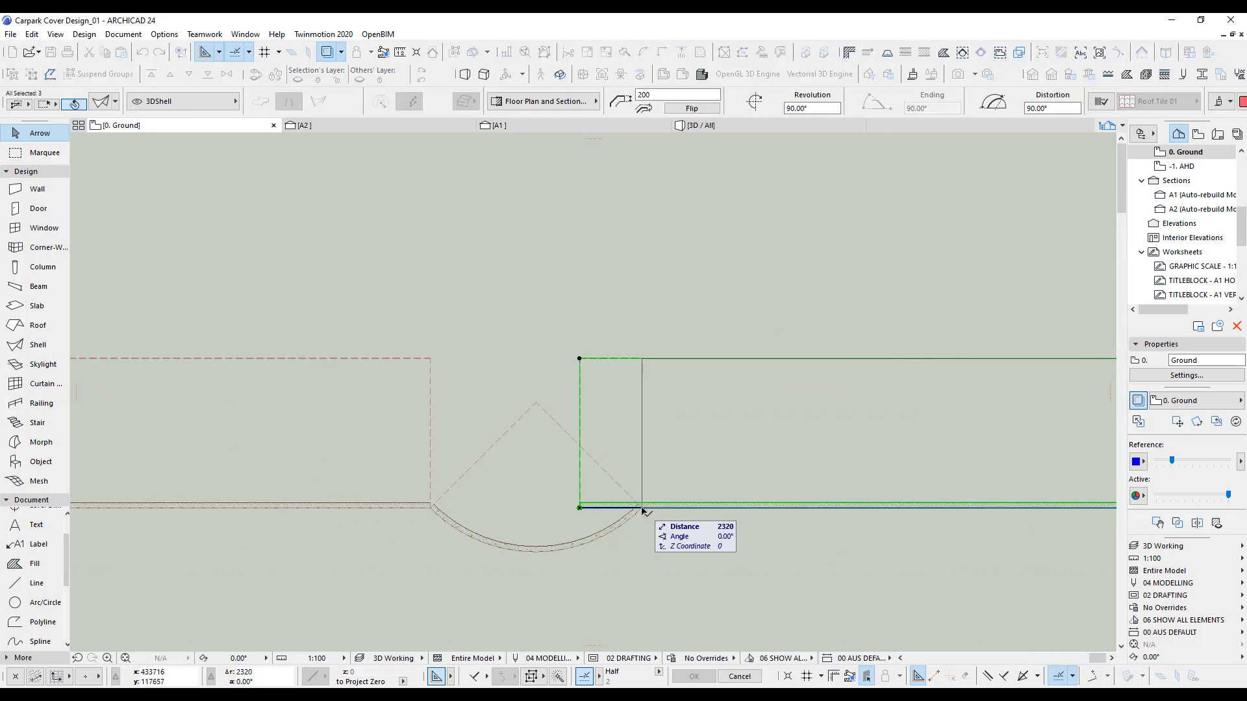
pyautogui.click(642, 512)
pyautogui.scroll(-5, 652, 532)
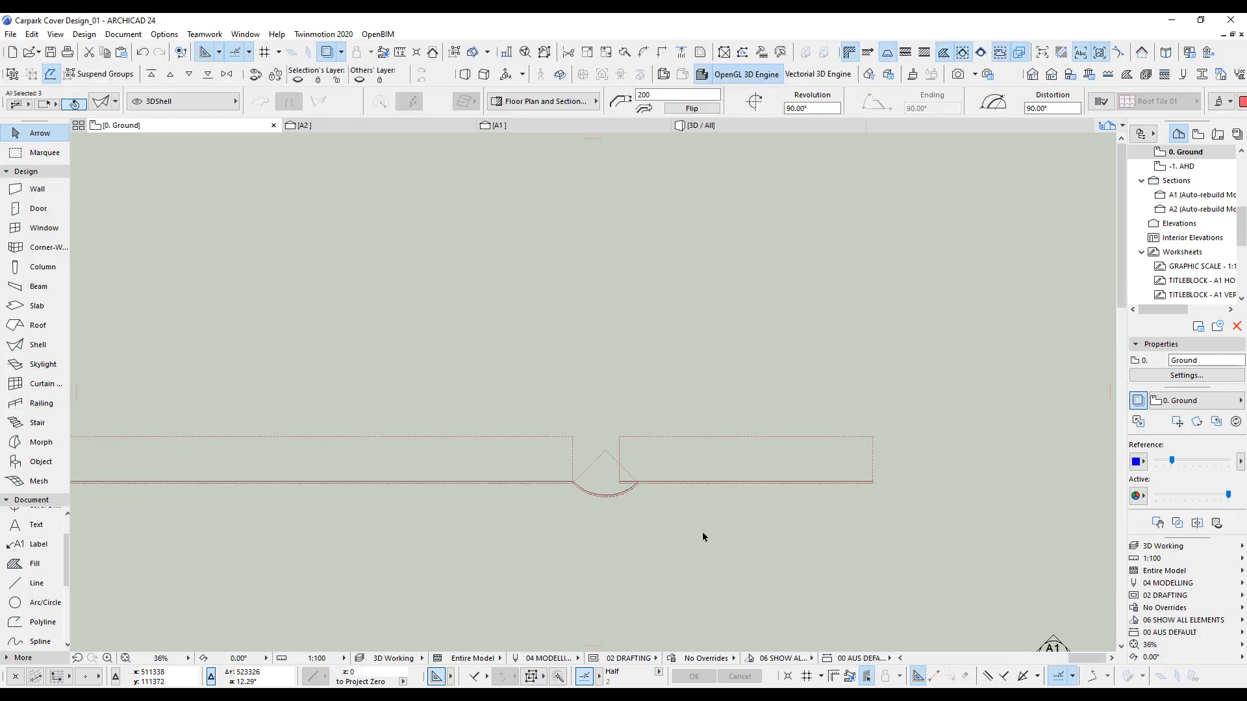
# Step: Move the last straight shell sideways to start at the outer end of the final rotated corner shell
pyautogui.click(682, 495)
pyautogui.scroll(4, 677, 491)
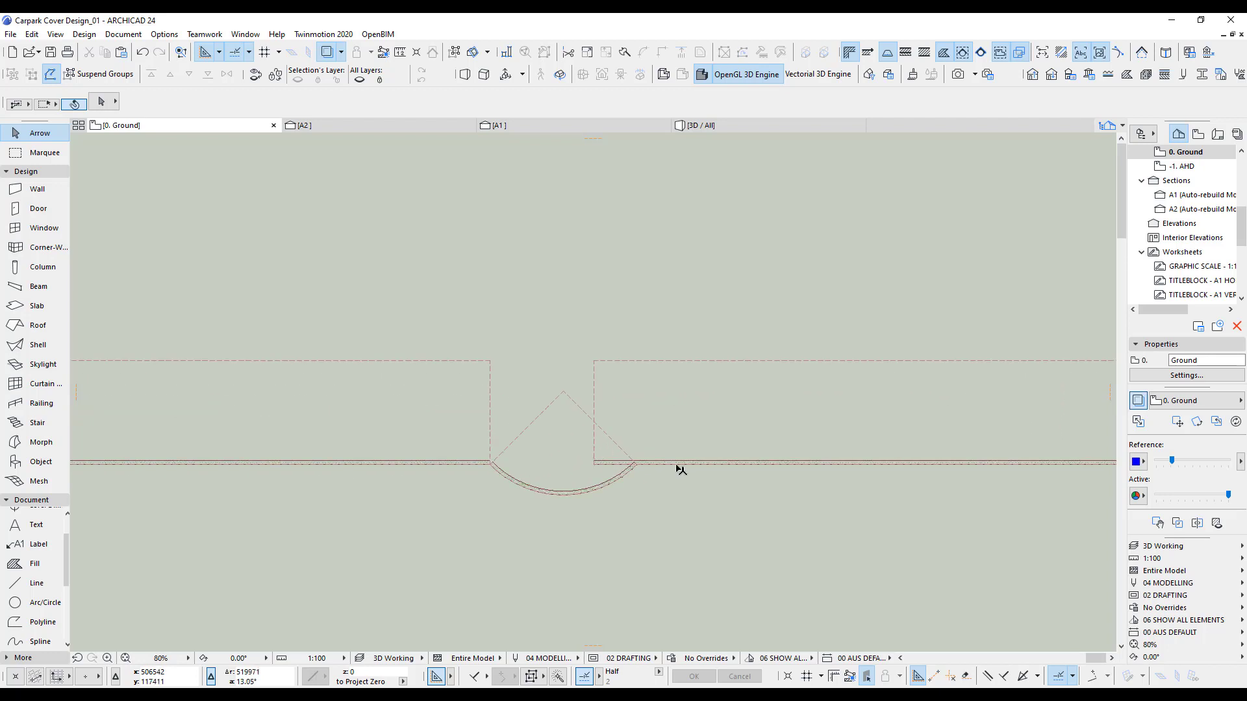
pyautogui.click(679, 467)
pyautogui.hotkey('ctrl', 'd')
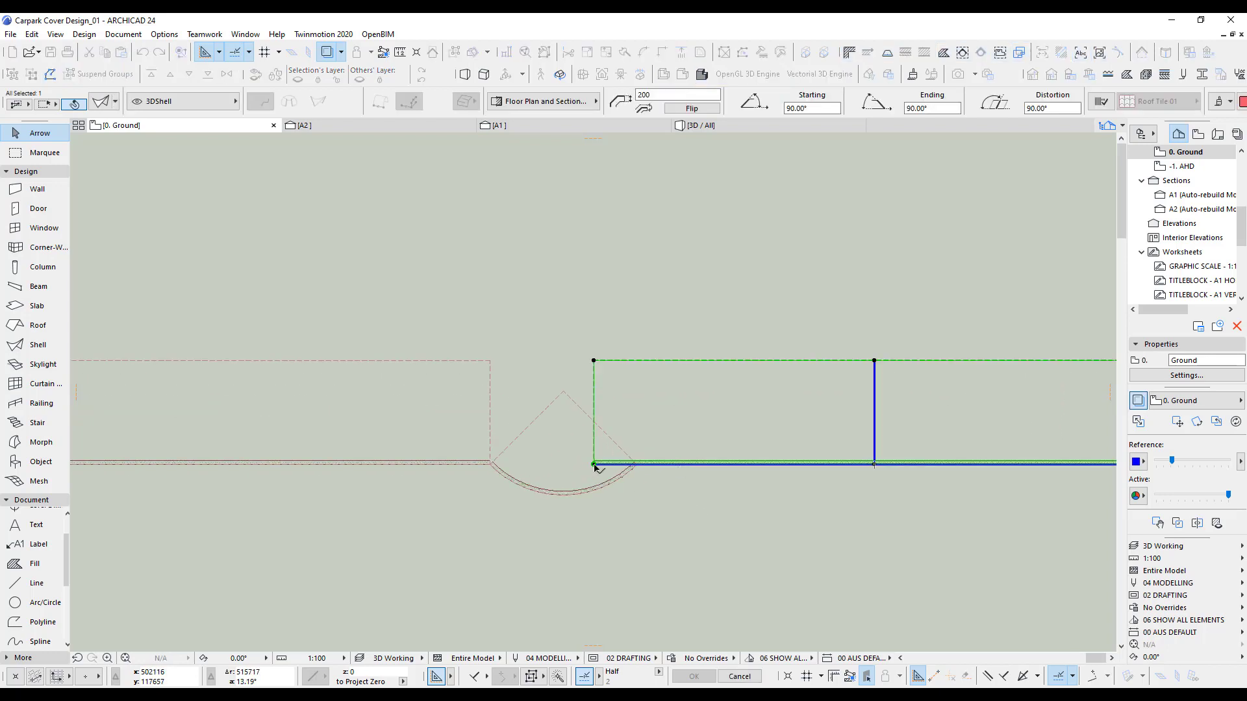
pyautogui.click(594, 464)
pyautogui.click(636, 467)
pyautogui.click(649, 504)
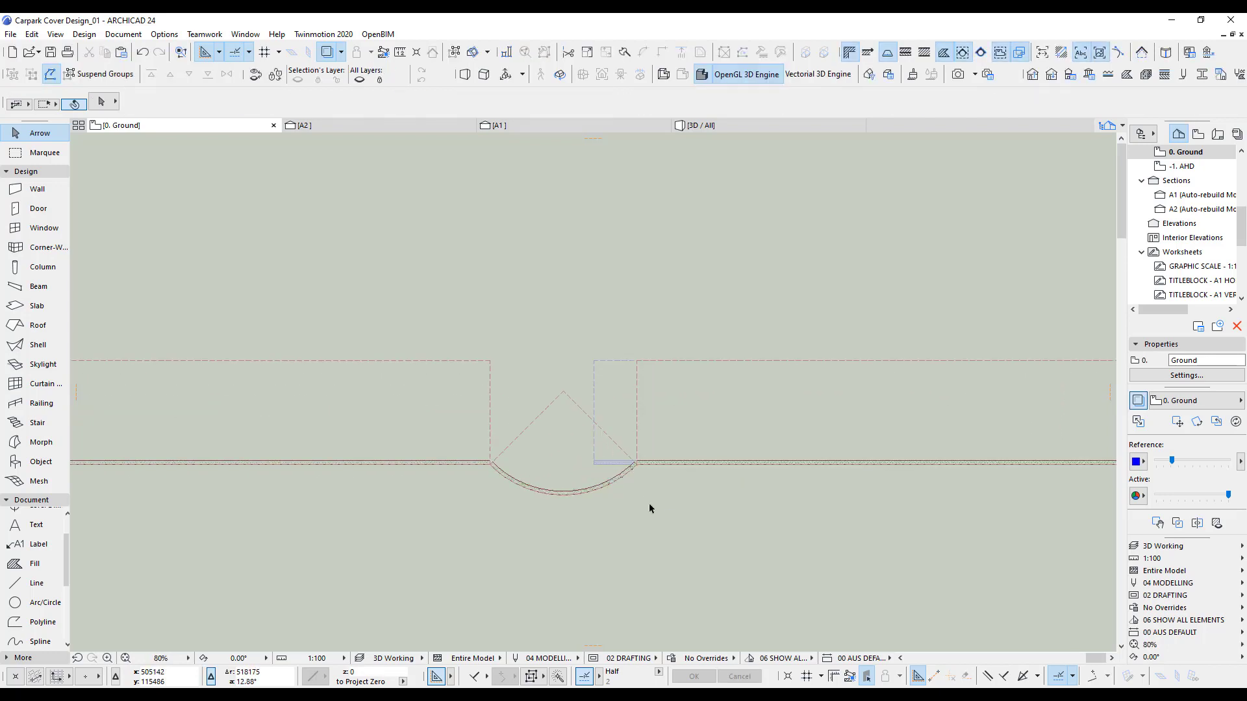
# Step: Inspect the top edges of the rotated corner shells and their neighbouring straight shells up close in 3D
pyautogui.press('F3')
pyautogui.keyDown('shift'); pyautogui.moveTo(737, 415); pyautogui.dragTo(716, 457, button='middle'); pyautogui.keyUp('shift')
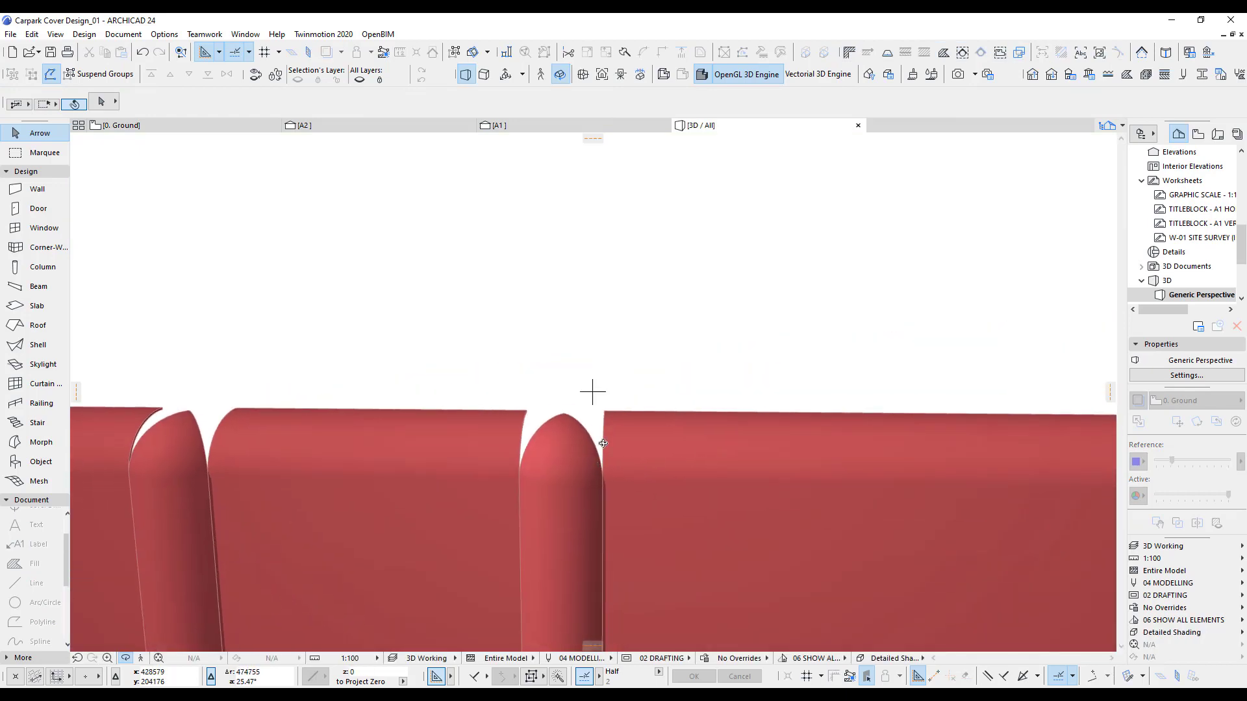
pyautogui.keyDown('shift'); pyautogui.moveTo(603, 443); pyautogui.dragTo(606, 415, button='middle'); pyautogui.keyUp('shift')
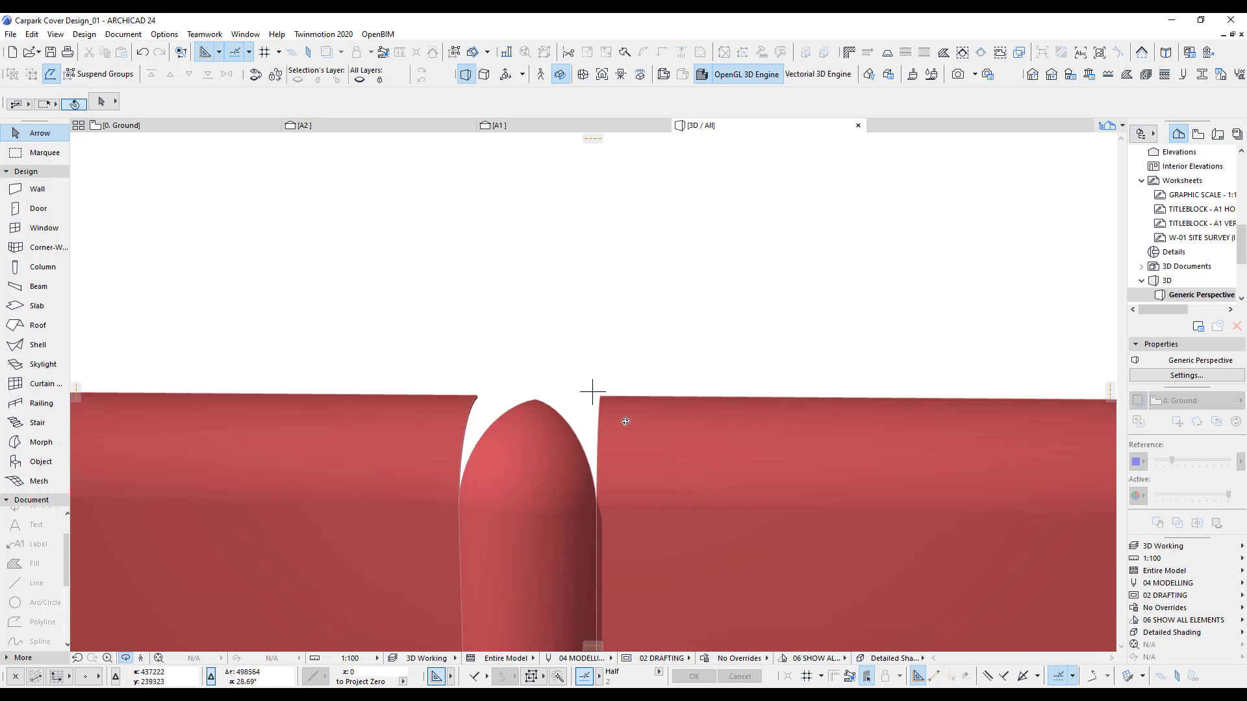
pyautogui.scroll(2, 622, 423)
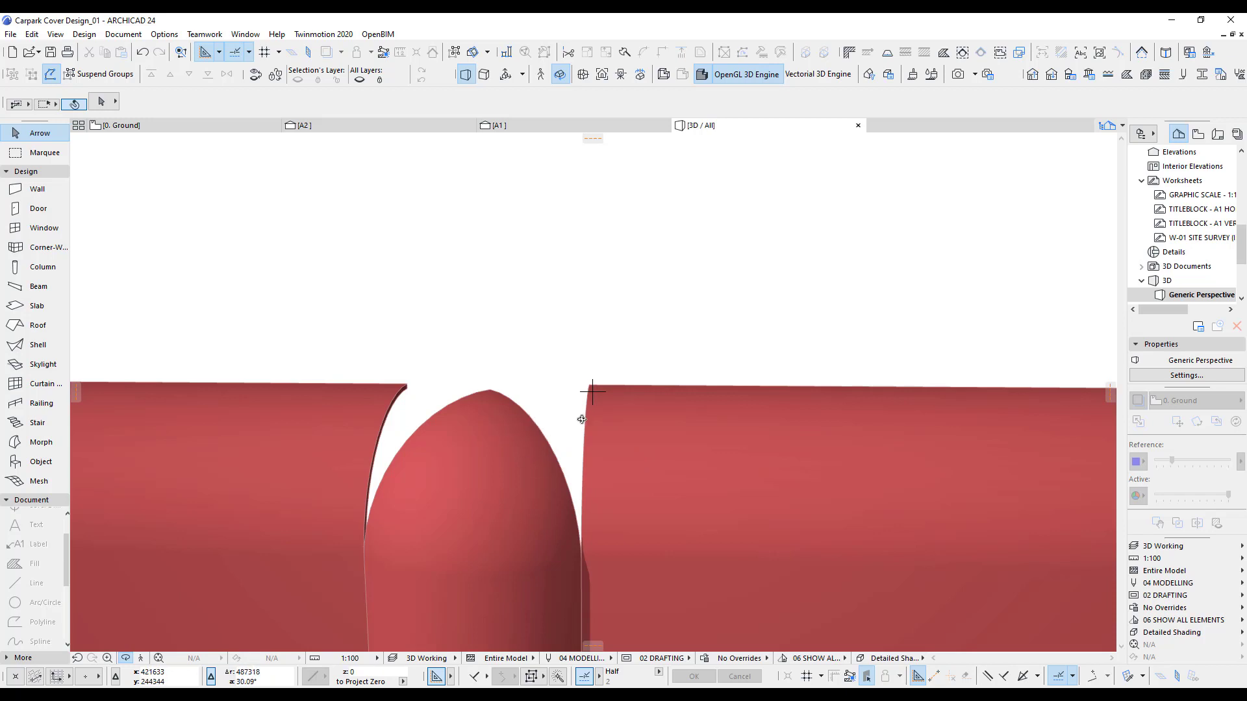
# Step: In section A1, override the surface of all four corner shells in the unrolled row with ART_aluminium 2
pyautogui.scroll(-6, 581, 419)
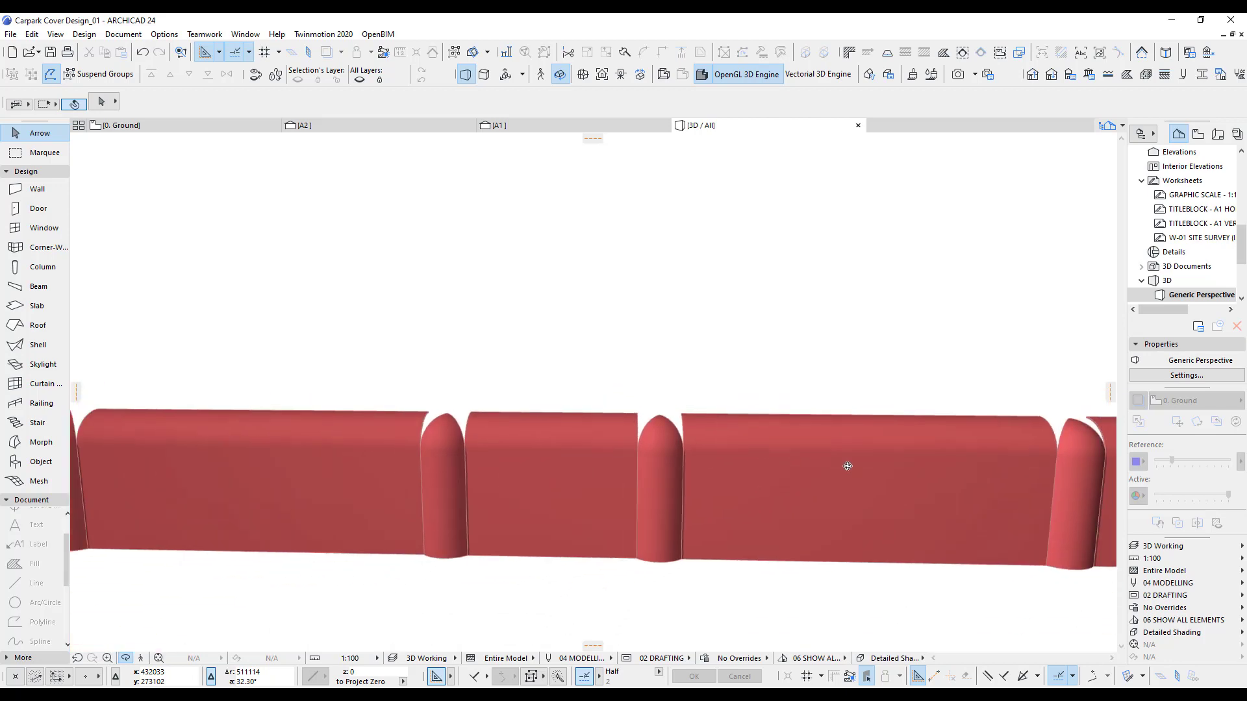
pyautogui.scroll(-5, 847, 465)
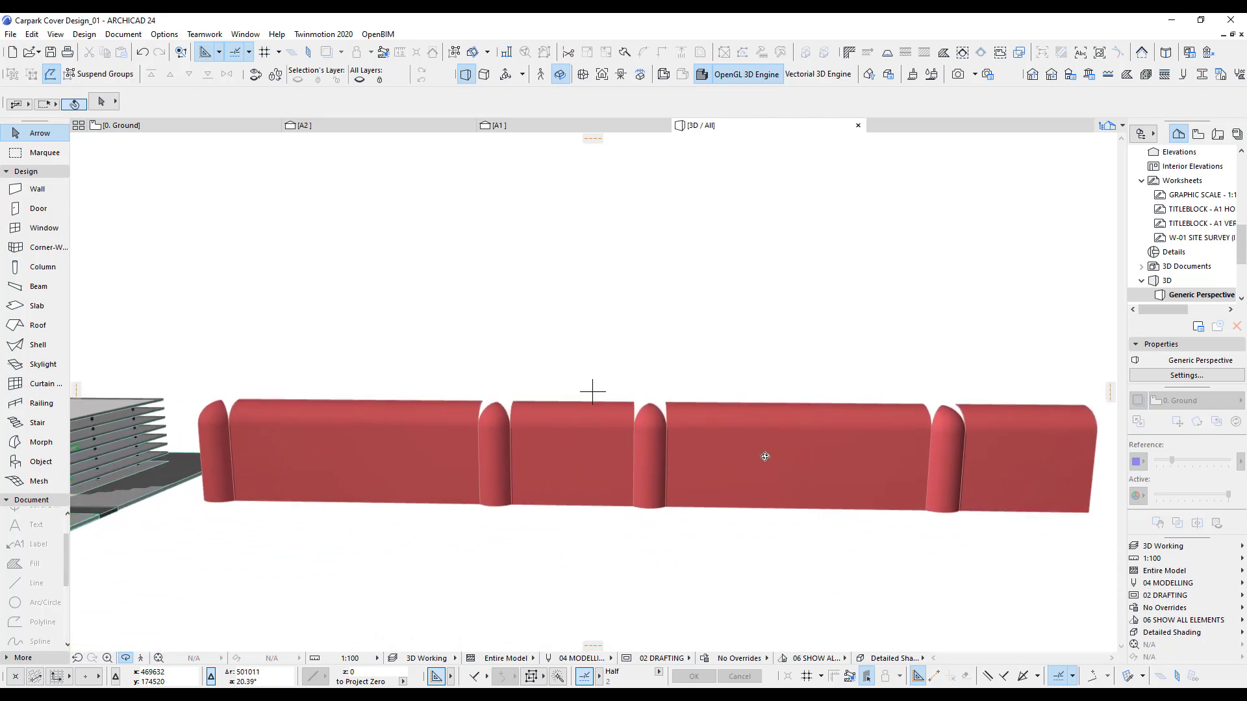
pyautogui.click(564, 124)
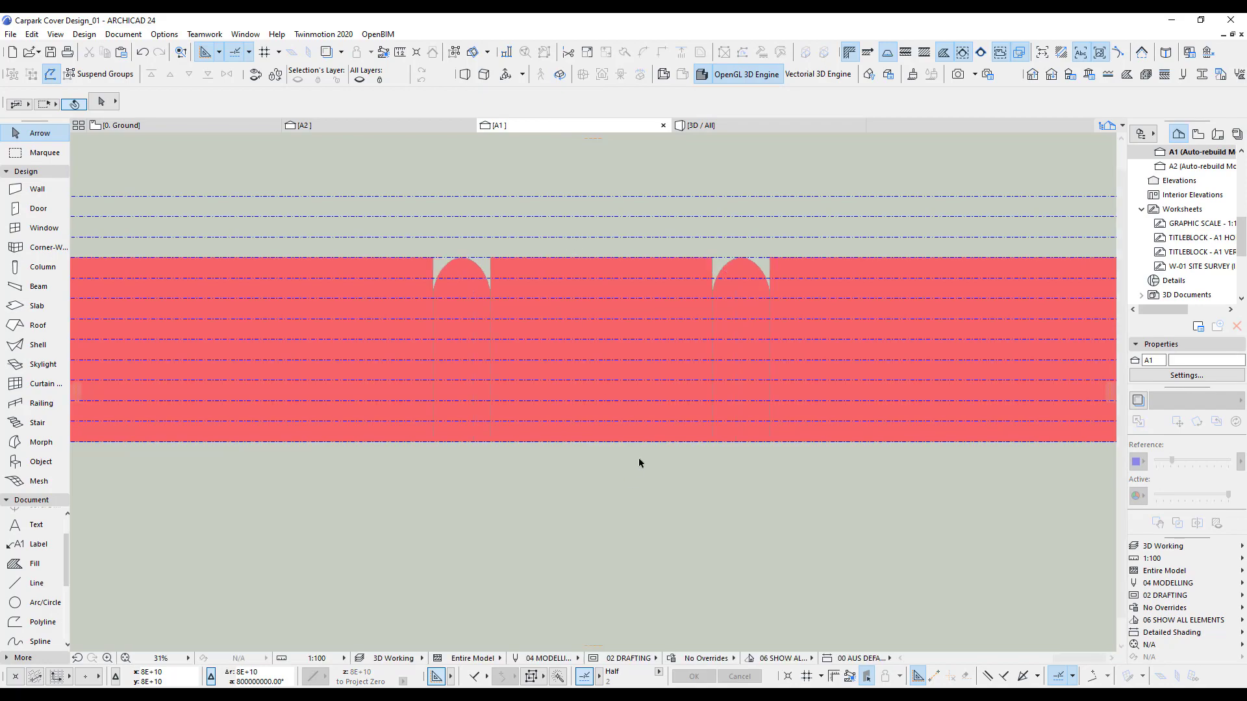
pyautogui.scroll(-5, 630, 396)
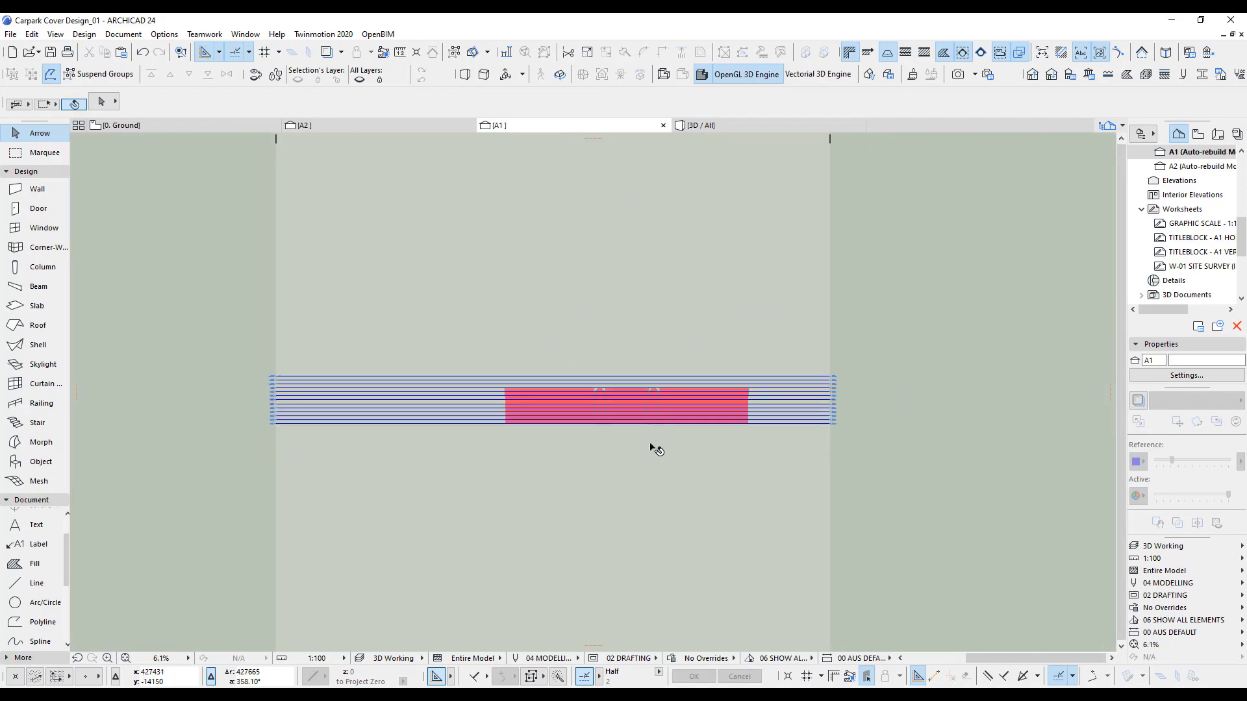
pyautogui.moveTo(703, 464); pyautogui.dragTo(754, 474, button='middle')
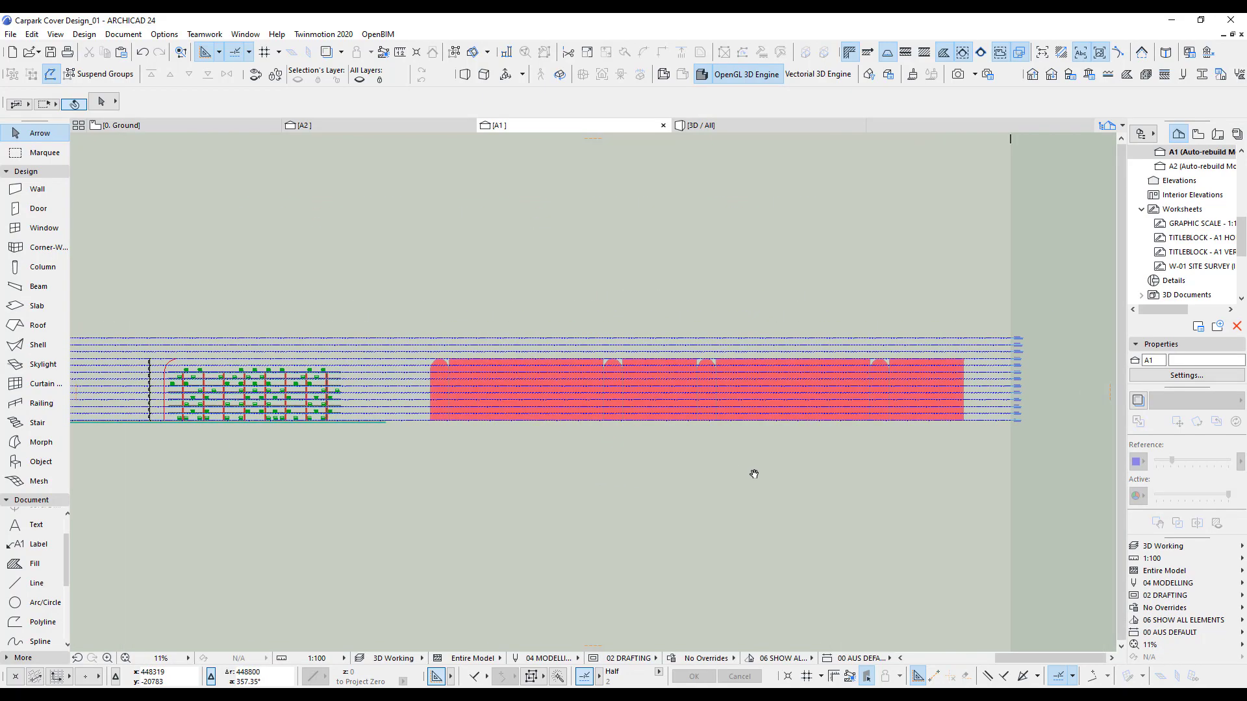
pyautogui.click(444, 366)
pyautogui.scroll(3, 623, 361)
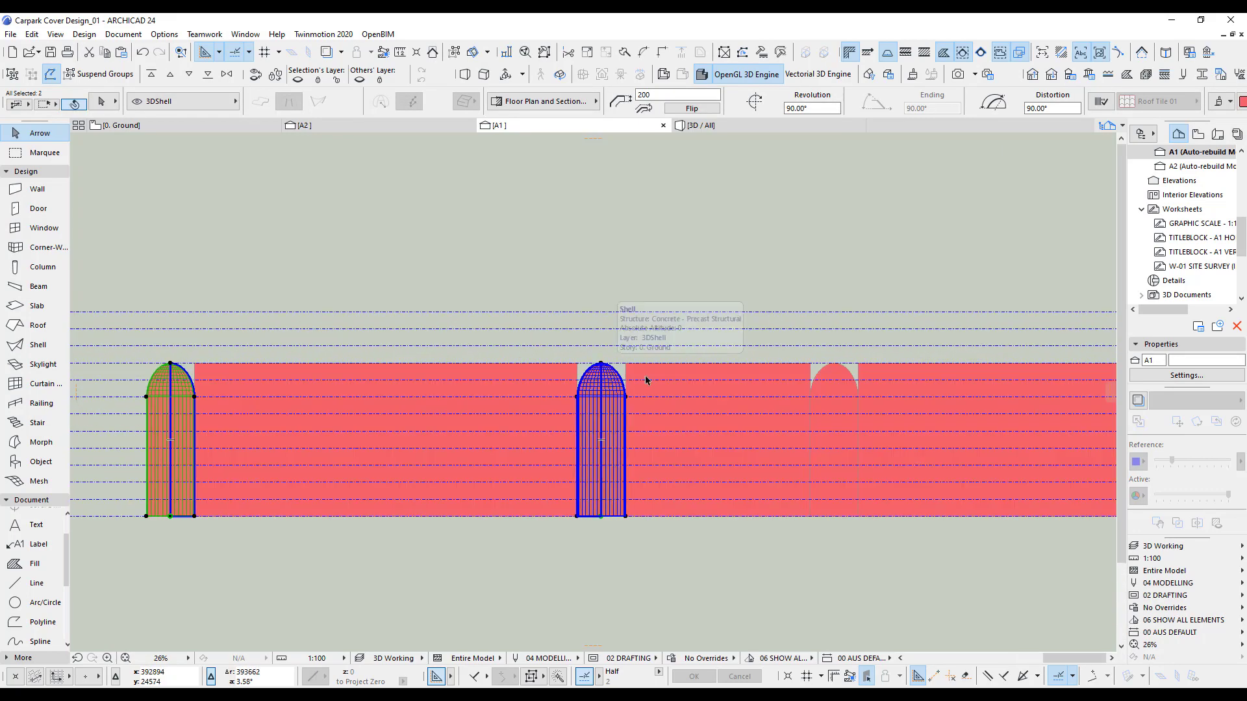
pyautogui.keyDown('shift'); pyautogui.click(833, 373); pyautogui.keyUp('shift')
pyautogui.moveTo(944, 404); pyautogui.dragTo(571, 405, button='middle')
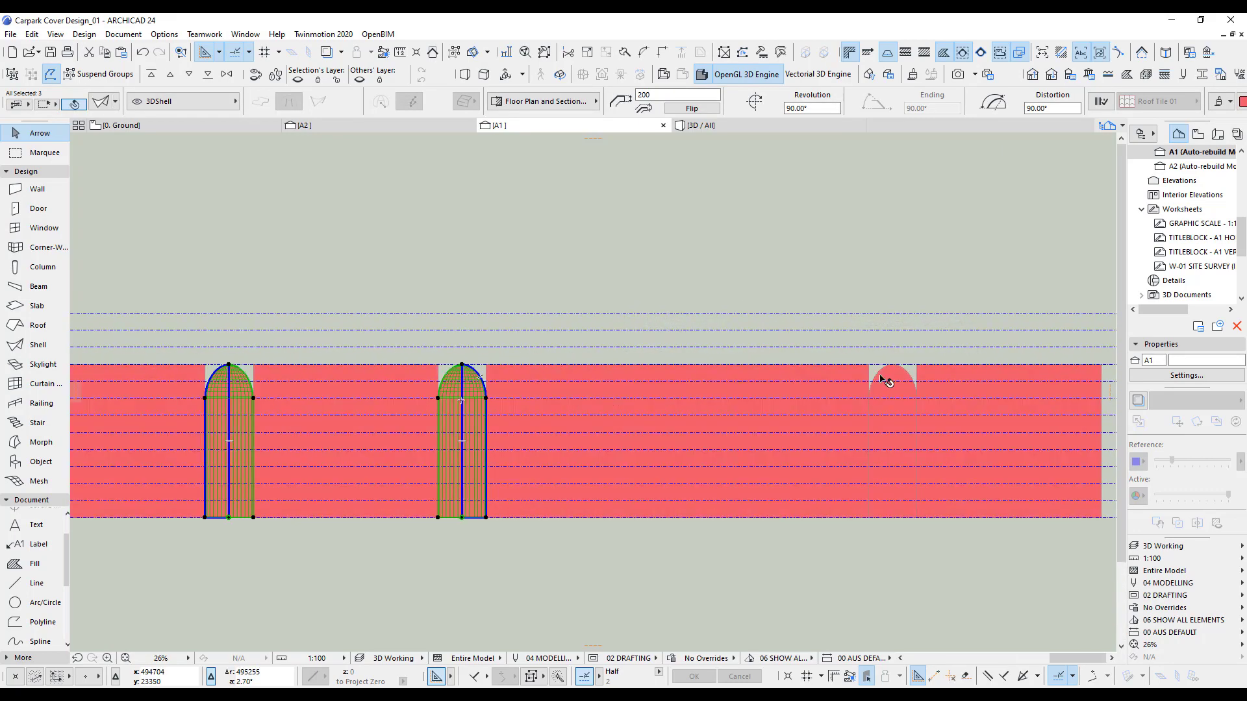
pyautogui.click(1226, 105)
pyautogui.click(1175, 137)
pyautogui.click(215, 373)
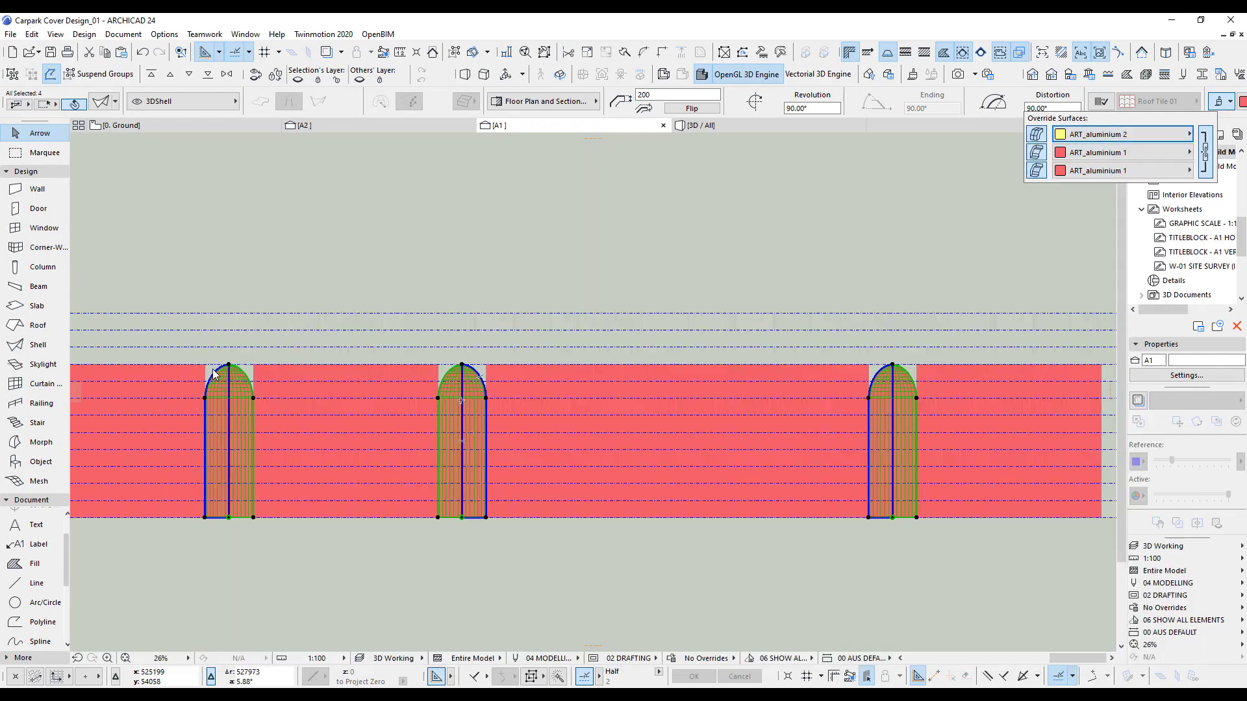
pyautogui.click(626, 232)
pyautogui.scroll(-3, 709, 439)
pyautogui.moveTo(566, 558); pyautogui.dragTo(695, 548, button='middle')
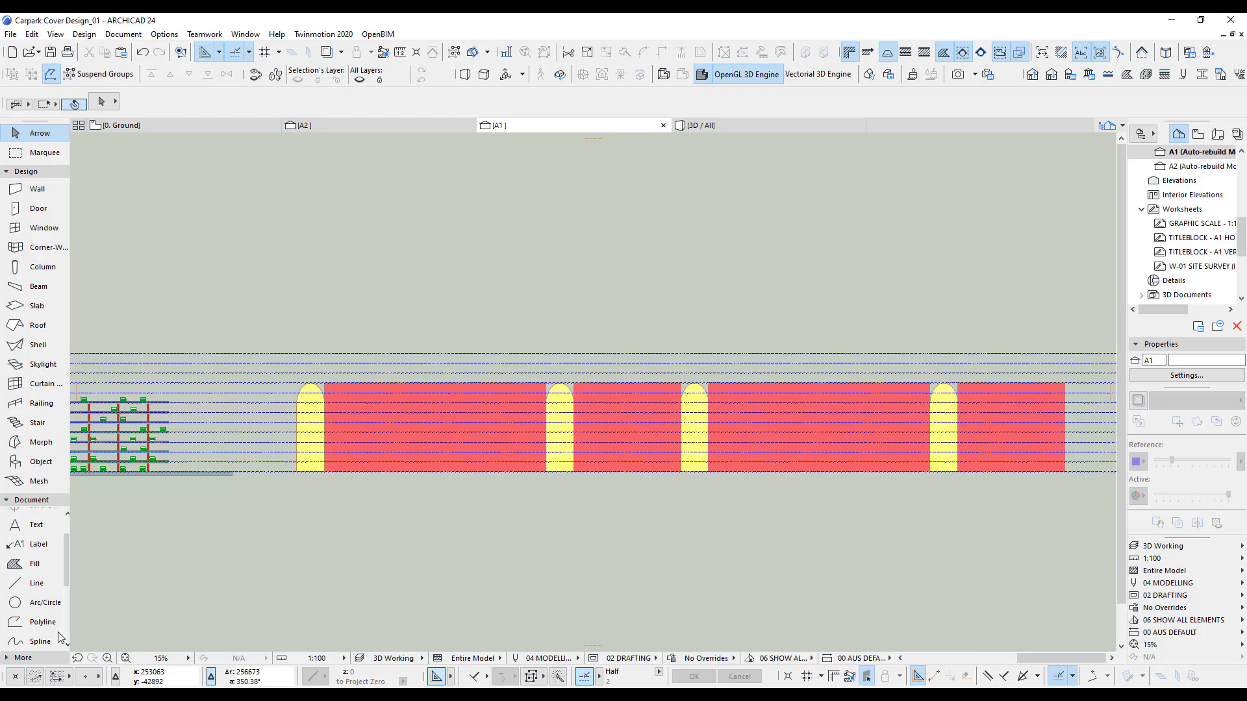
# Step: Activate the Spline tool and examine the flowing ribbons in the facade reference photo on the Ground floor plan
pyautogui.click(41, 641)
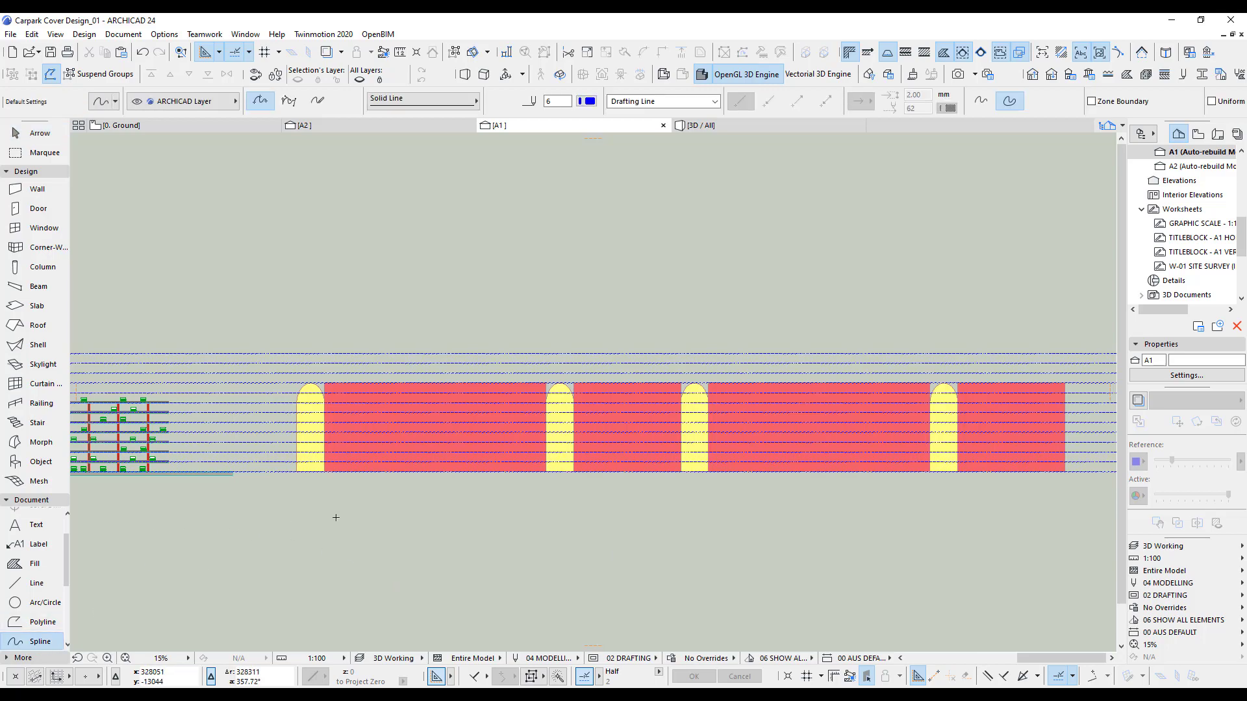
pyautogui.scroll(2, 334, 518)
pyautogui.moveTo(334, 518); pyautogui.dragTo(767, 507, button='middle')
pyautogui.scroll(-4, 257, 483)
pyautogui.scroll(-3, 469, 514)
pyautogui.press('F2')
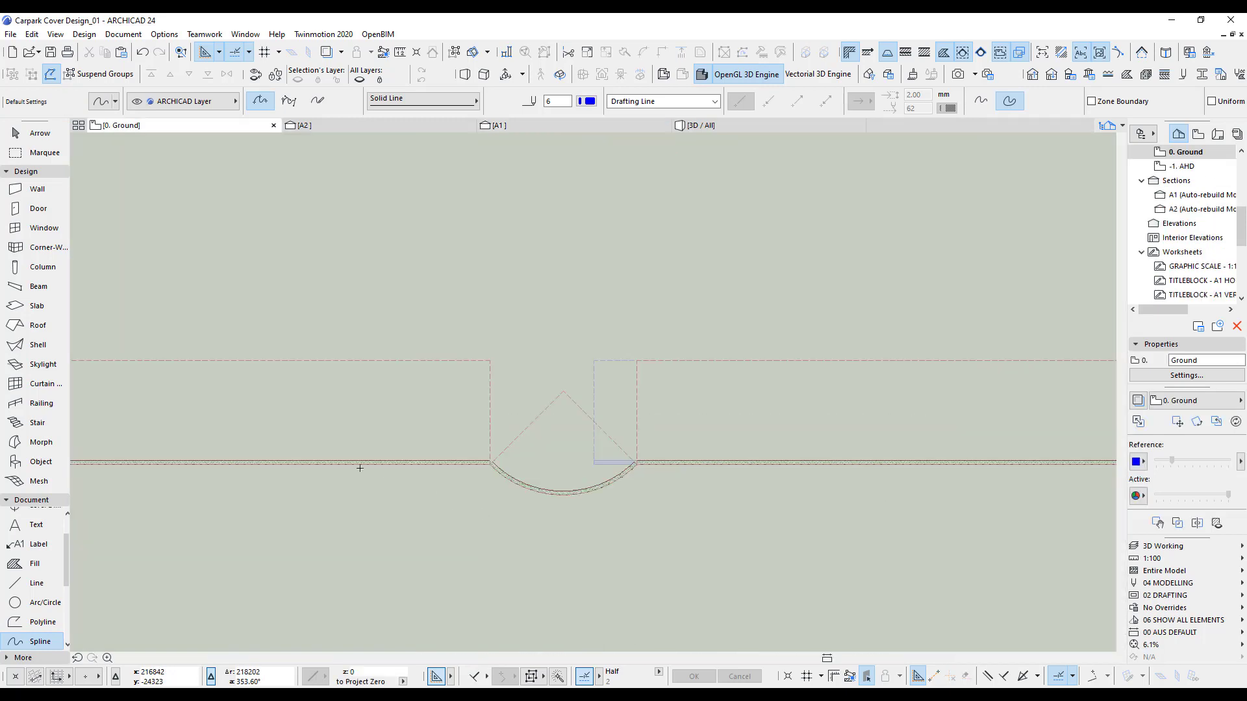
pyautogui.scroll(-8, 334, 486)
pyautogui.moveTo(468, 486); pyautogui.dragTo(946, 471, button='middle')
pyautogui.moveTo(376, 459); pyautogui.dragTo(752, 455, button='middle')
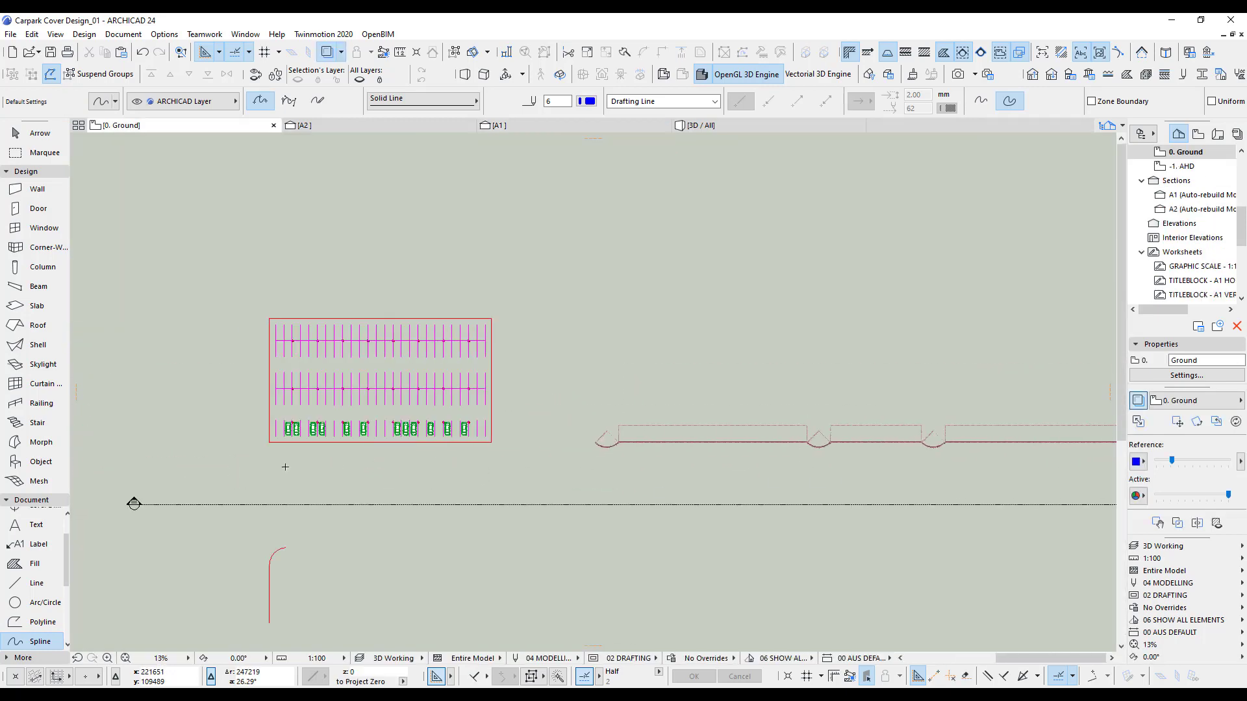
pyautogui.moveTo(285, 467); pyautogui.dragTo(759, 467, button='middle')
pyautogui.moveTo(383, 468); pyautogui.dragTo(709, 454, button='middle')
pyautogui.scroll(5, 389, 486)
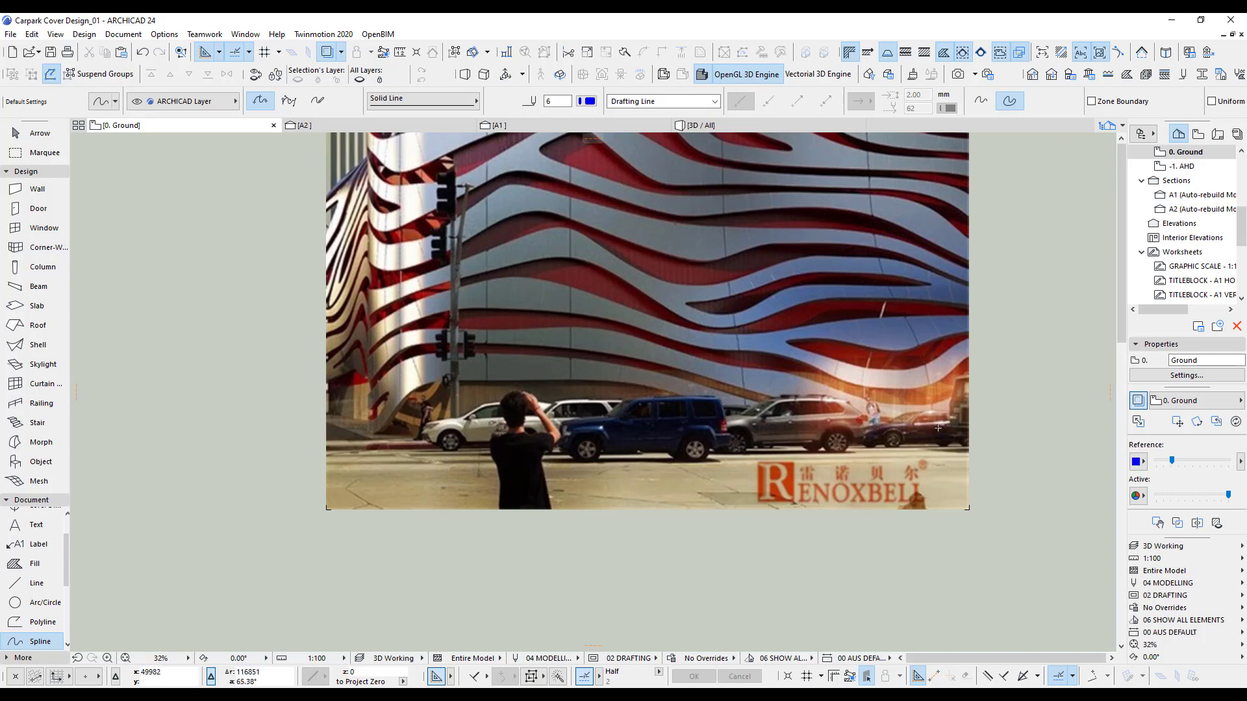
pyautogui.scroll(-4, 795, 433)
pyautogui.moveTo(675, 465); pyautogui.dragTo(206, 491, button='middle')
pyautogui.moveTo(568, 467); pyautogui.dragTo(190, 468, button='middle')
pyautogui.scroll(-3, 698, 452)
pyautogui.moveTo(885, 447); pyautogui.dragTo(707, 486, button='middle')
# Step: In section A1, start a closed wavy spline below the first corner shell, undulating across the Ground line along the first straight shell
pyautogui.click(495, 128)
pyautogui.scroll(-5, 502, 486)
pyautogui.scroll(3, 342, 509)
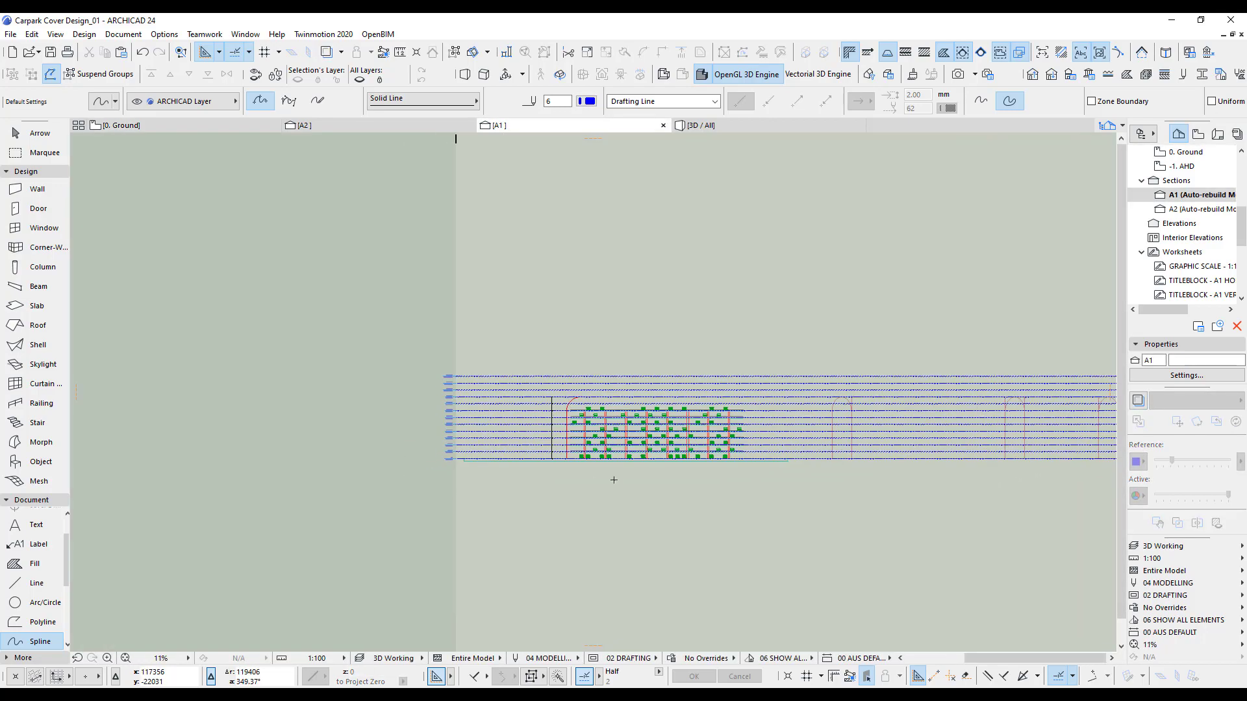
pyautogui.moveTo(1066, 505); pyautogui.dragTo(418, 467, button='middle')
pyautogui.scroll(2, 512, 453)
pyautogui.moveTo(512, 453); pyautogui.dragTo(883, 477, button='middle')
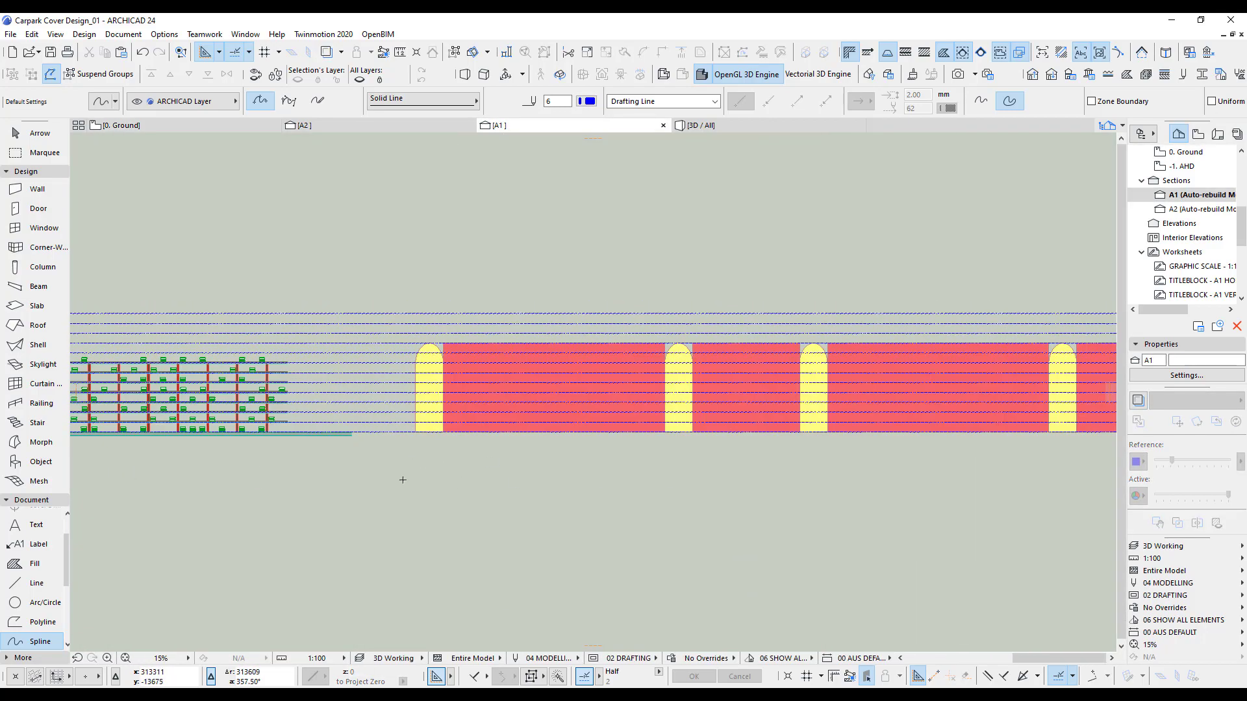
pyautogui.click(402, 480)
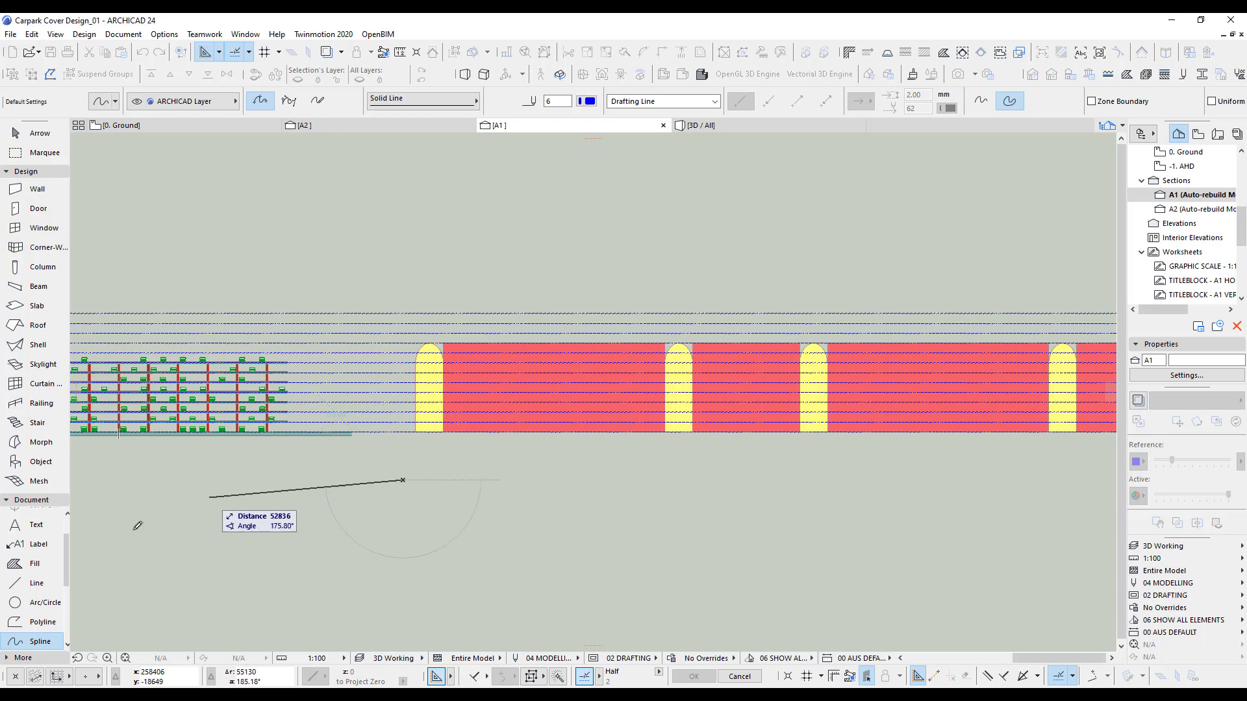
pyautogui.scroll(4, 405, 481)
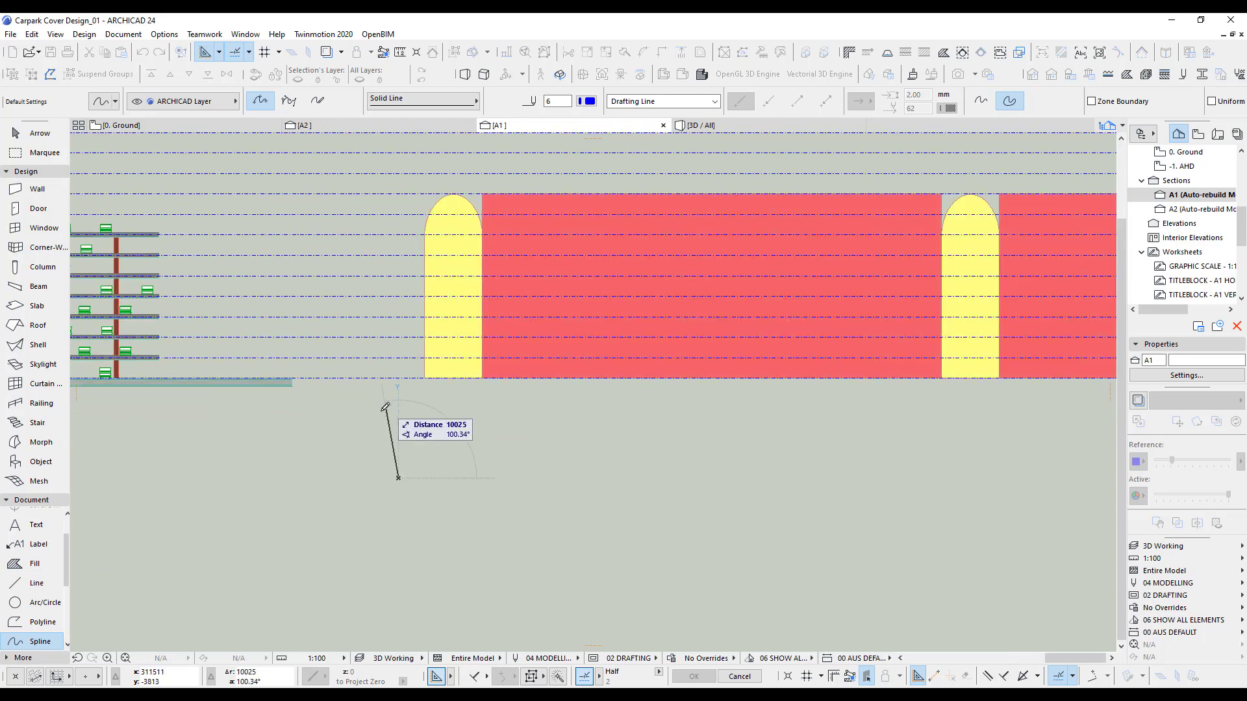
pyautogui.click(379, 408)
pyautogui.click(384, 373)
pyautogui.click(431, 367)
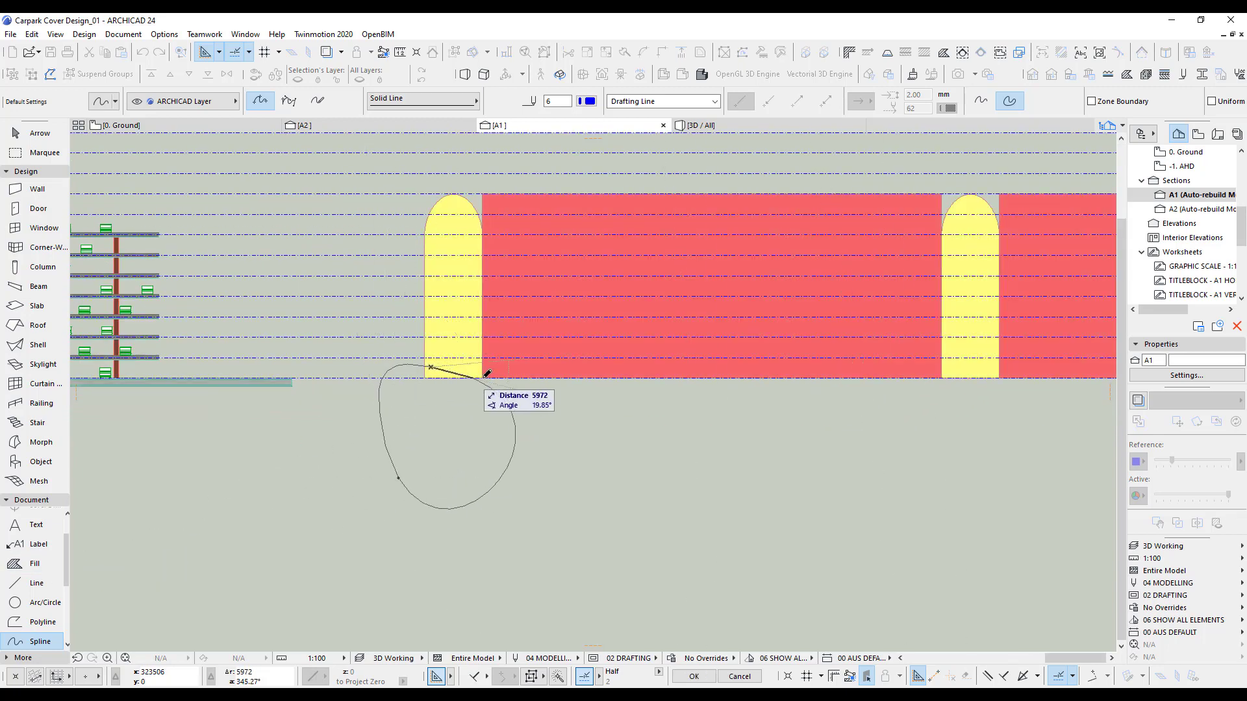
pyautogui.click(589, 398)
pyautogui.click(672, 374)
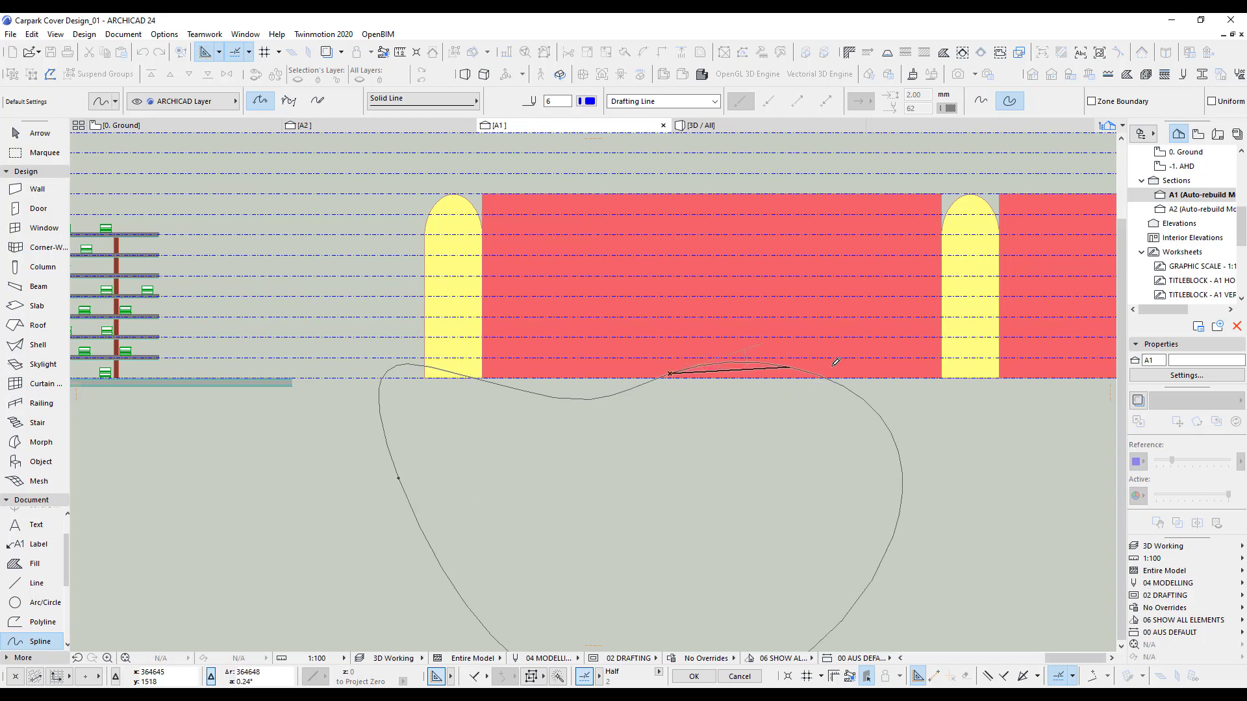
pyautogui.click(773, 367)
# Step: Continue the spline's waves along the base of the remaining shells and finish it just beyond the end of the row
pyautogui.moveTo(790, 364); pyautogui.dragTo(342, 376, button='middle')
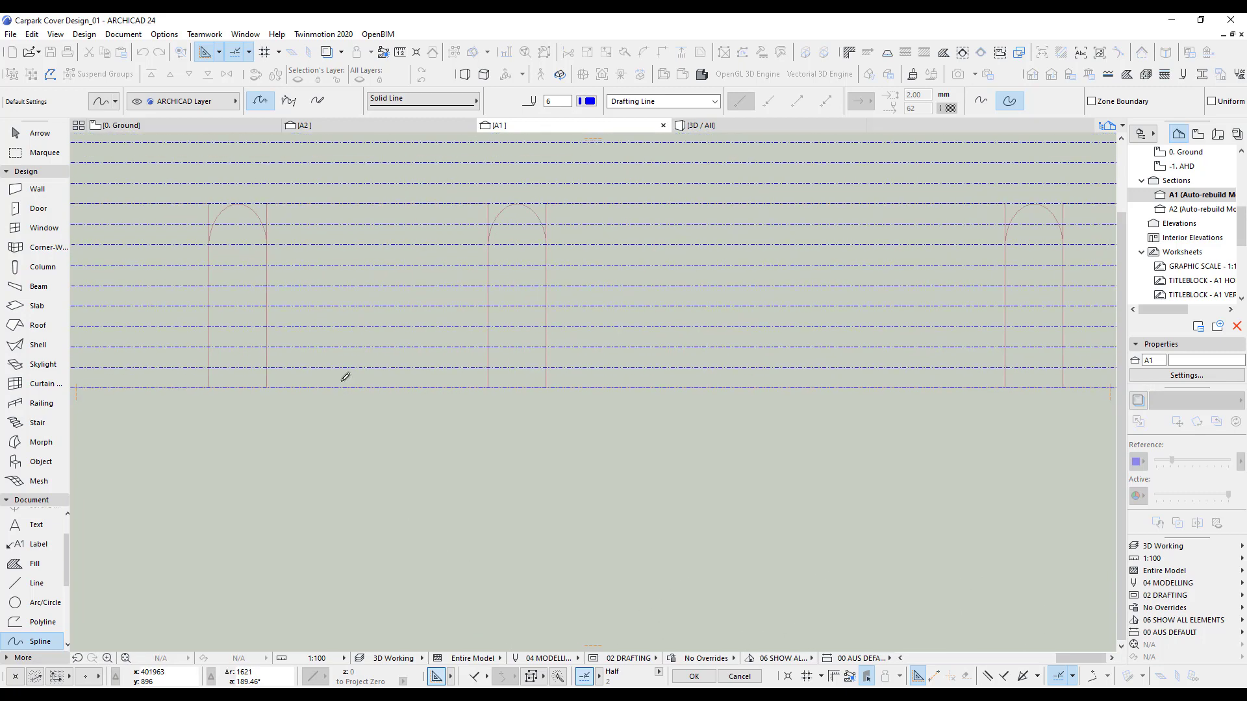
pyautogui.click(489, 367)
pyautogui.click(640, 368)
pyautogui.click(765, 406)
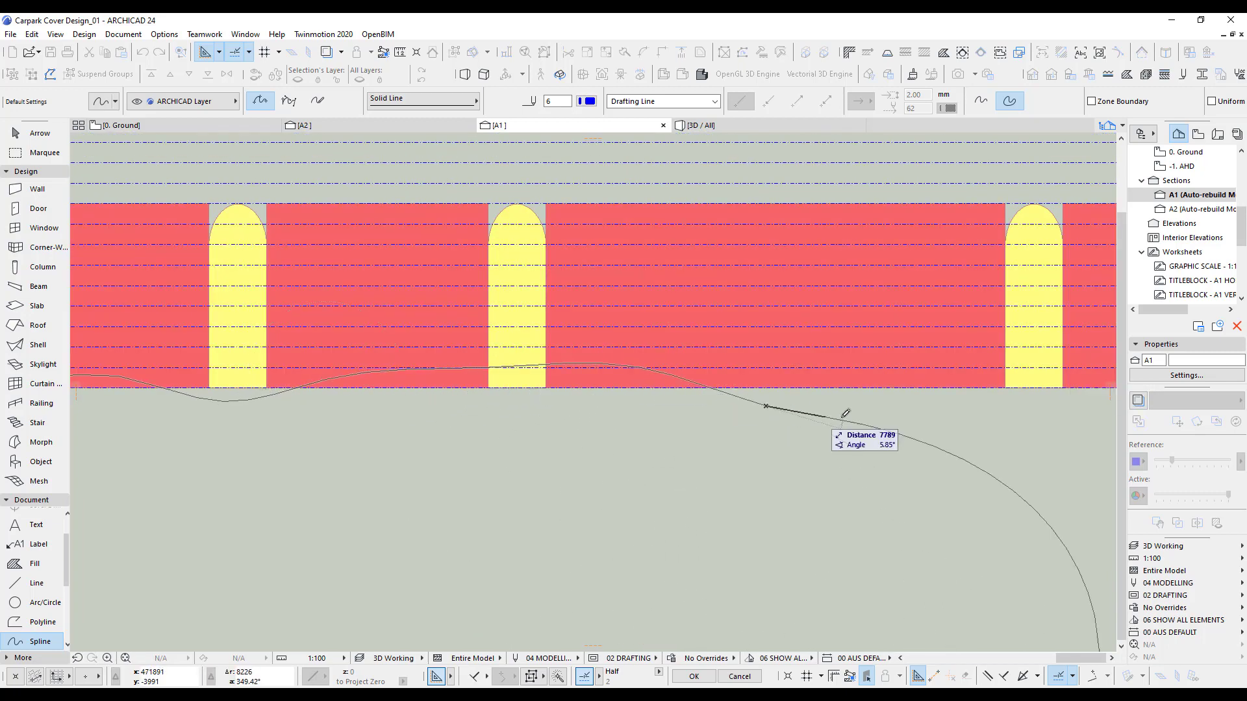
pyautogui.click(855, 418)
pyautogui.click(1086, 372)
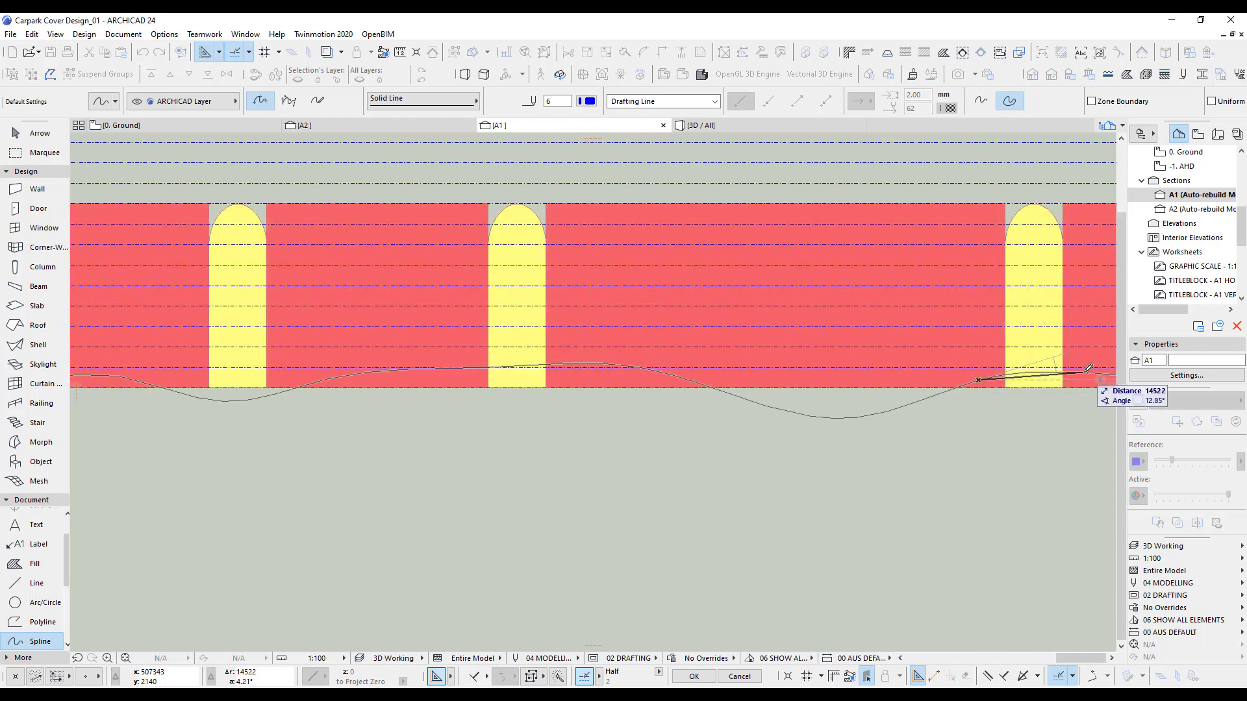
pyautogui.moveTo(1102, 391); pyautogui.dragTo(473, 459, button='middle')
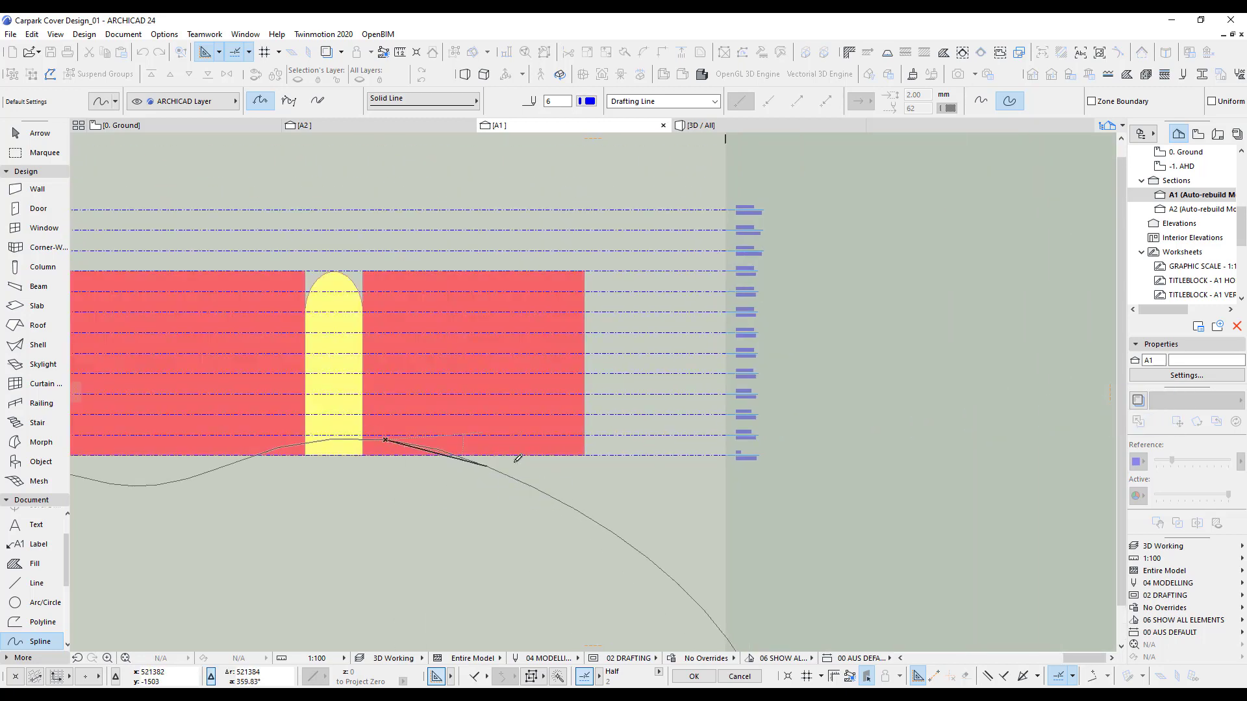
pyautogui.click(486, 466)
pyautogui.click(533, 455)
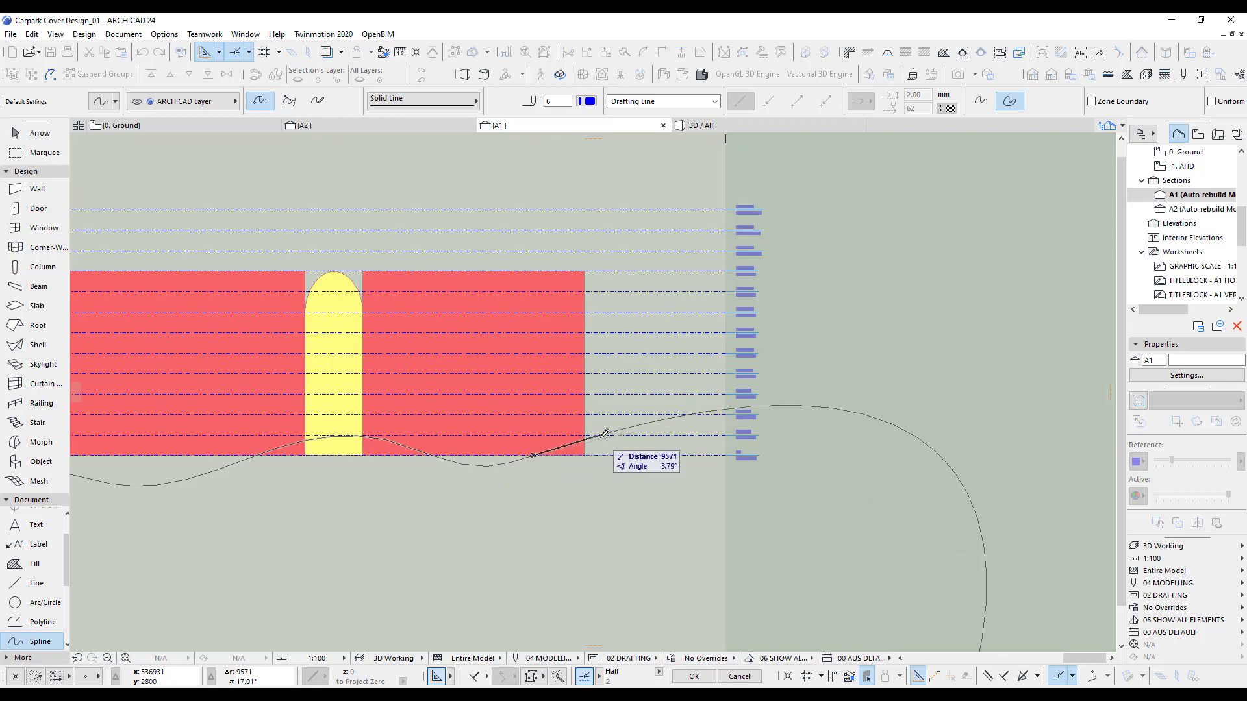
pyautogui.doubleClick(605, 433)
# Step: Convert the spline to a Bézier curve and raise its trough node below the last straight shell onto the Ground line
pyautogui.scroll(-6, 632, 493)
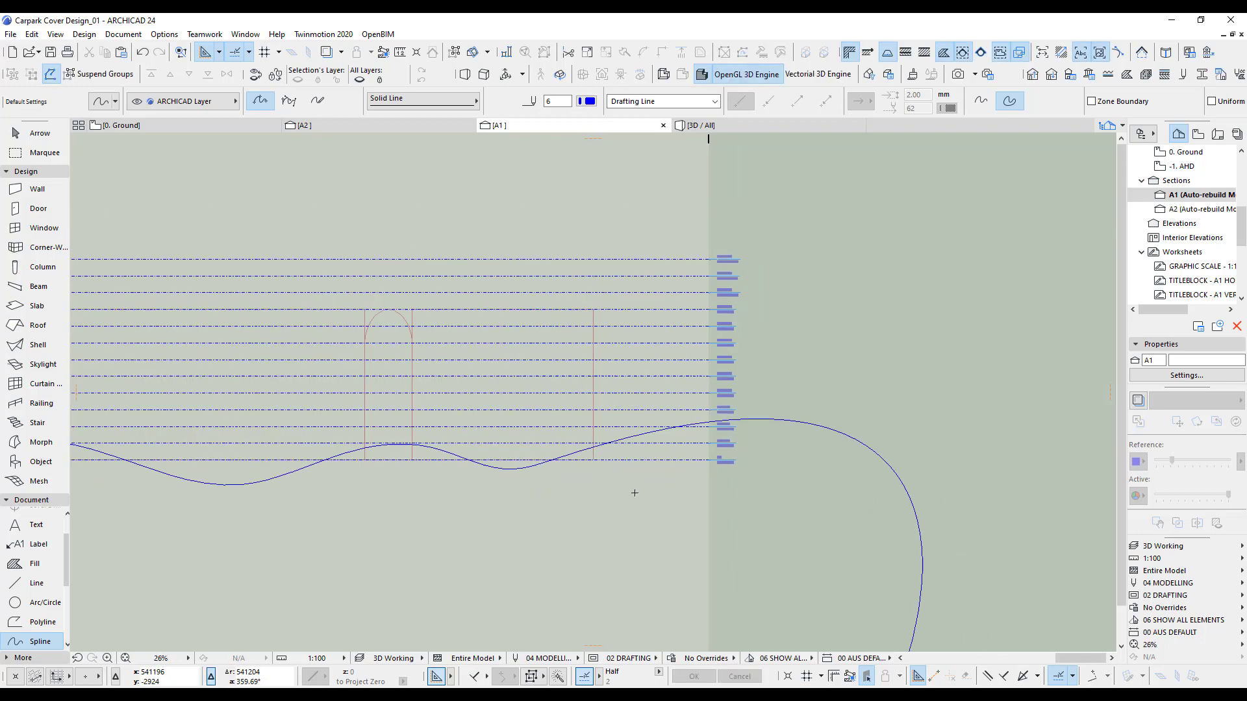
pyautogui.scroll(6, 656, 513)
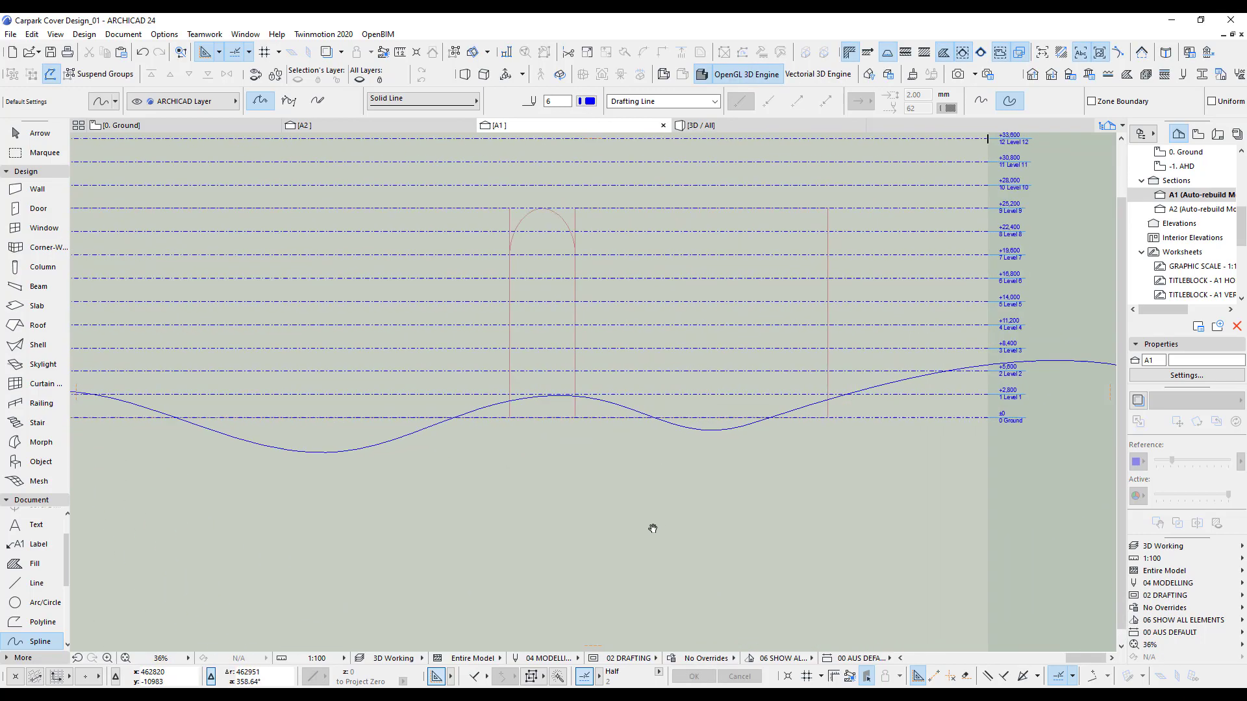
pyautogui.click(655, 473)
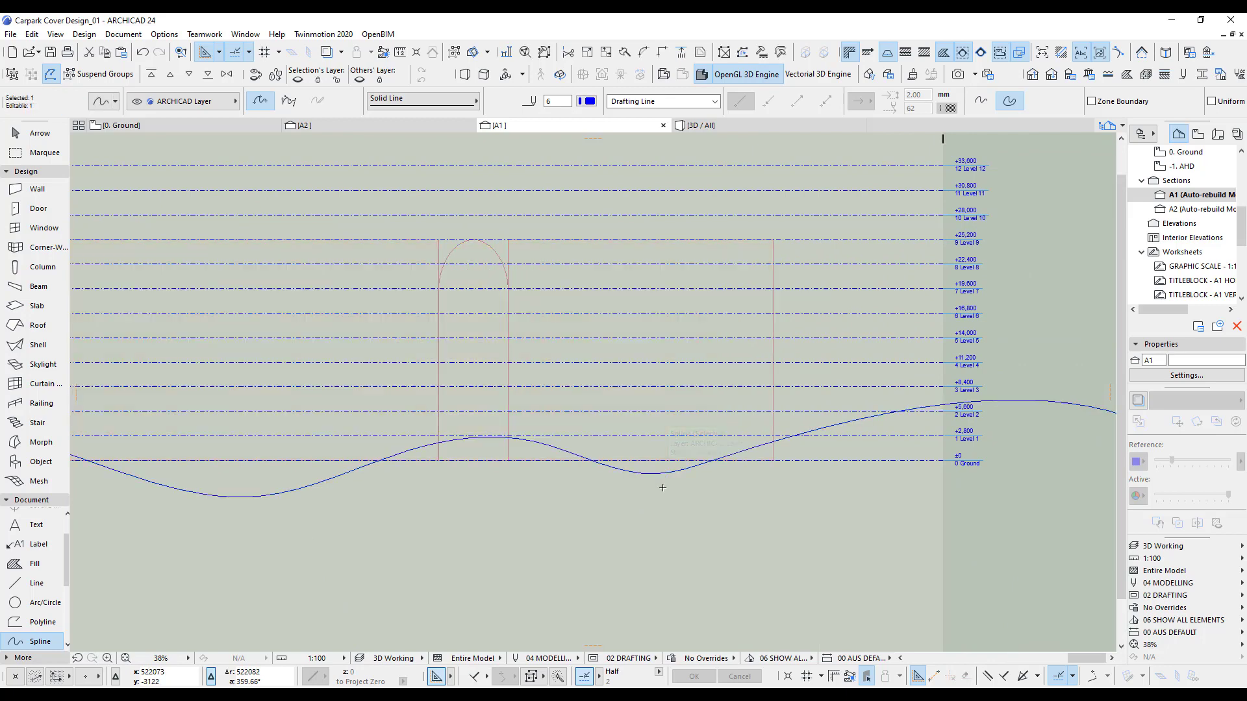
pyautogui.scroll(3, 657, 474)
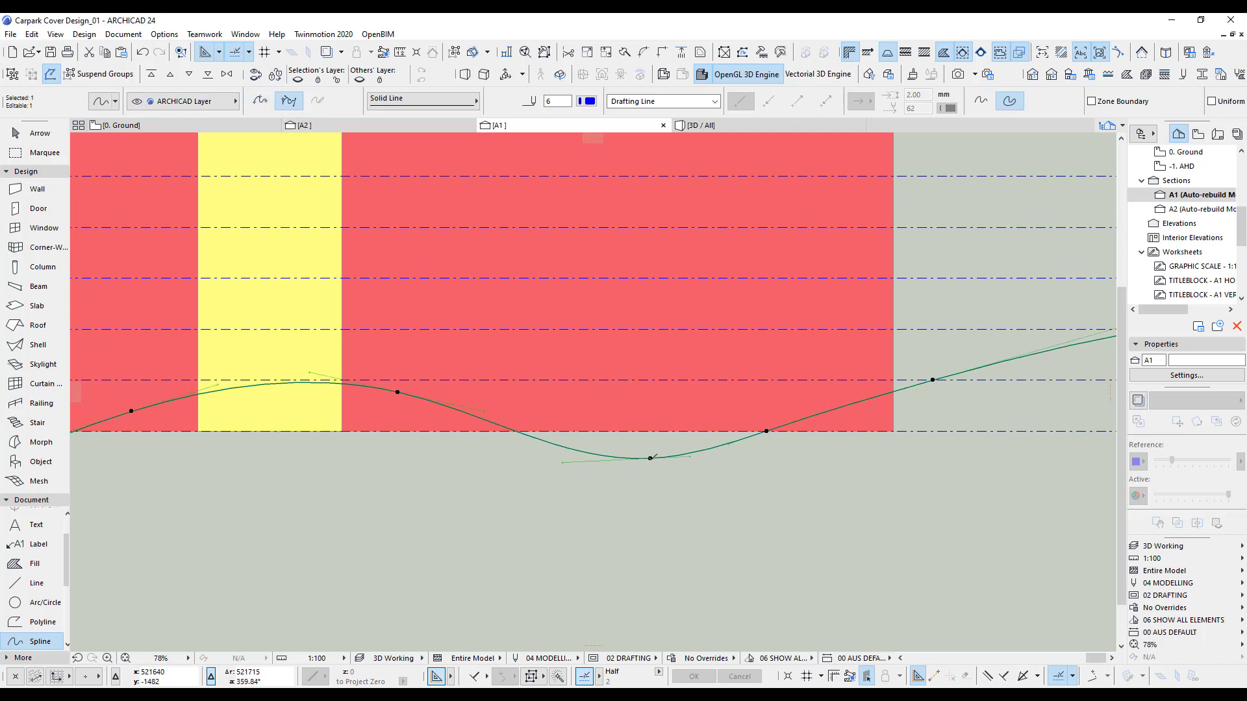
pyautogui.click(651, 459)
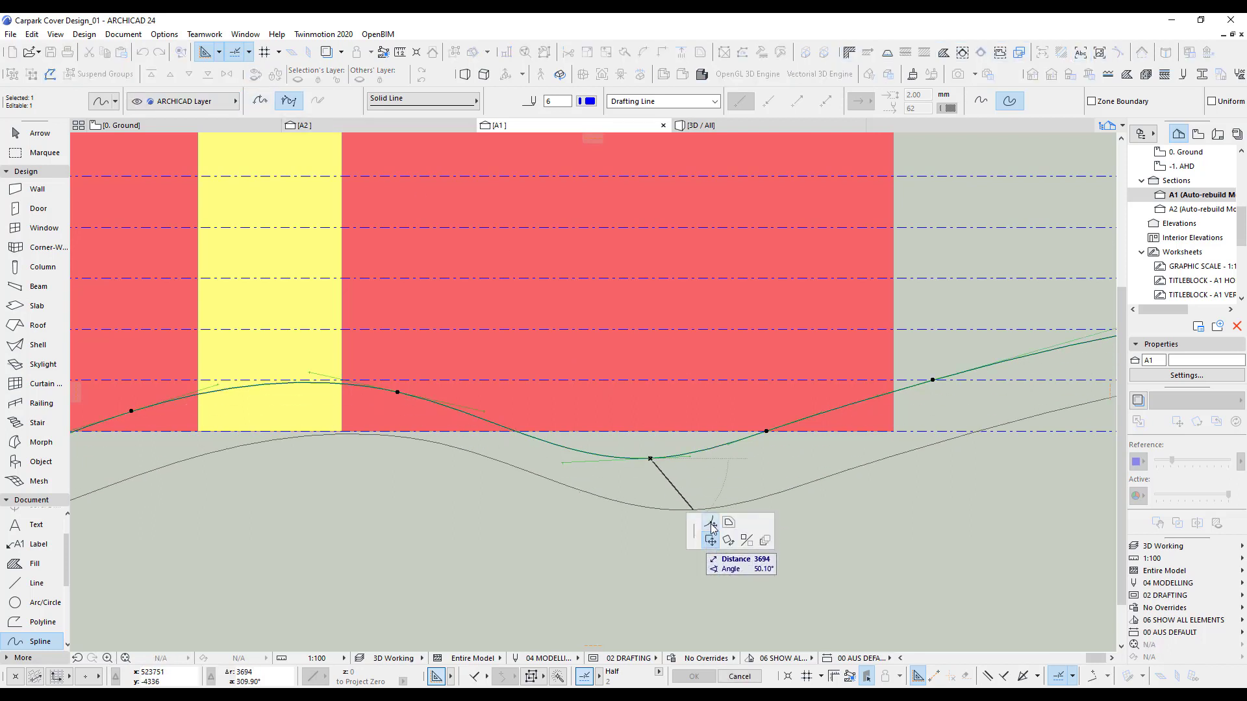
pyautogui.click(650, 431)
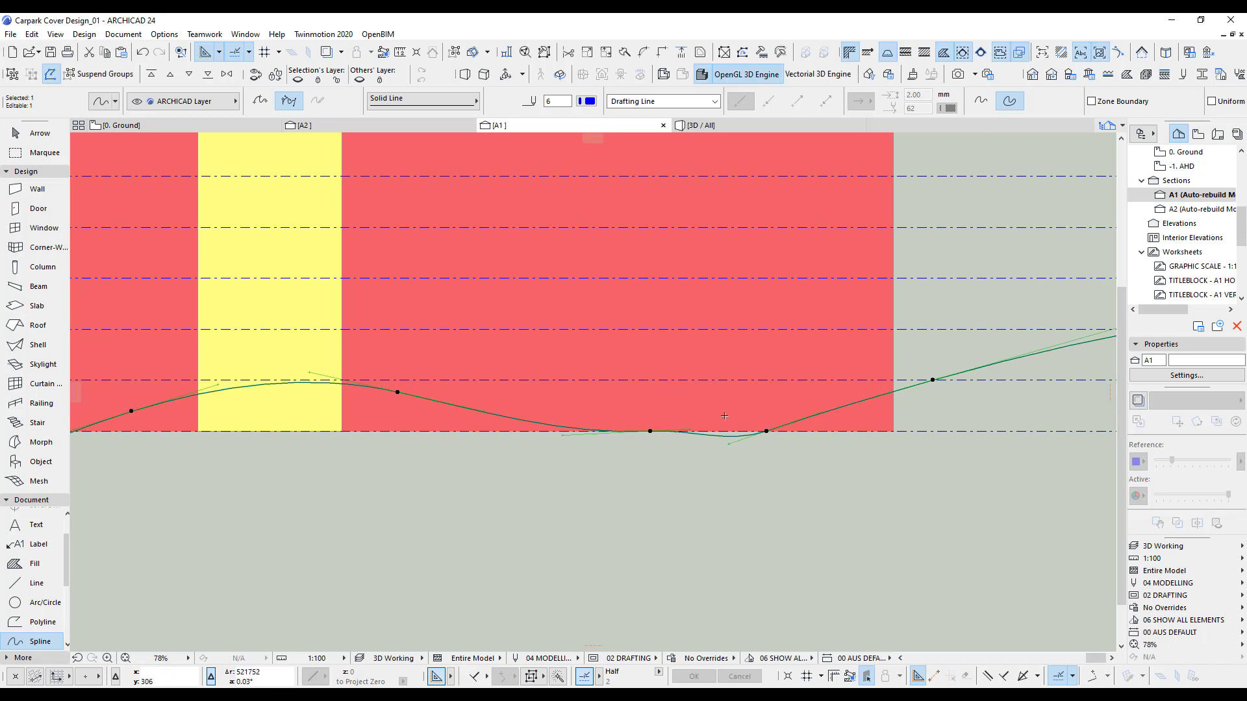
# Step: Move the spline node near the last shell's outer end up between Ground and Level 1, and bring its outer tangent nearly horizontal
pyautogui.click(767, 430)
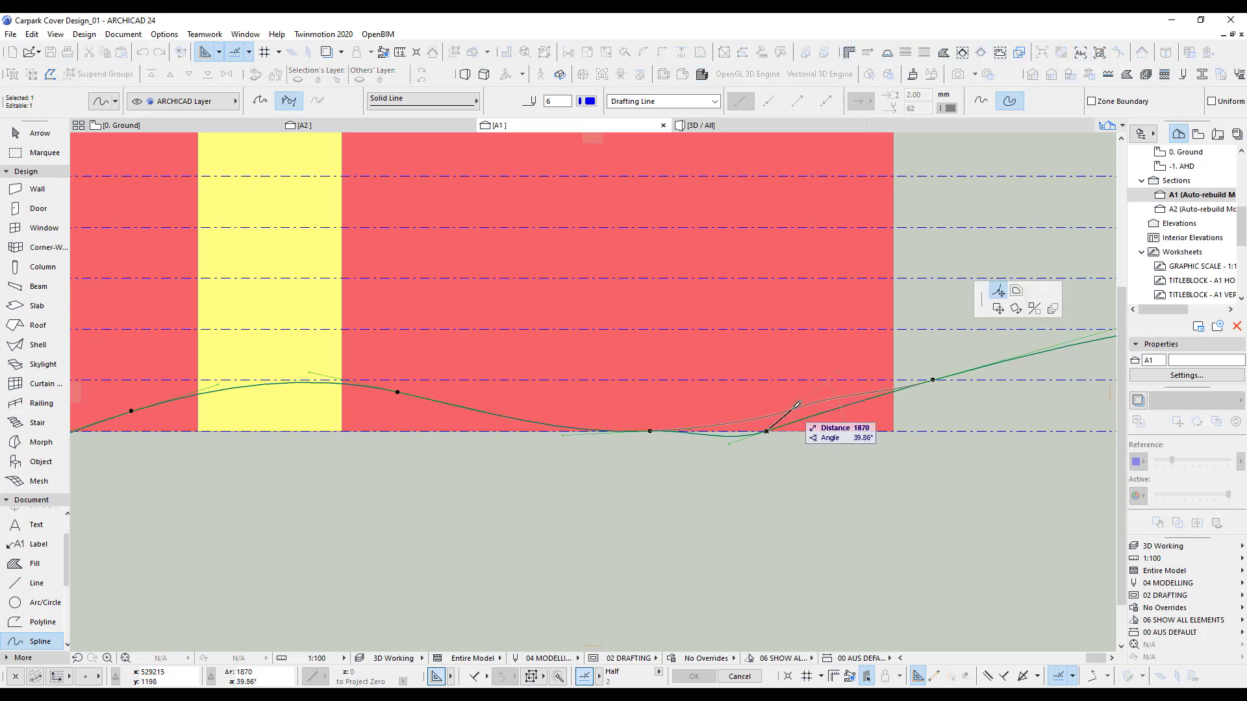
pyautogui.click(791, 408)
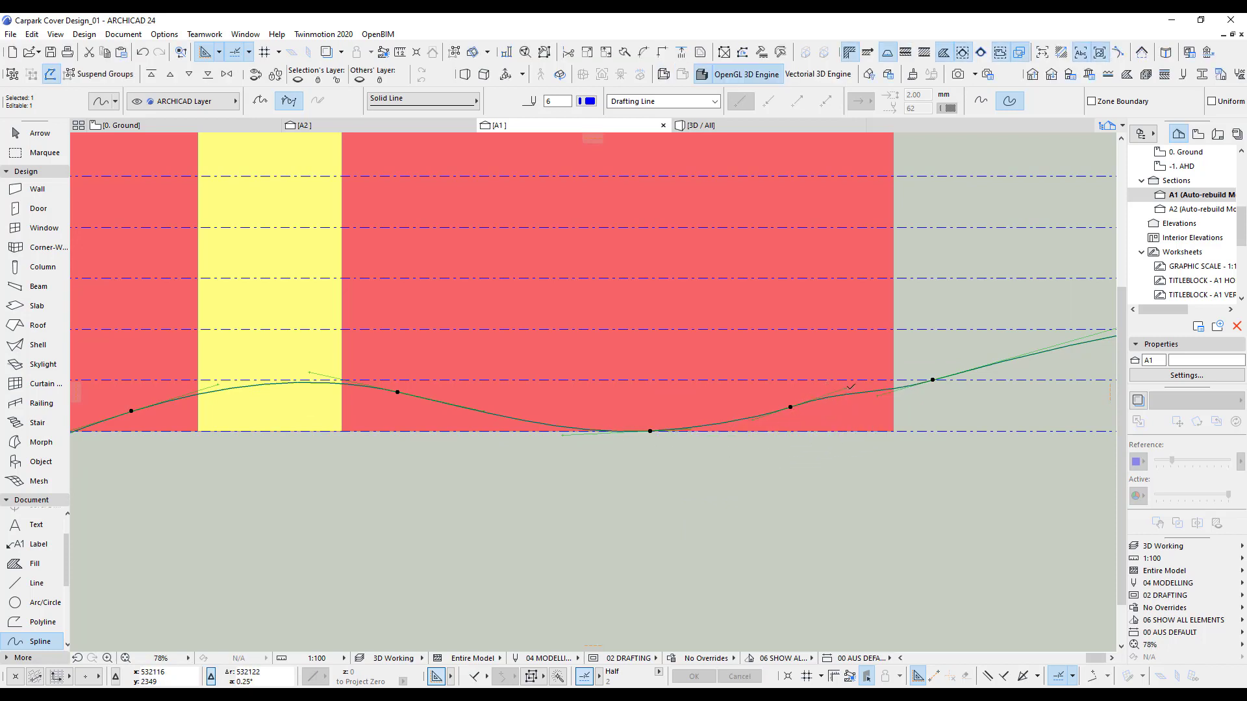
pyautogui.click(845, 388)
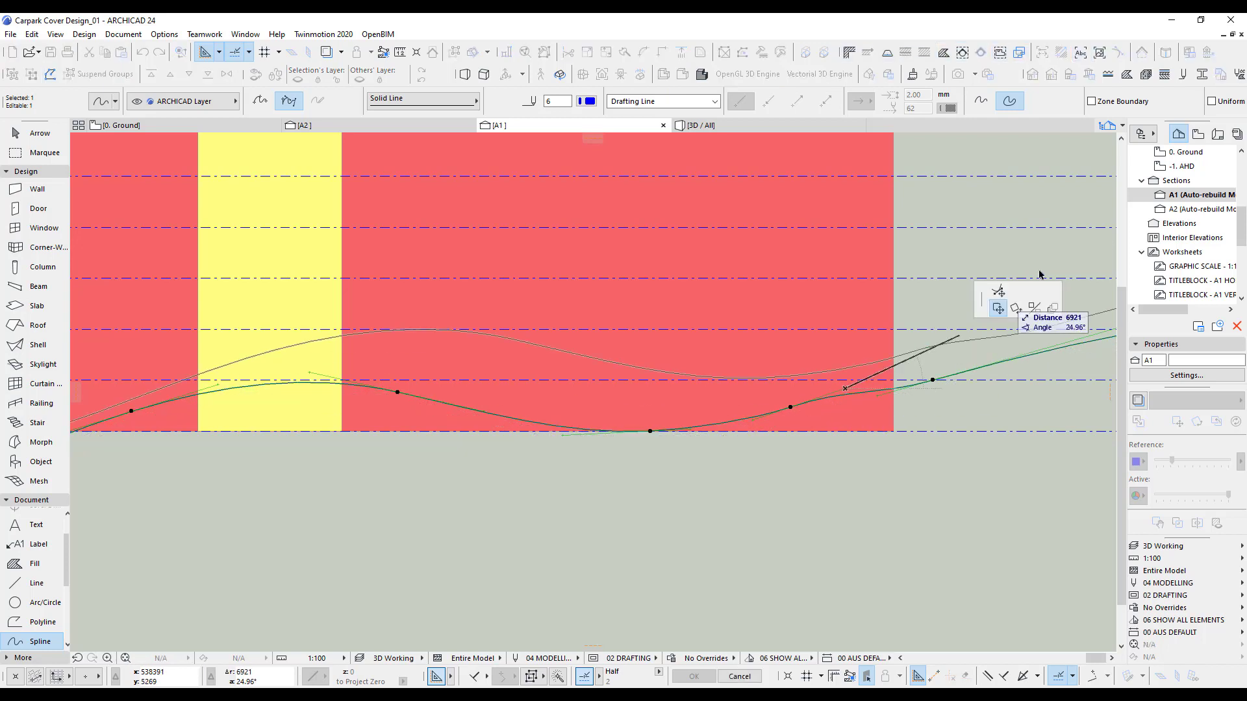
pyautogui.click(1000, 291)
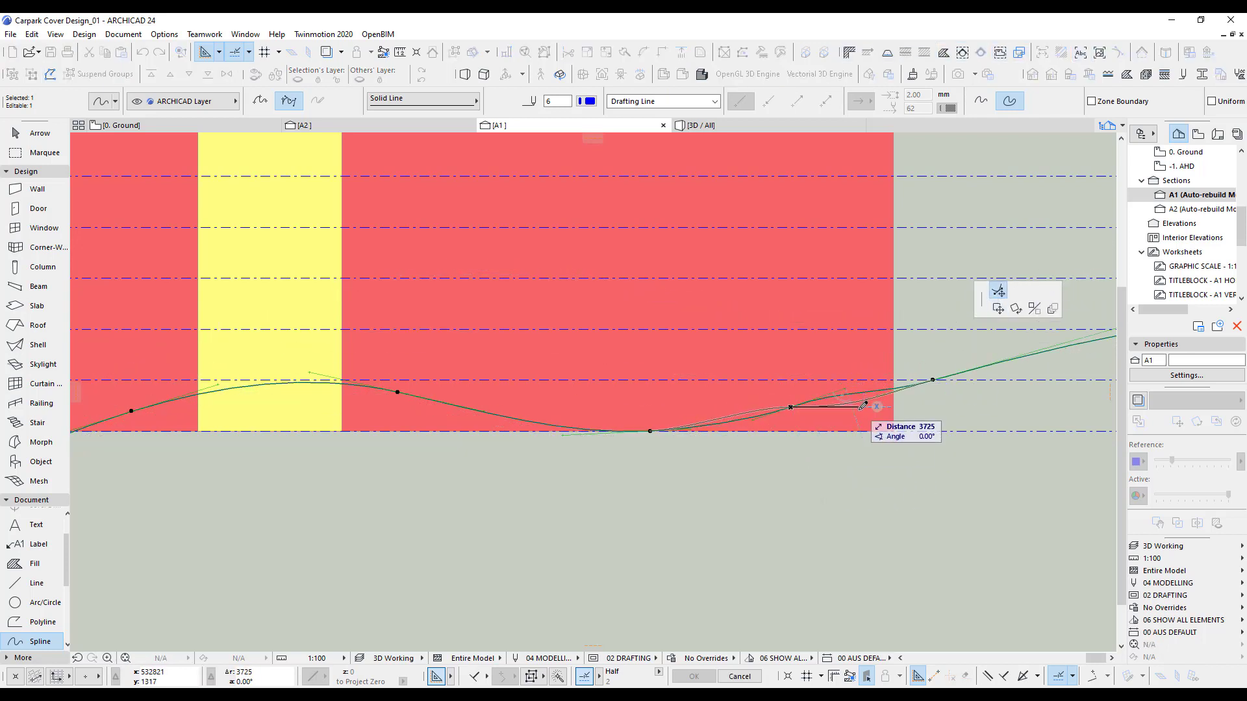
pyautogui.click(869, 412)
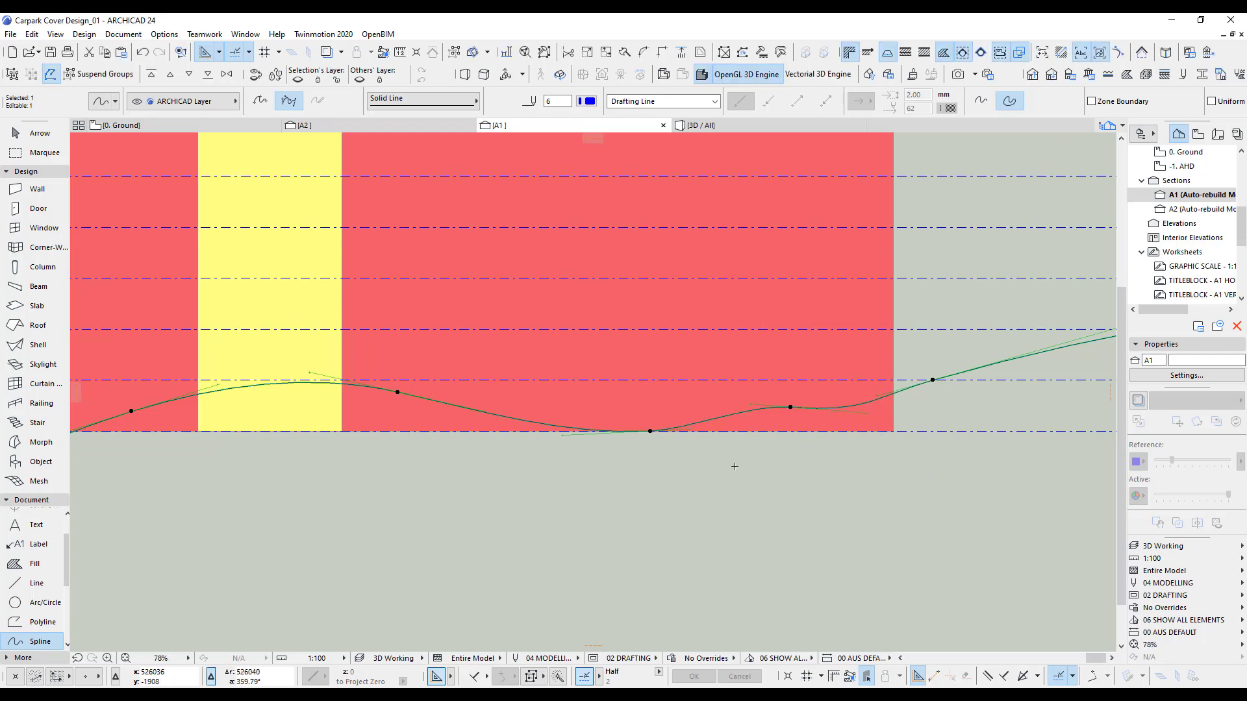
# Step: Raise the spline's trough node below the third straight shell onto the Ground line and level its tangent
pyautogui.moveTo(779, 474); pyautogui.dragTo(863, 477, button='middle')
pyautogui.moveTo(521, 478); pyautogui.dragTo(880, 464, button='middle')
pyautogui.moveTo(656, 468); pyautogui.dragTo(884, 467, button='middle')
pyautogui.click(496, 495)
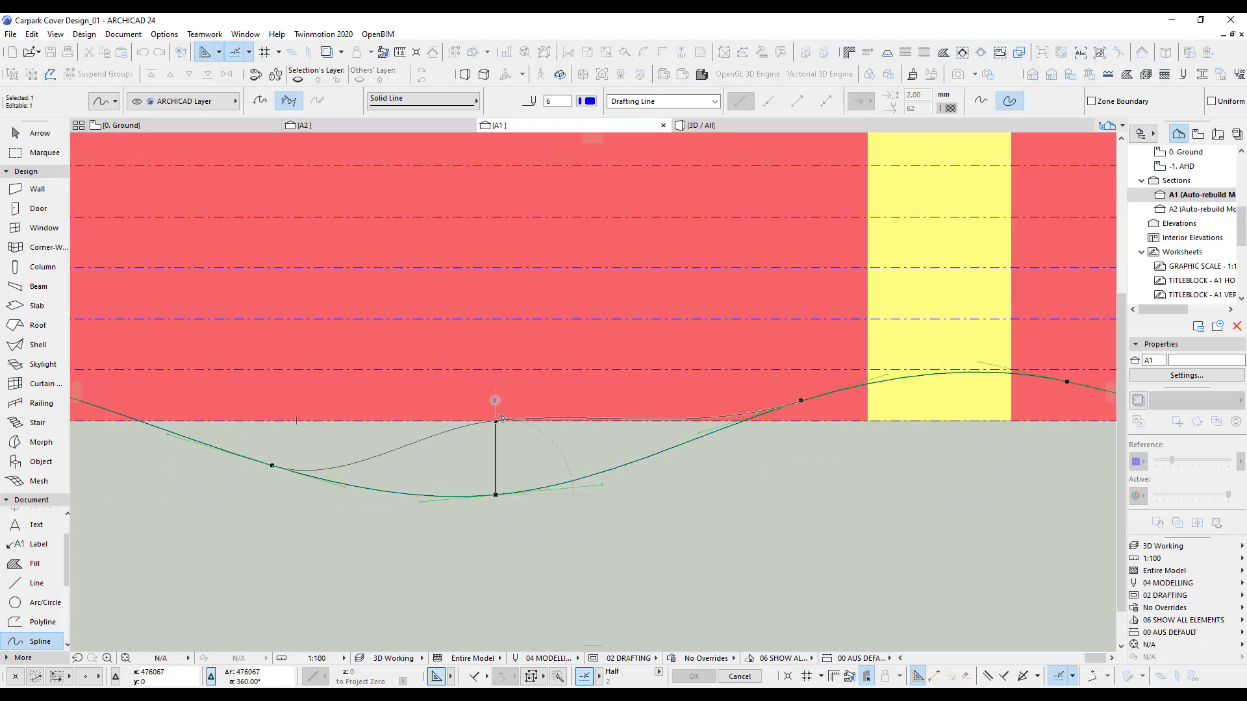
pyautogui.click(497, 420)
pyautogui.scroll(3, 722, 422)
pyautogui.click(722, 428)
pyautogui.click(722, 425)
pyautogui.scroll(-4, 722, 432)
# Step: Raise the spline's trough node below the first straight shell onto the Ground line and level its tangent
pyautogui.moveTo(533, 468); pyautogui.dragTo(893, 470, button='middle')
pyautogui.click(642, 482)
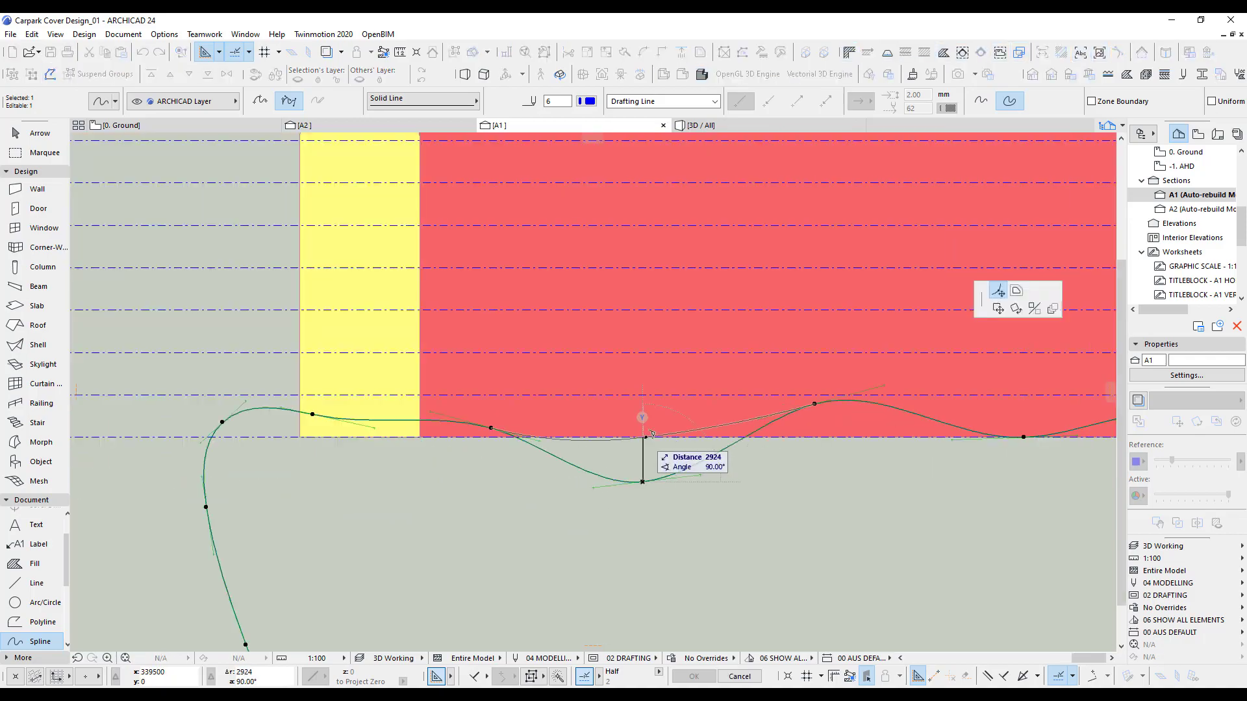
pyautogui.click(644, 437)
pyautogui.scroll(5, 467, 422)
pyautogui.click(377, 437)
pyautogui.scroll(-6, 494, 416)
# Step: Lower the spline node just past the third corner shell onto the Ground line, level its tangent and raise the following crest
pyautogui.click(729, 390)
pyautogui.click(827, 371)
pyautogui.click(746, 317)
pyautogui.click(630, 393)
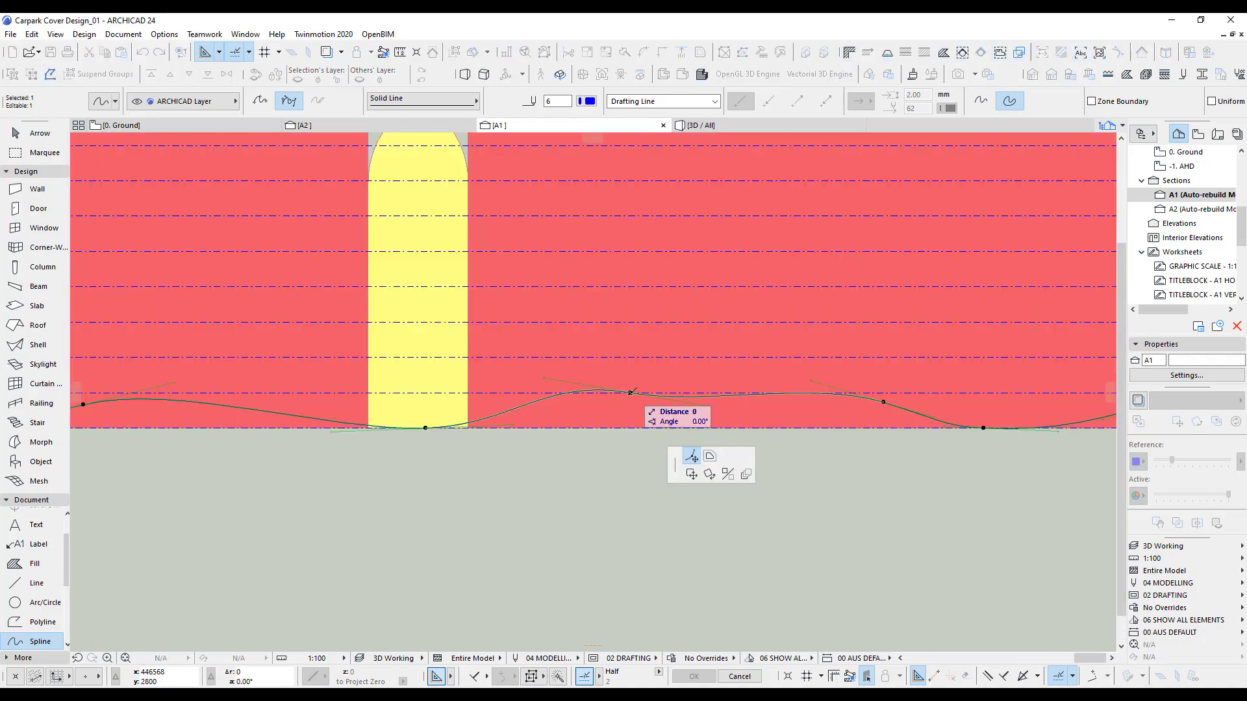
pyautogui.click(685, 428)
pyautogui.scroll(3, 928, 383)
pyautogui.click(509, 462)
pyautogui.click(533, 463)
pyautogui.click(849, 418)
pyautogui.click(849, 387)
pyautogui.scroll(-3, 584, 493)
# Step: Flatten the spline's steep tangent at the base of the third corner shell so the curve stays above the Ground line
pyautogui.moveTo(454, 480); pyautogui.dragTo(645, 482, button='middle')
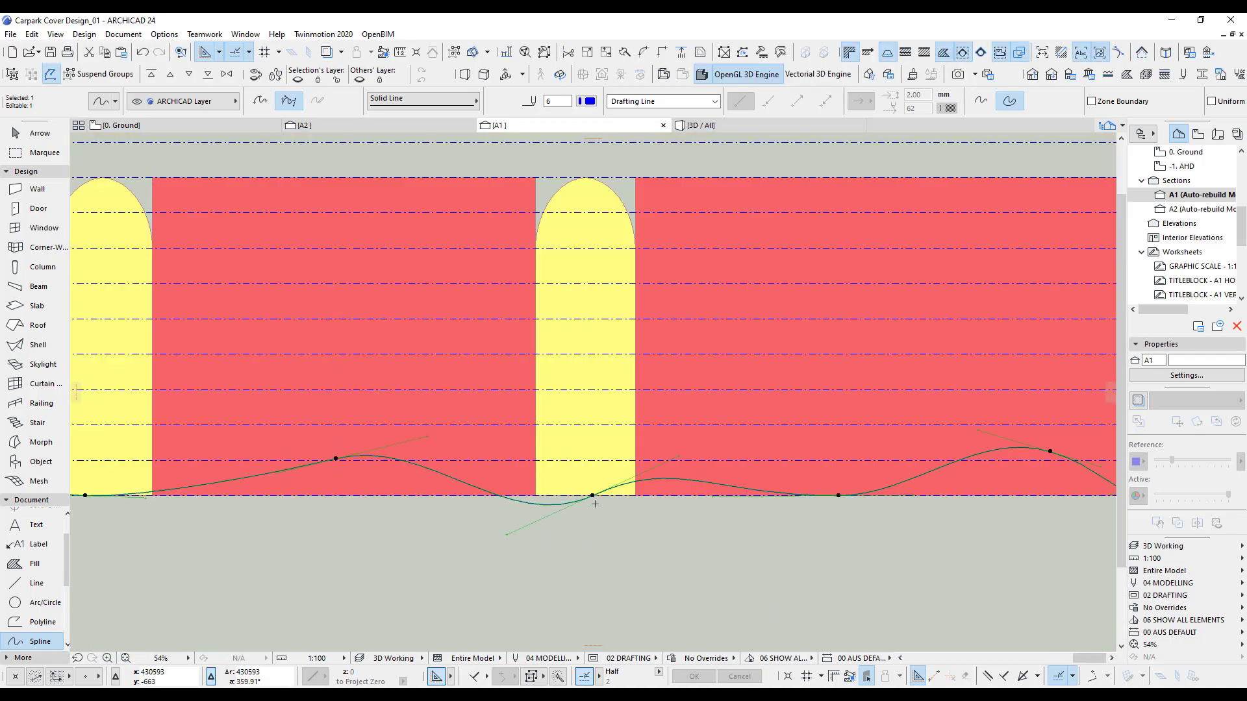
pyautogui.doubleClick(595, 504)
pyautogui.scroll(-5, 643, 497)
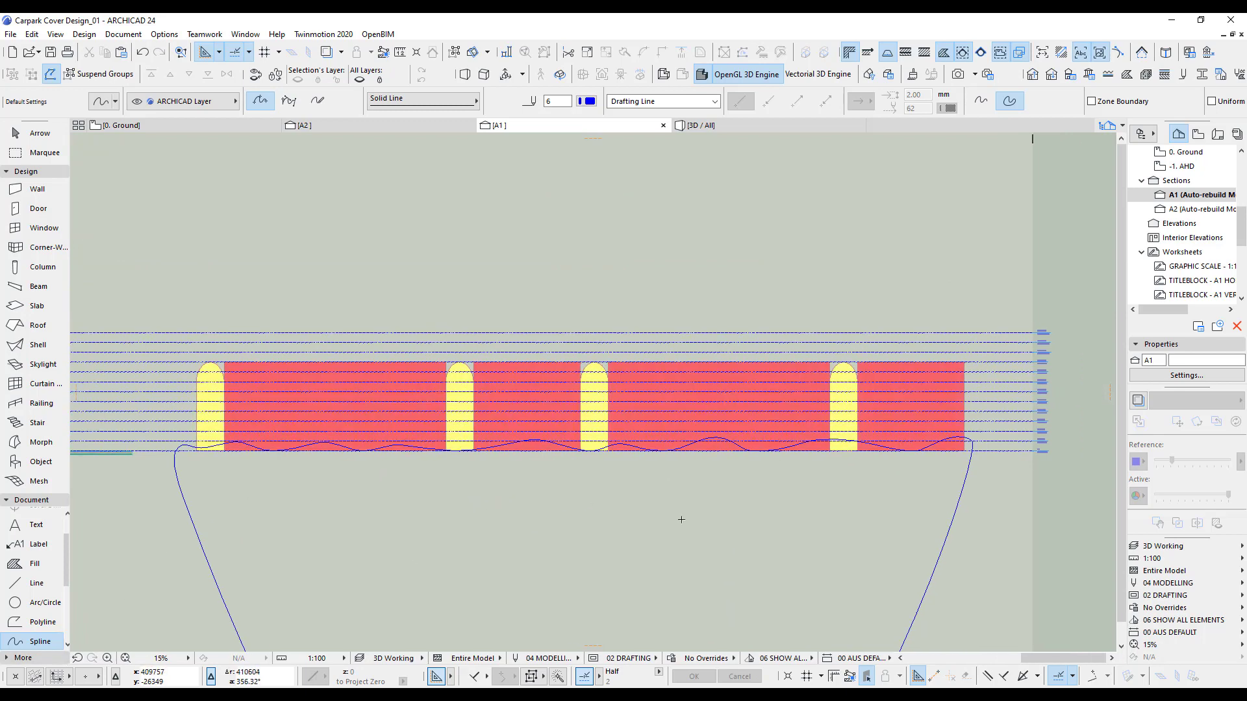
# Step: Start a second closed spline just beyond the last shell above Level 2, undulating back over the last and third straight shells
pyautogui.scroll(3, 938, 428)
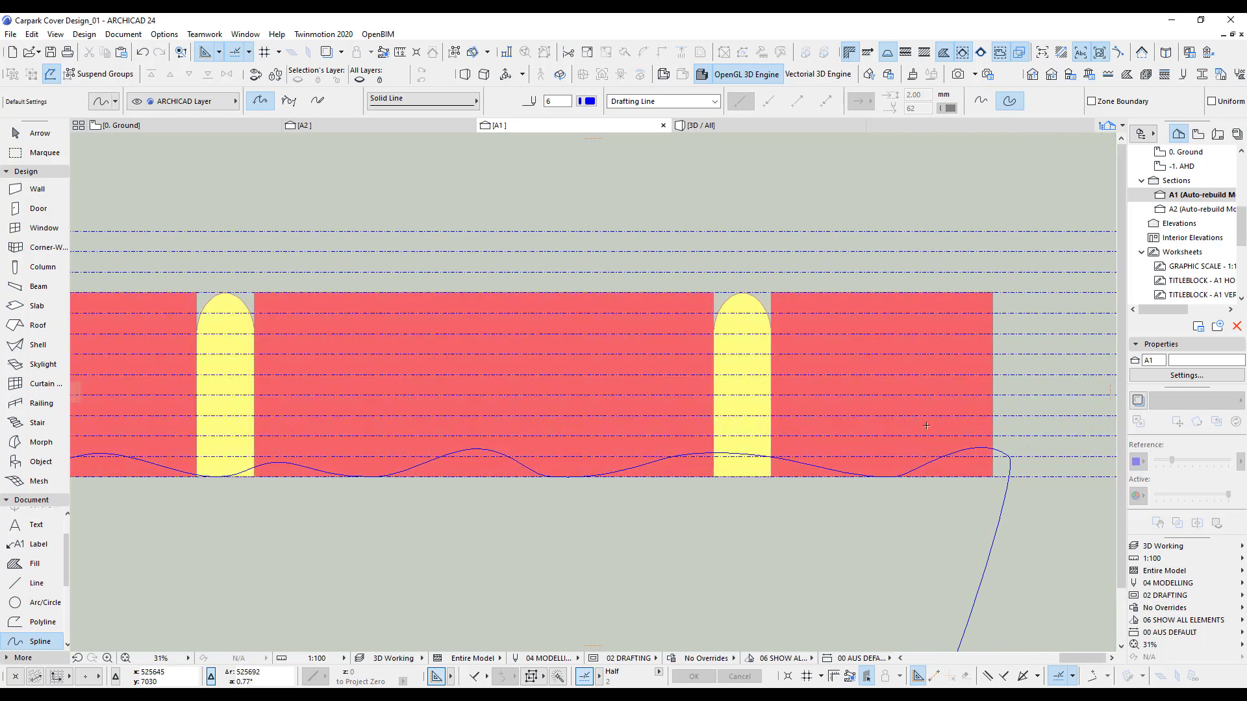
pyautogui.scroll(2, 1005, 438)
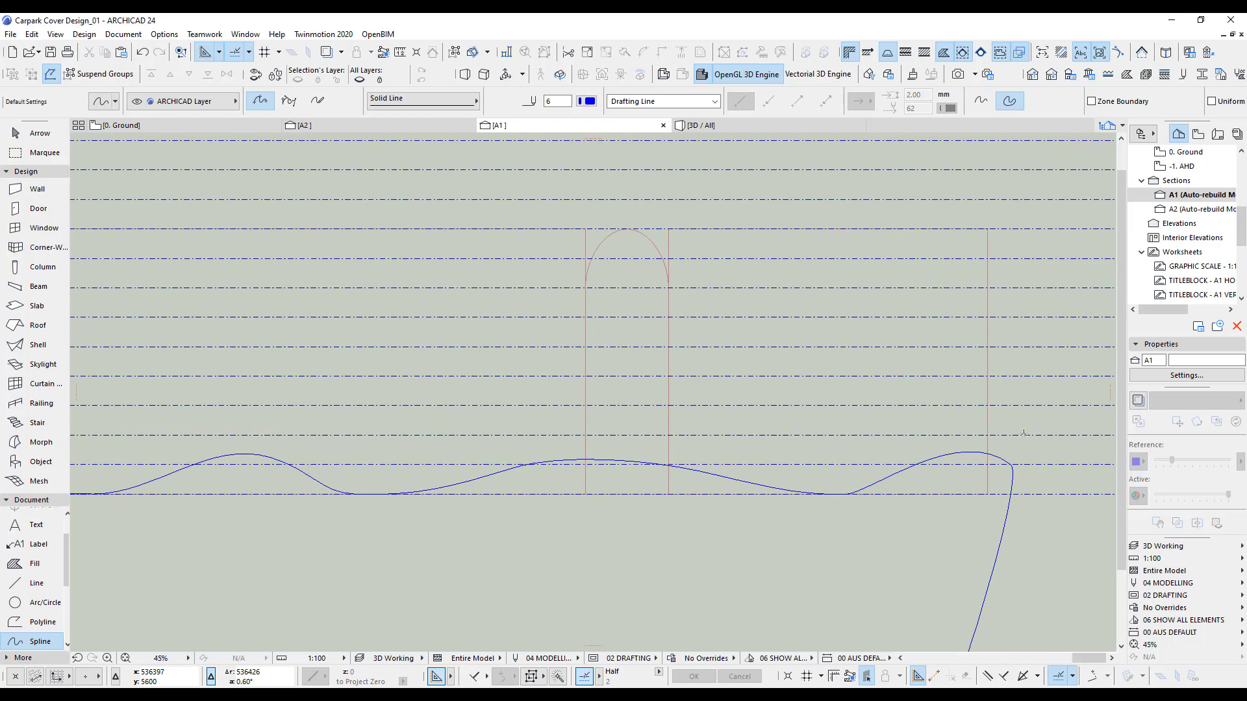
pyautogui.click(1018, 430)
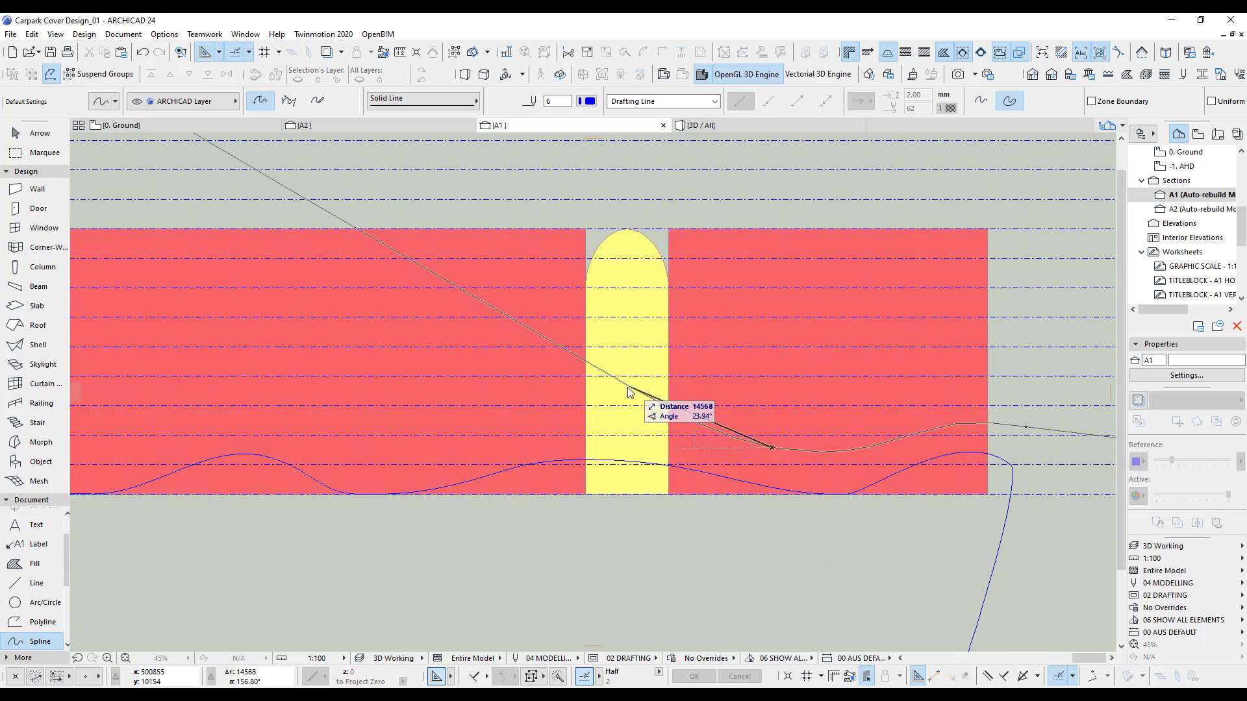
pyautogui.click(607, 383)
pyautogui.click(499, 421)
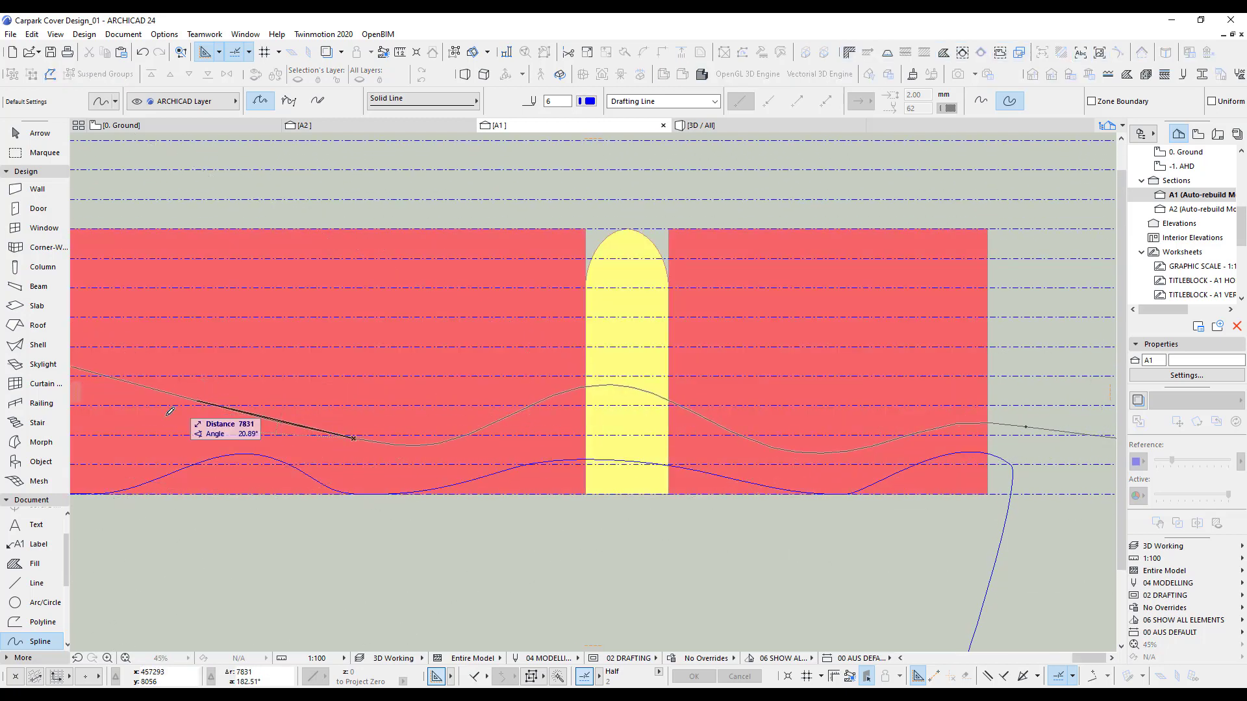
pyautogui.moveTo(181, 437); pyautogui.dragTo(874, 423, button='middle')
pyautogui.click(867, 416)
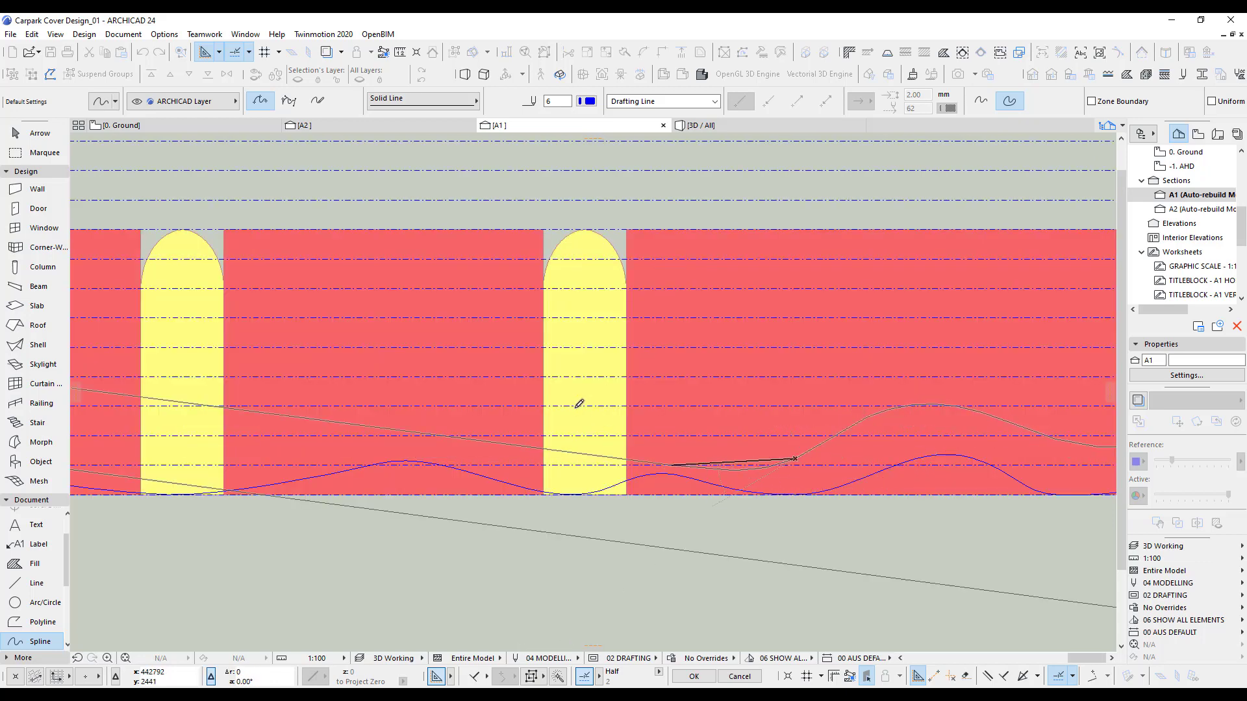
pyautogui.click(613, 436)
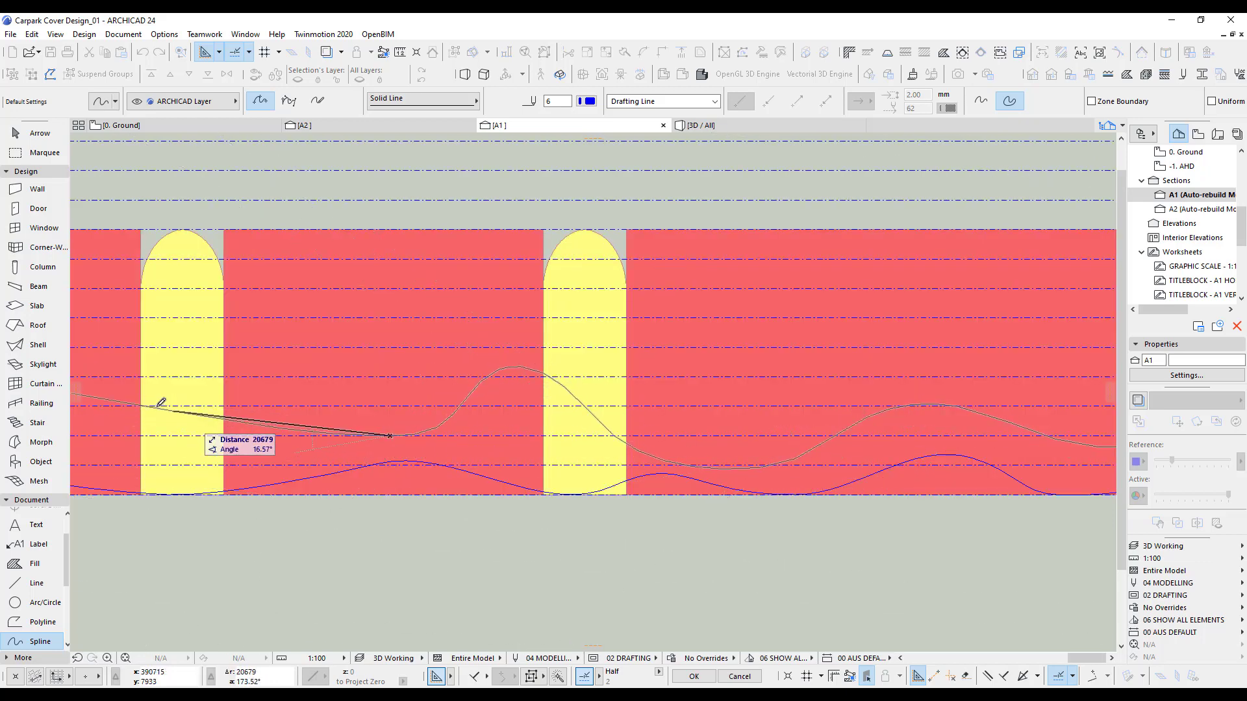
# Step: Continue the second spline's lower waves across the second and first straight shells to just before the first corner shell
pyautogui.moveTo(159, 404); pyautogui.dragTo(788, 438, button='middle')
pyautogui.click(669, 403)
pyautogui.click(582, 442)
pyautogui.click(535, 458)
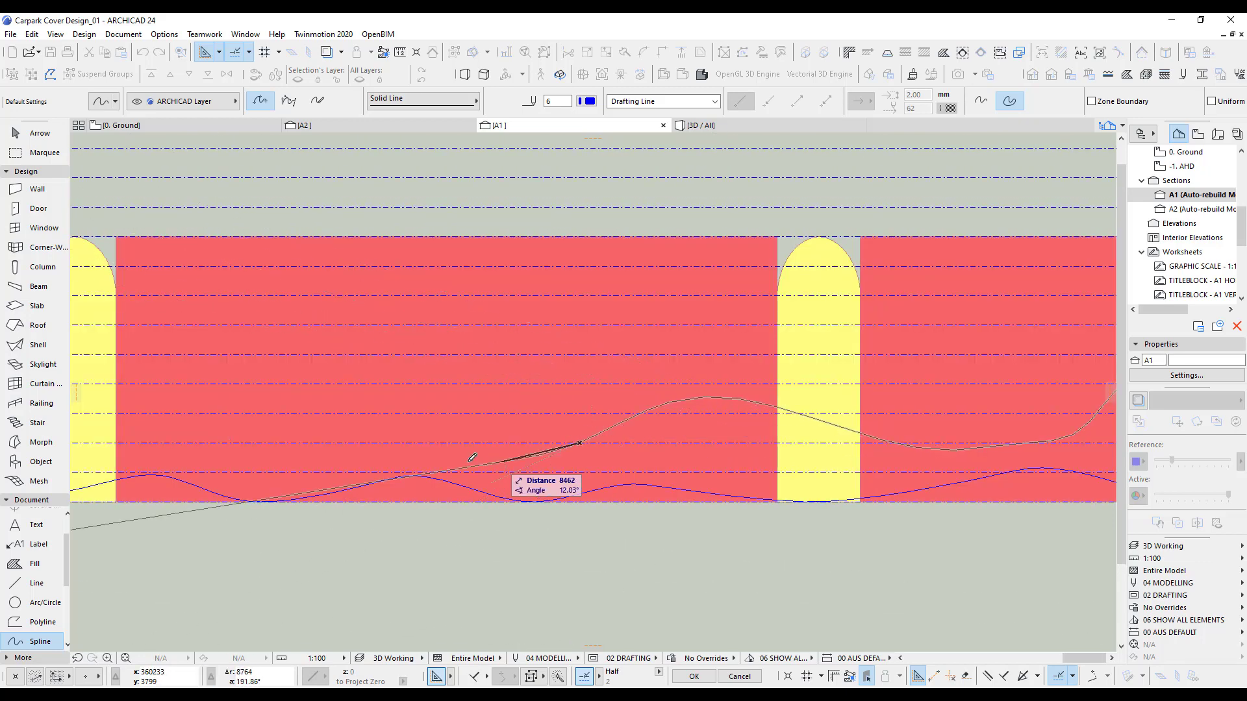
pyautogui.click(264, 395)
pyautogui.click(205, 417)
pyautogui.moveTo(150, 435); pyautogui.dragTo(777, 516, button='middle')
pyautogui.click(762, 527)
pyautogui.click(713, 529)
pyautogui.click(640, 521)
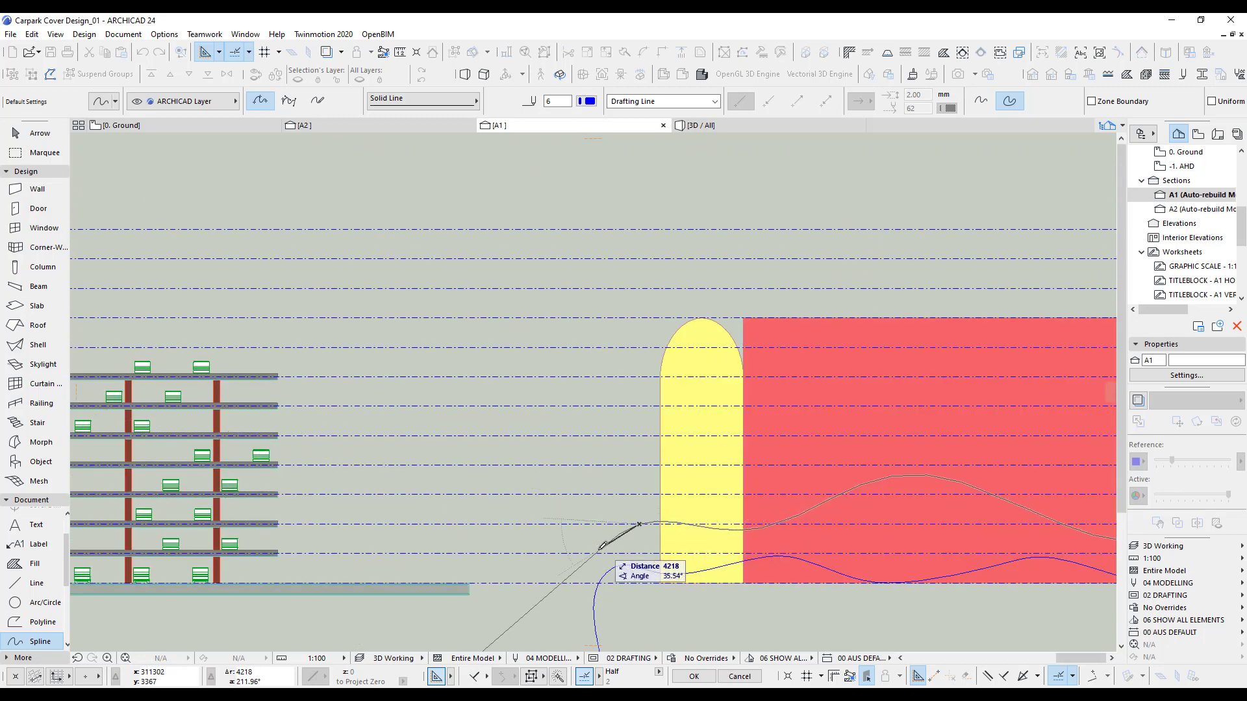
# Step: Round the spline's end before the first corner shell and bring it back as an upper wave over the first straight shell
pyautogui.click(585, 558)
pyautogui.click(545, 545)
pyautogui.click(550, 524)
pyautogui.click(602, 508)
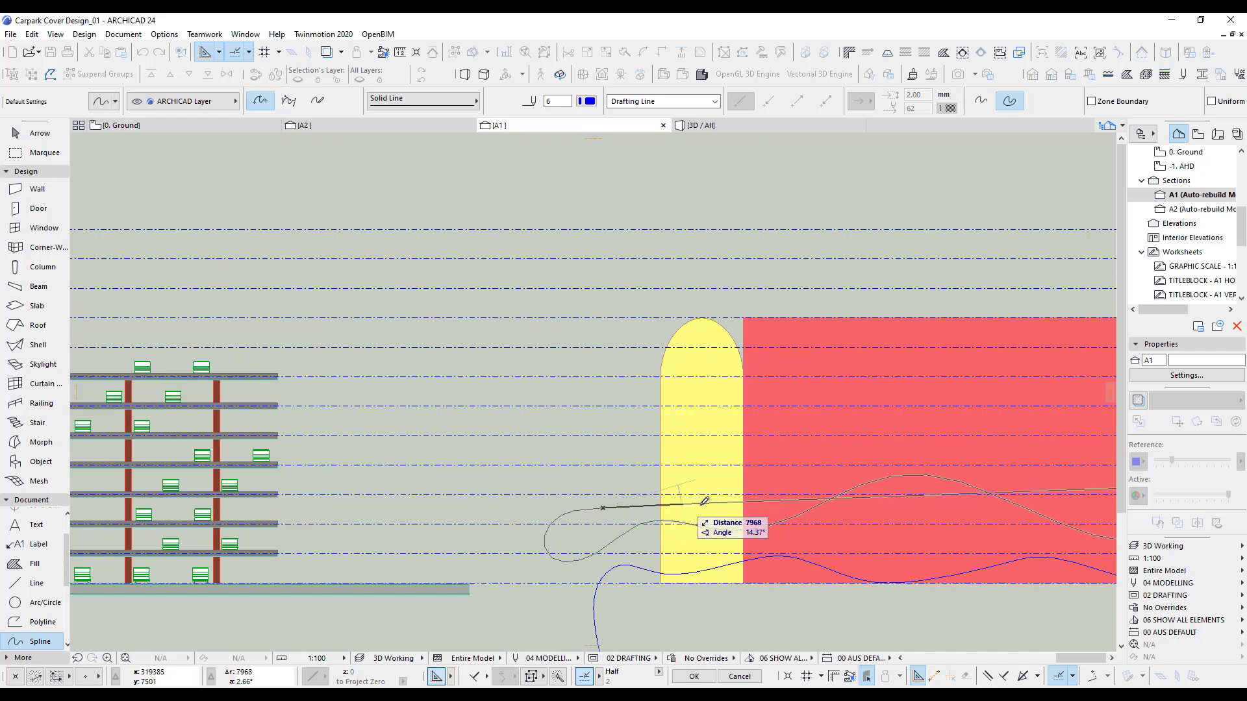
pyautogui.click(707, 506)
pyautogui.click(762, 509)
pyautogui.click(834, 478)
pyautogui.click(916, 453)
pyautogui.click(972, 455)
pyautogui.click(1044, 477)
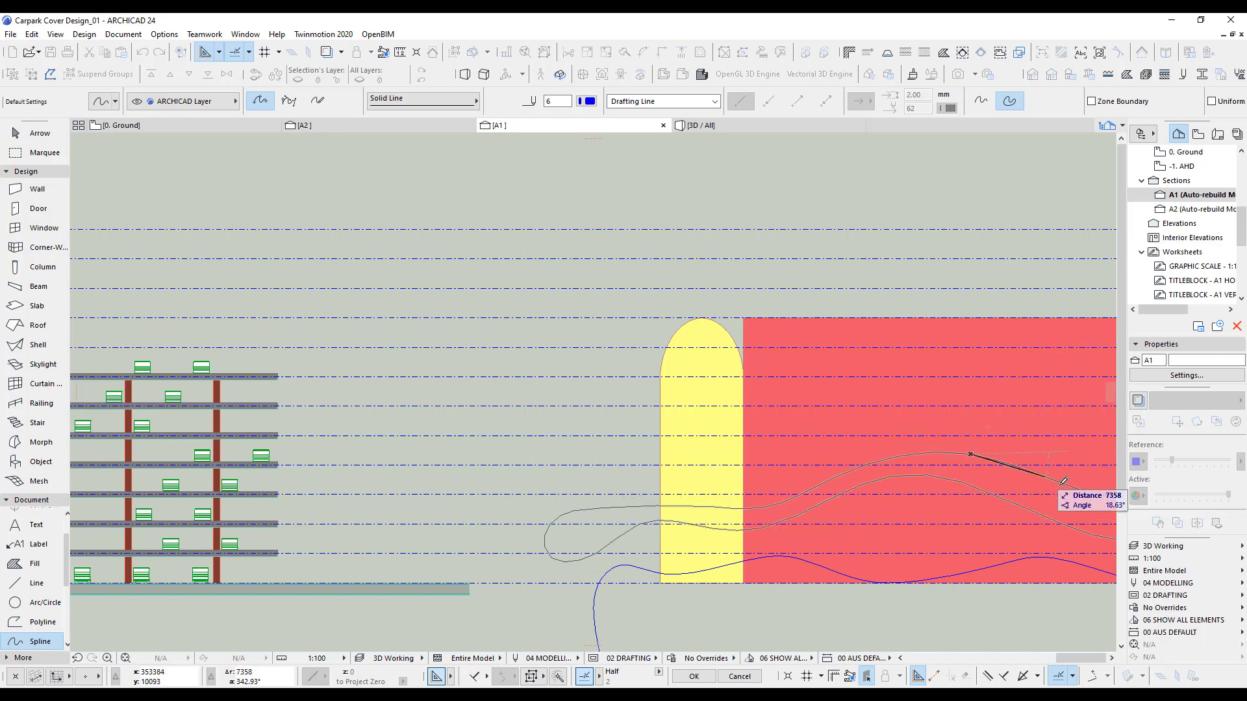
# Step: Continue the spline's upper wave past the second corner shell to a crest between Levels 5 and 6 at the third corner shell
pyautogui.moveTo(1107, 487); pyautogui.dragTo(525, 458, button='middle')
pyautogui.click(515, 469)
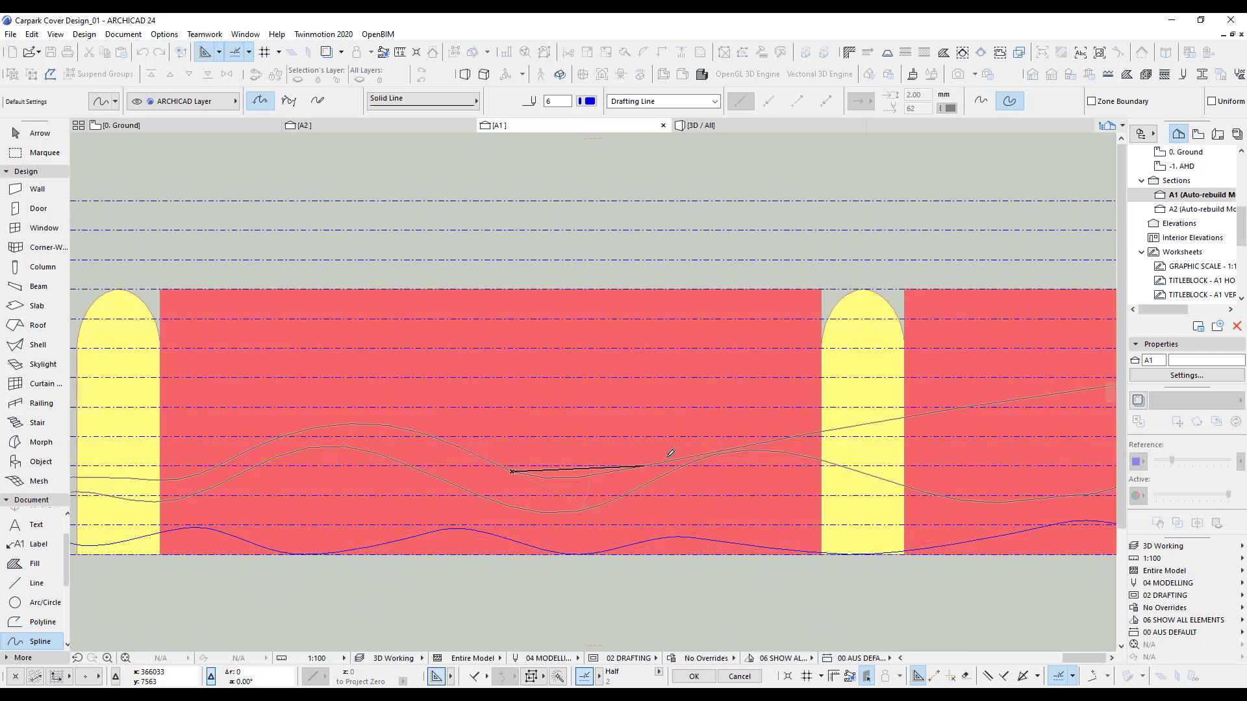
pyautogui.click(593, 474)
pyautogui.click(731, 420)
pyautogui.click(933, 457)
pyautogui.moveTo(1057, 460); pyautogui.dragTo(476, 502, button='middle')
pyautogui.click(532, 470)
pyautogui.click(621, 434)
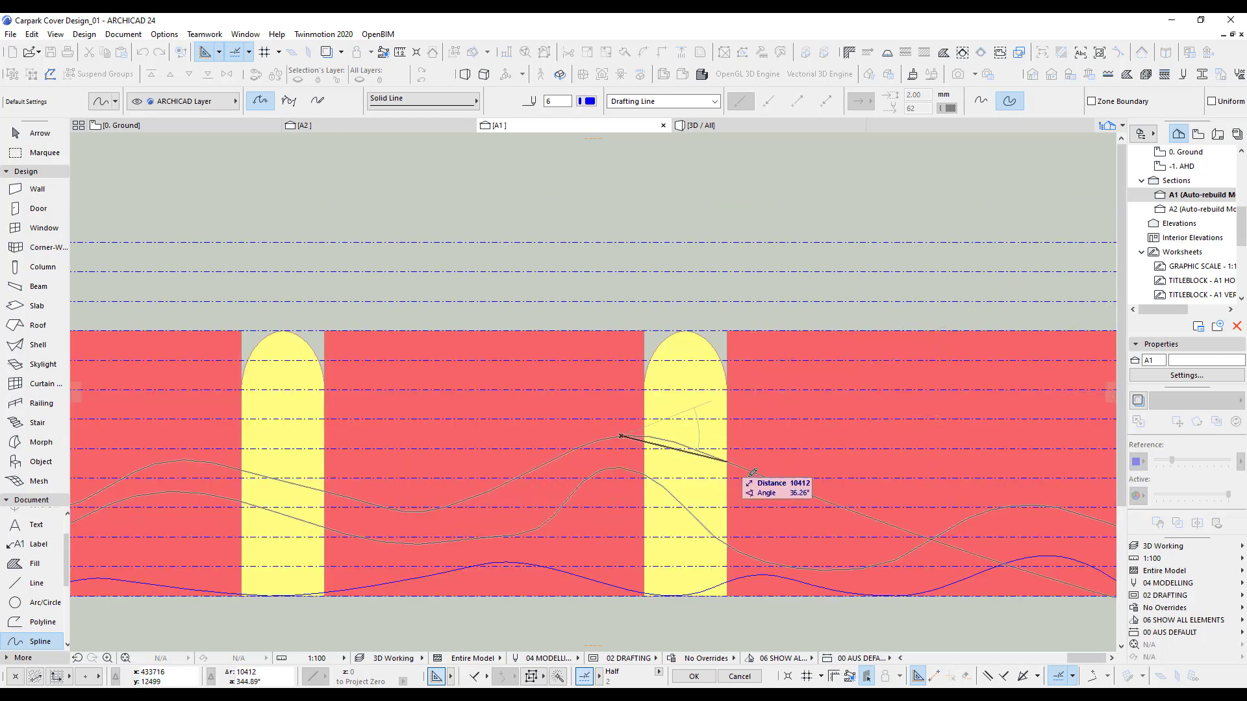
# Step: Carry the upper wave over the third and last straight shells and close the spline just beyond the end of the row
pyautogui.click(715, 454)
pyautogui.click(799, 520)
pyautogui.moveTo(891, 472); pyautogui.dragTo(462, 509, button='middle')
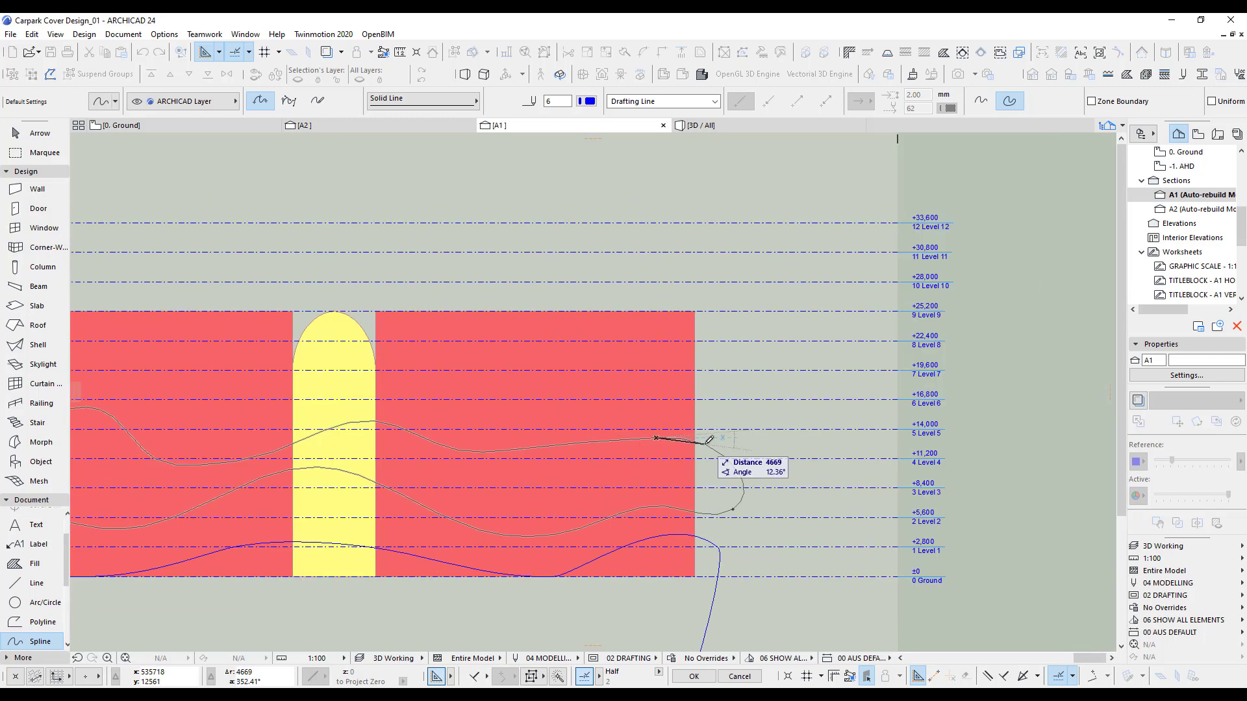
pyautogui.doubleClick(735, 499)
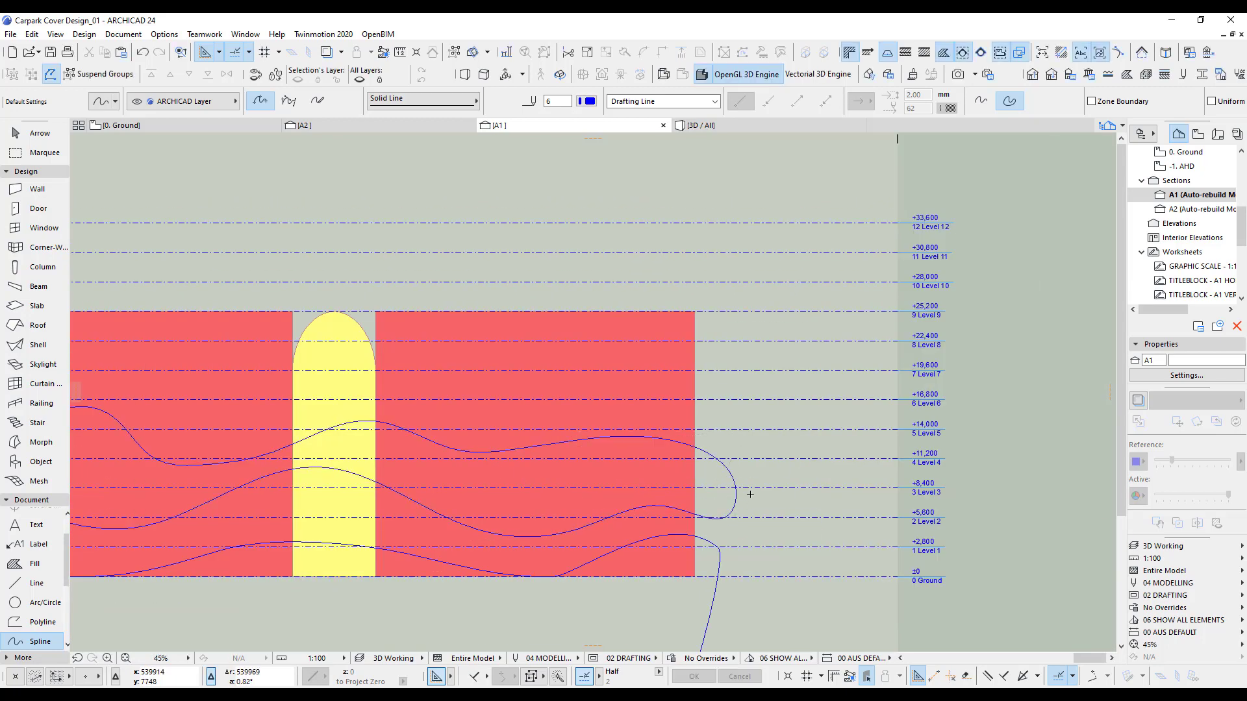
pyautogui.scroll(-5, 746, 493)
pyautogui.moveTo(713, 492); pyautogui.dragTo(915, 474, button='middle')
pyautogui.scroll(-2, 766, 498)
pyautogui.moveTo(765, 498); pyautogui.dragTo(830, 467, button='middle')
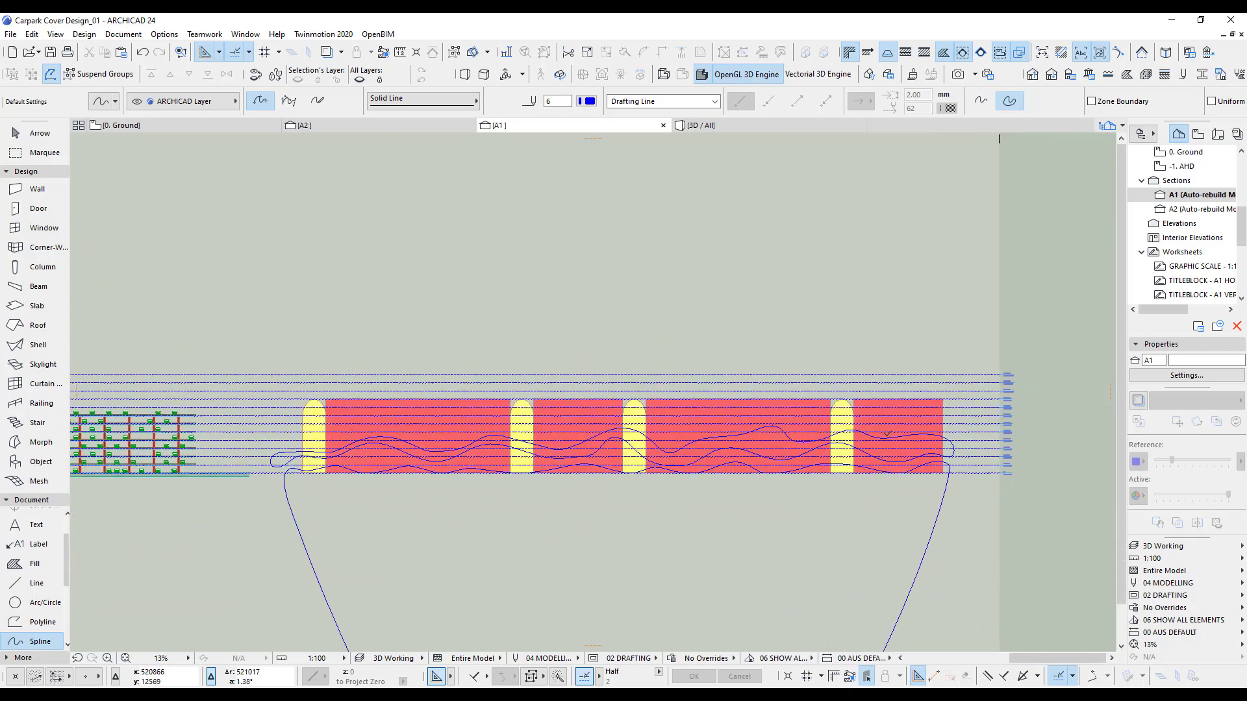
# Step: Draw a small elongated closed spline inside the ribbon over the last straight shell, roughly between Levels 2 and 4
pyautogui.scroll(3, 838, 457)
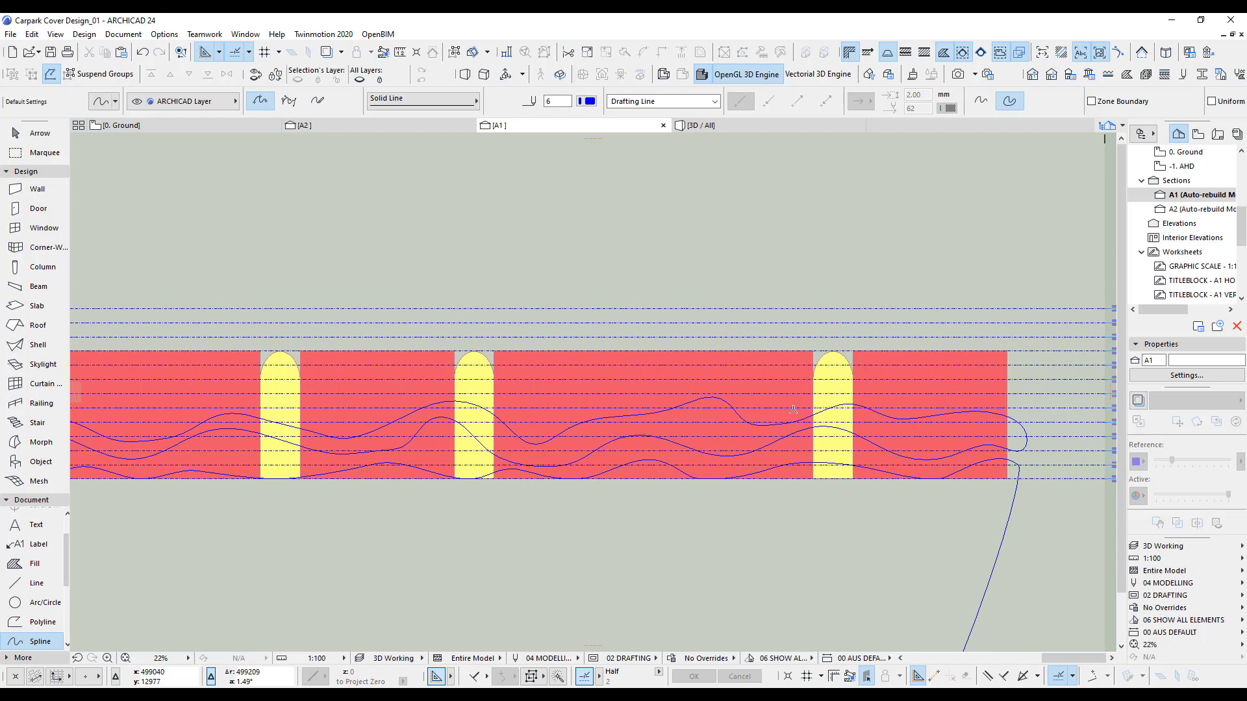
pyautogui.scroll(3, 875, 427)
pyautogui.moveTo(829, 436); pyautogui.dragTo(587, 476, button='middle')
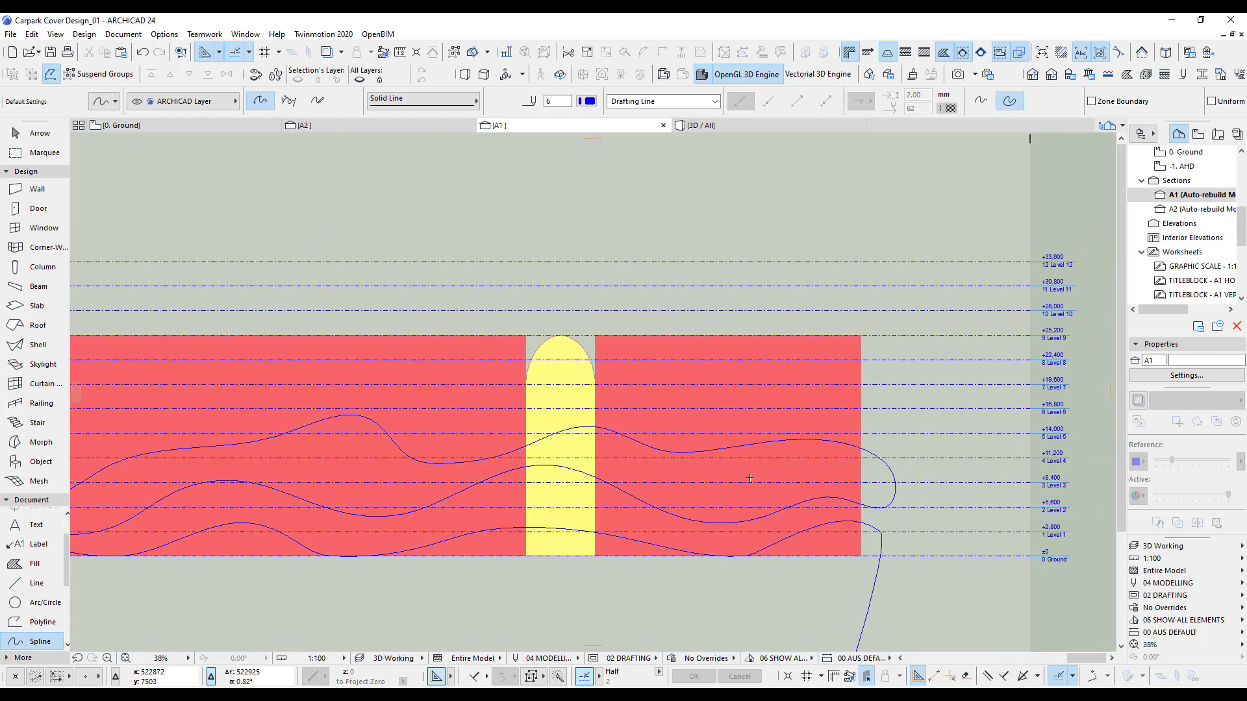
pyautogui.click(803, 469)
pyautogui.click(728, 473)
pyautogui.click(673, 477)
pyautogui.click(668, 495)
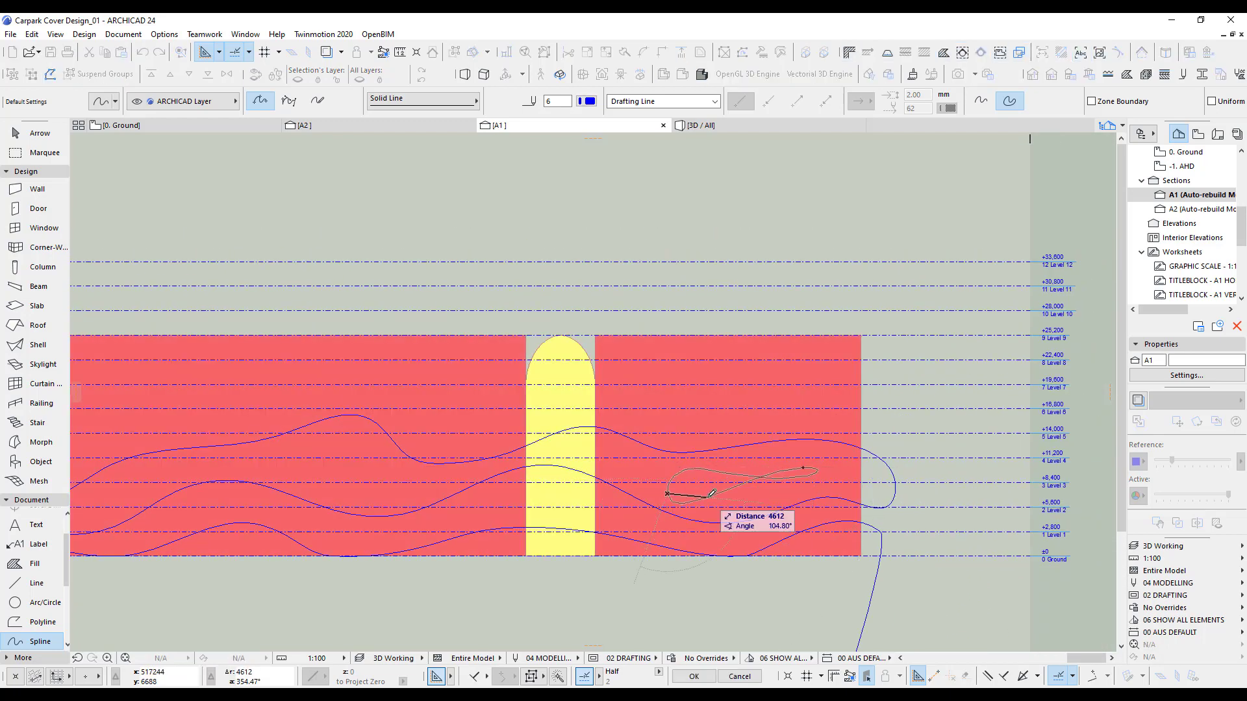
pyautogui.click(712, 499)
pyautogui.click(755, 499)
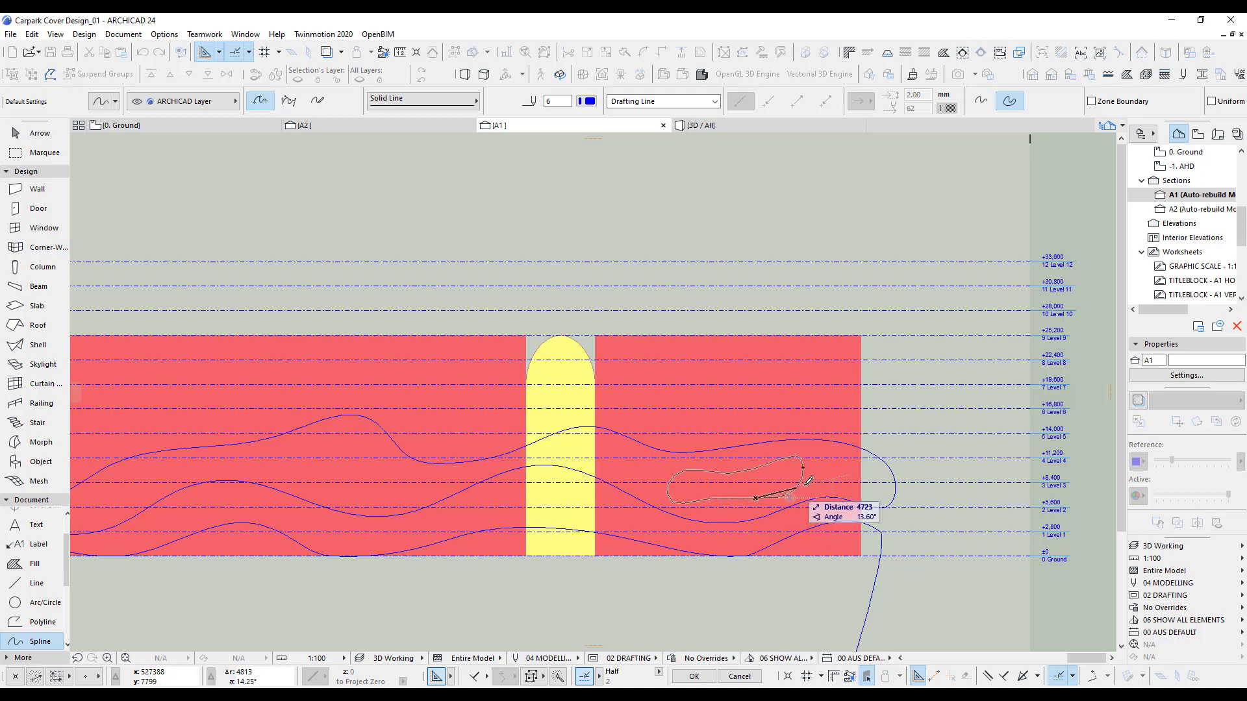
pyautogui.click(838, 466)
pyautogui.doubleClick(839, 458)
pyautogui.moveTo(441, 469); pyautogui.dragTo(697, 464, button='middle')
pyautogui.click(633, 481)
pyautogui.click(638, 460)
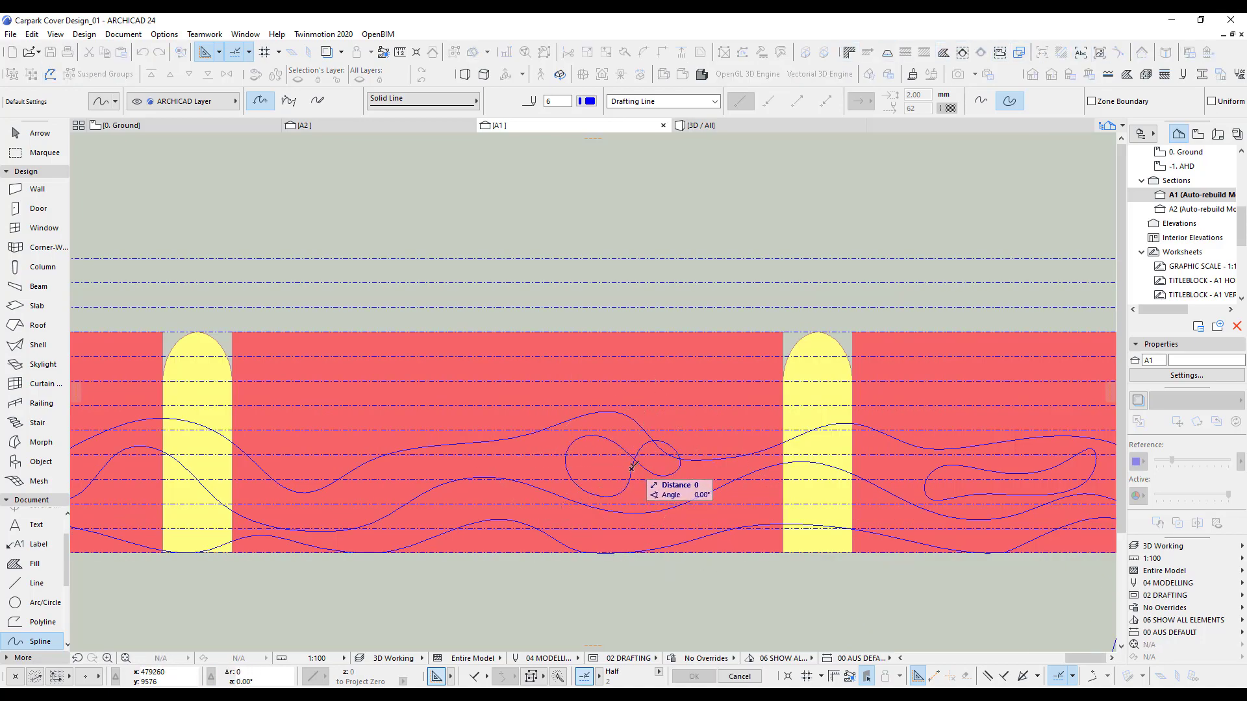
pyautogui.hotkey('ctrl', 'z')
# Step: Draw a small closed spline between the ribbon's lower and upper waves over the third straight shell
pyautogui.scroll(4, 624, 448)
pyautogui.click(548, 432)
pyautogui.scroll(-8, 746, 454)
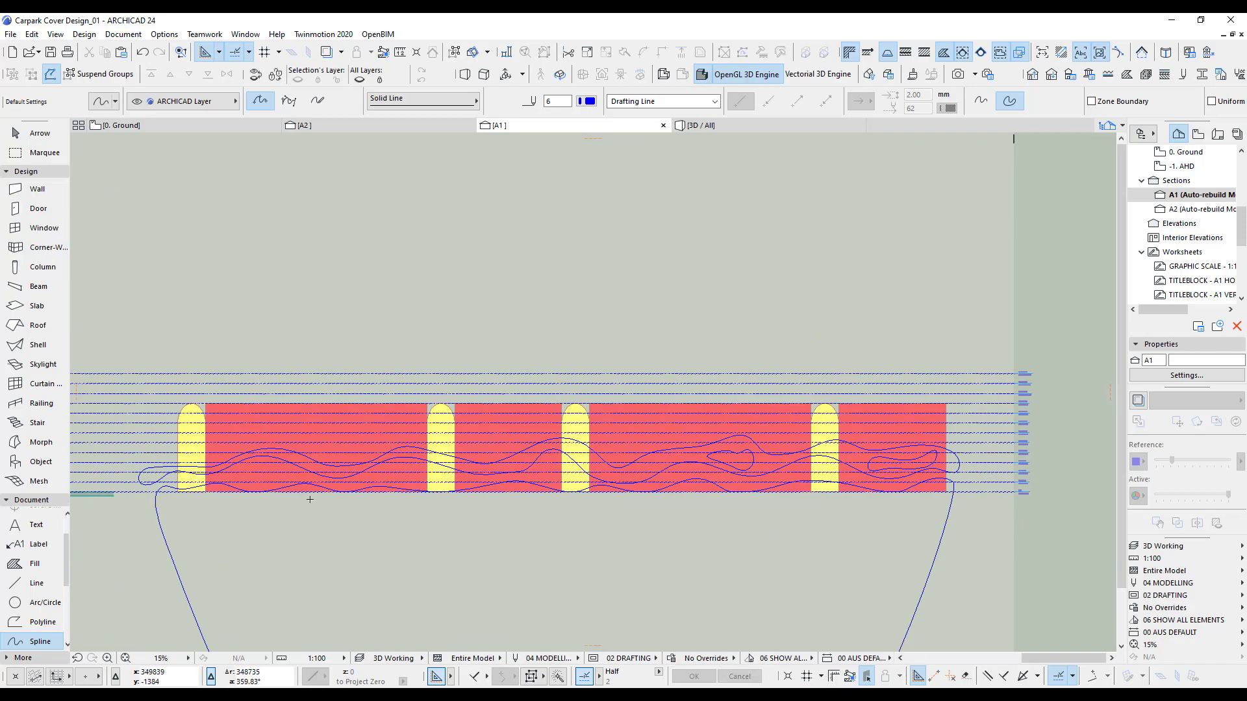
pyautogui.scroll(-2, 310, 499)
pyautogui.moveTo(387, 520); pyautogui.dragTo(607, 503, button='middle')
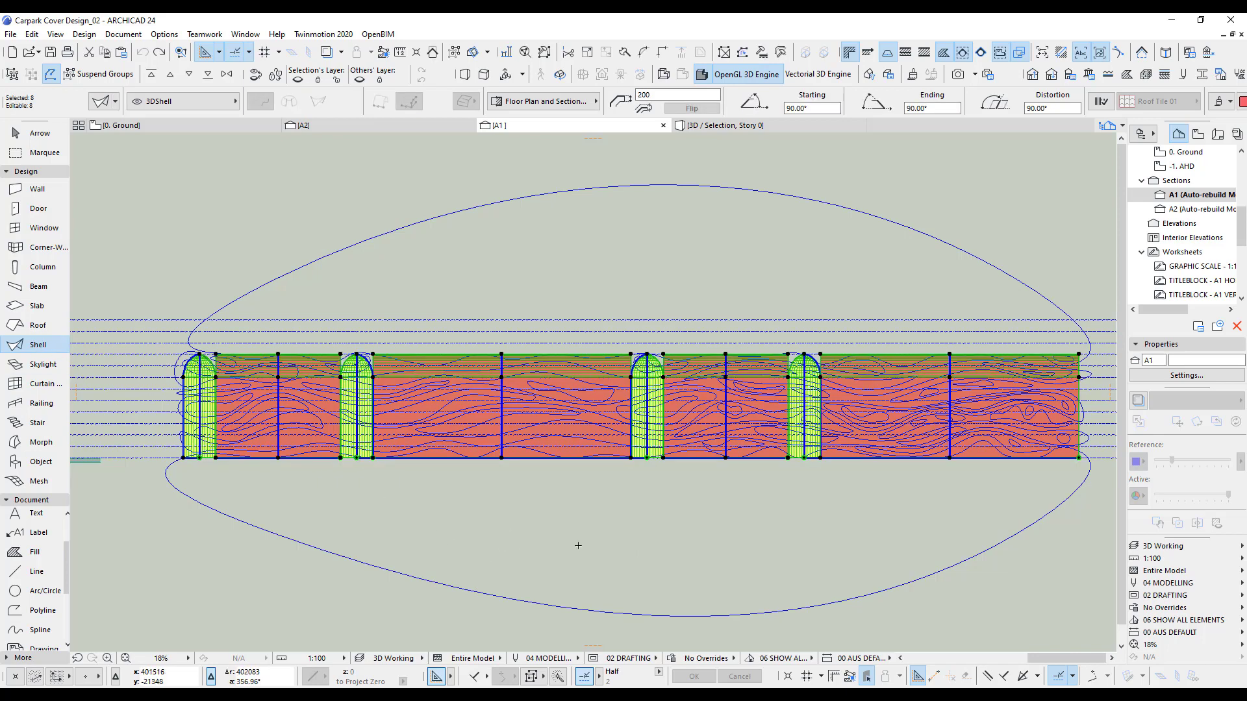
# Step: Place a copy of the eight selected shells straight above the spline pattern, about 48.7 m up, and clear the selection
pyautogui.hotkey('ctrl', 'a')
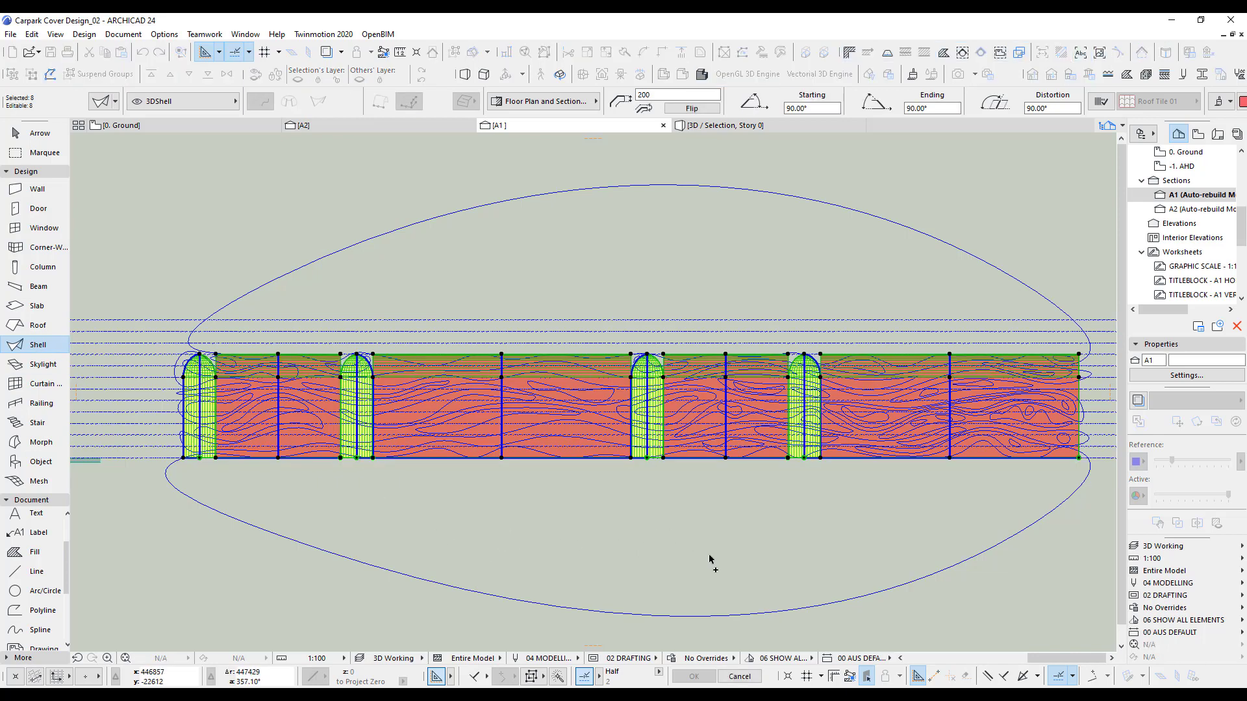
pyautogui.hotkey('ctrl', 'd')
pyautogui.click(706, 574)
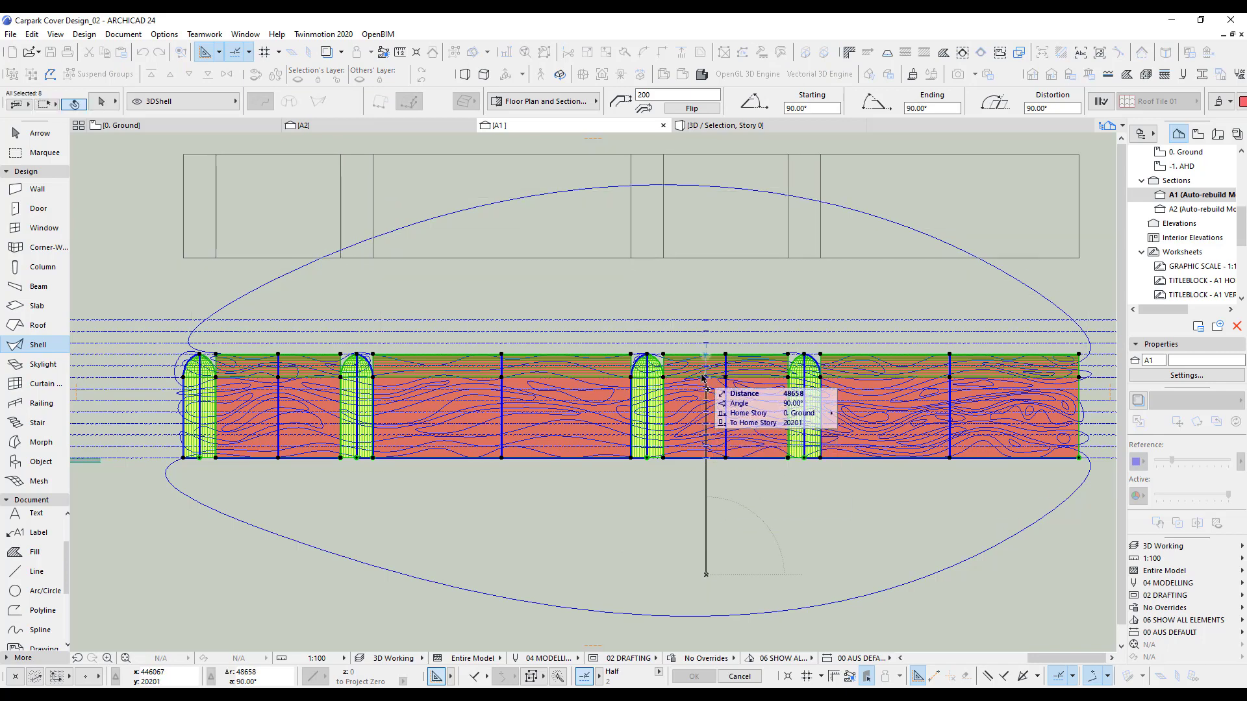
pyautogui.click(706, 378)
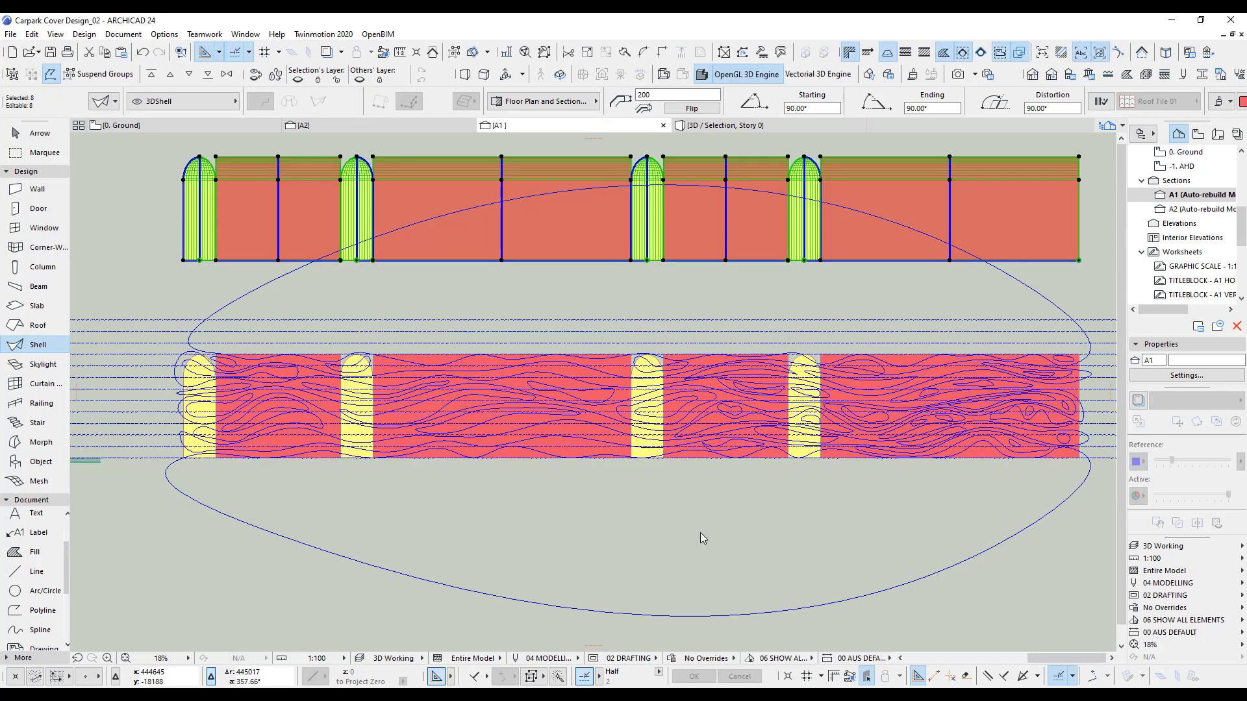
pyautogui.press('Escape')
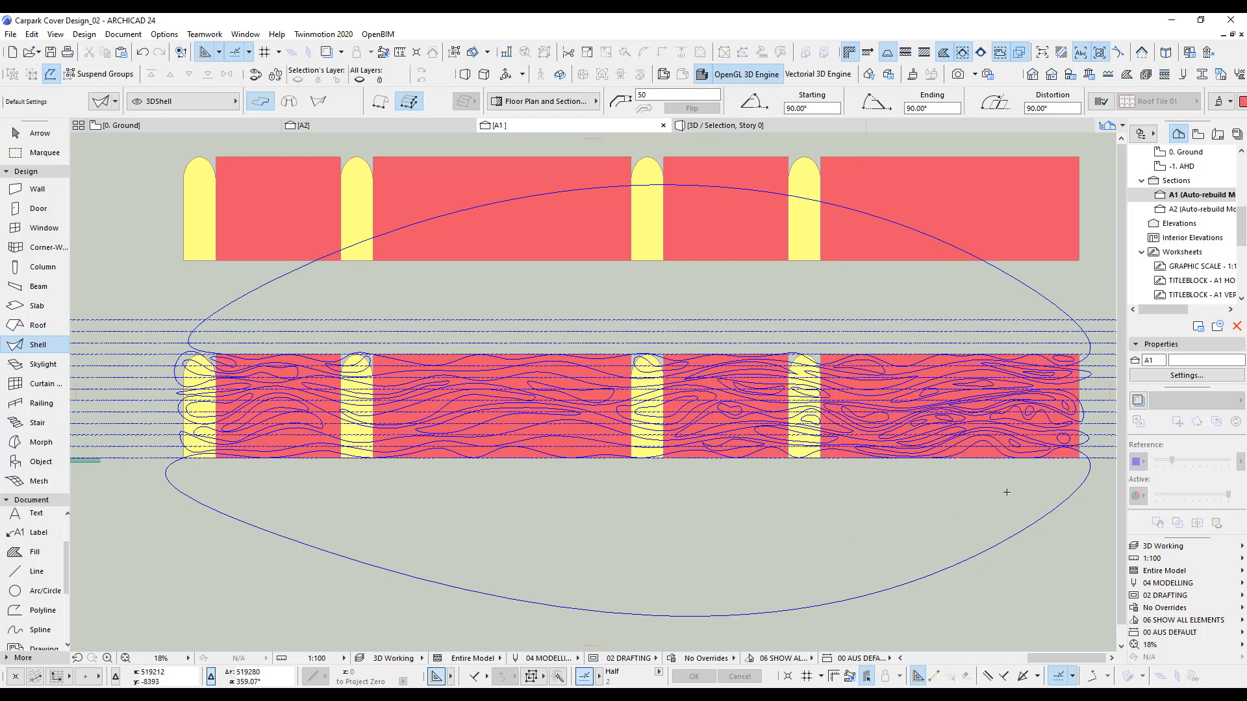
# Step: Select all eight shells of the row lying over the spline pattern, straight and half-round ones alike
pyautogui.scroll(6, 799, 500)
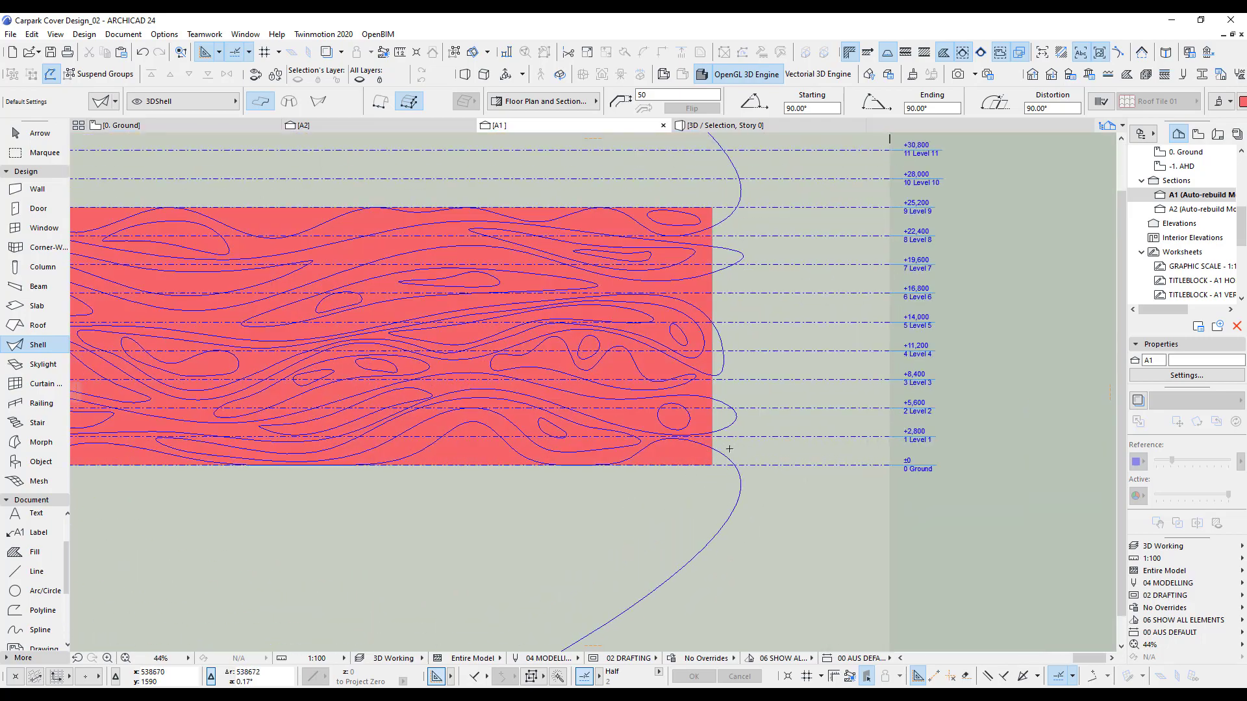
pyautogui.click(713, 447)
pyautogui.scroll(-3, 708, 449)
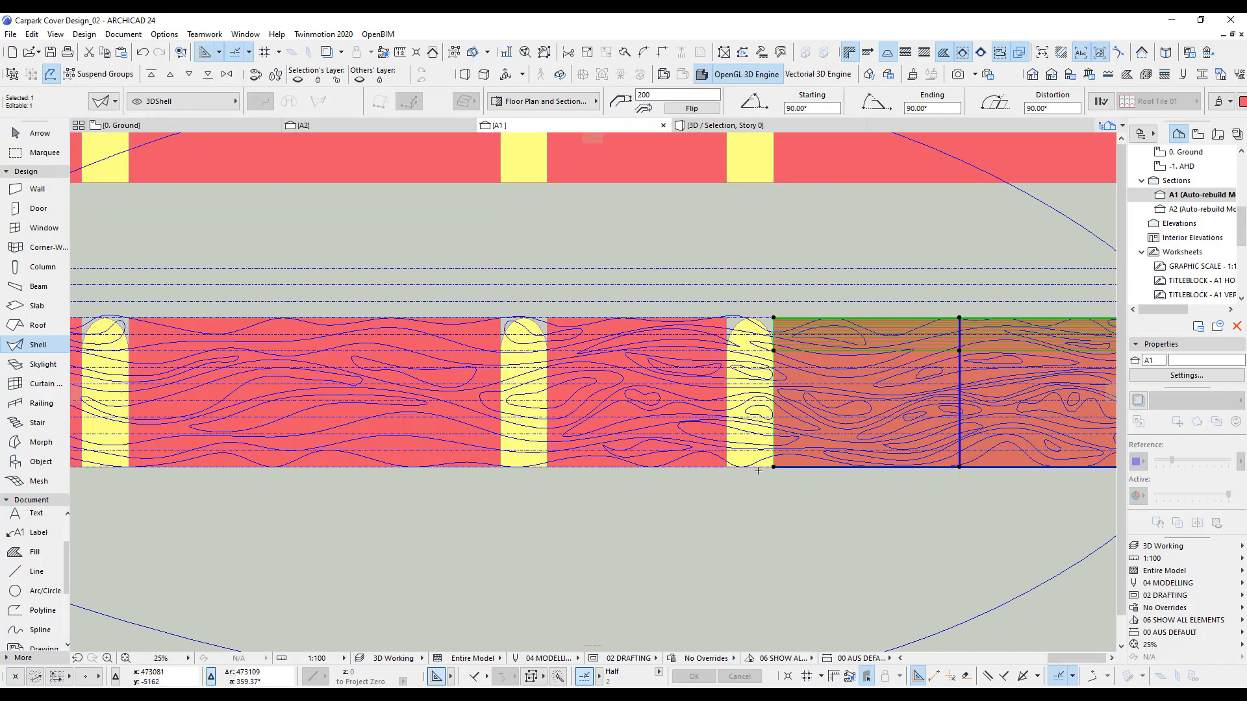
pyautogui.scroll(4, 751, 346)
pyautogui.keyDown('shift'); pyautogui.click(717, 325); pyautogui.keyUp('shift')
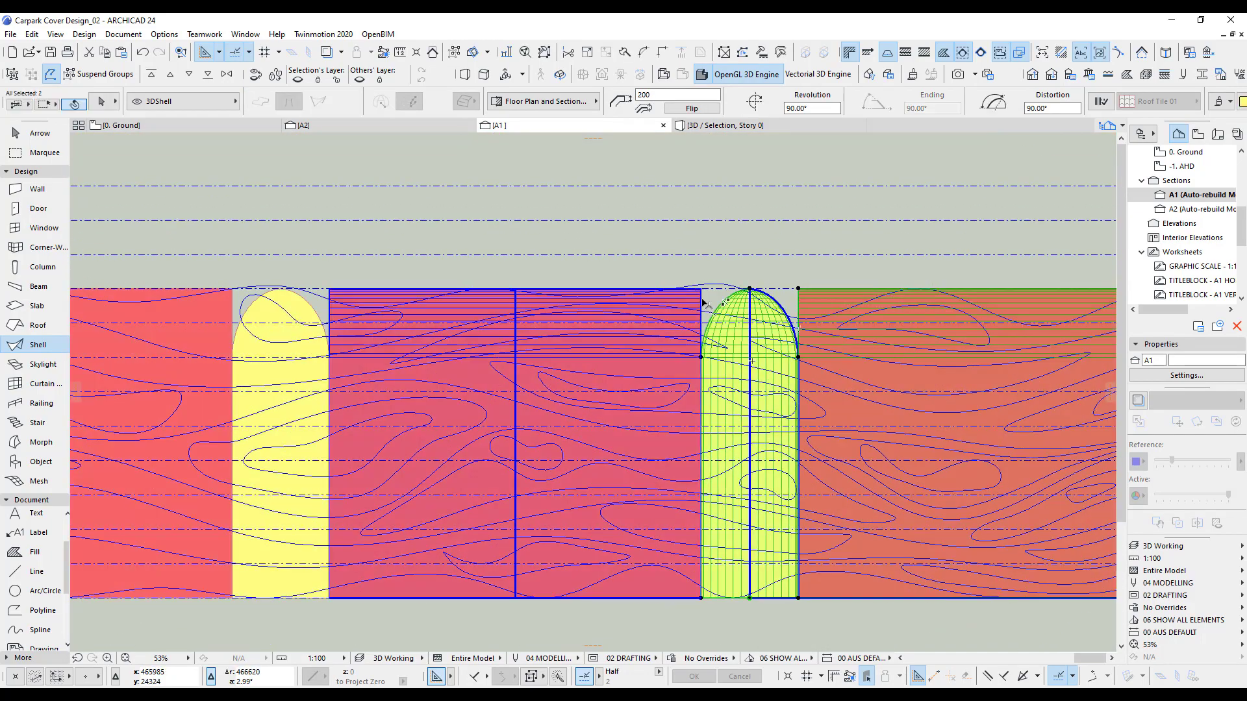
pyautogui.keyDown('shift'); pyautogui.click(675, 328); pyautogui.keyUp('shift')
pyautogui.keyDown('shift'); pyautogui.click(312, 344); pyautogui.keyUp('shift')
pyautogui.keyDown('shift'); pyautogui.click(217, 354); pyautogui.keyUp('shift')
pyautogui.scroll(-4, 201, 357)
pyautogui.moveTo(201, 357); pyautogui.dragTo(922, 375, button='middle')
pyautogui.keyDown('shift'); pyautogui.click(561, 372); pyautogui.keyUp('shift')
pyautogui.keyDown('shift'); pyautogui.click(432, 397); pyautogui.keyUp('shift')
pyautogui.keyDown('shift'); pyautogui.click(295, 423); pyautogui.keyUp('shift')
pyautogui.scroll(-3, 282, 425)
pyautogui.moveTo(1022, 446); pyautogui.dragTo(701, 442, button='middle')
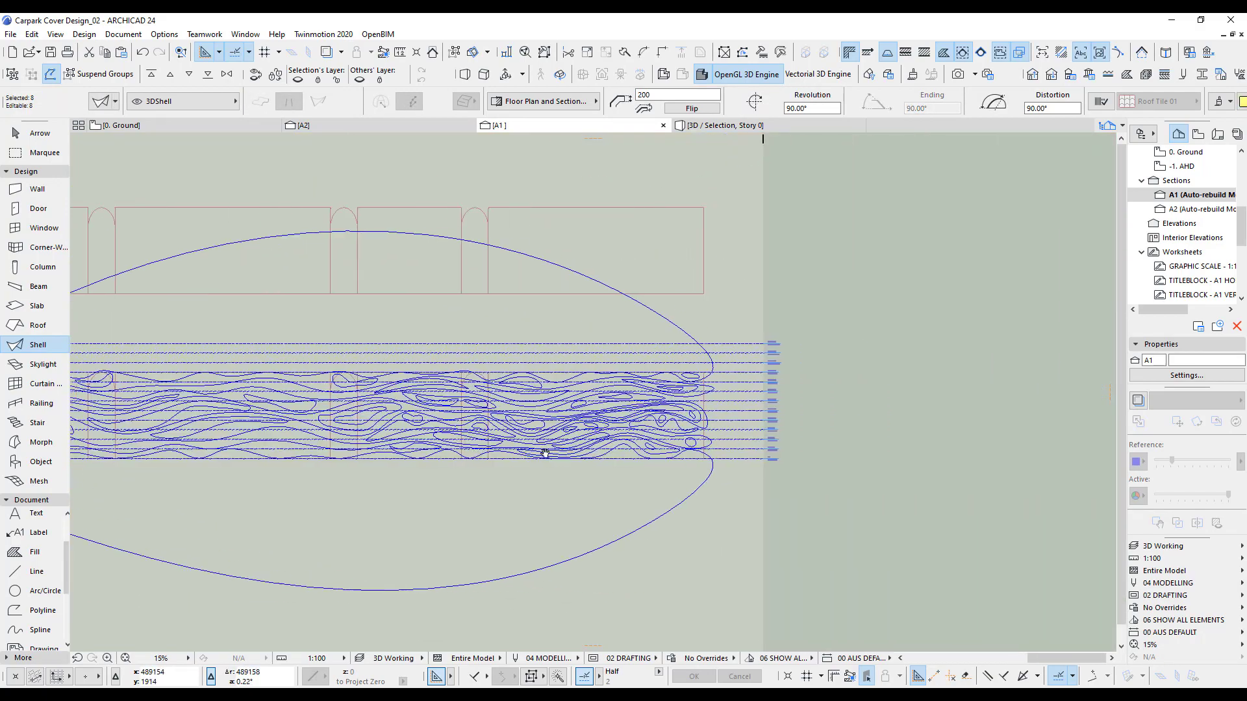
# Step: Create a hole in the selected shells from the large closed spline that runs along and below the row's base
pyautogui.scroll(3, 701, 441)
pyautogui.scroll(3, 749, 451)
pyautogui.rightClick(825, 443)
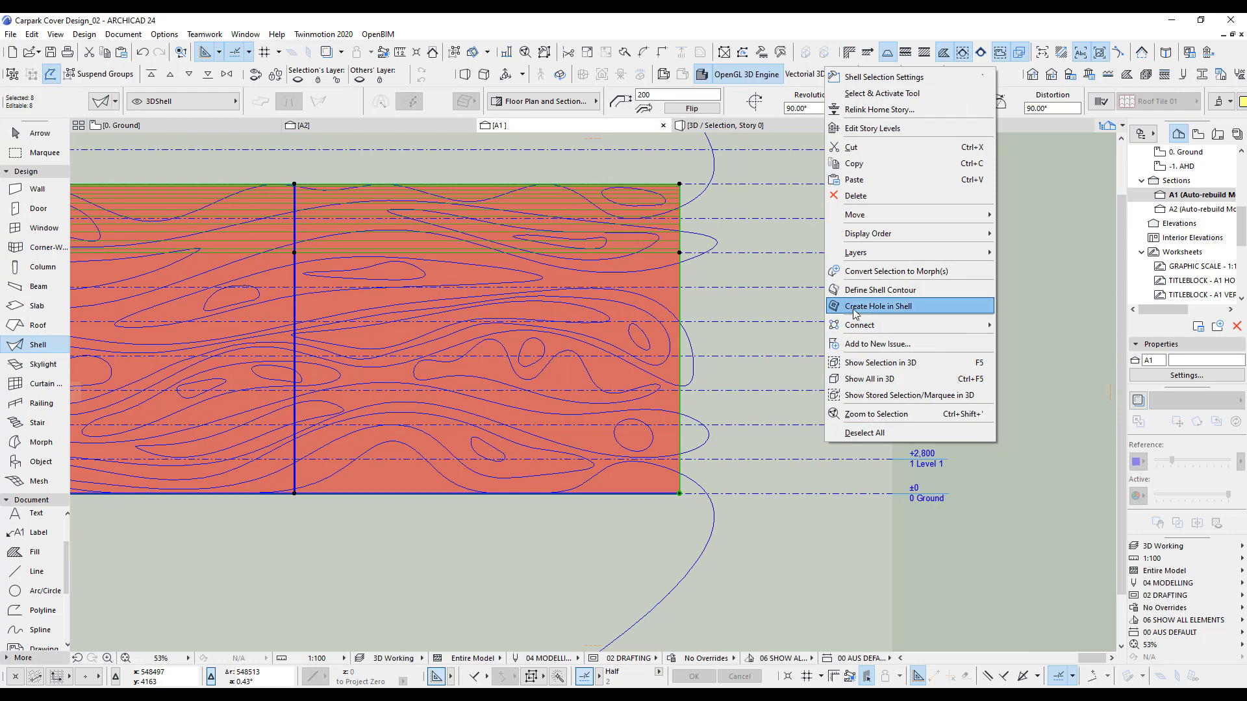
pyautogui.click(856, 309)
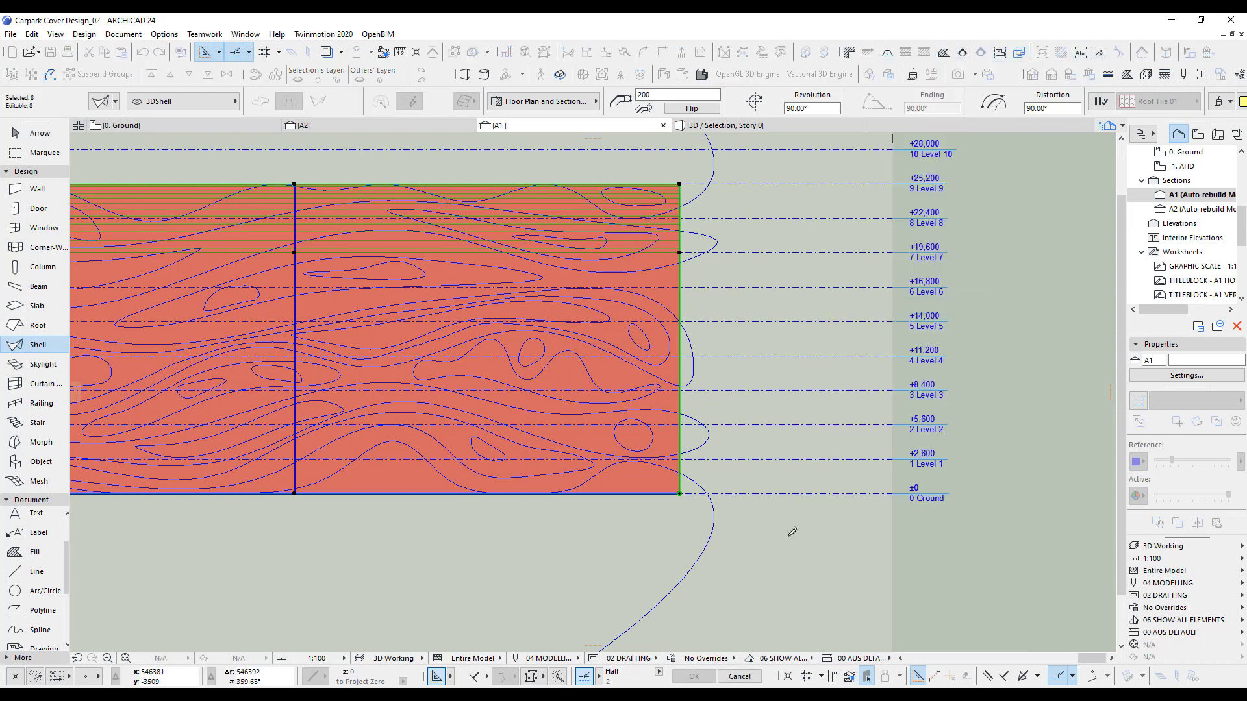
pyautogui.press('space')
pyautogui.click(714, 526)
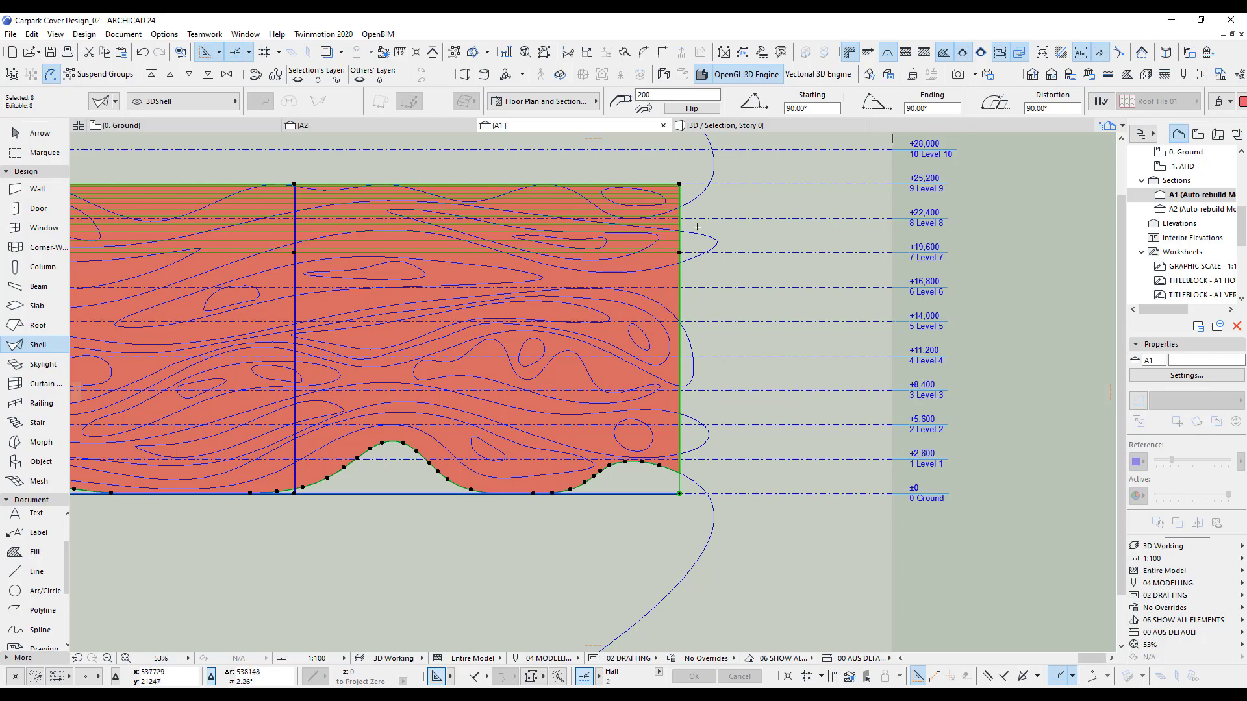
# Step: Create holes in the selected shells from the two long ribbon splines that end near Level 2 and Level 4
pyautogui.rightClick(759, 409)
pyautogui.click(800, 274)
pyautogui.press('space')
pyautogui.click(708, 434)
pyautogui.rightClick(761, 366)
pyautogui.click(804, 553)
pyautogui.press('space')
pyautogui.click(692, 364)
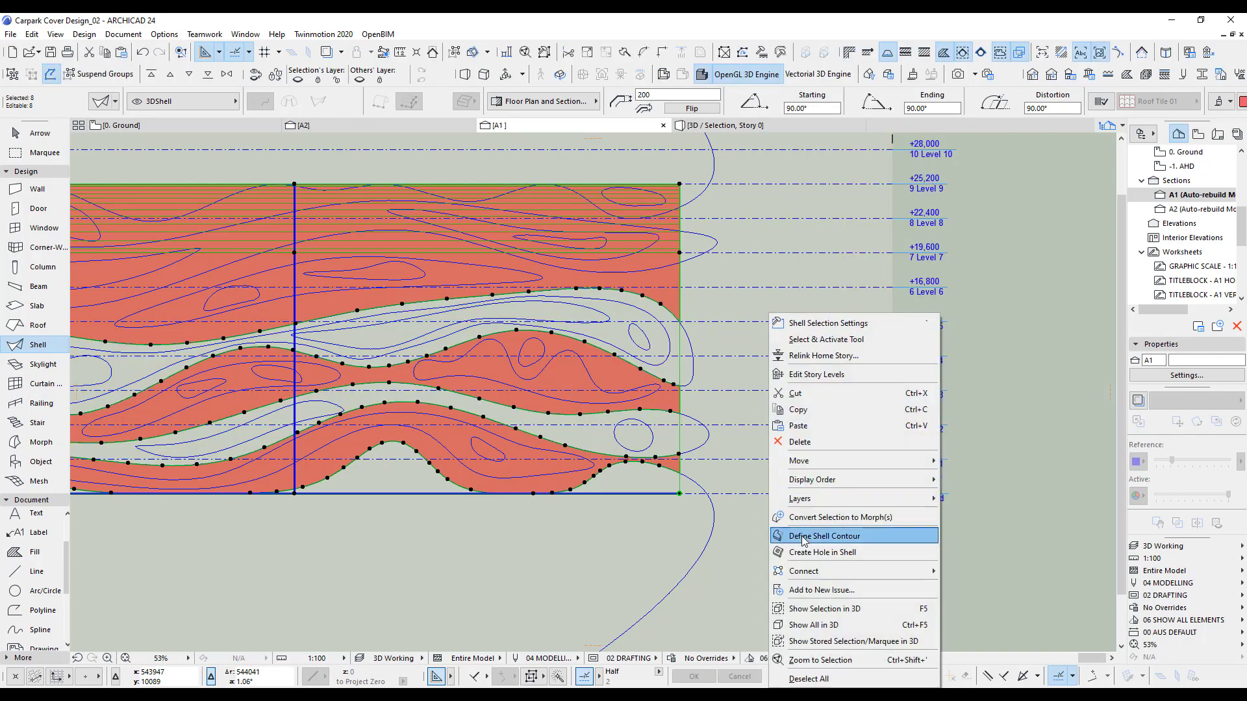
# Step: Create holes in the selected shells from the ribbon spline near Level 7 and the large closed spline above the row
pyautogui.click(810, 449)
pyautogui.press('space')
pyautogui.click(714, 170)
pyautogui.scroll(-8, 779, 324)
pyautogui.moveTo(676, 382); pyautogui.dragTo(783, 396, button='middle')
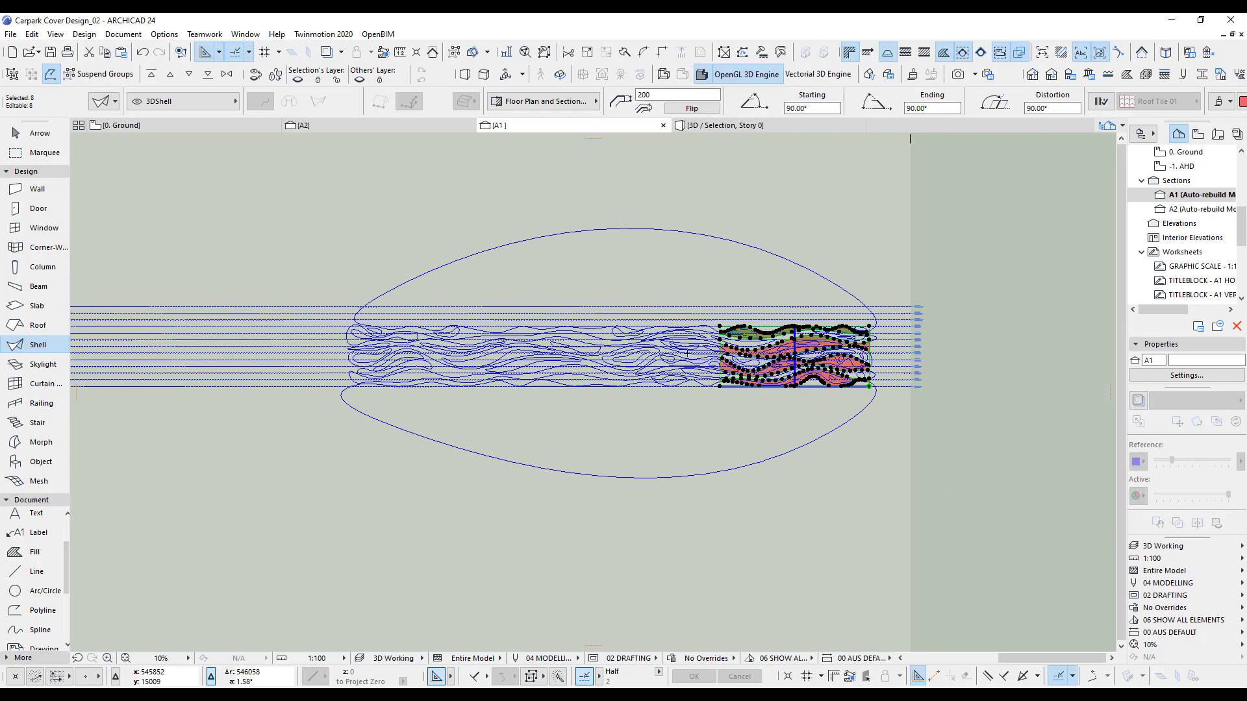
# Step: Examine the ribbon-cut shells in the 3D view and return to section A1
pyautogui.click(705, 125)
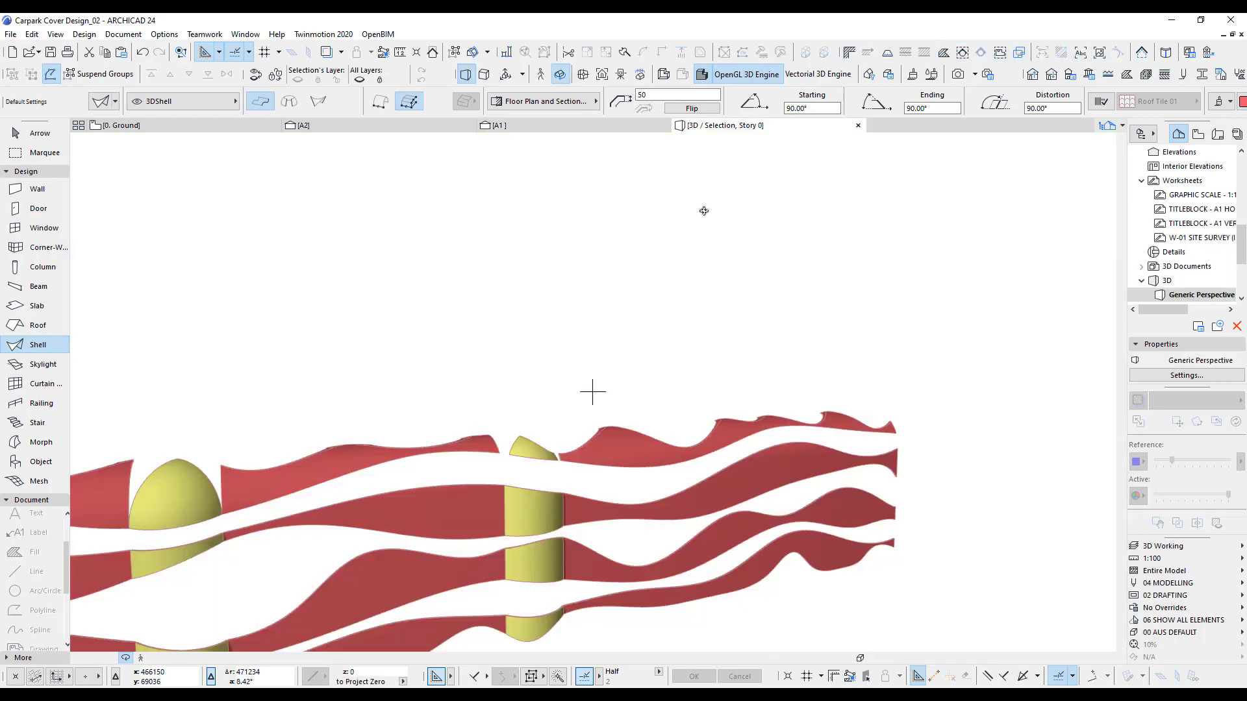
pyautogui.scroll(-3, 793, 459)
pyautogui.moveTo(793, 459); pyautogui.dragTo(926, 416, button='middle')
pyautogui.scroll(-4, 896, 451)
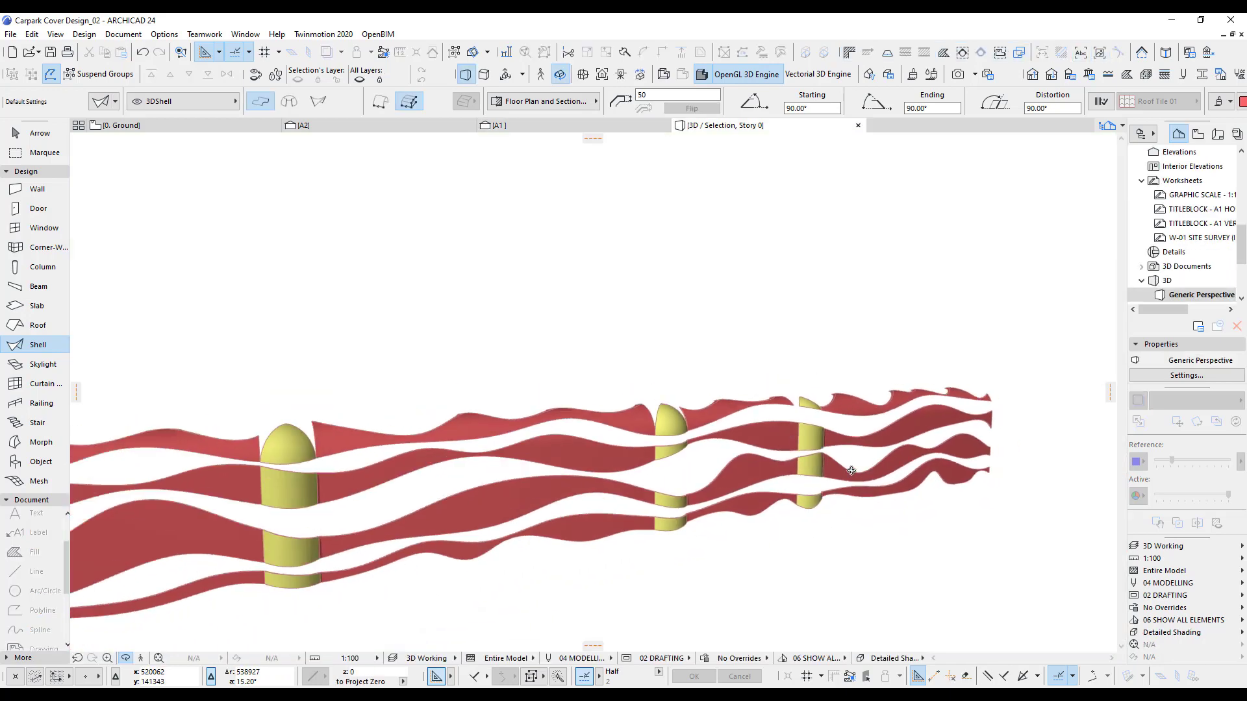
pyautogui.moveTo(840, 462); pyautogui.dragTo(813, 440, button='middle')
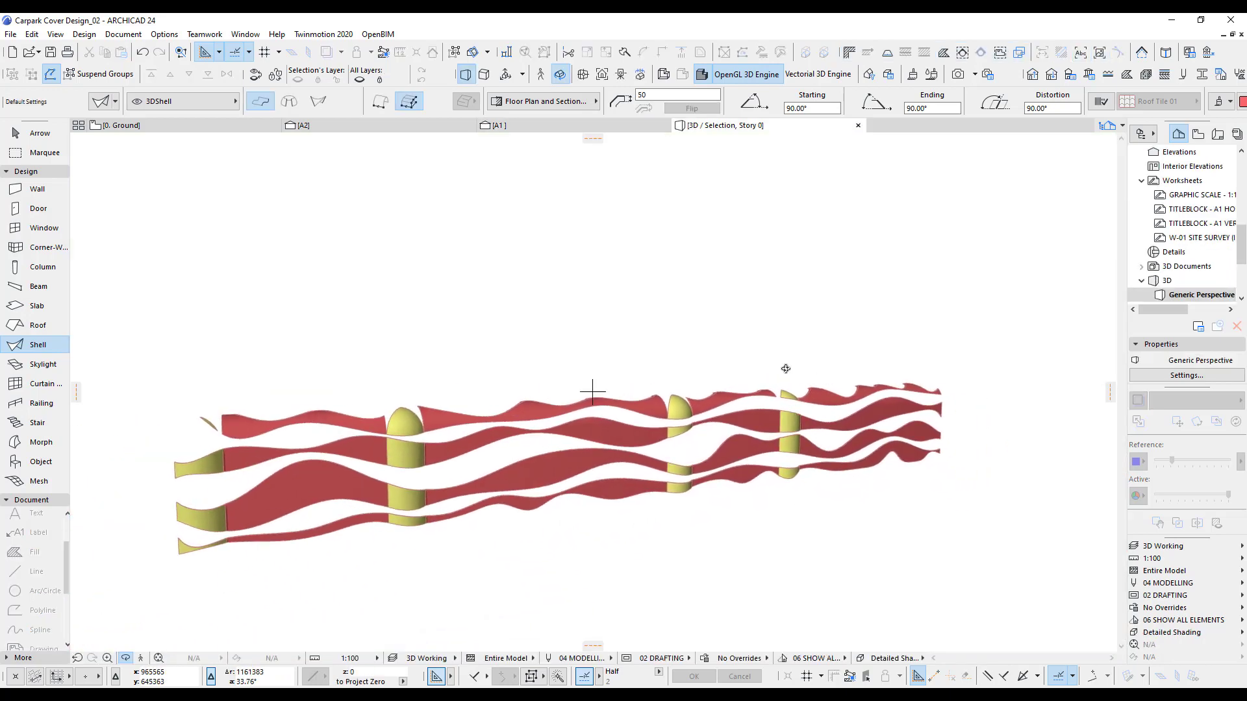
pyautogui.press('F2')
pyautogui.click(562, 125)
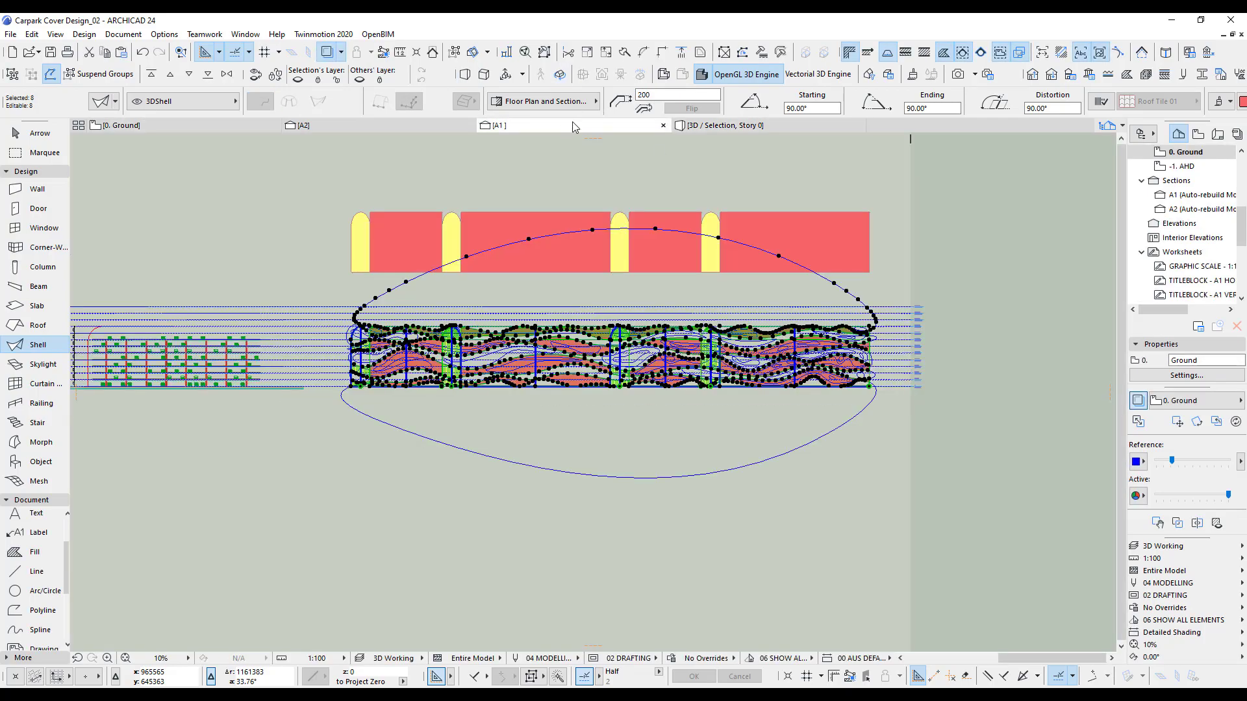
# Step: Create a hole in the selected shells from the wavy closed spline between Levels 3 and 5 on the last straight shell
pyautogui.scroll(6, 542, 327)
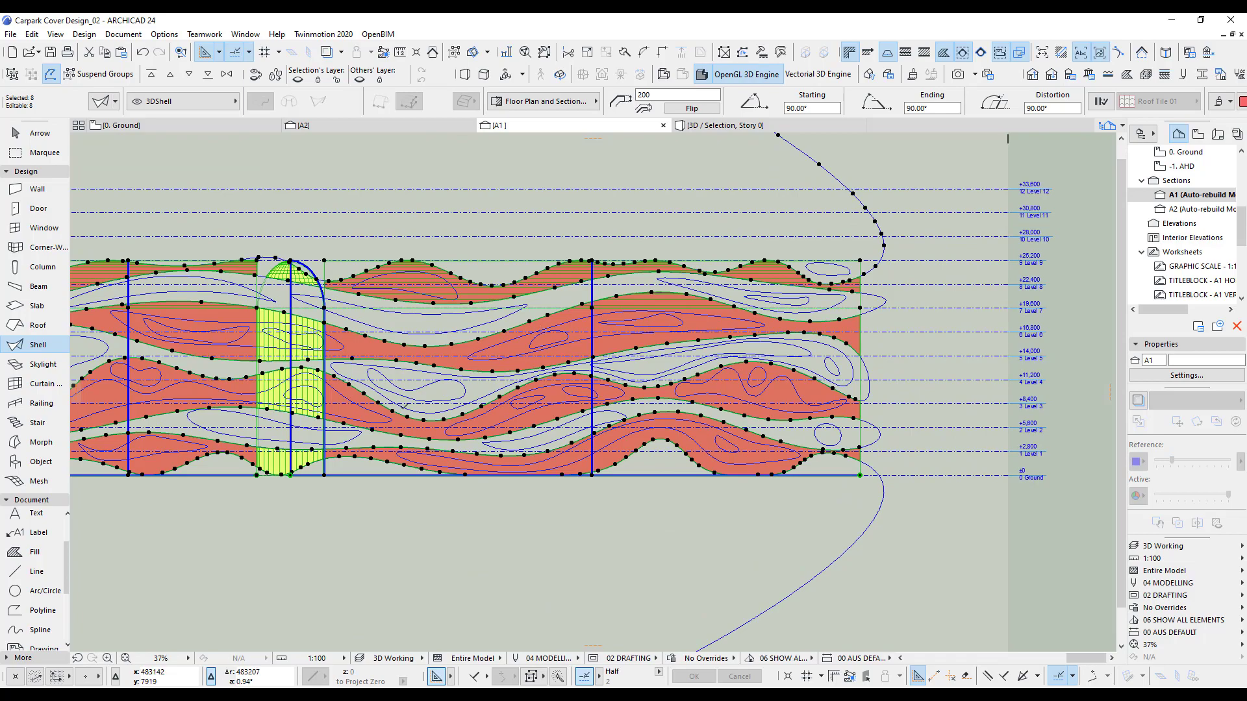
pyautogui.scroll(3, 404, 406)
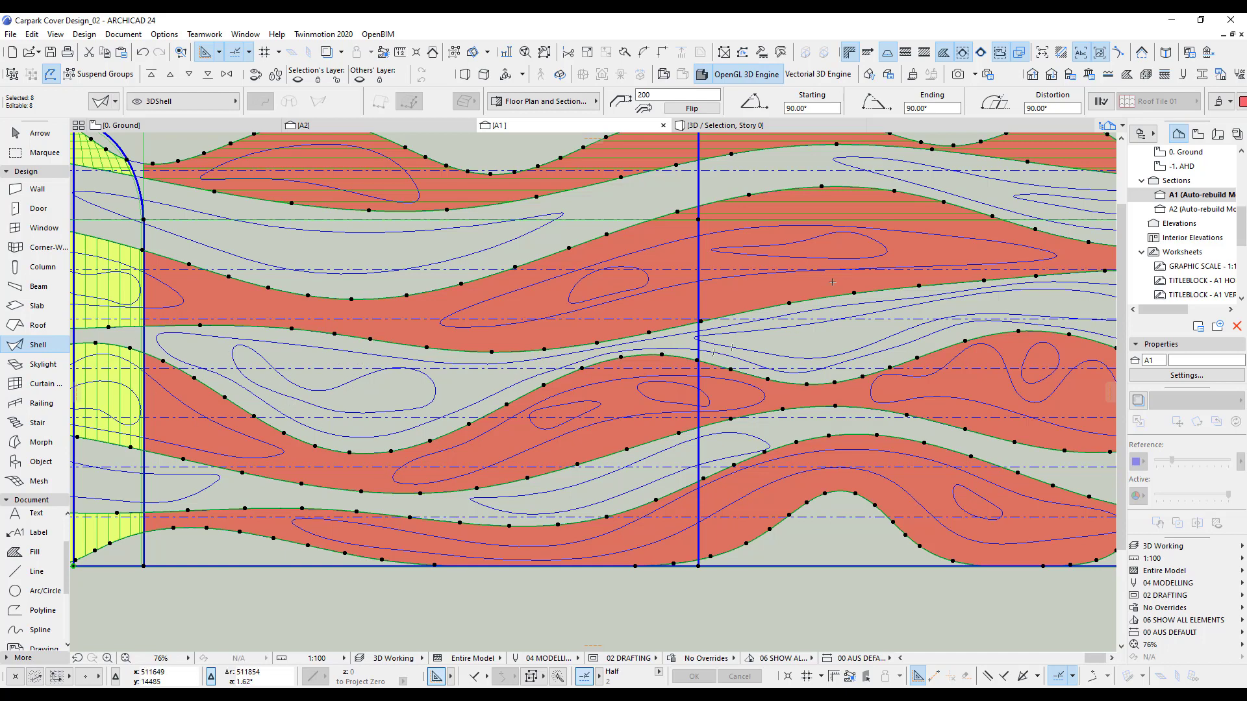
pyautogui.moveTo(848, 265); pyautogui.dragTo(726, 246, button='middle')
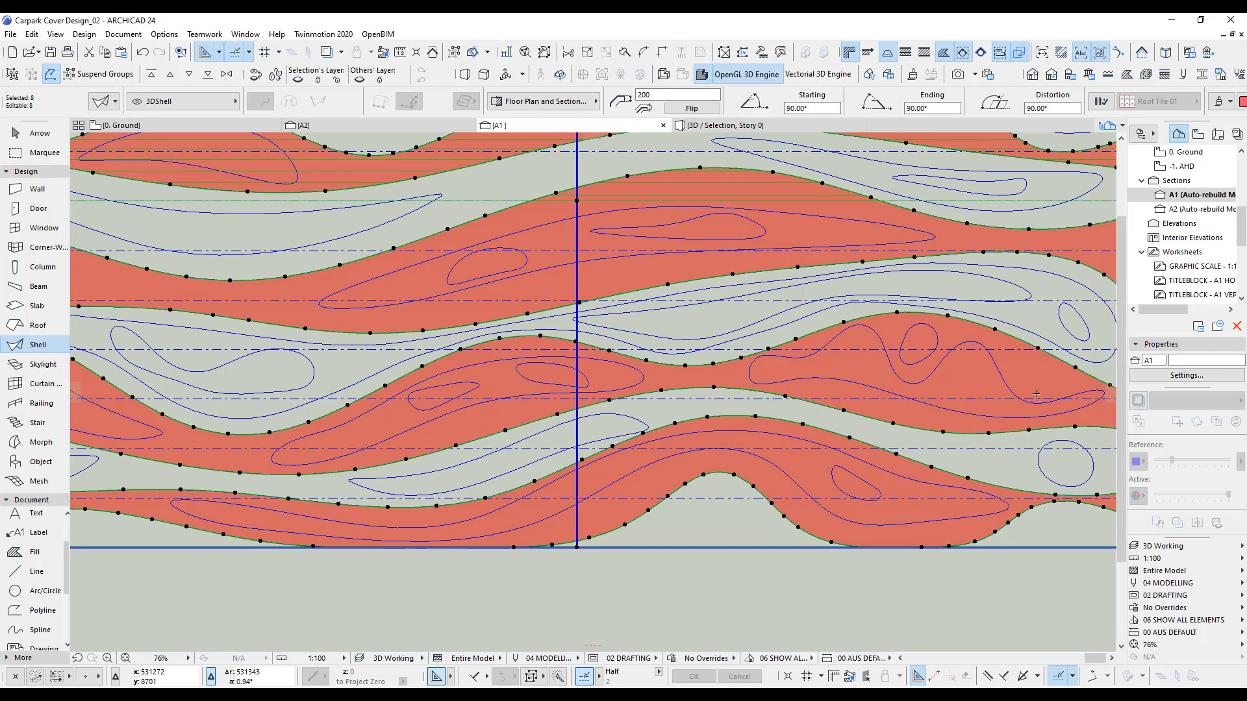
pyautogui.scroll(-2, 1036, 393)
pyautogui.moveTo(1028, 394); pyautogui.dragTo(757, 398, button='middle')
pyautogui.scroll(3, 857, 408)
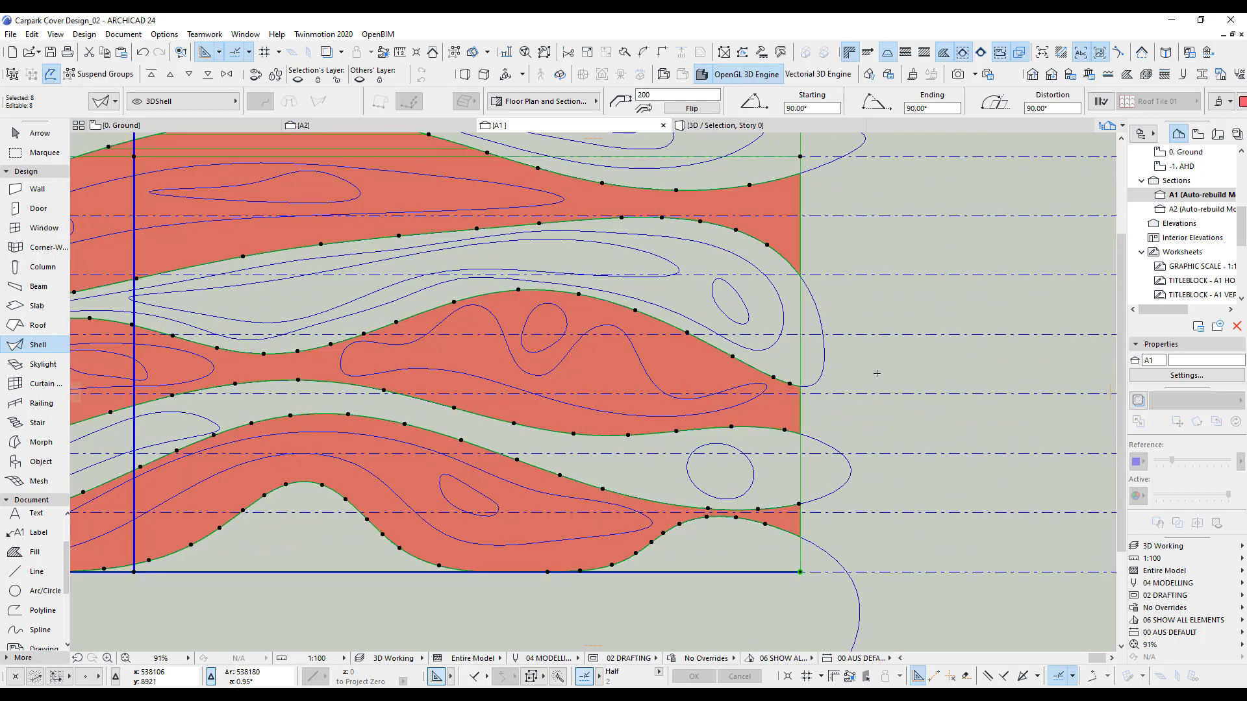
pyautogui.rightClick(876, 374)
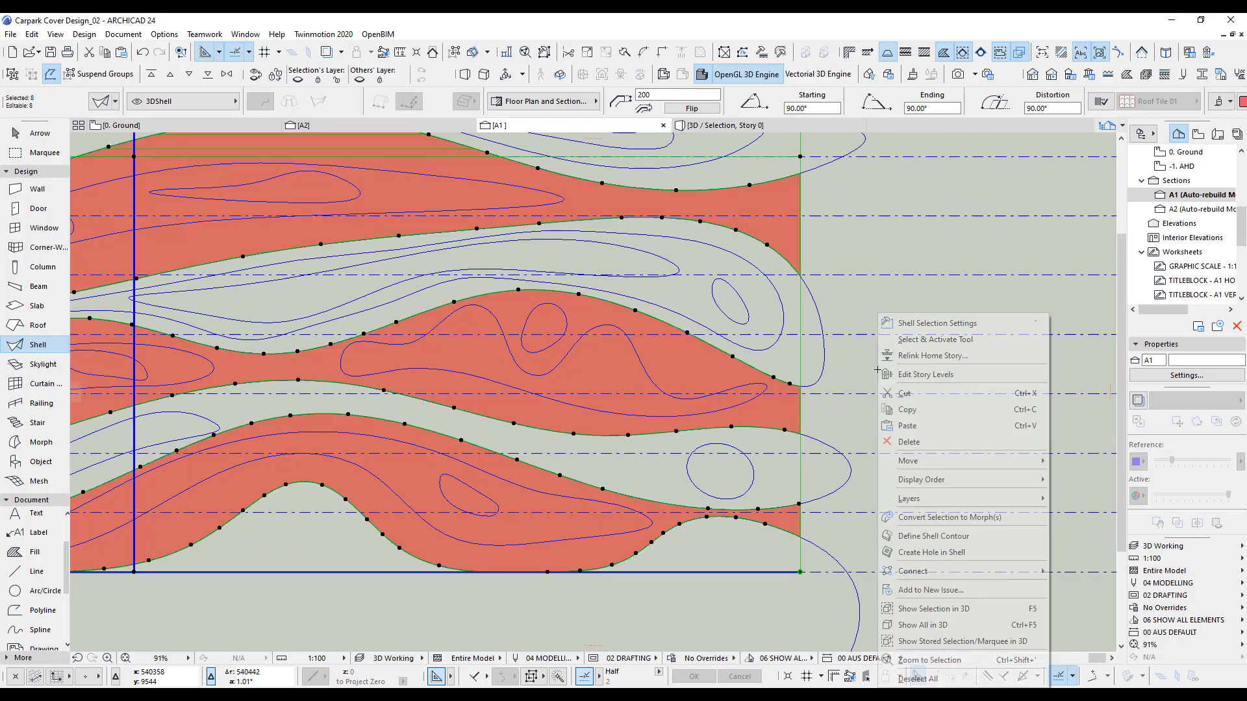
pyautogui.click(907, 554)
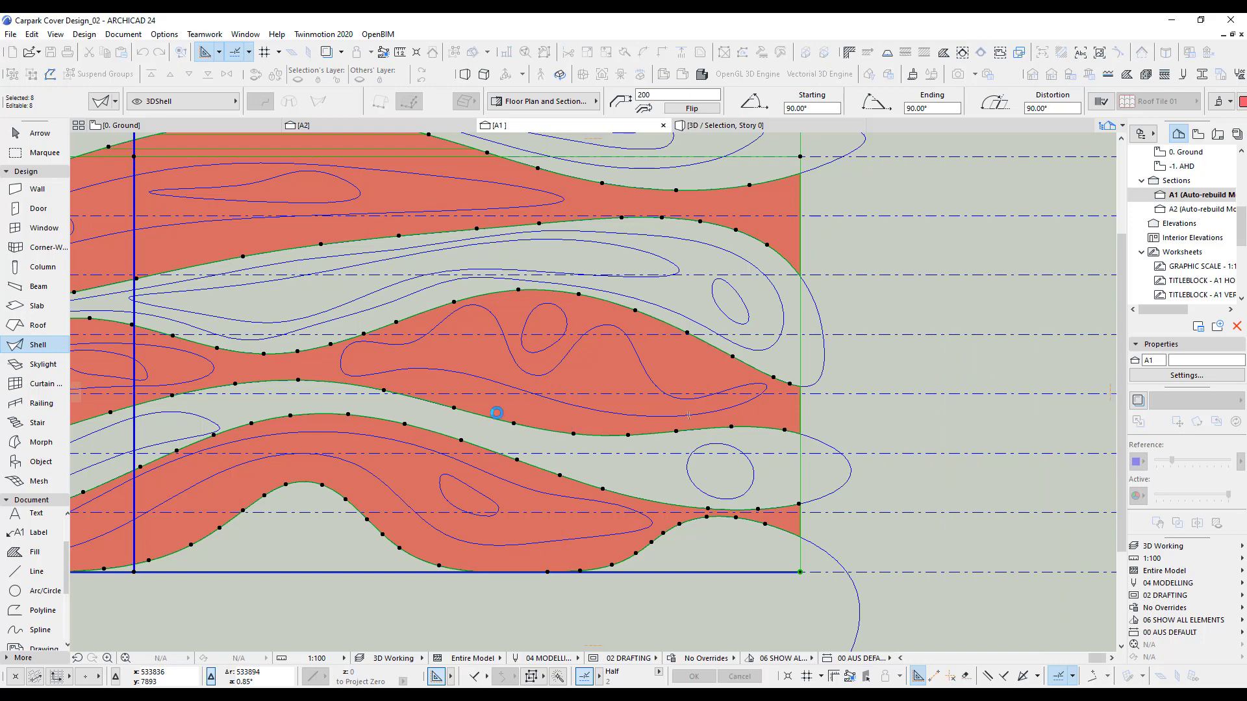
pyautogui.click(496, 413)
# Step: Create a hole from the small oval spline nested beside that wavy opening, around Level 4
pyautogui.rightClick(880, 404)
pyautogui.click(908, 373)
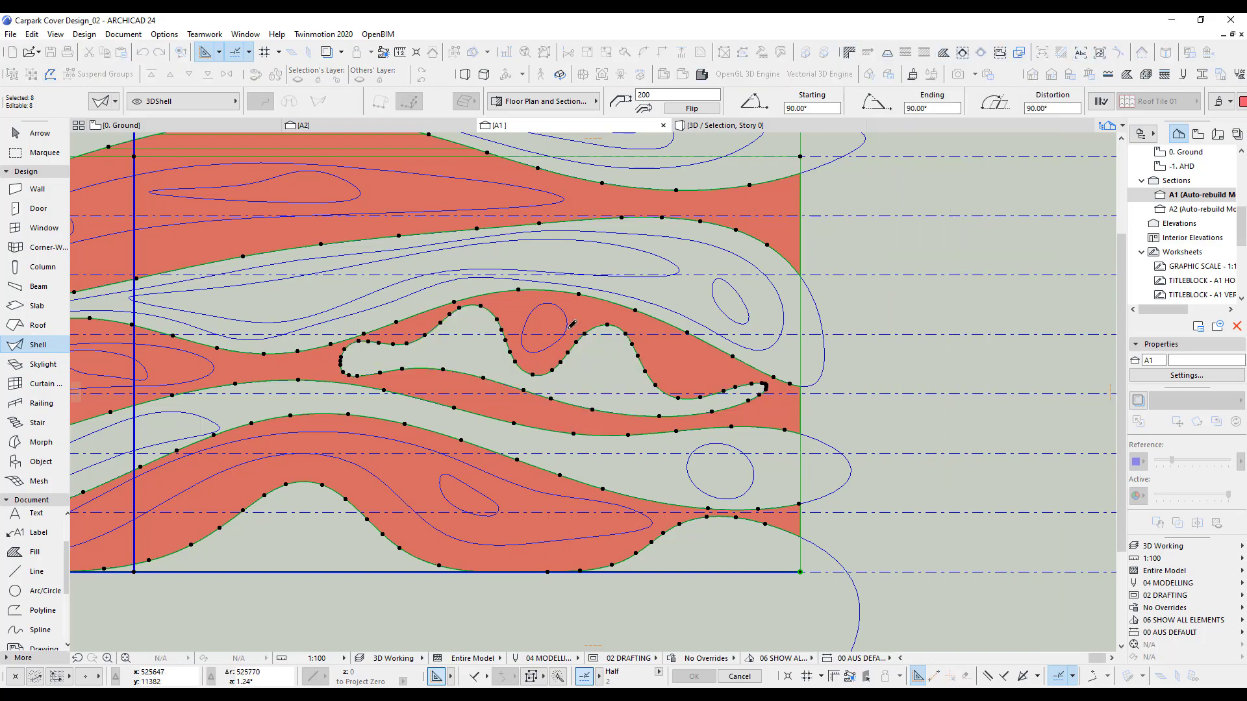
pyautogui.click(567, 324)
# Step: Examine the ribbon cut-outs and inner holes along the whole shell row from end to end
pyautogui.scroll(-2, 519, 364)
pyautogui.moveTo(519, 364); pyautogui.dragTo(849, 392, button='middle')
pyautogui.scroll(-3, 194, 584)
pyautogui.moveTo(195, 584); pyautogui.dragTo(582, 584, button='middle')
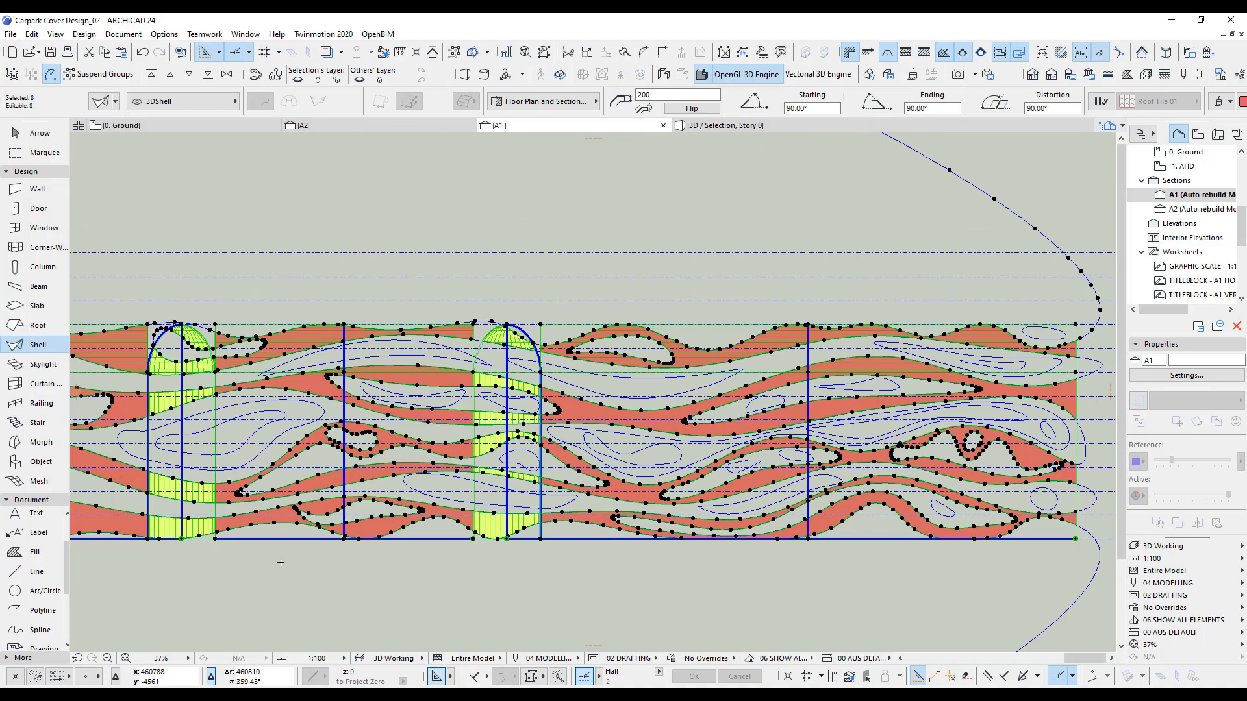
pyautogui.moveTo(245, 563); pyautogui.dragTo(931, 556, button='middle')
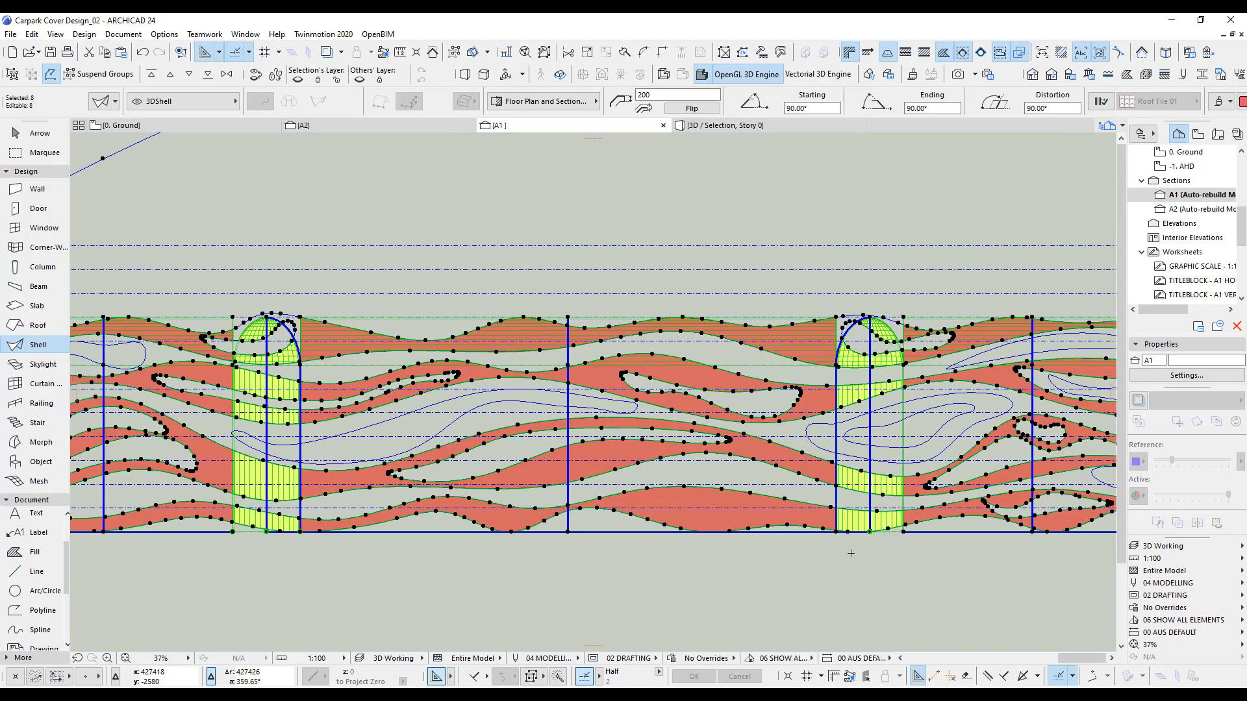
pyautogui.moveTo(384, 556); pyautogui.dragTo(706, 559, button='middle')
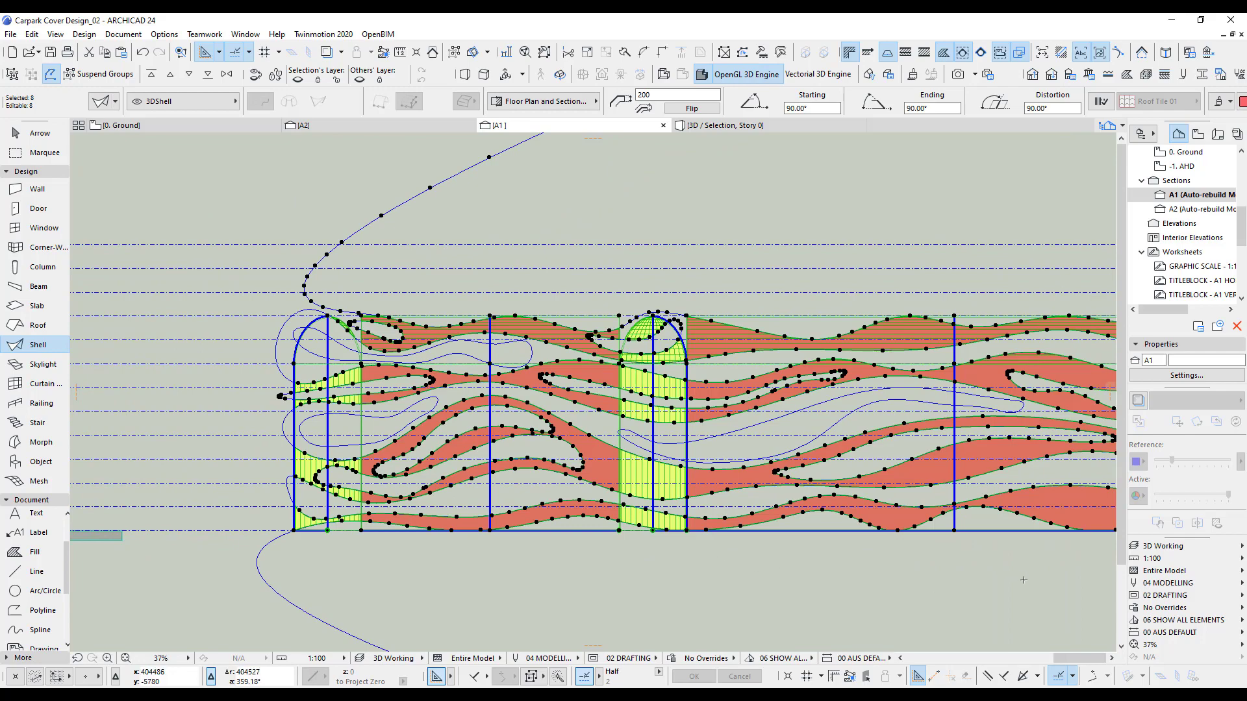
pyautogui.moveTo(1023, 580)
pyautogui.mouseDown(button='middle')
pyautogui.moveTo(910, 590)
pyautogui.moveTo(359, 571)
pyautogui.mouseUp(button='middle')
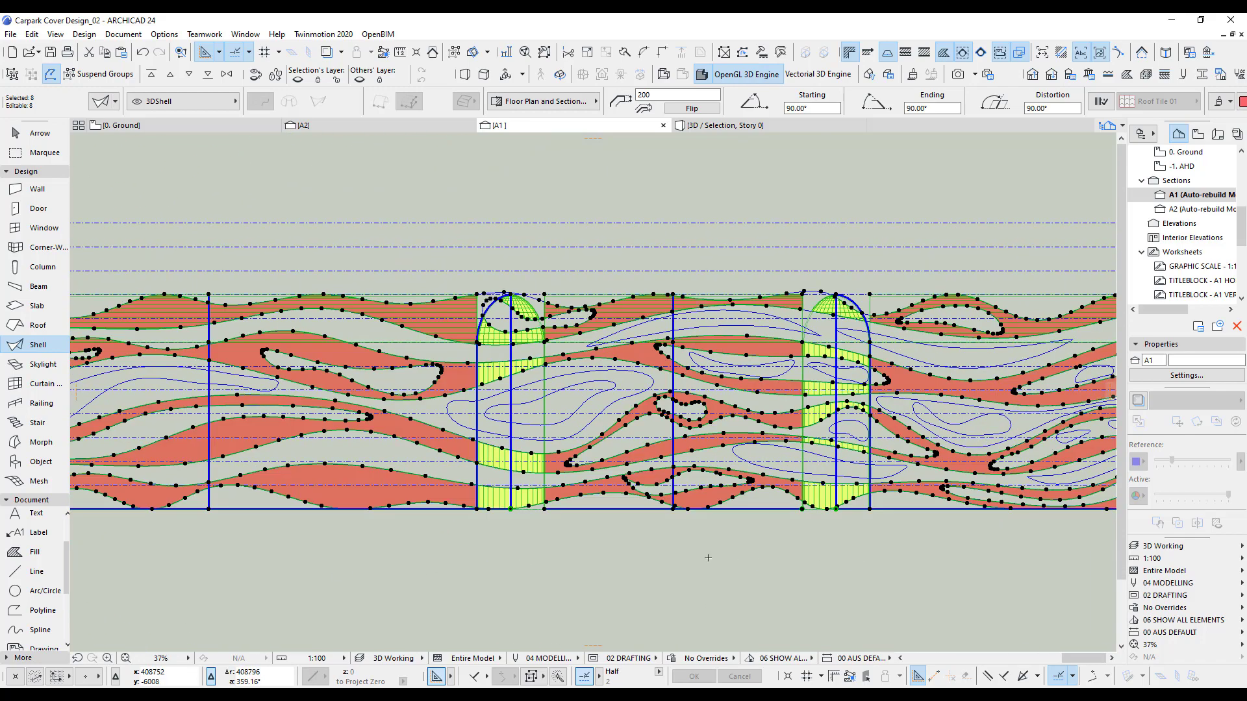
pyautogui.moveTo(825, 561); pyautogui.dragTo(311, 561, button='middle')
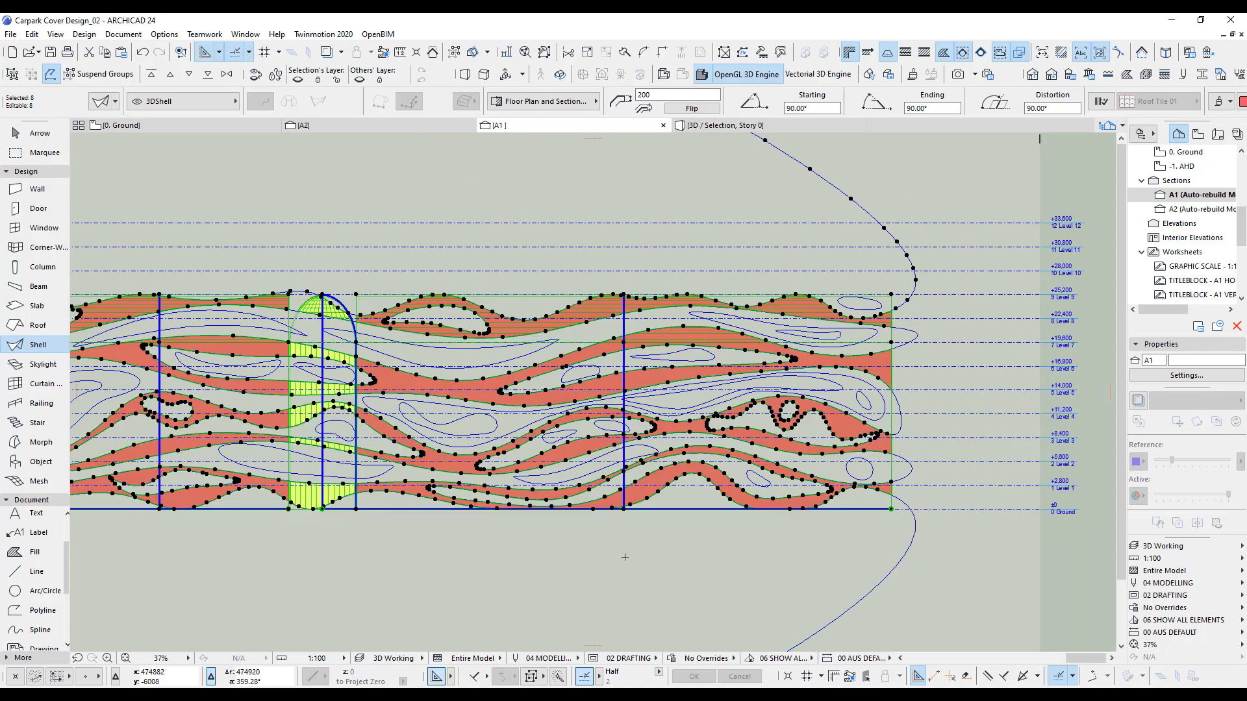
pyautogui.moveTo(625, 557); pyautogui.dragTo(587, 559, button='middle')
pyautogui.scroll(4, 593, 427)
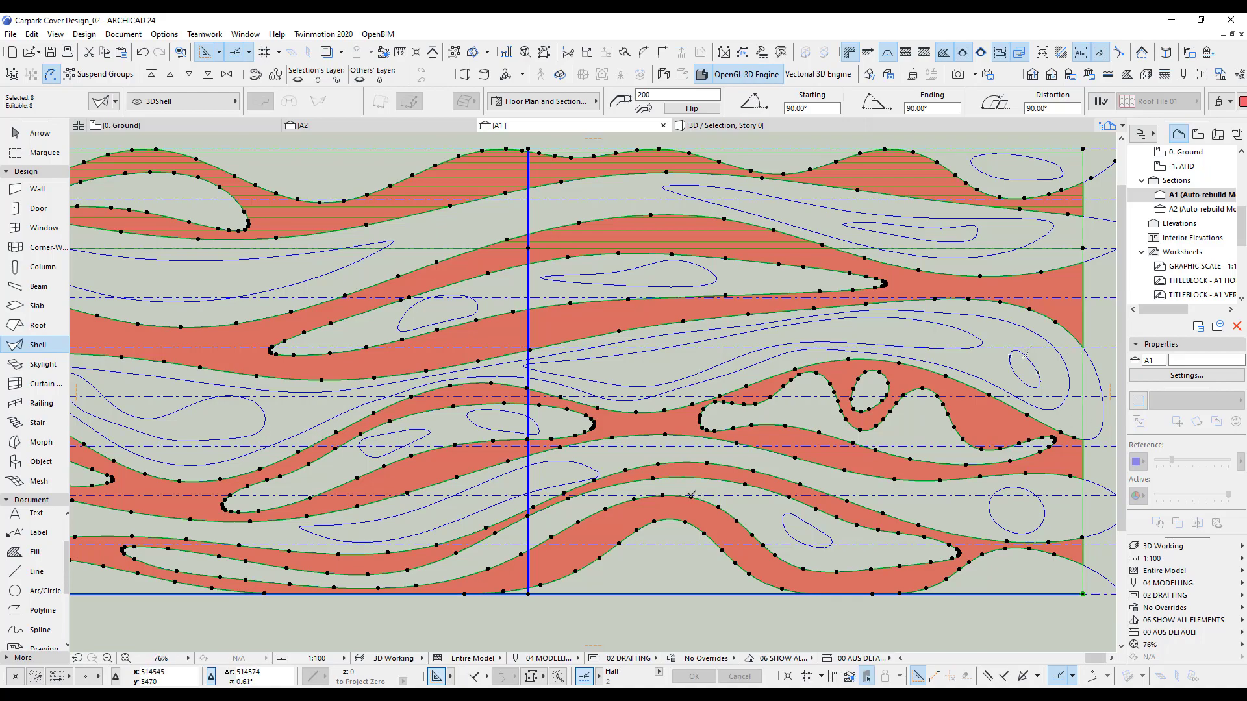
pyautogui.scroll(-3, 714, 558)
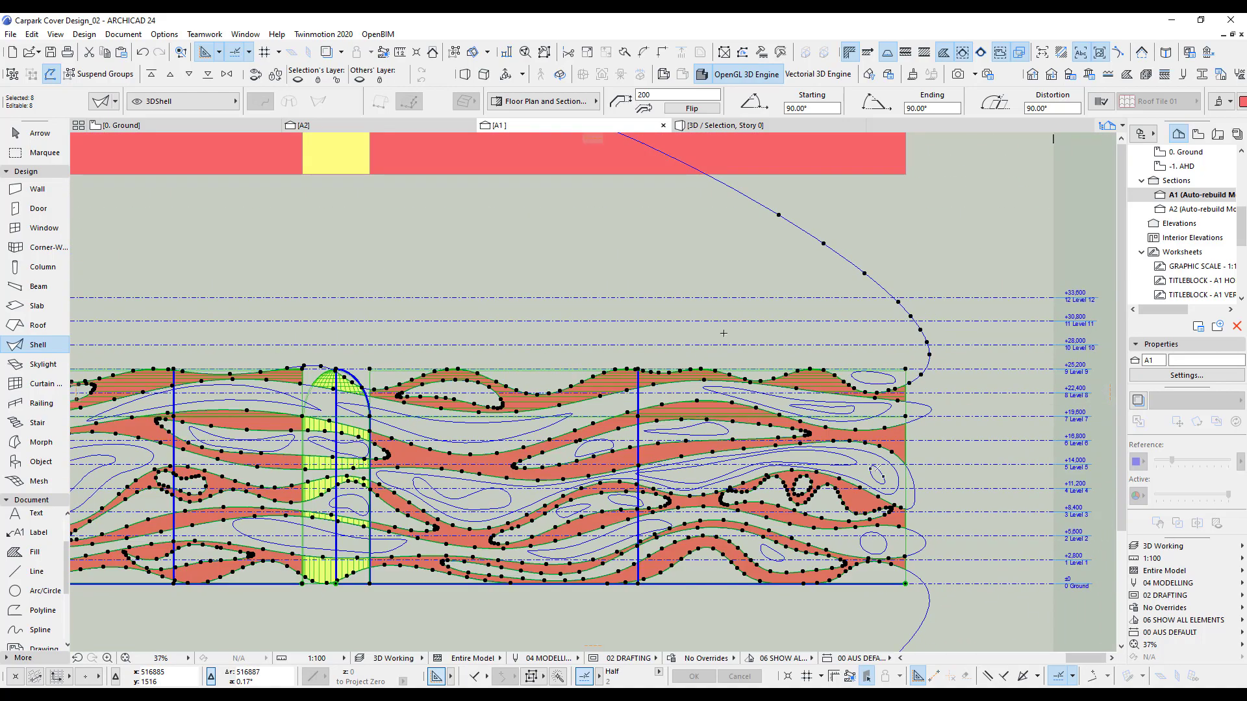
# Step: Copy the last straight shell of the uncut upper row straight down onto the matching shell of the patterned row, at ground level
pyautogui.press('Escape')
pyautogui.scroll(-4, 867, 490)
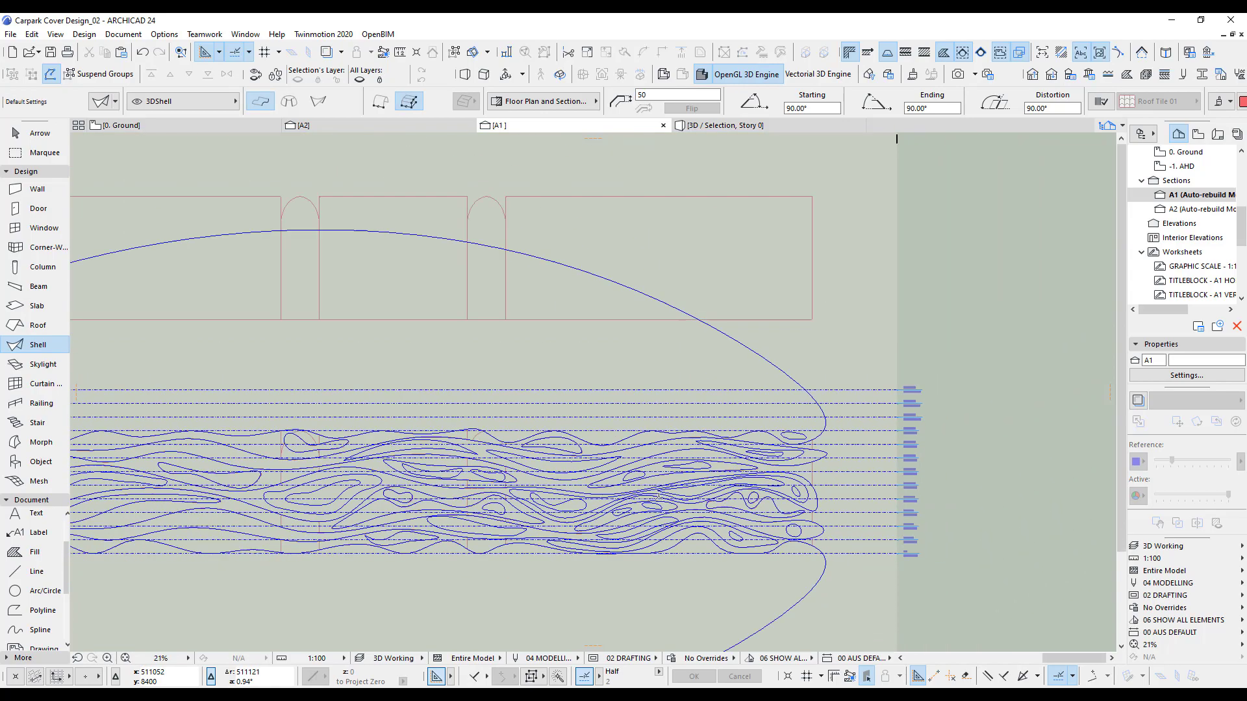
pyautogui.click(53, 137)
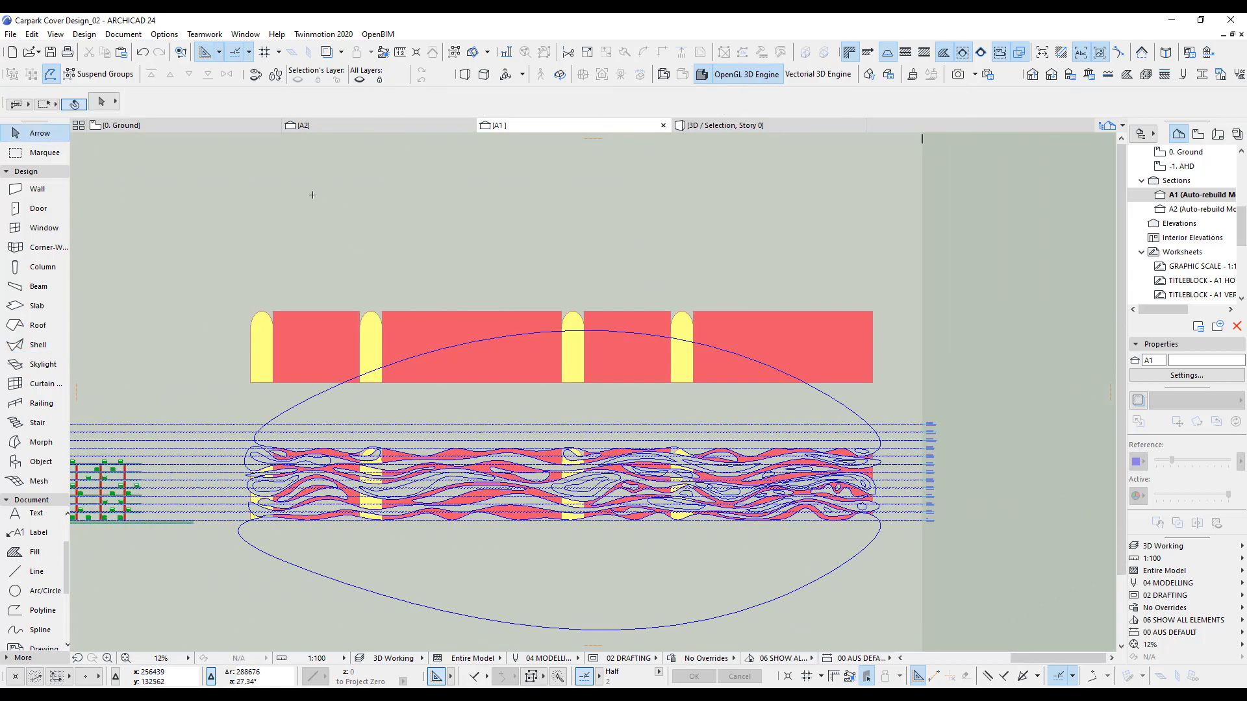
pyautogui.click(817, 329)
pyautogui.press('Escape')
pyautogui.click(801, 319)
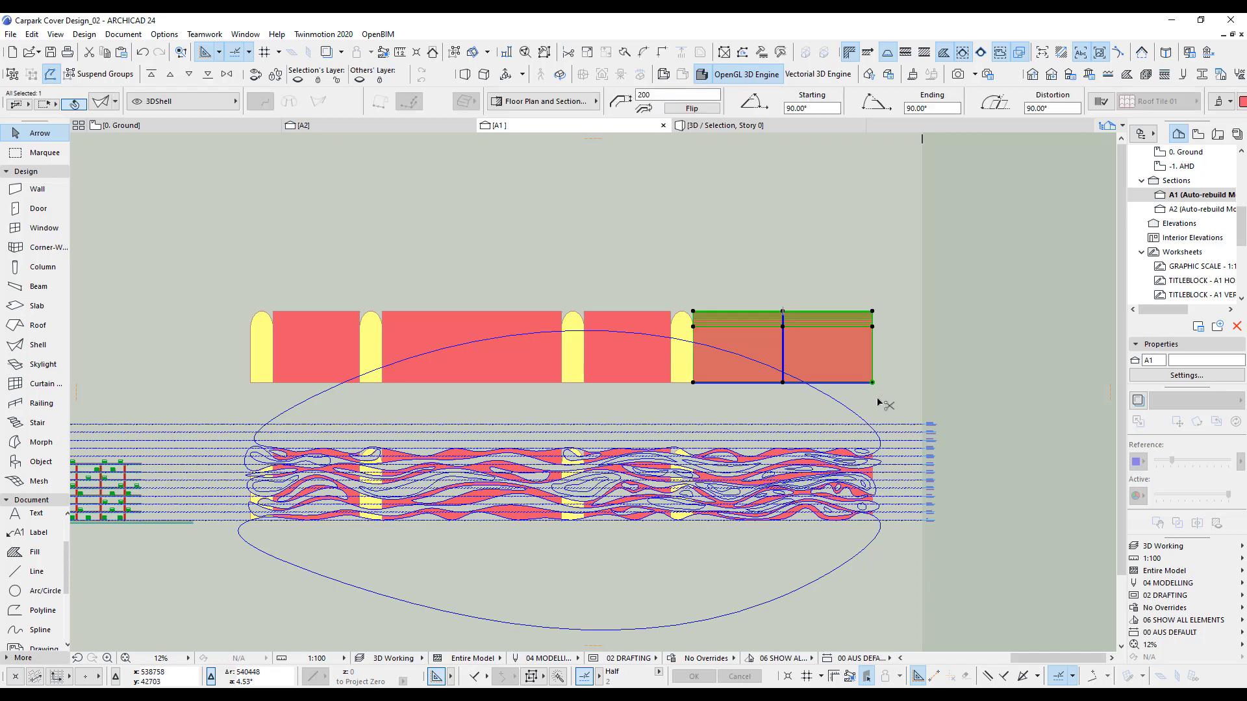
pyautogui.moveTo(881, 398); pyautogui.dragTo(833, 396, button='middle')
pyautogui.scroll(3, 834, 395)
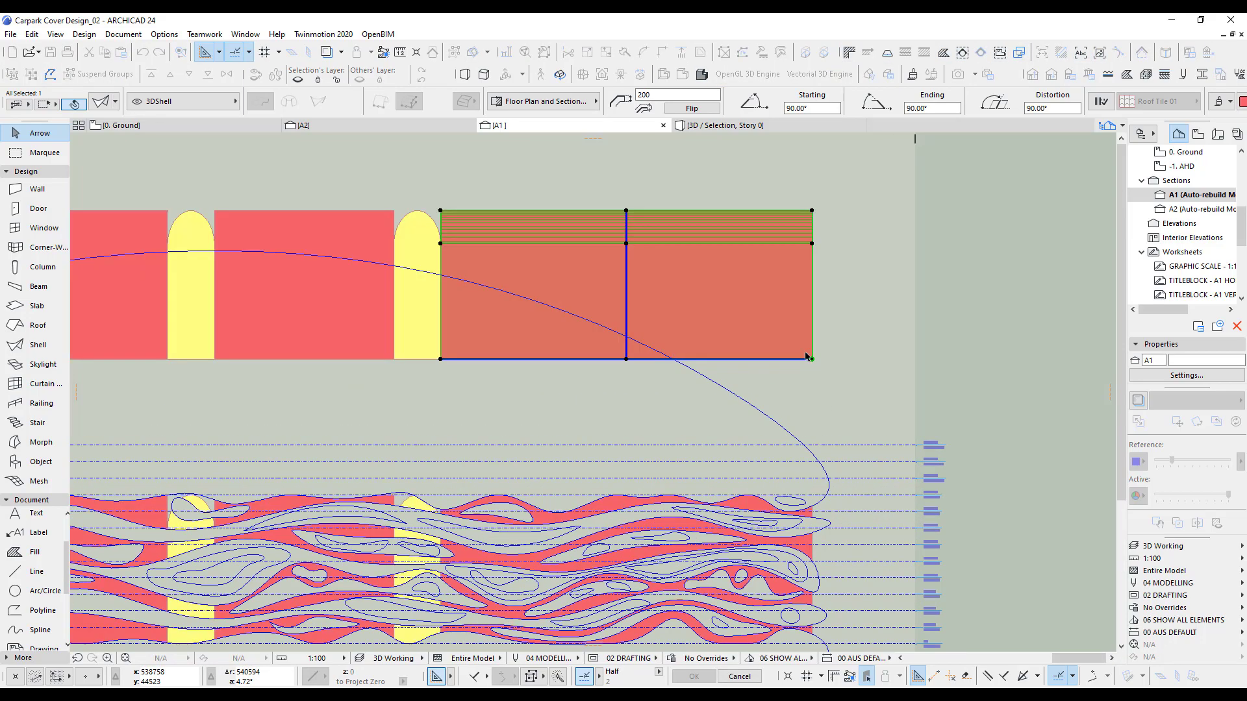
pyautogui.moveTo(796, 284); pyautogui.dragTo(798, 302, button='middle')
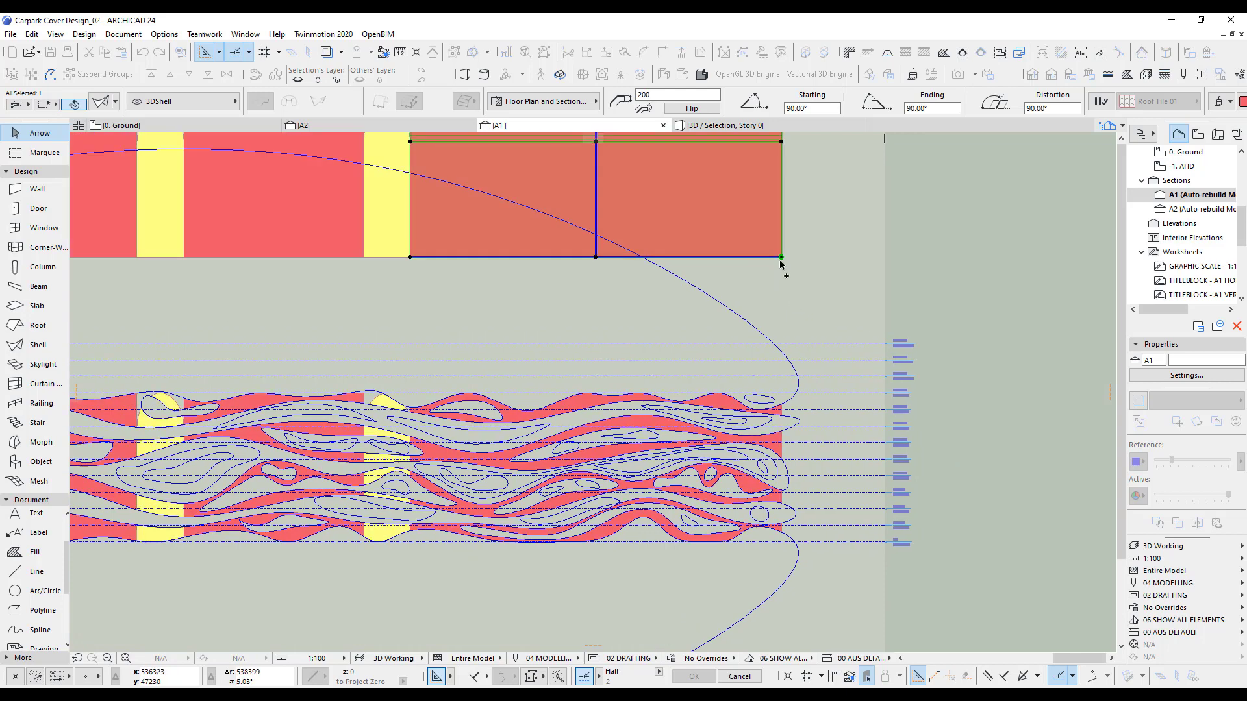
pyautogui.moveTo(781, 258); pyautogui.dragTo(782, 543)
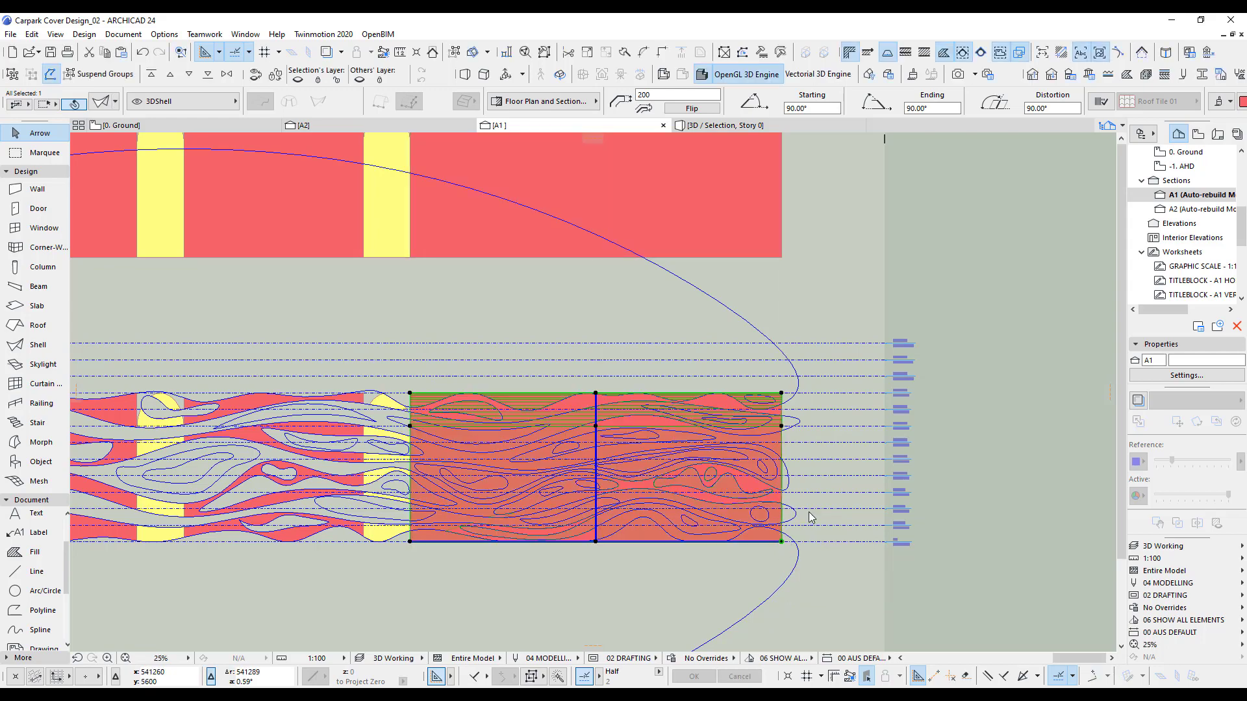
# Step: Define the copied last shell's contour from the long wavy closed spline running between Levels 3 and 6
pyautogui.scroll(2, 802, 536)
pyautogui.scroll(2, 803, 535)
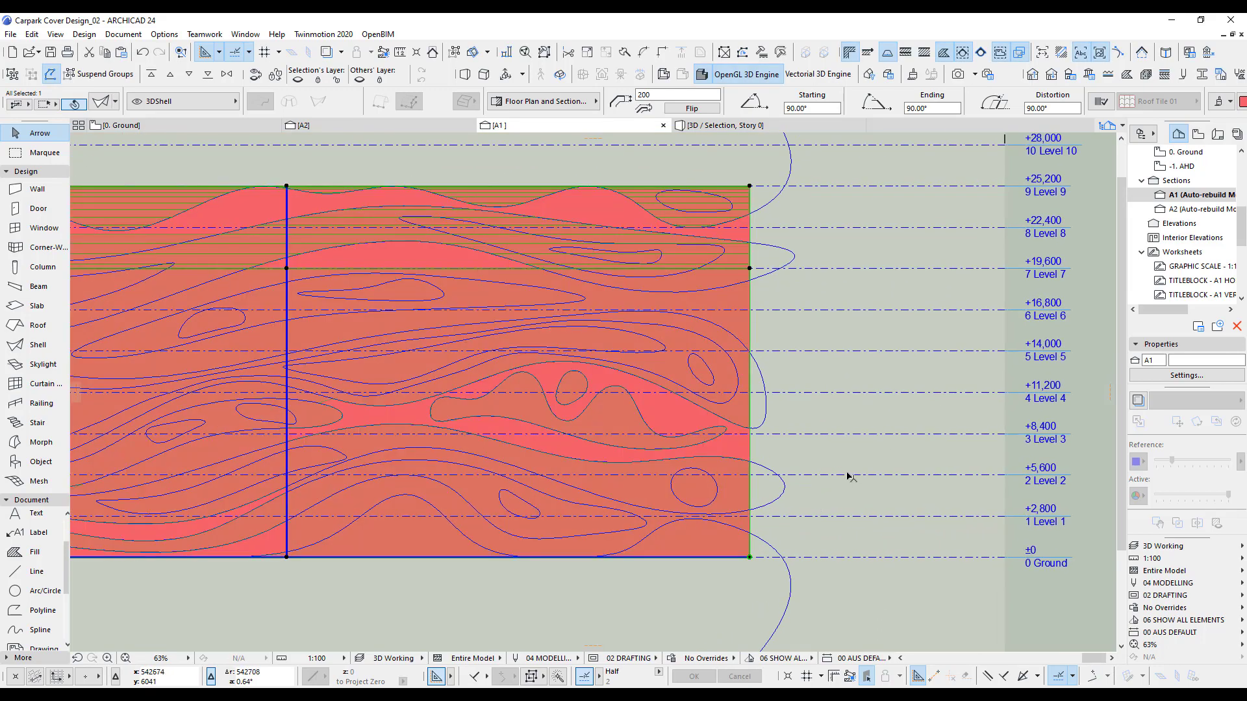
pyautogui.rightClick(836, 465)
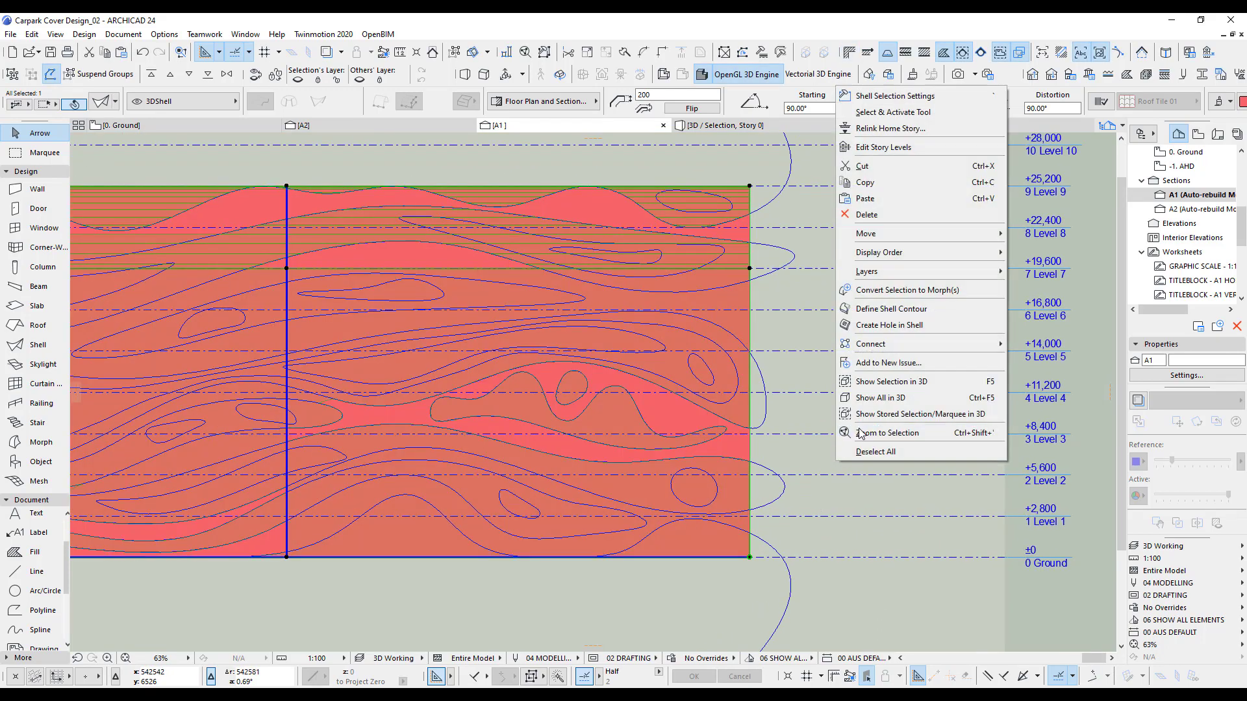
pyautogui.click(881, 311)
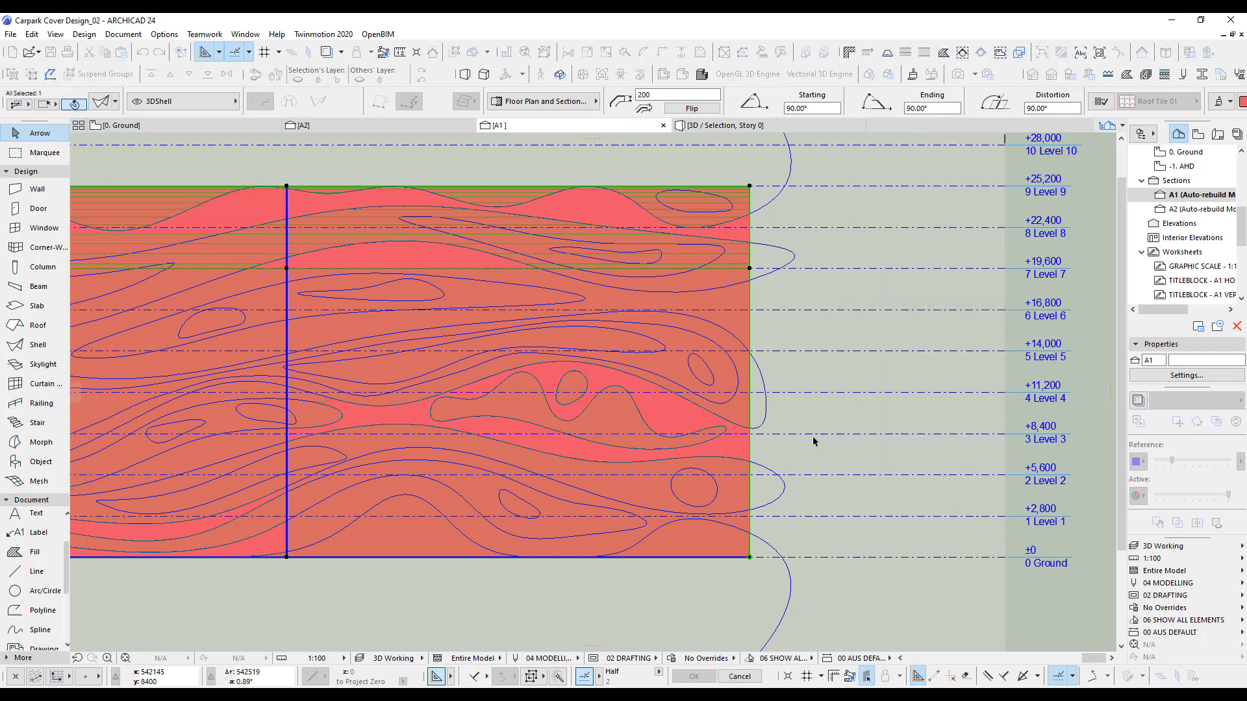
pyautogui.press('space')
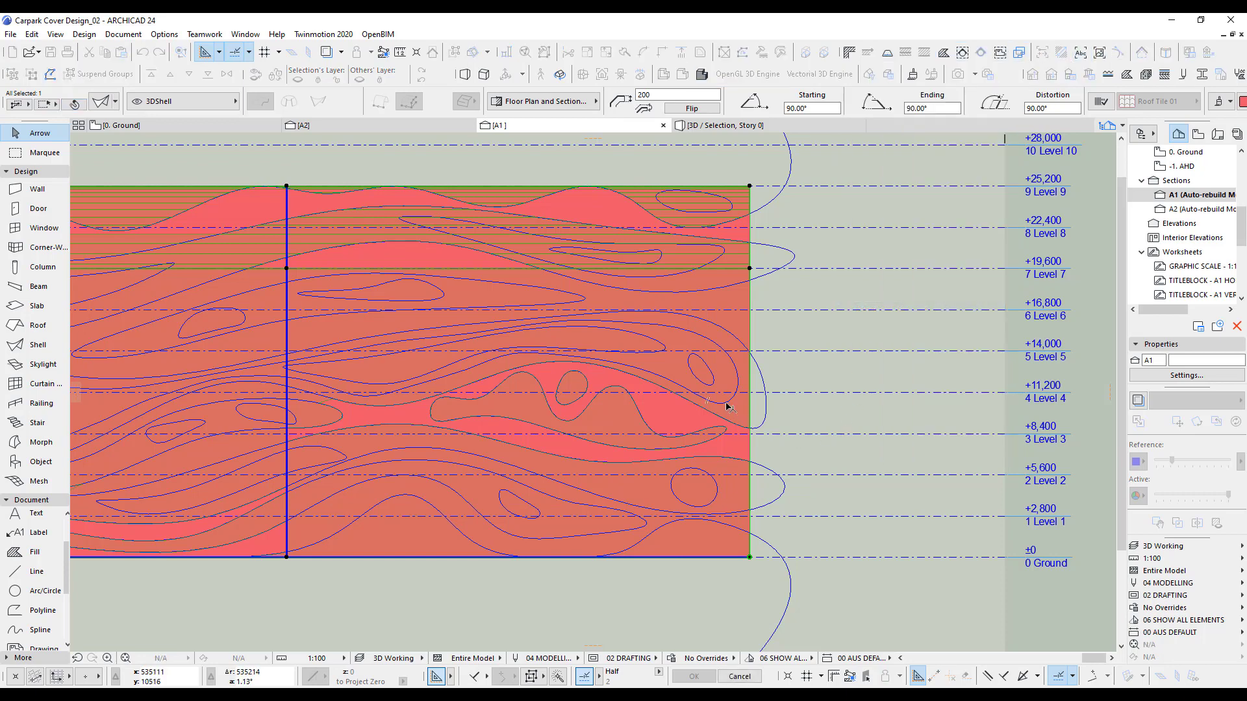
pyautogui.click(728, 407)
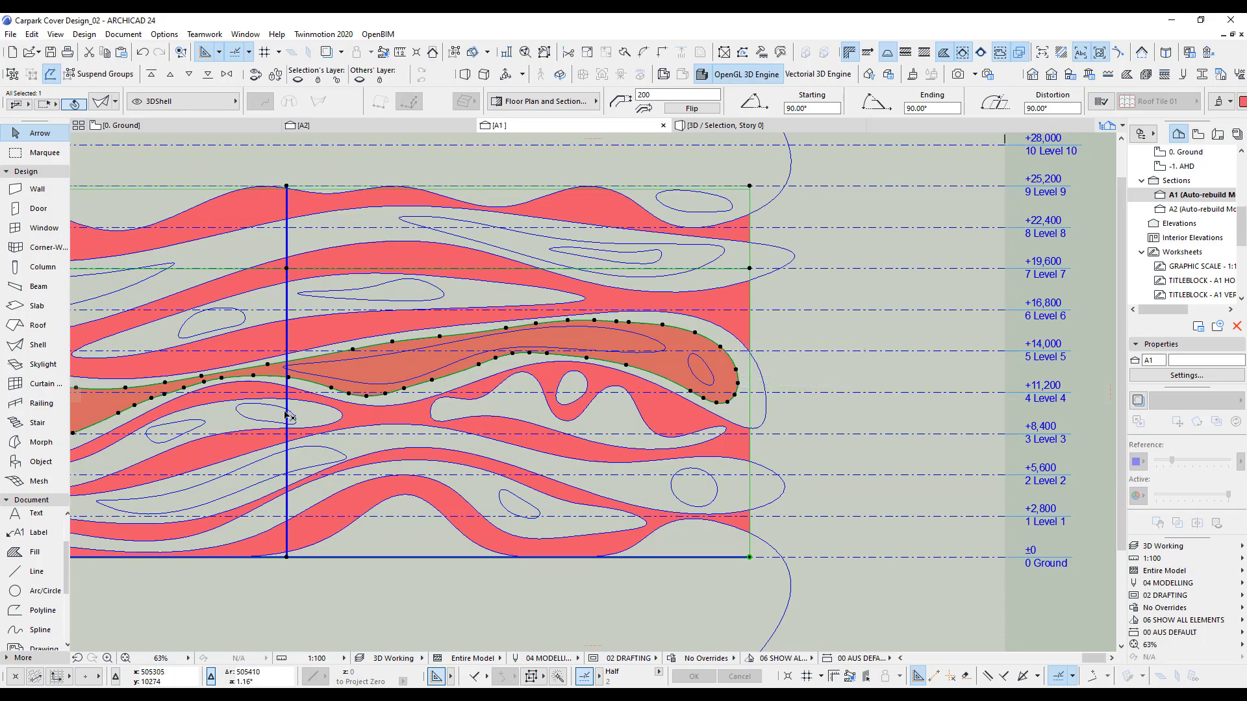
# Step: Create a hole in the new ribbon shell from the small oval spline near its rounded right end, between Levels 4 and 5
pyautogui.scroll(-2, 250, 458)
pyautogui.scroll(-1, 250, 458)
pyautogui.moveTo(283, 459); pyautogui.dragTo(601, 458, button='middle')
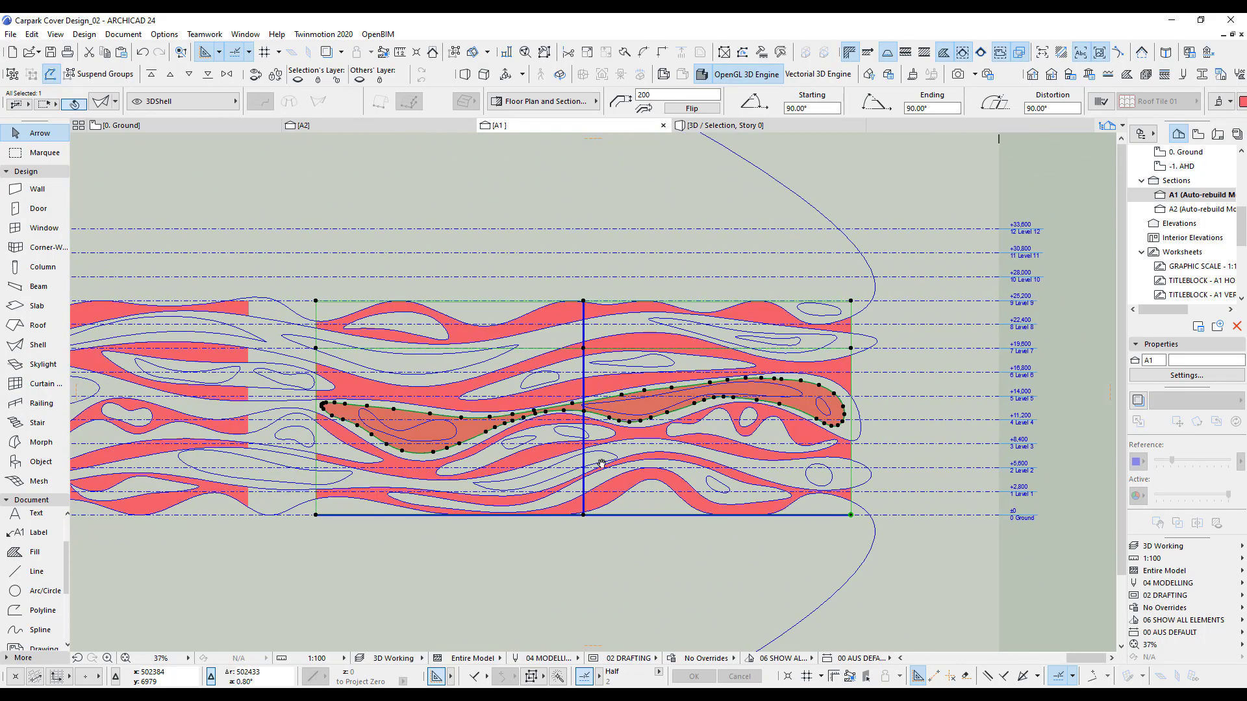
pyautogui.scroll(3, 864, 412)
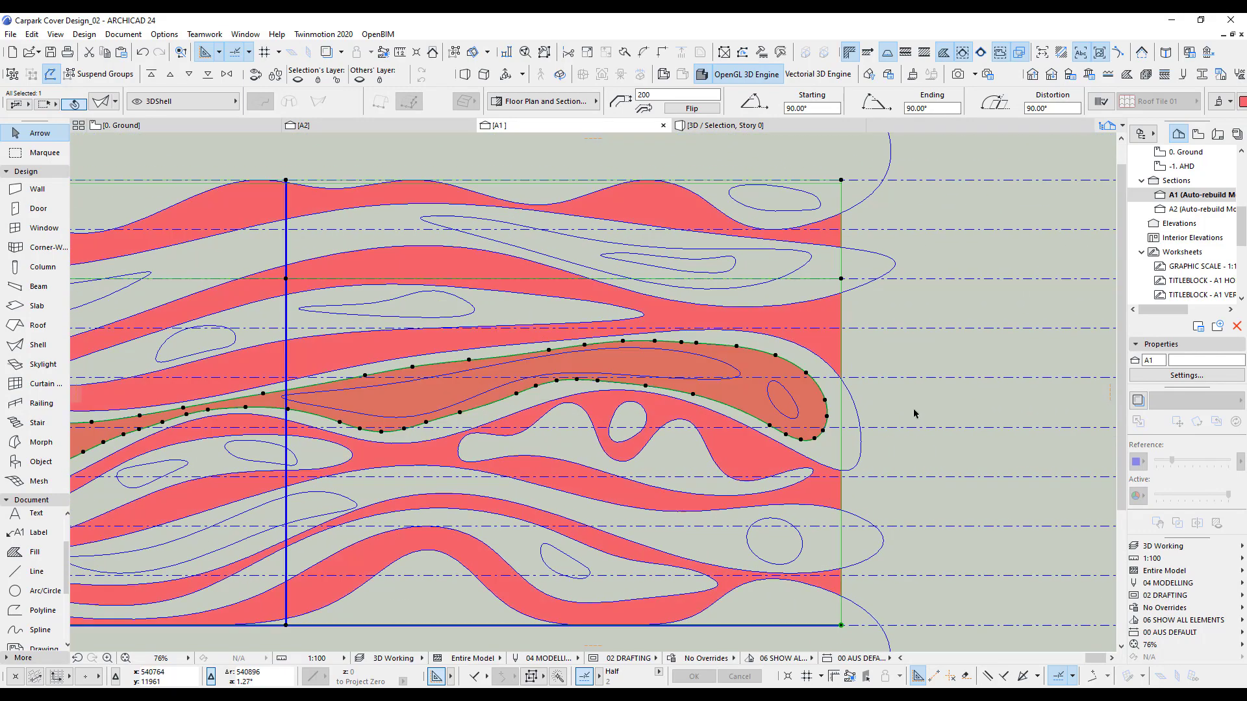
pyautogui.rightClick(916, 411)
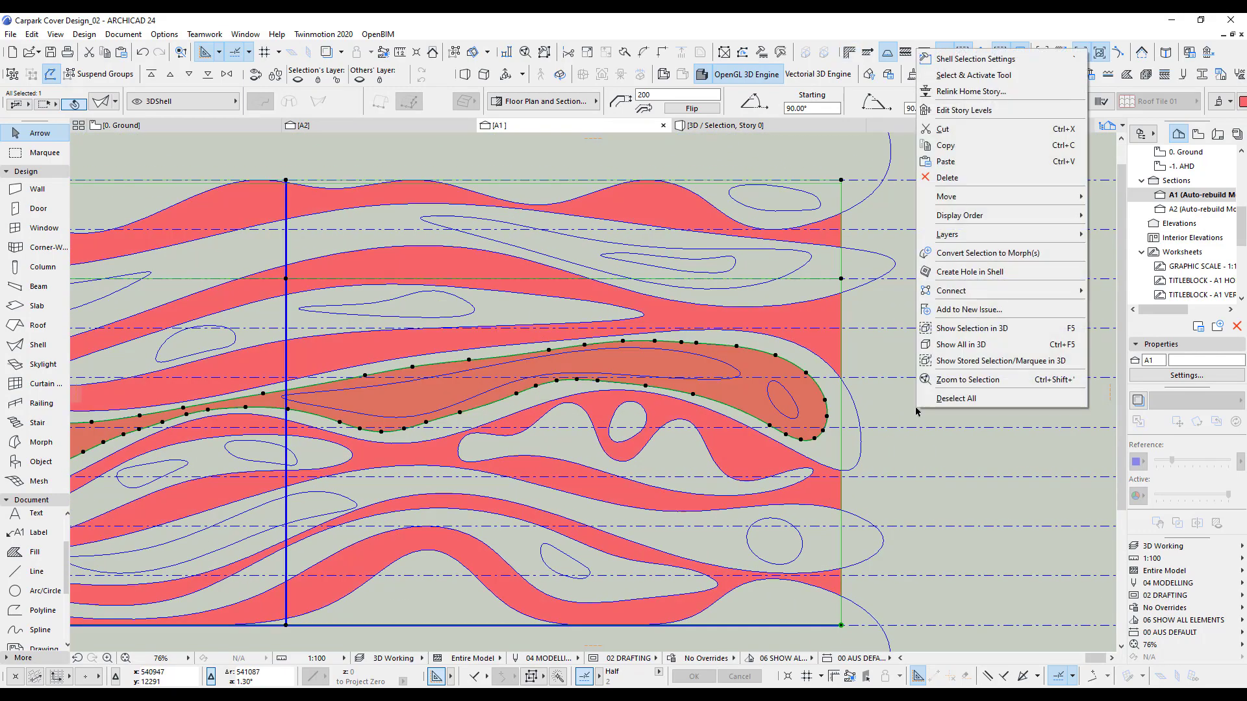
pyautogui.click(962, 278)
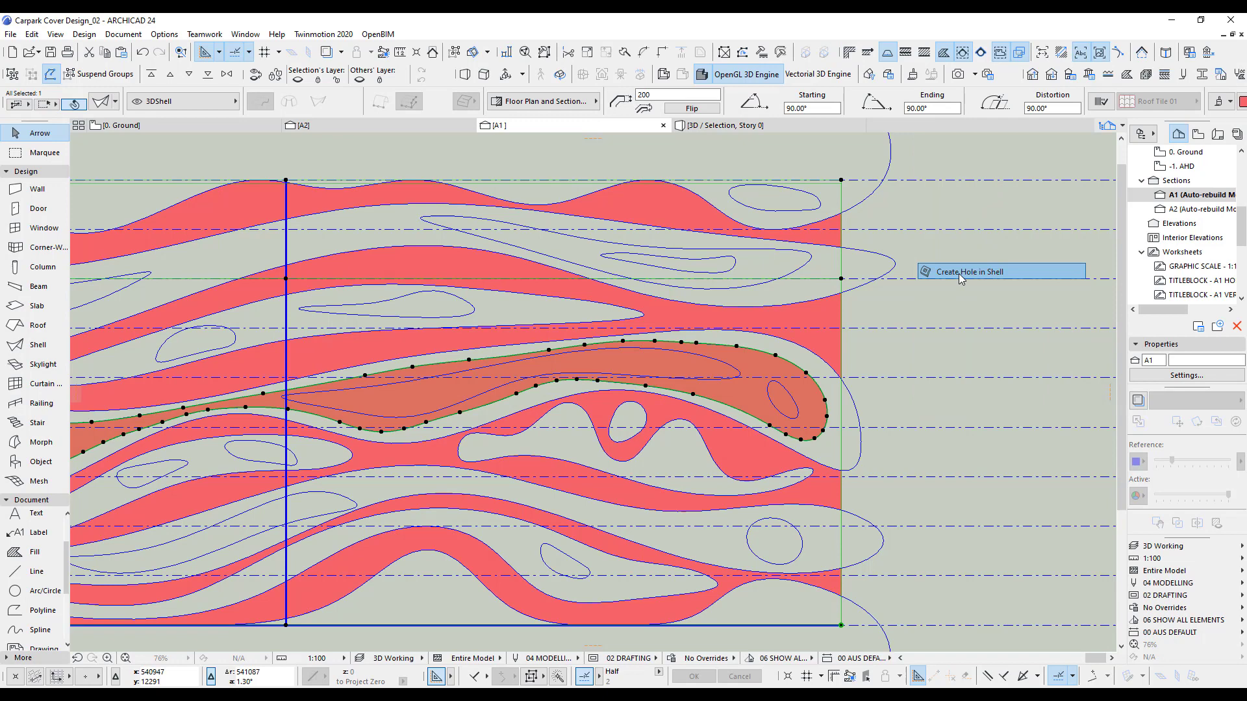
pyautogui.click(798, 417)
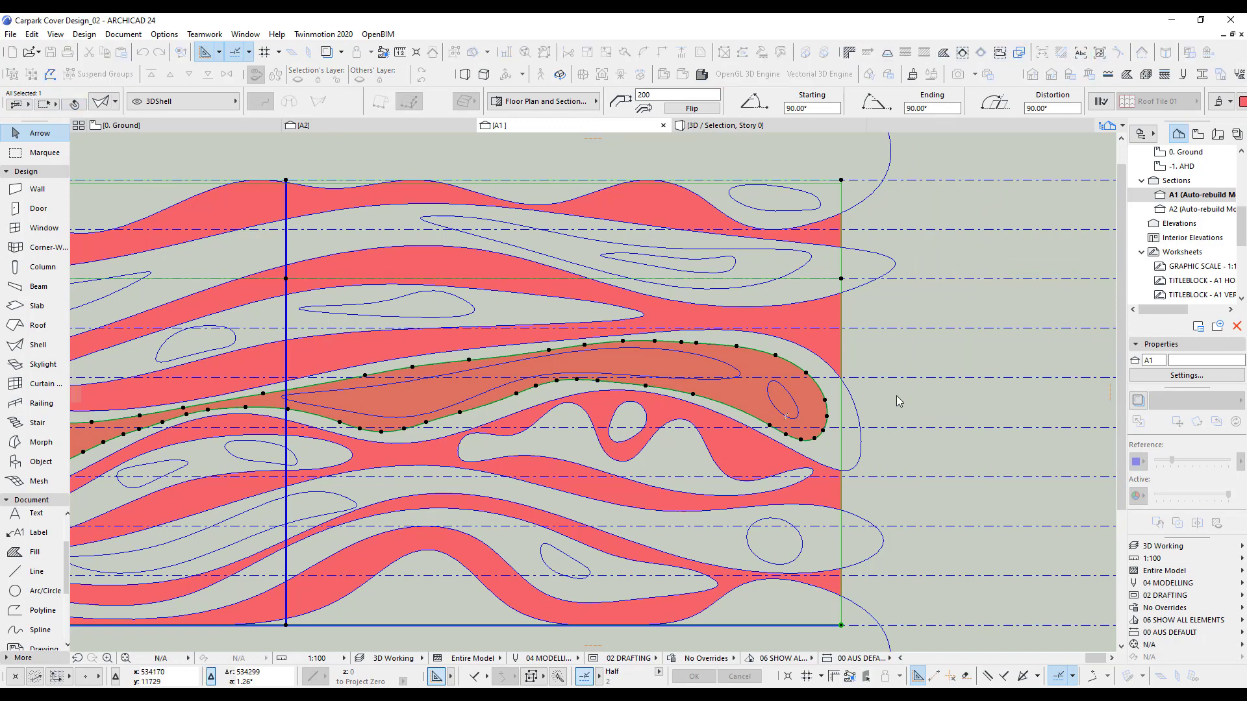
# Step: Create a hole in the ribbon shell from the long narrow spline beside the oval hole, around Level 5
pyautogui.rightClick(930, 397)
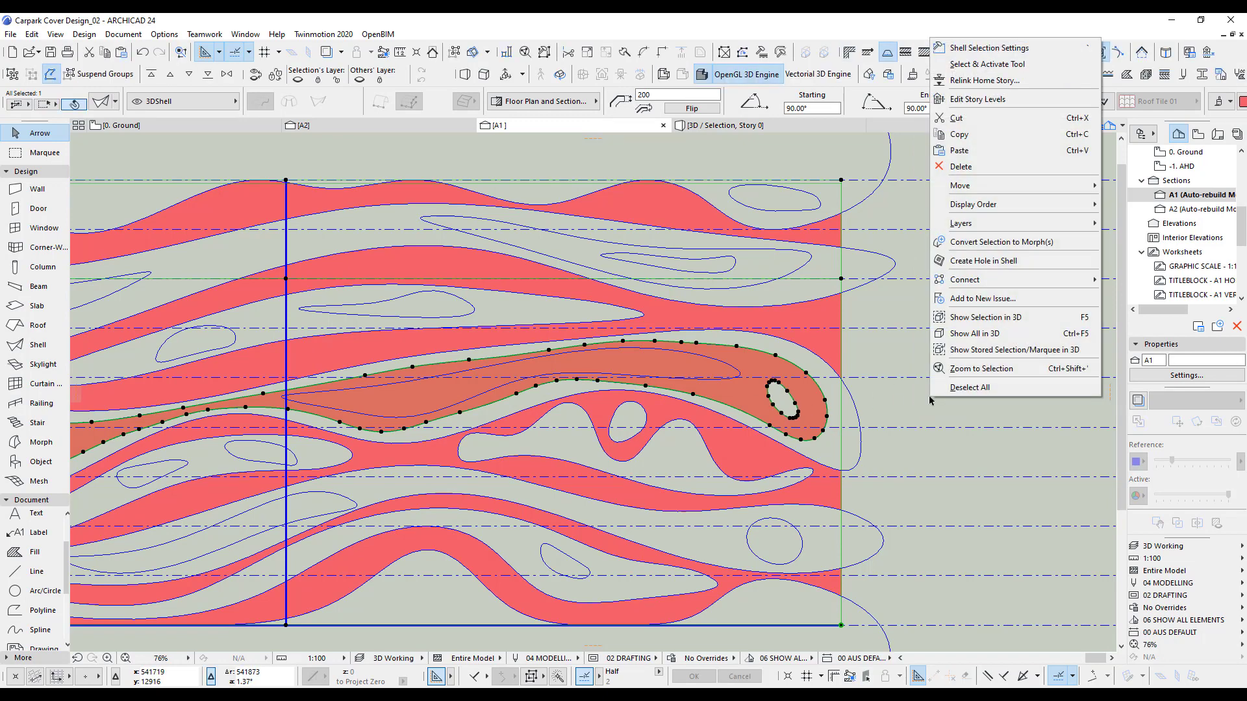
pyautogui.click(961, 260)
pyautogui.click(744, 376)
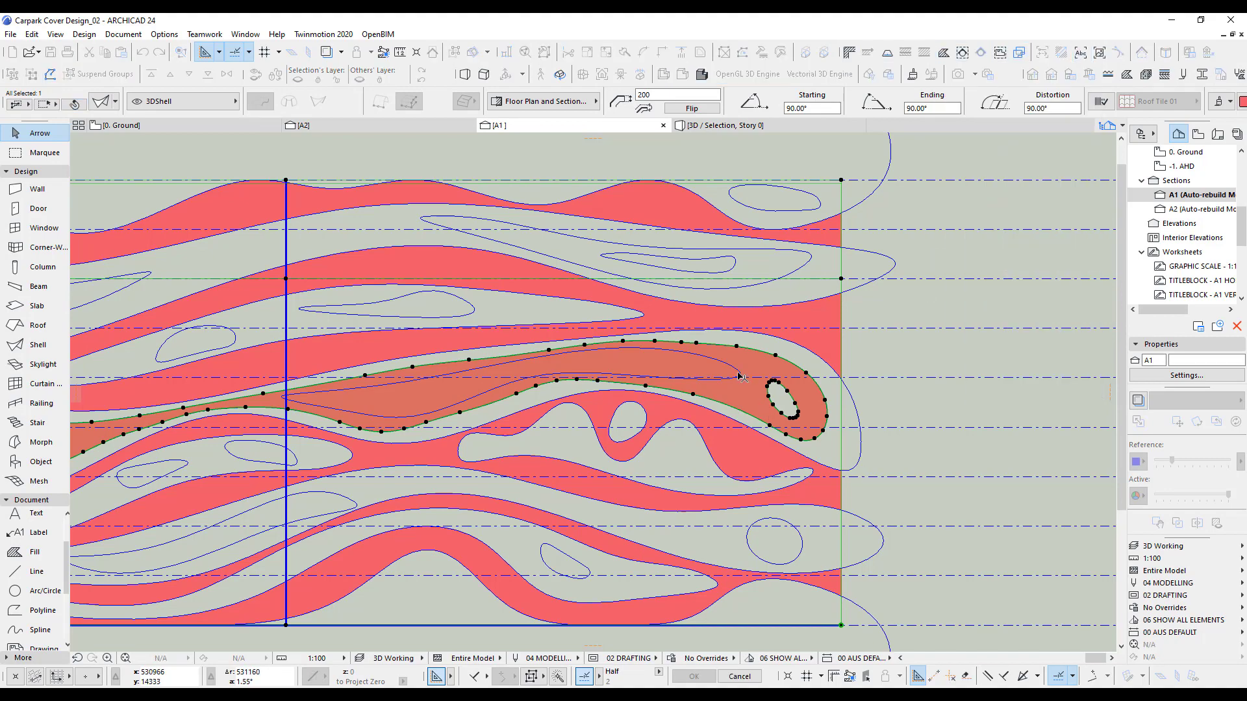
# Step: Create a hole from the closed spline inside the ribbon's wide left part around Level 4, and deselect the shell
pyautogui.scroll(-3, 946, 447)
pyautogui.moveTo(825, 453); pyautogui.dragTo(952, 412, button='middle')
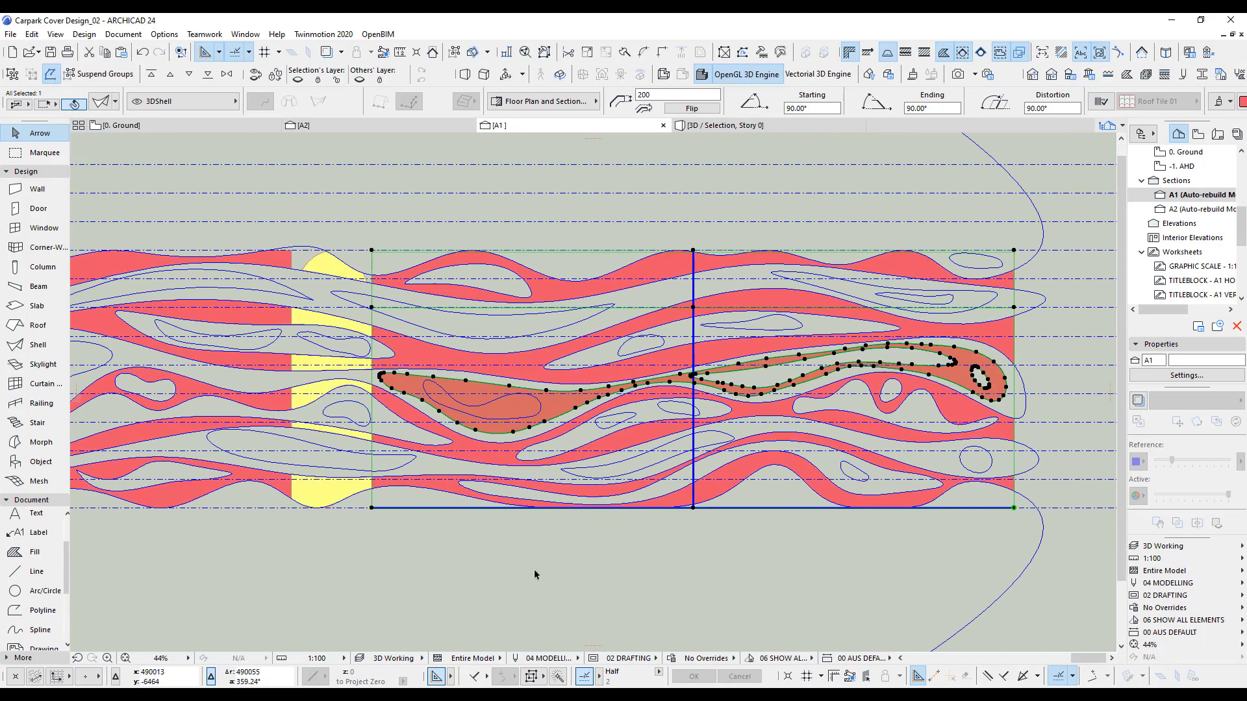
pyautogui.rightClick(521, 552)
pyautogui.click(560, 415)
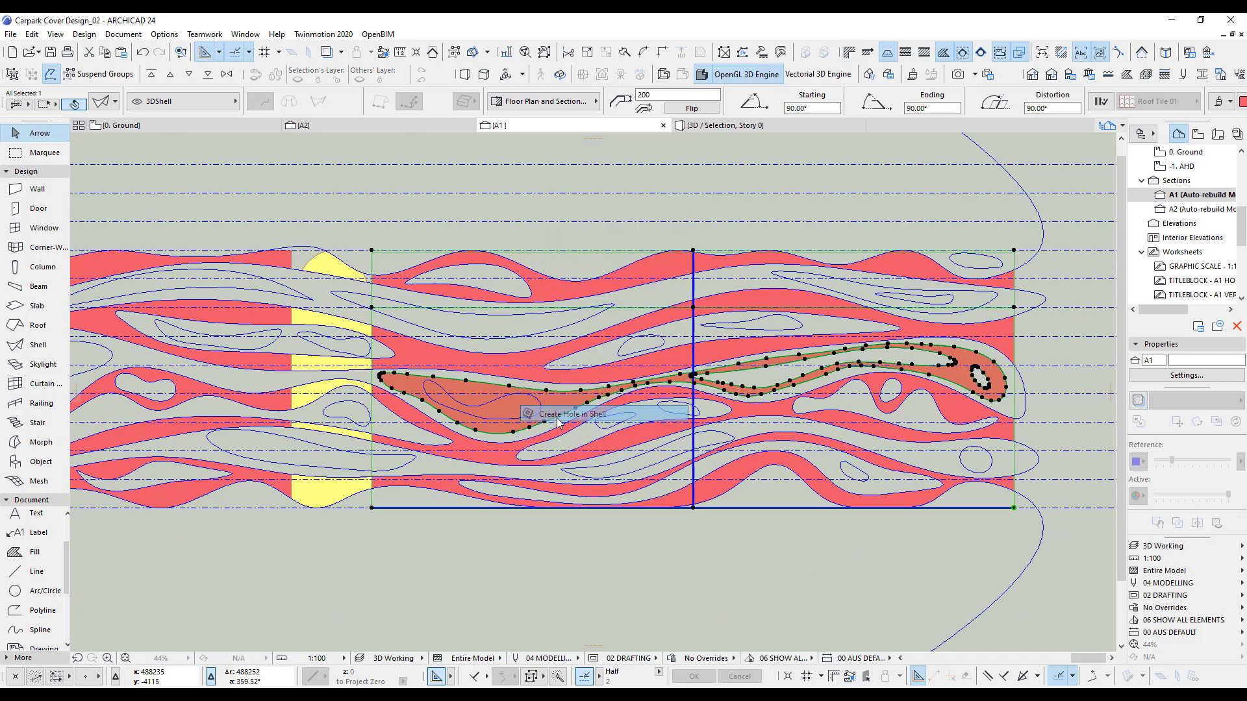
pyautogui.click(543, 415)
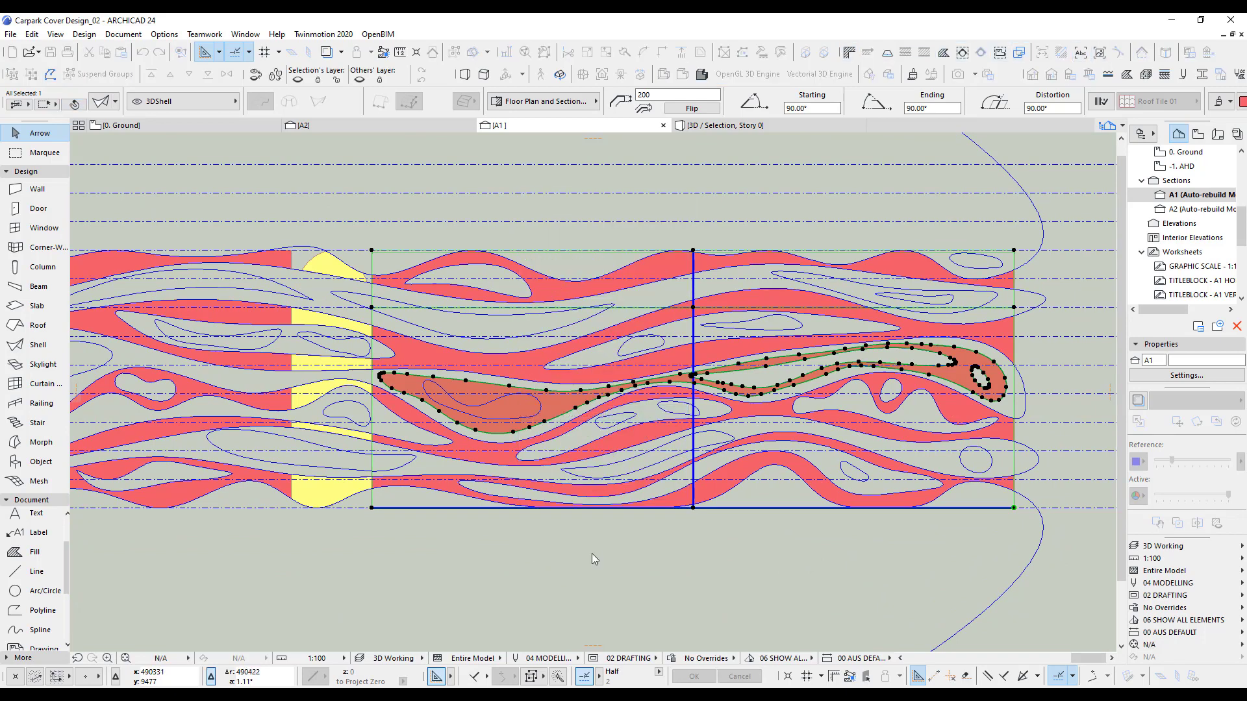
pyautogui.click(591, 554)
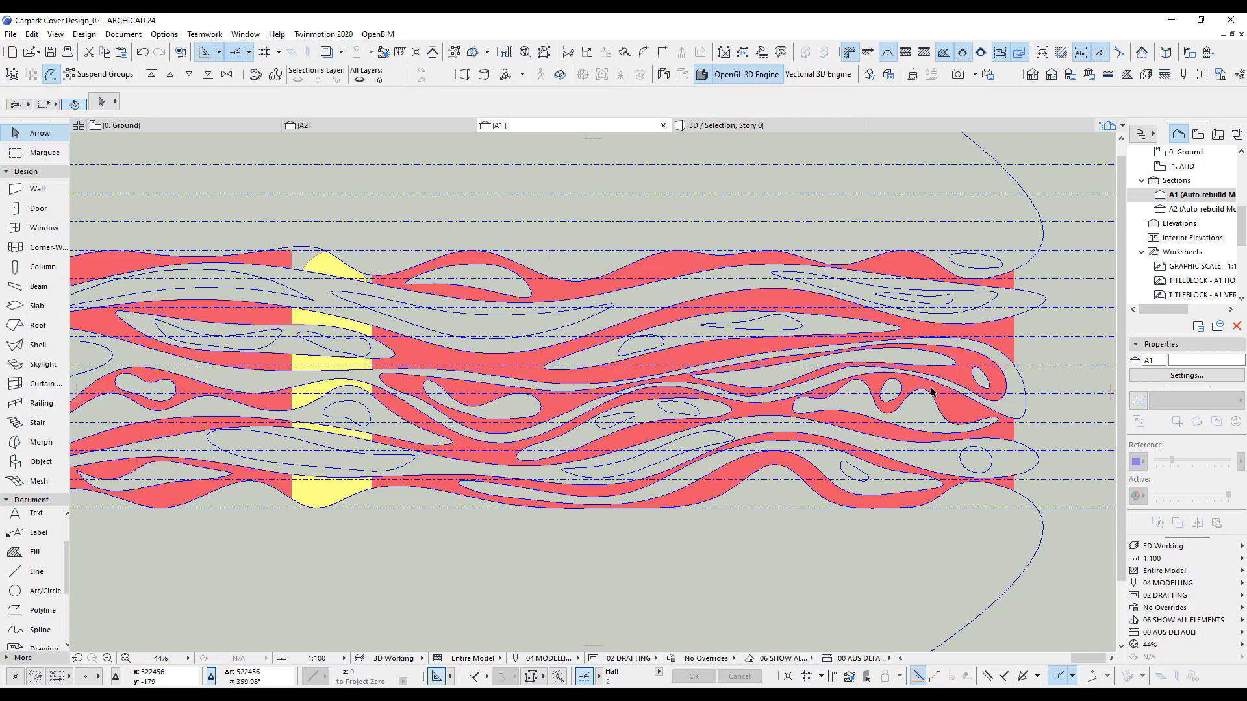
# Step: Select all eight shells of the uncut upper row and open their layer choices
pyautogui.scroll(-2, 666, 596)
pyautogui.scroll(-4, 656, 590)
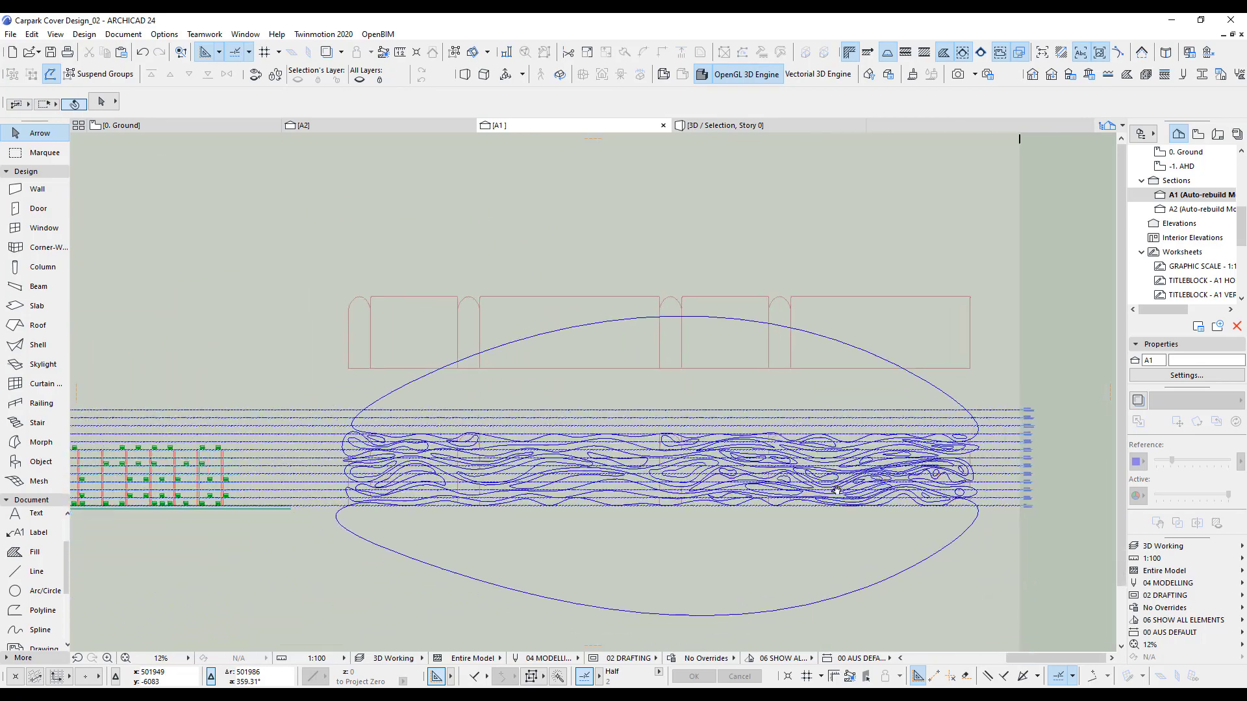
pyautogui.scroll(2, 778, 409)
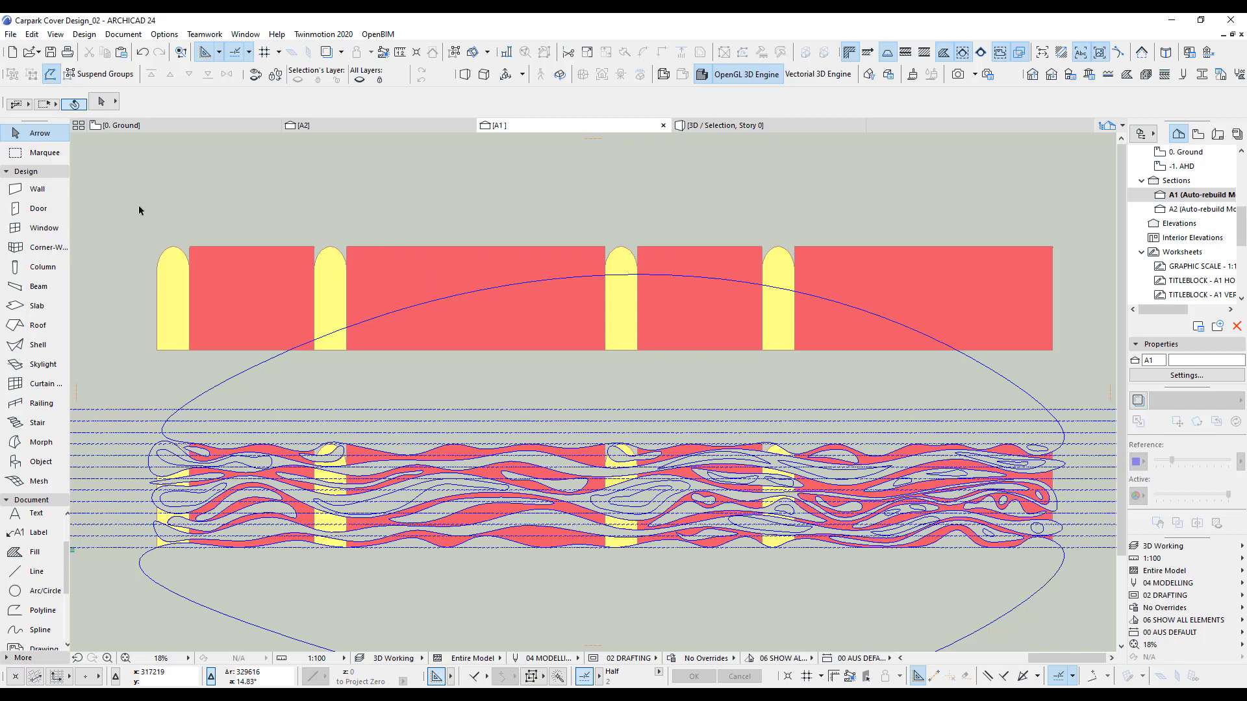
pyautogui.moveTo(129, 208); pyautogui.dragTo(1067, 253)
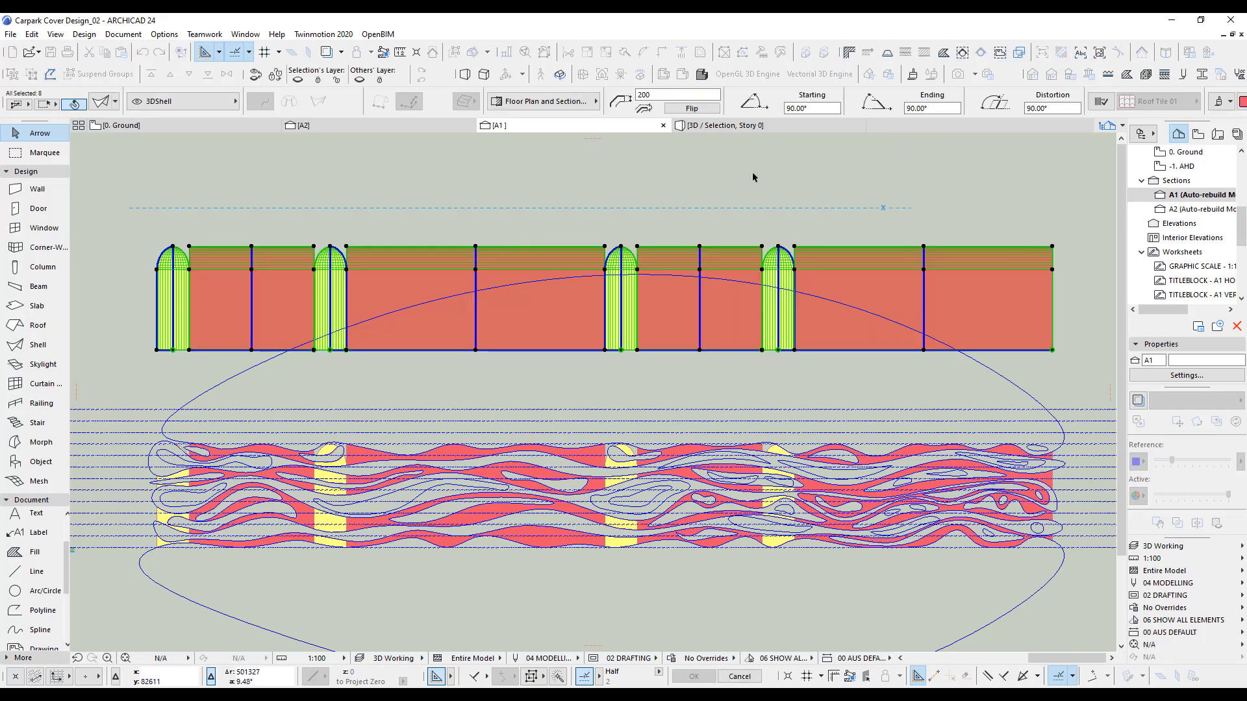
pyautogui.click(161, 102)
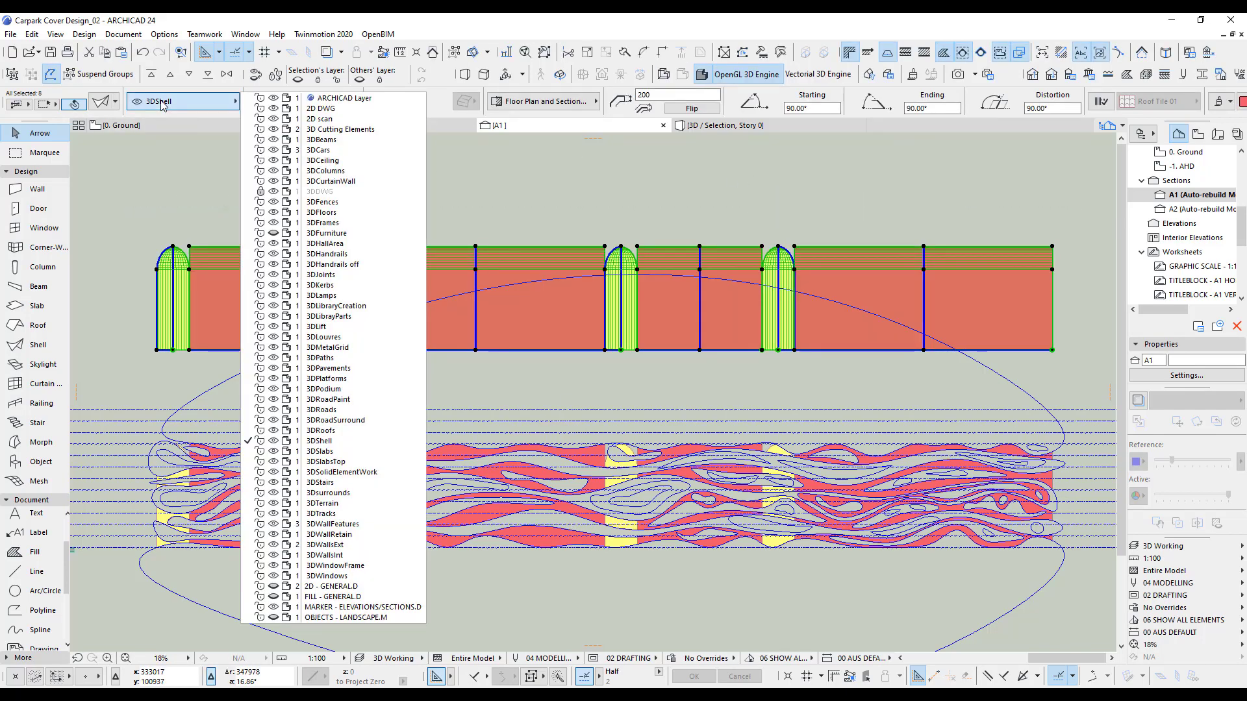
# Step: Rename the 3DPaths layer to 3DShell Ghost in the layer settings
pyautogui.click(161, 102)
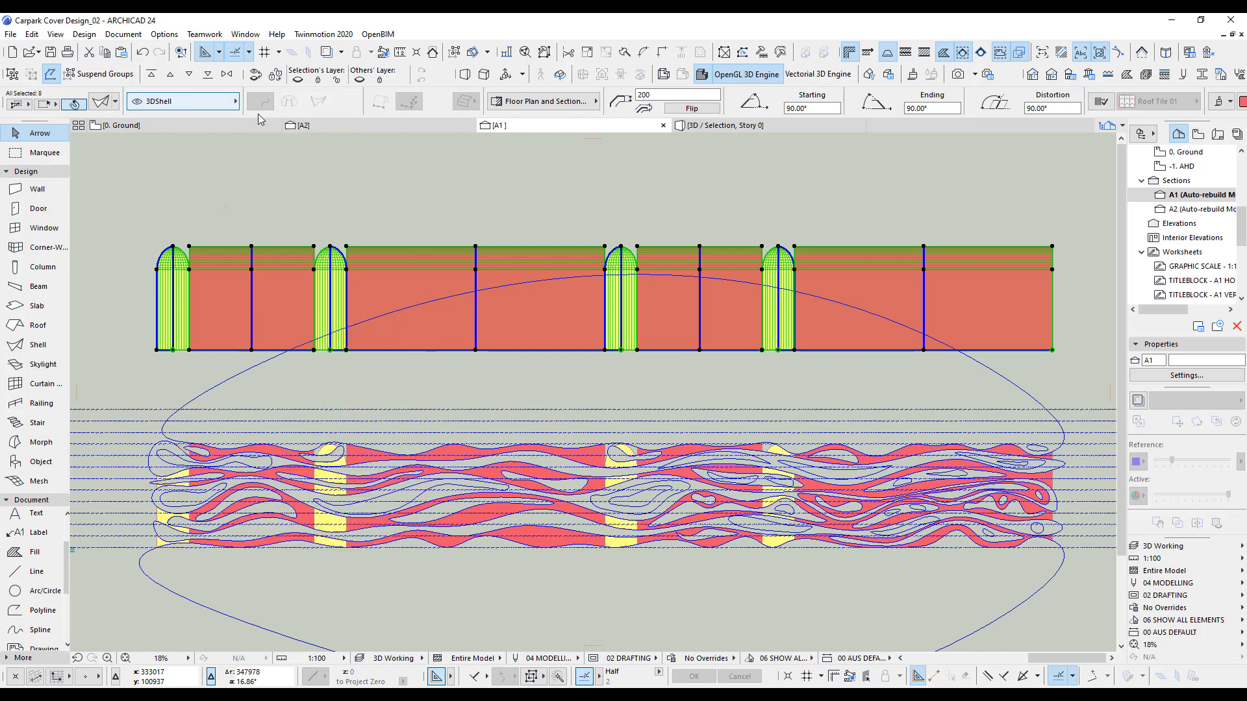
pyautogui.moveTo(650, 183); pyautogui.dragTo(652, 183, button='middle')
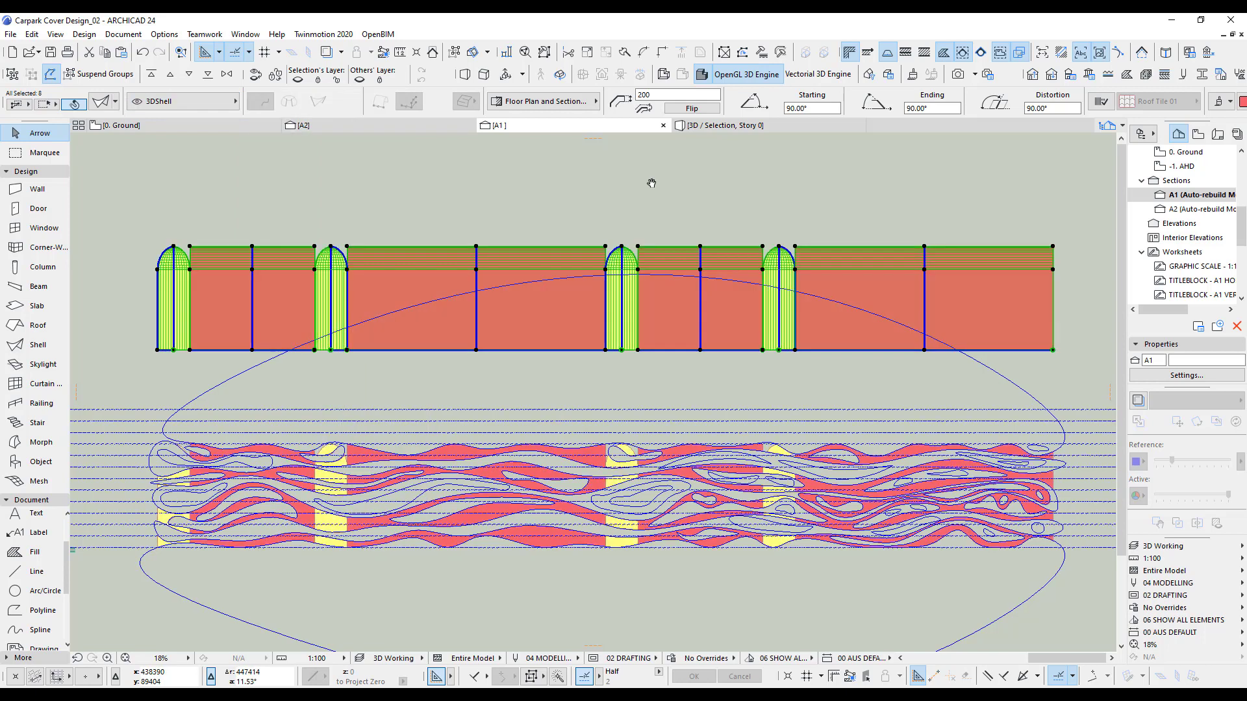
pyautogui.hotkey('ctrl', 'l')
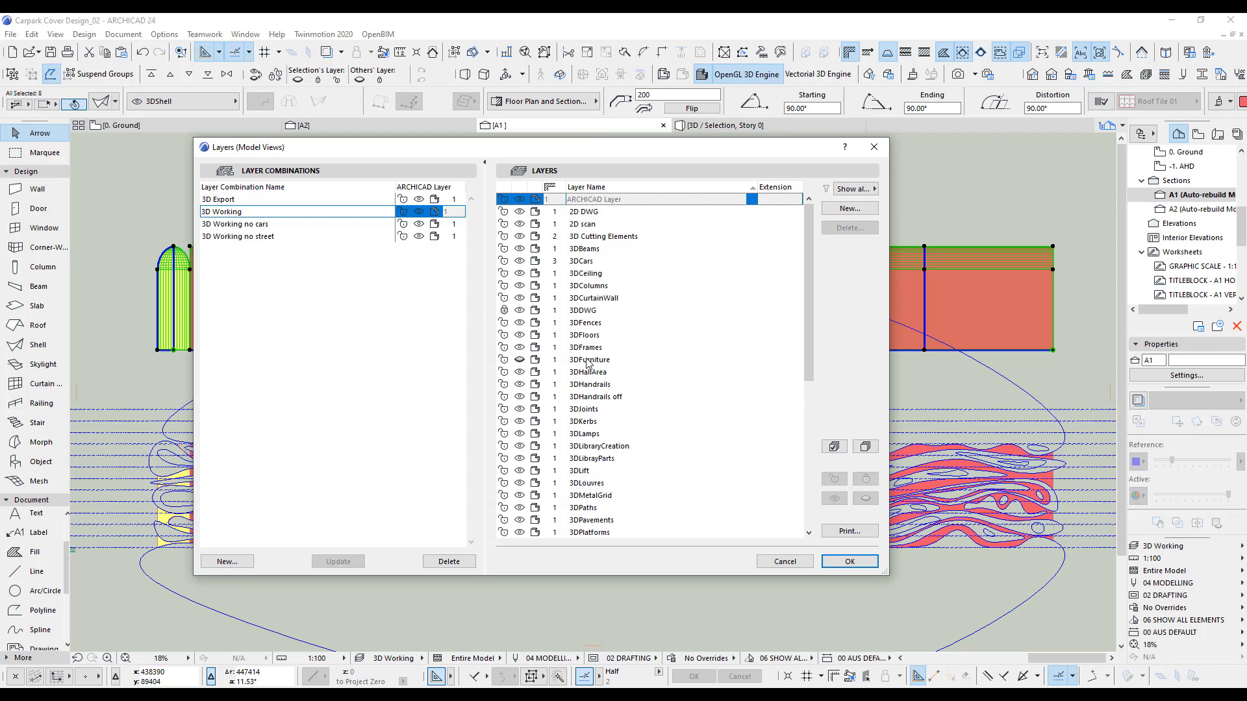
pyautogui.scroll(-4, 590, 413)
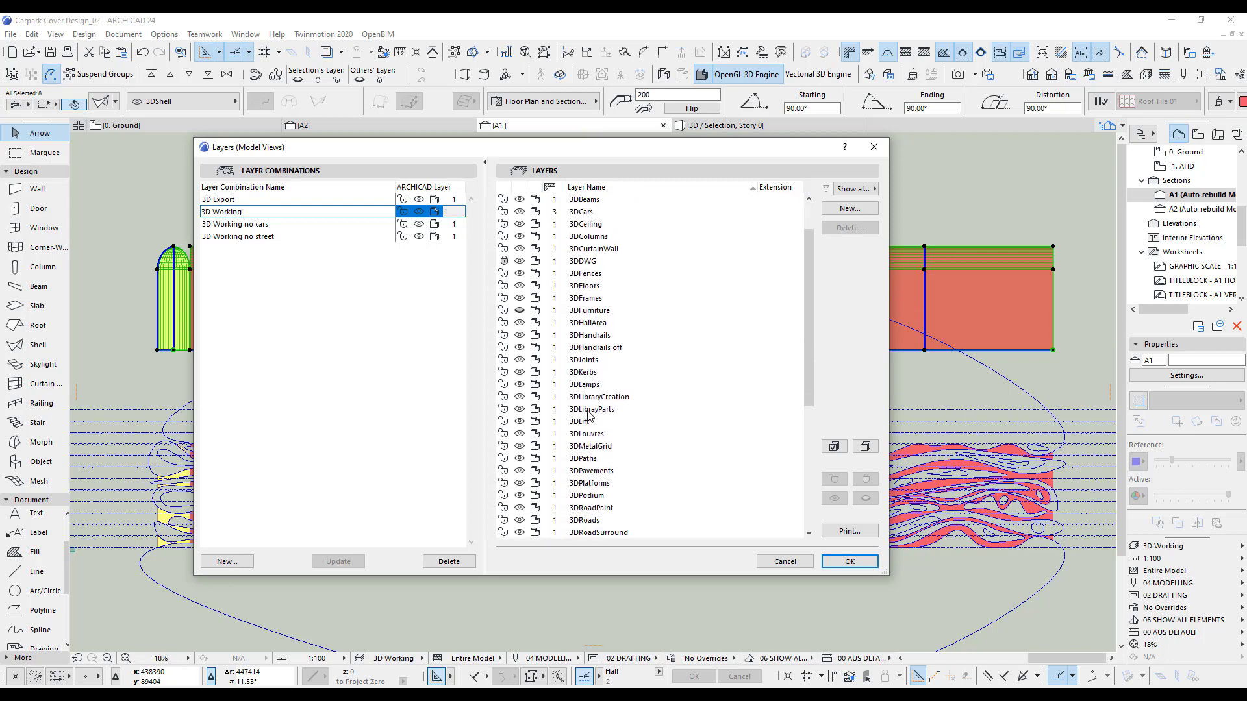
pyautogui.scroll(-3, 604, 454)
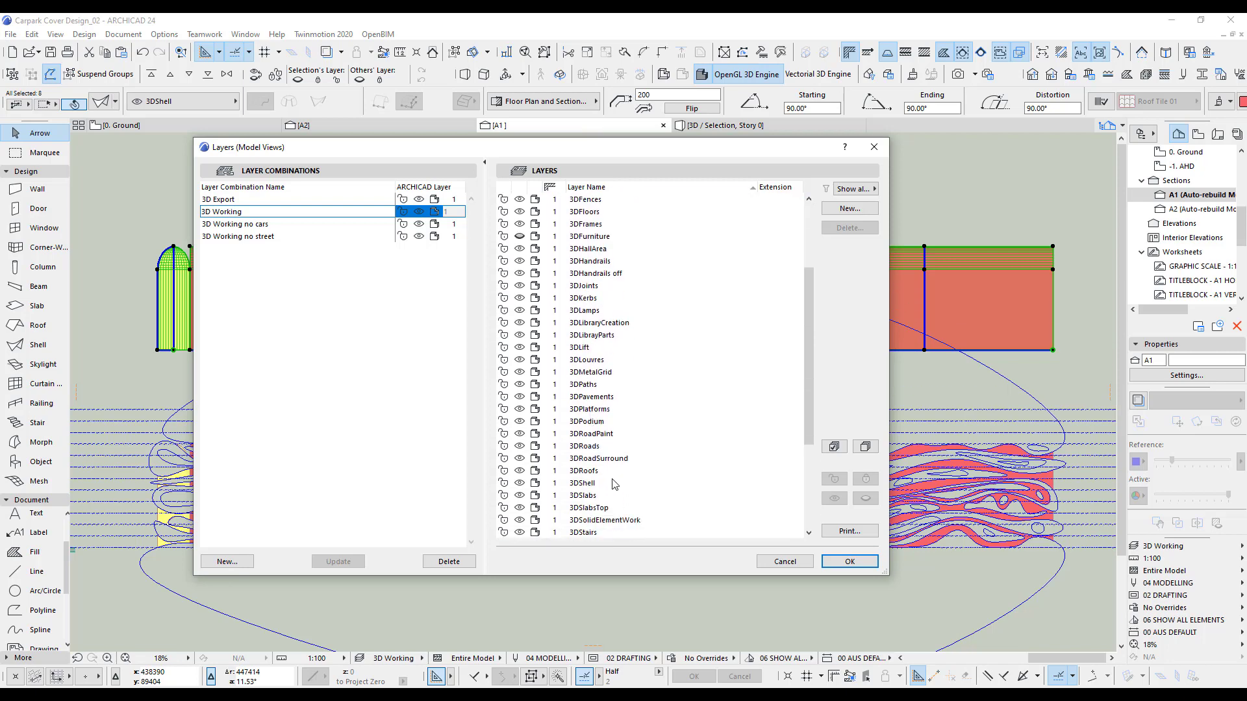
pyautogui.click(593, 486)
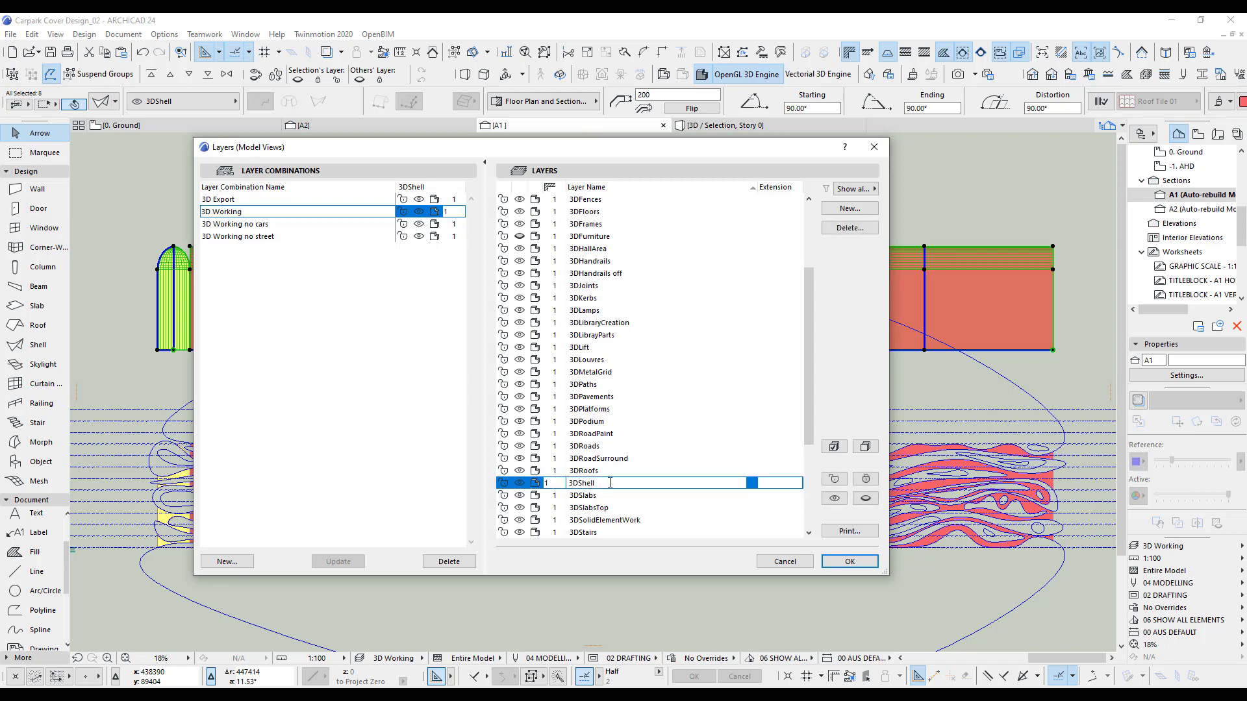
pyautogui.hotkey('ctrl', 'a')
pyautogui.hotkey('ctrl', 'c')
pyautogui.click(592, 385)
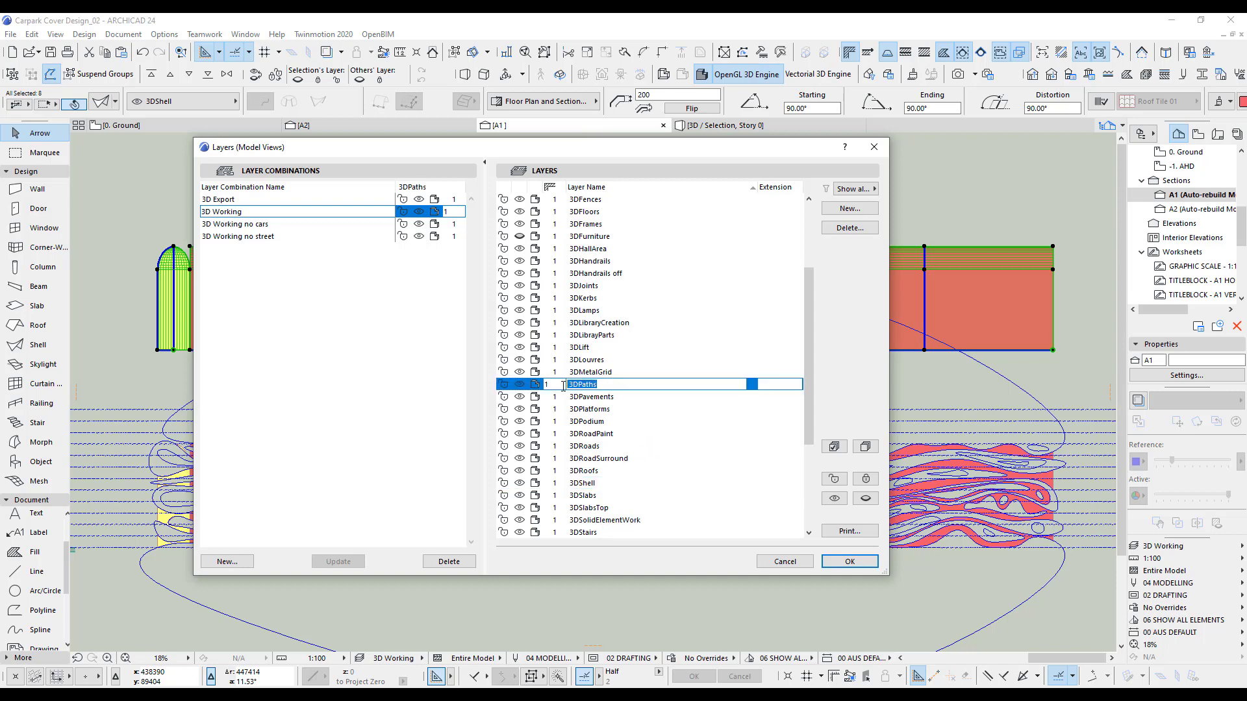
pyautogui.hotkey('ctrl', 'v')
pyautogui.click(589, 189)
pyautogui.click(591, 189)
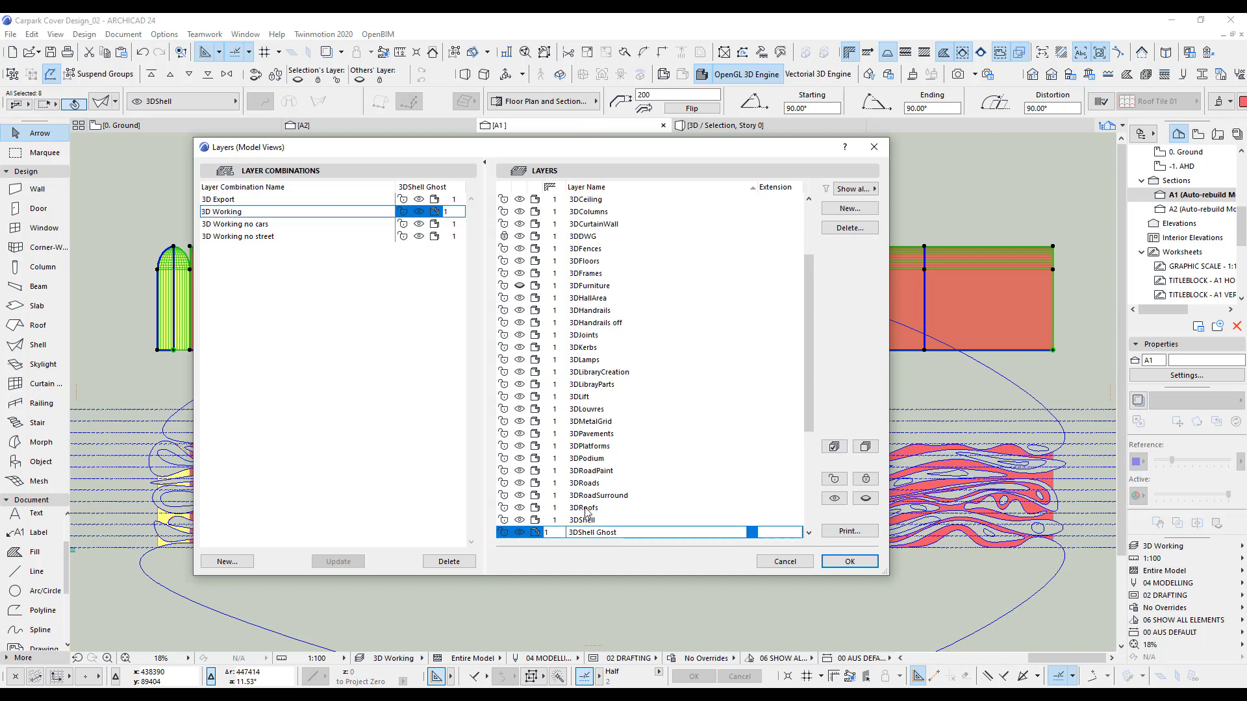
# Step: Switch the 3DShell Ghost layer to wireframe display and update the 3D Working layer combination with it
pyautogui.scroll(-1, 598, 497)
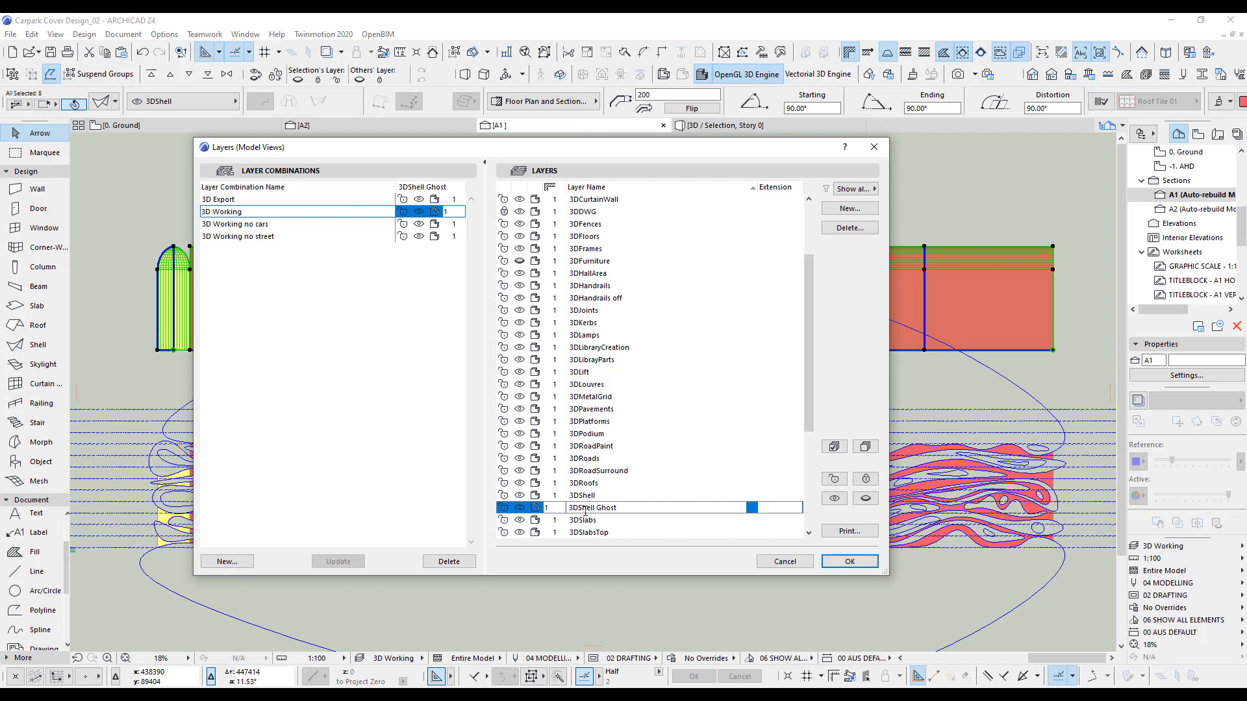
pyautogui.click(535, 509)
pyautogui.click(345, 562)
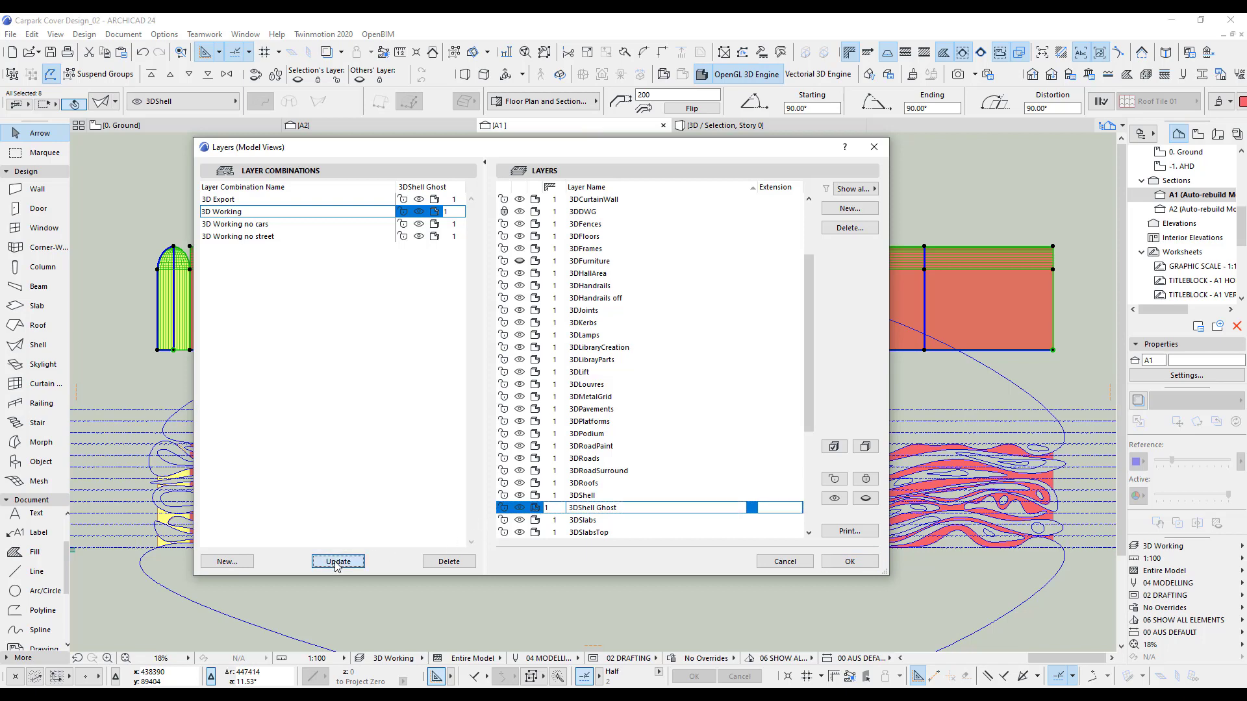
pyautogui.click(856, 562)
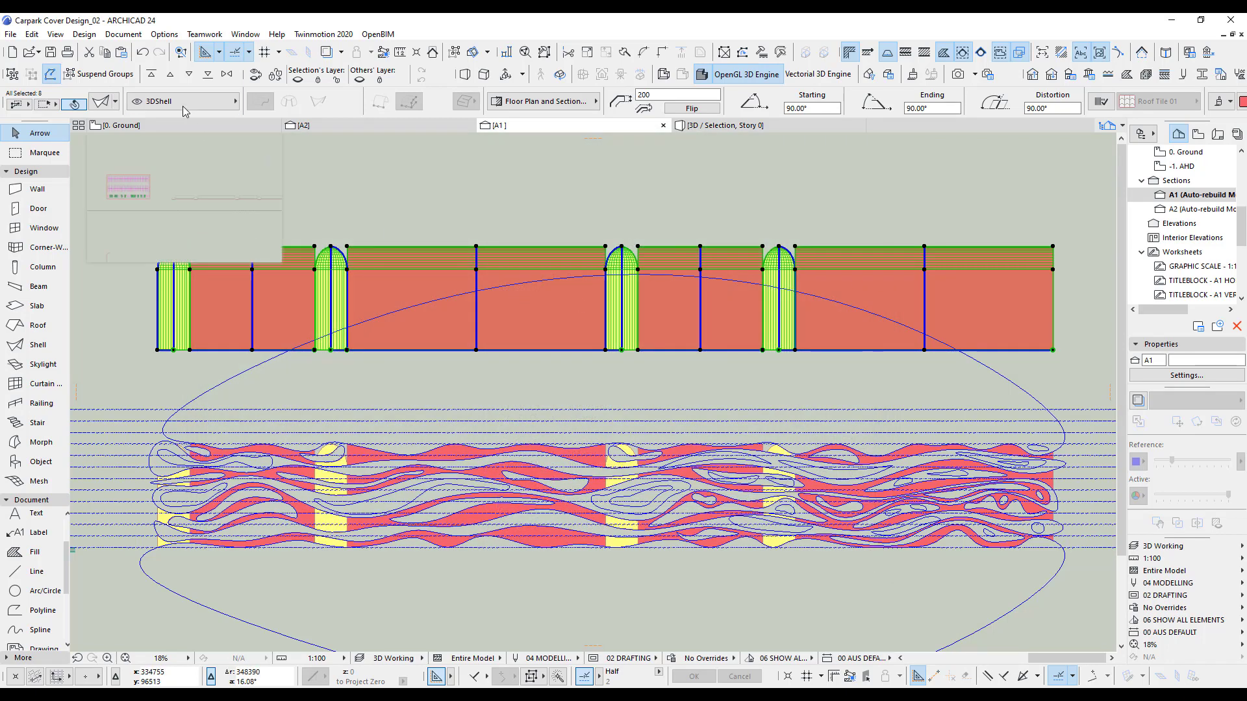
# Step: Assign the eight selected shells above the facade to the 3DShell Ghost layer and deselect them
pyautogui.click(183, 104)
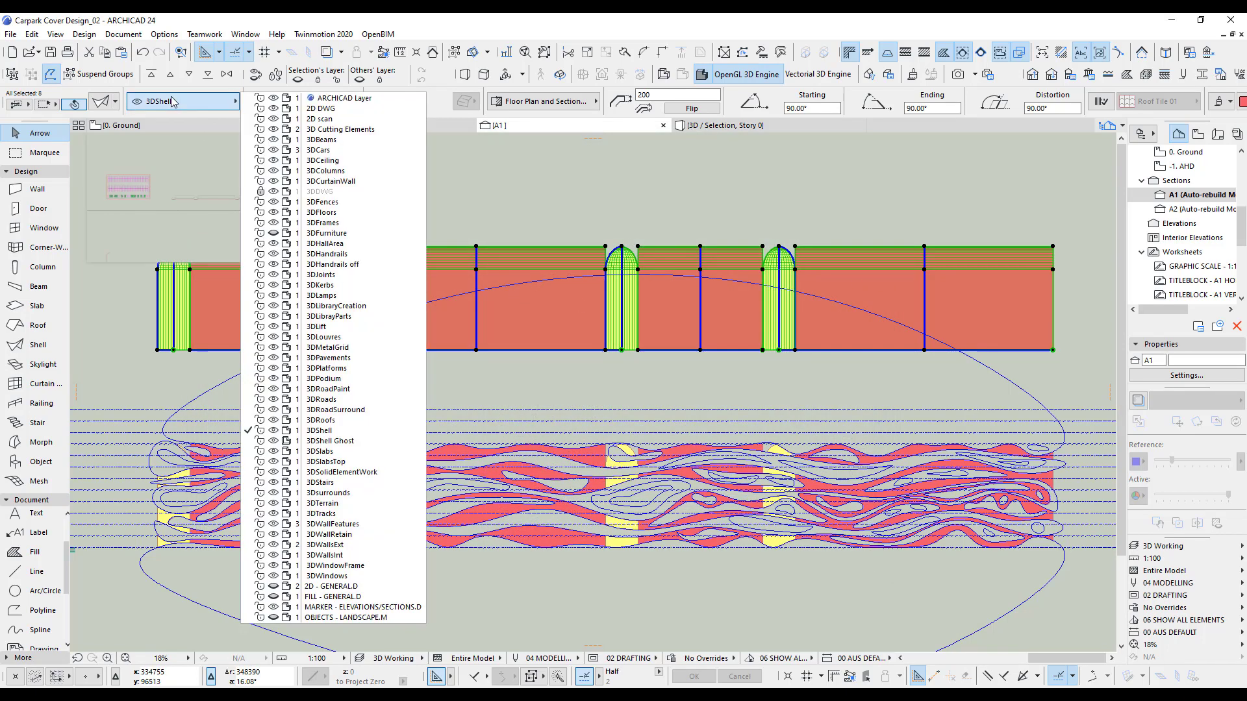
pyautogui.click(339, 441)
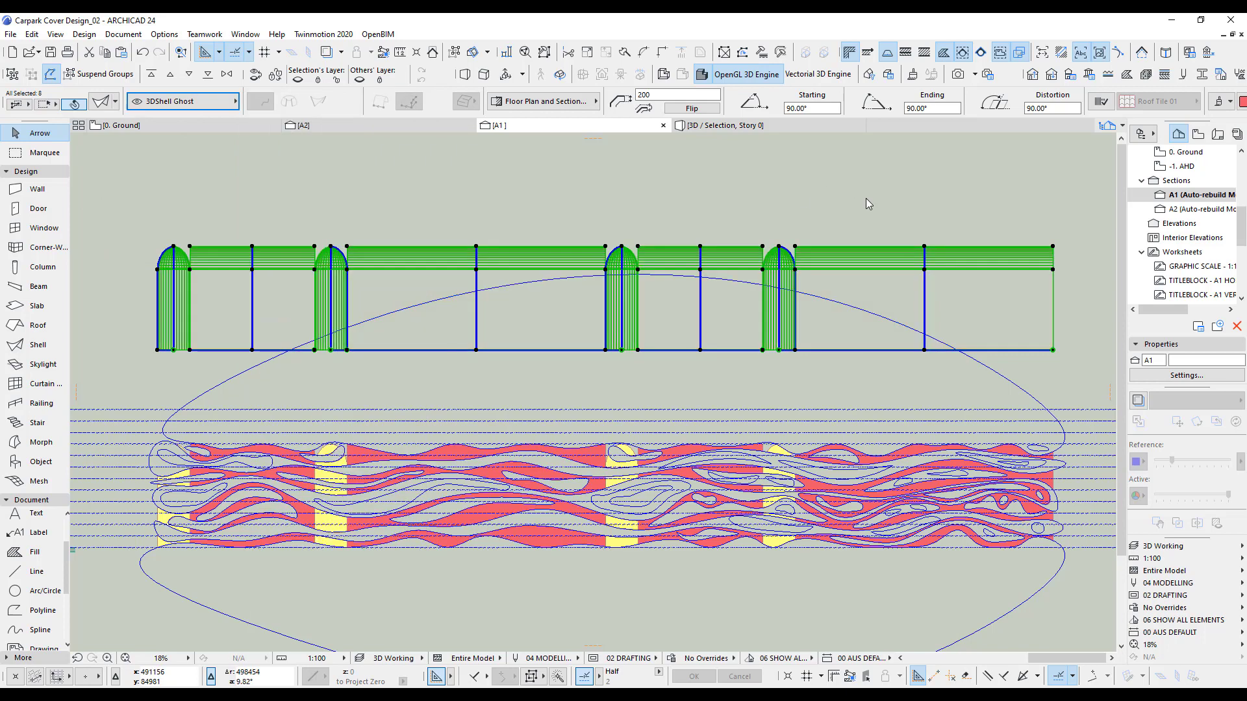
pyautogui.click(867, 198)
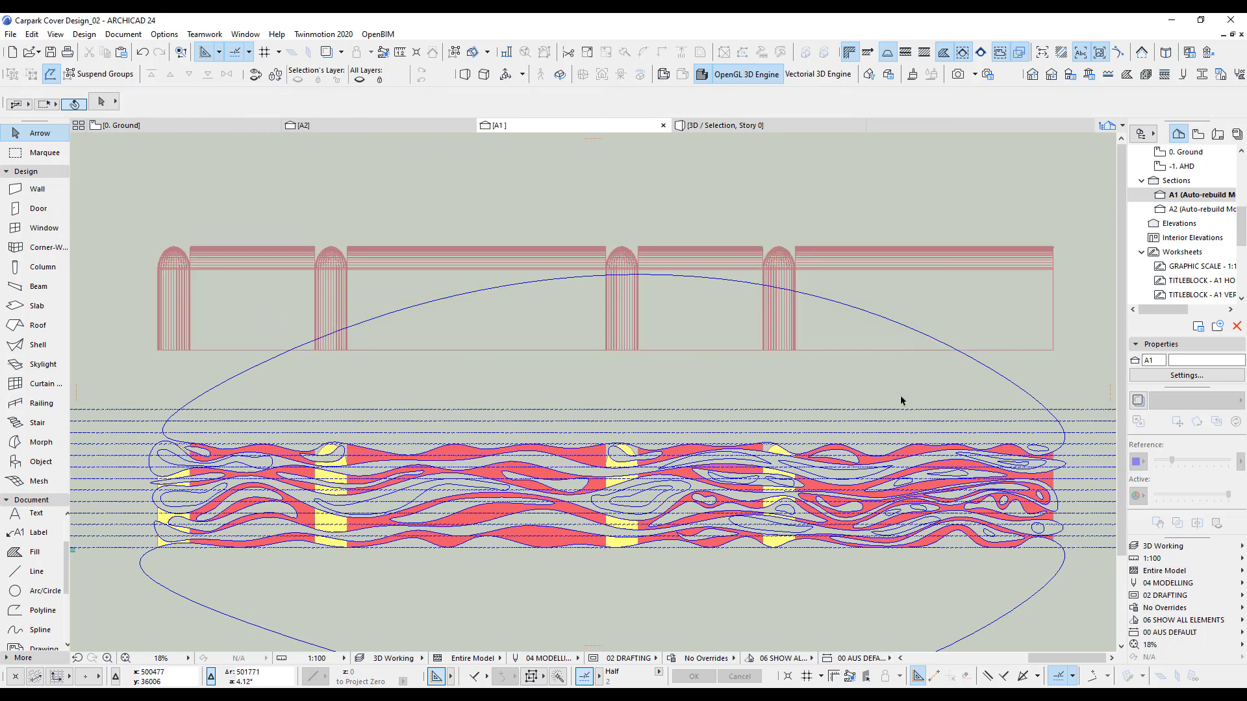
# Step: Copy the ghost shell at the far end of the row straight down onto the facade's ground line
pyautogui.moveTo(901, 401); pyautogui.dragTo(742, 363, button='middle')
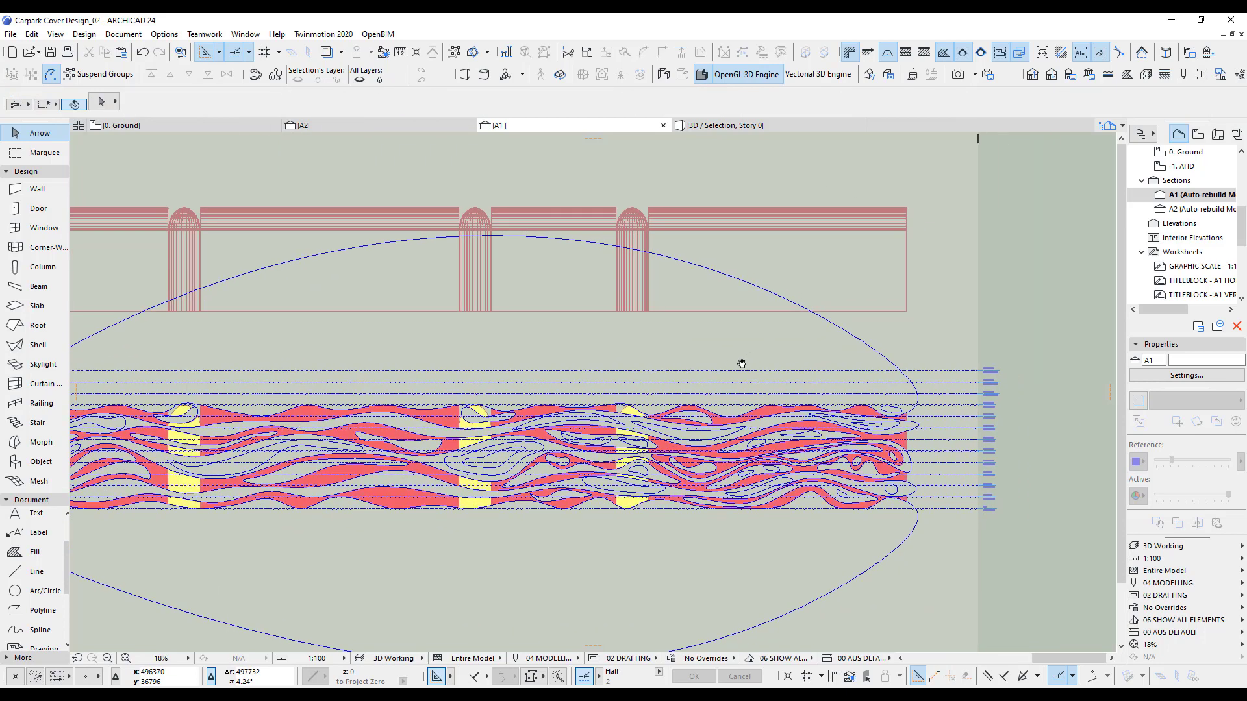
pyautogui.click(906, 309)
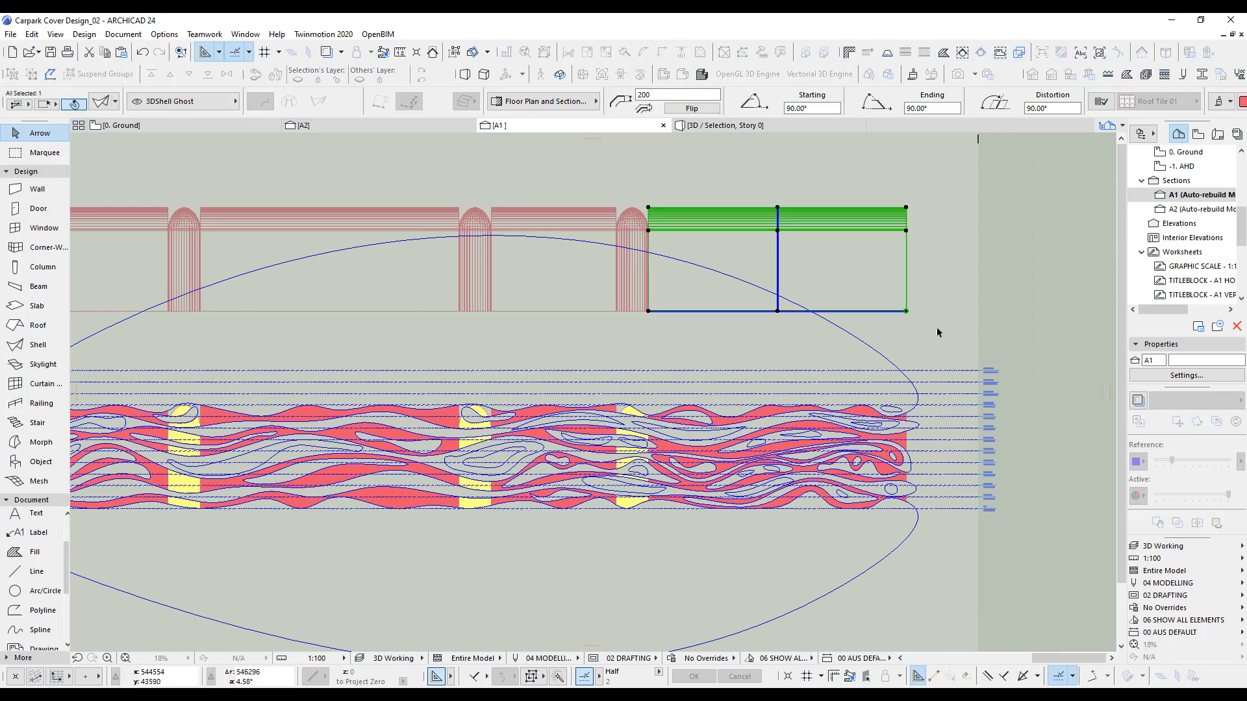
pyautogui.click(907, 313)
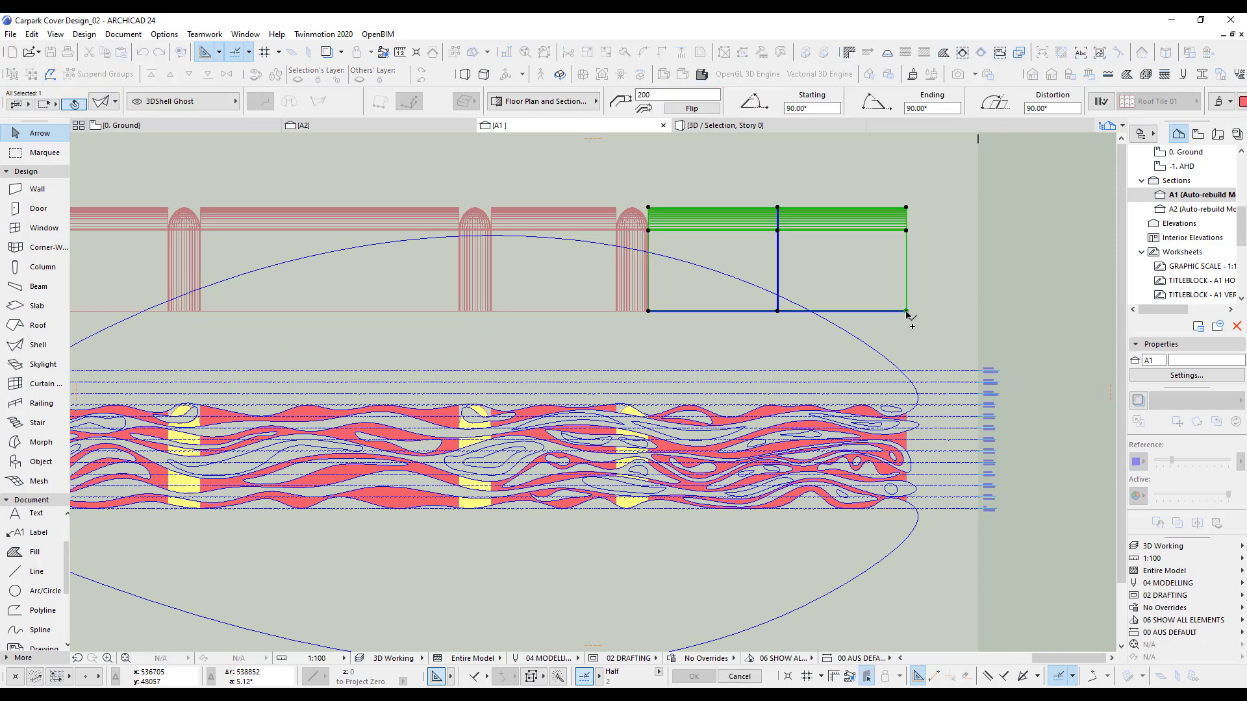
pyautogui.click(906, 509)
# Step: Define the copied shell's contour from the small round spline near Level 2 at the facade's end
pyautogui.scroll(3, 933, 463)
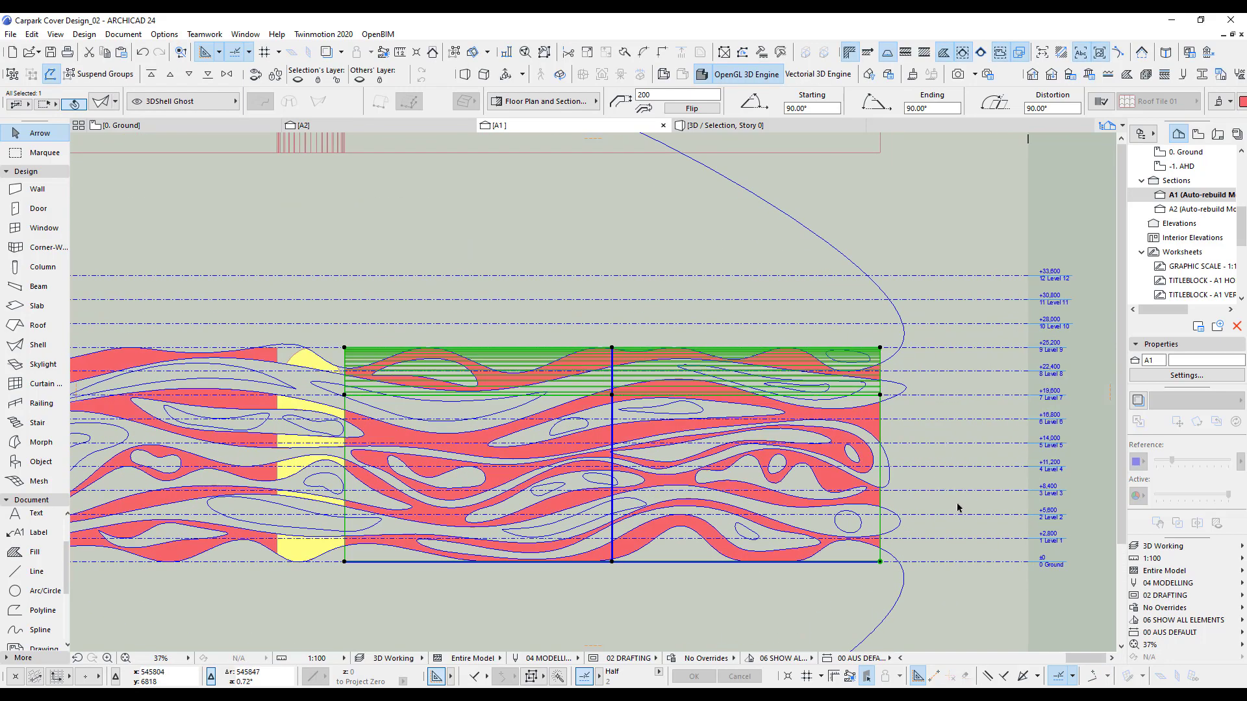
pyautogui.scroll(3, 844, 586)
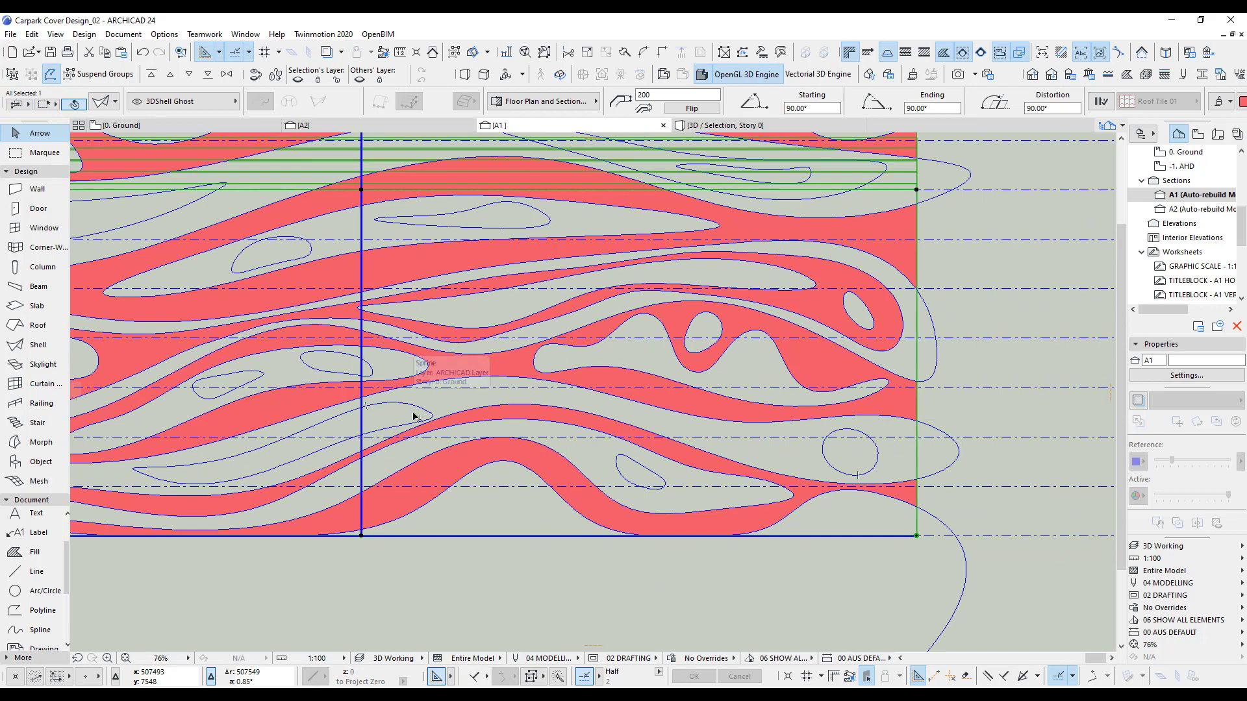
pyautogui.scroll(-2, 744, 562)
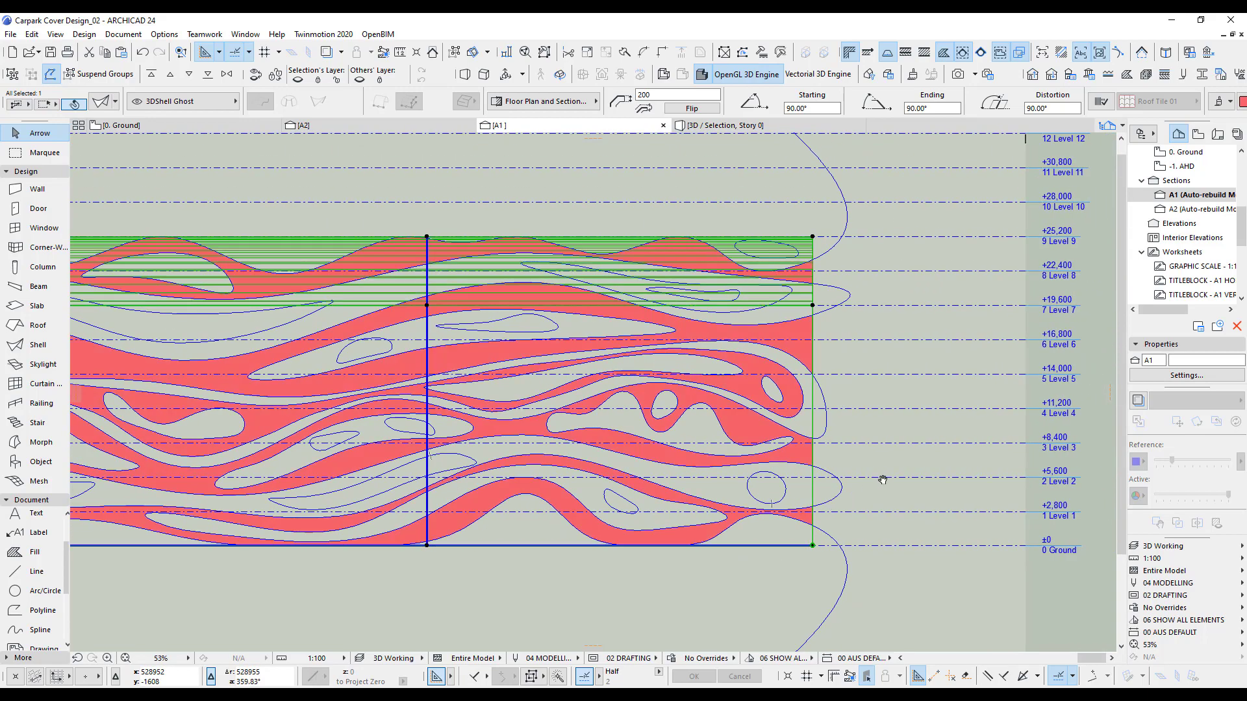
pyautogui.rightClick(892, 501)
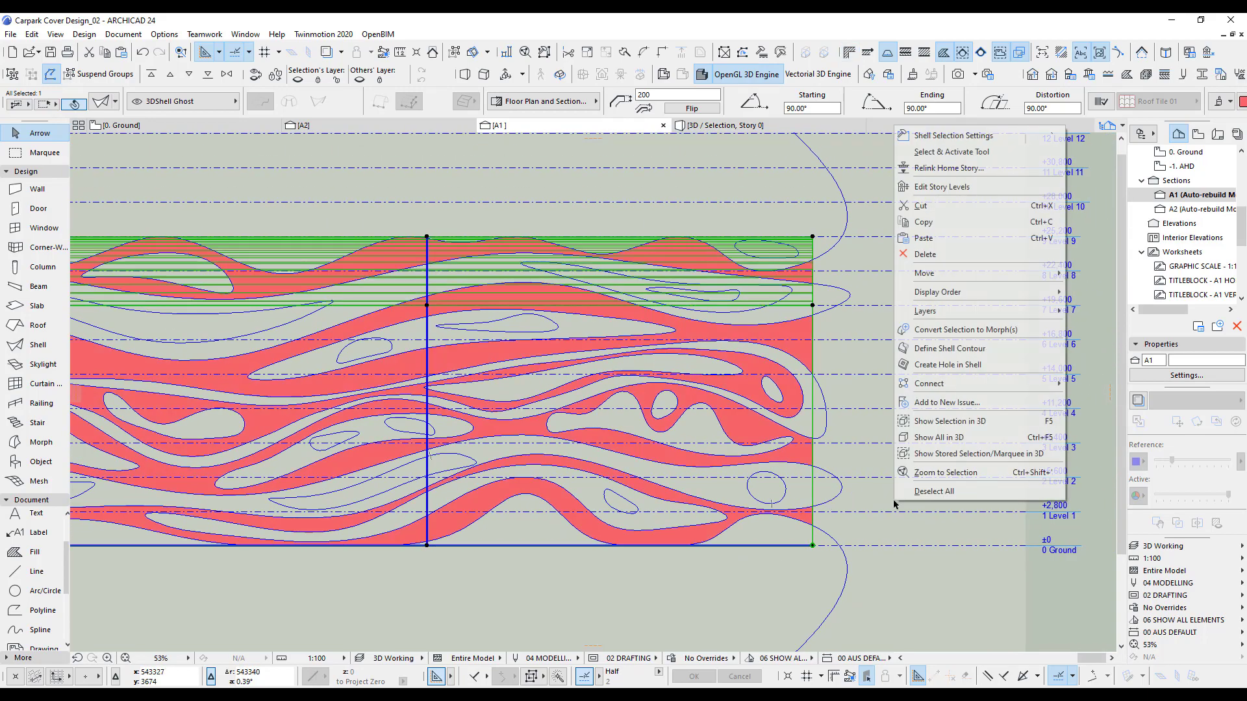
pyautogui.click(948, 348)
pyautogui.click(784, 497)
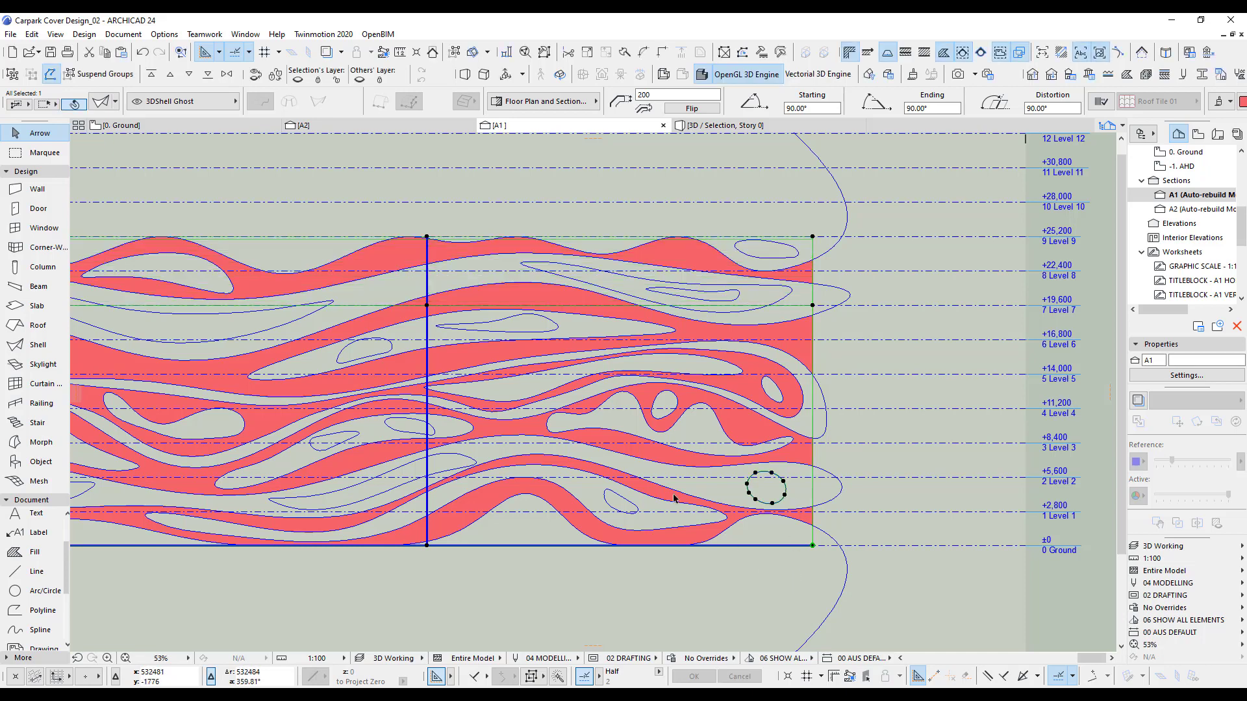
# Step: Assign the round trimmed shell to the 3DShell layer and deselect it
pyautogui.click(192, 102)
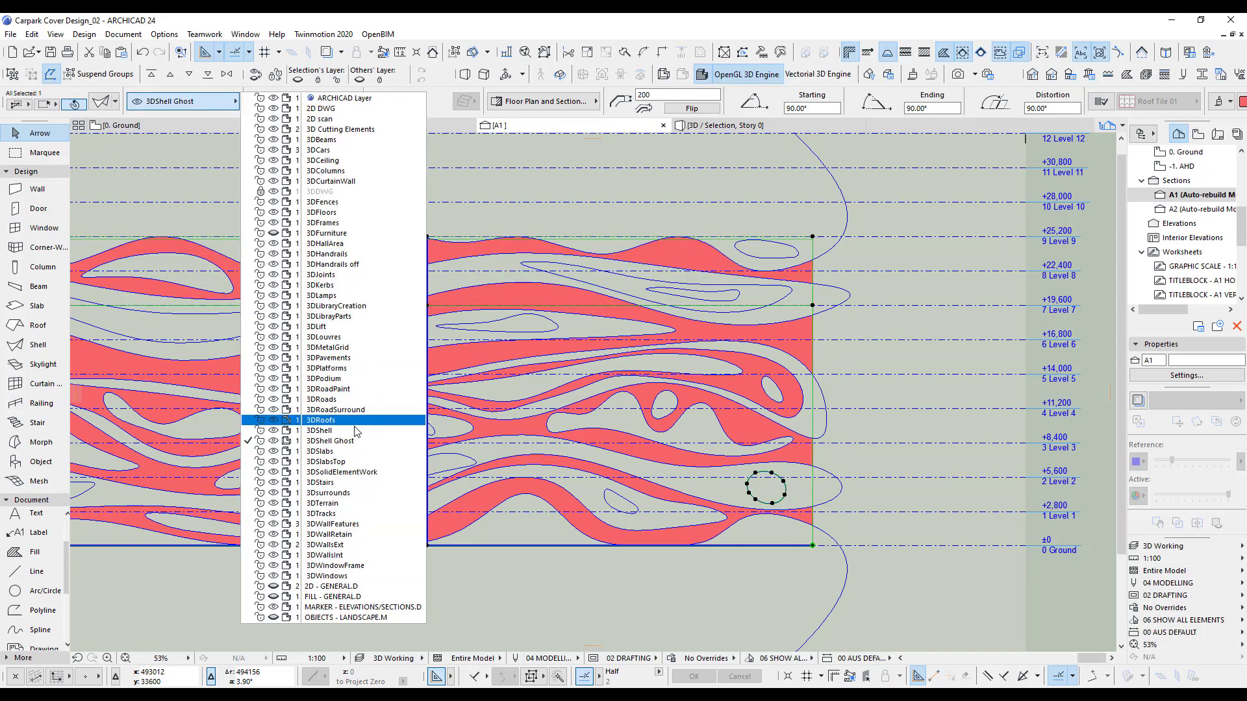
pyautogui.click(325, 430)
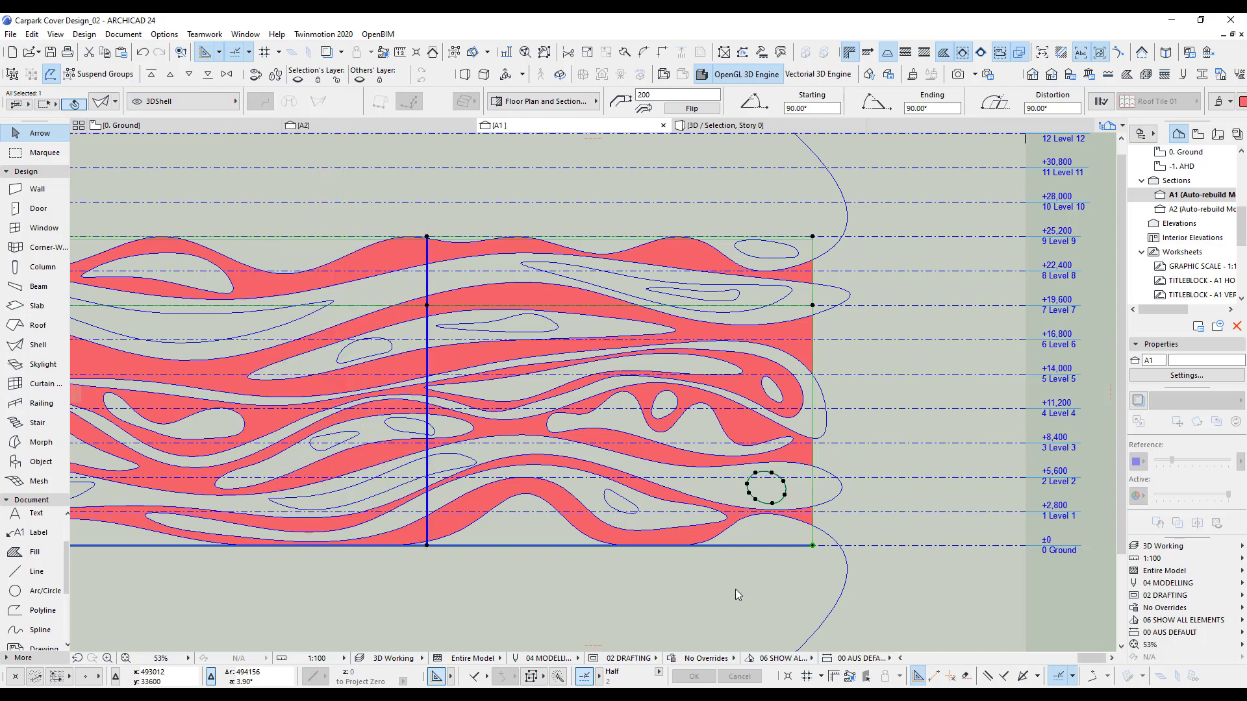
pyautogui.click(735, 590)
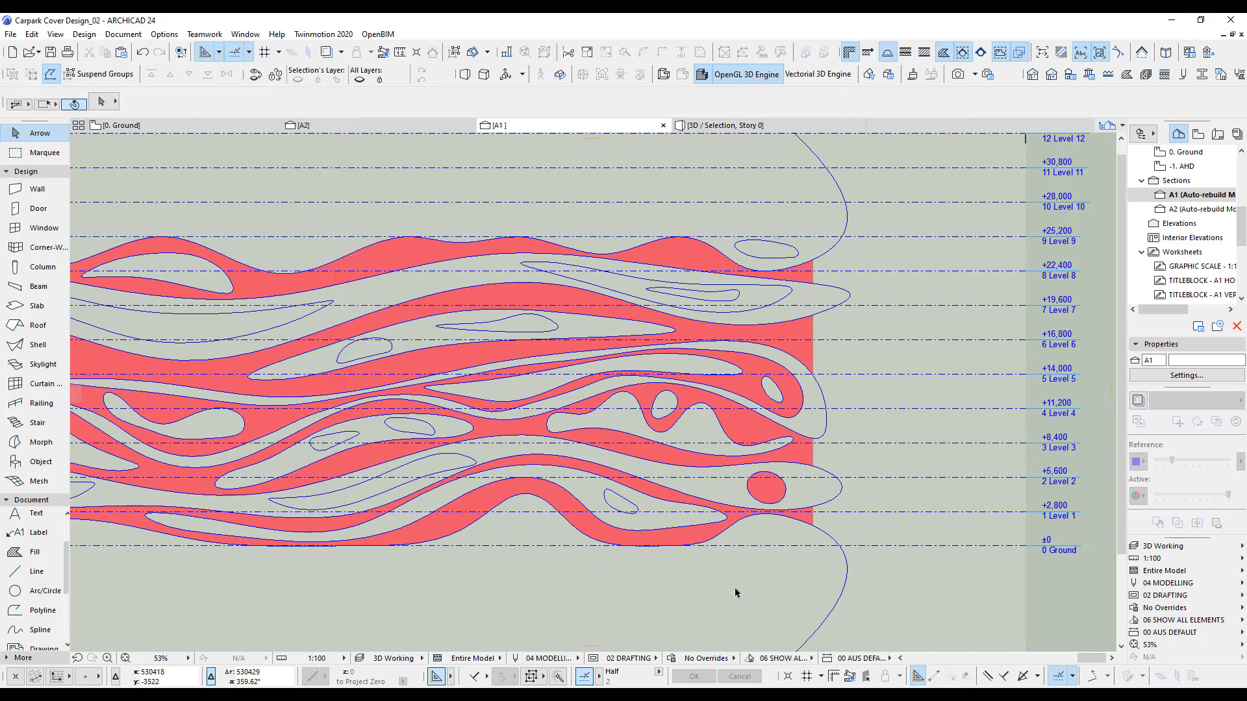
# Step: Place another copy of the end ghost shell on the facade, aligned to the Ground level line
pyautogui.scroll(-2, 735, 590)
pyautogui.scroll(-2, 768, 251)
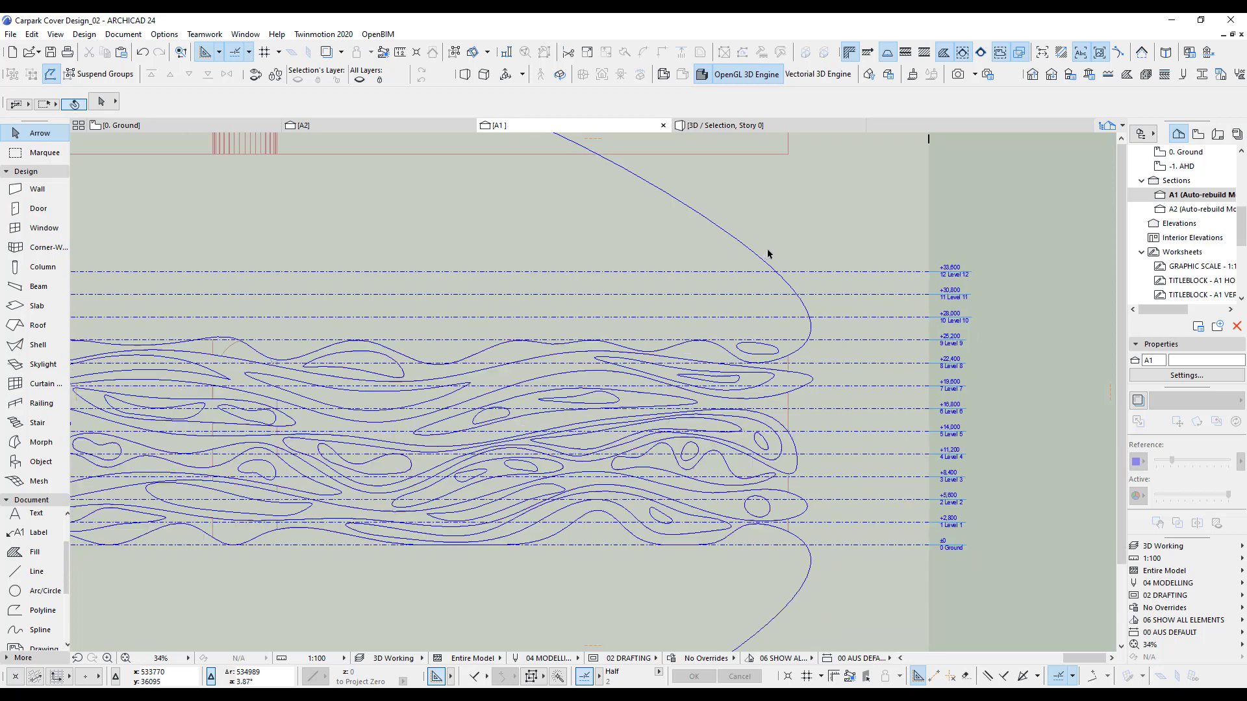
pyautogui.click(783, 182)
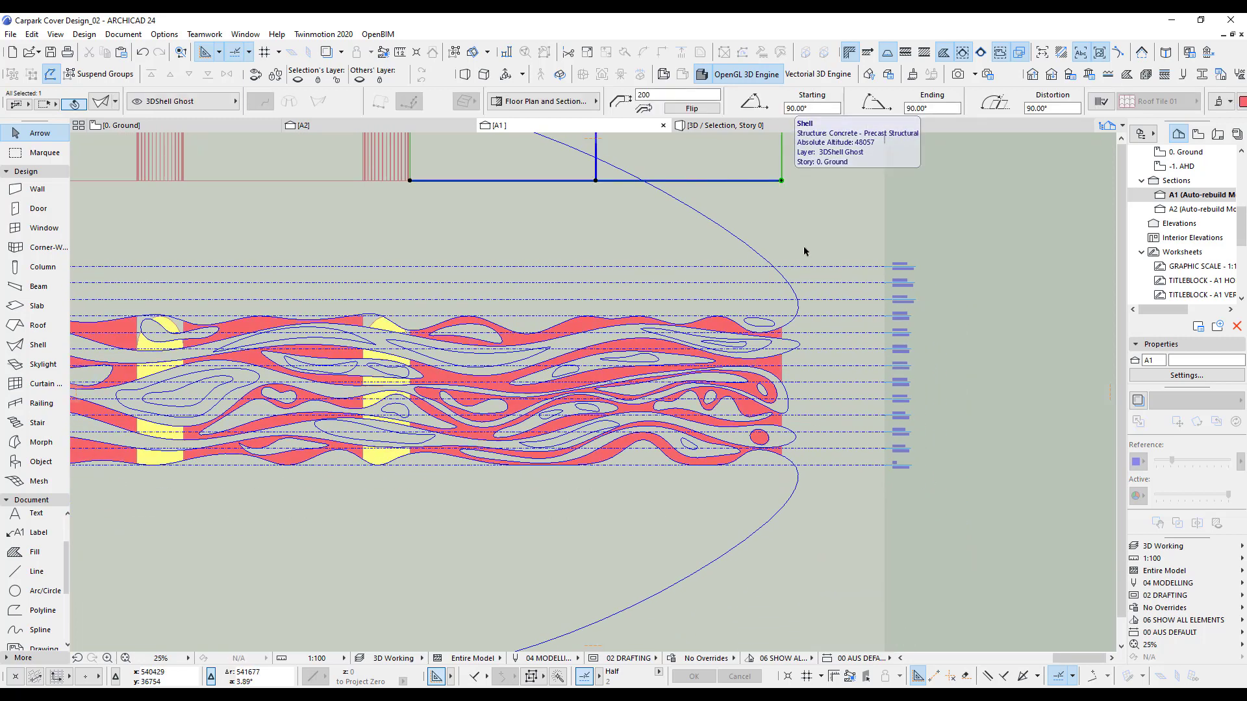
pyautogui.click(782, 182)
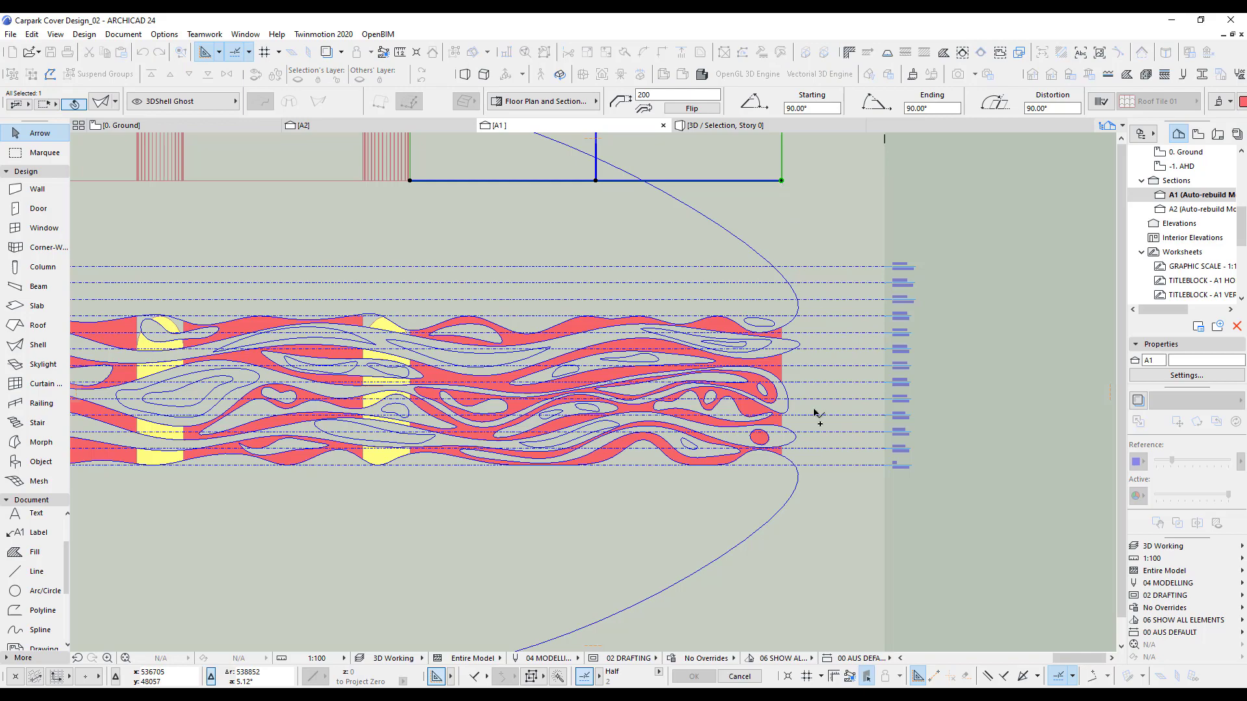
pyautogui.click(782, 466)
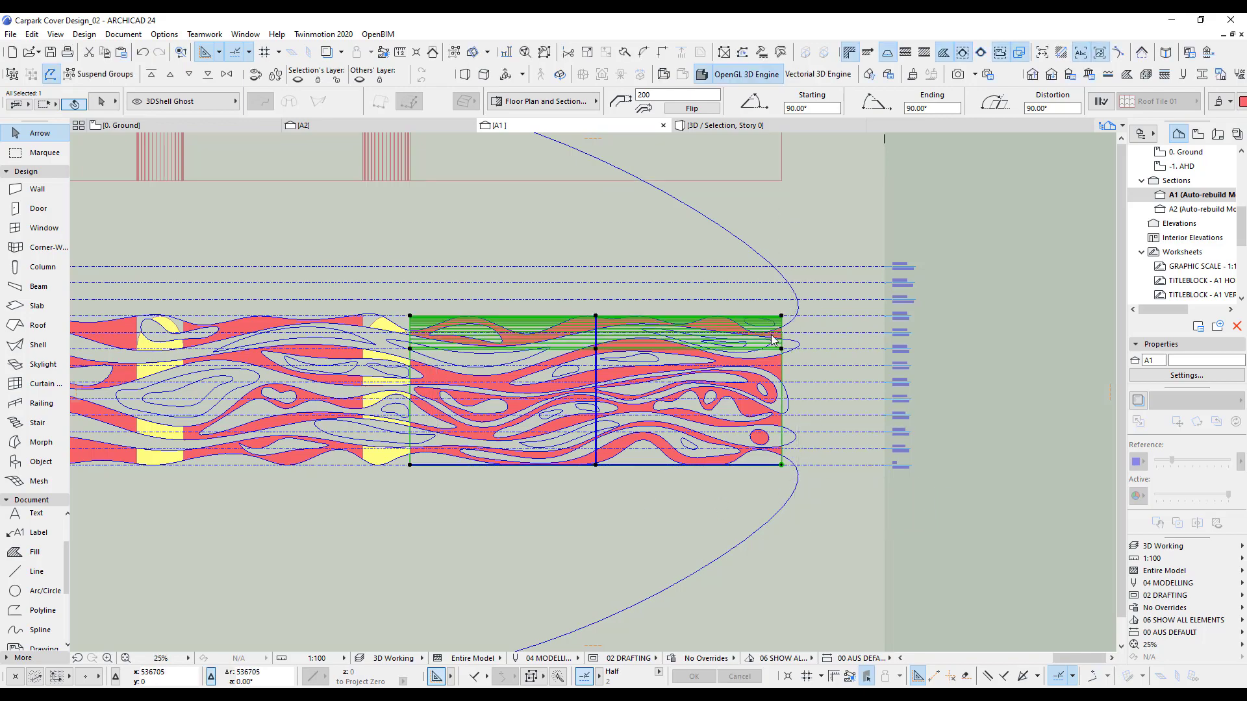
# Step: Define the new shell copy's contour from the long closed spline between Levels 7 and 9
pyautogui.scroll(5, 772, 341)
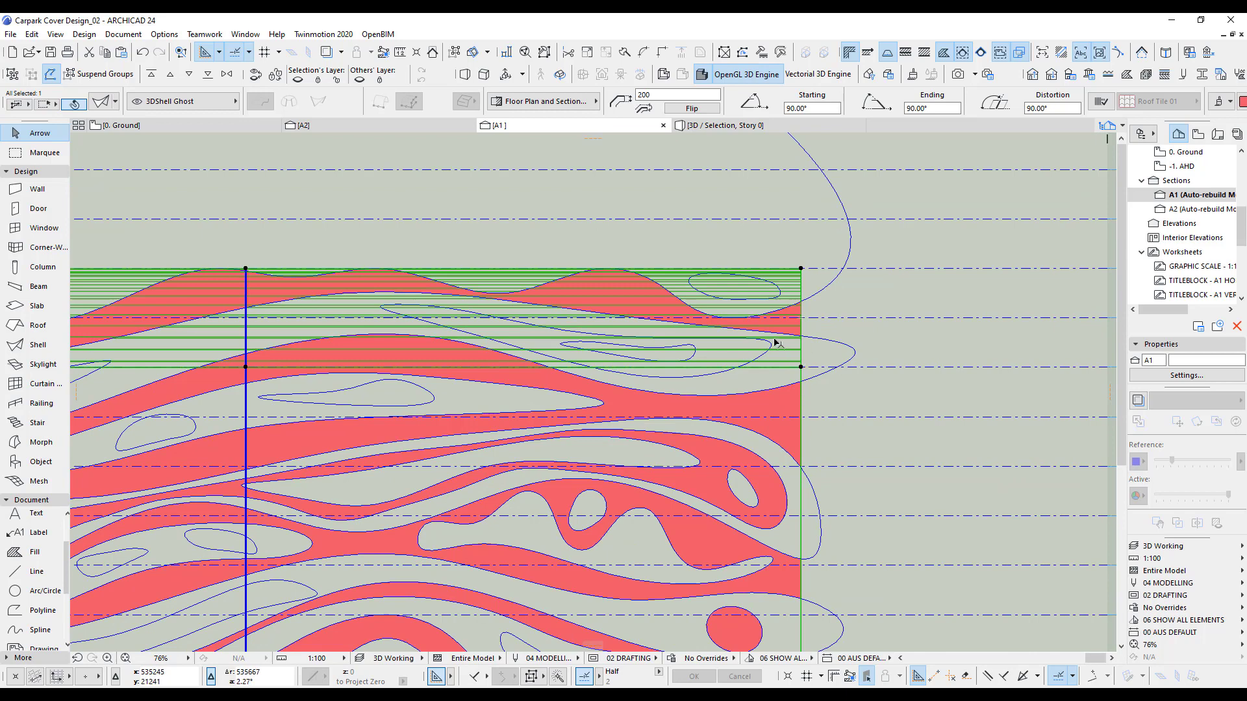
pyautogui.rightClick(885, 348)
pyautogui.click(931, 539)
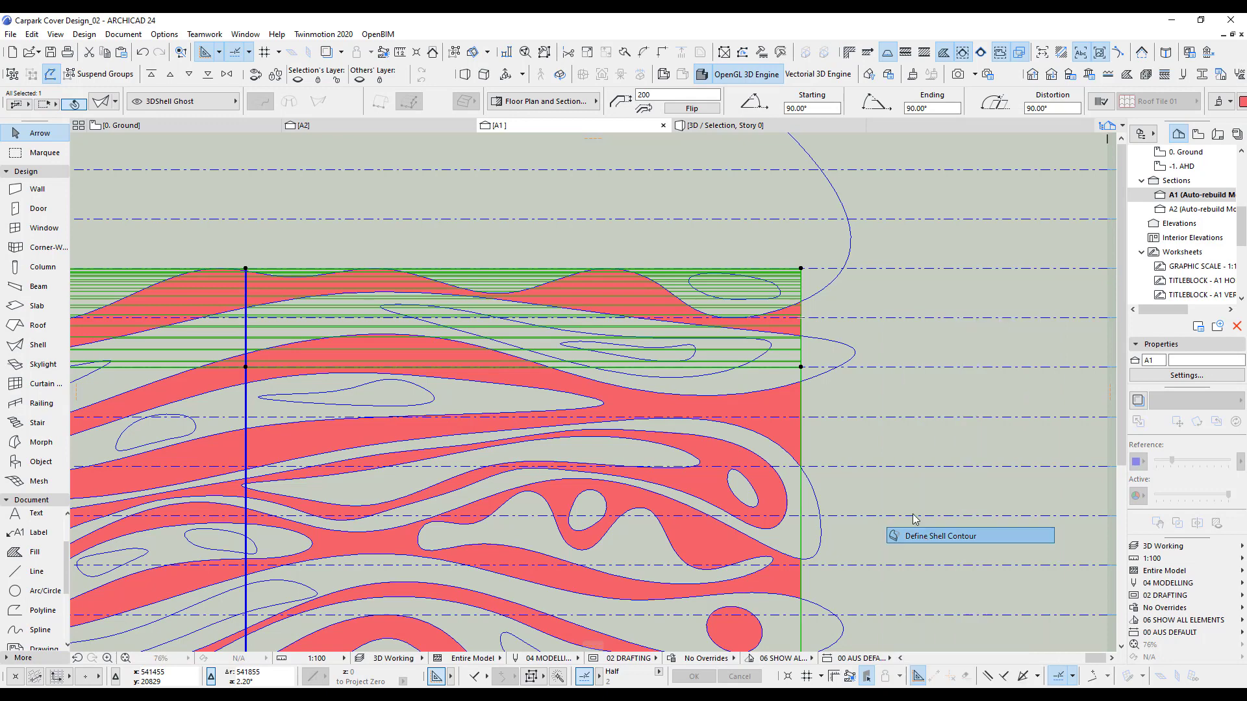
pyautogui.click(759, 357)
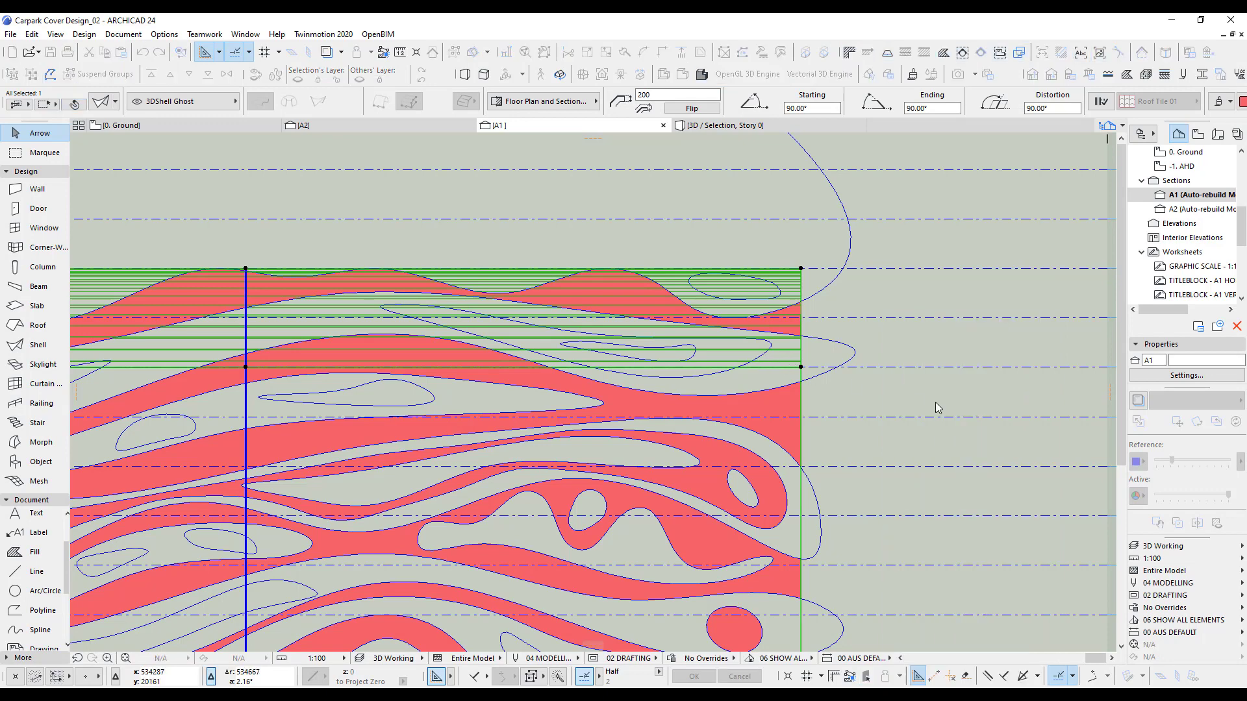
# Step: Create a hole in the long trimmed shell from the smaller closed spline inside it
pyautogui.rightClick(903, 351)
pyautogui.click(955, 553)
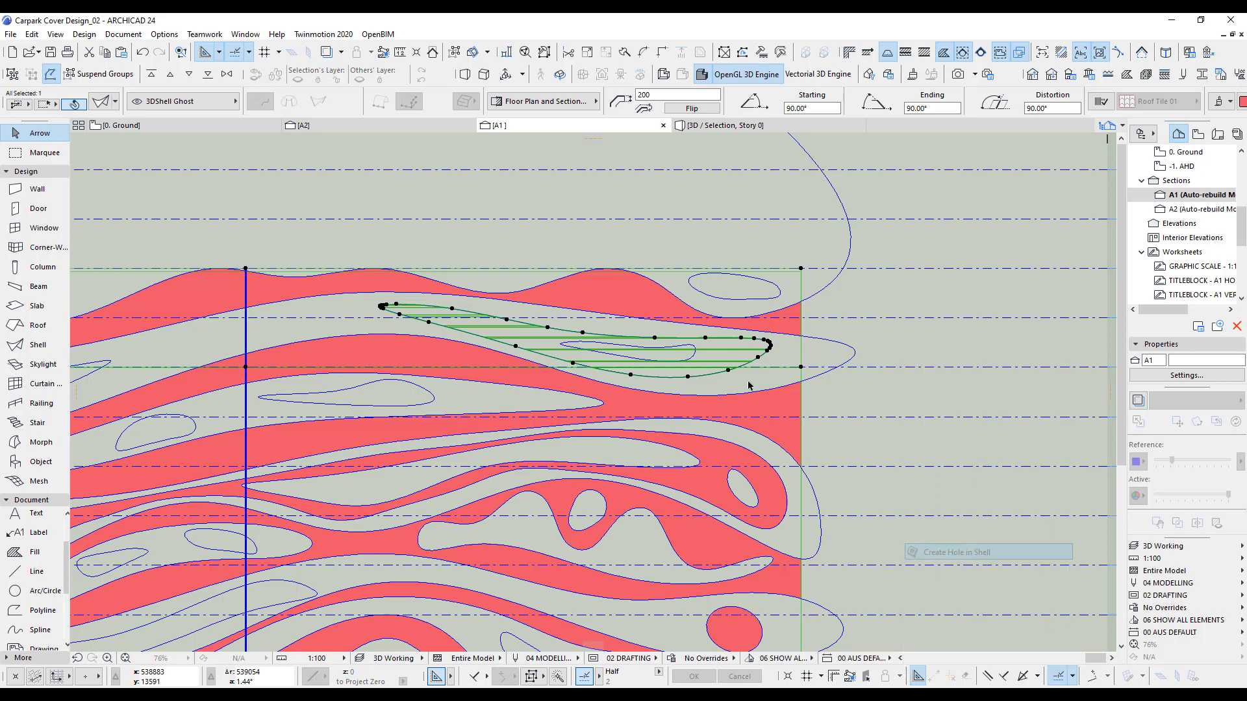
pyautogui.click(697, 355)
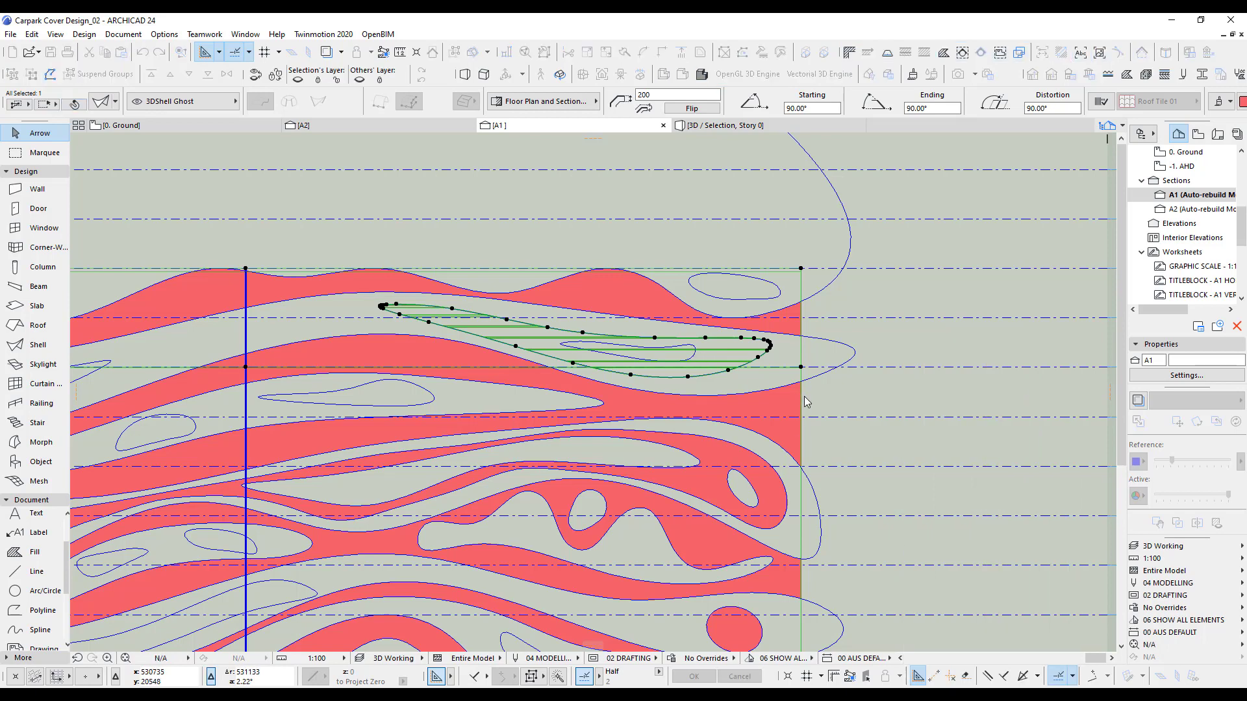
# Step: Assign the long trimmed shell with the hole to the 3DShell layer
pyautogui.click(182, 101)
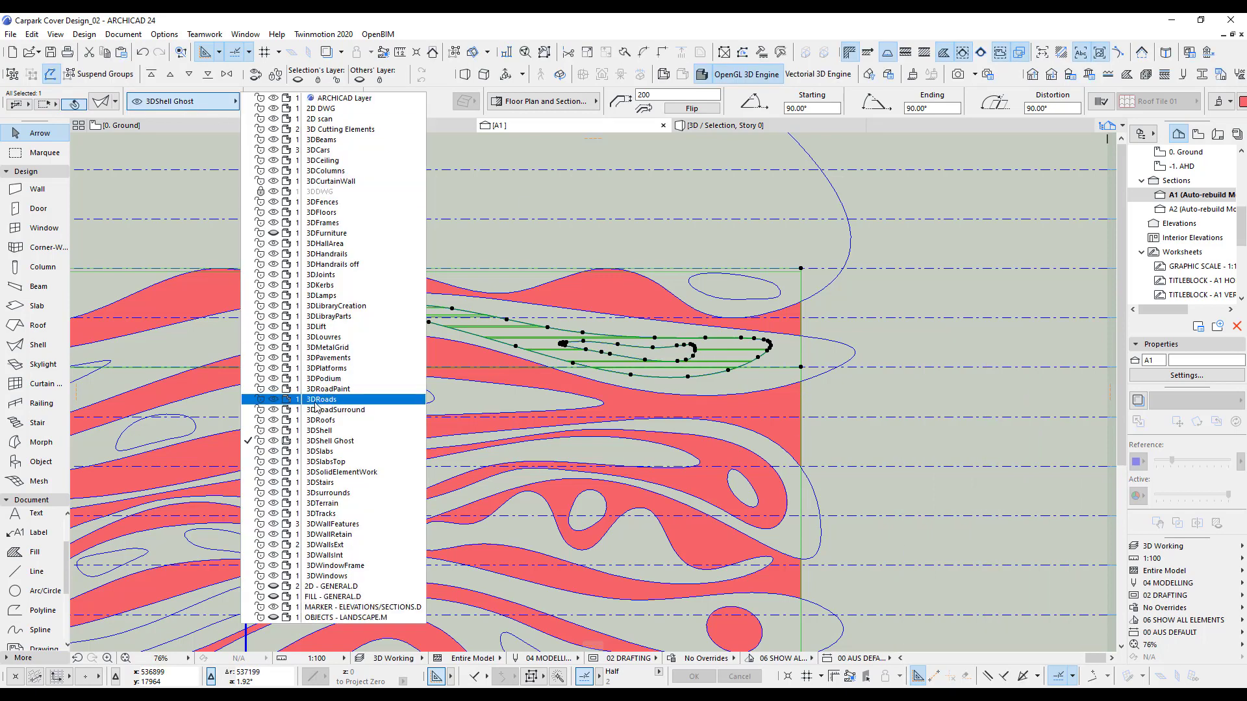
pyautogui.click(327, 450)
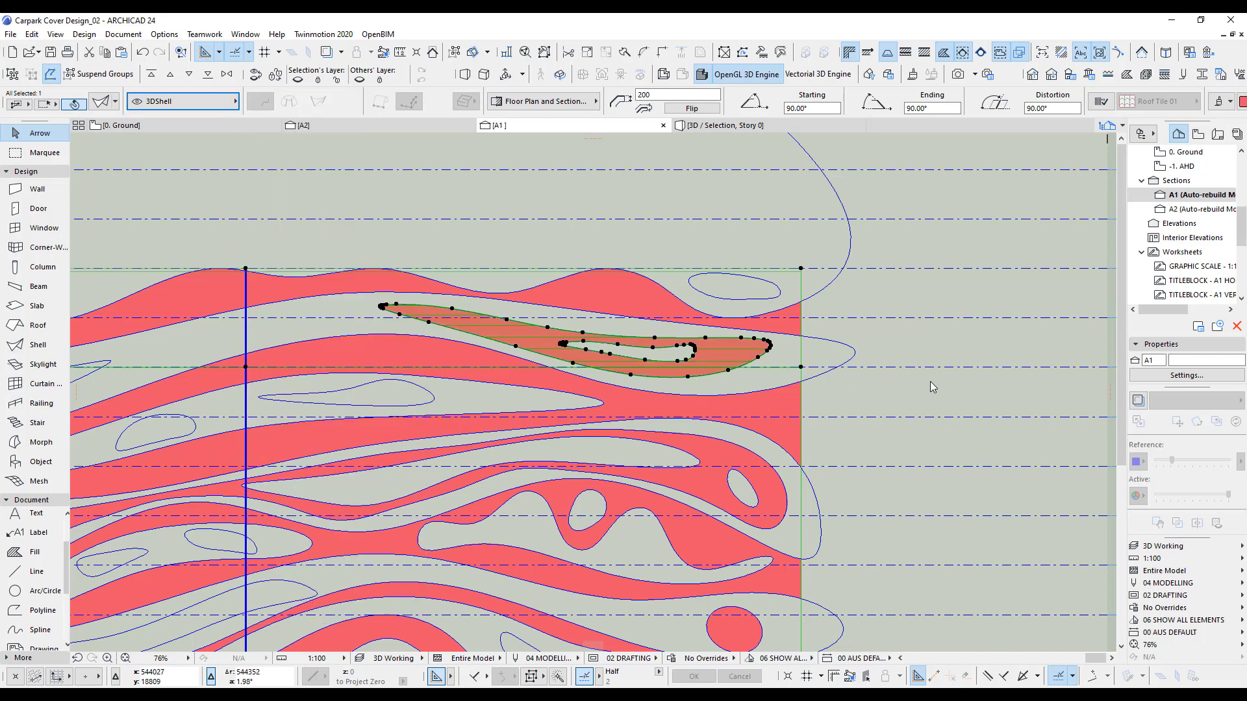
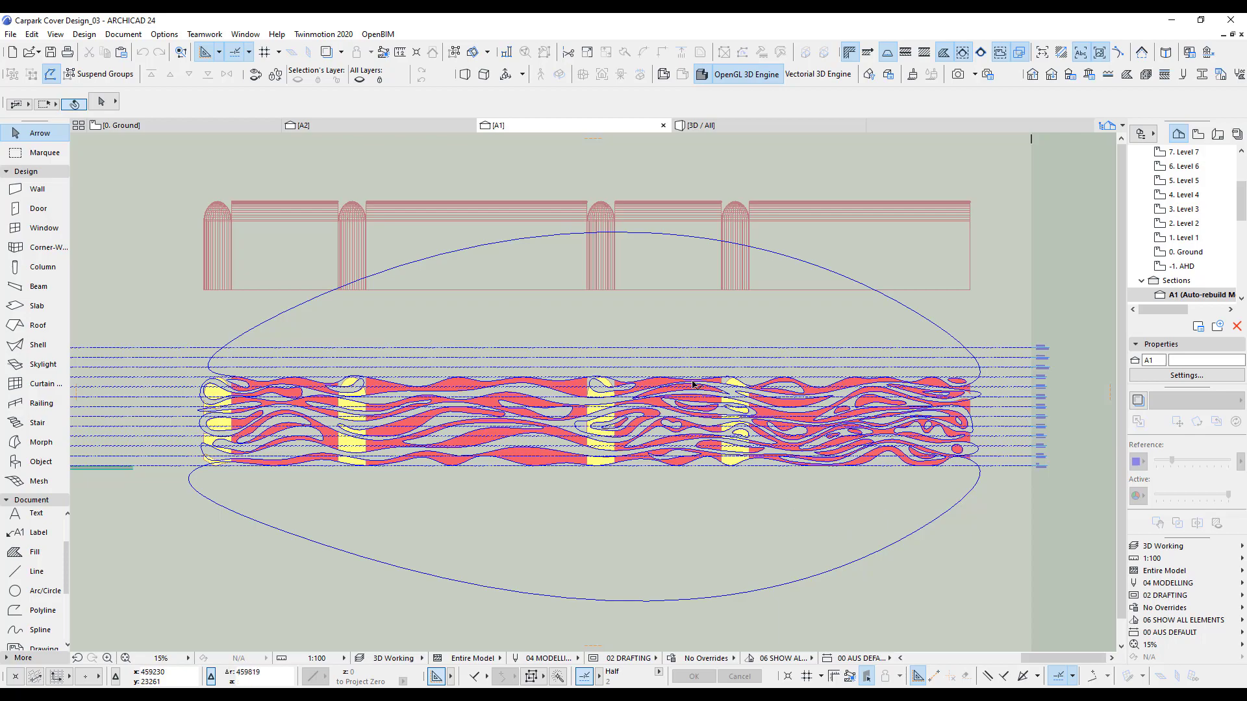
# Step: Examine the curved shells across the A1 facade and open the Ground floor plan at the middle curved section
pyautogui.scroll(5, 605, 397)
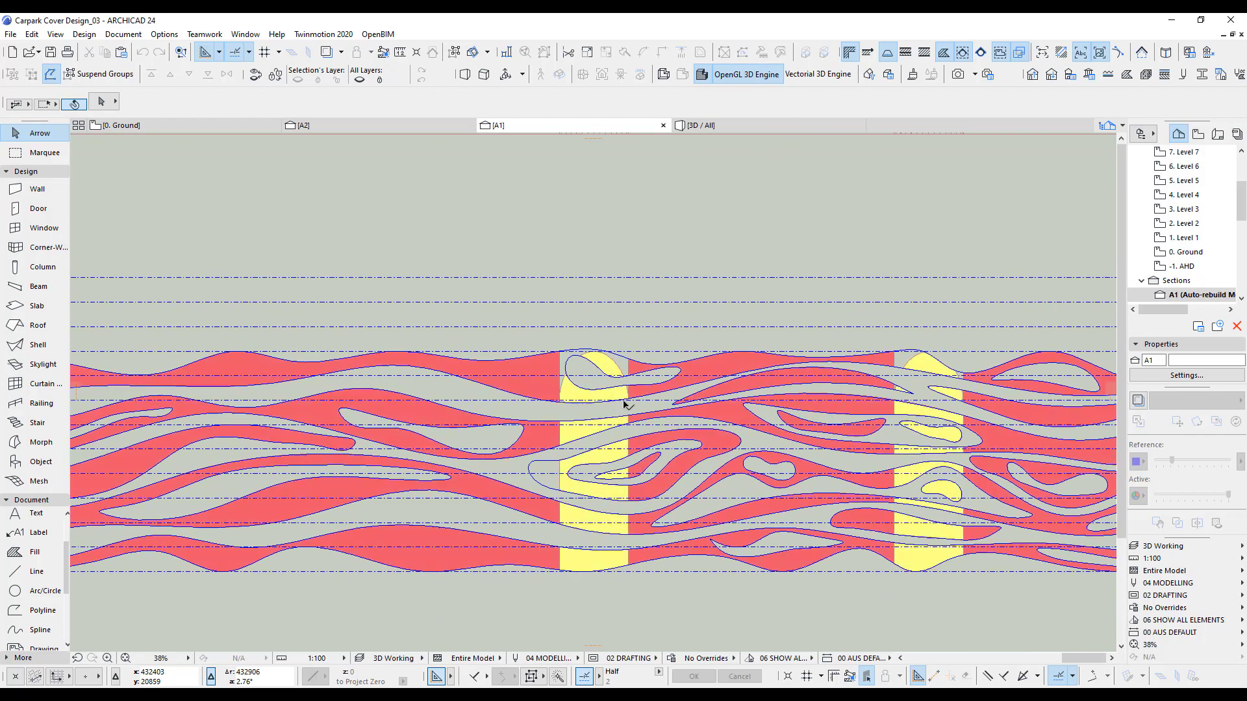
pyautogui.scroll(5, 620, 373)
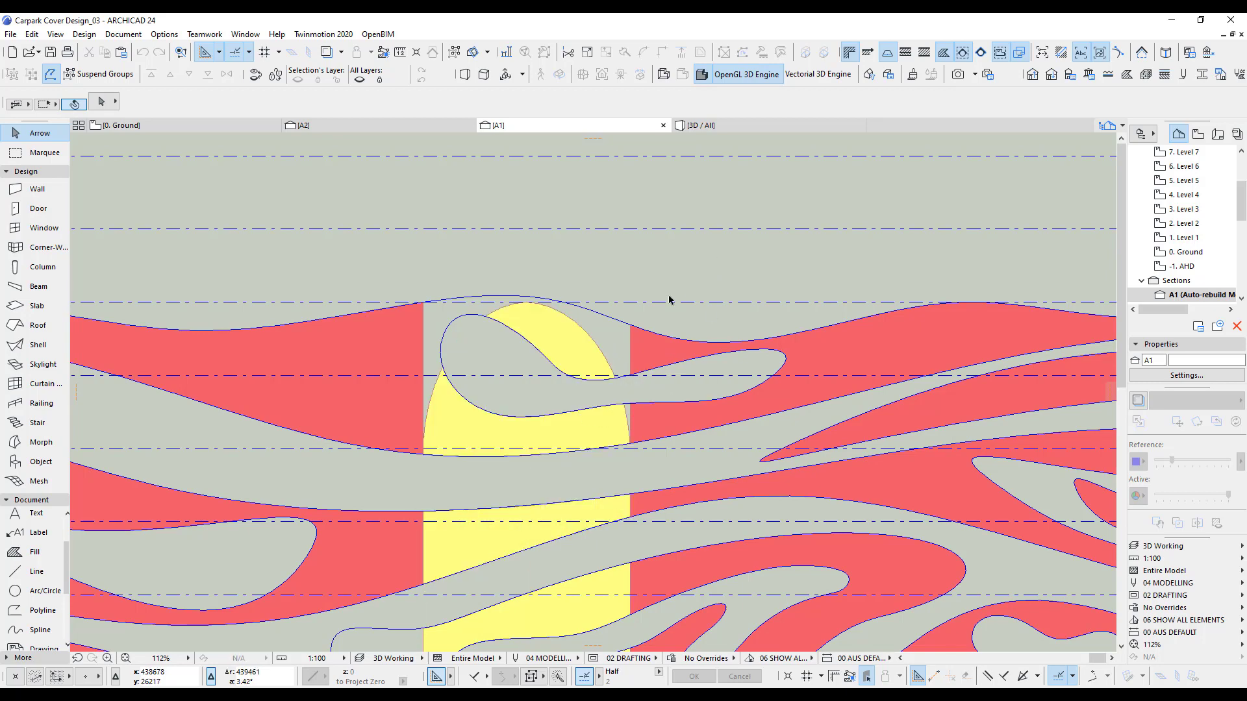
pyautogui.scroll(-3, 476, 387)
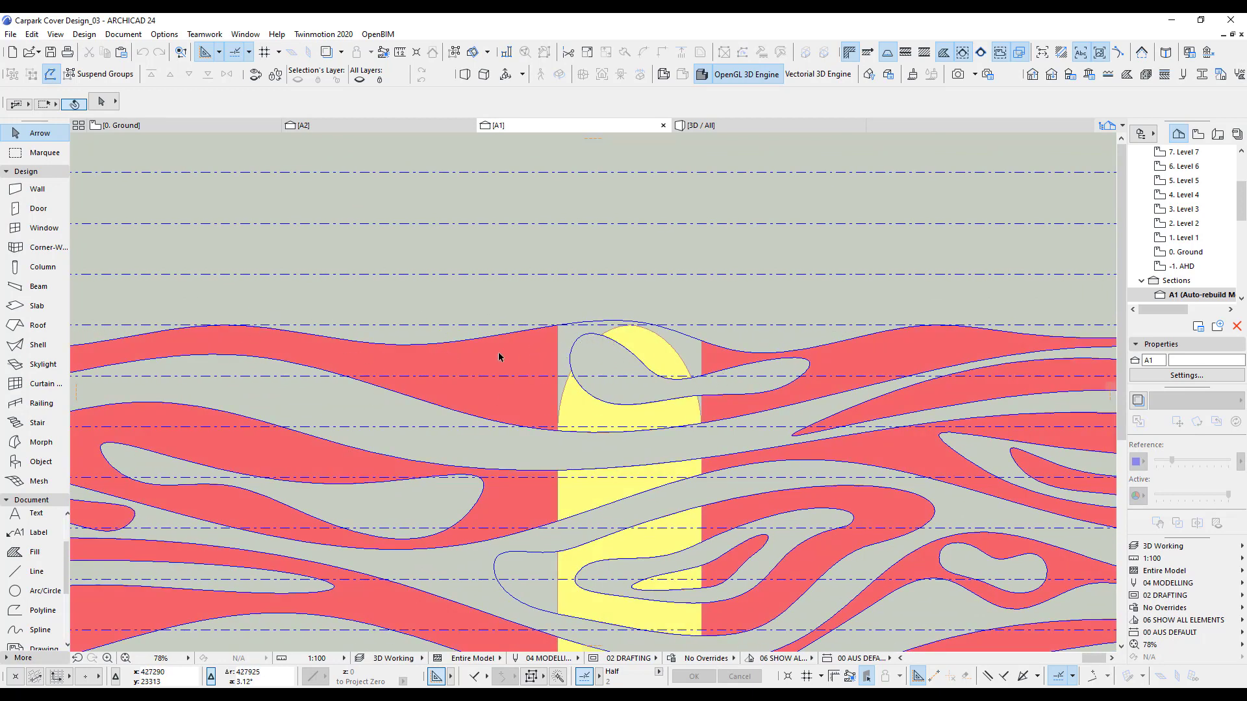
pyautogui.scroll(-6, 579, 403)
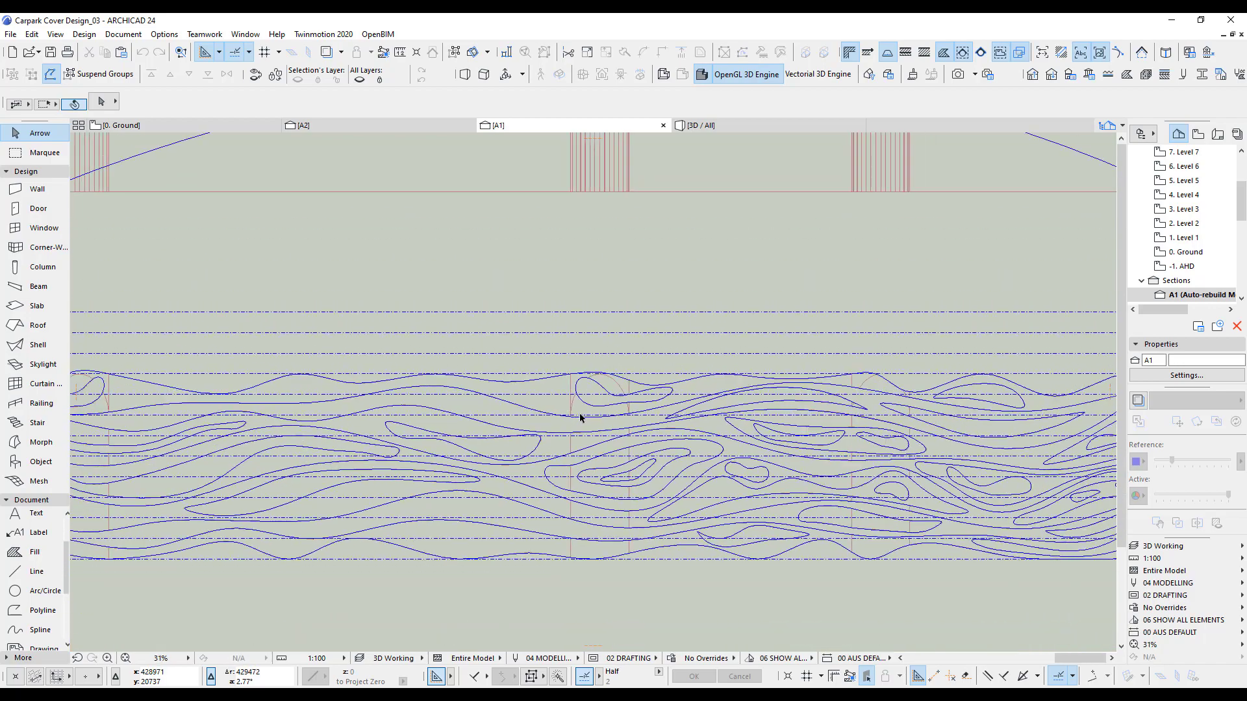
pyautogui.scroll(-1, 617, 383)
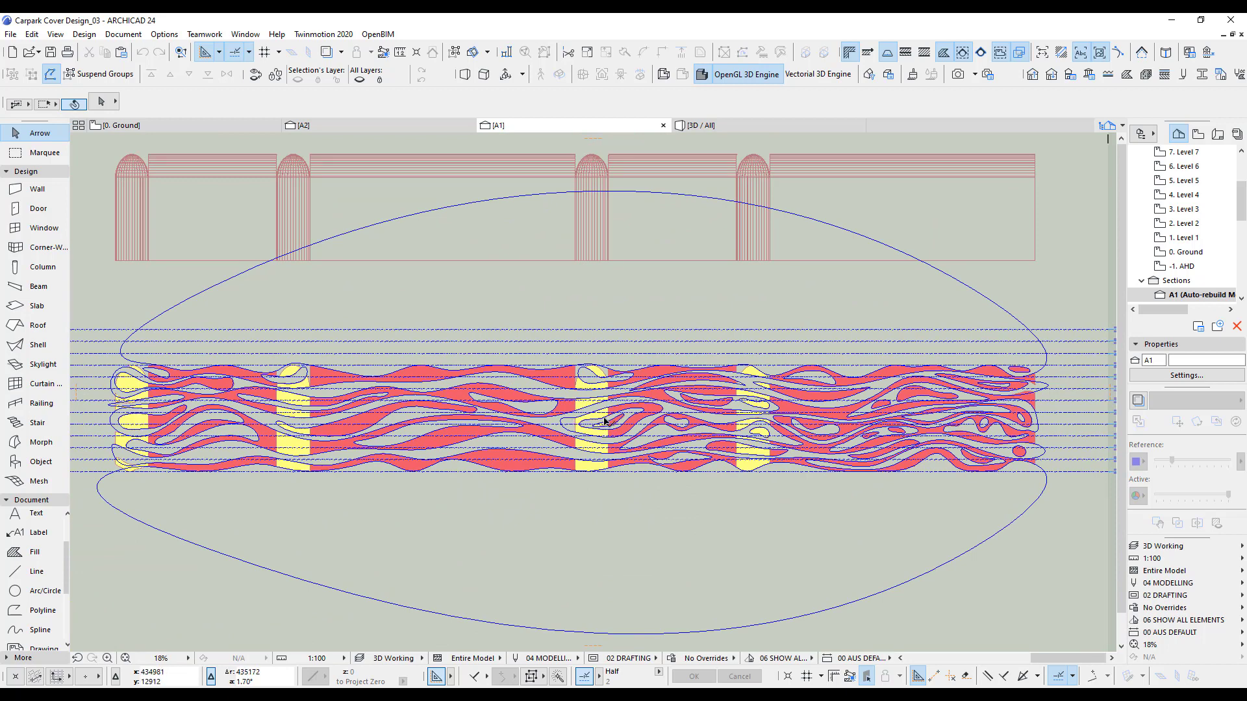
pyautogui.press('F2')
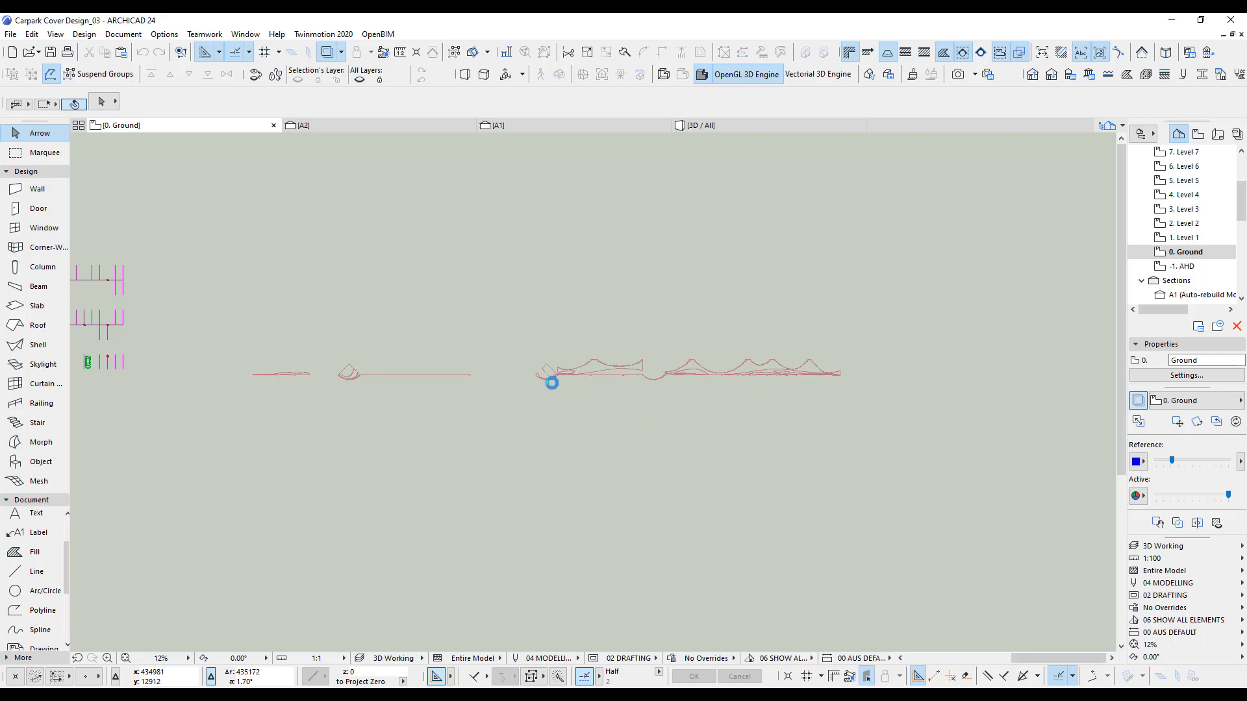
pyautogui.scroll(10, 557, 374)
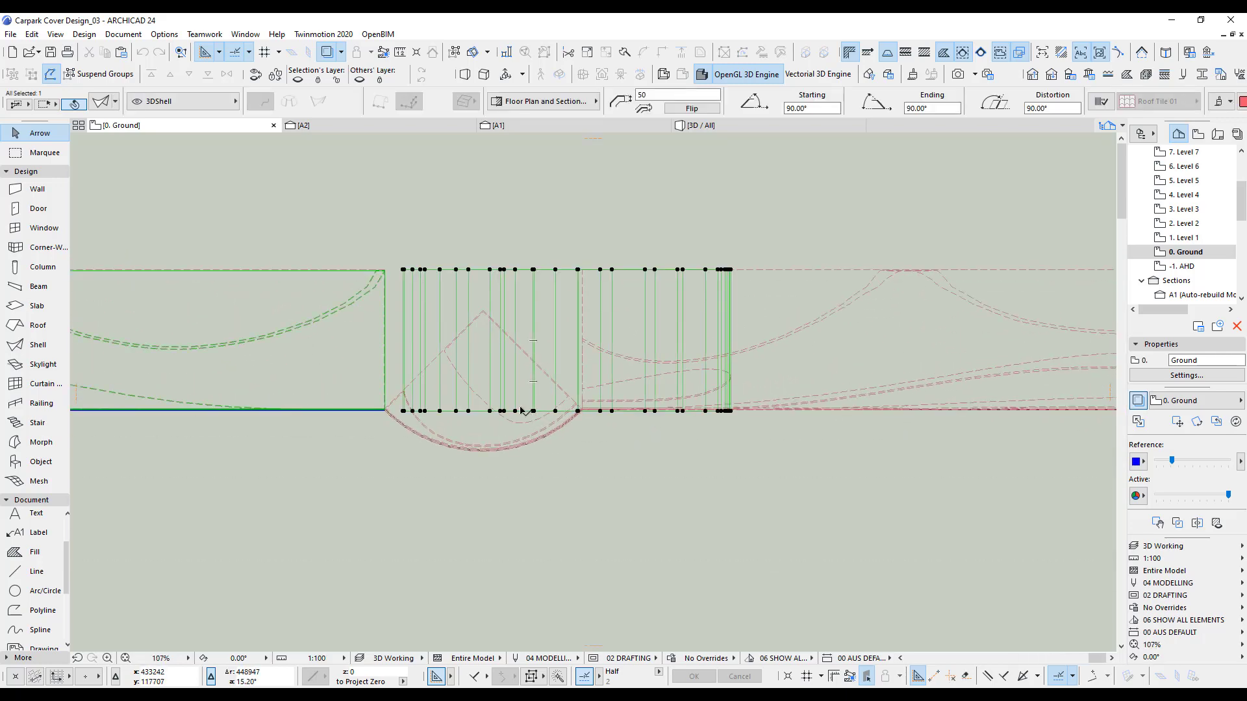
# Step: Try to rotate a single curved shell about its corner to align with the end of the adjoining straight facade, and undo the rotation
pyautogui.click(510, 449)
pyautogui.click(452, 291)
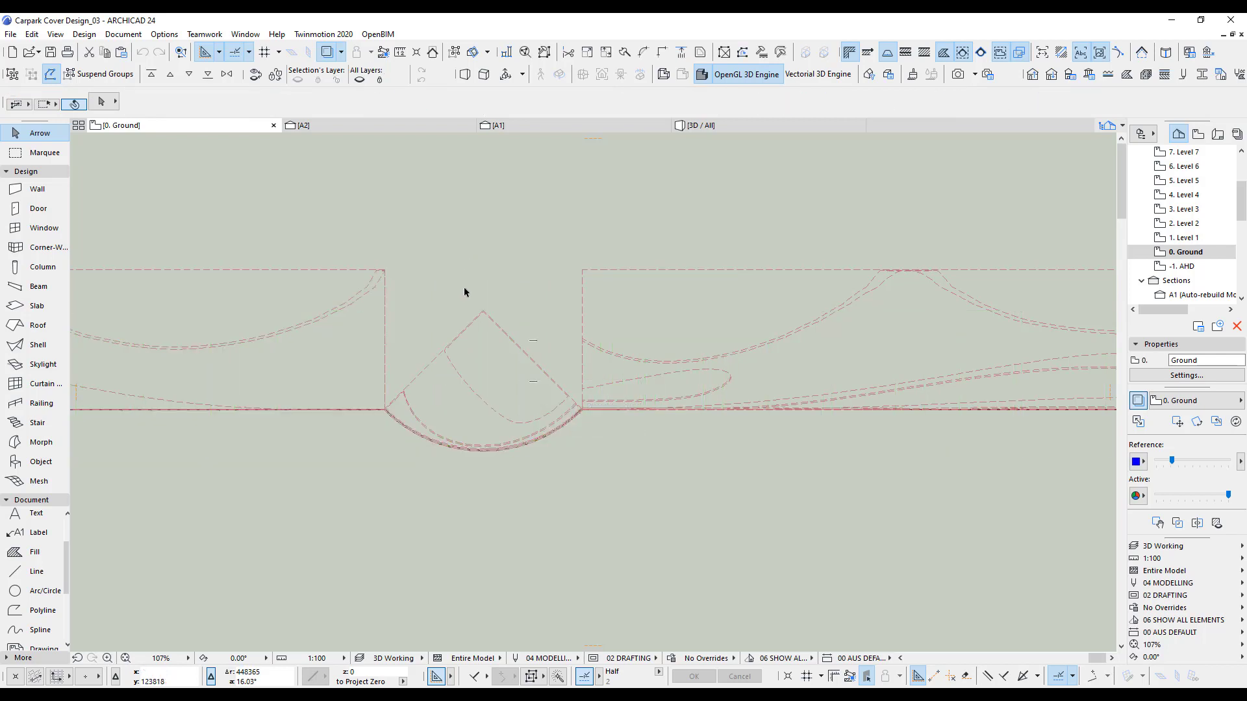
pyautogui.click(462, 383)
pyautogui.click(487, 472)
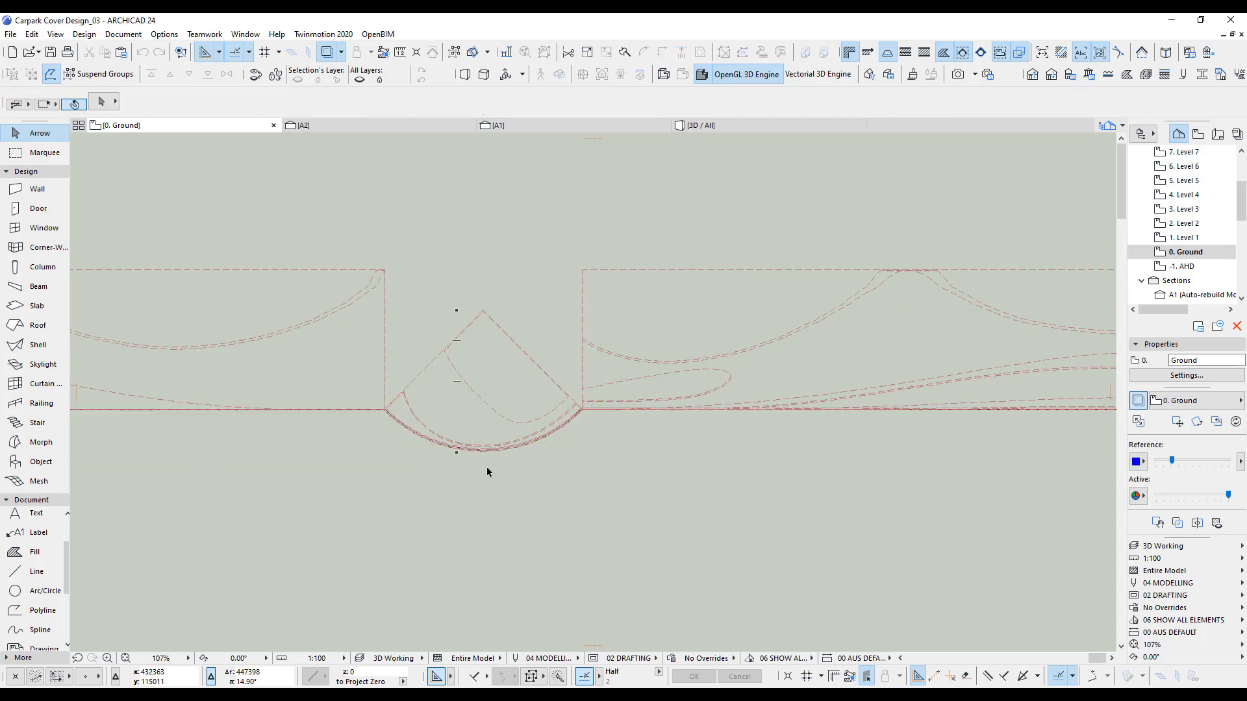
pyautogui.click(440, 448)
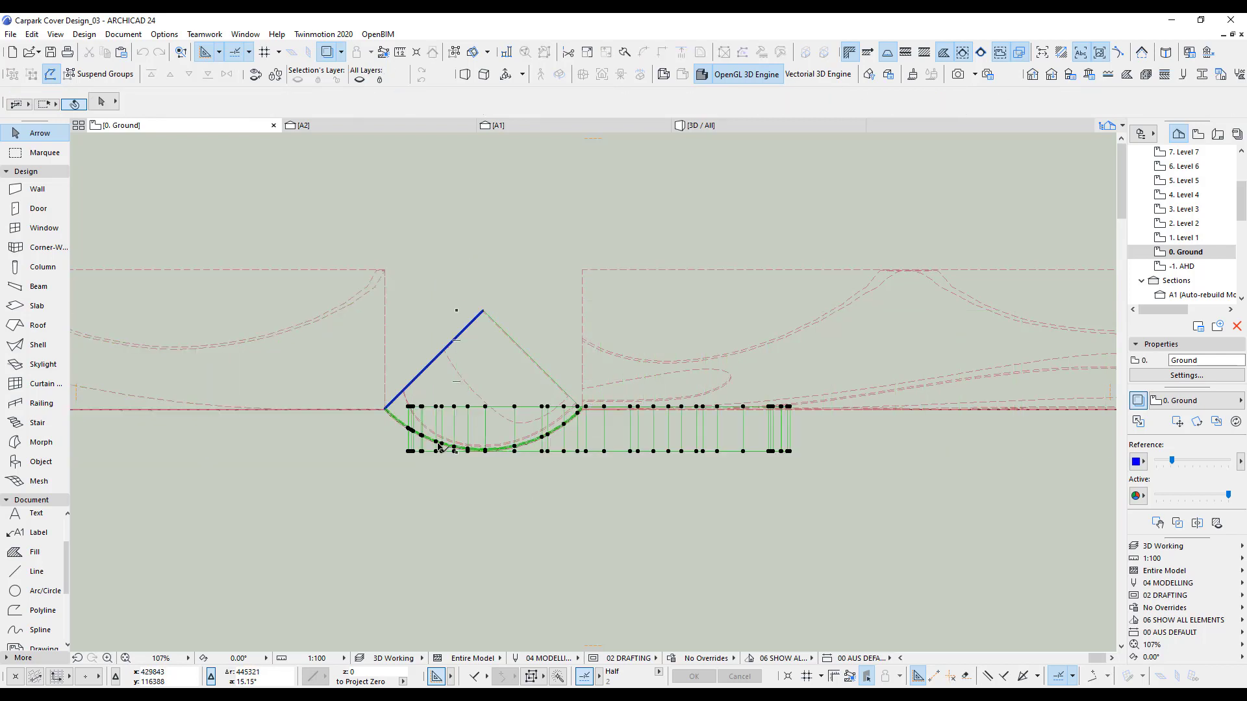
pyautogui.click(470, 490)
pyautogui.click(483, 314)
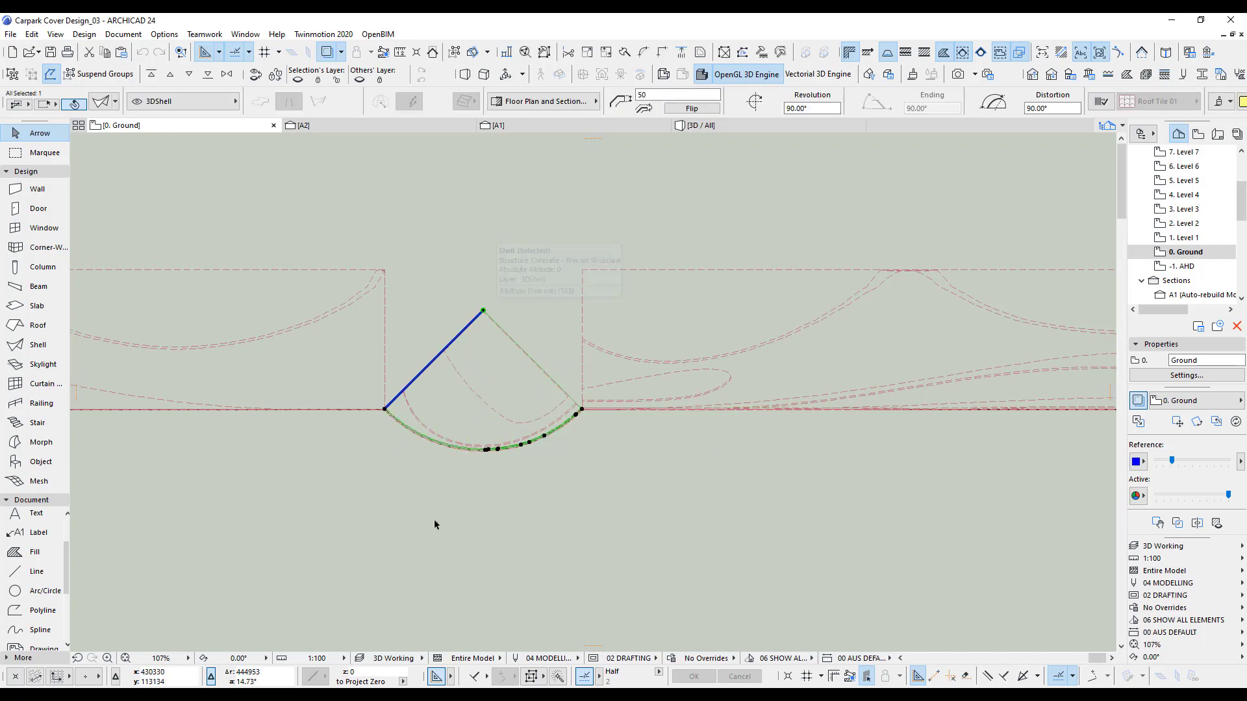
pyautogui.scroll(5, 390, 409)
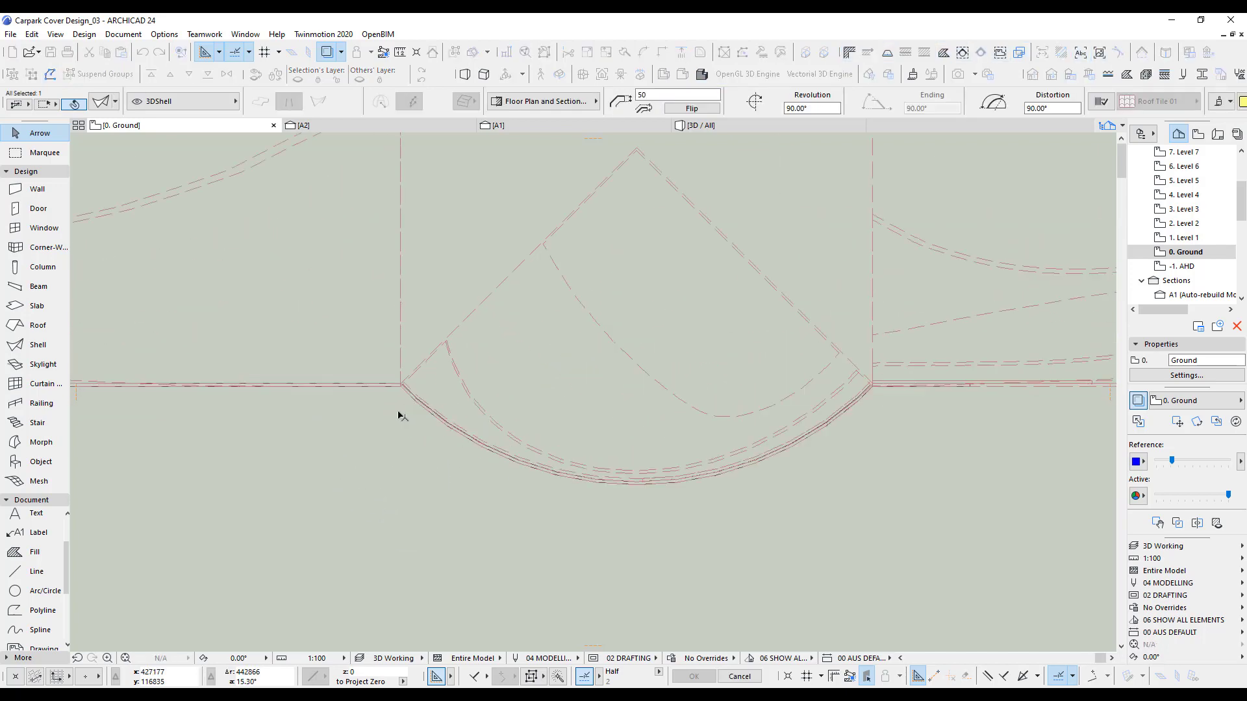
pyautogui.scroll(4, 405, 368)
pyautogui.moveTo(411, 346); pyautogui.dragTo(456, 530, button='middle')
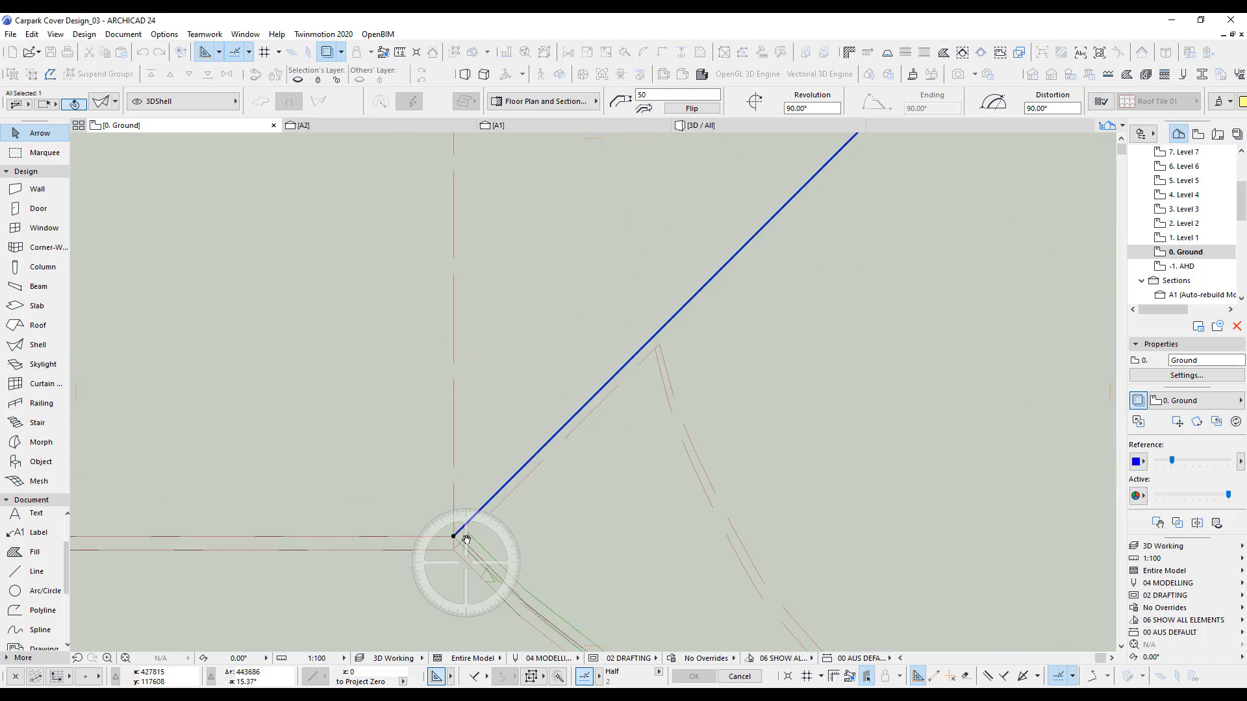
pyautogui.click(454, 537)
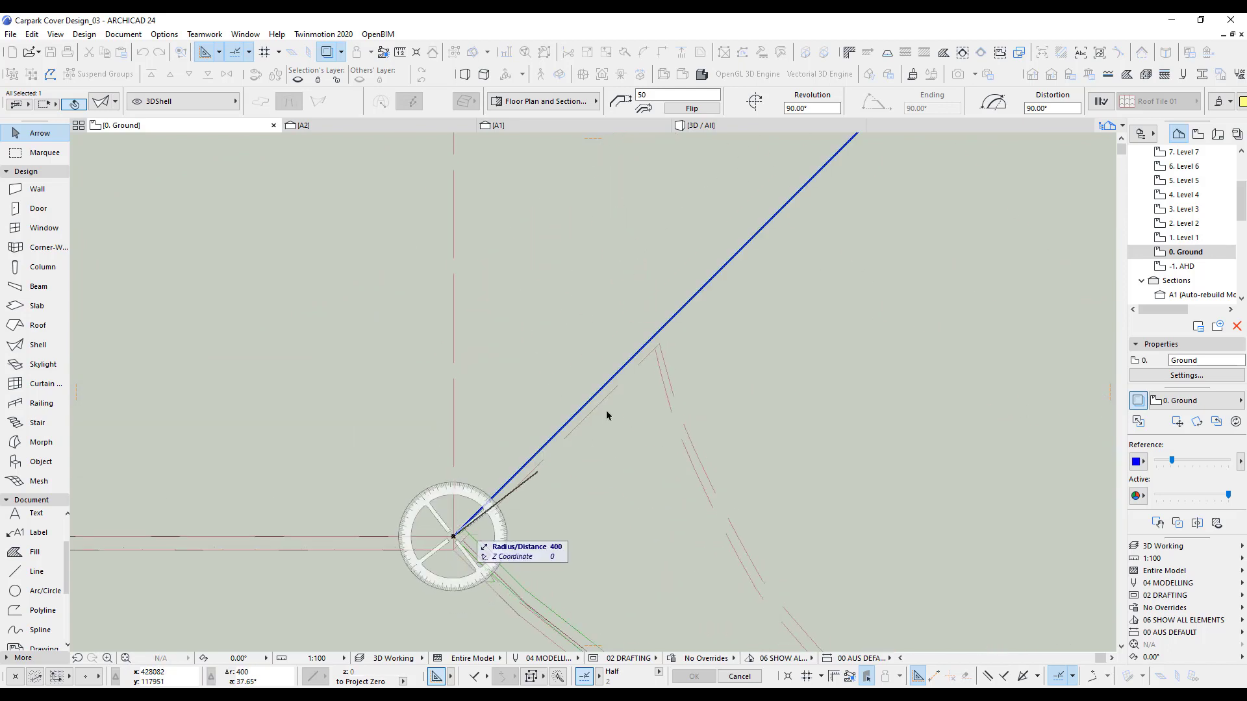
pyautogui.click(630, 361)
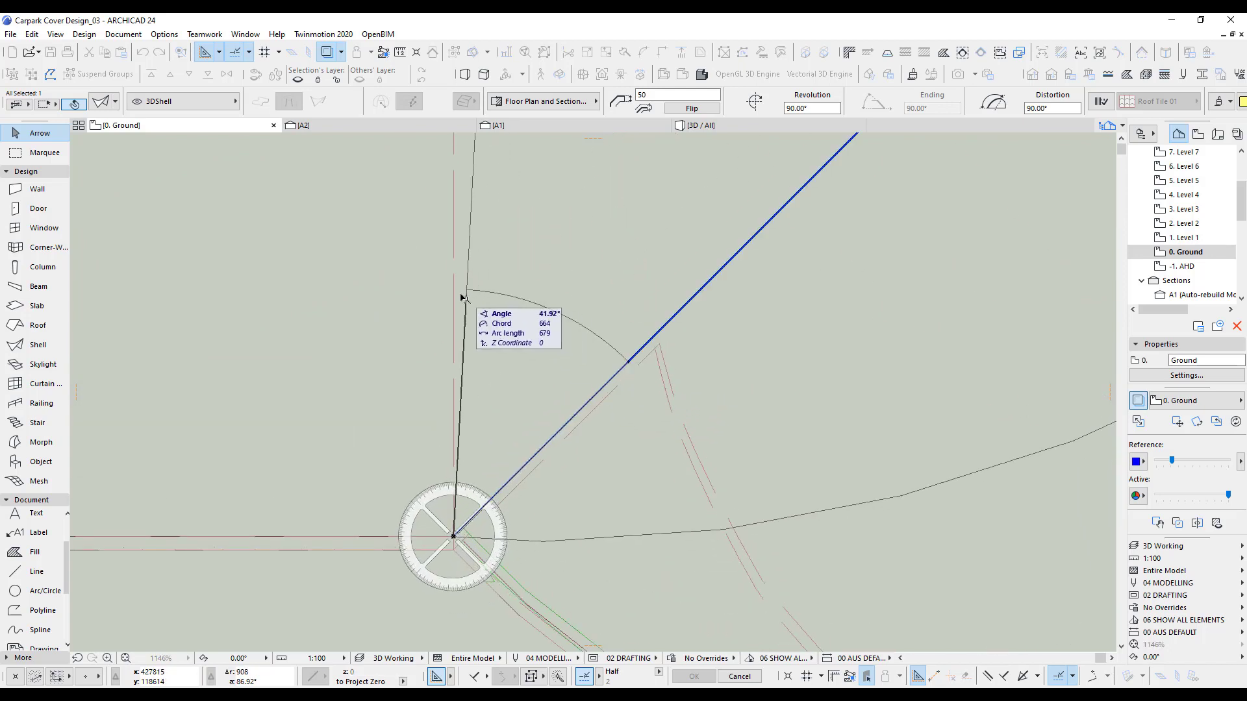
pyautogui.click(454, 295)
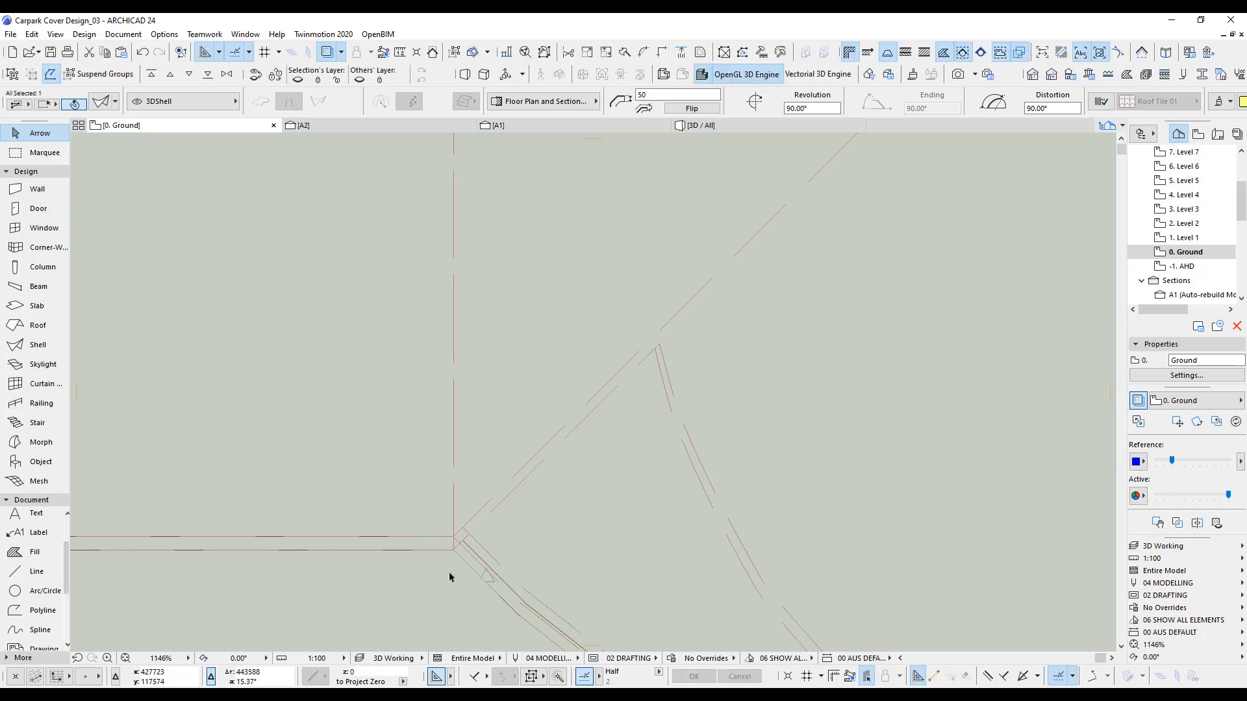
pyautogui.scroll(-12, 467, 579)
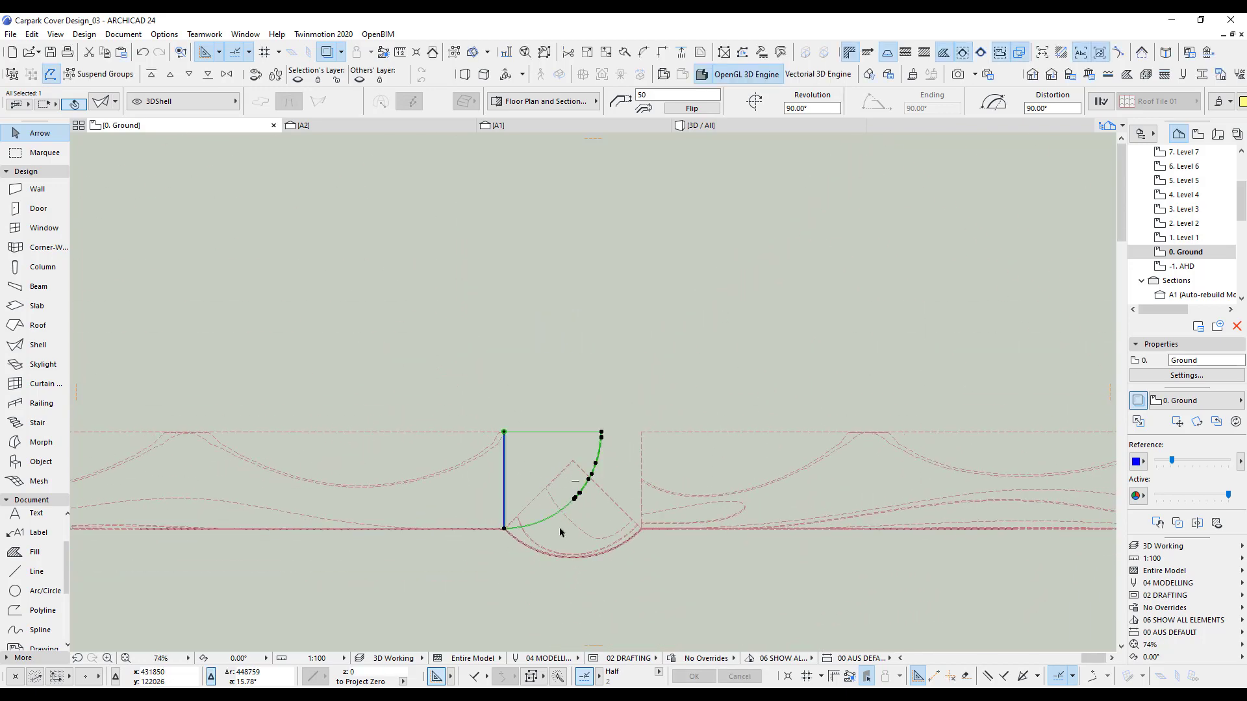
pyautogui.hotkey('ctrl', 'z')
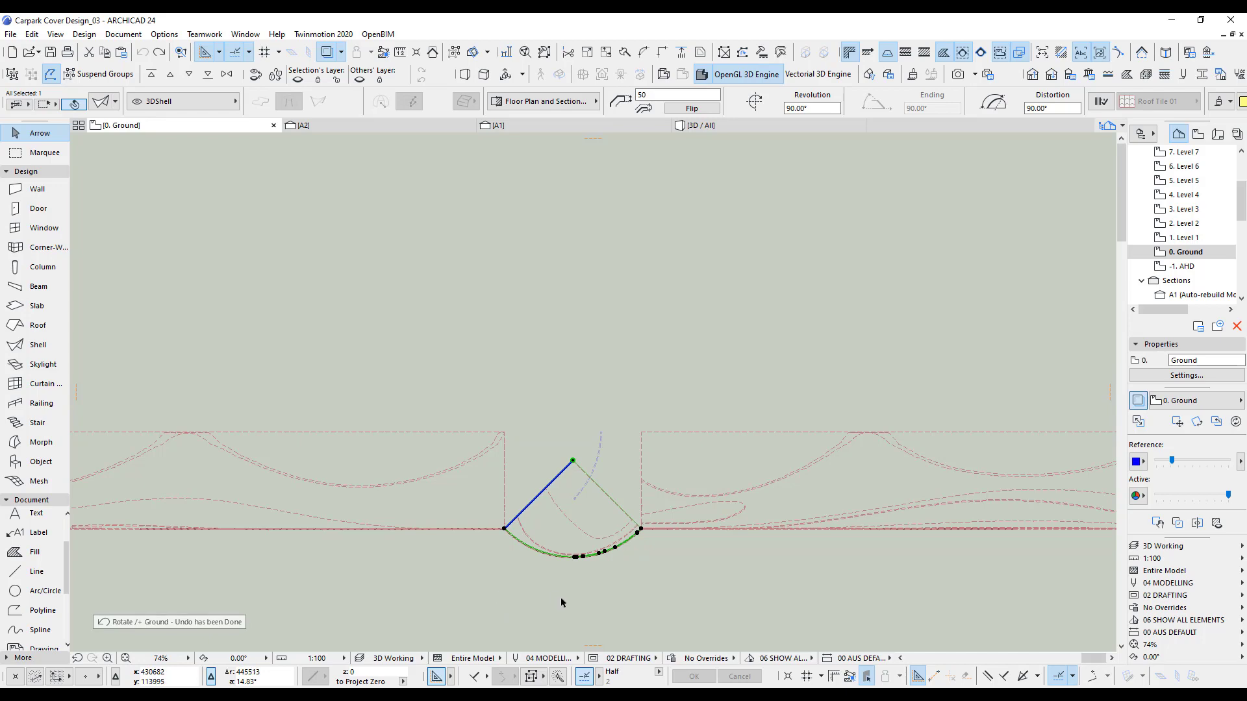
# Step: Select the curved shells between the two straight facades and rotate them 45° about their outer corner at the straight facade's end
pyautogui.scroll(2, 601, 590)
pyautogui.click(606, 590)
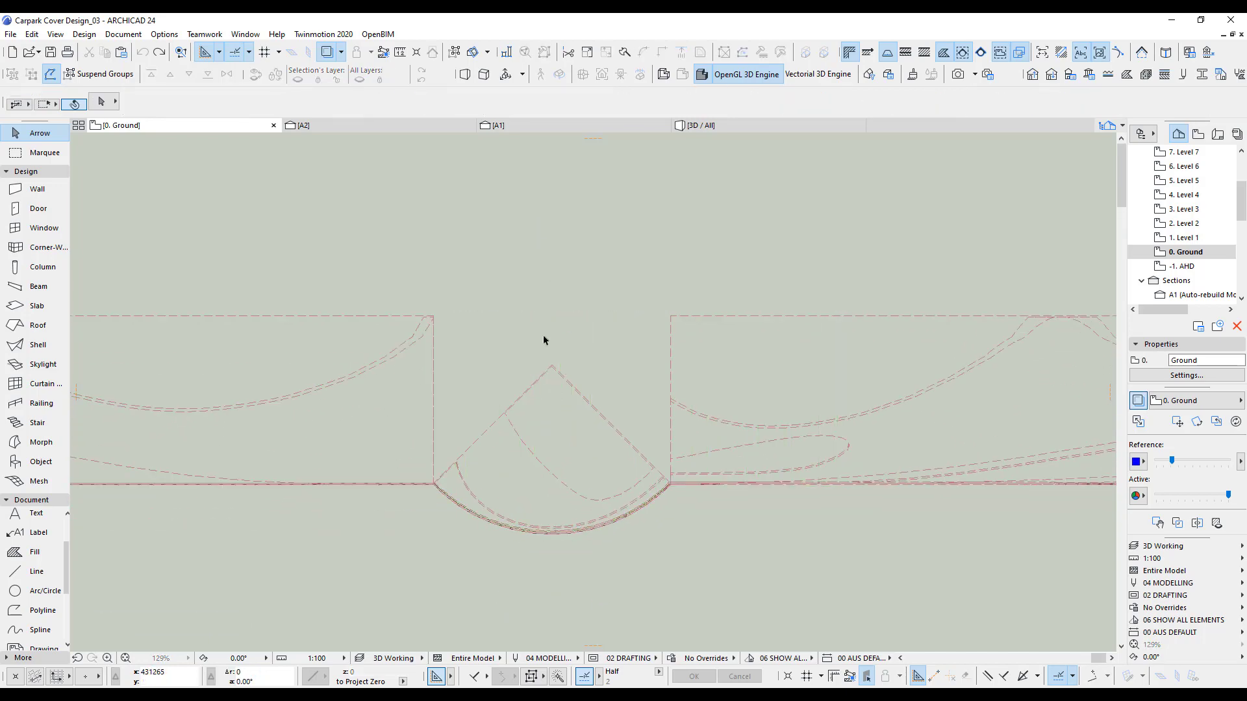
pyautogui.moveTo(531, 237); pyautogui.dragTo(566, 400)
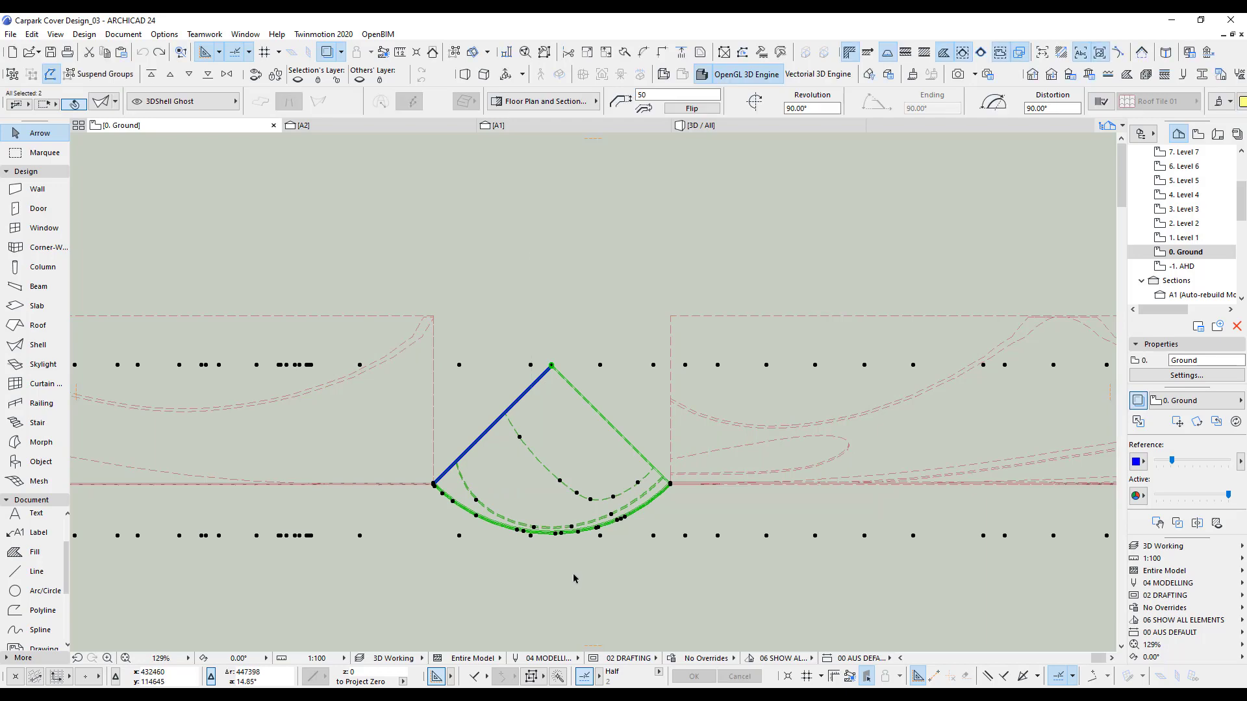
pyautogui.scroll(-6, 588, 583)
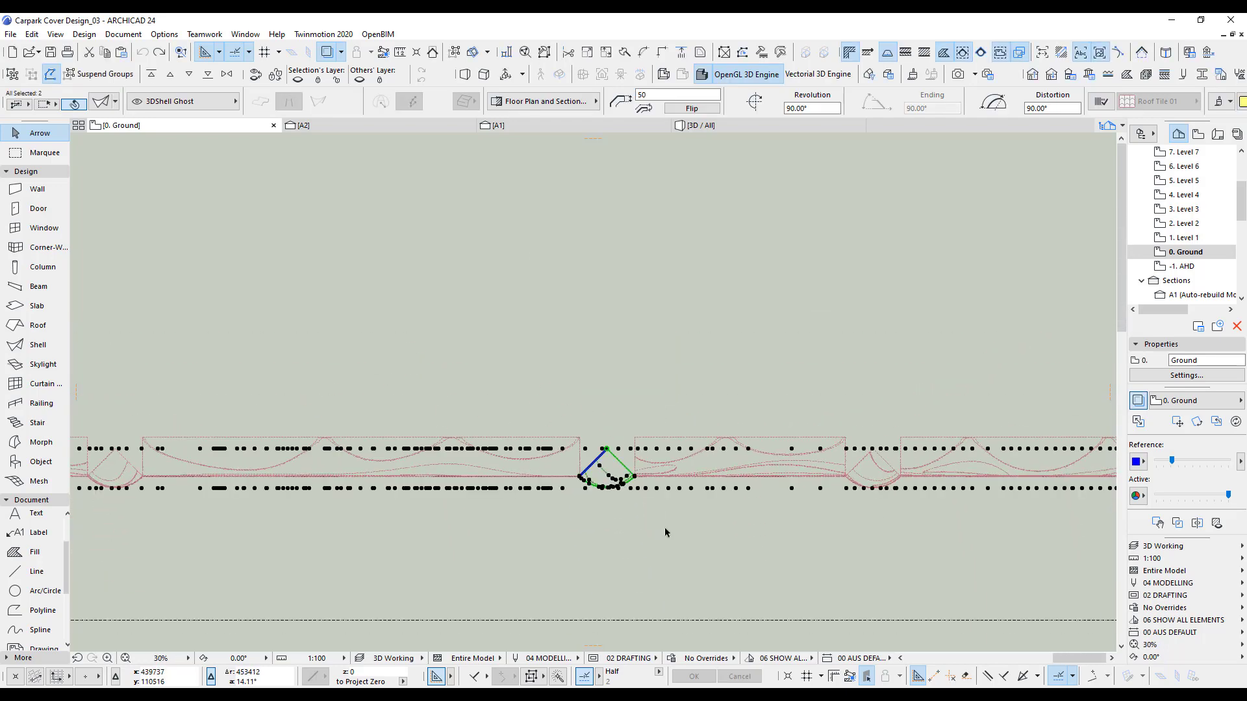
pyautogui.scroll(-2, 675, 563)
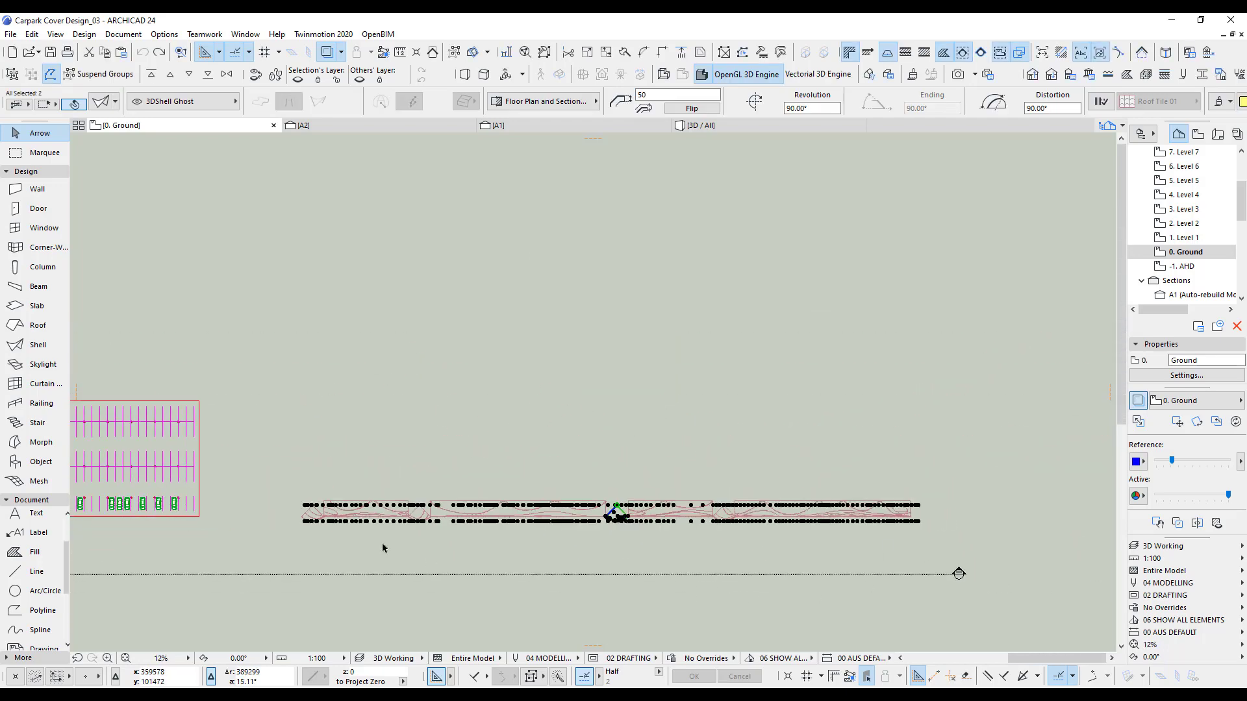
pyautogui.scroll(7, 559, 556)
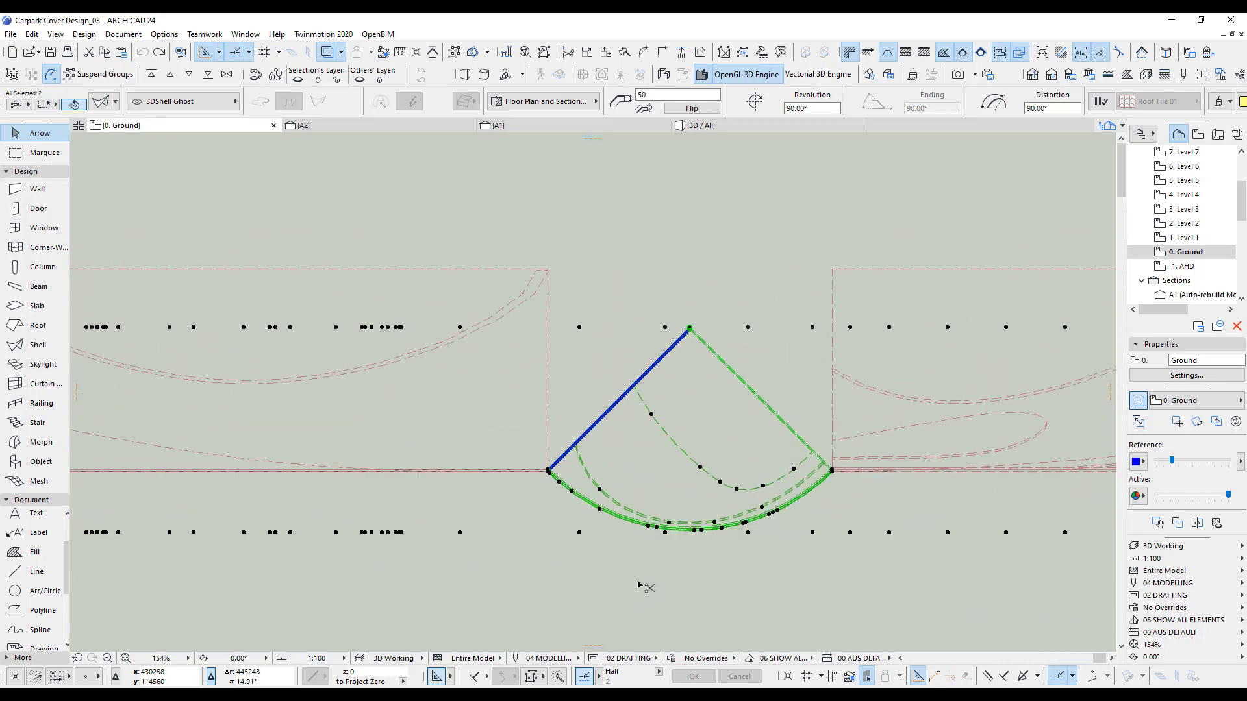
pyautogui.scroll(2, 557, 450)
pyautogui.scroll(3, 557, 448)
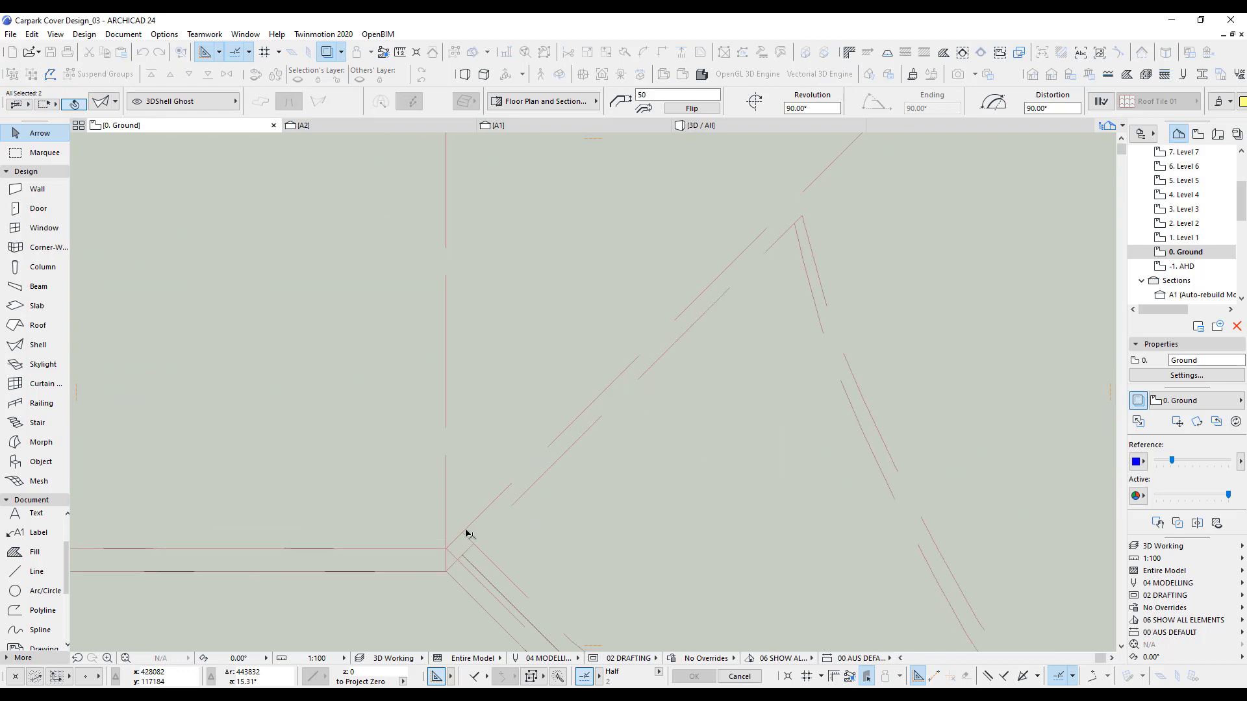
pyautogui.click(445, 572)
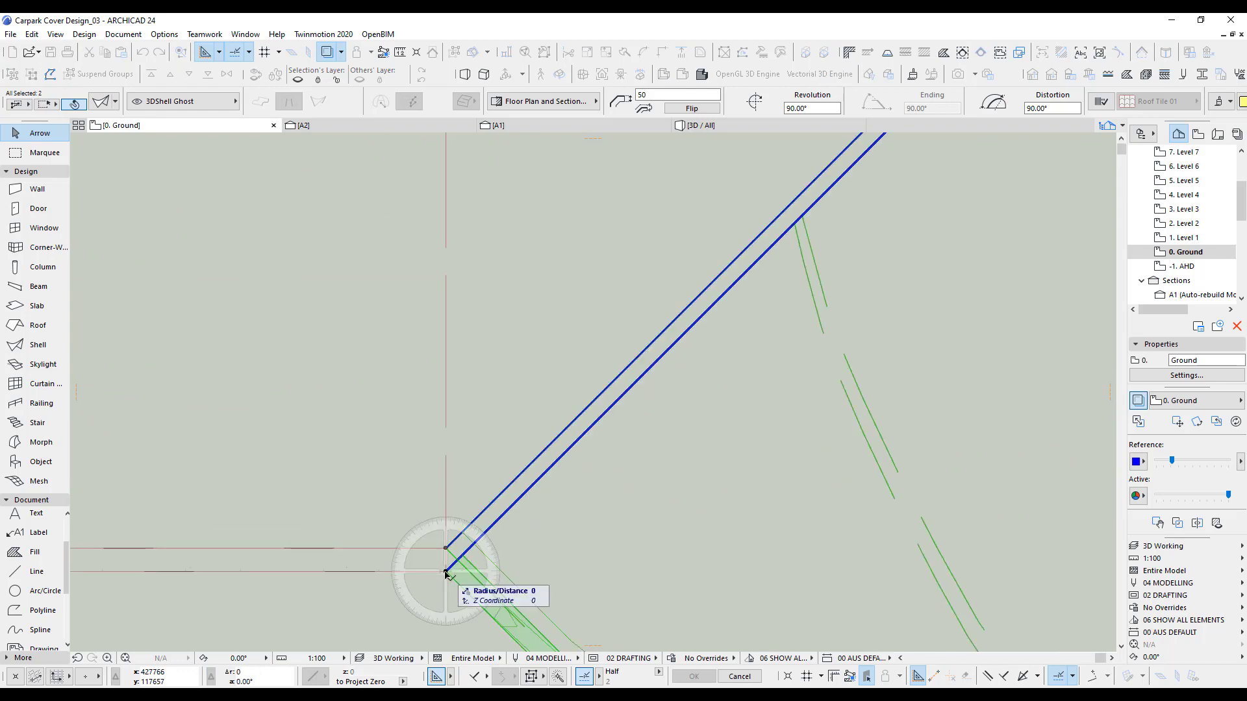
pyautogui.click(661, 363)
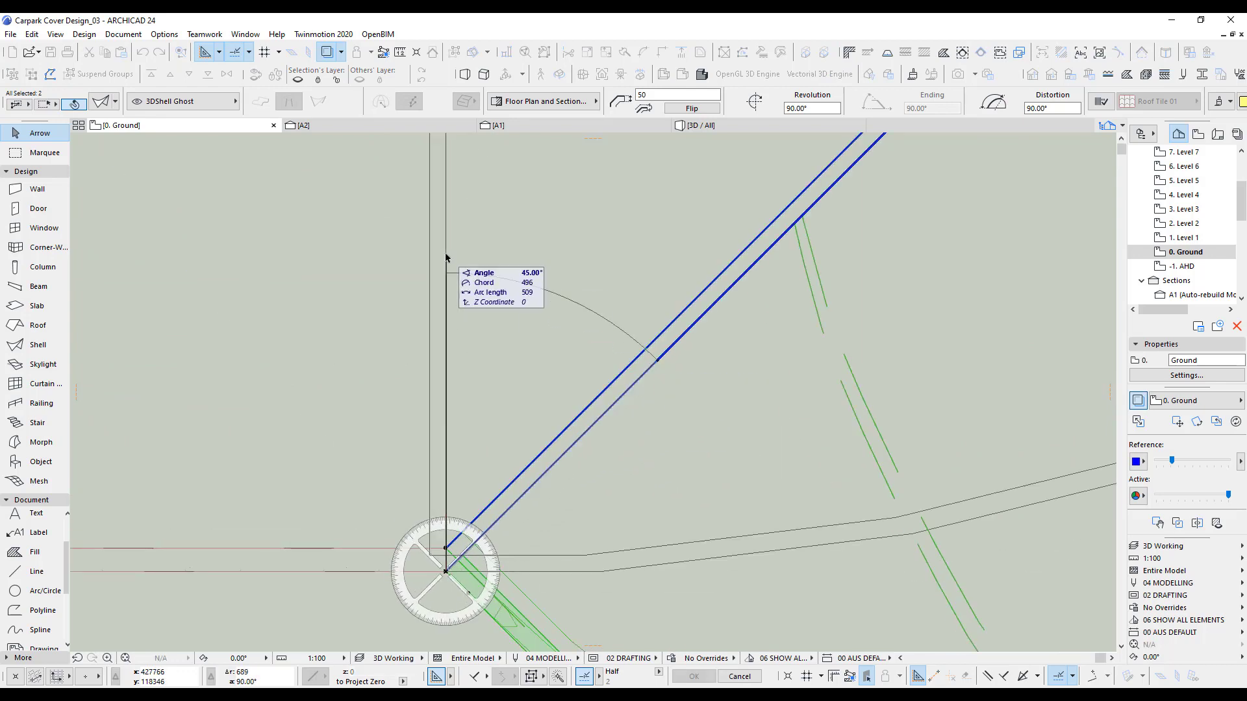
pyautogui.click(497, 308)
pyautogui.scroll(-7, 470, 529)
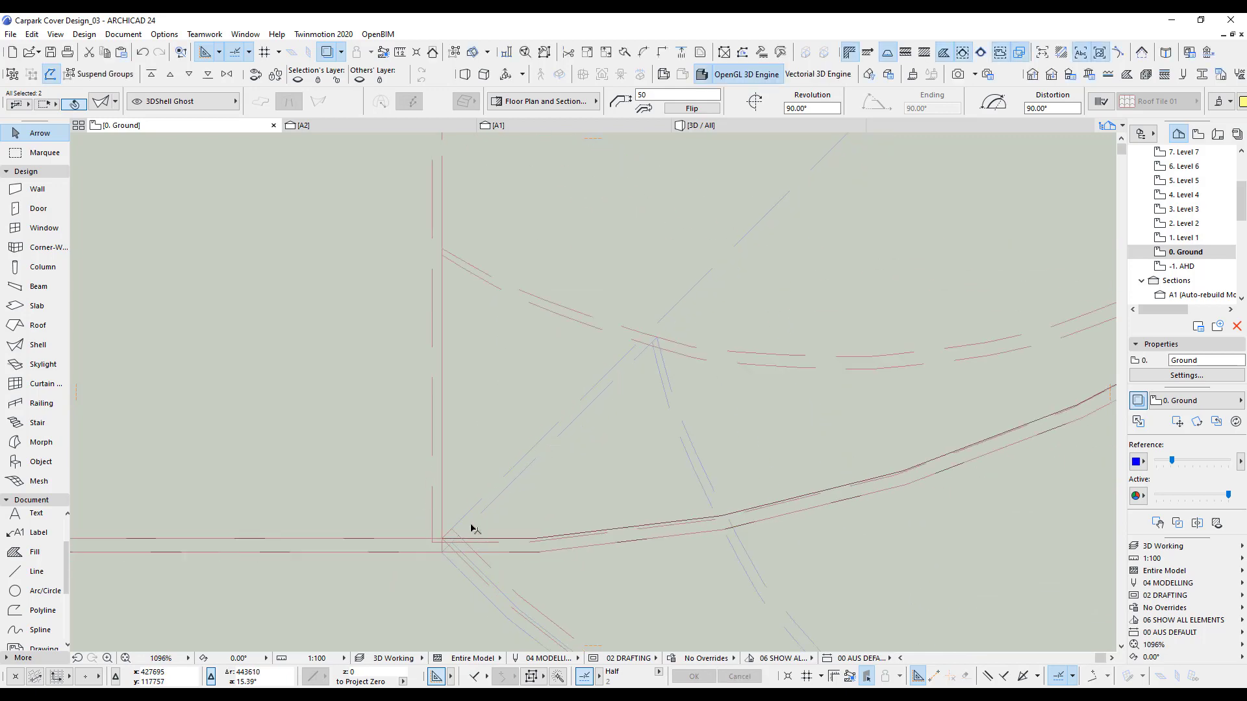
pyautogui.moveTo(551, 576); pyautogui.dragTo(552, 513, button='middle')
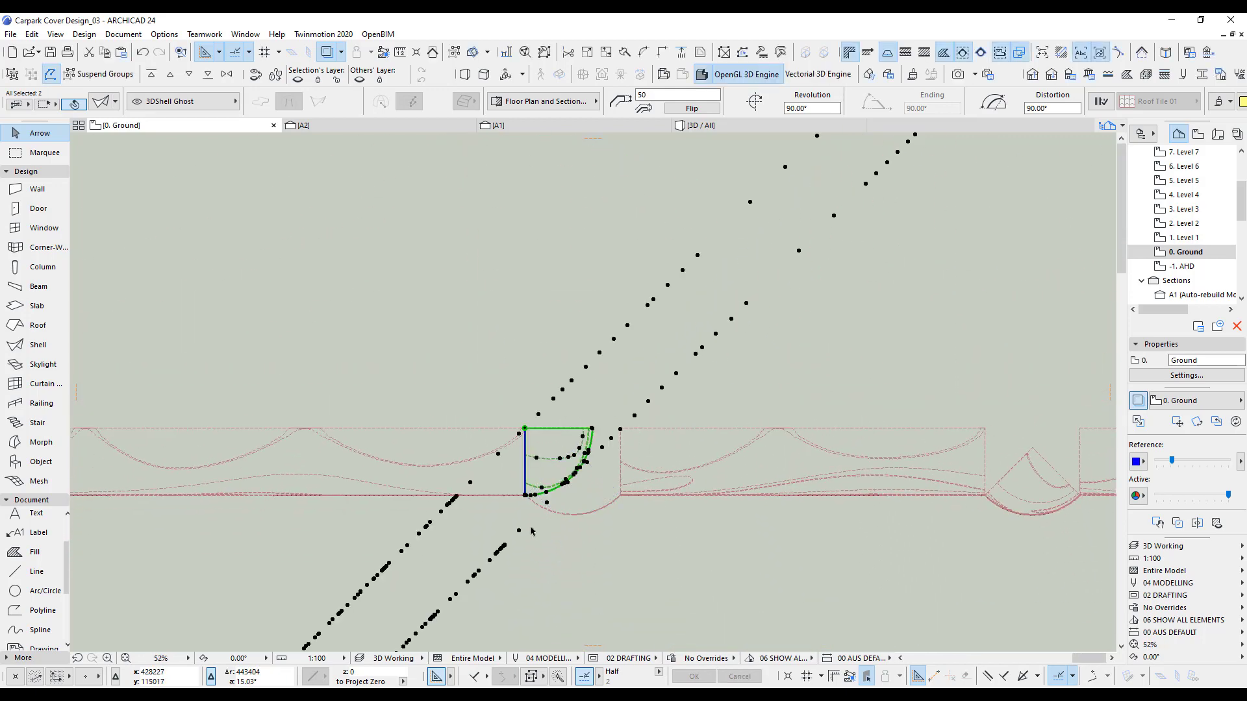
# Step: Add the adjoining straight shells to the selection and show it in 3D, inspecting the join between straight and curved shells
pyautogui.keyDown('shift'); pyautogui.click(507, 498); pyautogui.keyUp('shift')
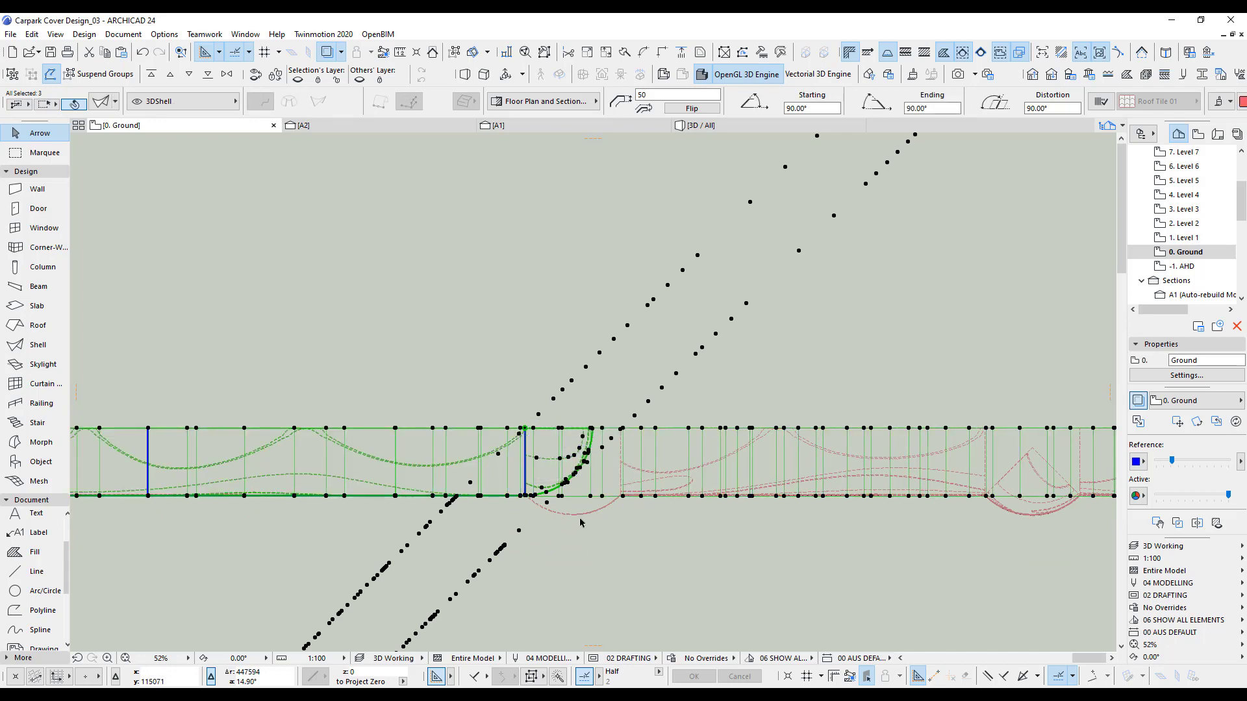
pyautogui.press('F5')
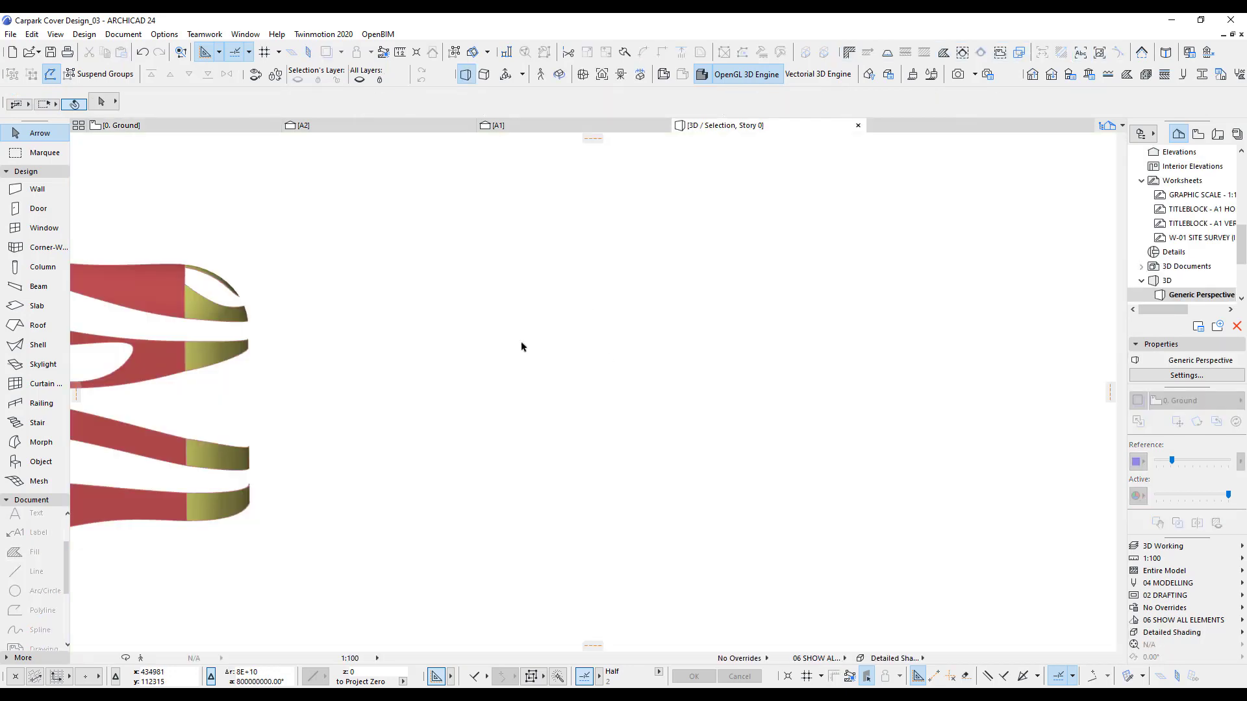
pyautogui.keyDown('shift'); pyautogui.moveTo(410, 338); pyautogui.dragTo(581, 347, button='middle'); pyautogui.keyUp('shift')
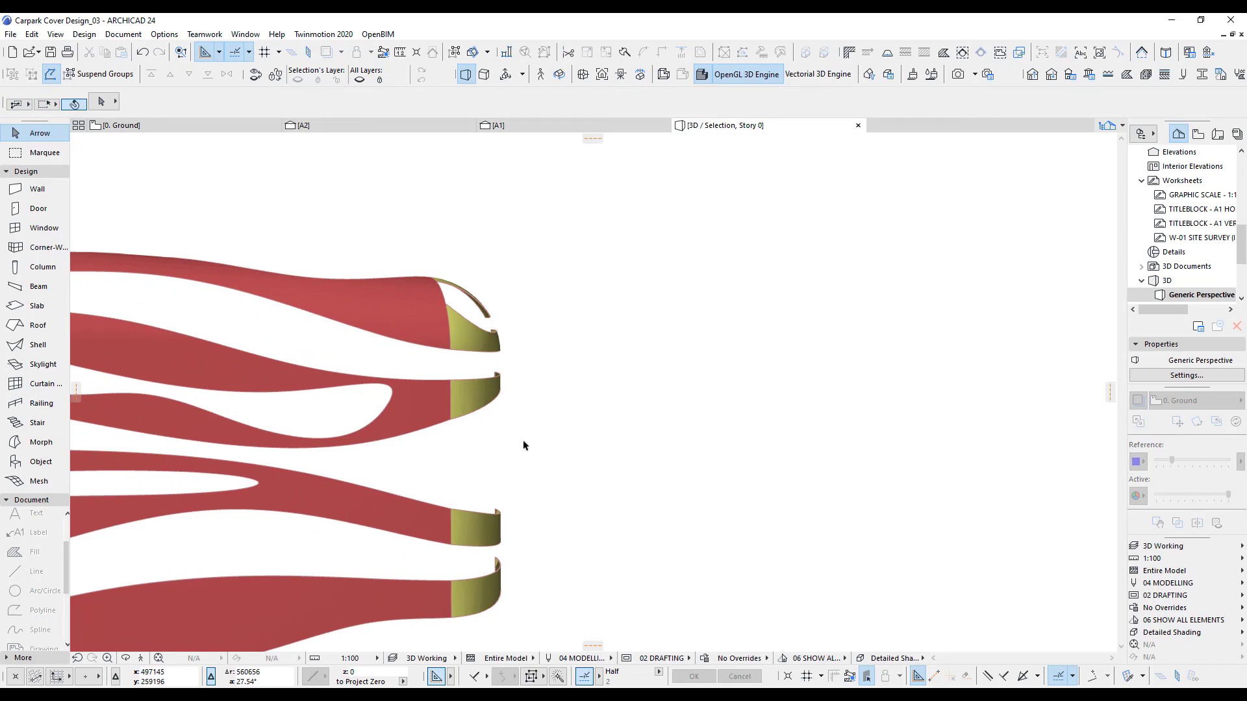
pyautogui.keyDown('shift'); pyautogui.moveTo(519, 454); pyautogui.dragTo(348, 397, button='middle'); pyautogui.keyUp('shift')
pyautogui.scroll(6, 571, 442)
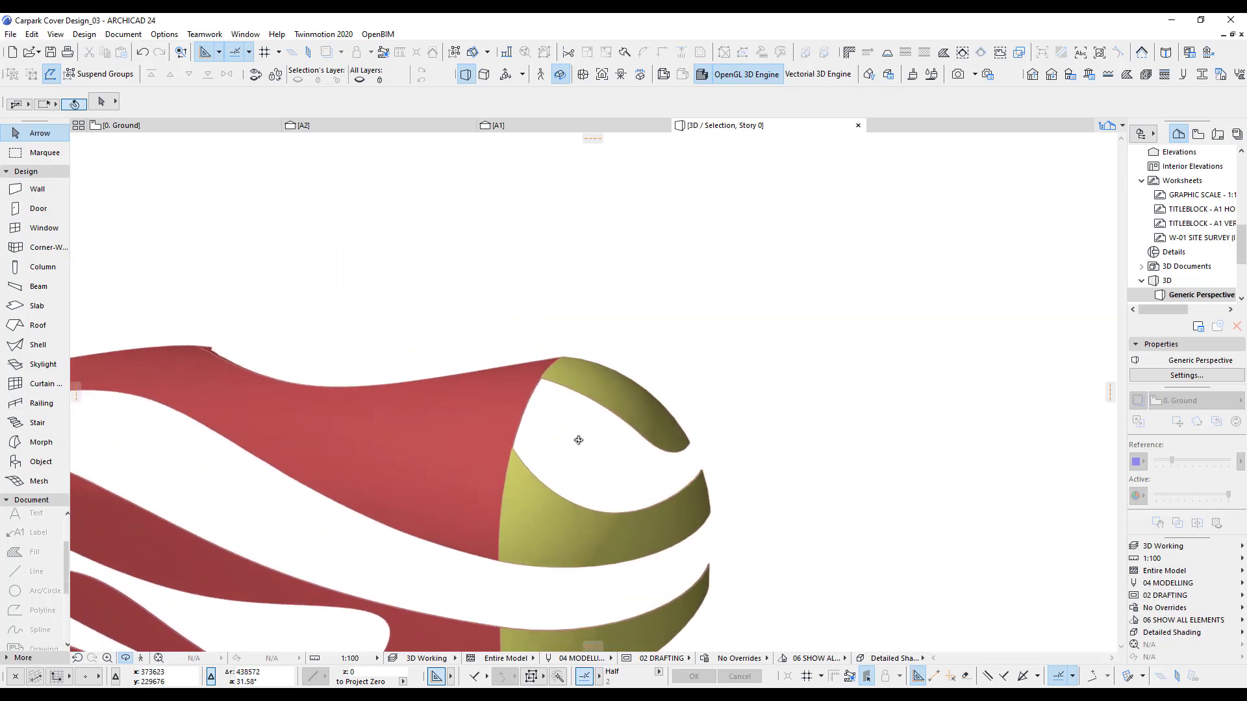
# Step: Inspect the straight-to-curved shell join in 3D, undo the curved shells' rotation in the Ground floor plan, and clear the selection
pyautogui.scroll(-5, 537, 471)
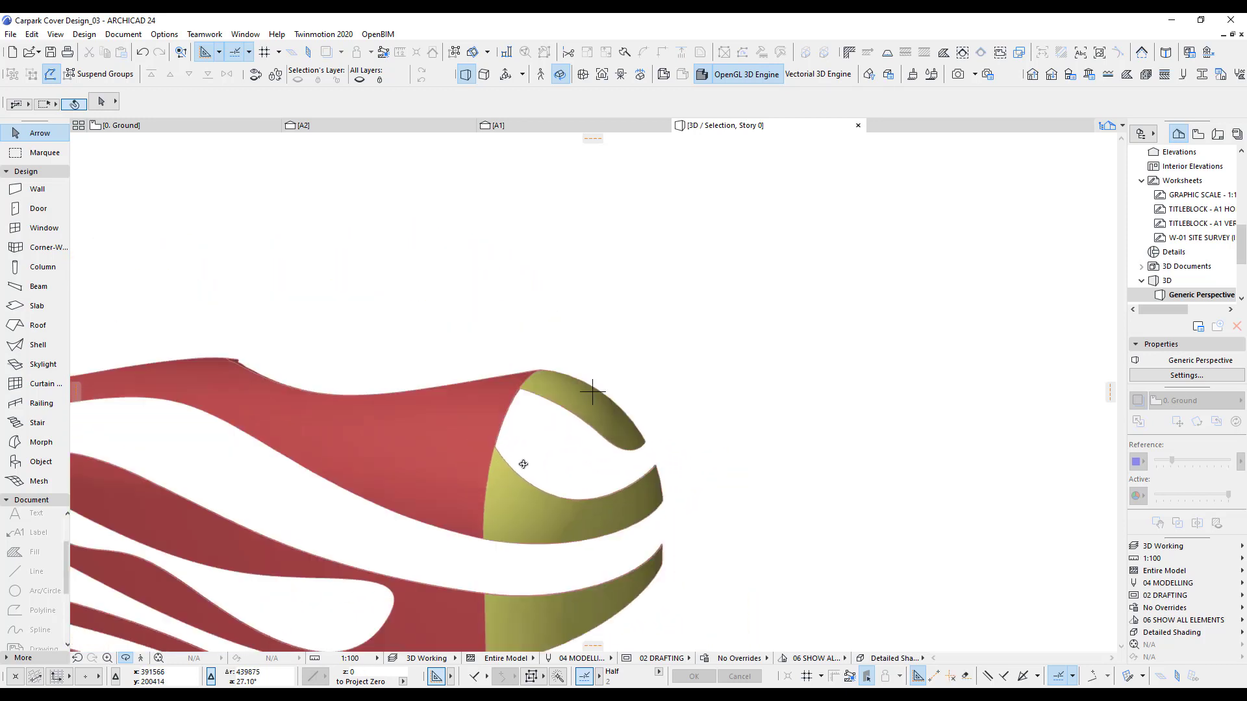
pyautogui.keyDown('shift'); pyautogui.moveTo(460, 437); pyautogui.dragTo(454, 411, button='middle'); pyautogui.keyUp('shift')
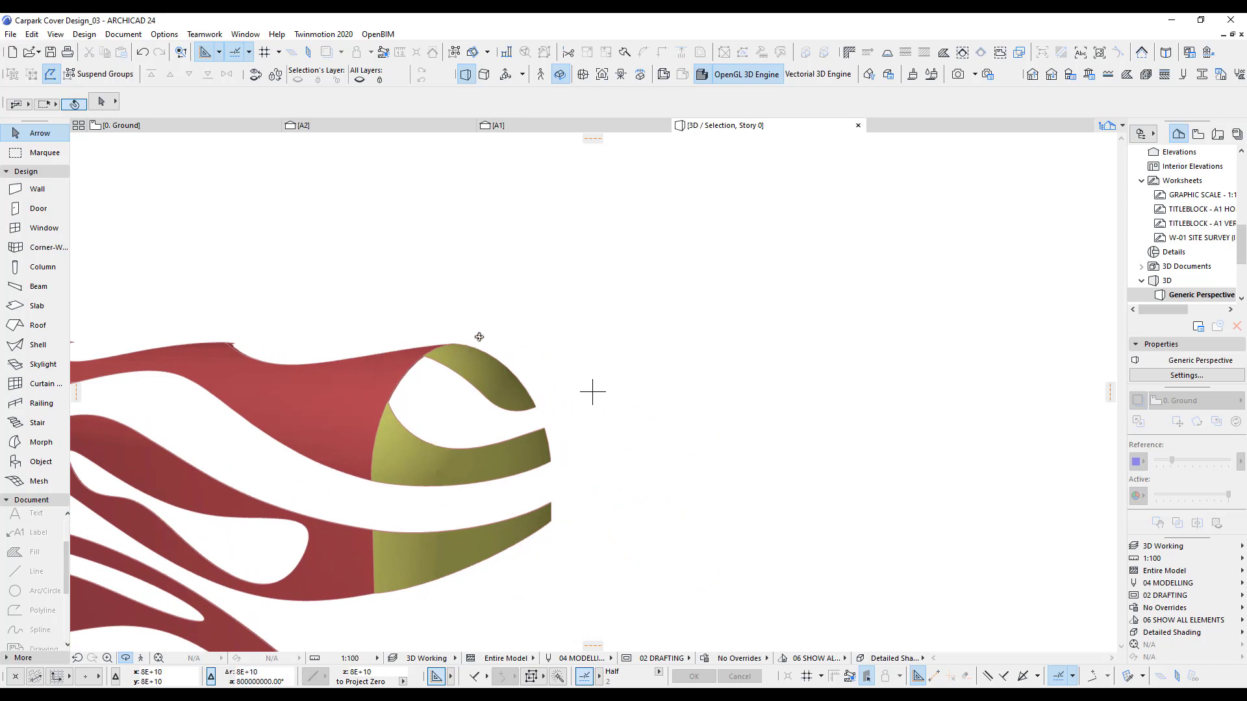
pyautogui.press('F2')
pyautogui.hotkey('ctrl', 'z')
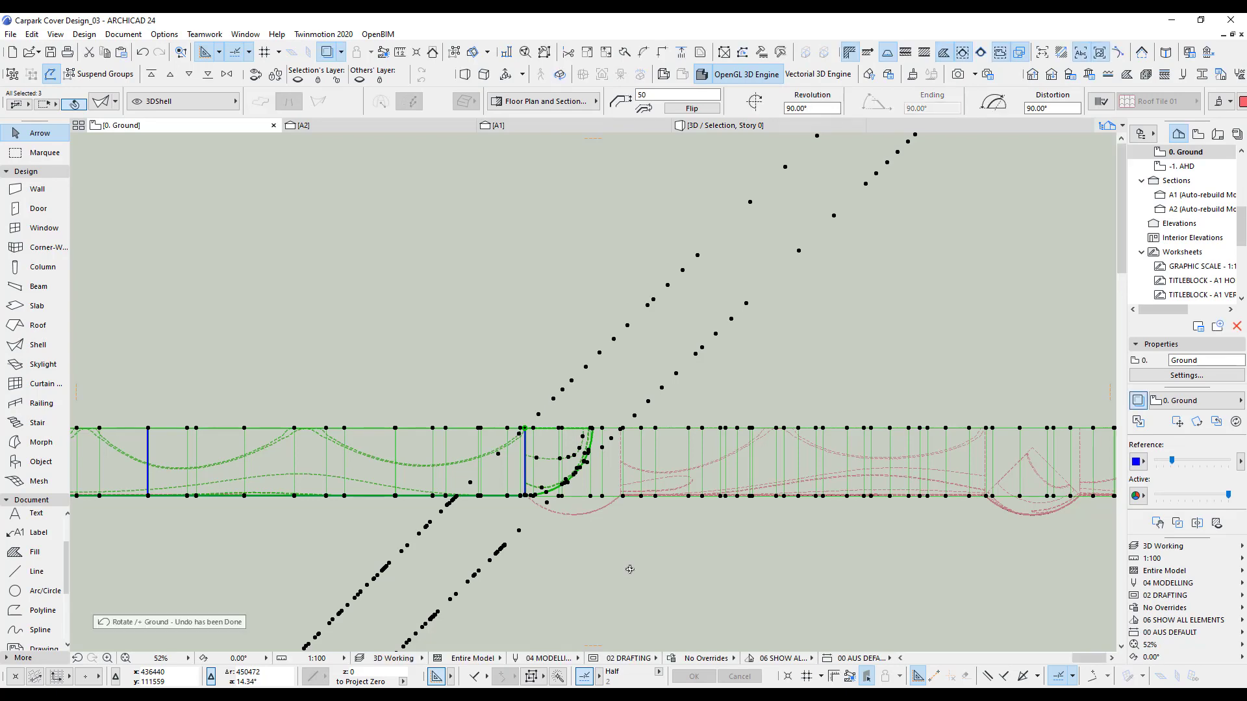
pyautogui.click(613, 574)
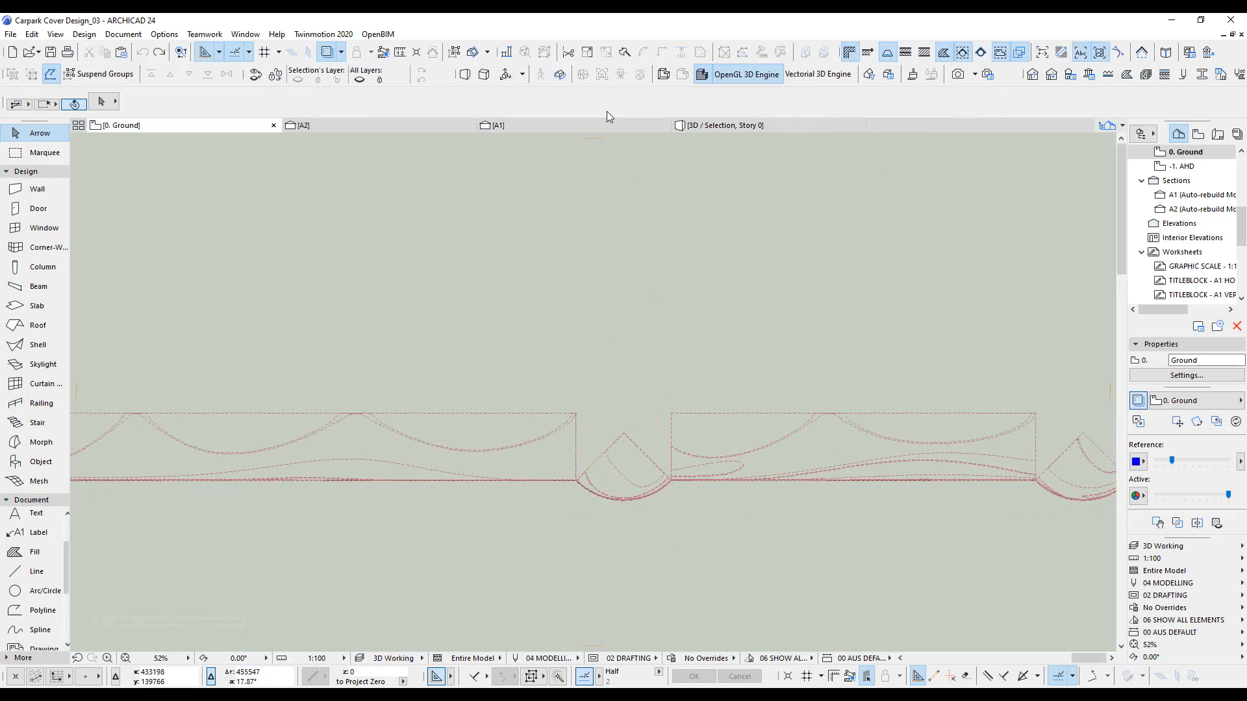
# Step: In section A1, draw two horizontal lines from the curved shells' cut tips at the loop opening across the adjoining straight shell's end
pyautogui.click(533, 123)
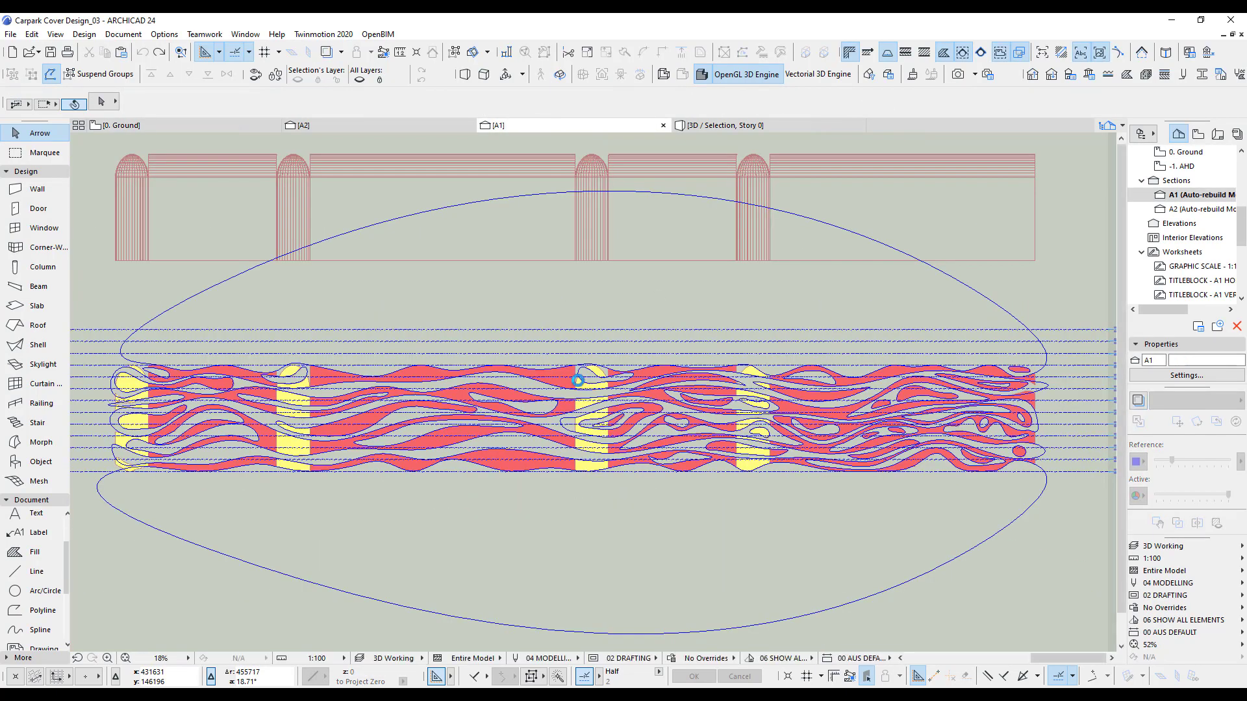
pyautogui.scroll(10, 583, 374)
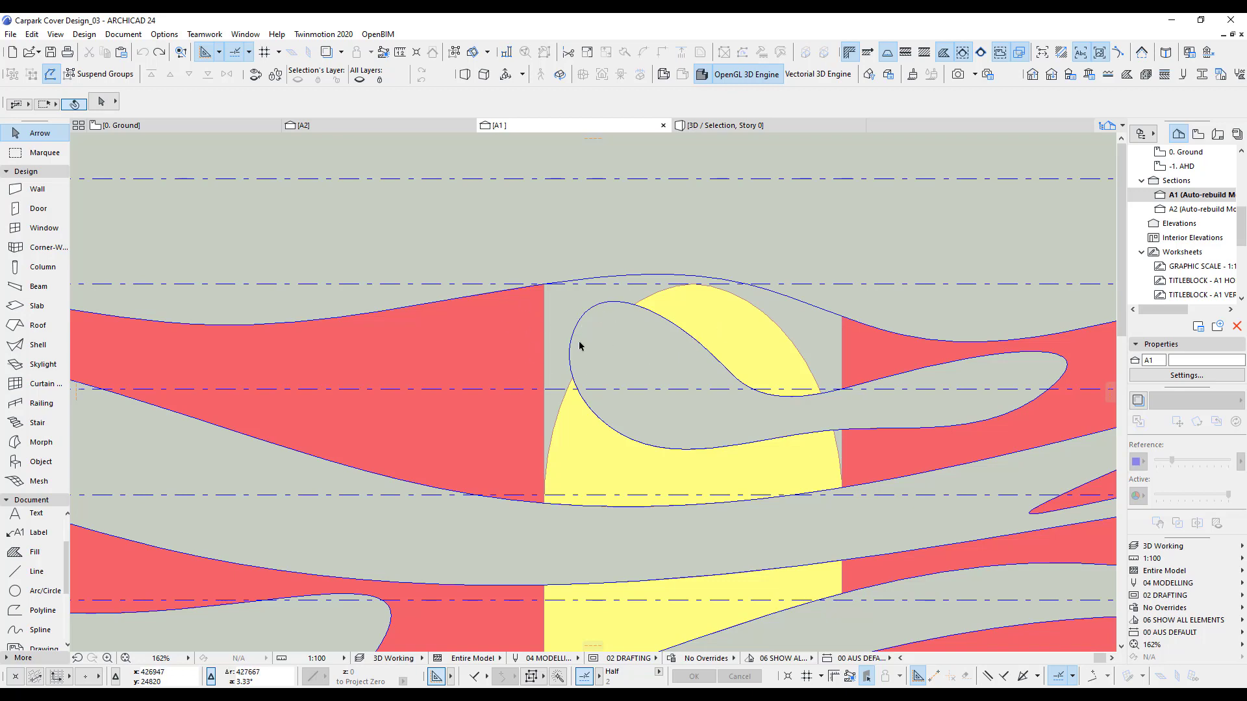
pyautogui.scroll(2, 580, 346)
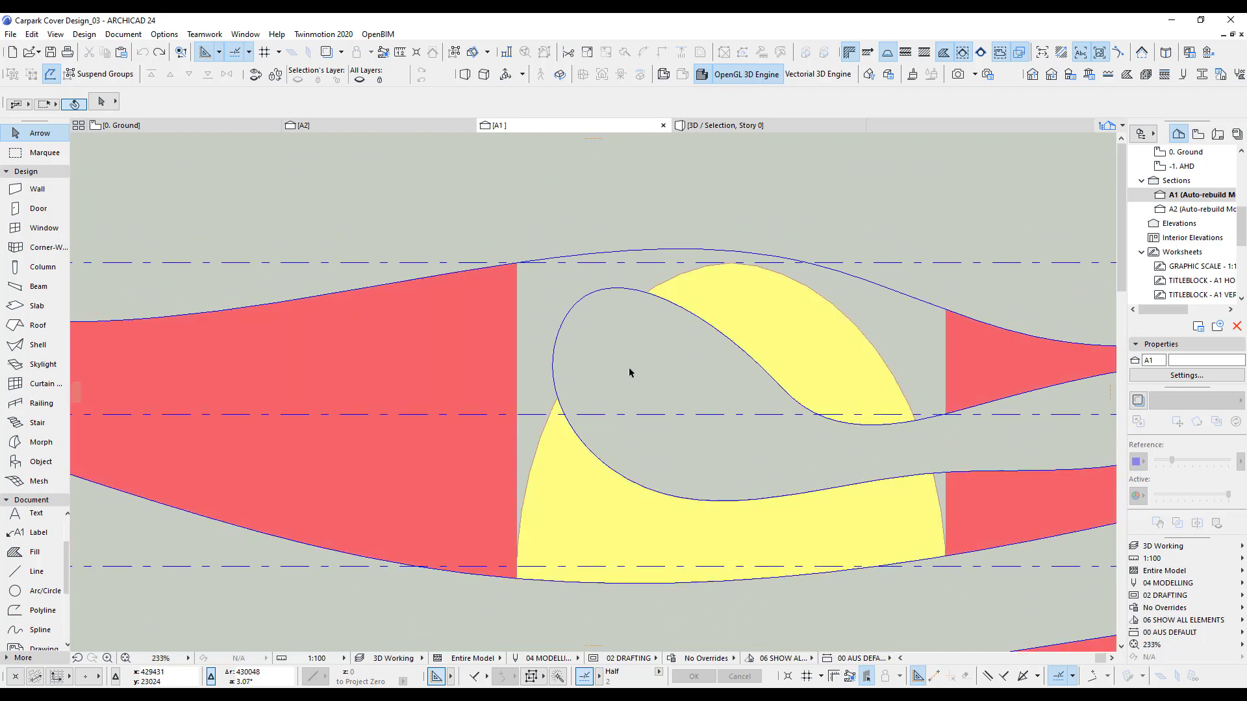
pyautogui.click(39, 629)
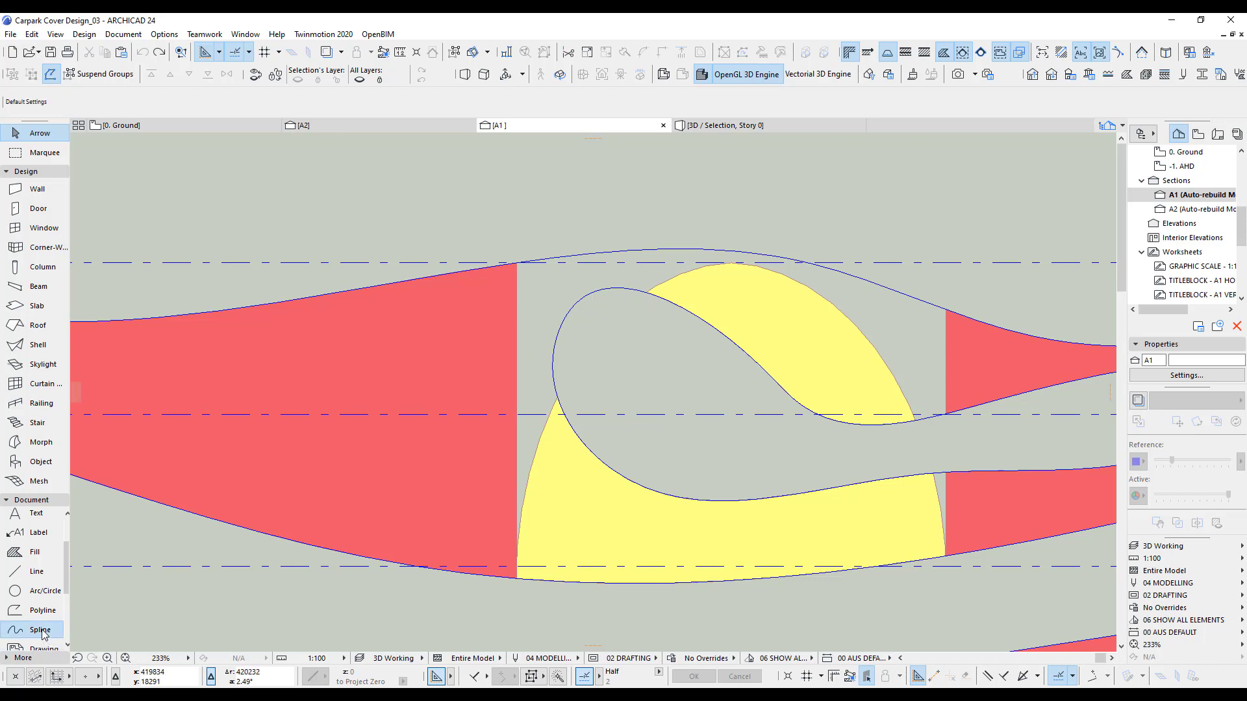
pyautogui.scroll(2, 542, 413)
pyautogui.click(37, 572)
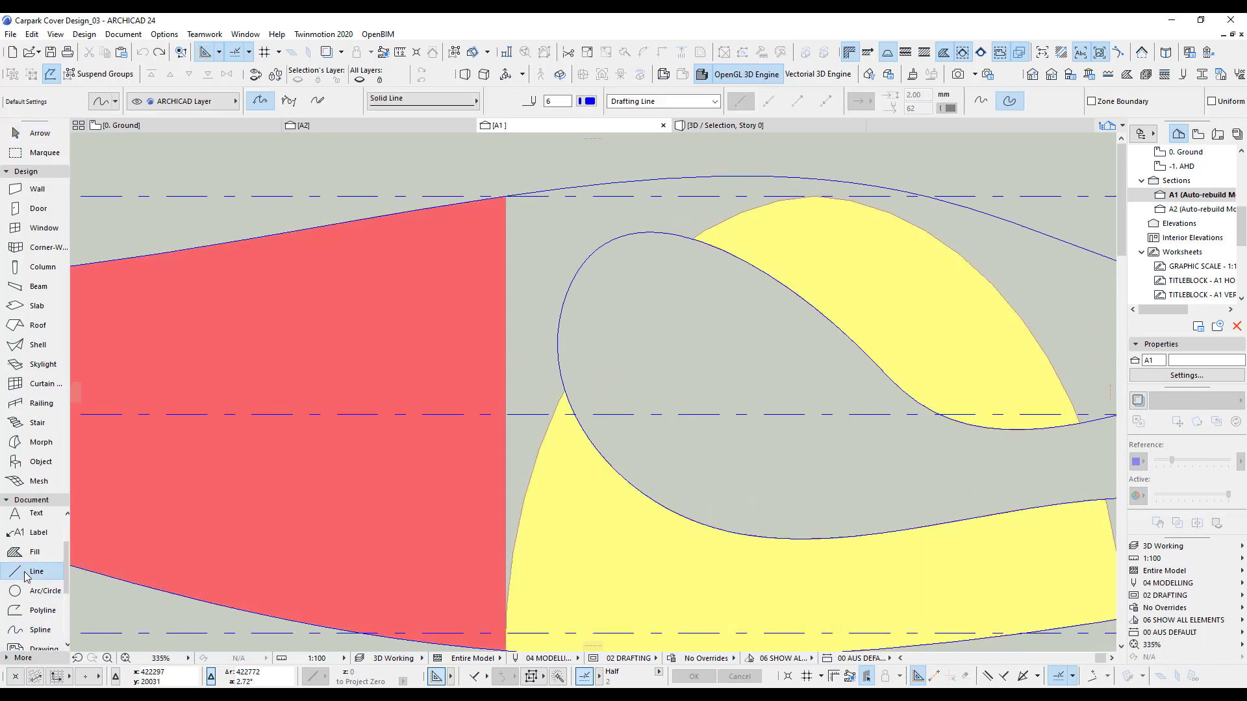
pyautogui.click(565, 389)
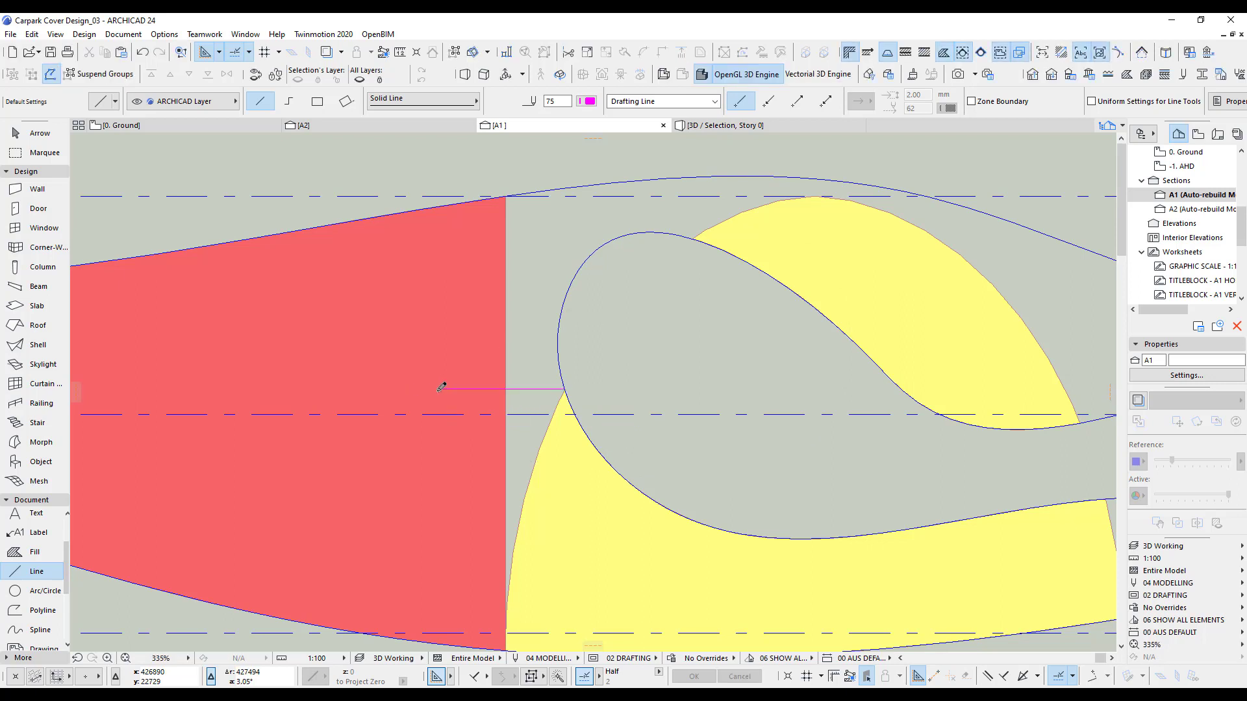
pyautogui.click(693, 238)
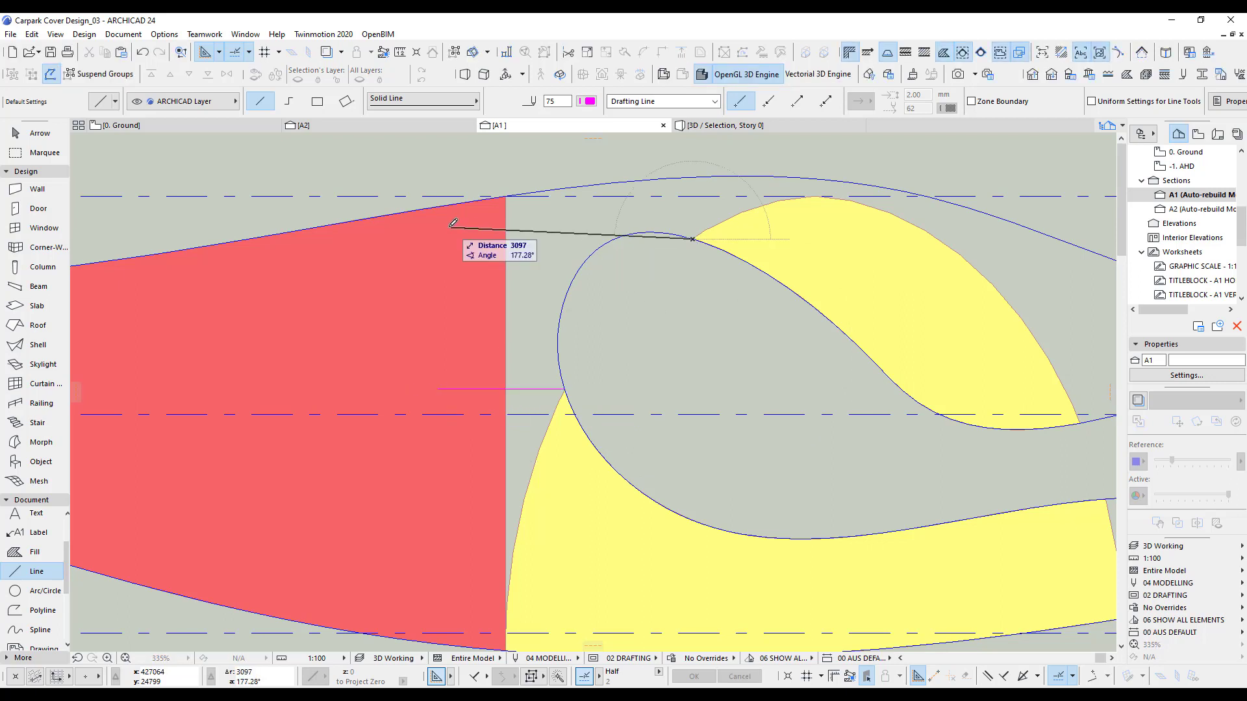
pyautogui.click(416, 239)
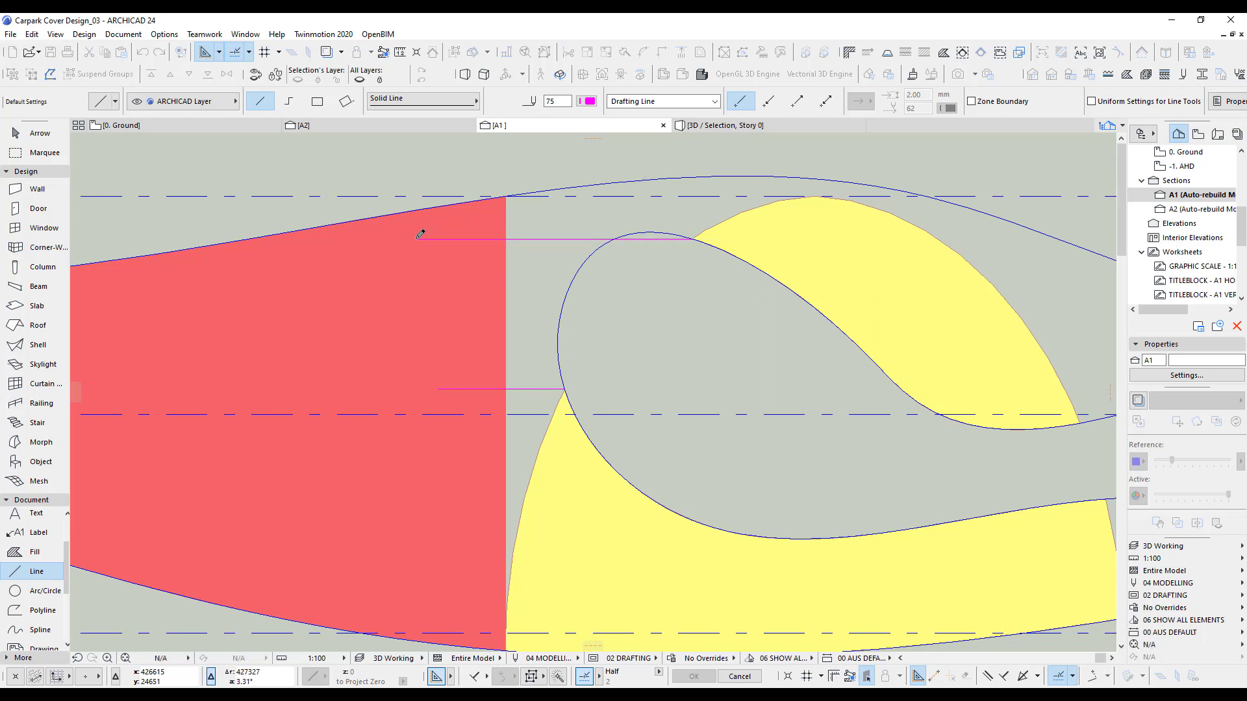
# Step: Select both horizontal lines and change their pen colour to blue
pyautogui.click(436, 390)
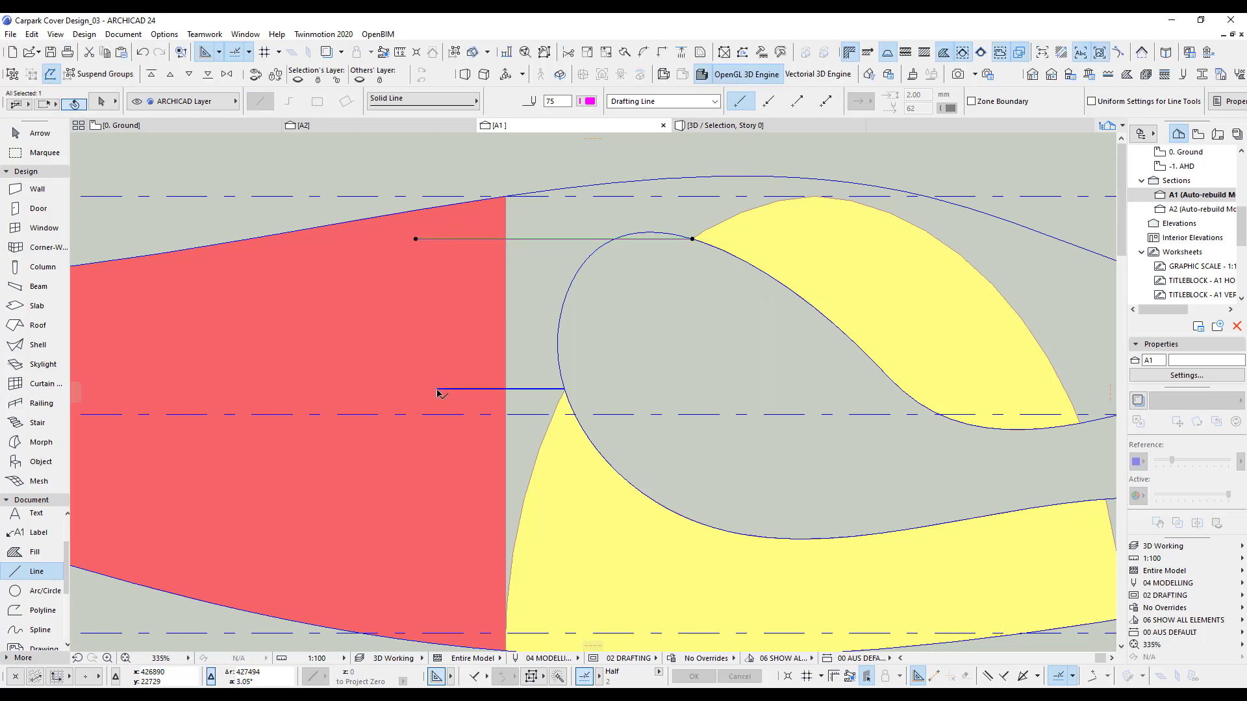
pyautogui.click(590, 101)
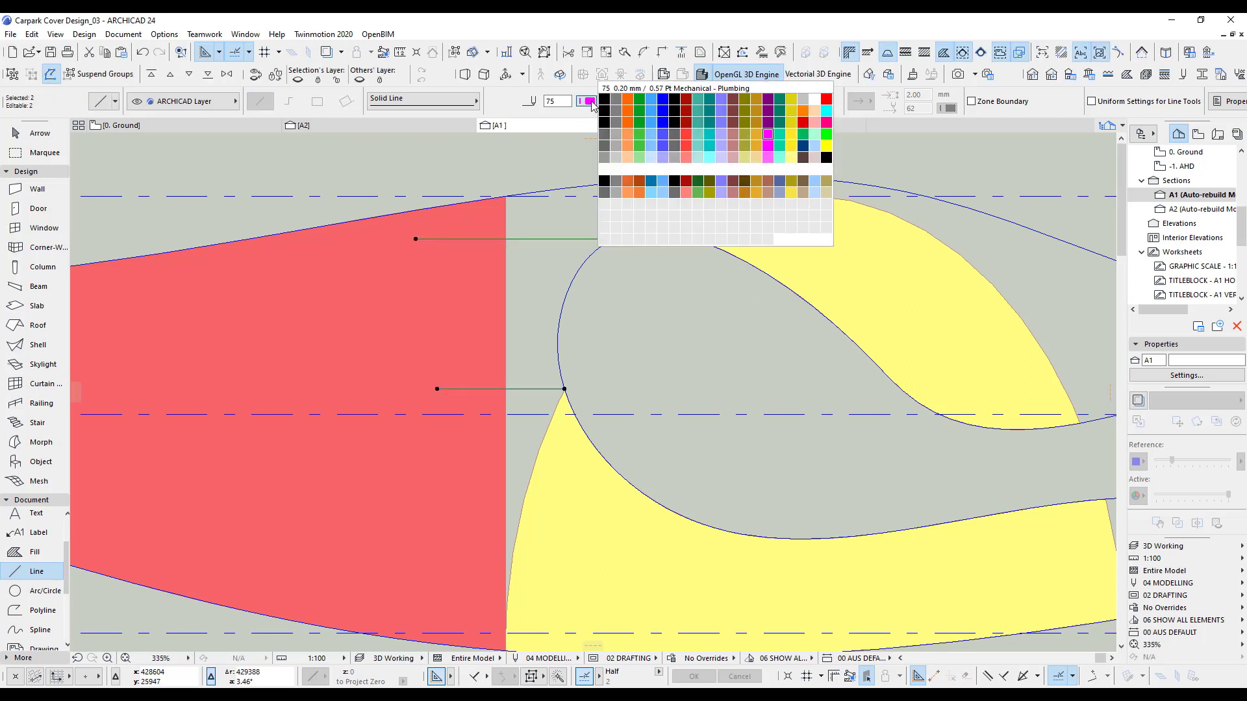
pyautogui.click(662, 101)
pyautogui.press('Escape')
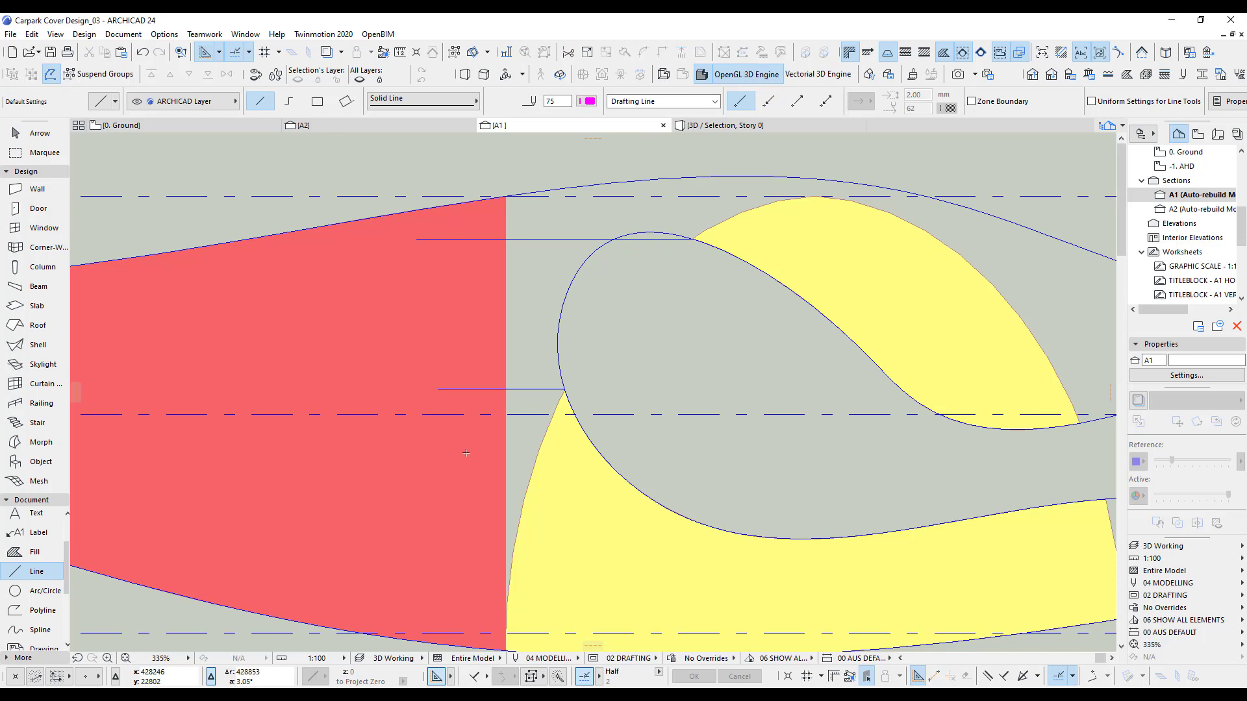
# Step: Draw a closed spline loop from the lower line's crossing with the straight shell's edge, through the upper line and back inside the opening
pyautogui.click(39, 630)
pyautogui.scroll(3, 541, 373)
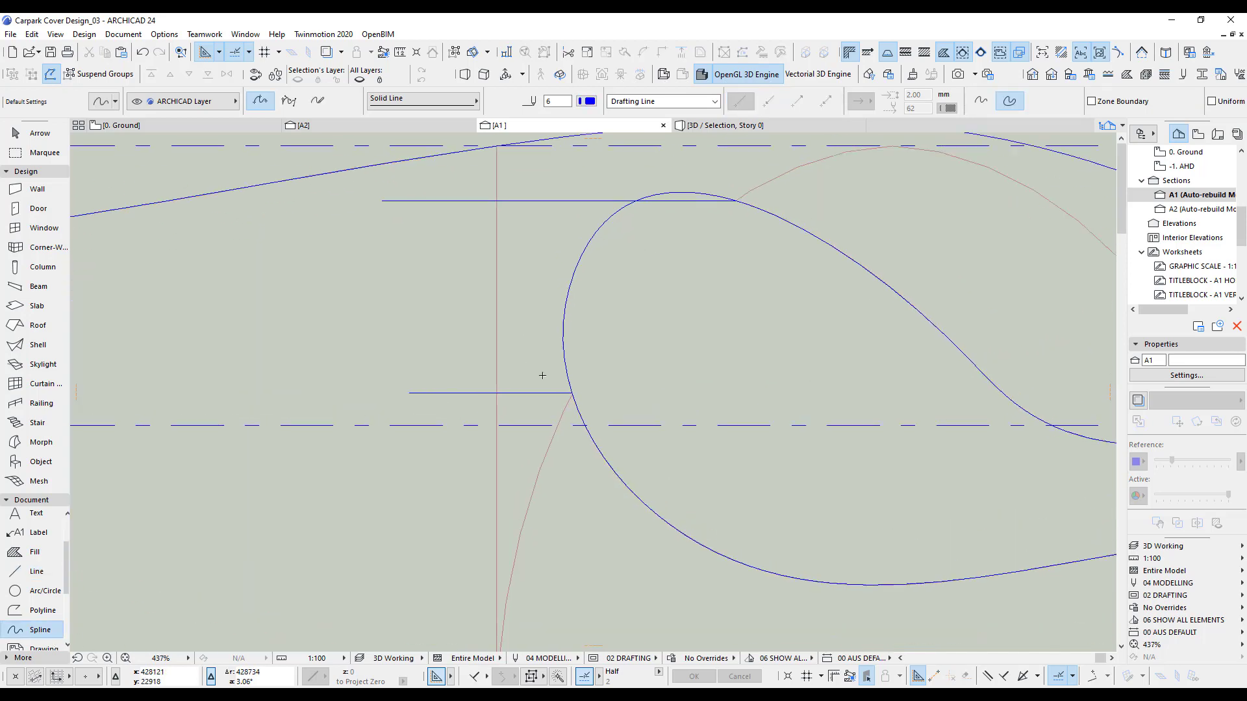
pyautogui.scroll(-4, 601, 417)
pyautogui.moveTo(630, 392); pyautogui.dragTo(629, 389, button='middle')
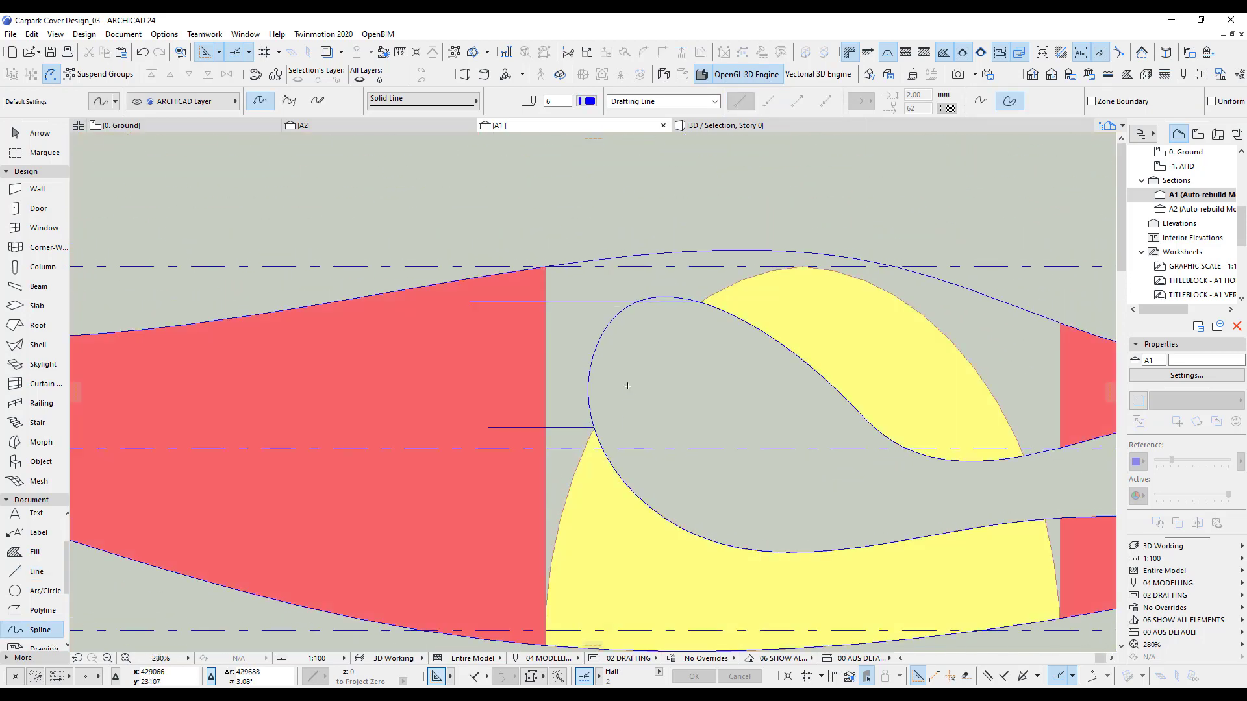
pyautogui.scroll(2, 630, 388)
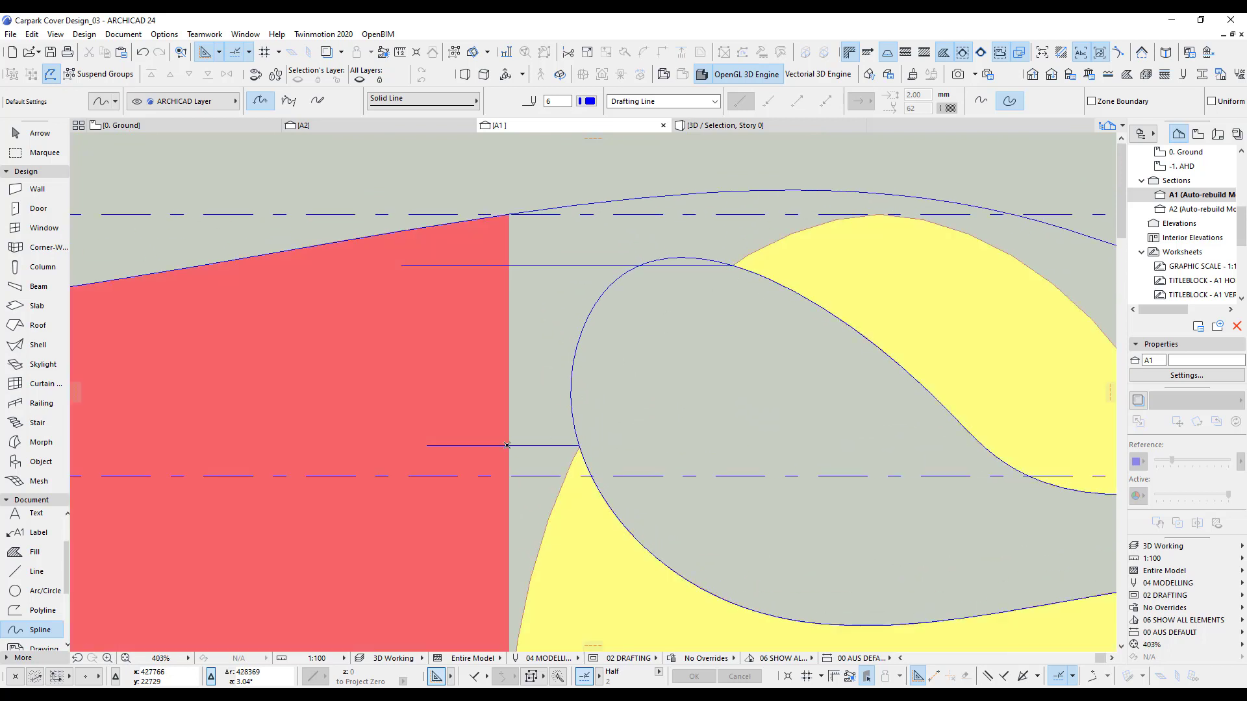
pyautogui.click(423, 483)
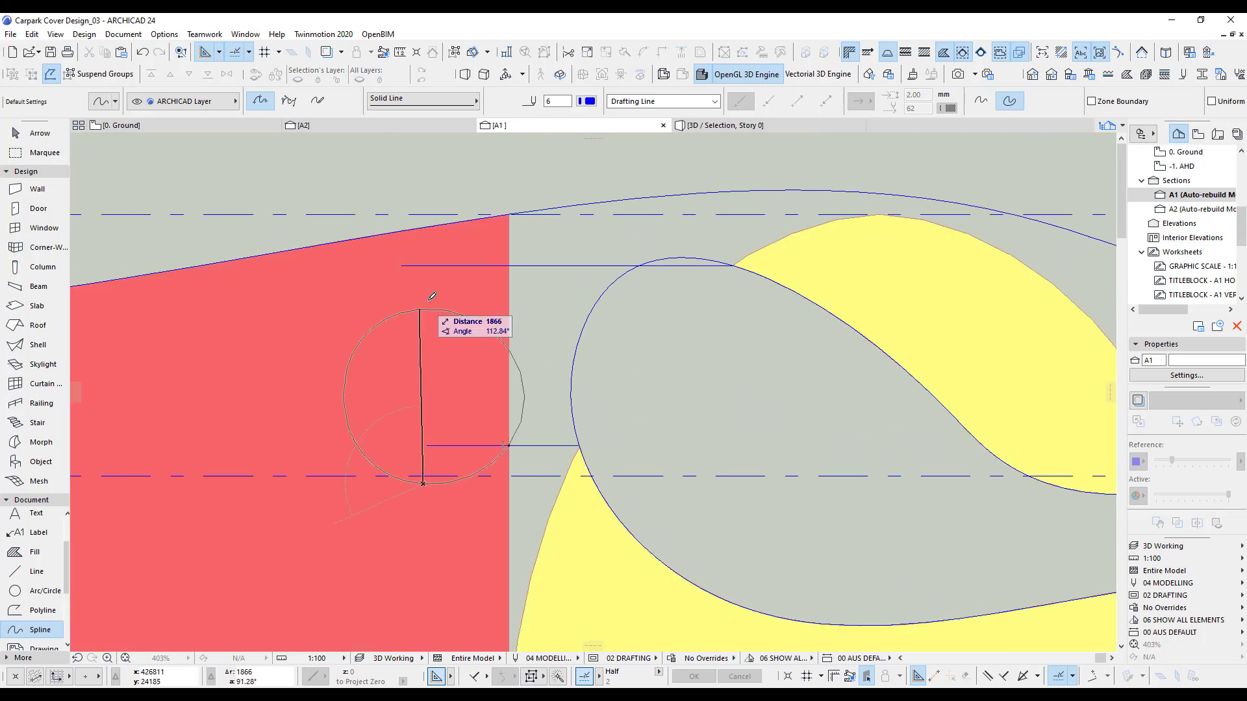
pyautogui.click(473, 265)
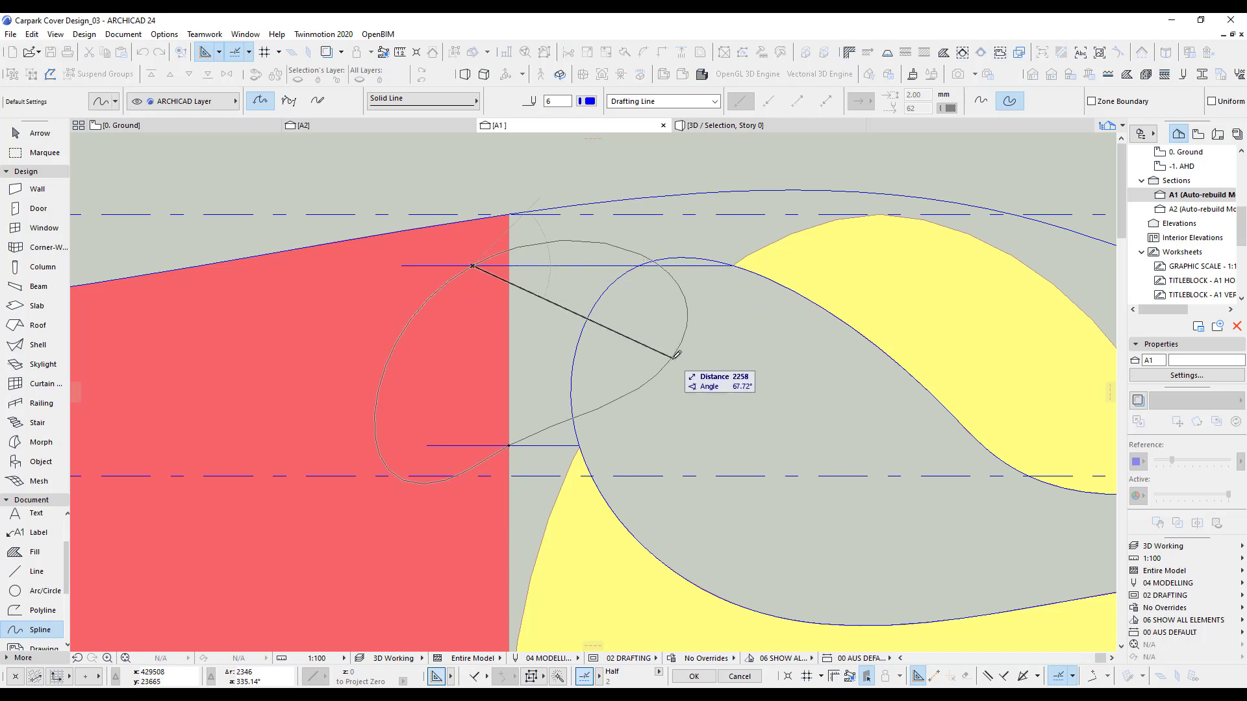
pyautogui.click(631, 399)
pyautogui.click(660, 427)
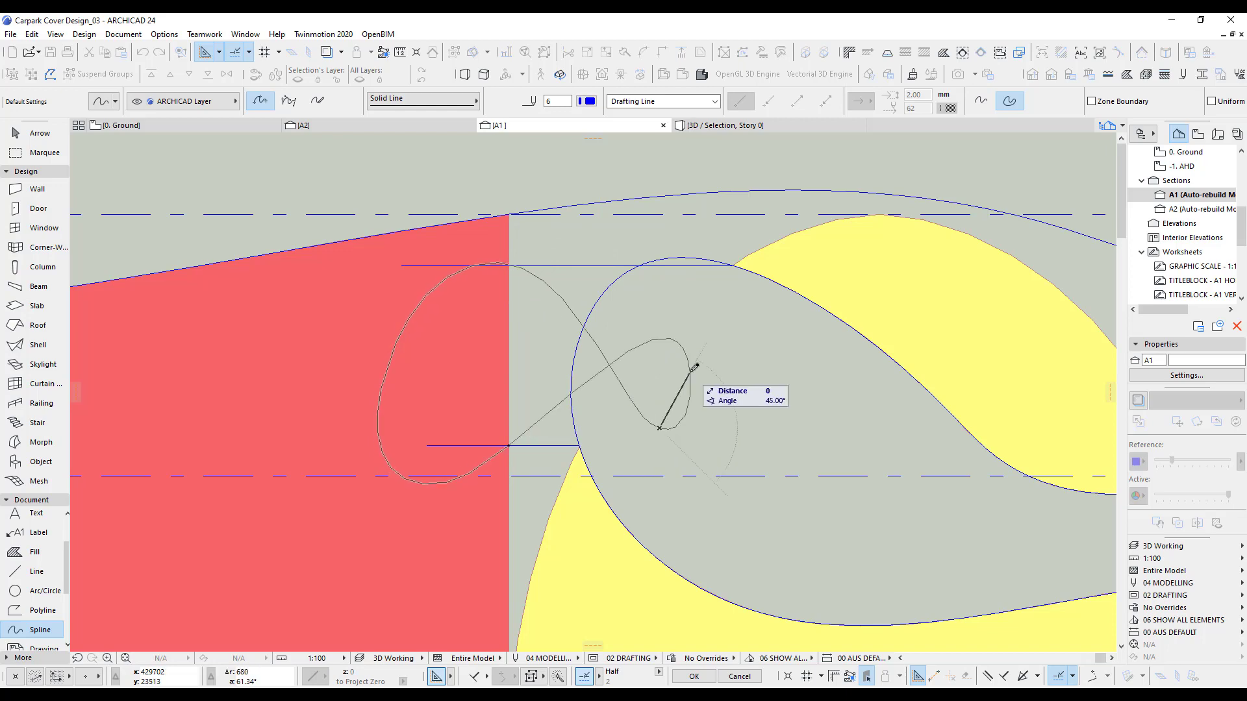
pyautogui.doubleClick(671, 445)
# Step: Select the new spline and move its upper node to where the upper horizontal line crosses the straight shell's edge
pyautogui.scroll(2, 529, 416)
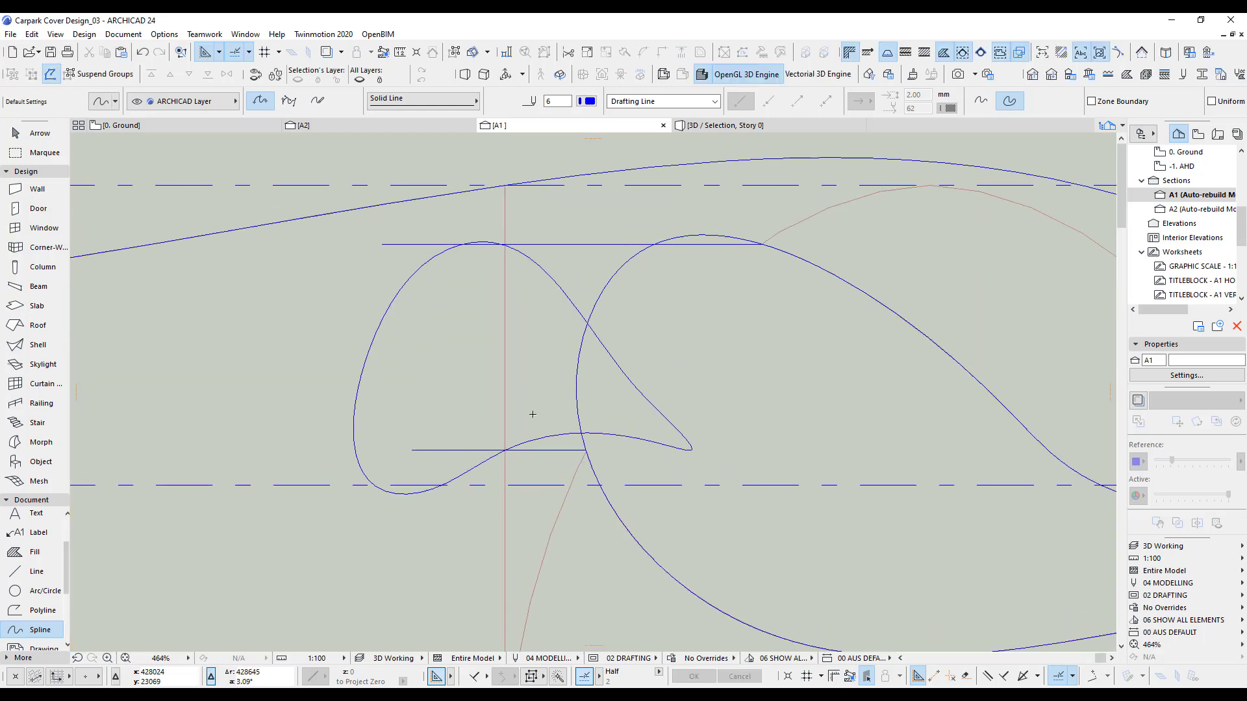
pyautogui.click(592, 448)
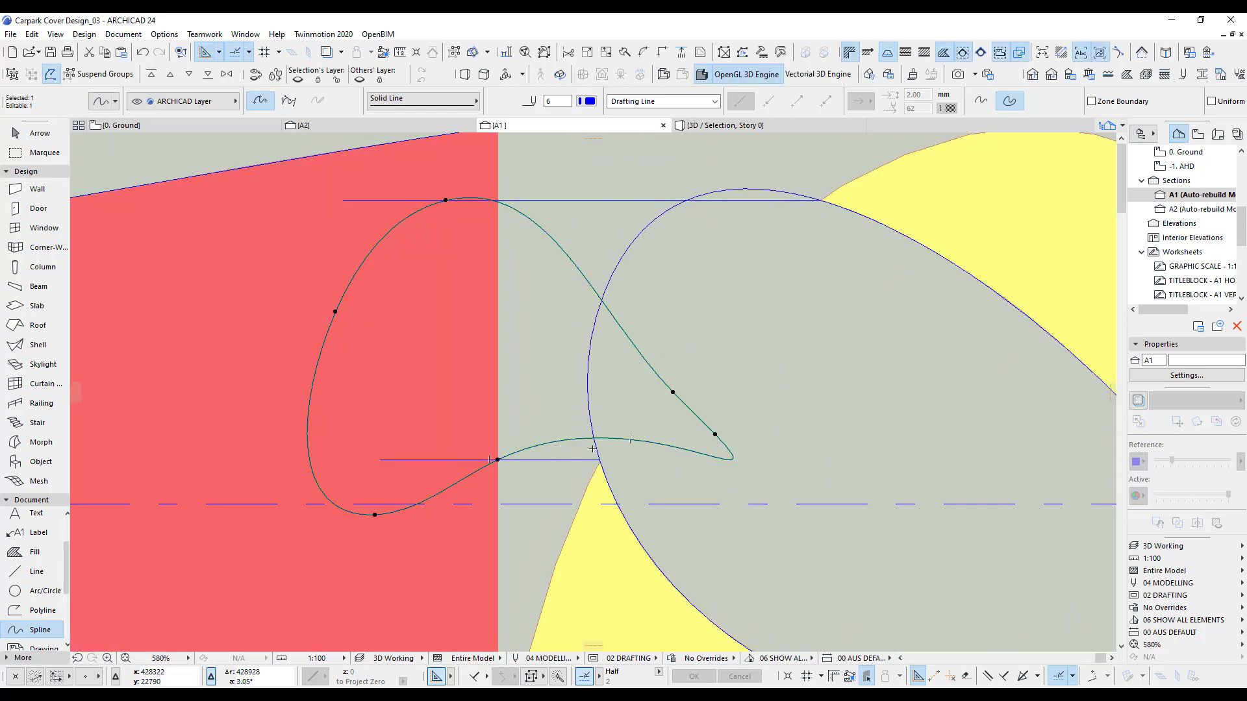
pyautogui.scroll(2, 445, 183)
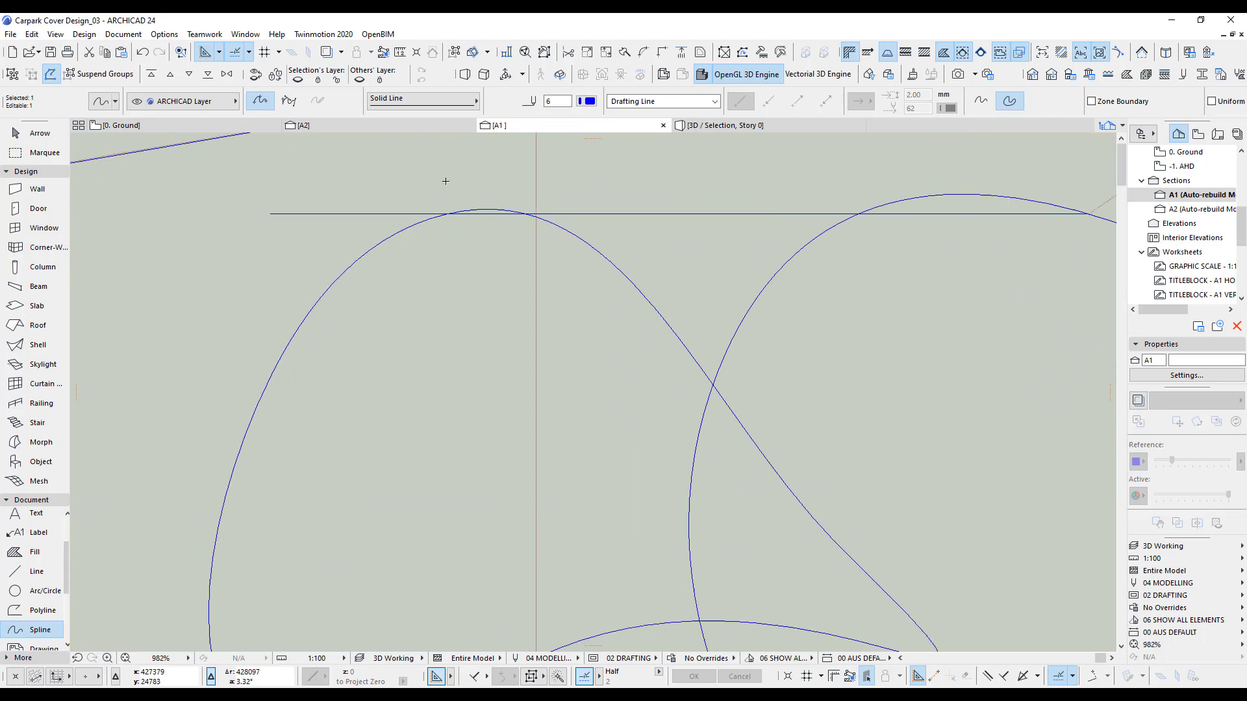
pyautogui.click(446, 220)
pyautogui.click(514, 283)
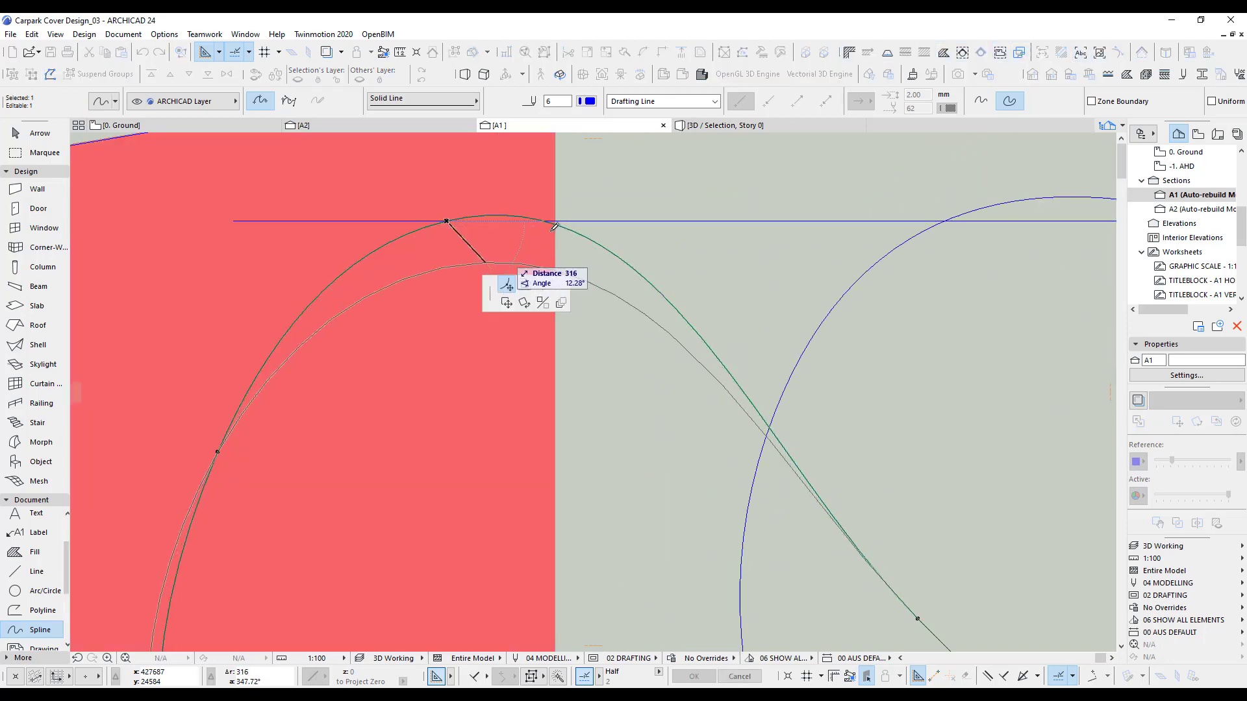
pyautogui.click(556, 220)
# Step: Move the spline's outermost node within the straight shell slightly downward to tighten the loop's curve
pyautogui.scroll(-3, 621, 303)
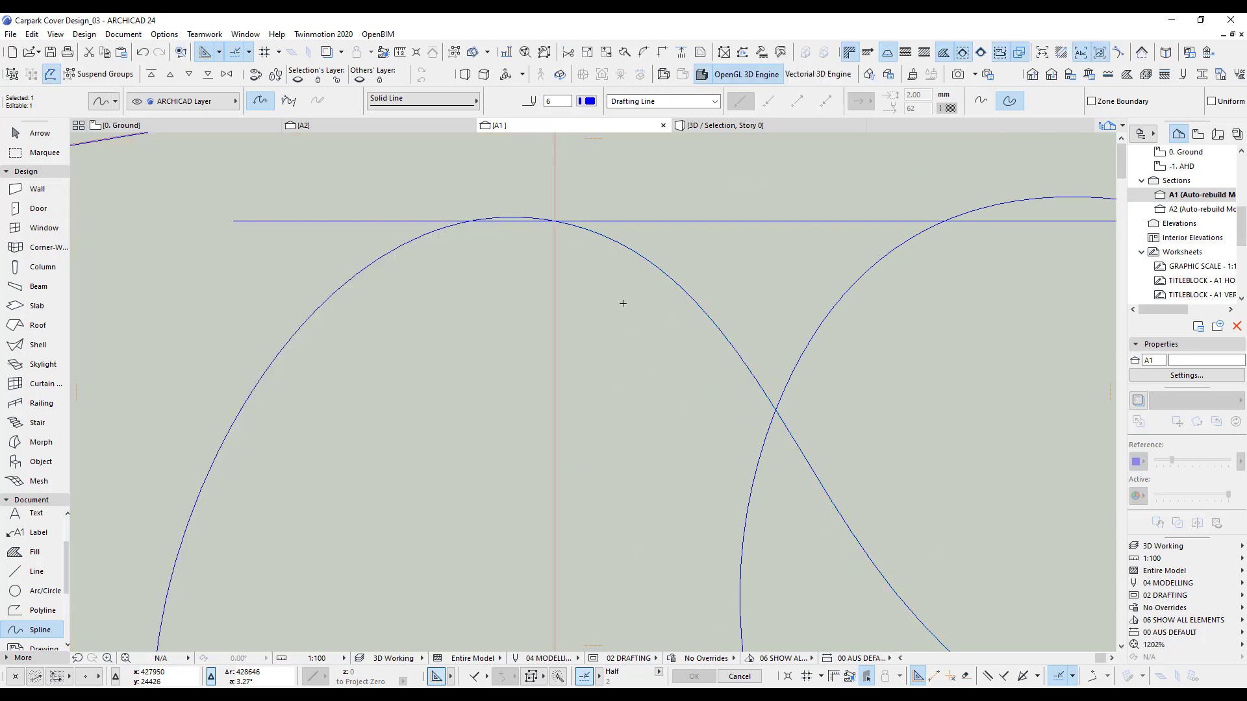
pyautogui.moveTo(624, 363); pyautogui.dragTo(488, 341, button='middle')
pyautogui.scroll(1, 583, 300)
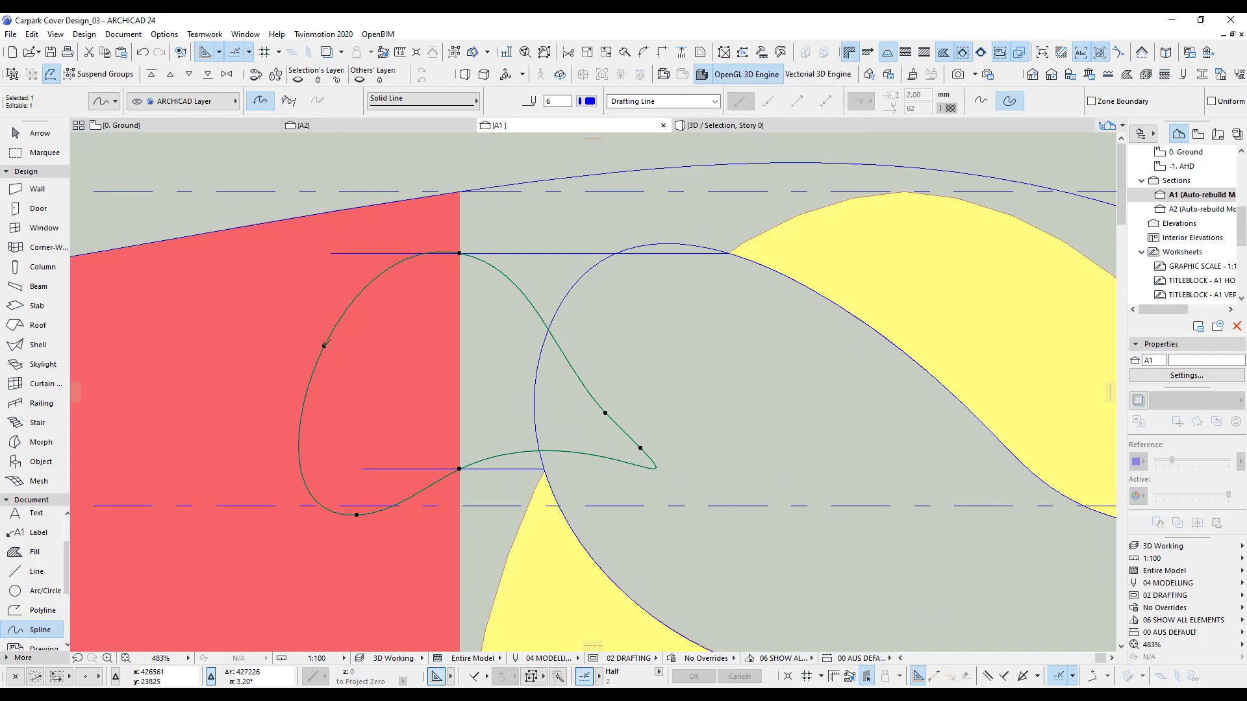
pyautogui.scroll(2, 325, 345)
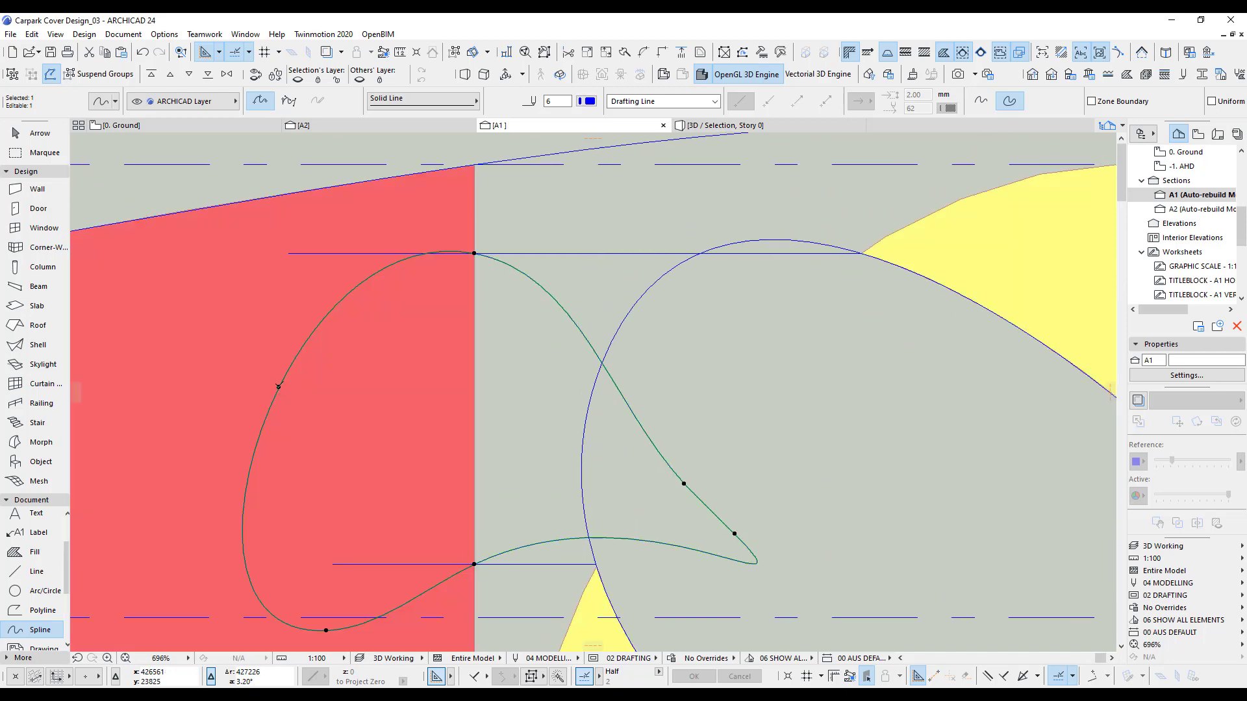
pyautogui.click(278, 386)
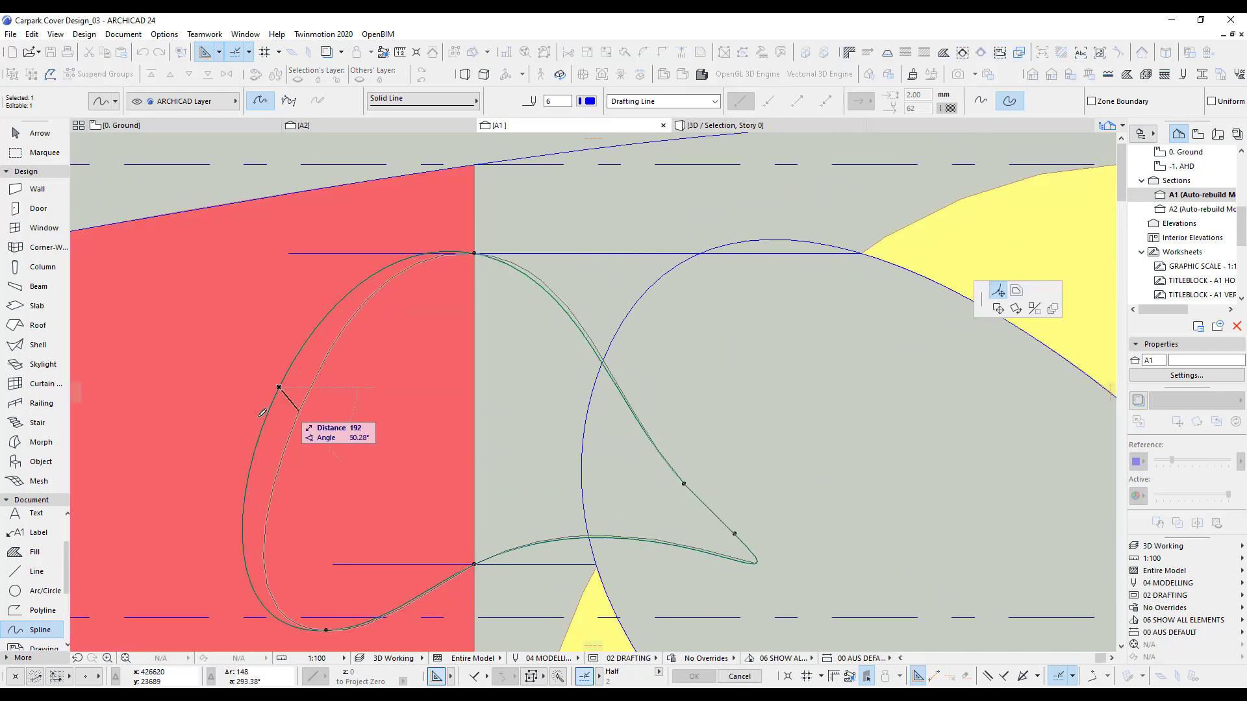
pyautogui.click(279, 423)
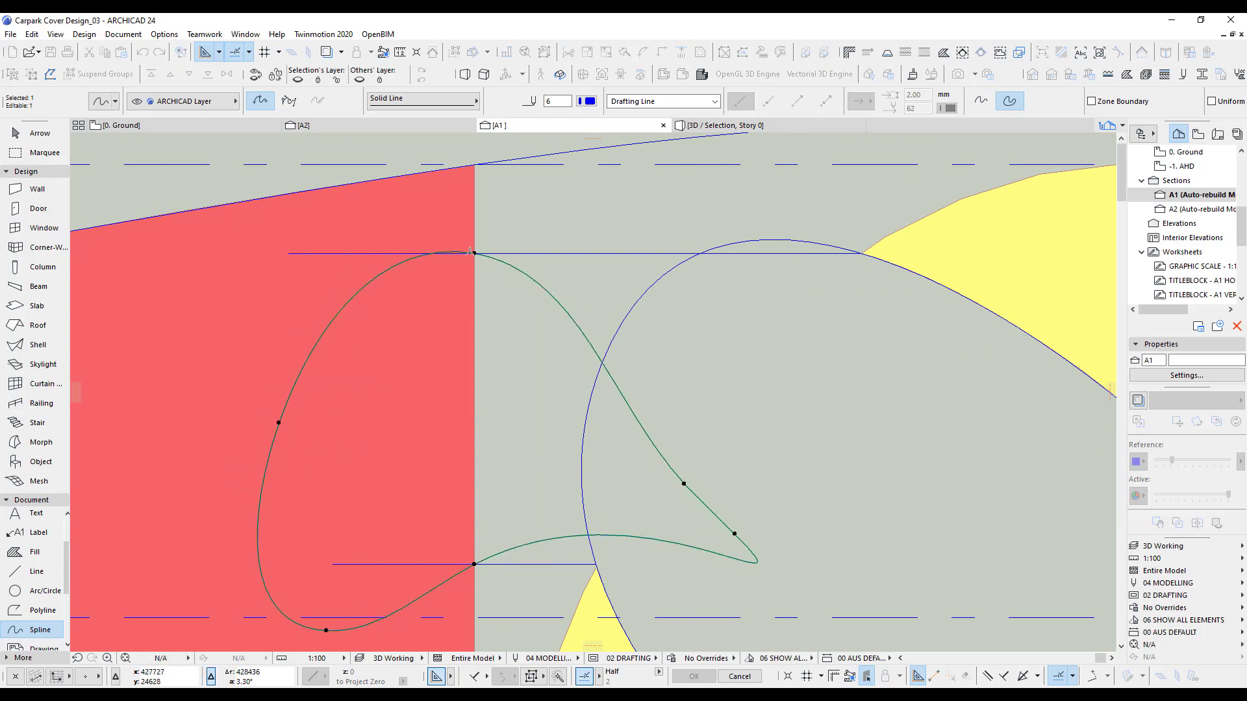
# Step: Move the spline's upper node inside the loop opening up by about 267 mm, and check the curve at the lower horizontal line
pyautogui.scroll(5, 470, 251)
pyautogui.scroll(-7, 576, 373)
pyautogui.moveTo(560, 376); pyautogui.dragTo(628, 459, button='middle')
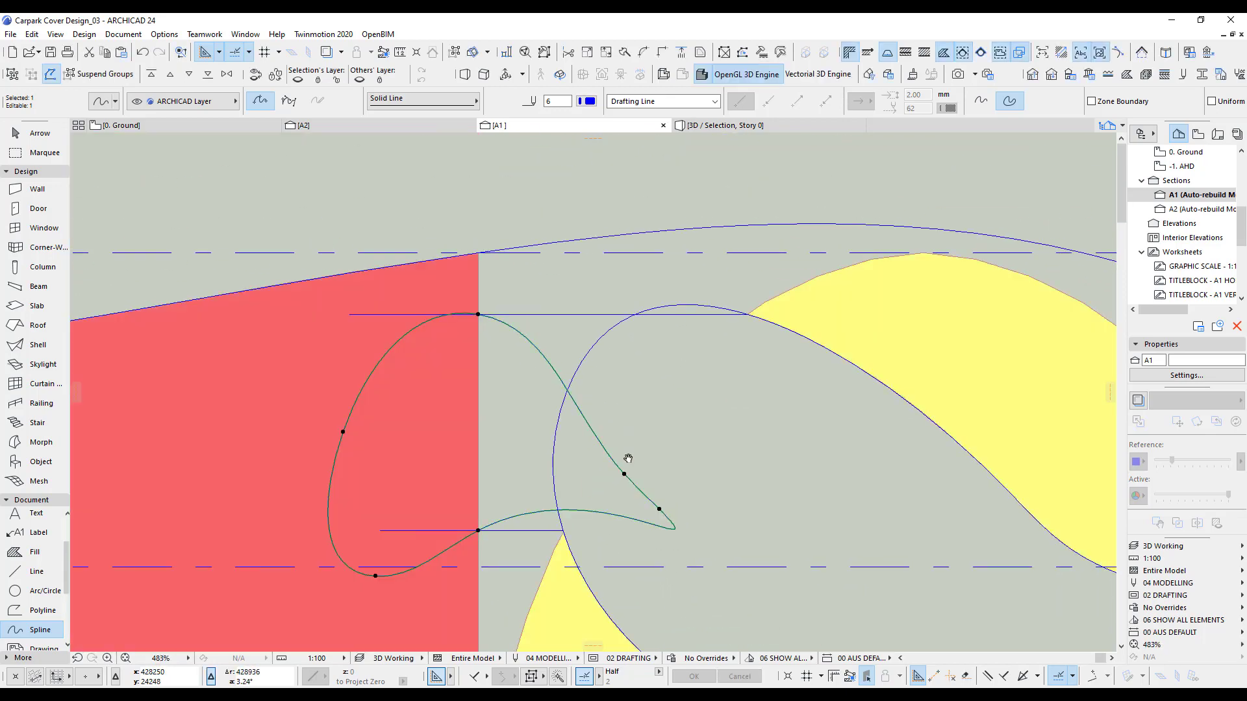
pyautogui.click(624, 473)
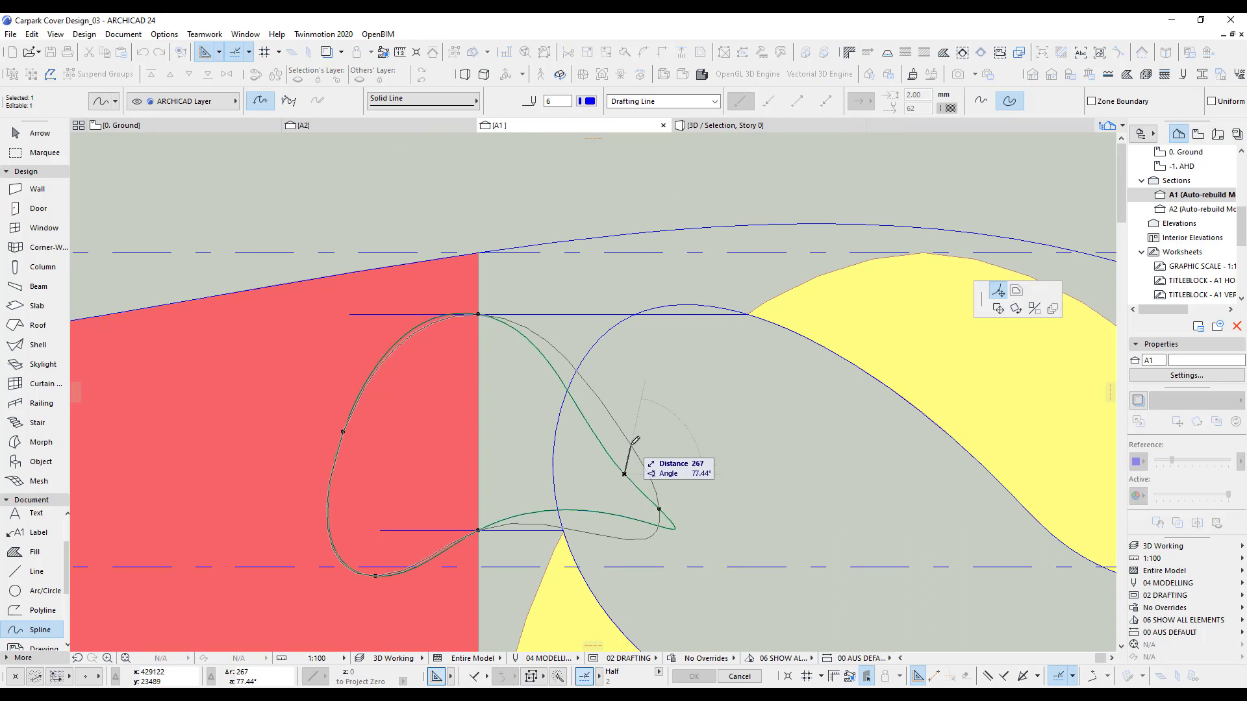
pyautogui.click(631, 440)
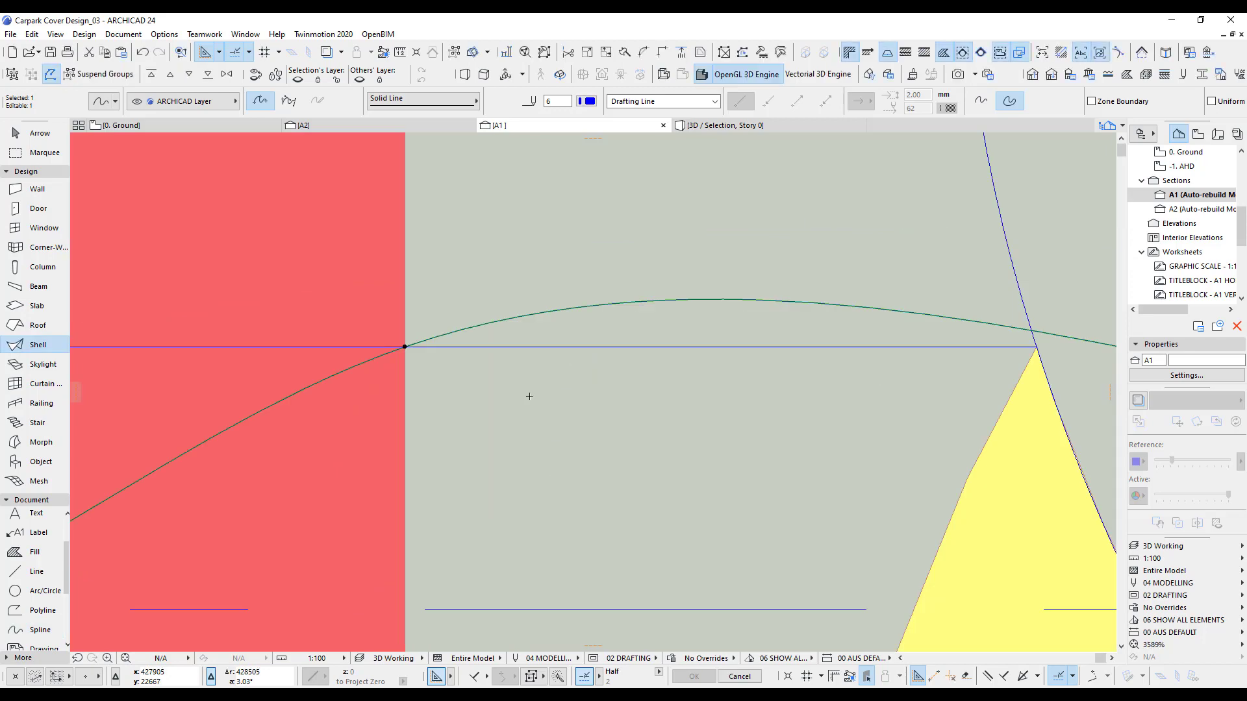
pyautogui.scroll(-8, 530, 396)
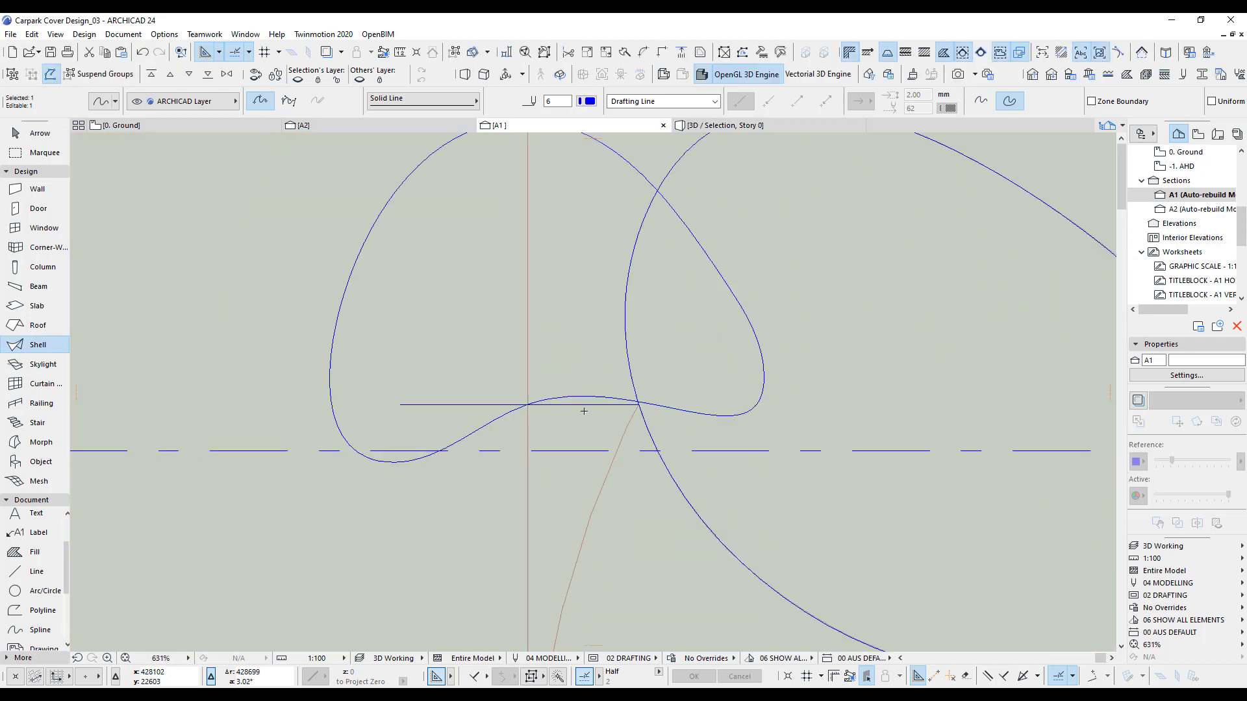
pyautogui.scroll(-5, 584, 411)
pyautogui.scroll(6, 641, 418)
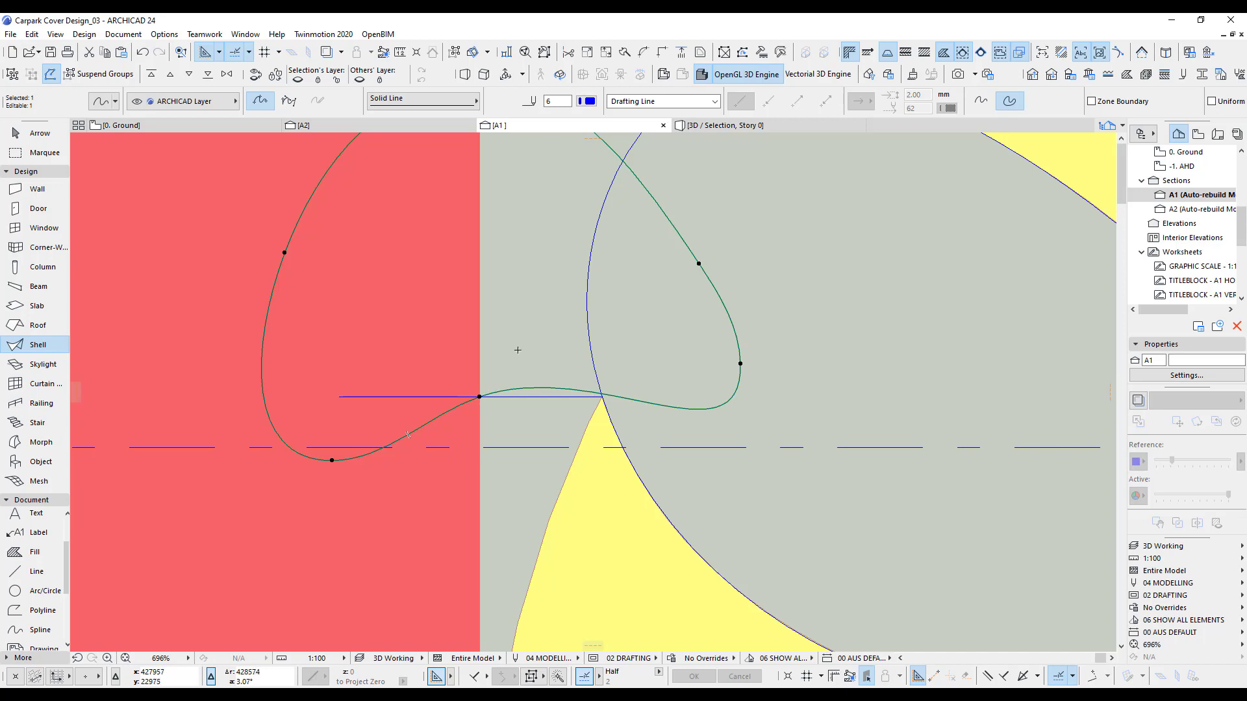
# Step: Deselect the spline, select the straight shell at the cut-out's lower crossing, and move its contour node slightly into the opening
pyautogui.press('Escape')
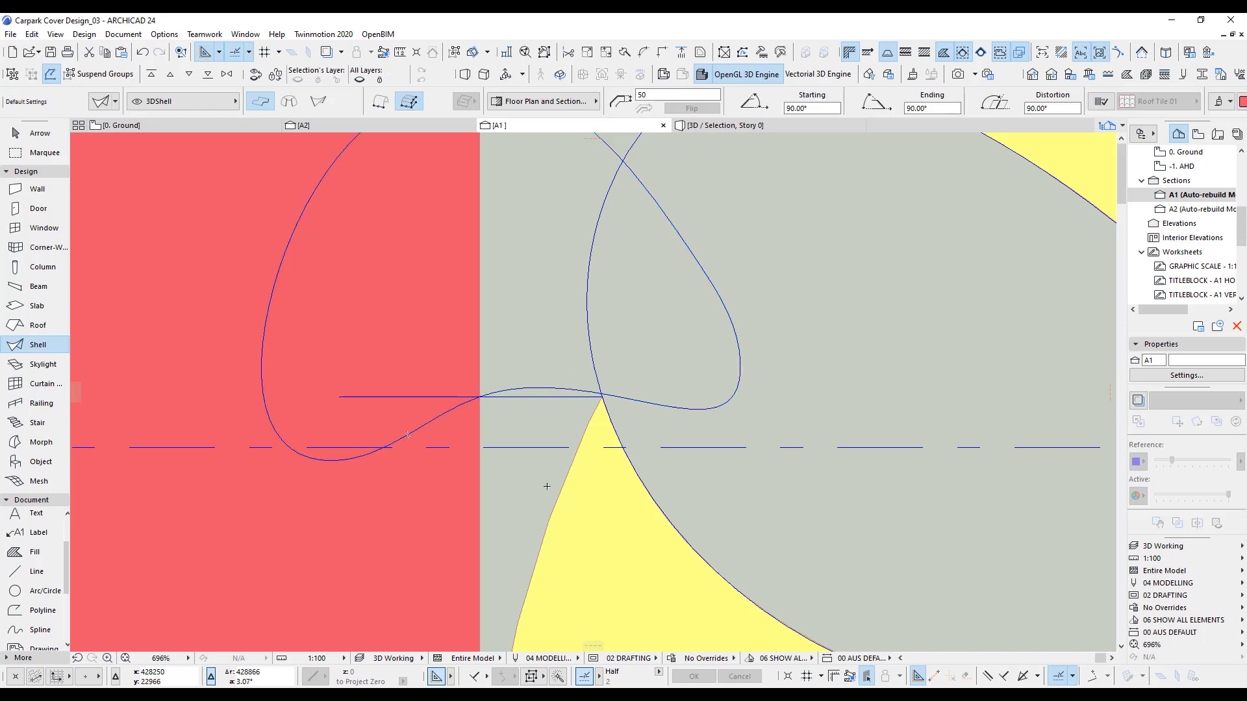
pyautogui.scroll(-3, 548, 484)
pyautogui.moveTo(548, 484); pyautogui.dragTo(465, 454, button='middle')
pyautogui.scroll(3, 540, 410)
pyautogui.scroll(1, 541, 410)
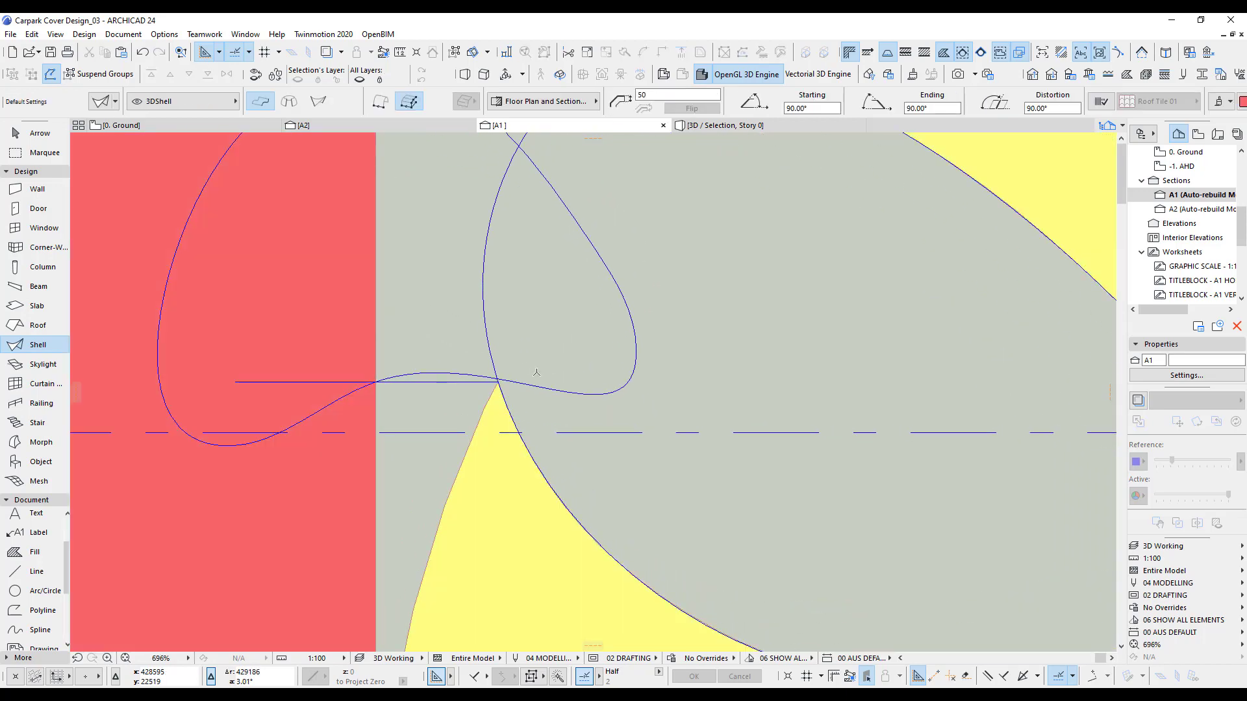
pyautogui.scroll(-3, 547, 450)
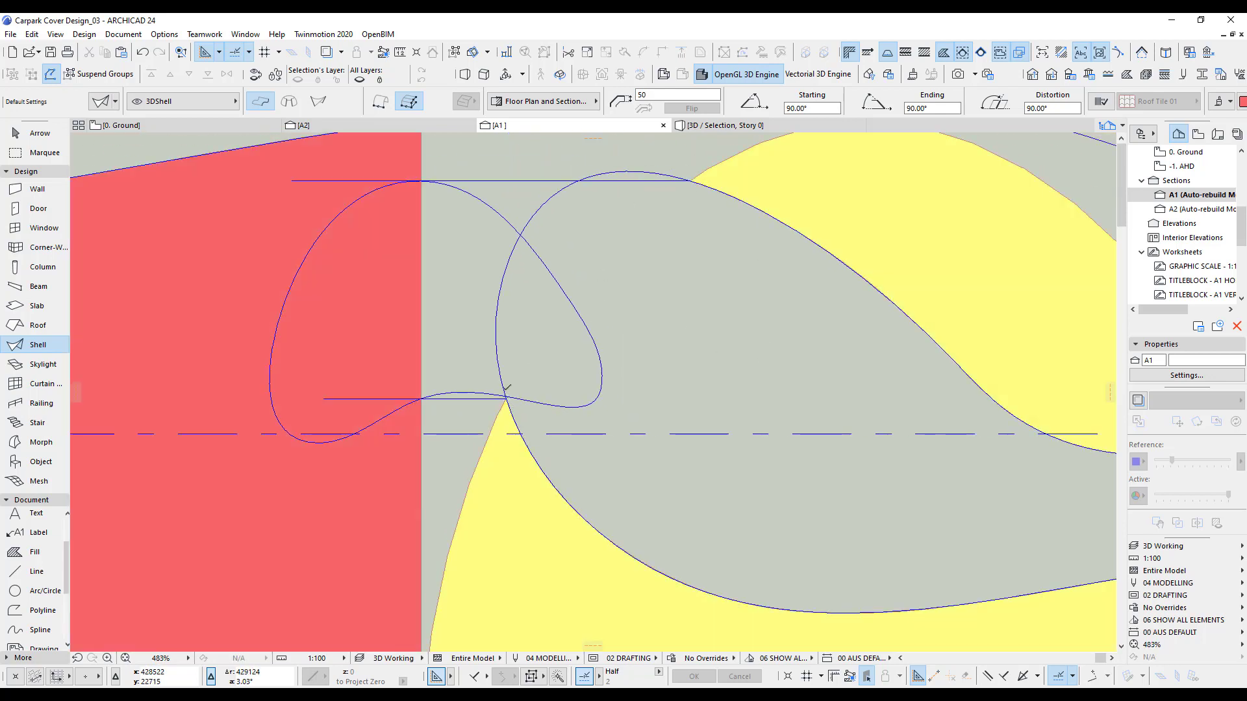
pyautogui.press('shift')
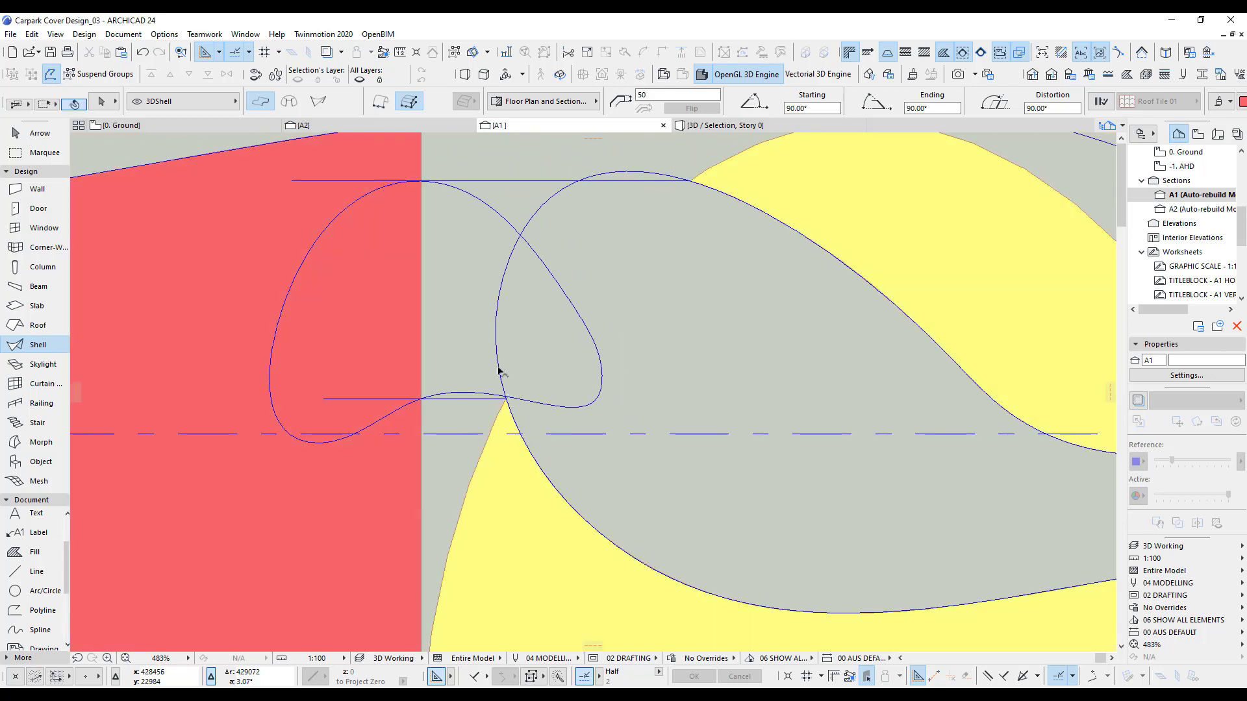
pyautogui.keyDown('shift'); pyautogui.click(511, 419); pyautogui.keyUp('shift')
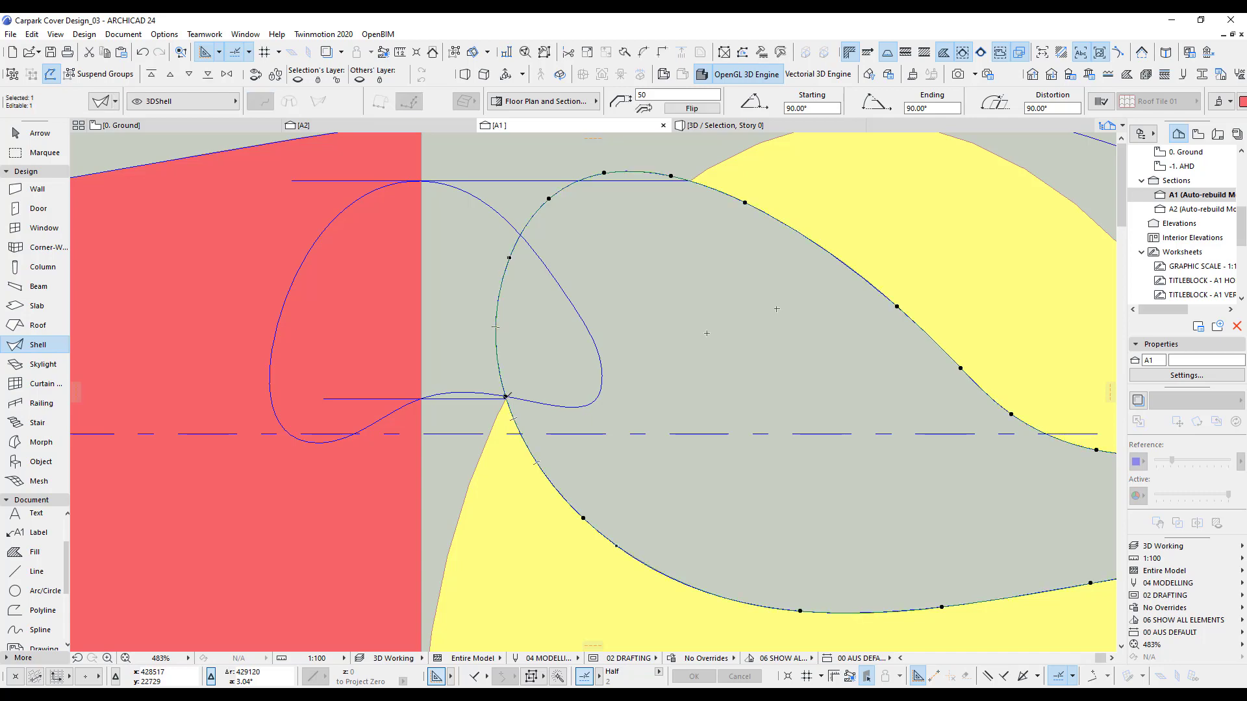
pyautogui.click(505, 397)
pyautogui.click(544, 383)
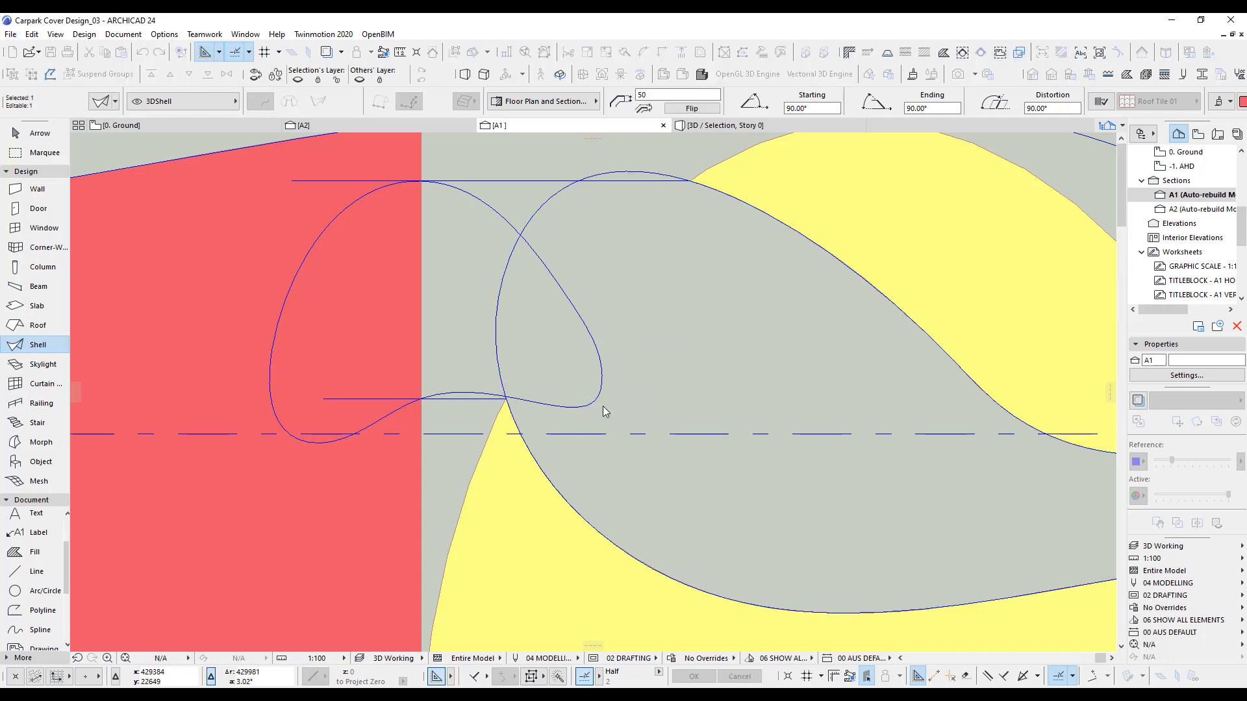
pyautogui.scroll(-2, 604, 407)
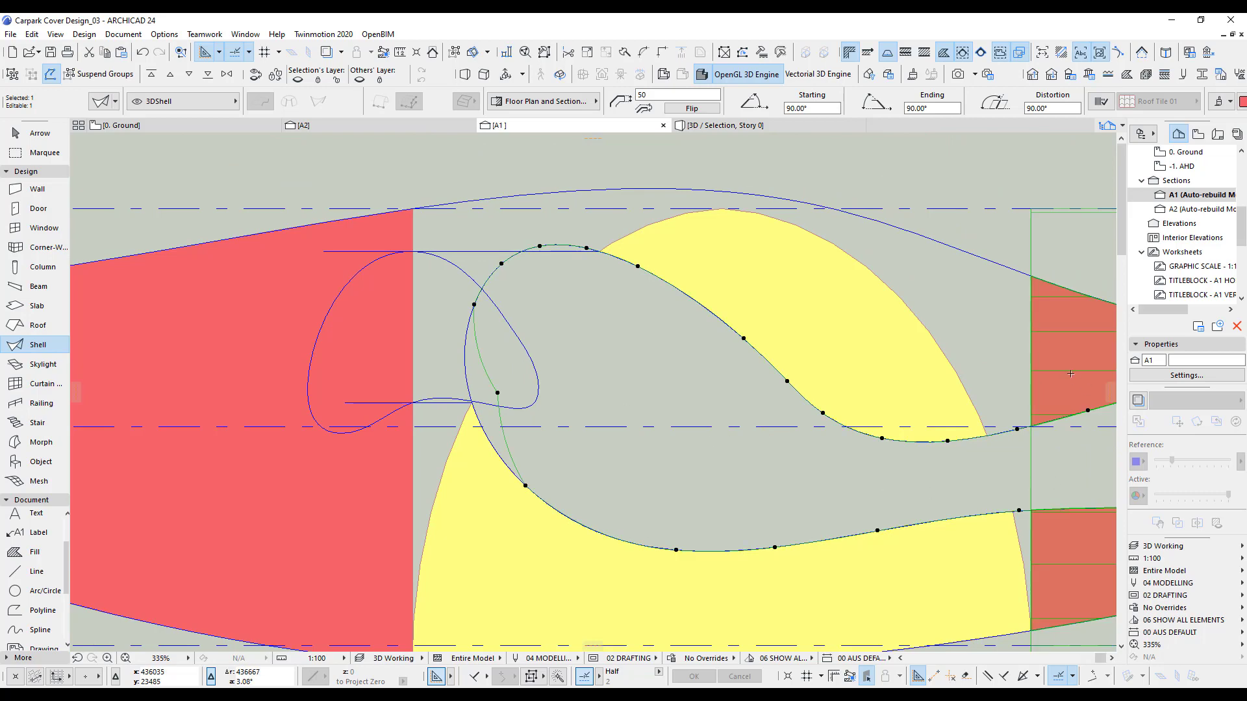
pyautogui.scroll(3, 519, 386)
pyautogui.press('Escape')
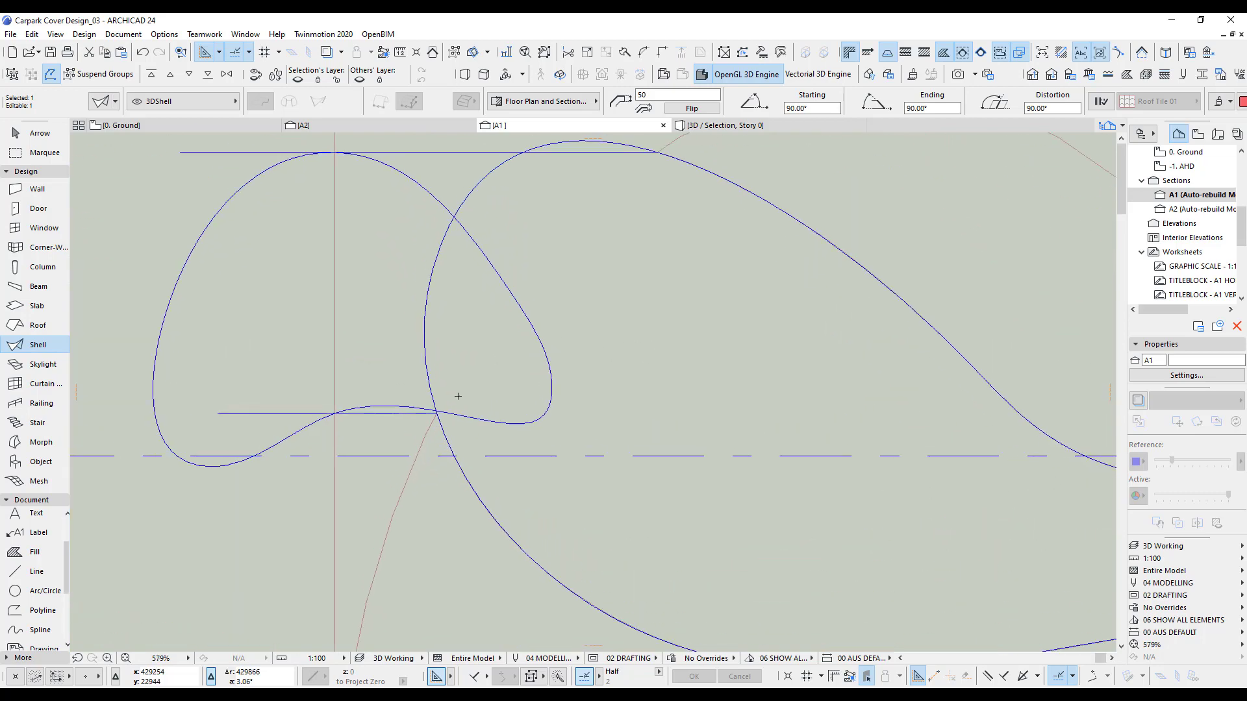
# Step: Select the domed shell and move its cut-out node from the lower line's end along that line to just short of the straight shell's edge
pyautogui.keyDown('shift'); pyautogui.click(431, 394); pyautogui.keyUp('shift')
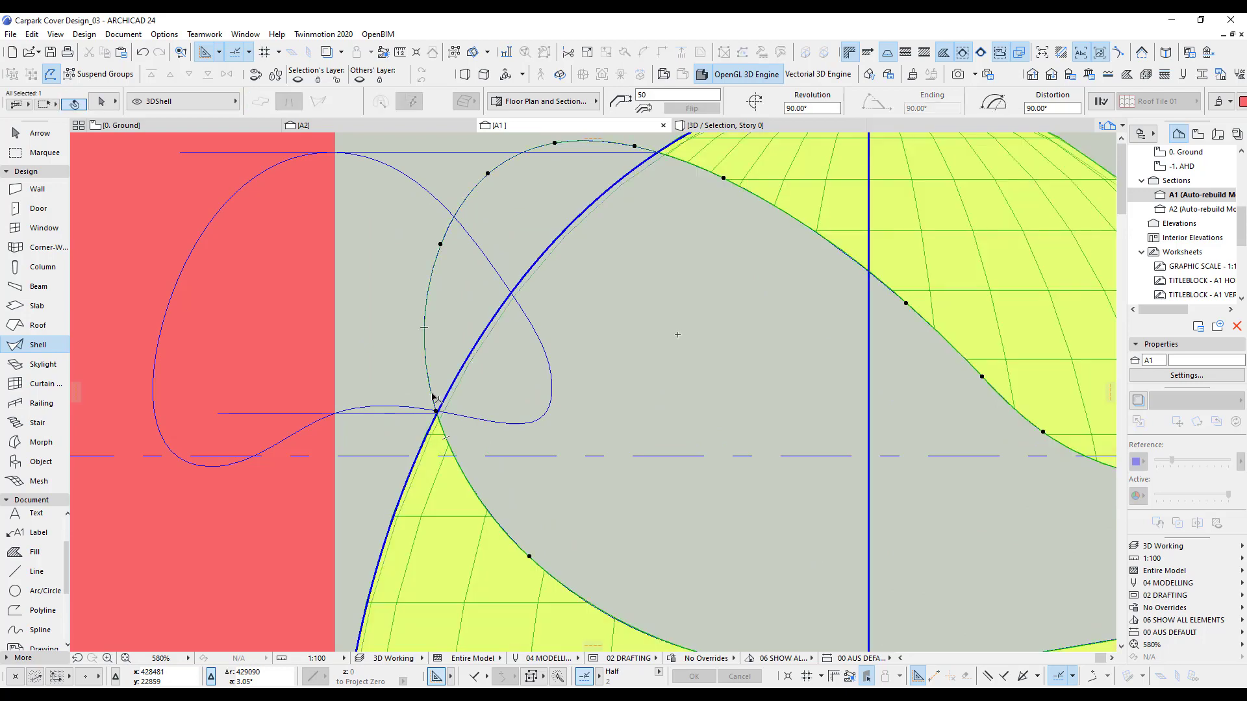
pyautogui.scroll(3, 439, 416)
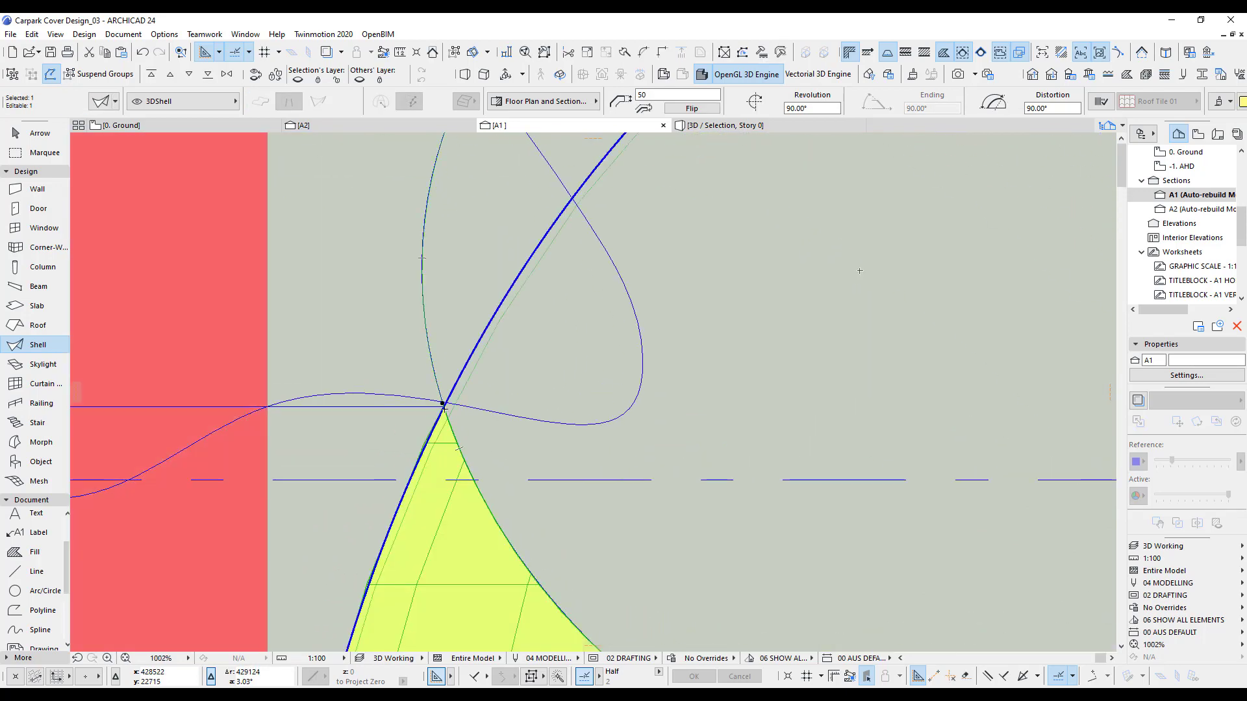
pyautogui.click(443, 406)
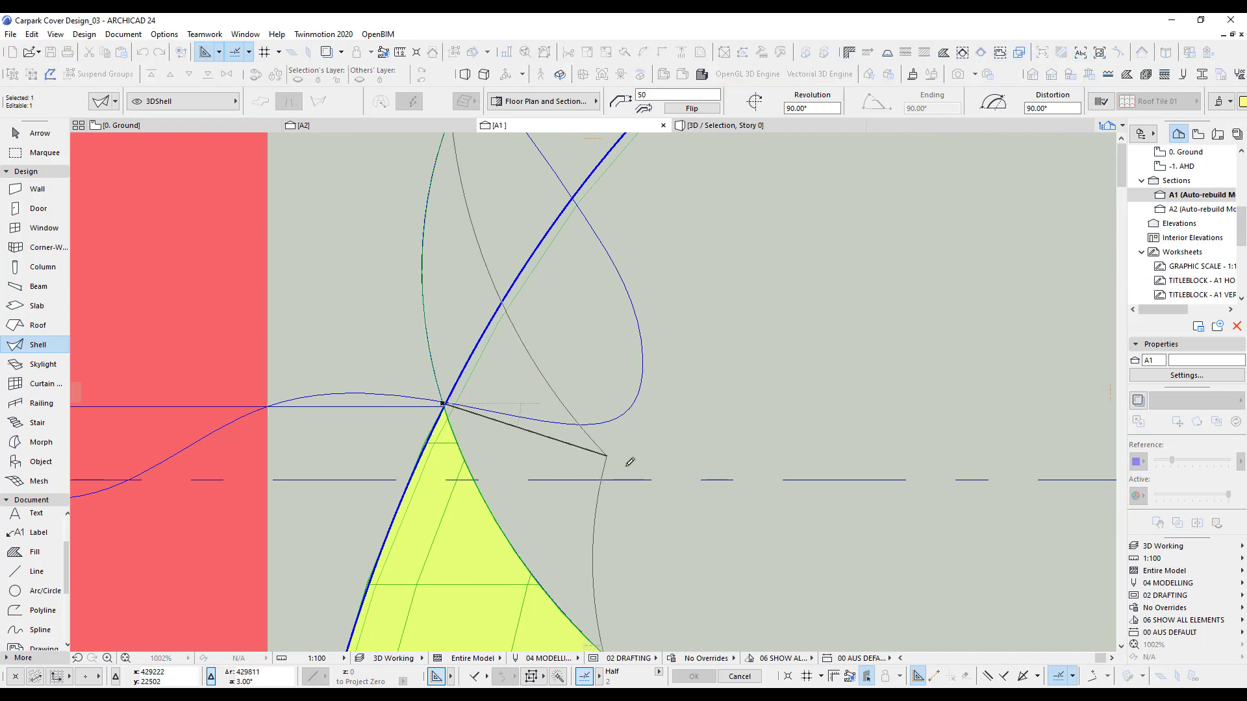
pyautogui.click(661, 450)
pyautogui.scroll(-4, 662, 450)
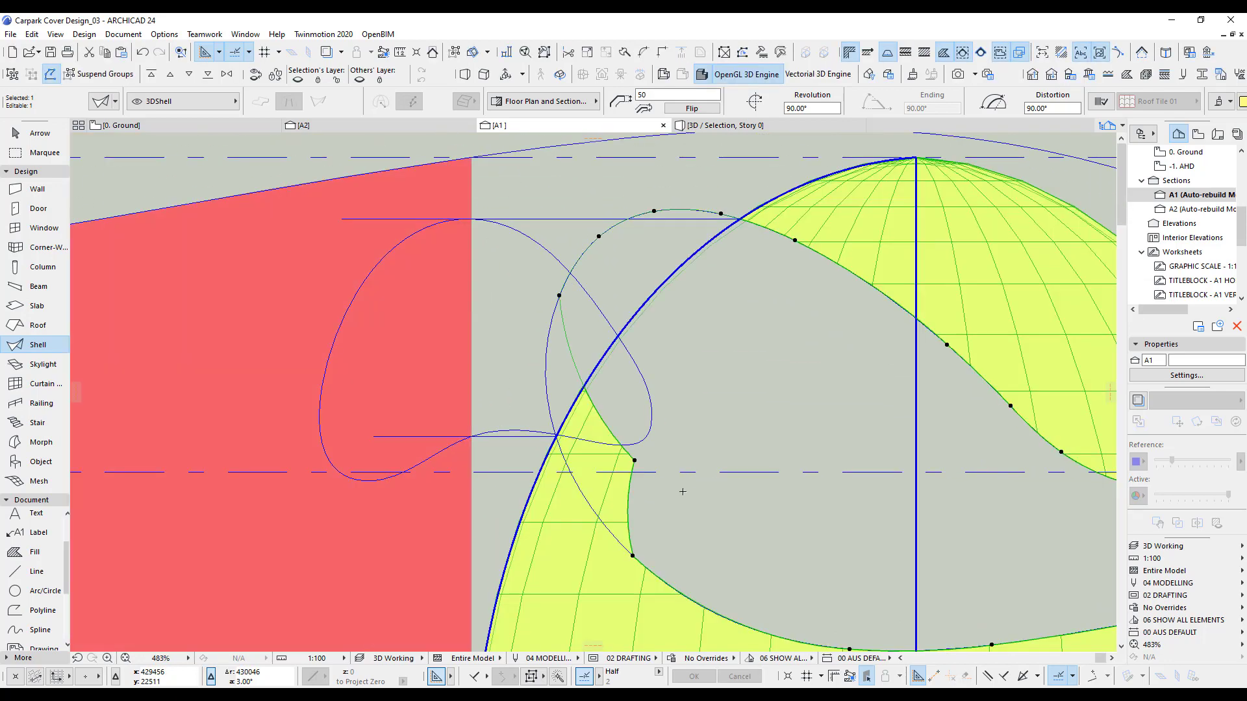
pyautogui.click(635, 460)
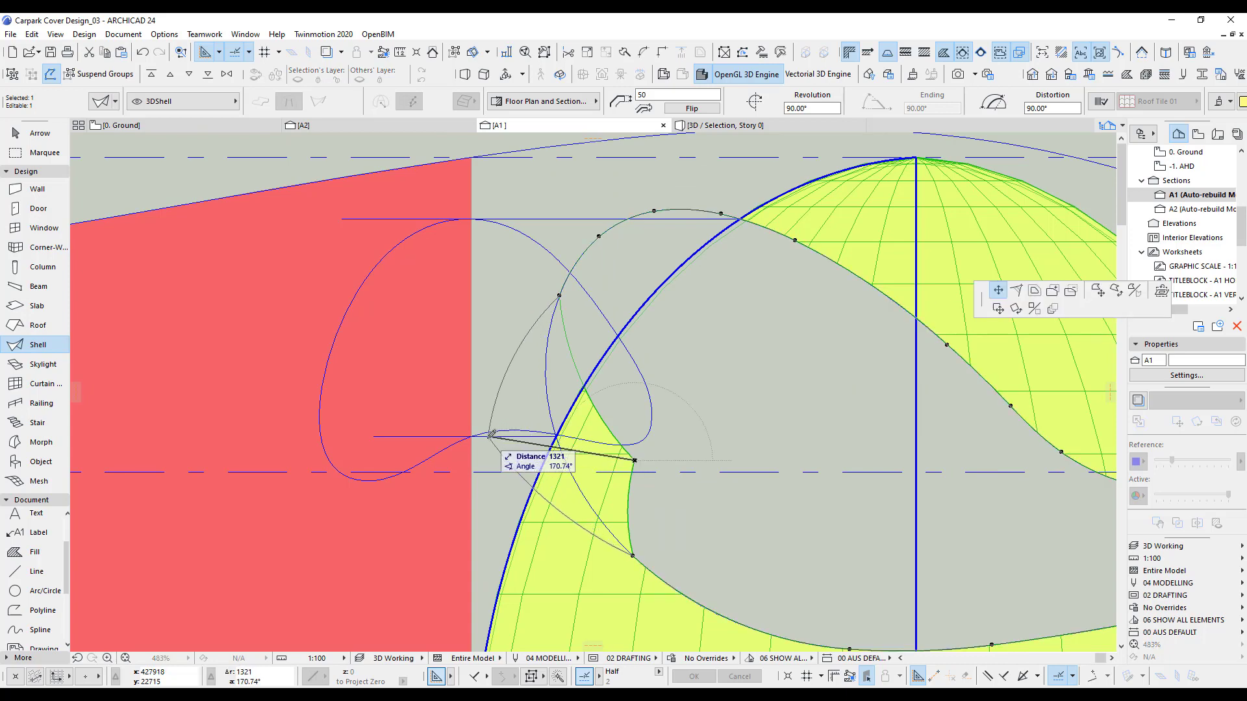
pyautogui.click(488, 436)
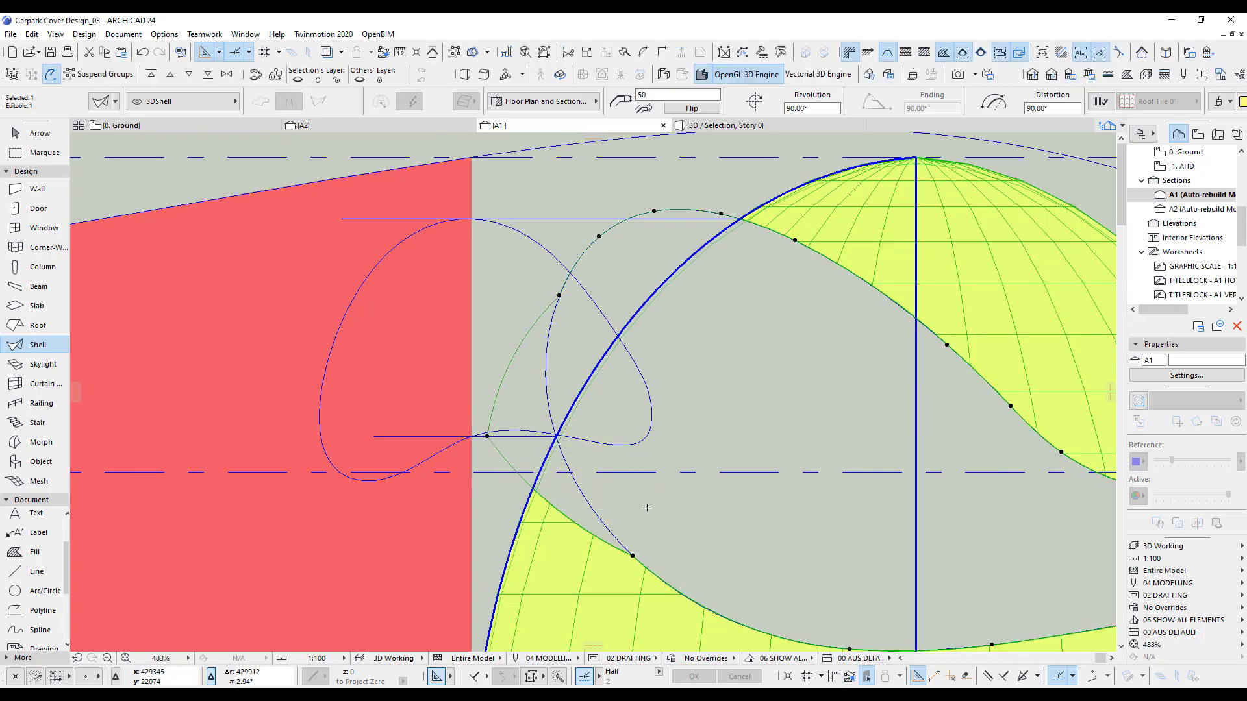
# Step: Curve the domed shell's contour segment below the moved node into an upward-bulging arc that runs smoothly into the lower cut-out edge
pyautogui.scroll(2, 618, 500)
pyautogui.click(540, 521)
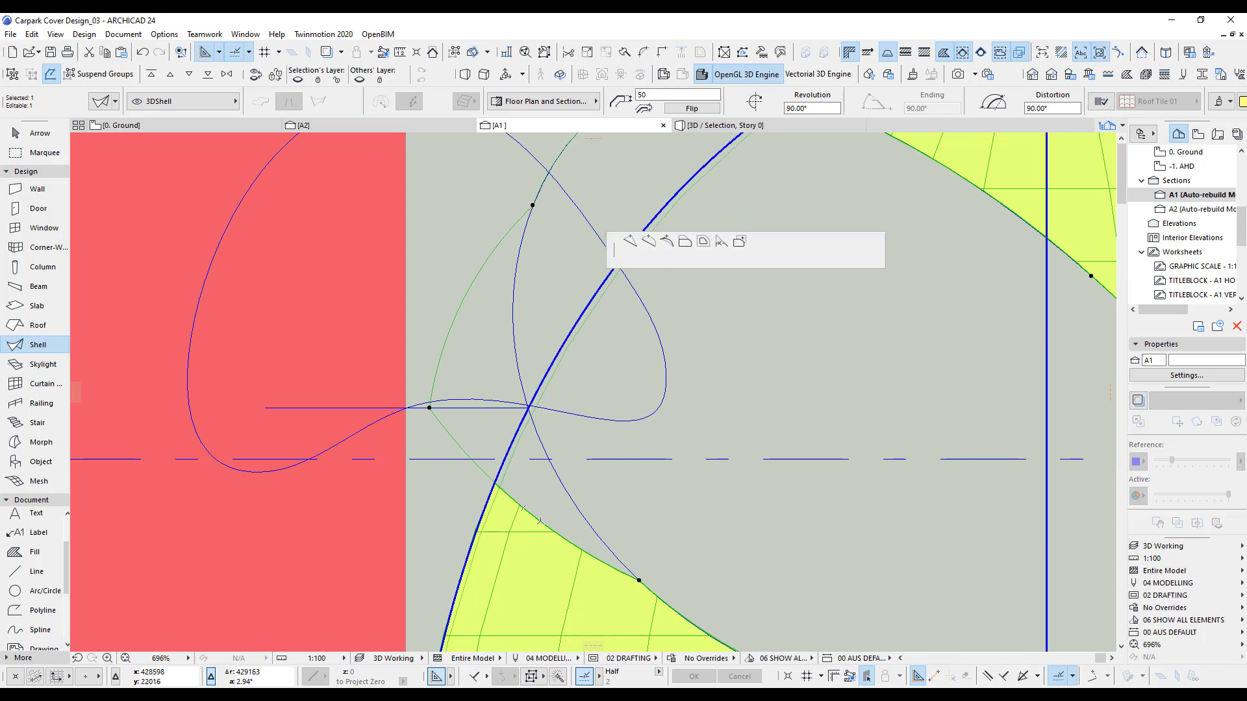
pyautogui.click(619, 585)
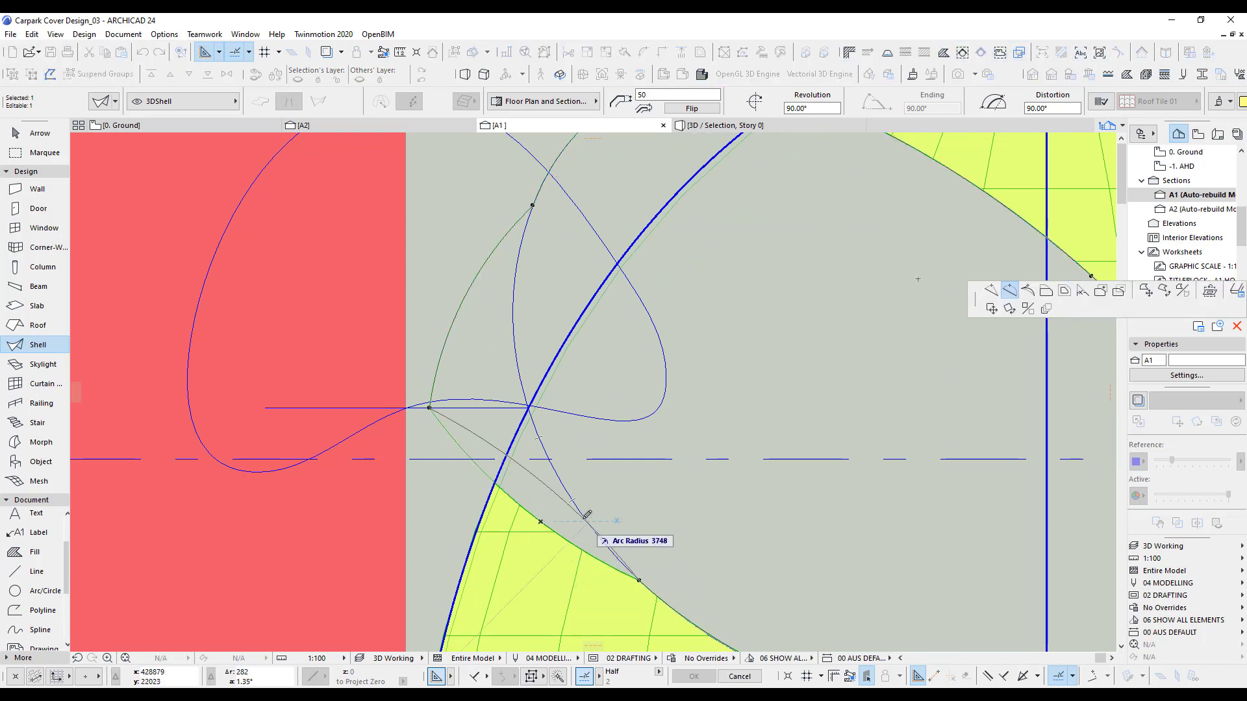
pyautogui.click(539, 471)
pyautogui.scroll(-4, 518, 430)
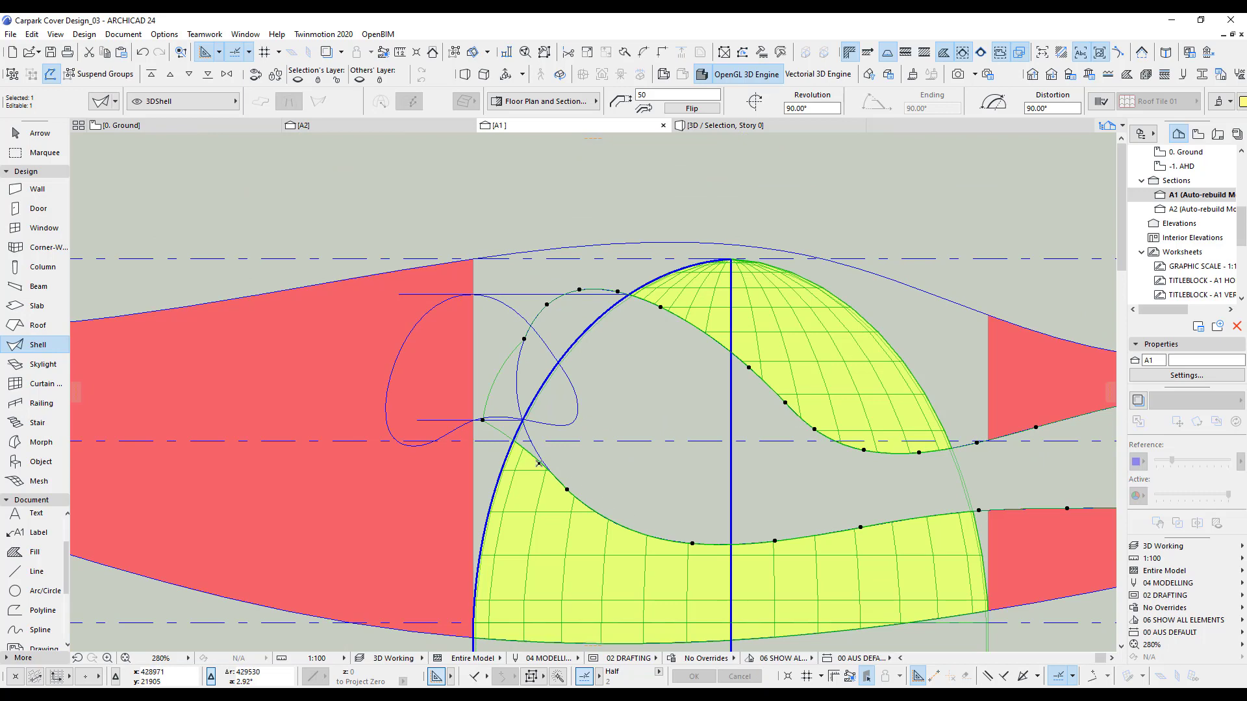
# Step: Move the domed shell's node to where the straight shell's edge crosses the dashed level line, and bulge the segment below it further upward
pyautogui.scroll(5, 538, 464)
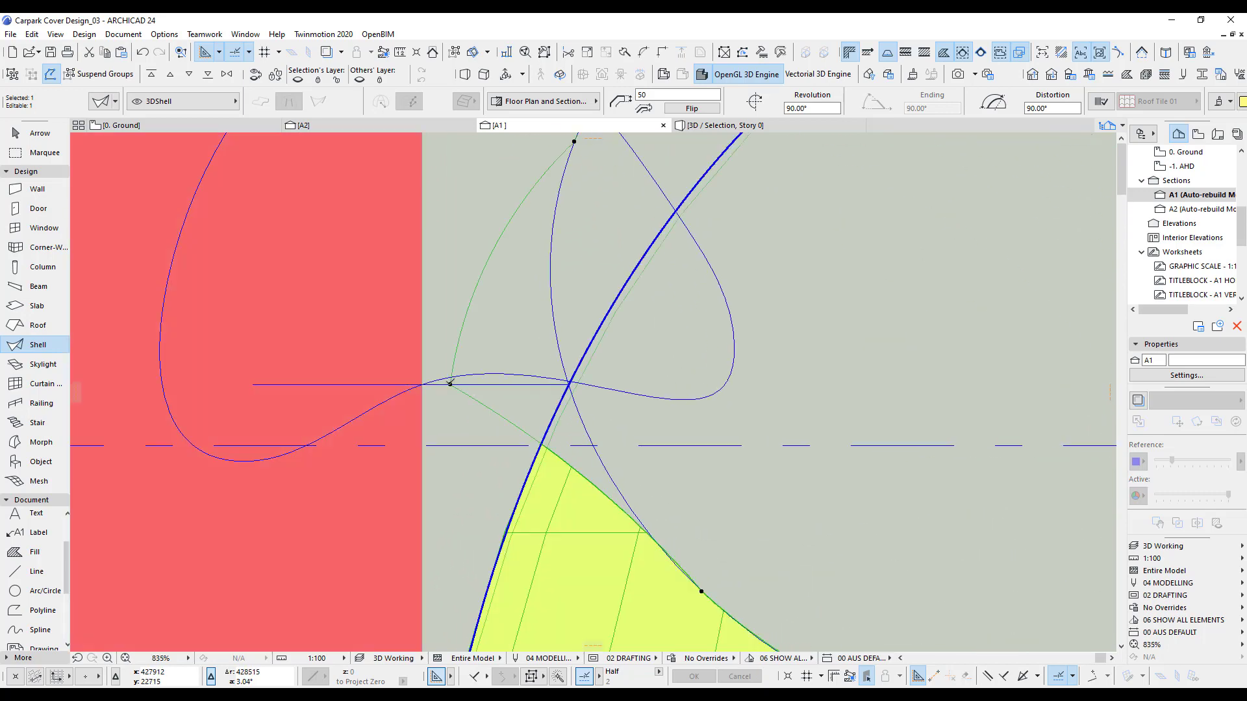
pyautogui.click(450, 383)
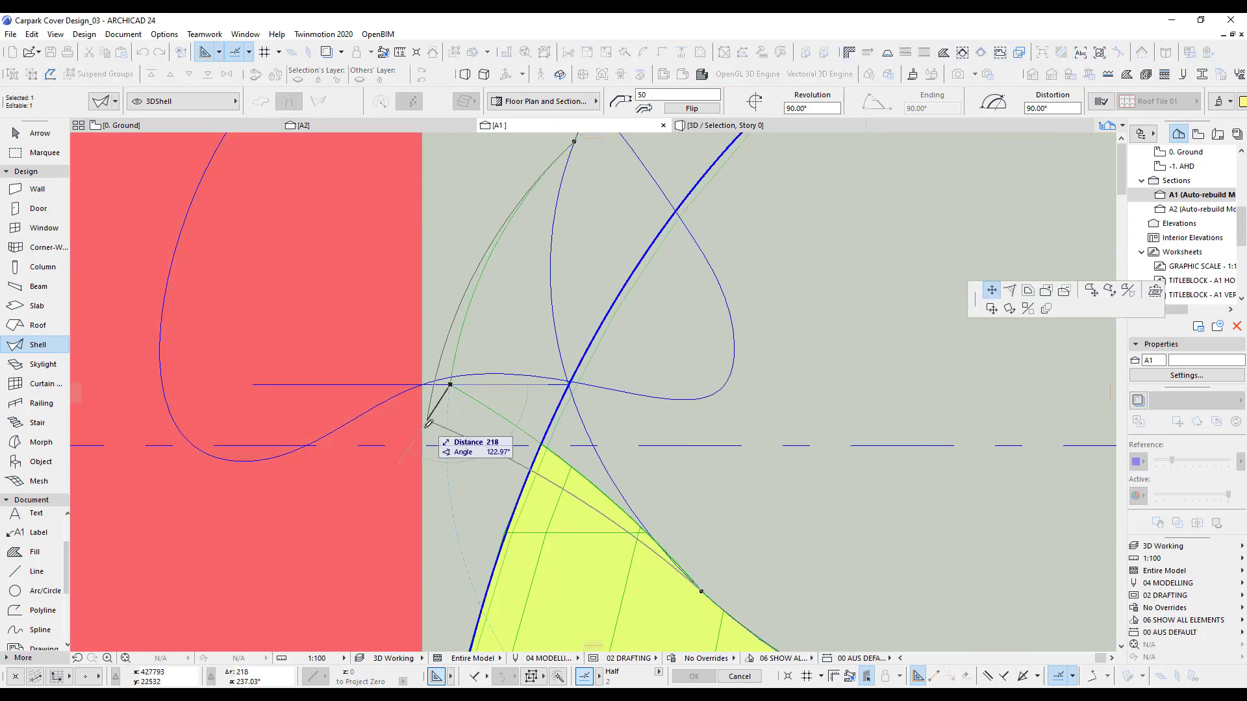
pyautogui.click(422, 446)
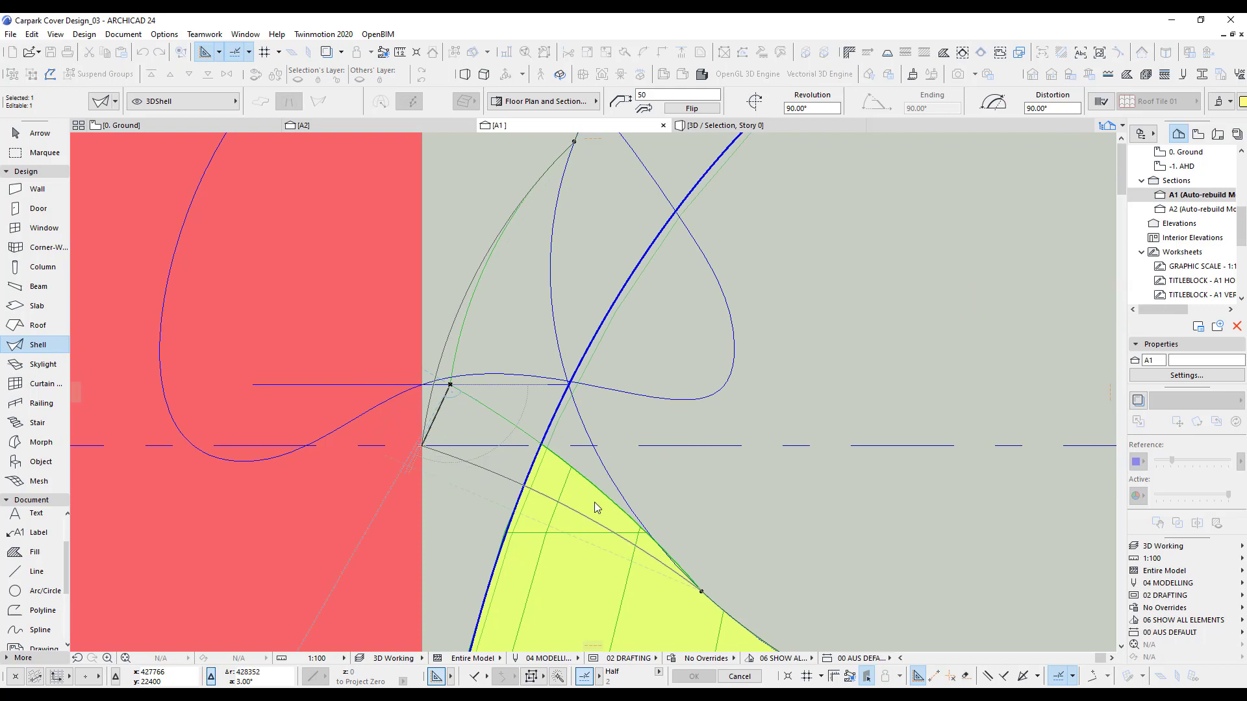
pyautogui.click(582, 513)
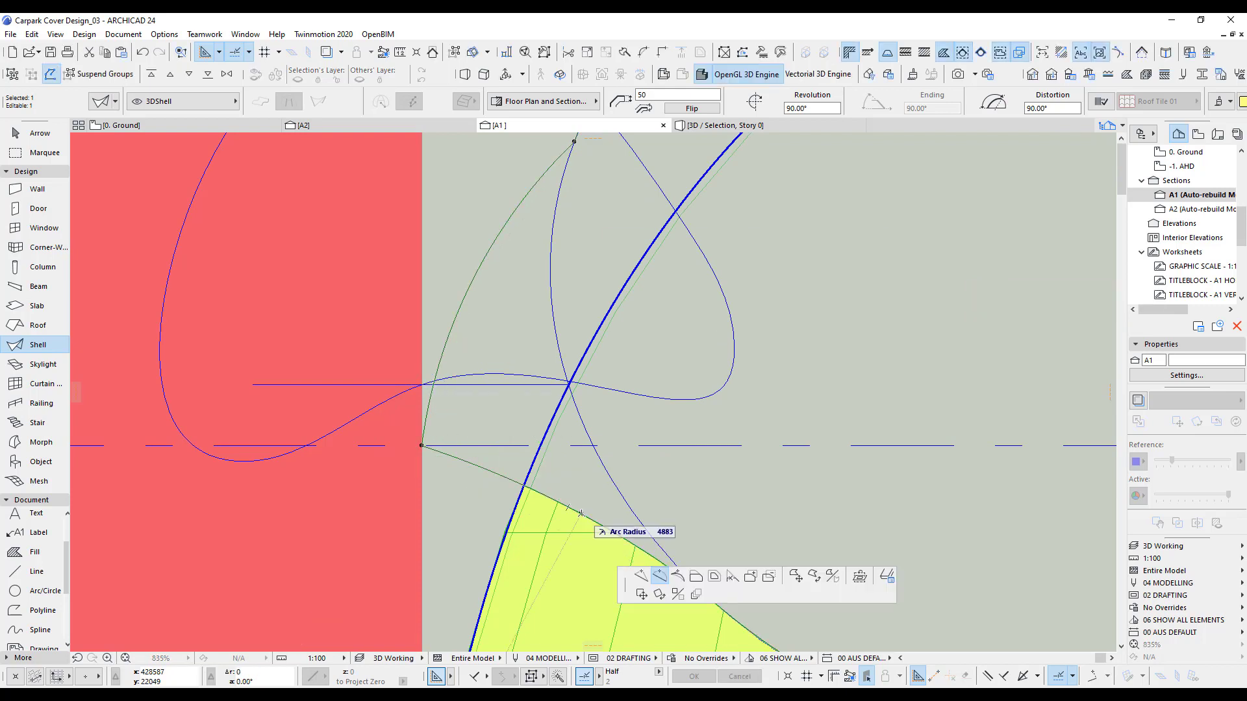
pyautogui.click(513, 447)
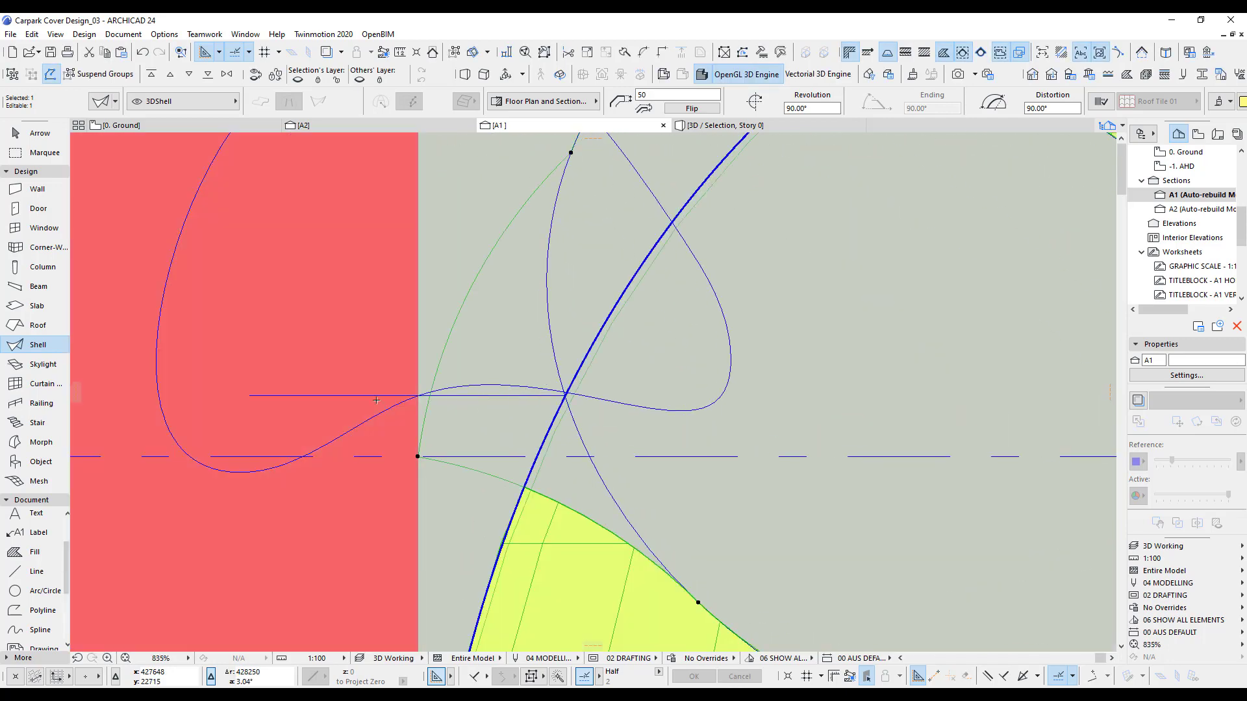
pyautogui.scroll(-2, 461, 414)
pyautogui.moveTo(514, 215); pyautogui.dragTo(538, 308, button='middle')
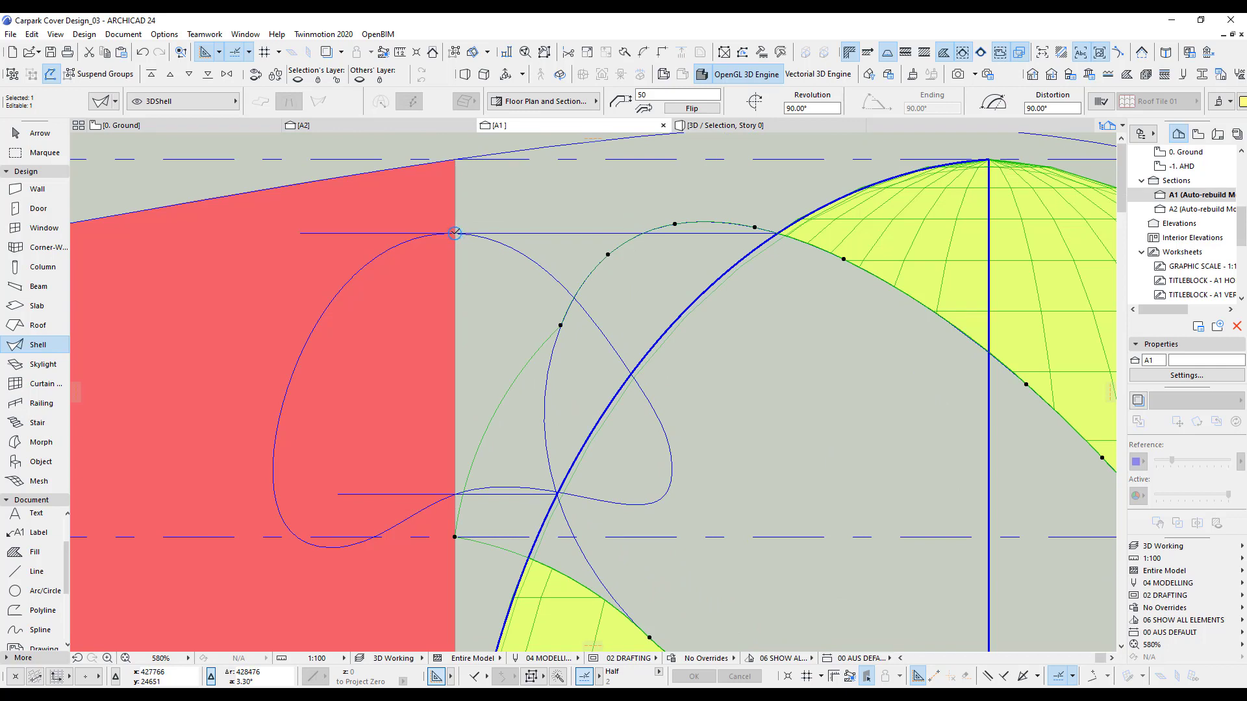
pyautogui.click(455, 233)
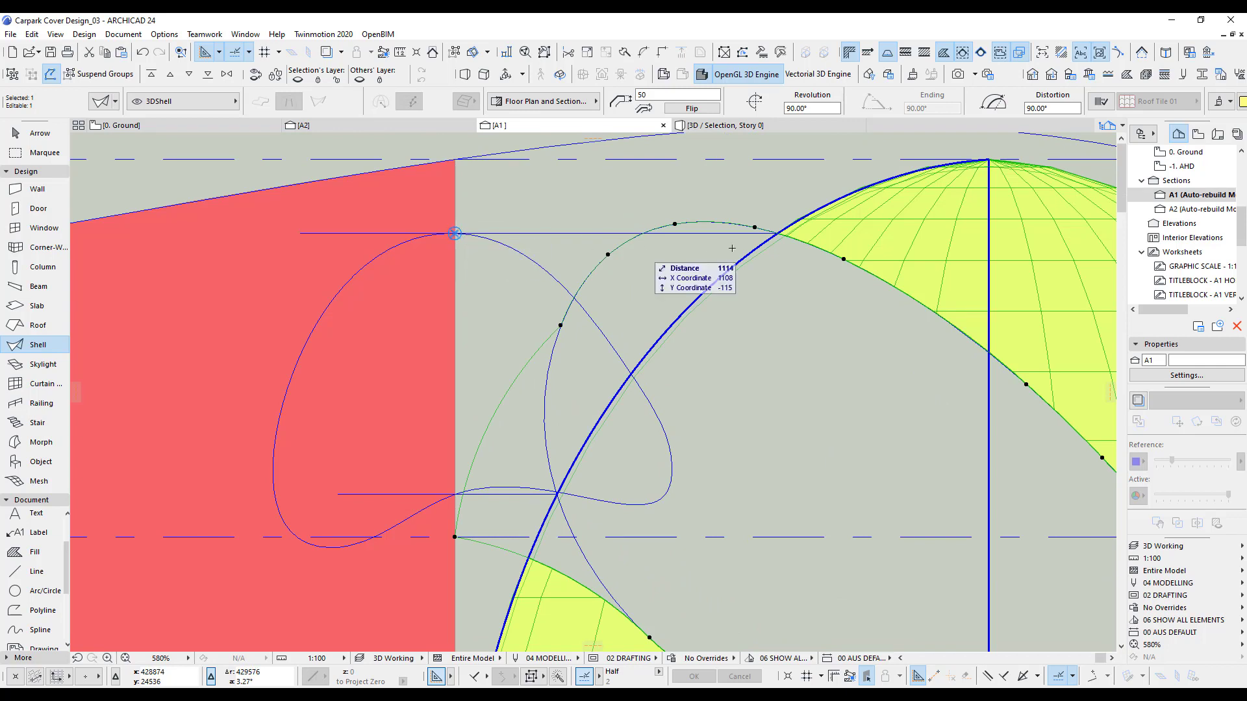
pyautogui.press('Escape')
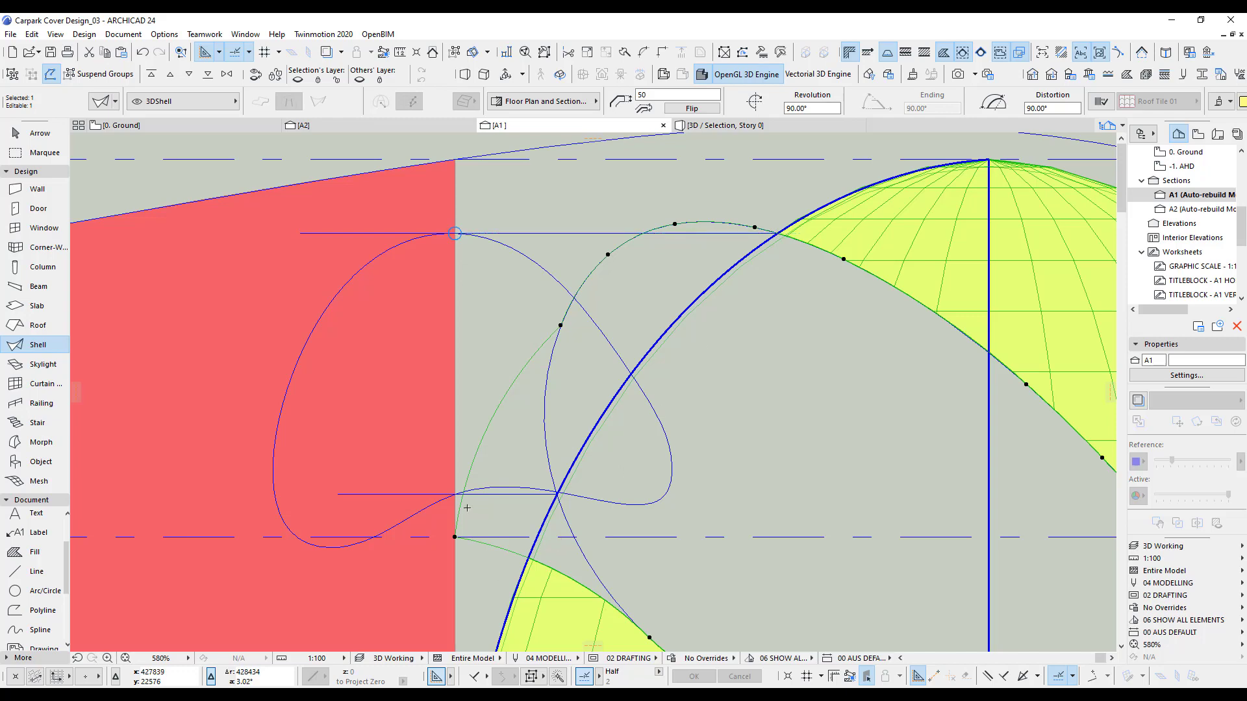
# Step: Select the closed spline loop and move its lower node down along the straight shell's edge to the dashed level line
pyautogui.moveTo(505, 522); pyautogui.dragTo(559, 436, button='middle')
pyautogui.press('Escape')
pyautogui.click(566, 402)
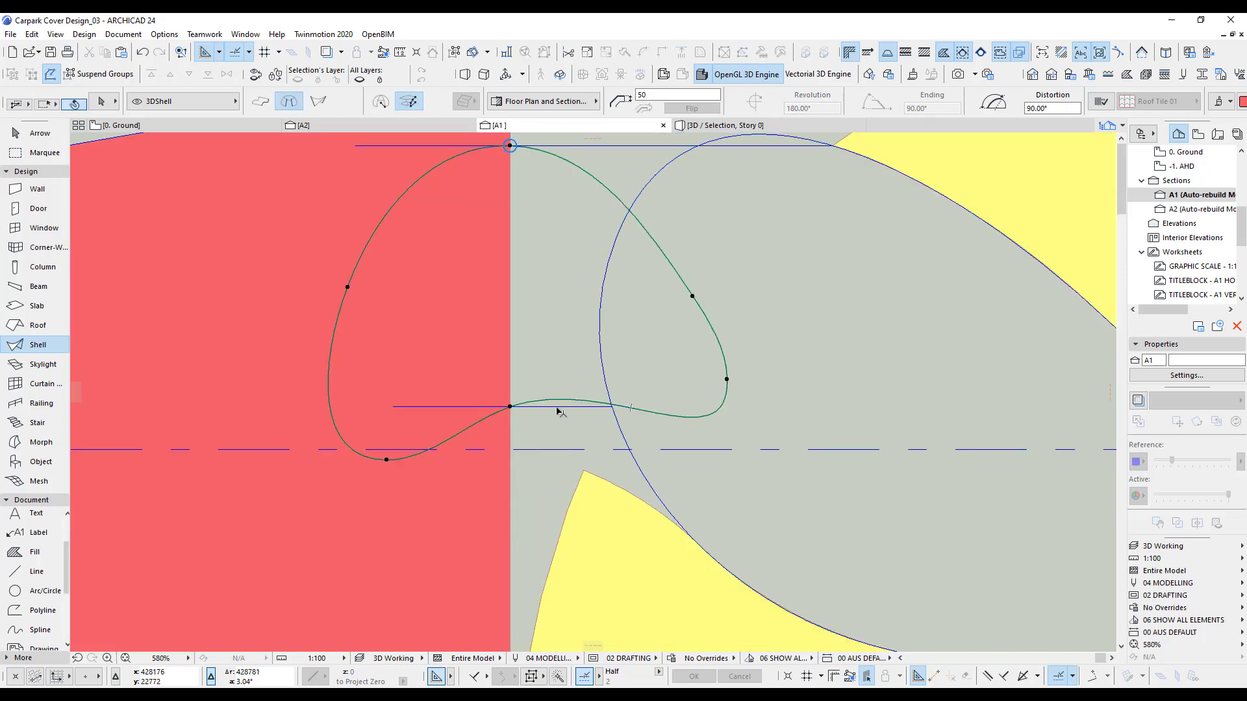
pyautogui.scroll(2, 517, 409)
pyautogui.click(504, 403)
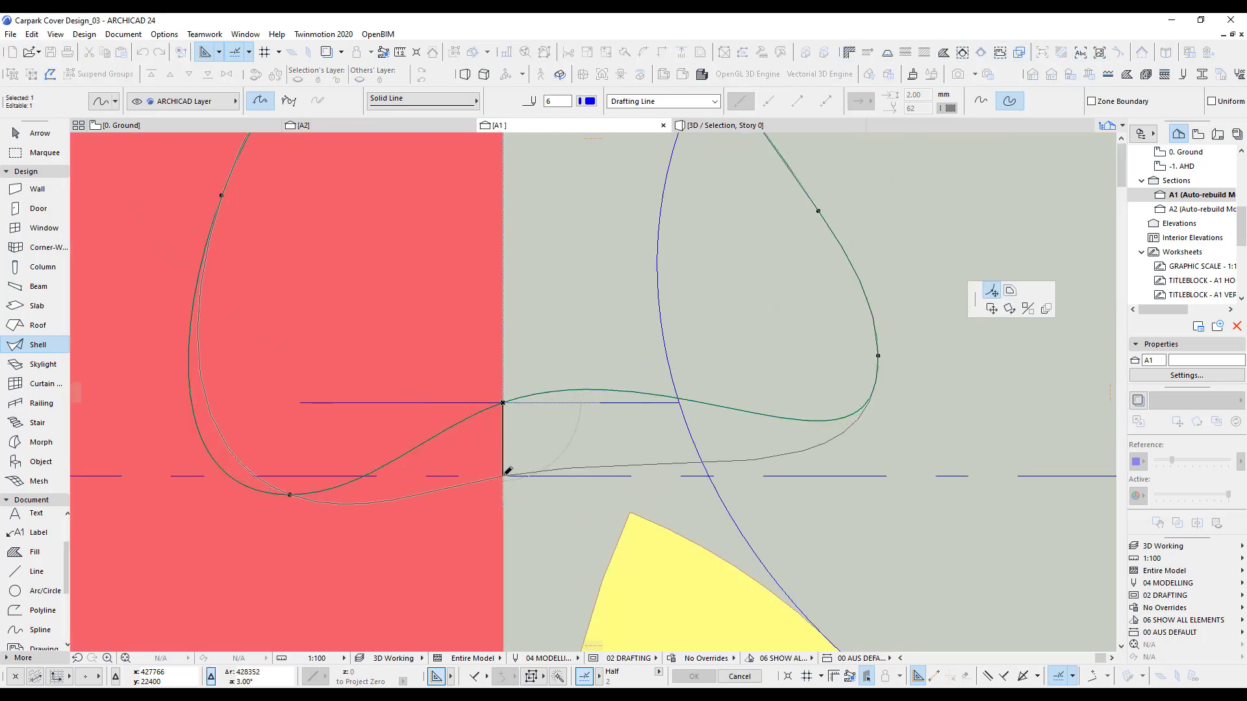
pyautogui.click(503, 476)
# Step: Move the spline's lower node inside the opening down by about 845 mm so the curve follows the domed shell's top edge
pyautogui.click(878, 356)
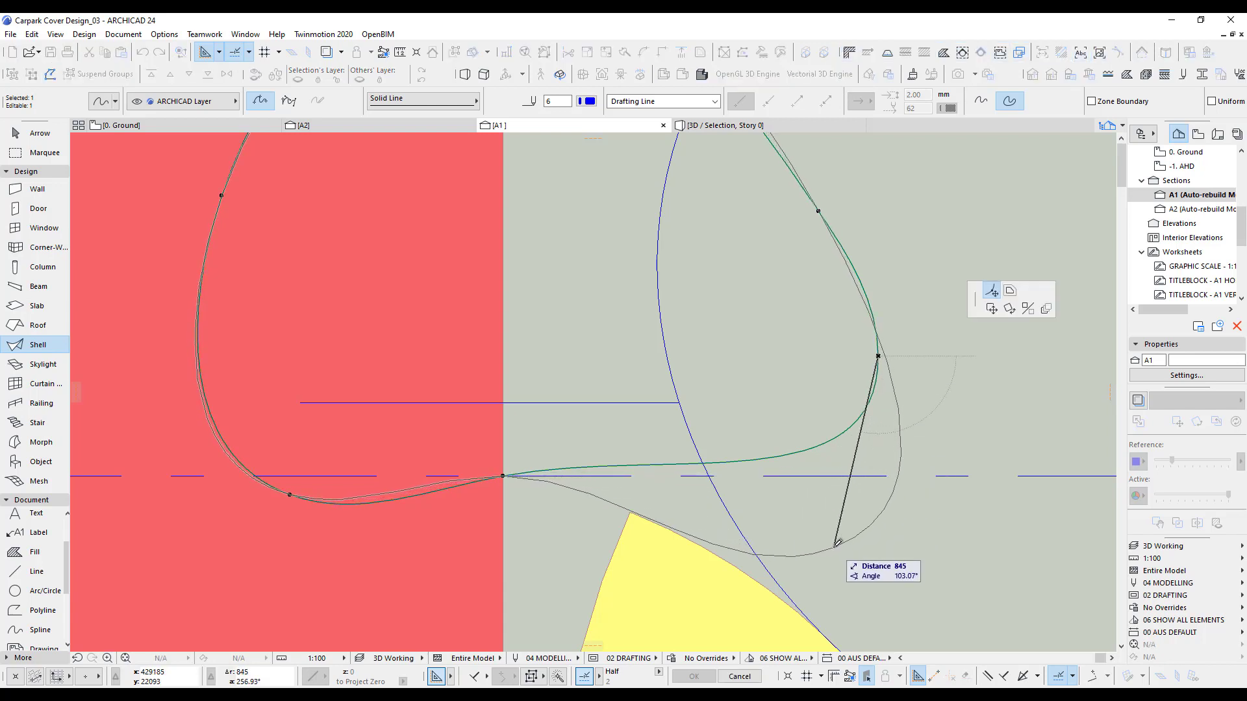
pyautogui.click(834, 547)
pyautogui.scroll(1, 647, 545)
pyautogui.moveTo(646, 544); pyautogui.dragTo(582, 482, button='middle')
pyautogui.scroll(-7, 607, 519)
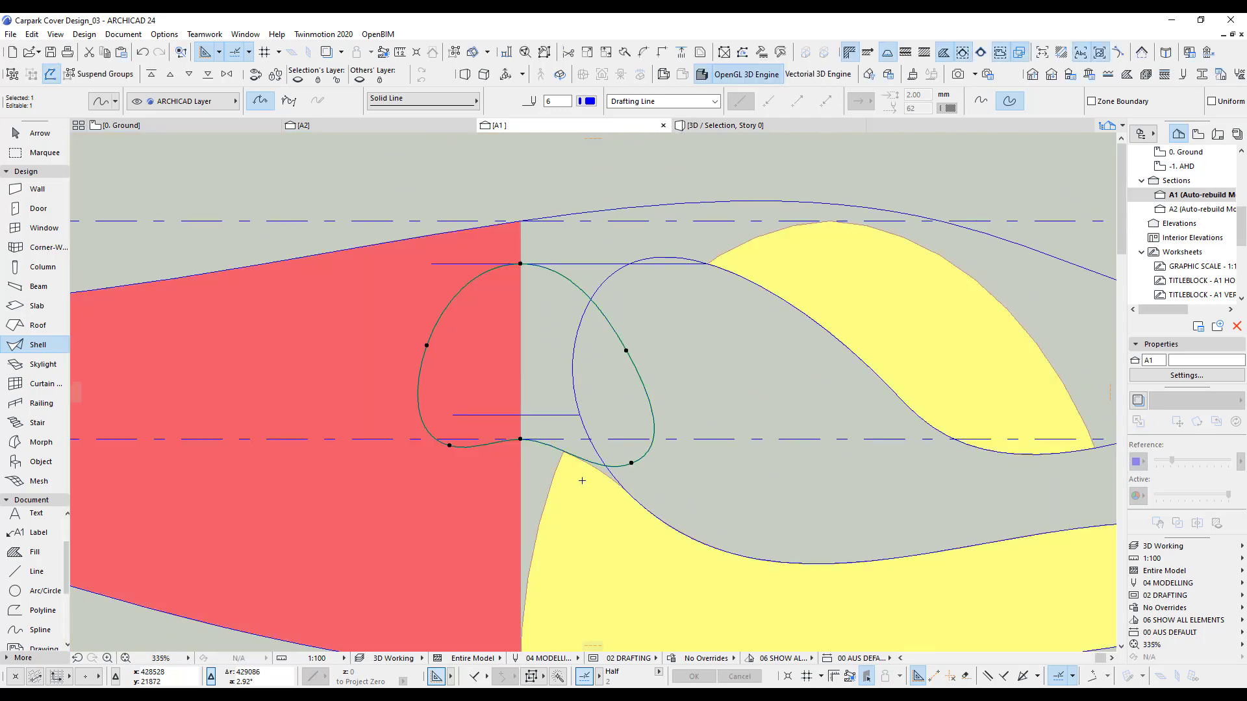
pyautogui.scroll(4, 582, 482)
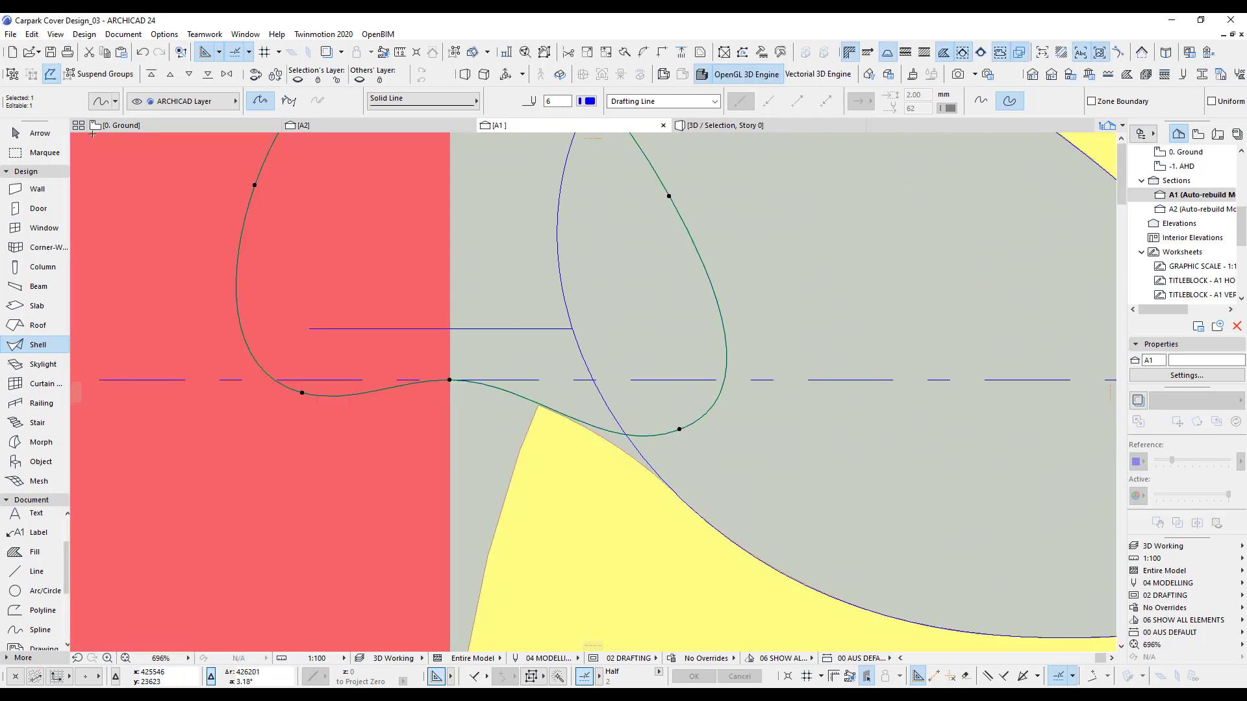
# Step: Move the lower horizontal guide line down to the tip of the domed shell's lower part
pyautogui.click(36, 136)
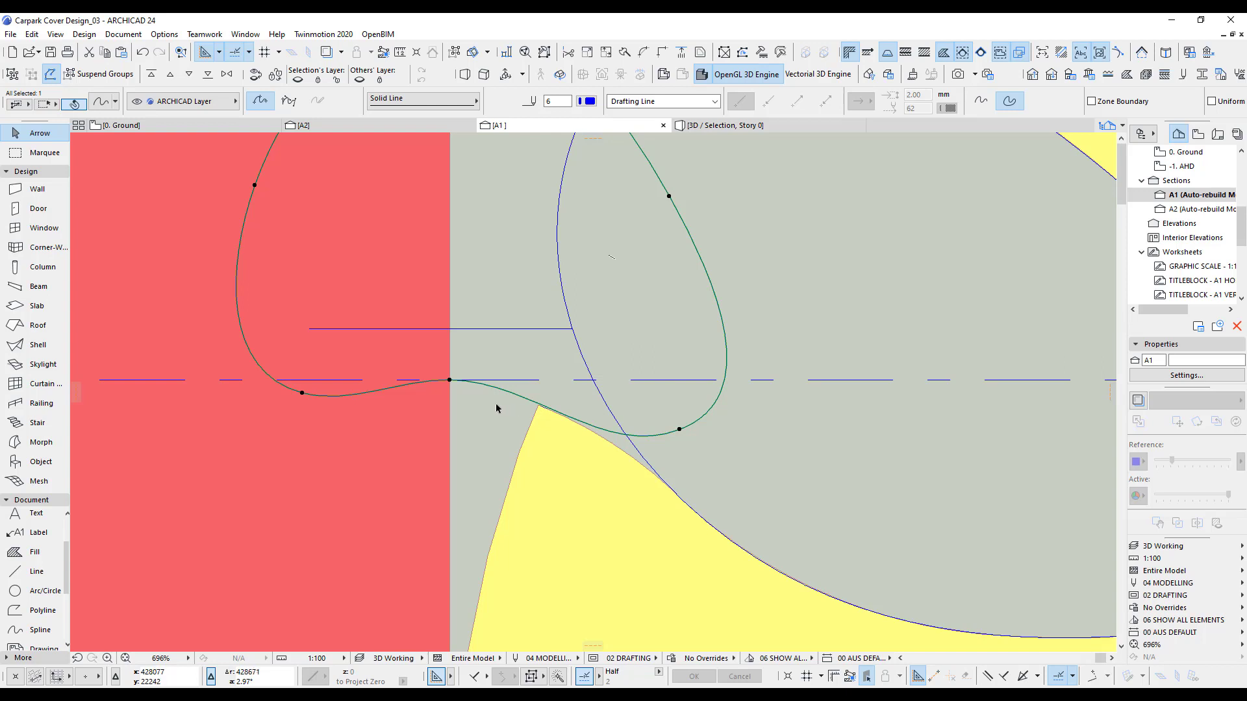
pyautogui.click(563, 333)
pyautogui.moveTo(564, 330); pyautogui.dragTo(543, 406)
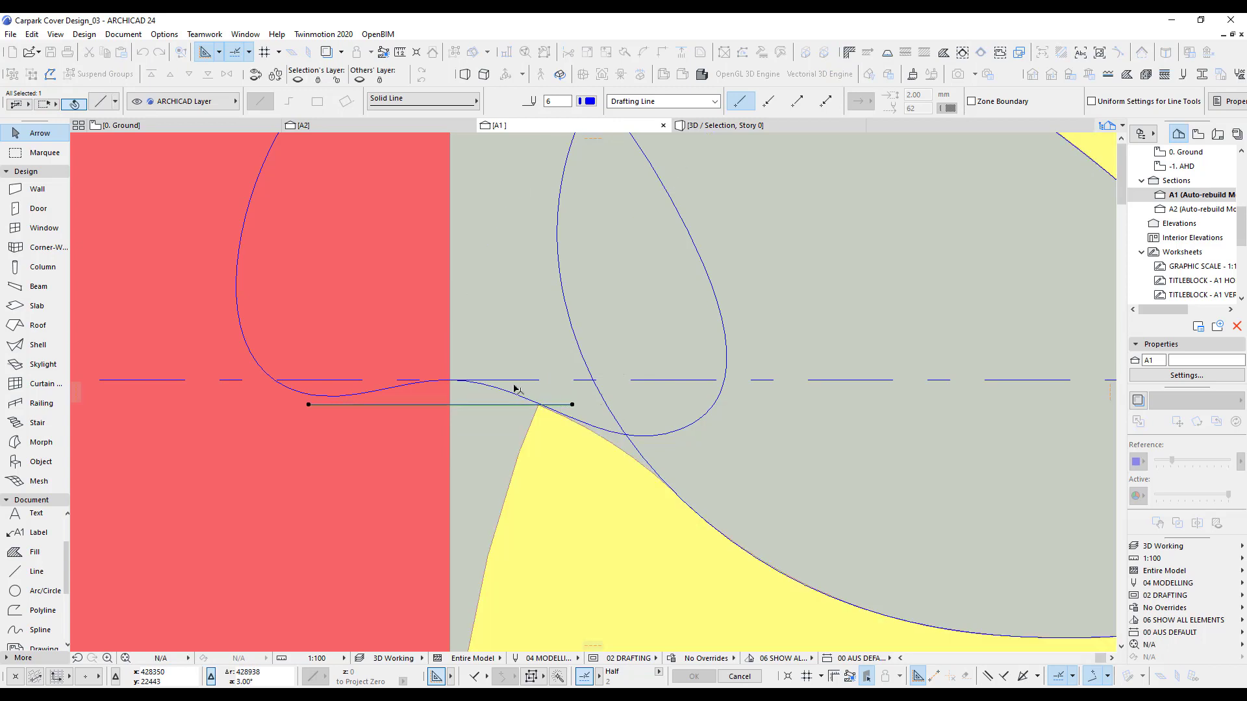
# Step: Select the spline loop and move its node on the straight shell's edge down about 155 mm onto the relocated guide line
pyautogui.click(473, 386)
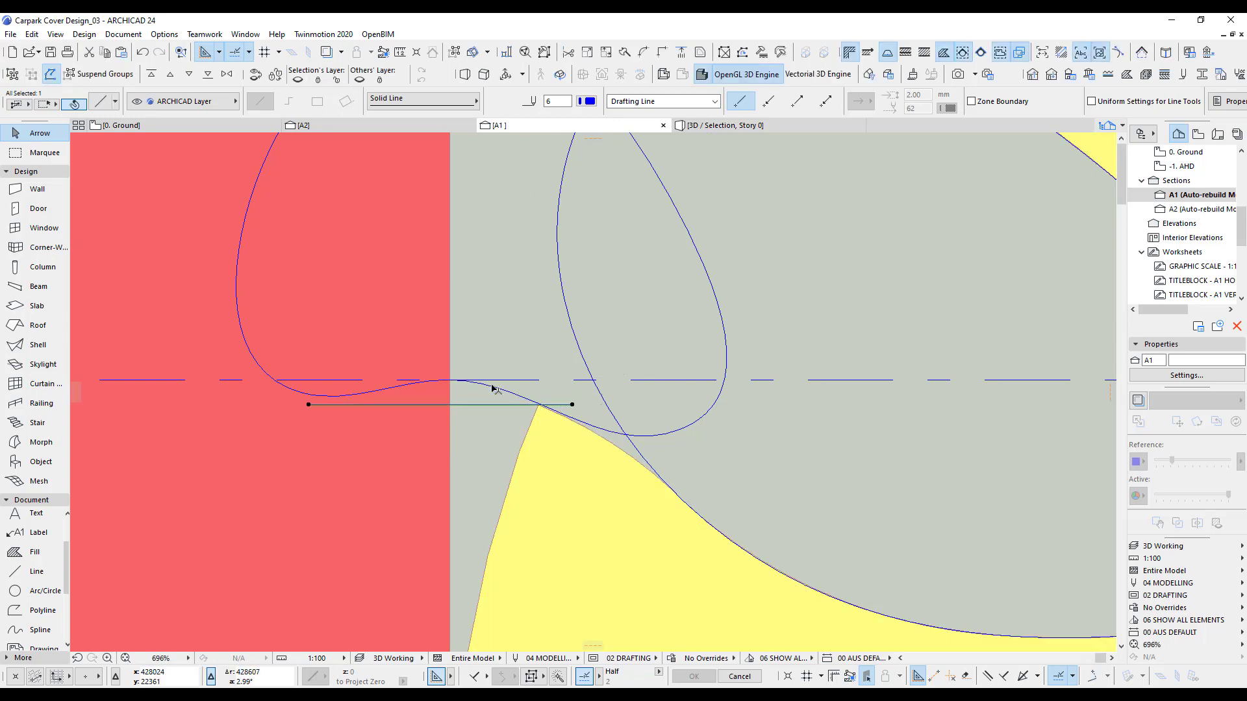
pyautogui.click(450, 381)
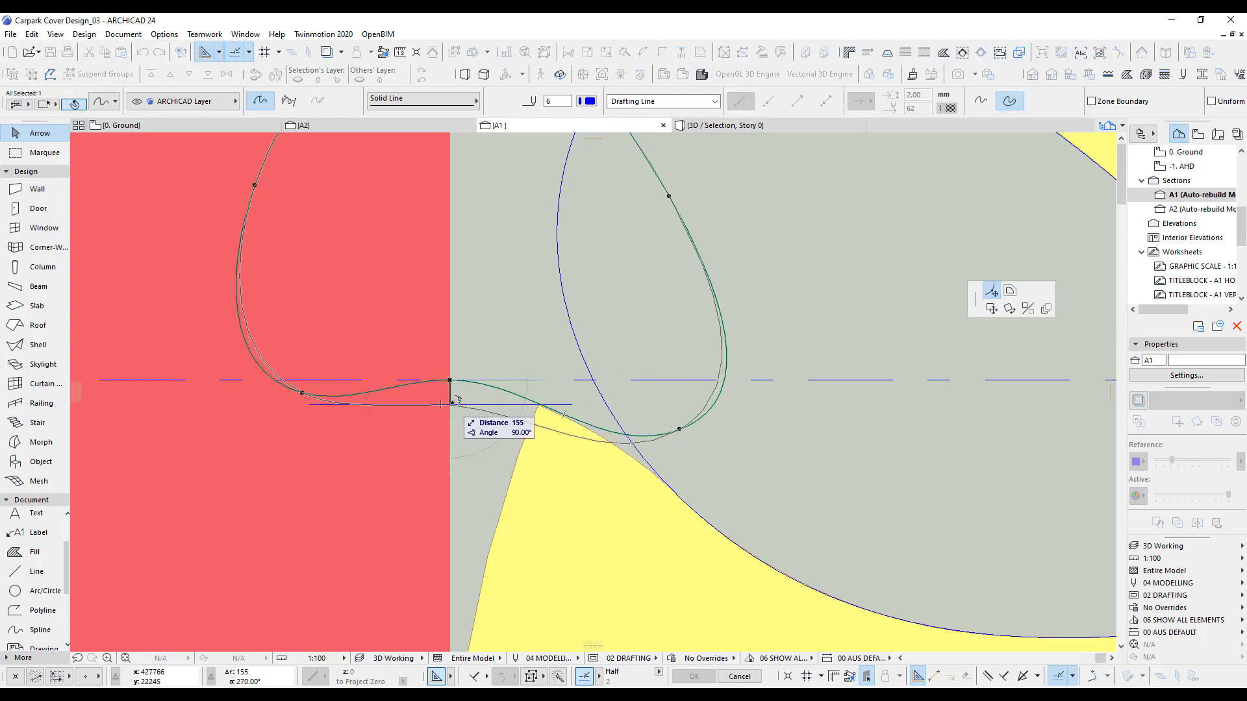
pyautogui.click(450, 404)
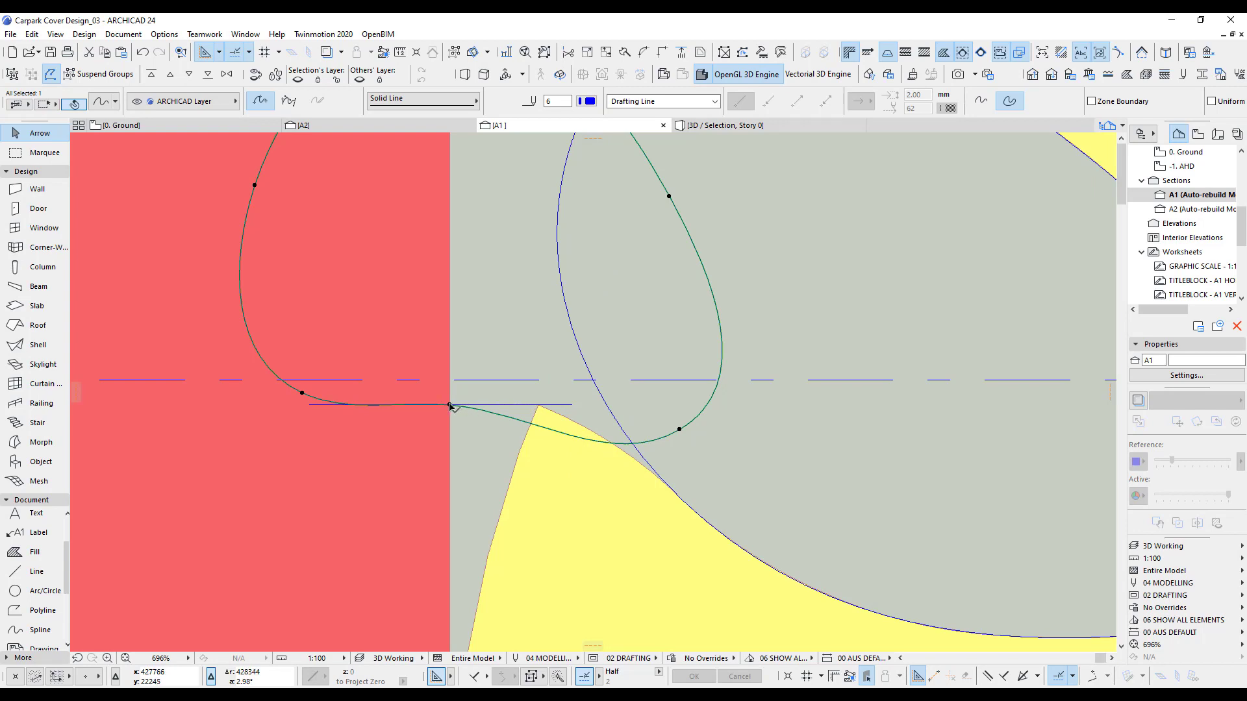
# Step: Move the spline loop's lower node inside the straight shell down below the horizontal guide line
pyautogui.click(302, 394)
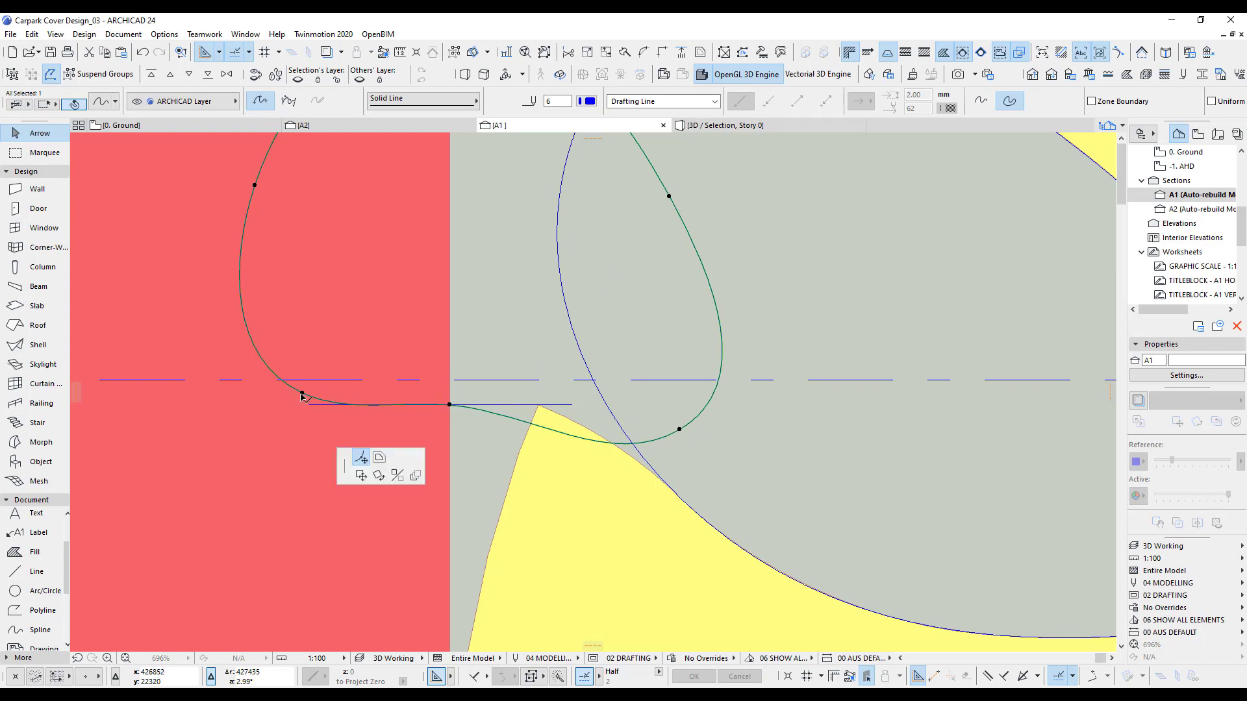
pyautogui.click(287, 449)
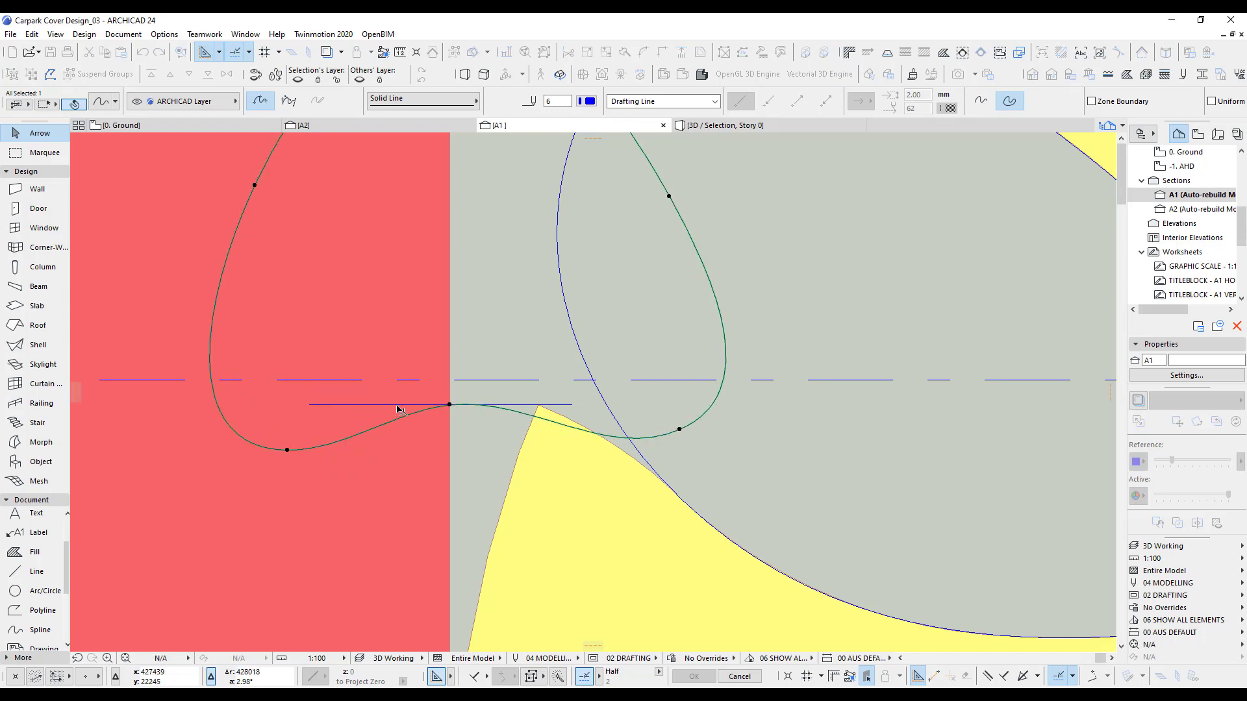
pyautogui.scroll(-3, 495, 440)
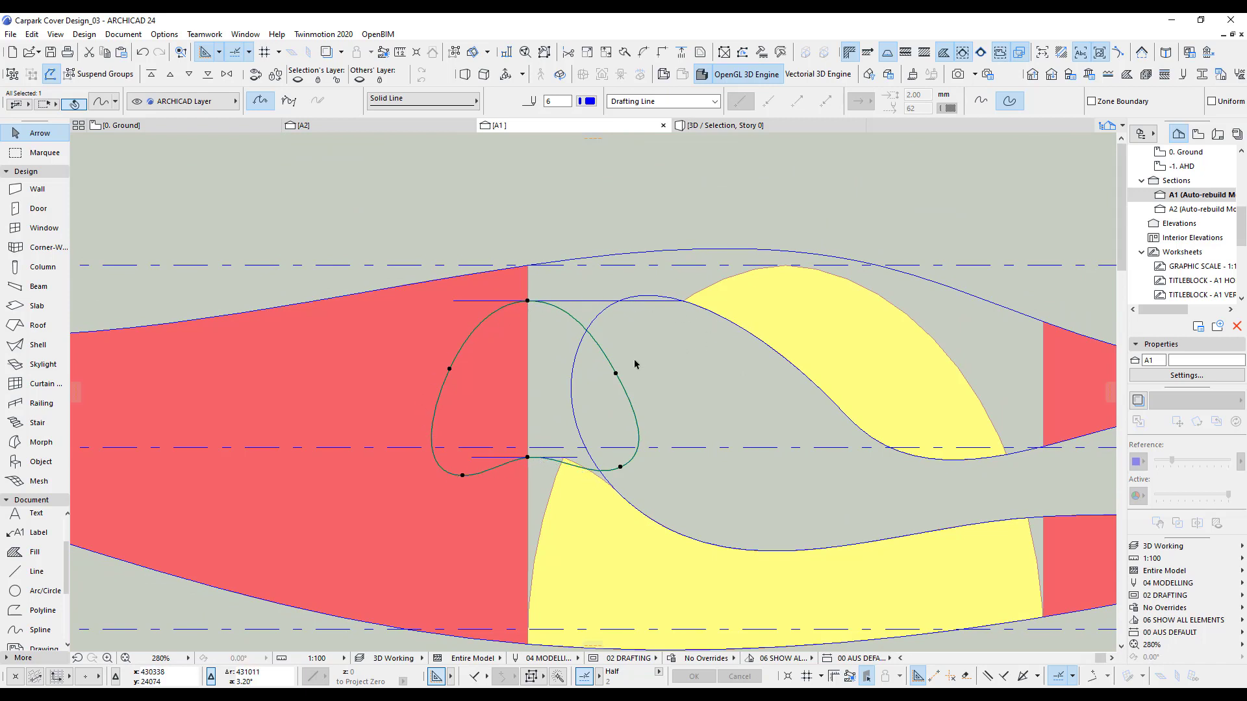
# Step: Create a hole in the straight shell using the closed spline loop at the corner junction
pyautogui.click(439, 321)
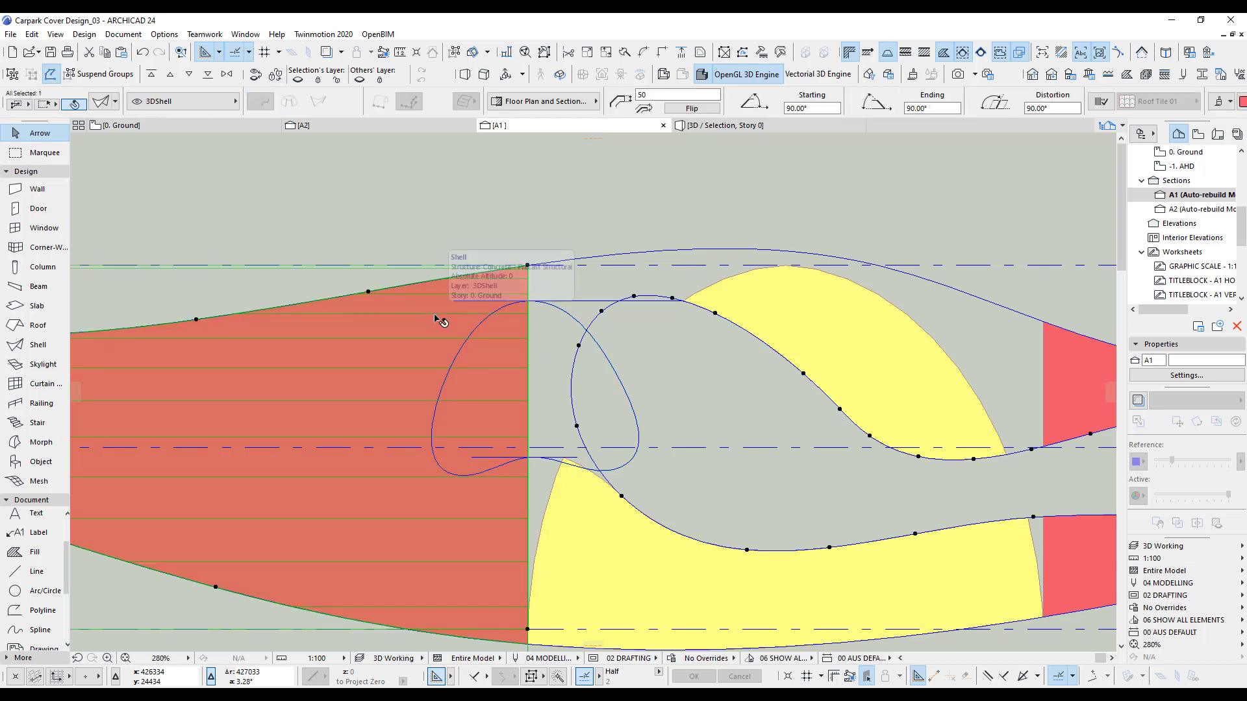
pyautogui.rightClick(551, 206)
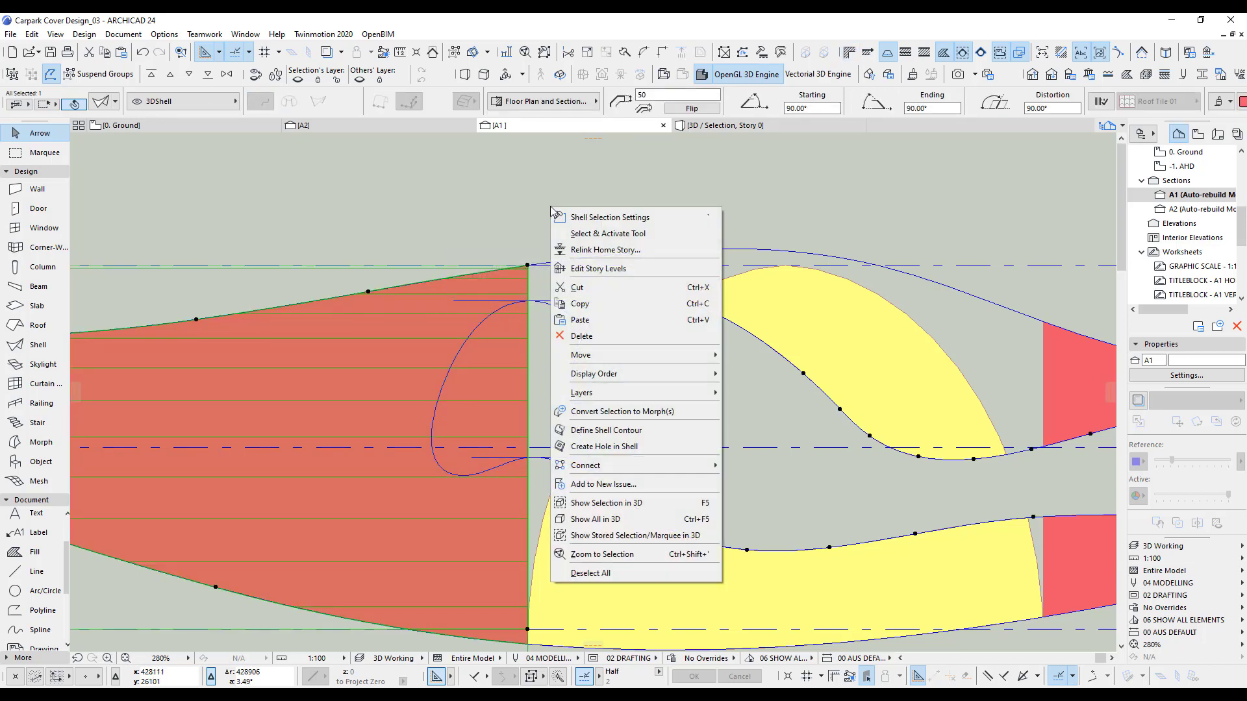
pyautogui.click(603, 446)
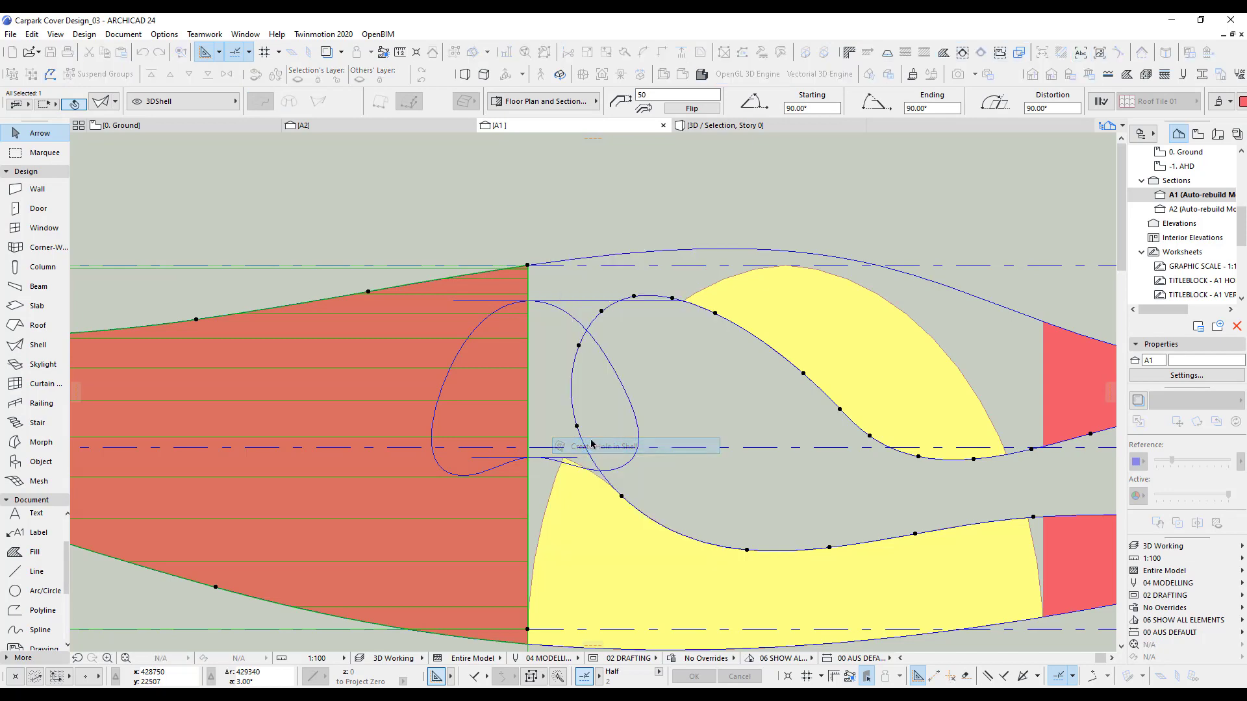
pyautogui.click(622, 387)
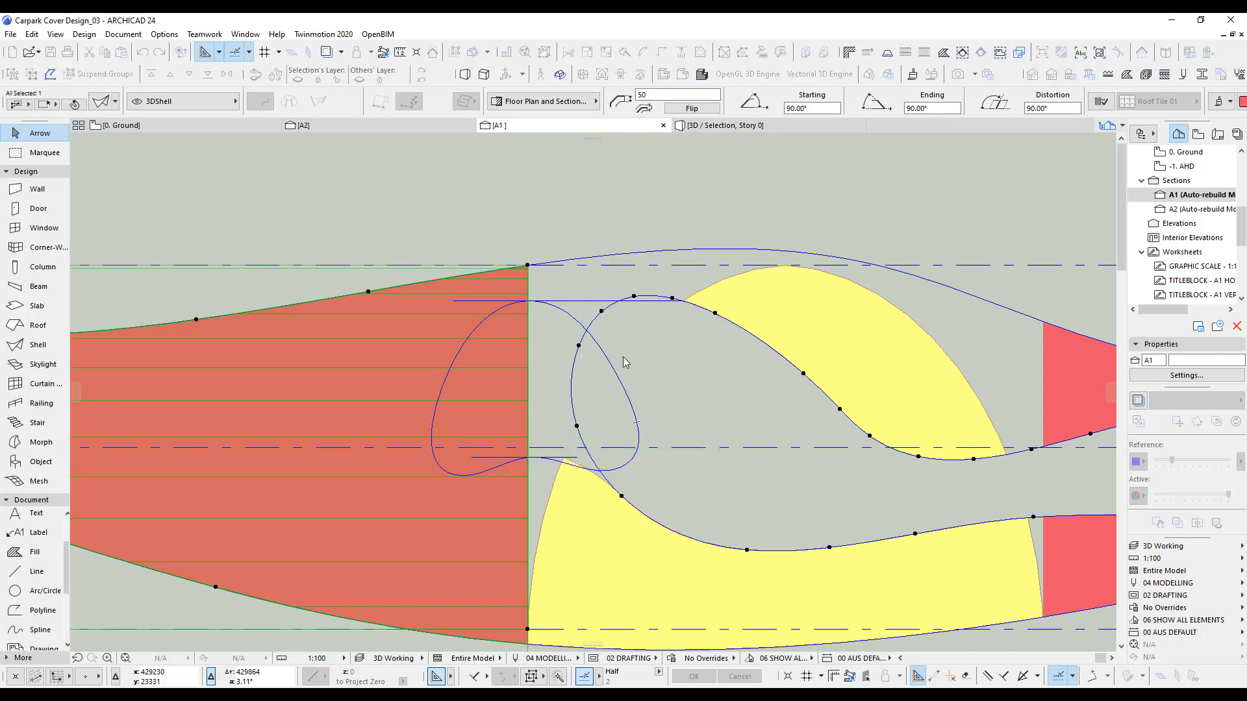
pyautogui.click(578, 226)
pyautogui.scroll(-4, 675, 382)
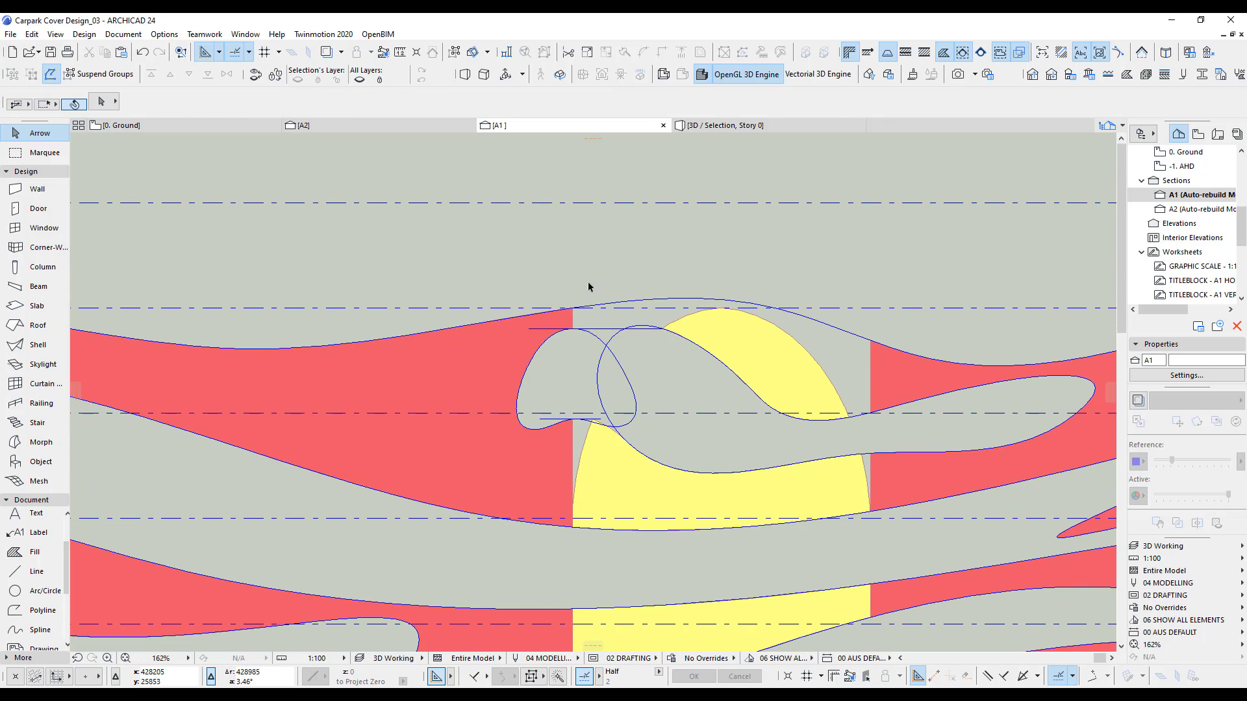
# Step: Rotate the curved corner shells on the ground plan about their joint so the arc continues tangentially from the adjoining straight shells
pyautogui.press('F2')
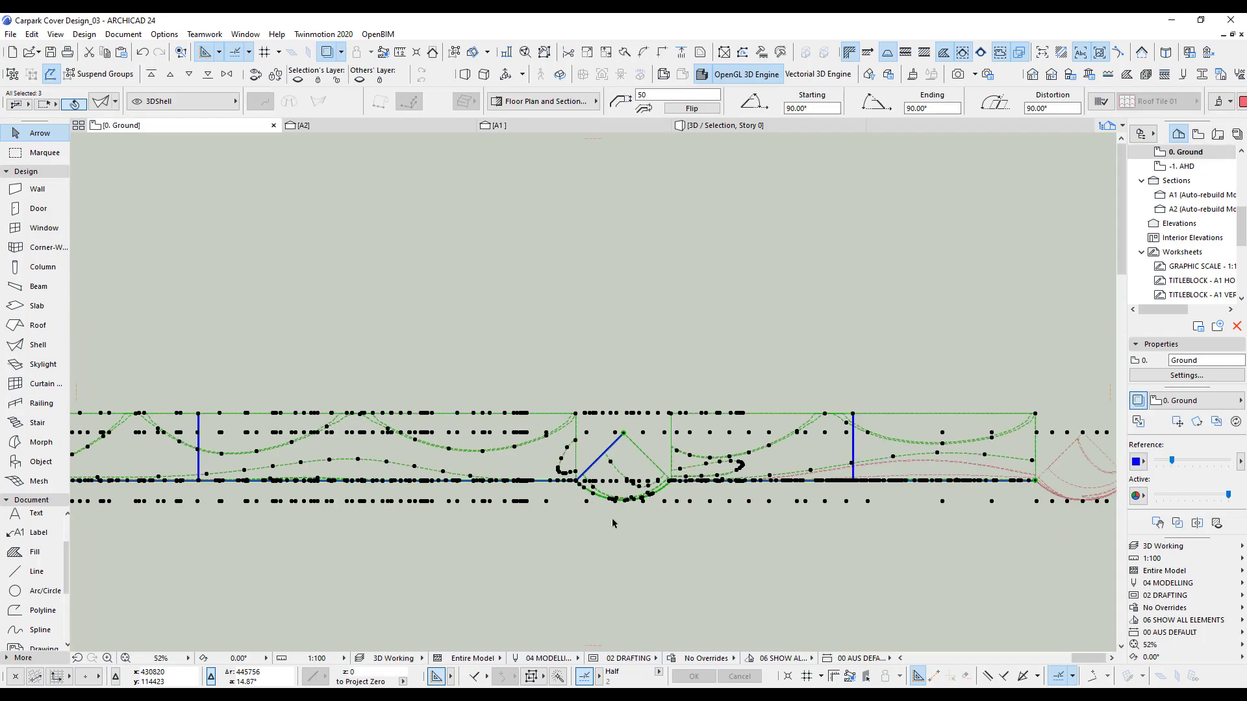
pyautogui.click(611, 519)
pyautogui.scroll(5, 630, 529)
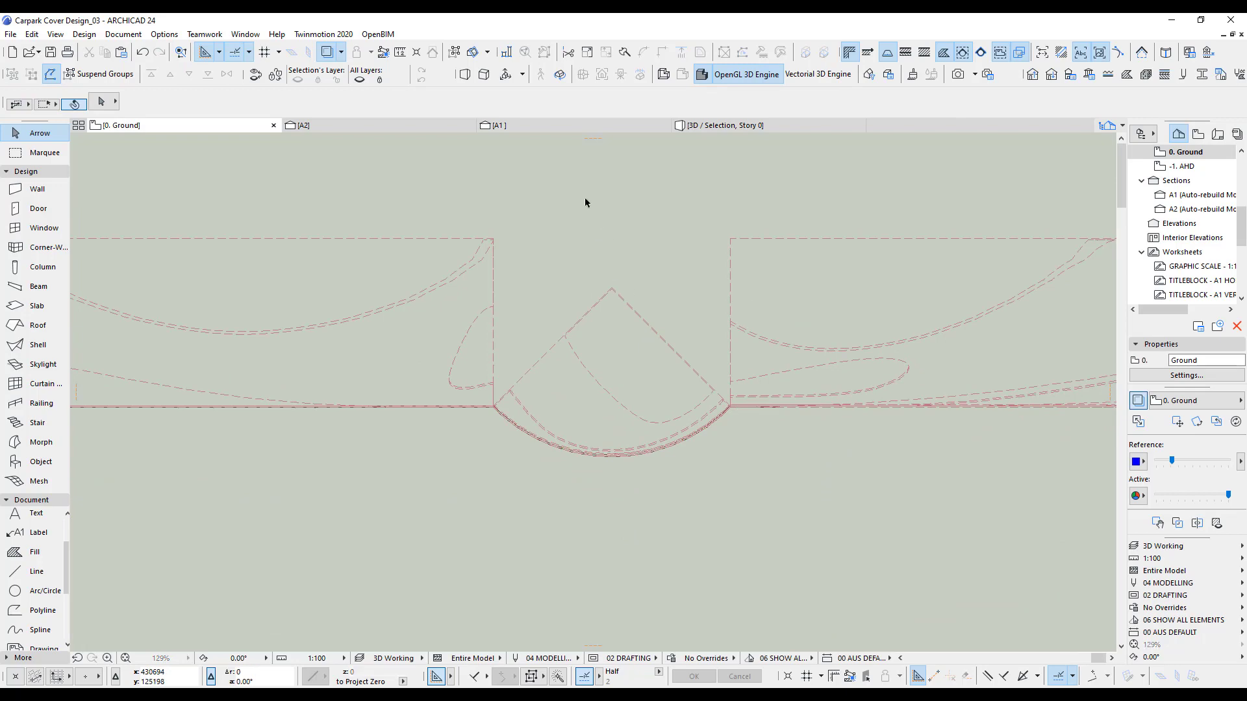
pyautogui.moveTo(585, 199); pyautogui.dragTo(656, 493)
pyautogui.scroll(10, 502, 404)
pyautogui.hotkey('ctrl', 'e')
pyautogui.click(337, 459)
pyautogui.click(587, 459)
pyautogui.click(523, 273)
pyautogui.scroll(-10, 636, 497)
# Step: Show the straight and rotated corner shells in 3D and inspect how the cut-out edges meet at their junction
pyautogui.moveTo(593, 268); pyautogui.dragTo(715, 537)
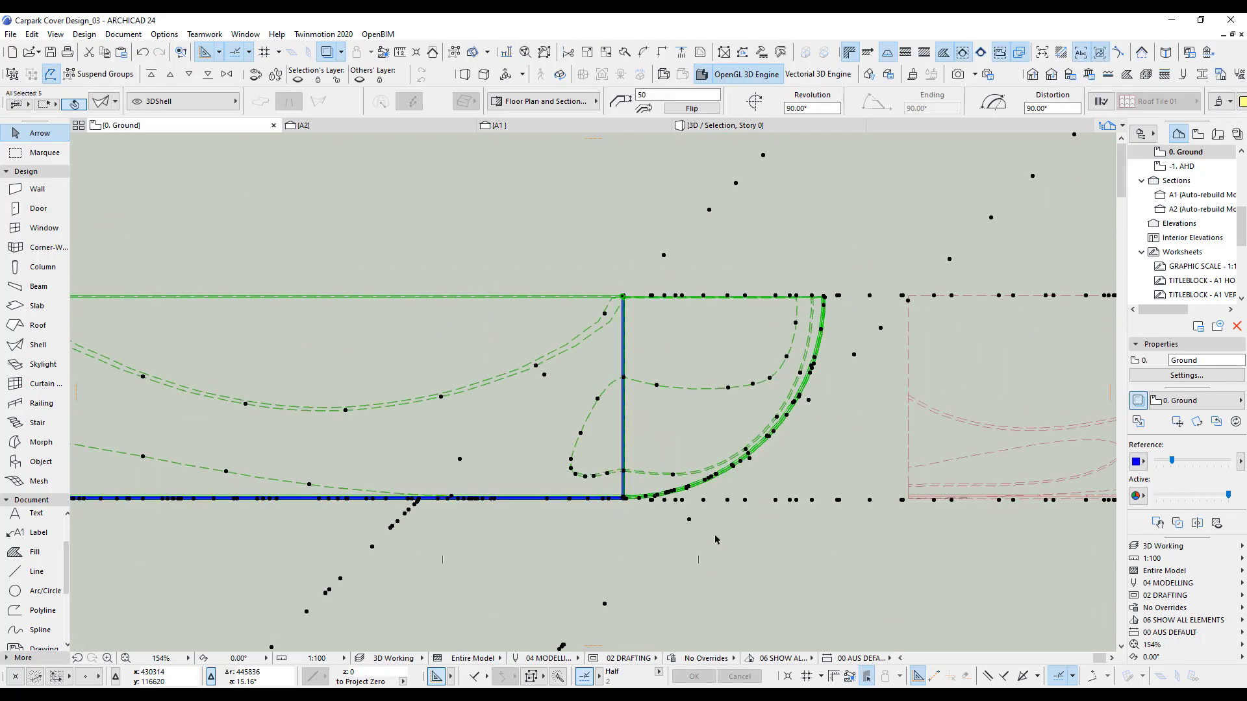
pyautogui.press('F5')
pyautogui.scroll(4, 423, 426)
pyautogui.keyDown('shift'); pyautogui.moveTo(423, 426); pyautogui.dragTo(502, 320, button='middle'); pyautogui.keyUp('shift')
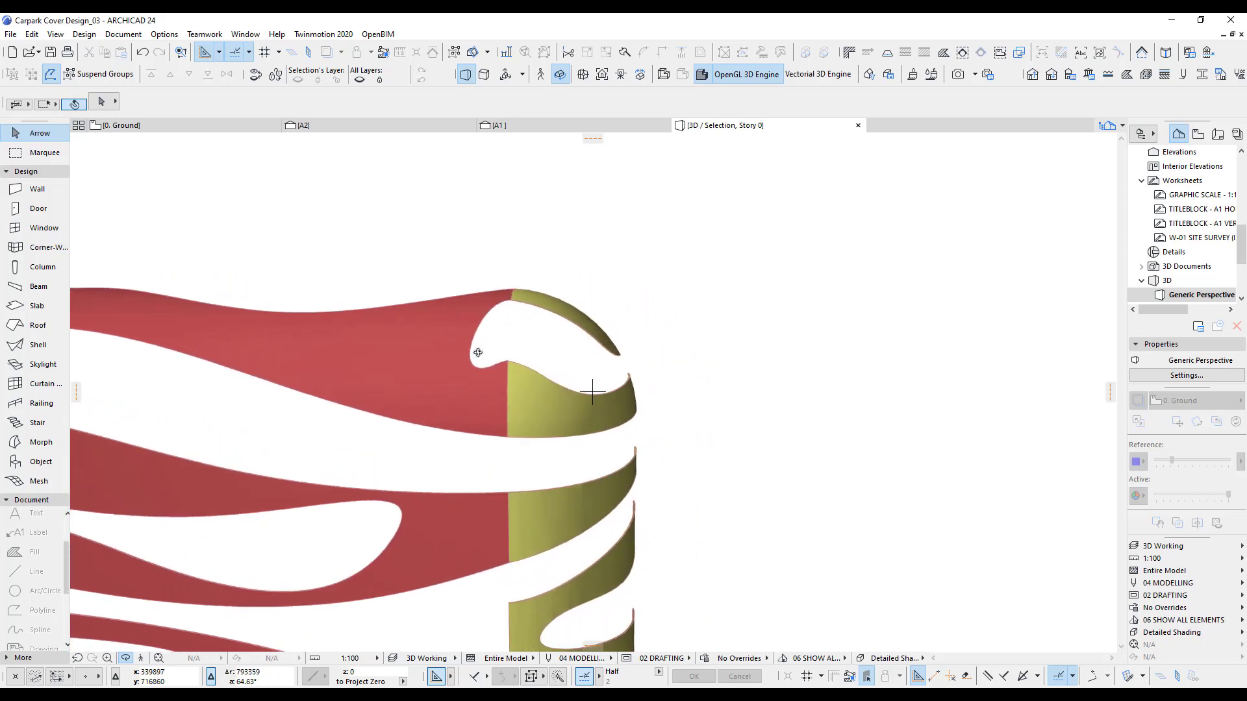
pyautogui.keyDown('shift'); pyautogui.moveTo(461, 395); pyautogui.dragTo(483, 432, button='middle'); pyautogui.keyUp('shift')
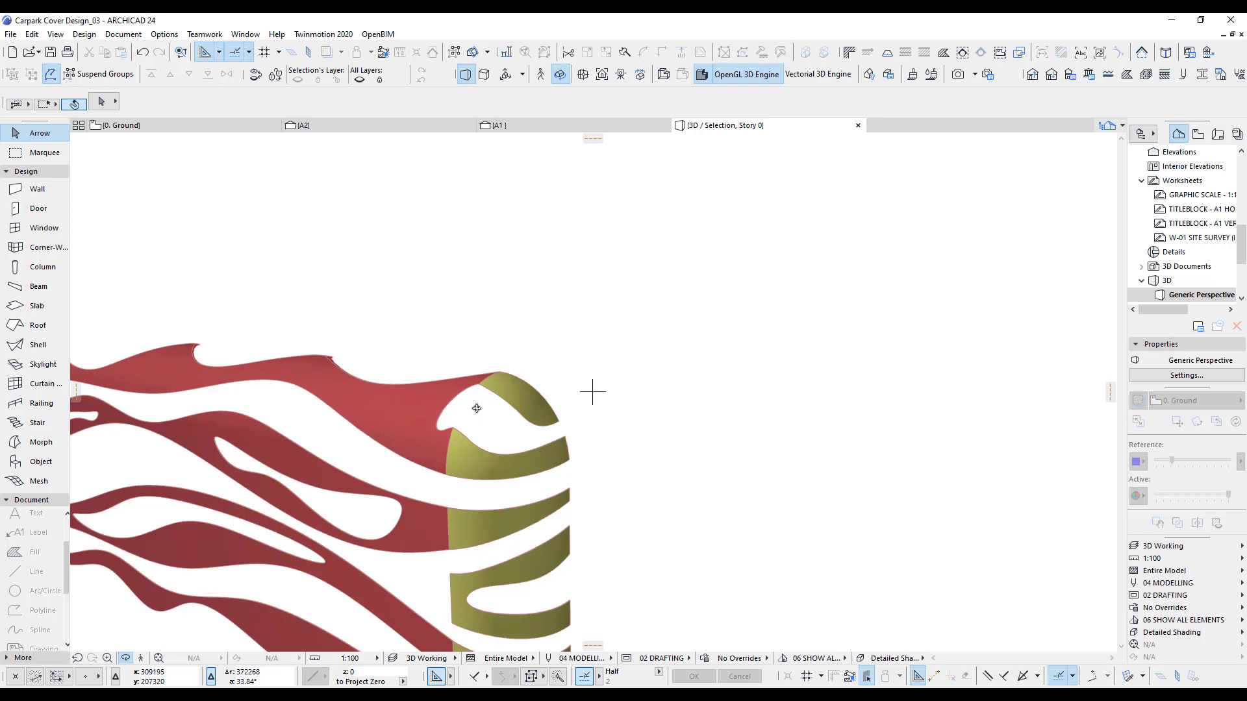
pyautogui.keyDown('shift'); pyautogui.moveTo(477, 408); pyautogui.dragTo(579, 424, button='middle'); pyautogui.keyUp('shift')
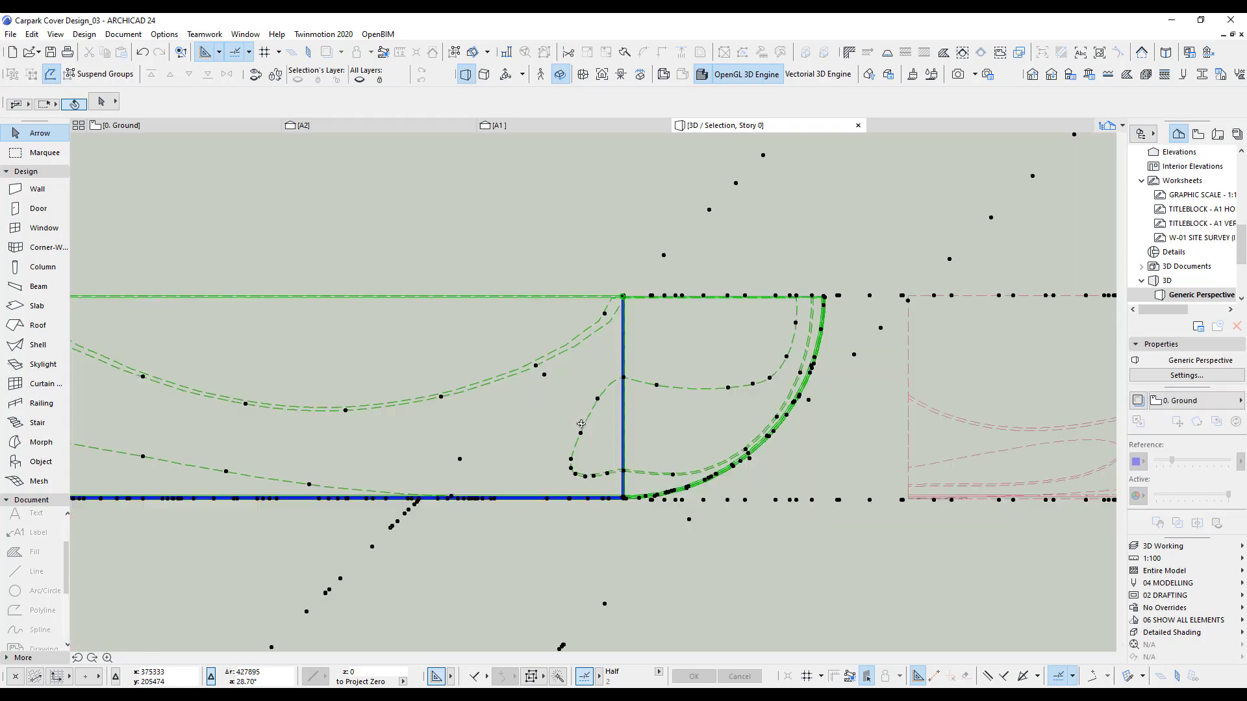
# Step: Undo the rotation of the curved corner shells on the ground plan
pyautogui.click(574, 126)
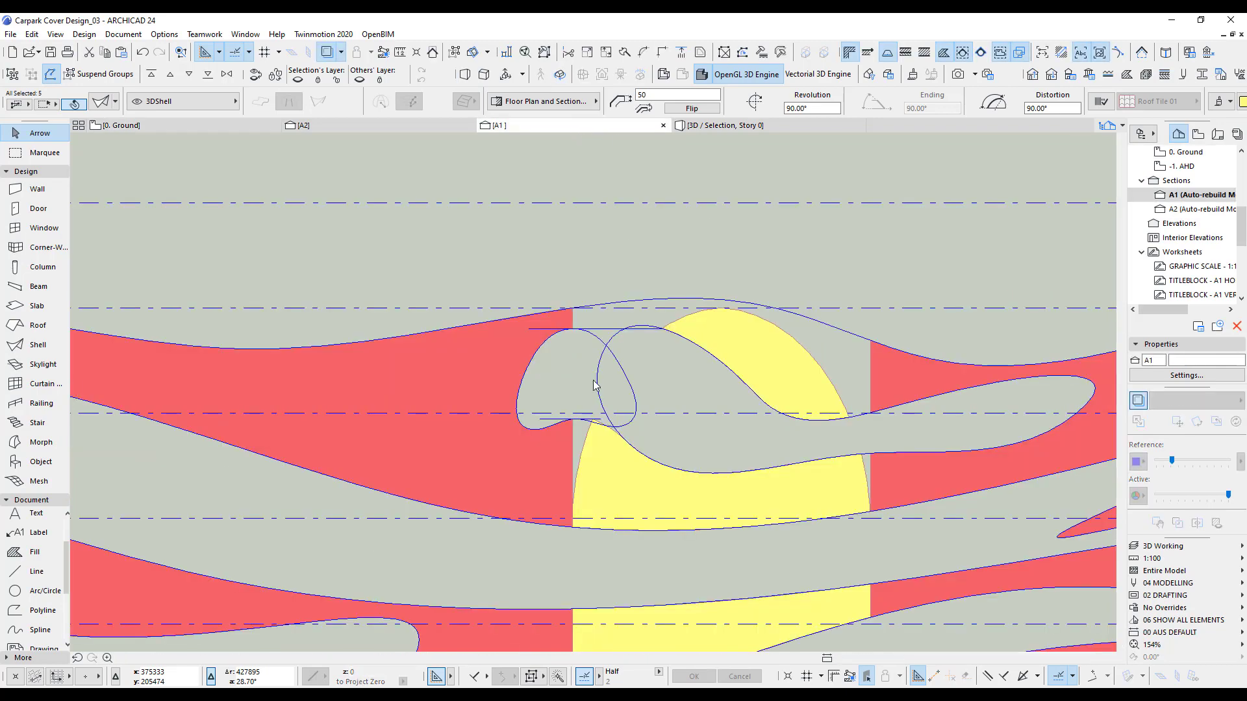
pyautogui.press('Escape')
pyautogui.scroll(-4, 666, 440)
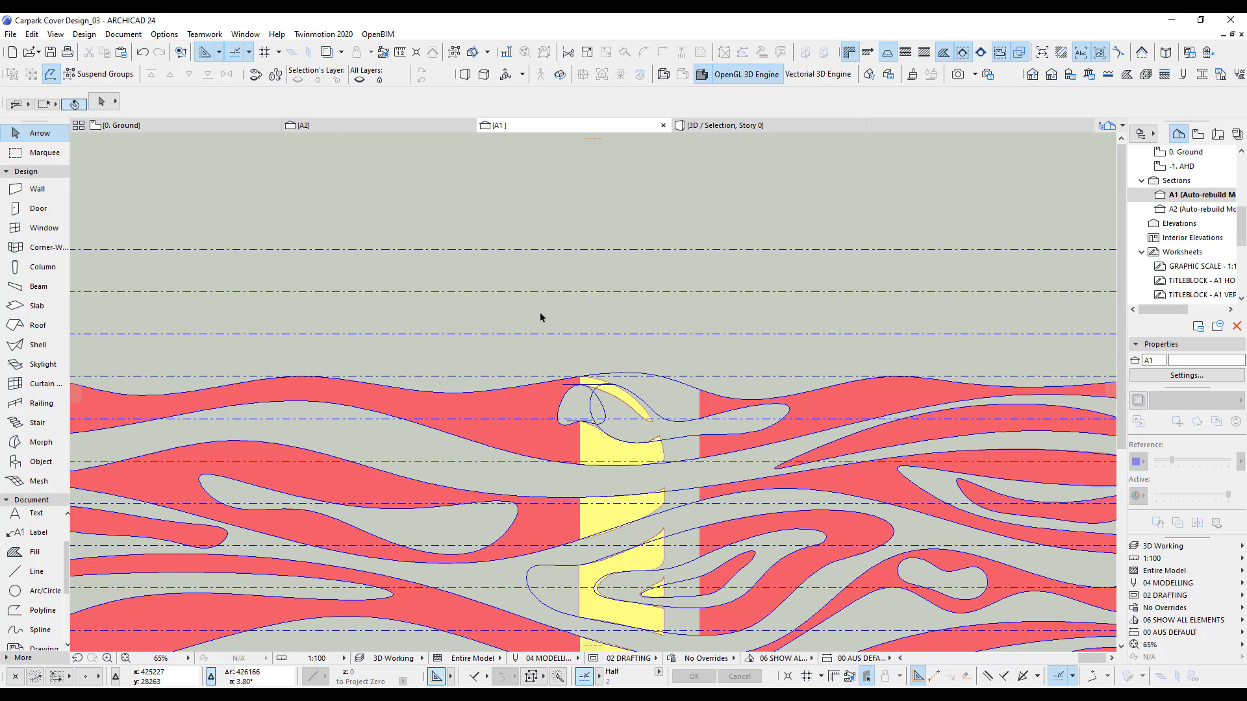
pyautogui.hotkey('ctrl', 'z')
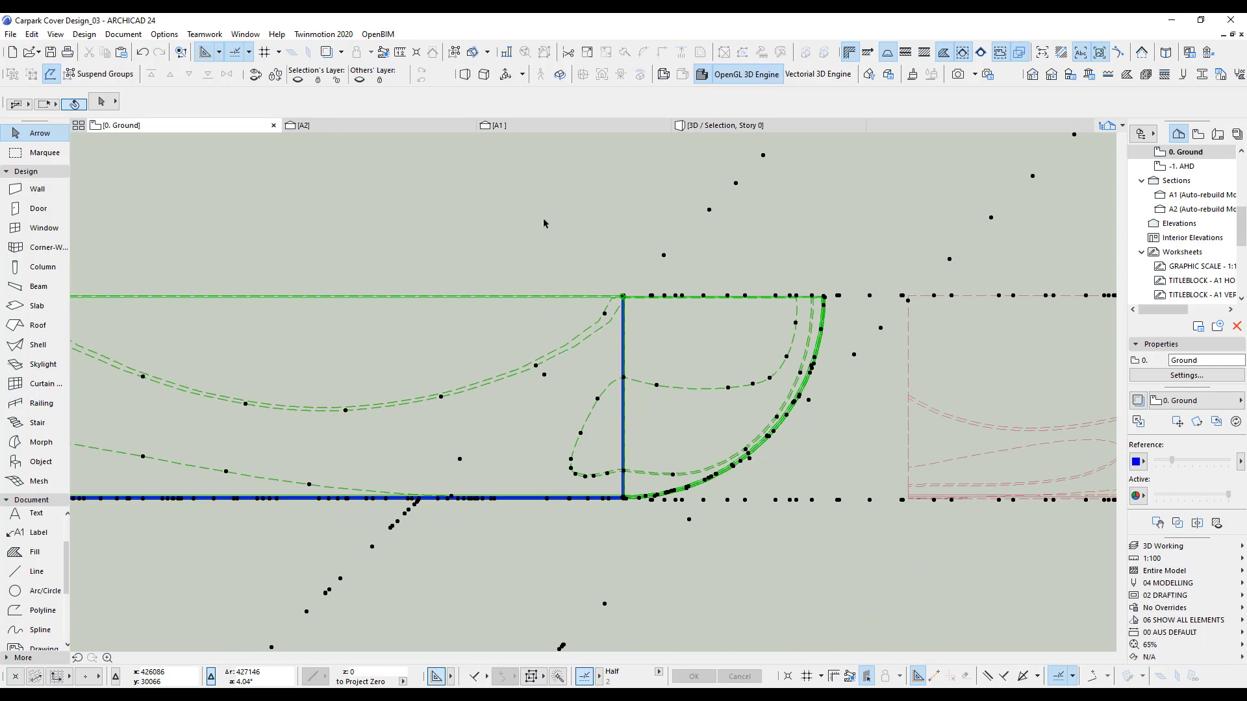
pyautogui.hotkey('ctrl', 'shift', 'z')
pyautogui.click(556, 238)
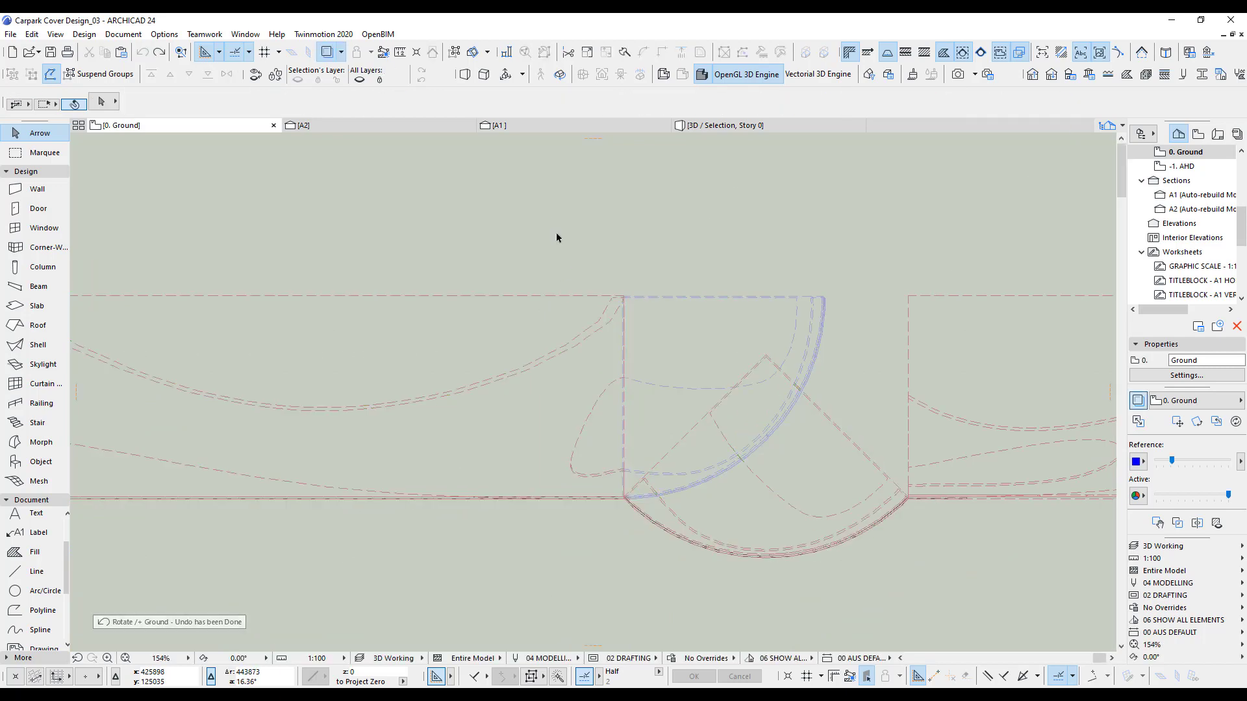
# Step: Check the uncut shell outlines above the facade in section A1 and hide the 3DShell Ghost layer
pyautogui.click(559, 123)
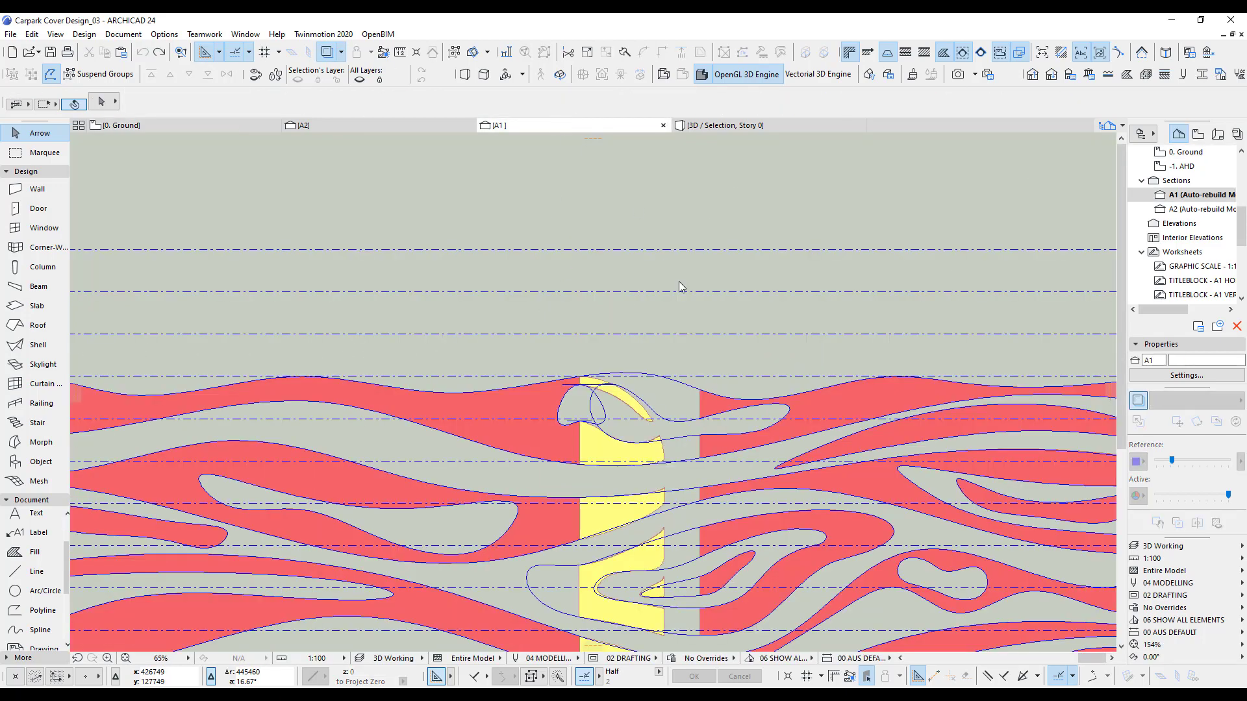
pyautogui.scroll(-10, 747, 438)
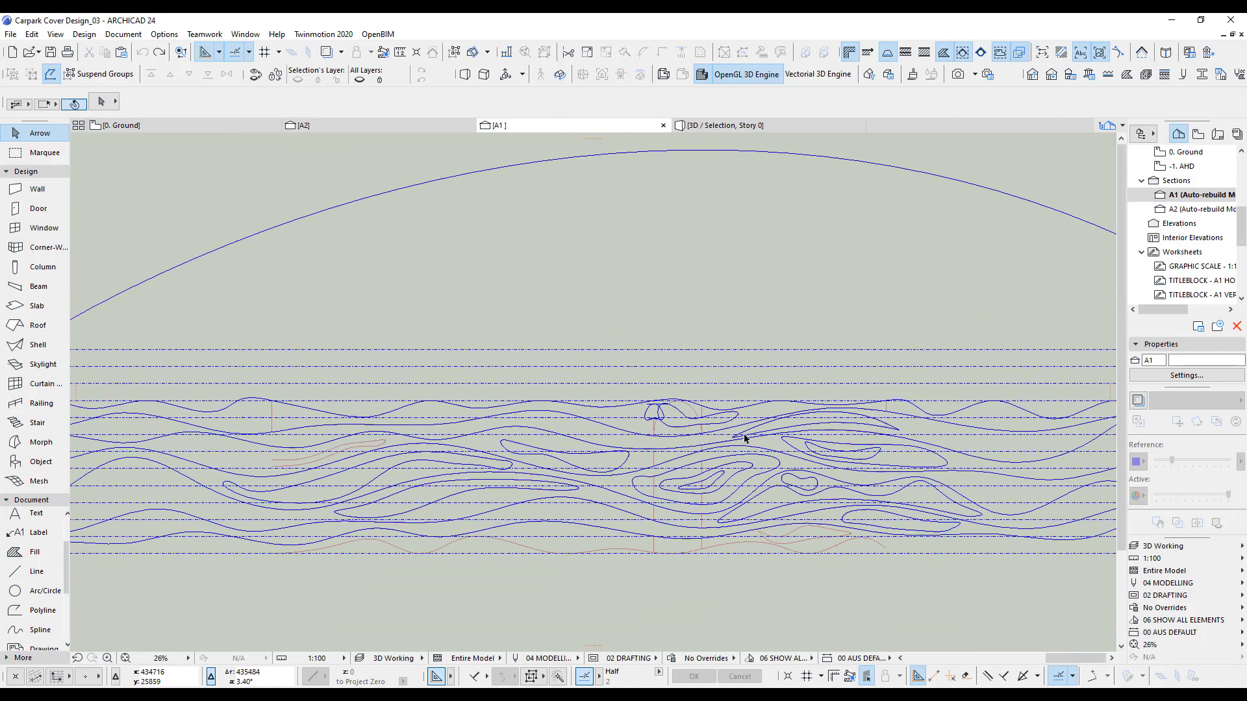
pyautogui.scroll(2, 291, 564)
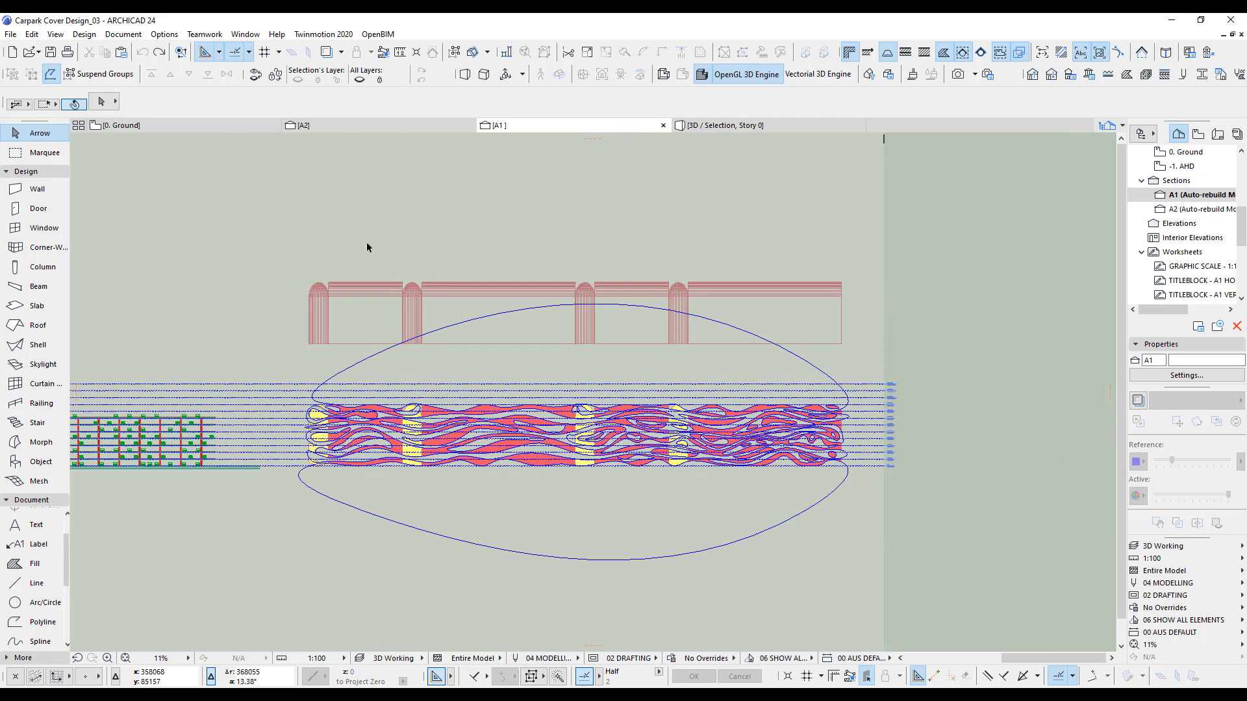
pyautogui.moveTo(278, 242)
pyautogui.mouseDown()
pyautogui.moveTo(316, 286)
pyautogui.moveTo(860, 294)
pyautogui.mouseUp()
pyautogui.click(733, 233)
pyautogui.moveTo(503, 215); pyautogui.dragTo(514, 216, button='middle')
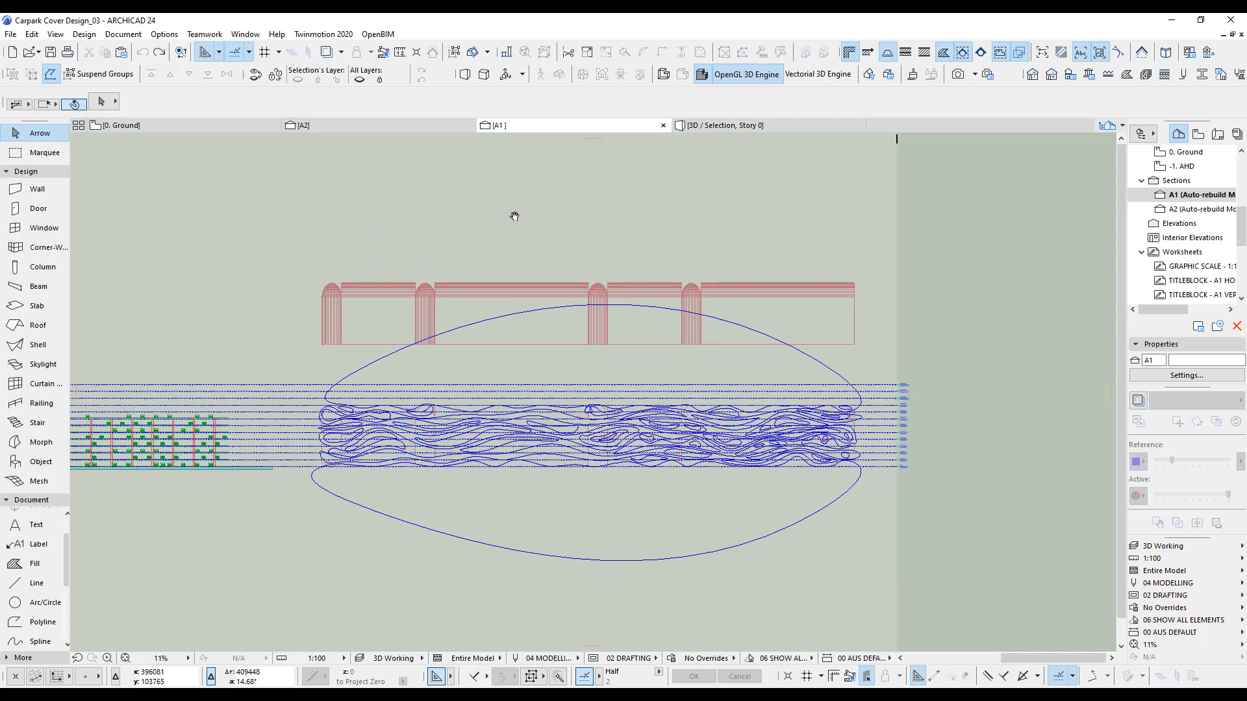
pyautogui.press('F2')
pyautogui.hotkey('ctrl', 'l')
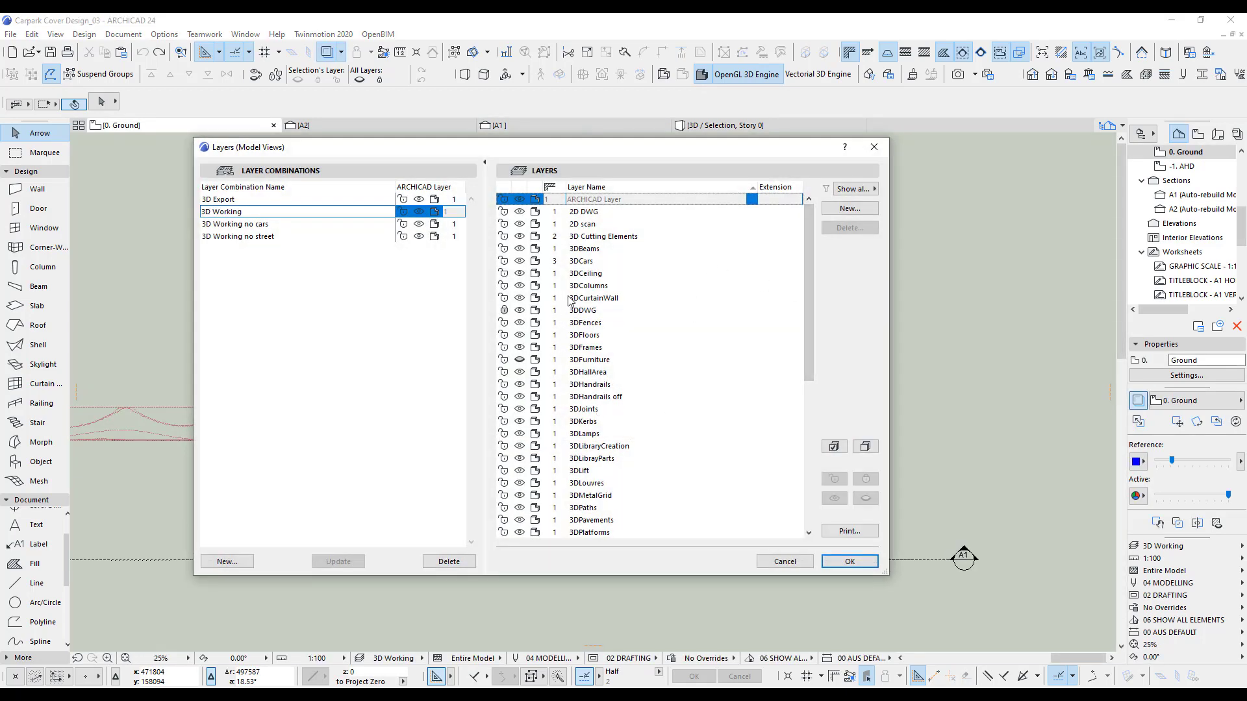
pyautogui.scroll(-5, 608, 389)
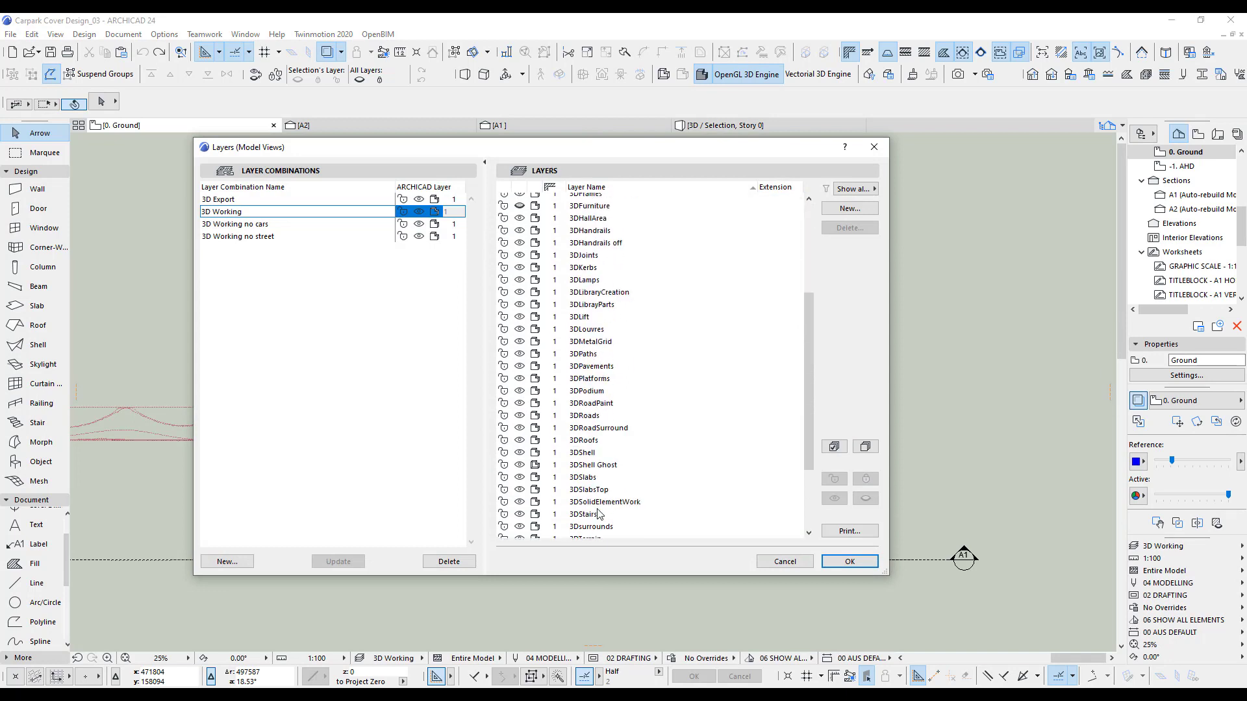
pyautogui.click(521, 449)
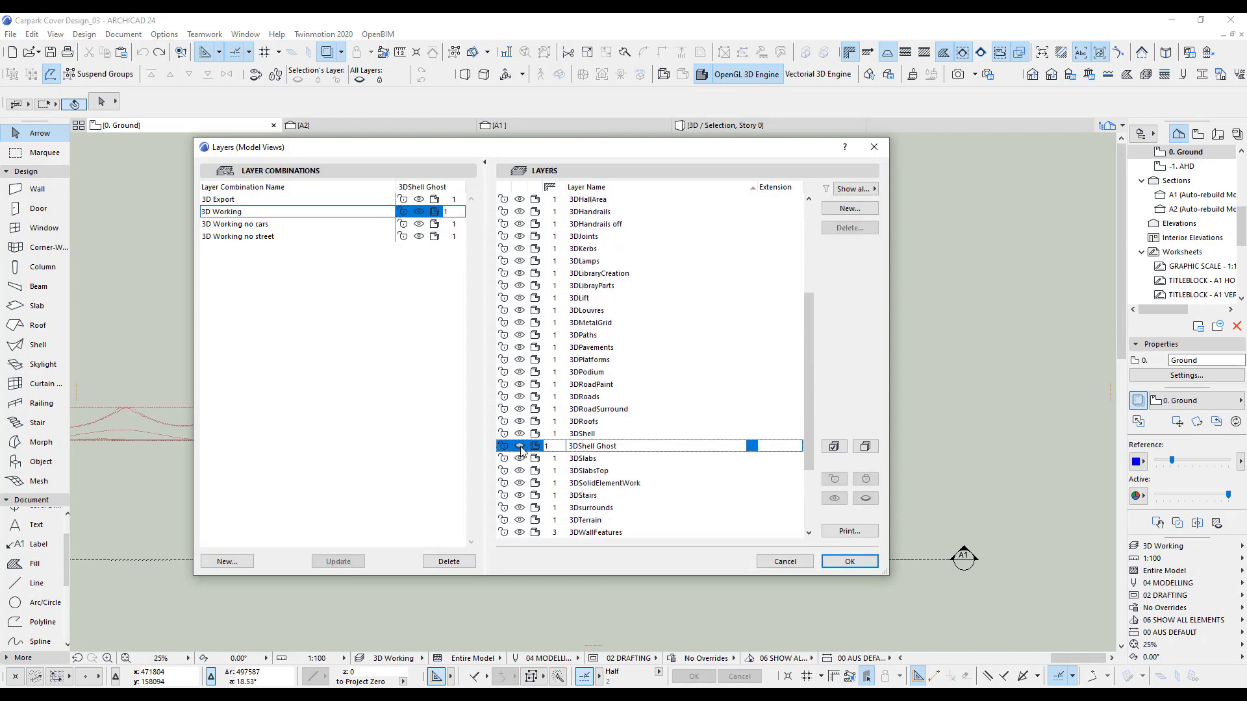
pyautogui.click(862, 563)
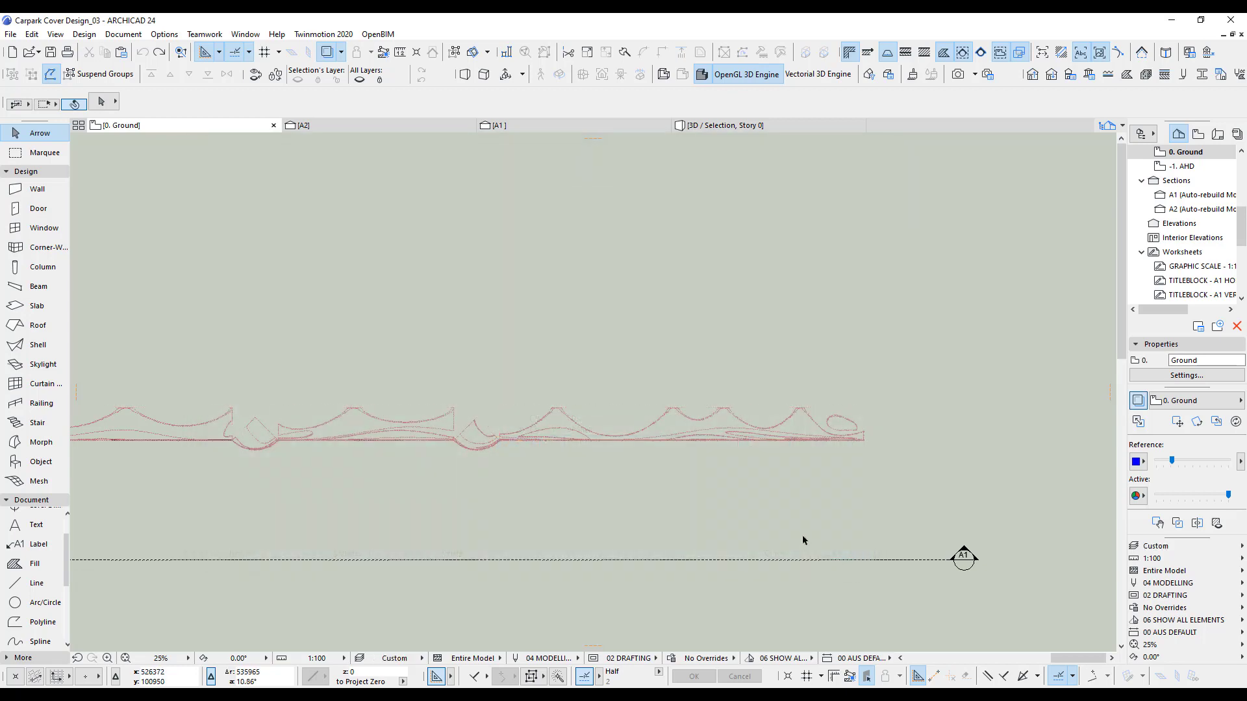
# Step: Group all straight shells of the easternmost facade run on the ground plan and check them in 3D
pyautogui.scroll(-3, 625, 473)
pyautogui.click(795, 397)
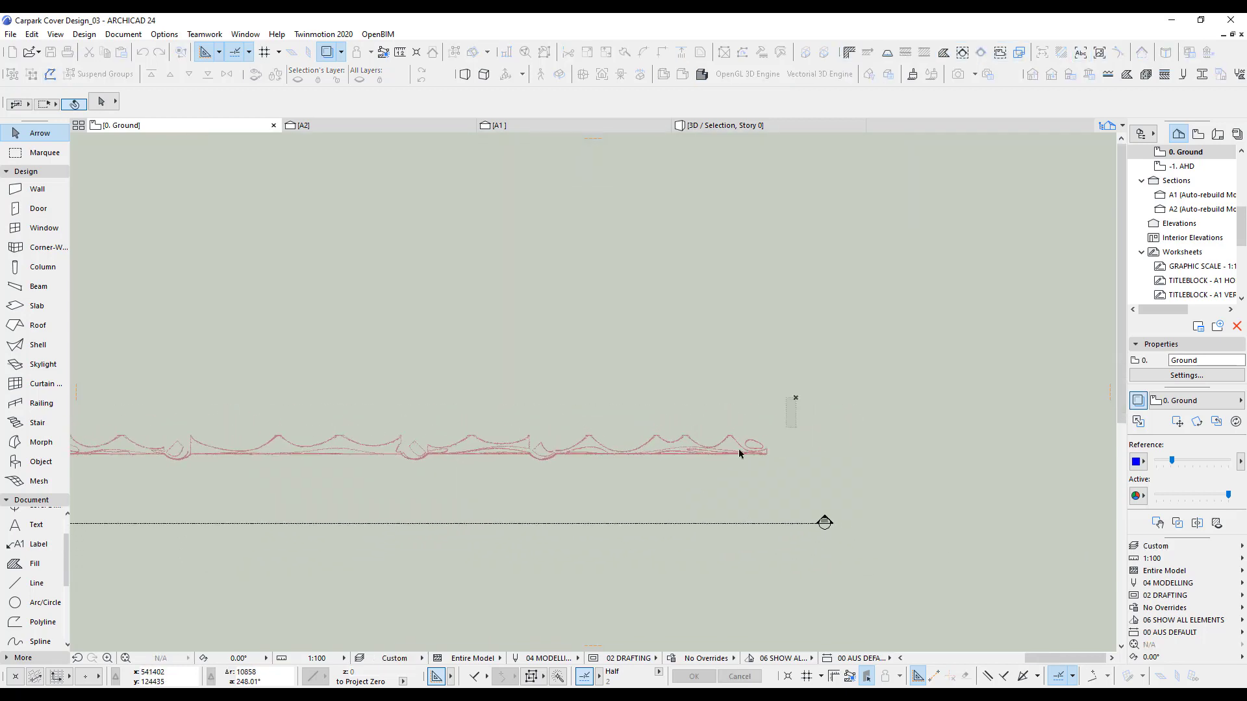
pyautogui.scroll(5, 621, 470)
pyautogui.click(472, 467)
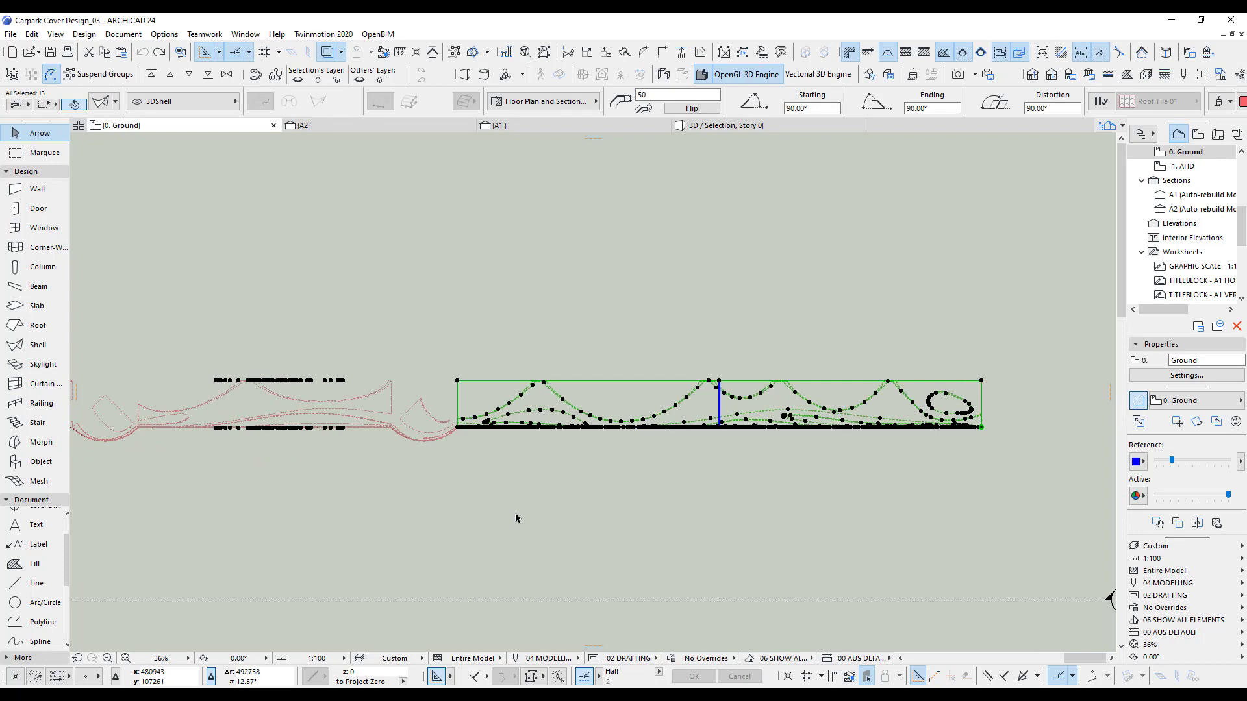
pyautogui.moveTo(499, 484); pyautogui.dragTo(583, 487, button='middle')
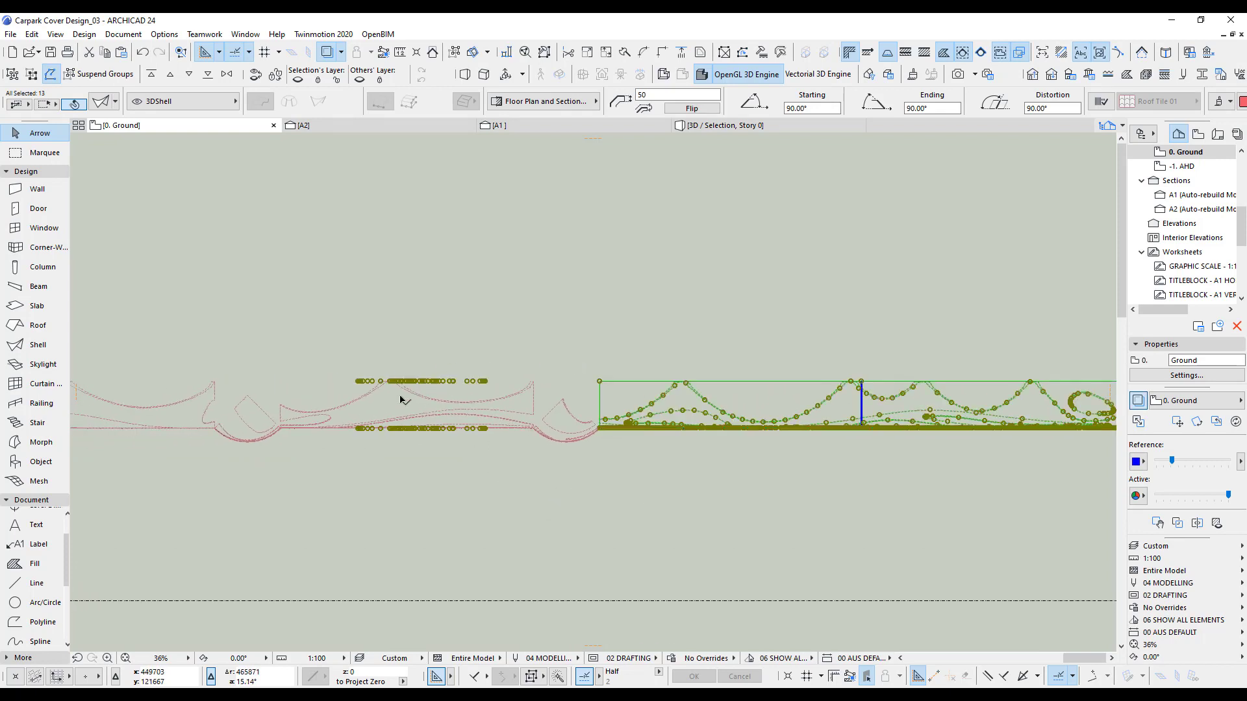
pyautogui.press('F5')
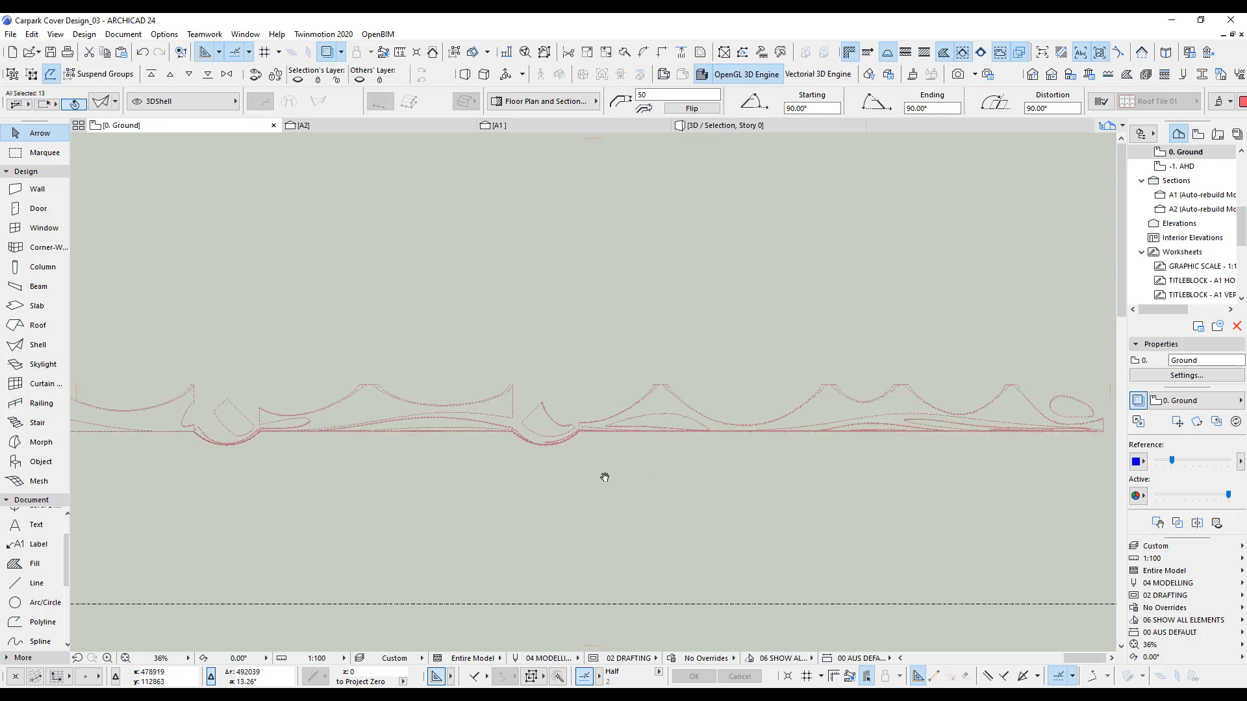
pyautogui.scroll(2, 663, 433)
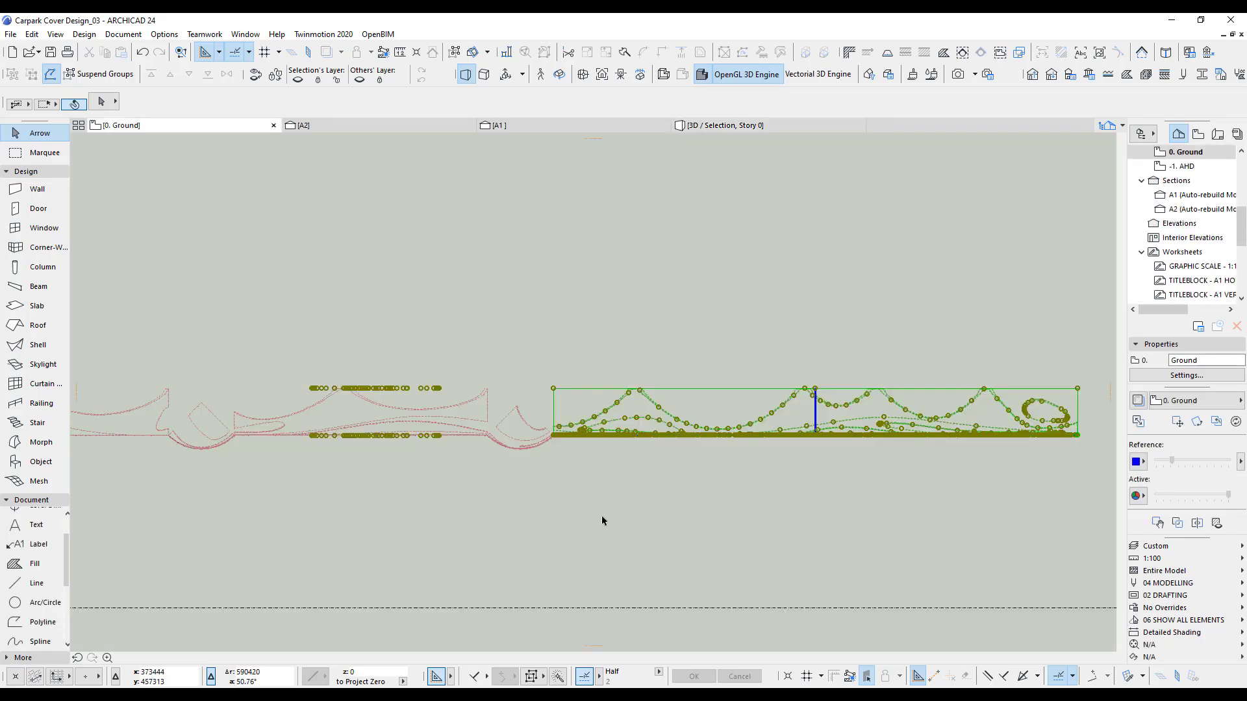
pyautogui.click(506, 398)
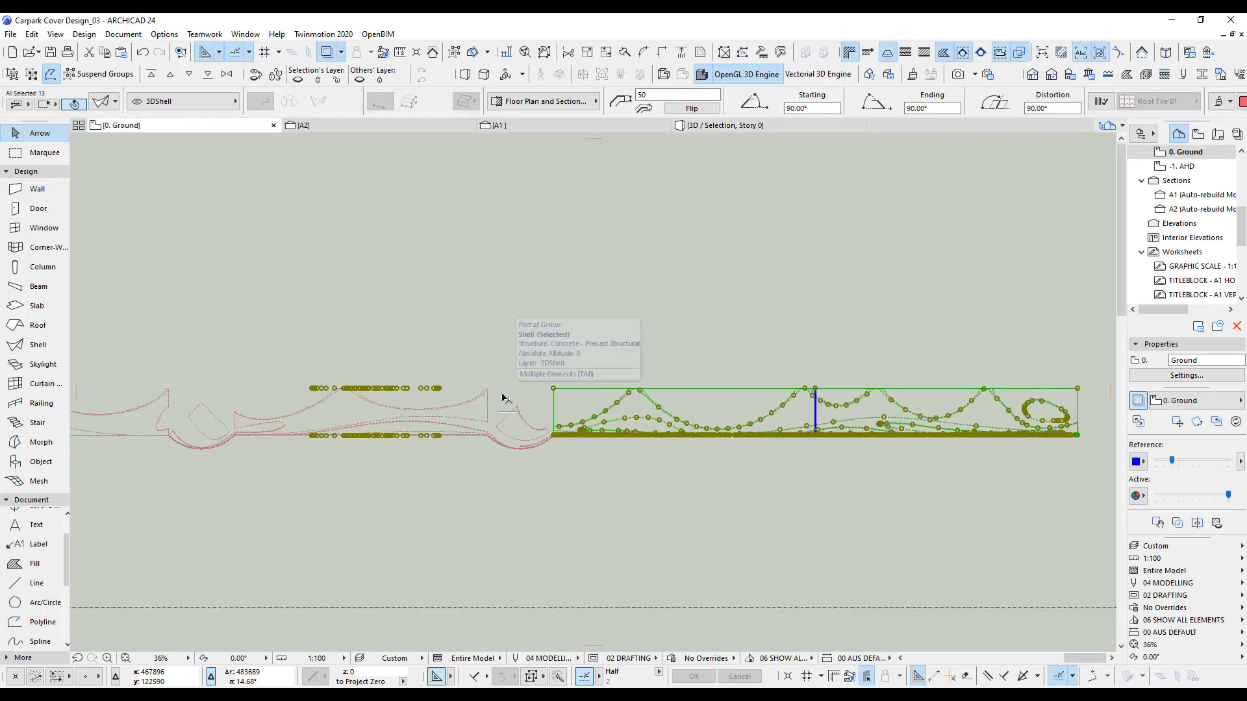
# Step: Group the curved corner shells adjoining the easternmost straight run
pyautogui.click(507, 357)
pyautogui.moveTo(505, 349); pyautogui.dragTo(540, 477)
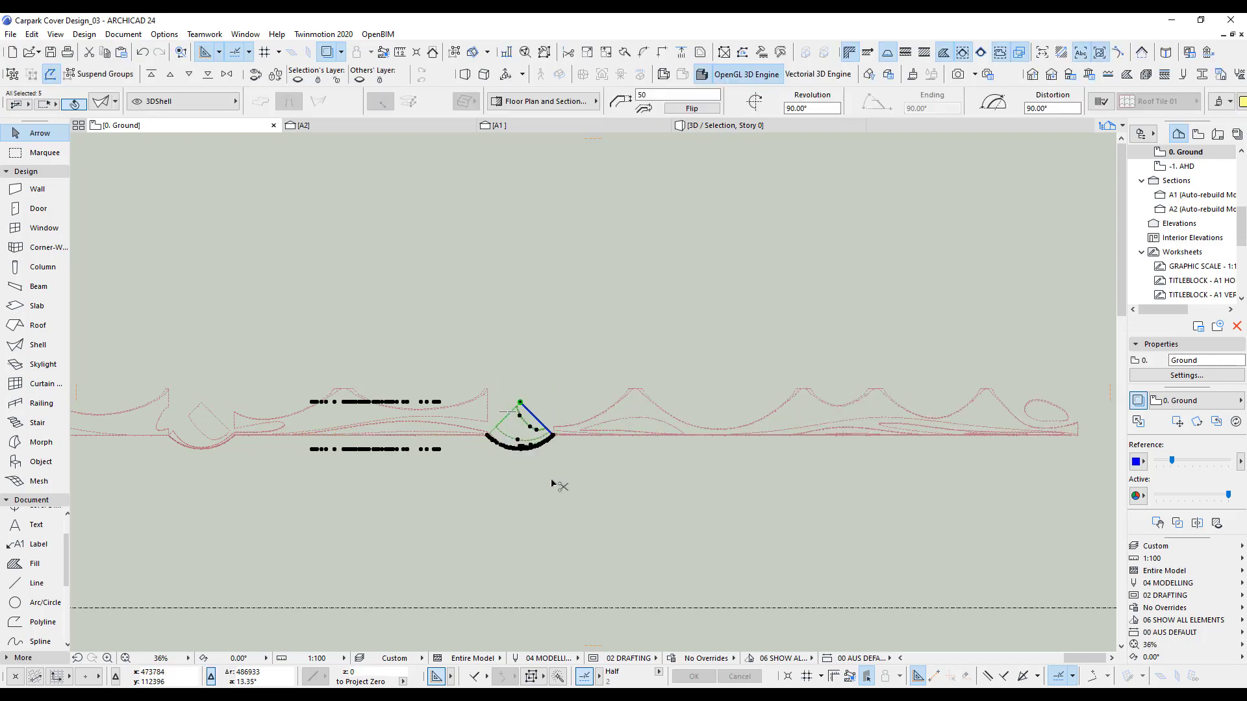
pyautogui.moveTo(493, 487); pyautogui.dragTo(693, 486, button='middle')
pyautogui.click(693, 485)
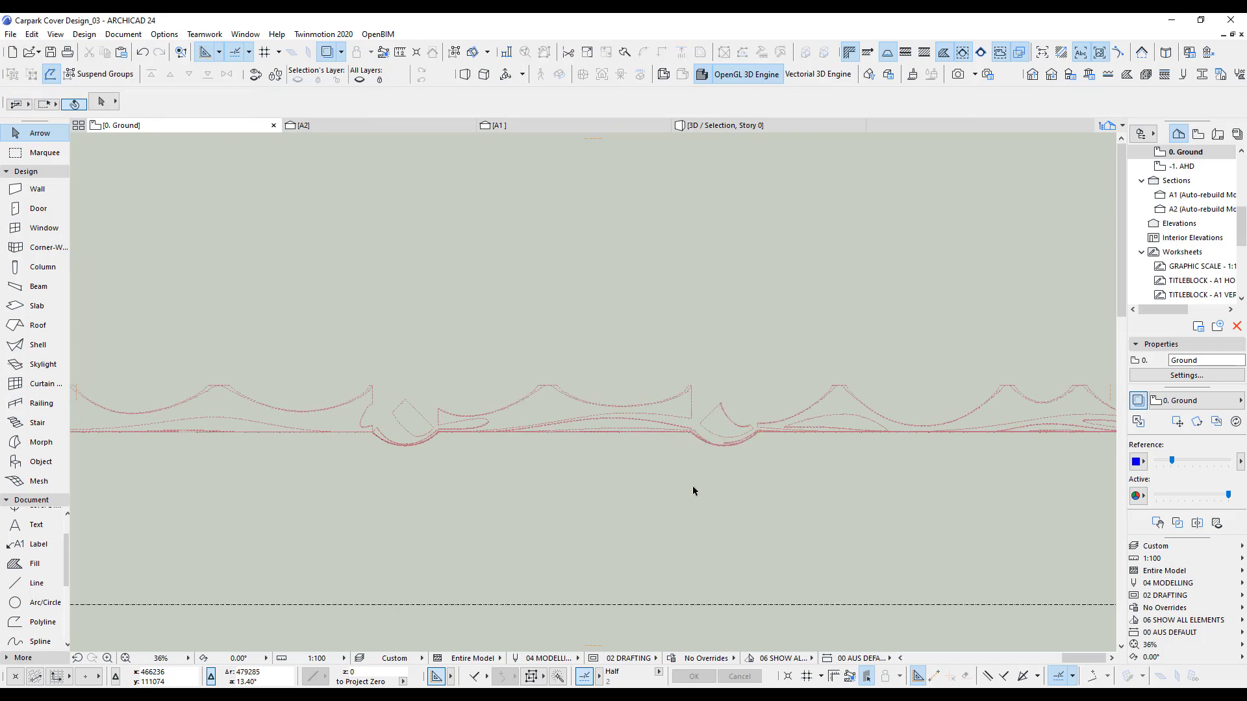
# Step: Group the shells of each remaining straight run and curved corner section on the ground plan, working westward
pyautogui.moveTo(384, 373); pyautogui.dragTo(431, 465)
pyautogui.moveTo(357, 357); pyautogui.dragTo(646, 382, button='middle')
pyautogui.moveTo(646, 382); pyautogui.dragTo(607, 442)
pyautogui.moveTo(83, 391); pyautogui.dragTo(820, 373, button='middle')
pyautogui.moveTo(820, 373); pyautogui.dragTo(842, 405)
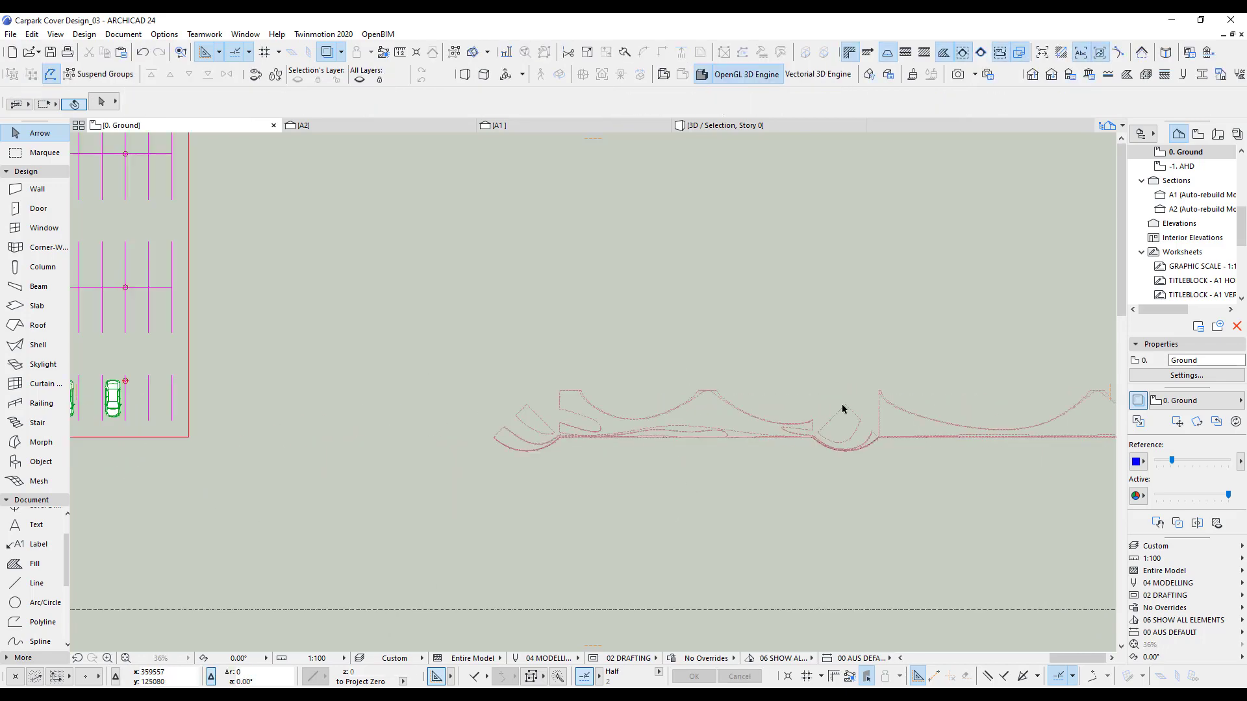
pyautogui.click(795, 437)
pyautogui.click(568, 495)
pyautogui.moveTo(423, 355); pyautogui.dragTo(552, 495)
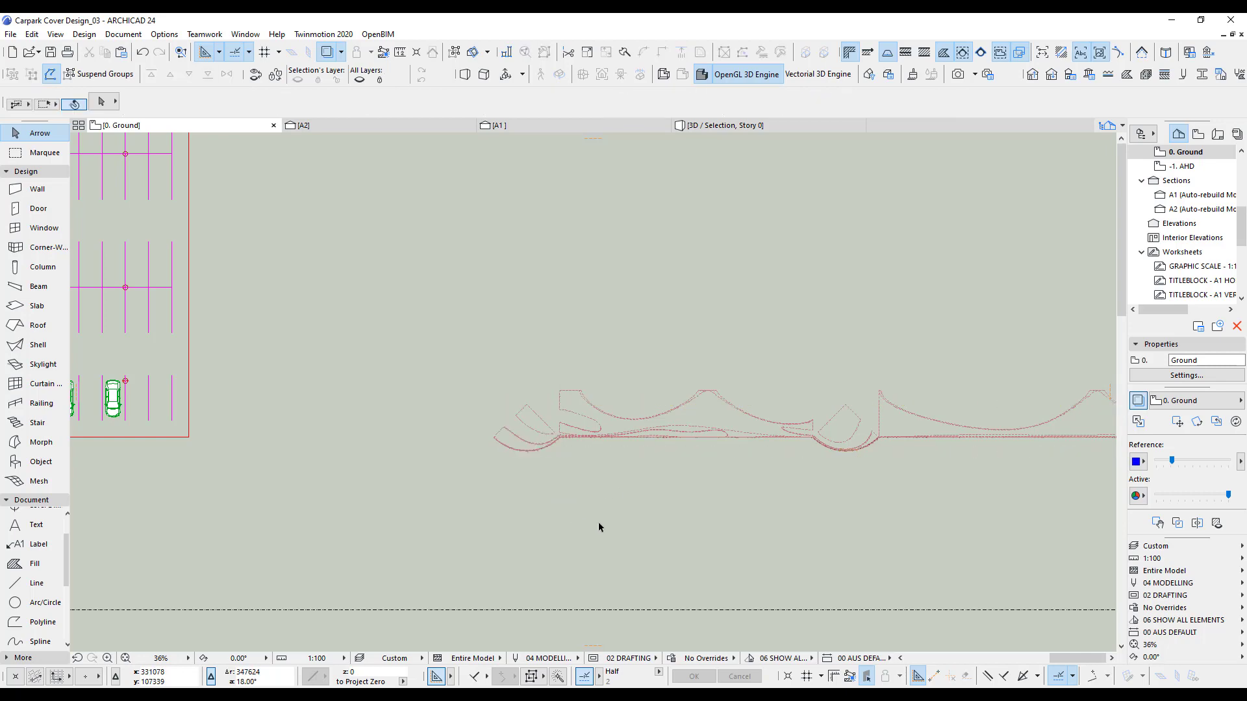
pyautogui.scroll(-3, 620, 516)
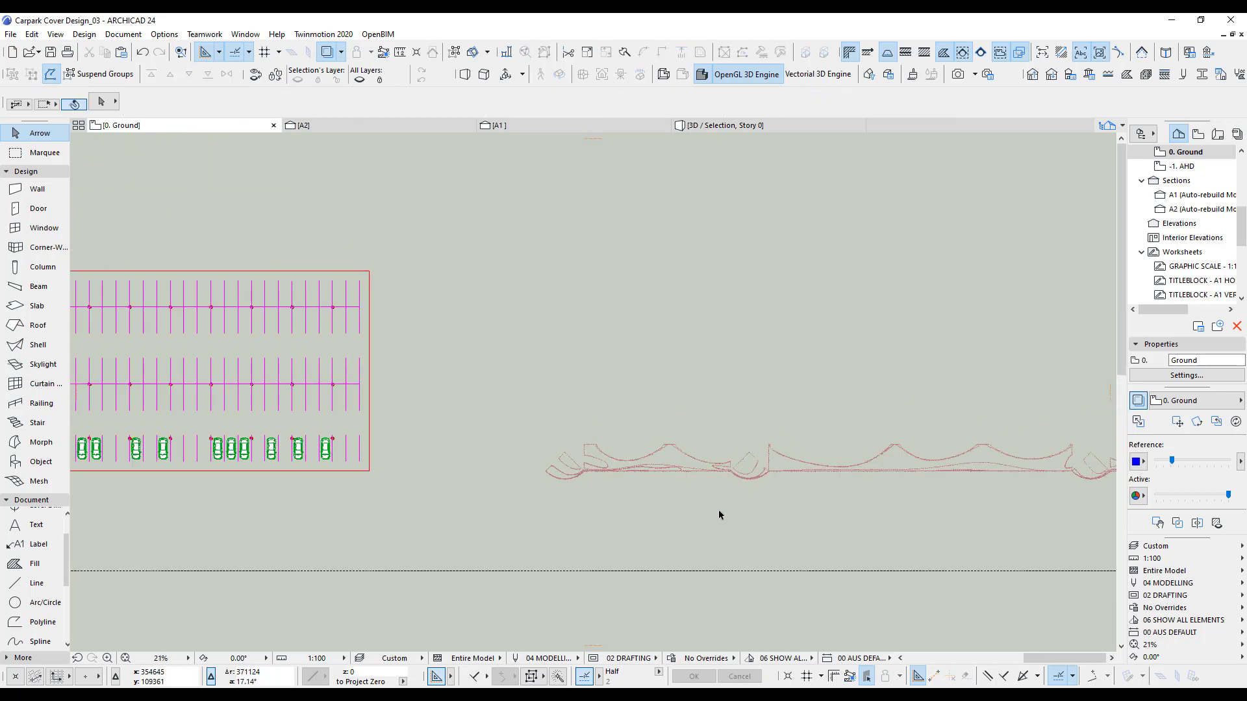
pyautogui.scroll(4, 589, 498)
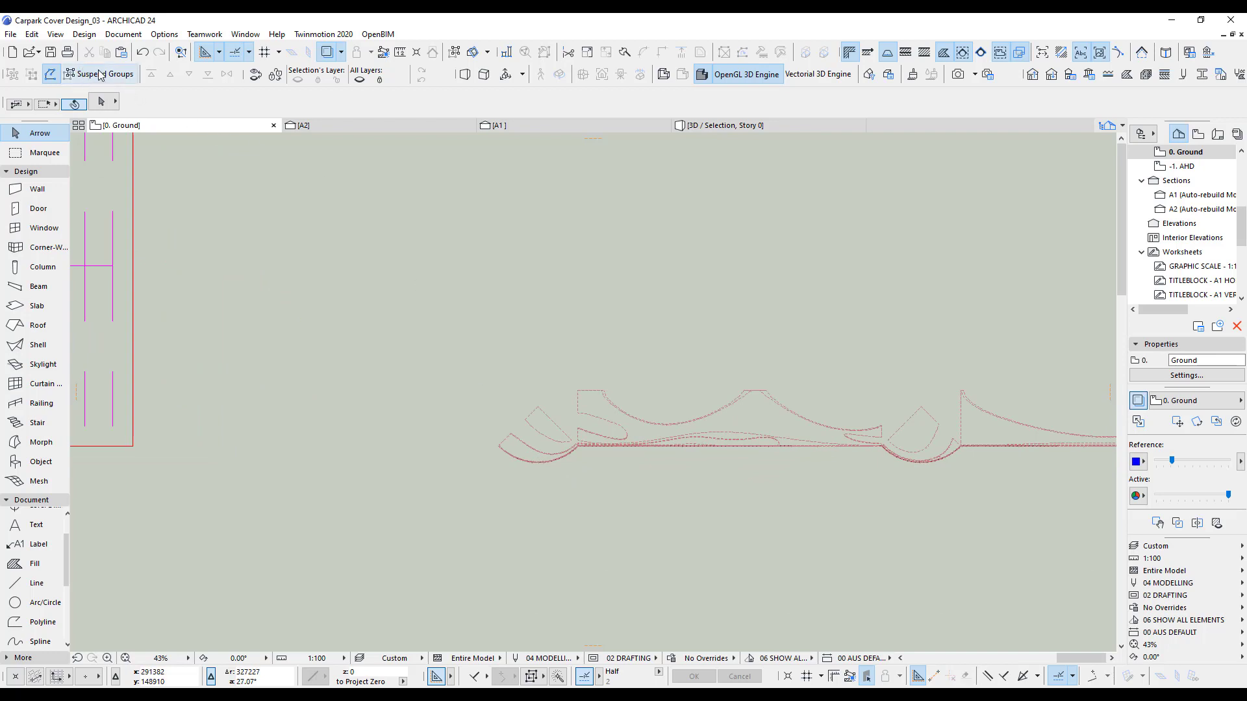
# Step: Rotate the westernmost curved corner group about its junction with the adjoining straight run so the corner meets that run tangentially
pyautogui.click(552, 464)
pyautogui.scroll(15, 558, 447)
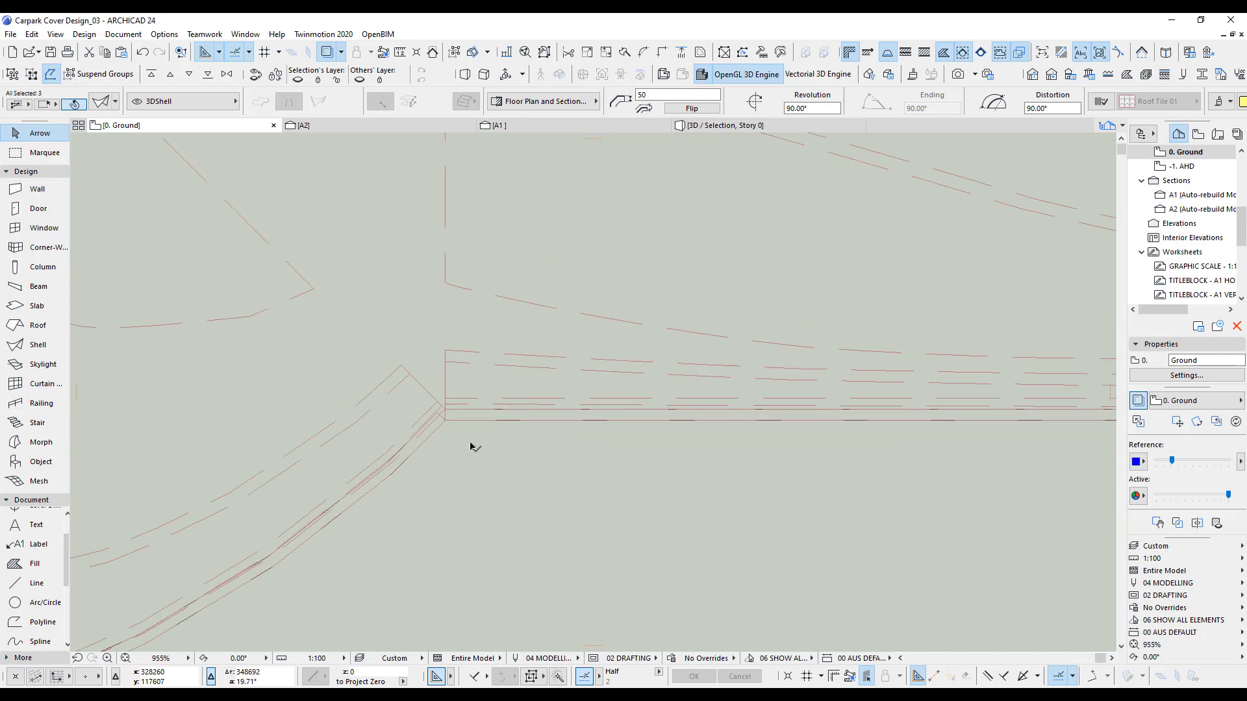
pyautogui.click(445, 420)
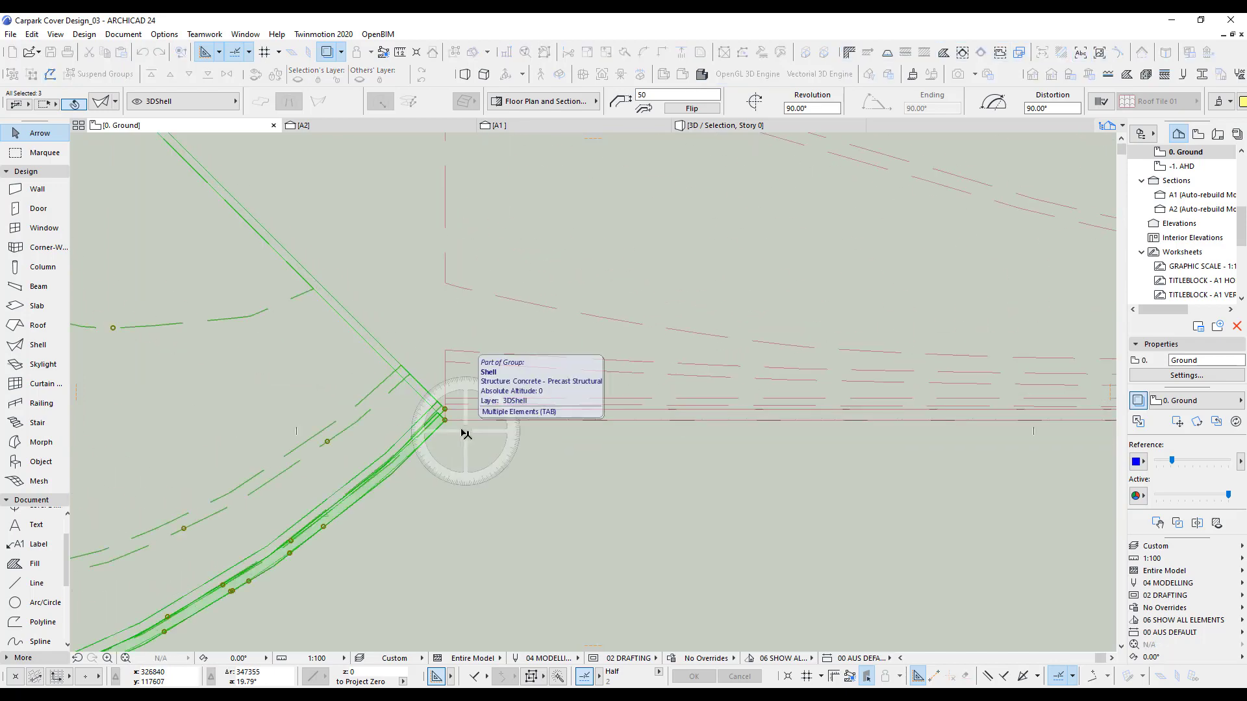
pyautogui.click(629, 429)
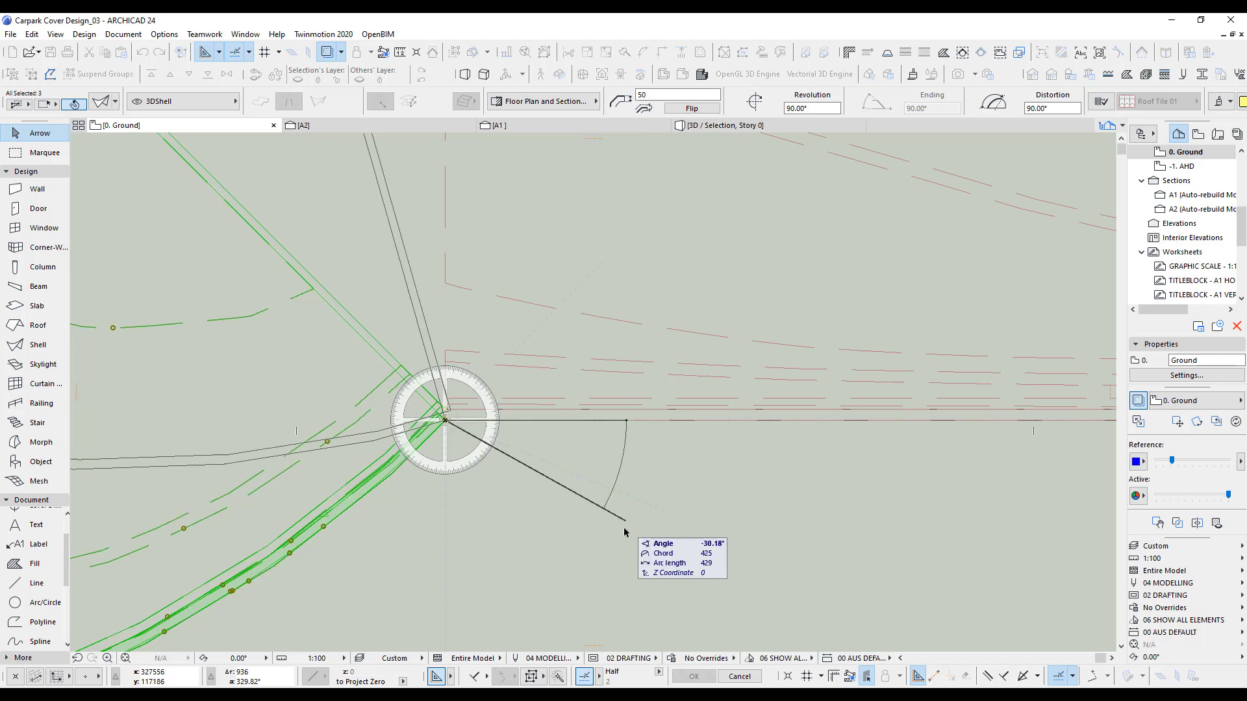
pyautogui.click(611, 585)
pyautogui.scroll(5, 434, 505)
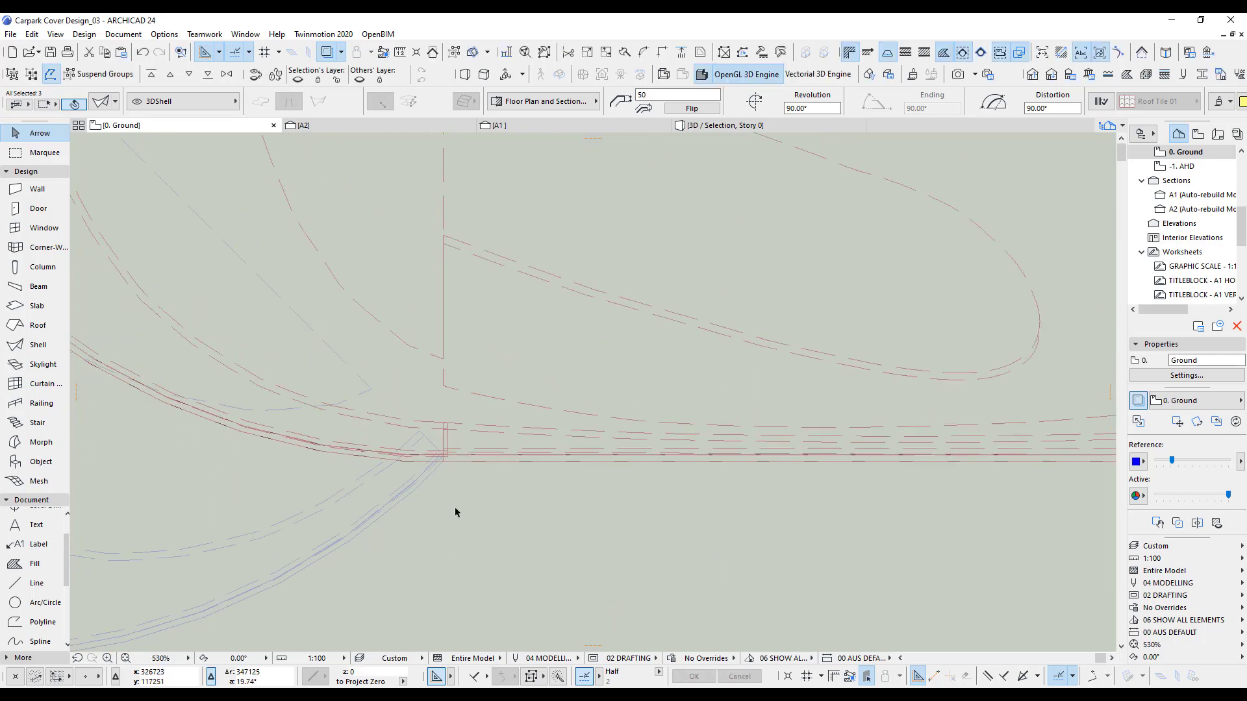
# Step: Select the whole assembled rectangular facade on the ground plan and show it in 3D
pyautogui.scroll(-5, 499, 526)
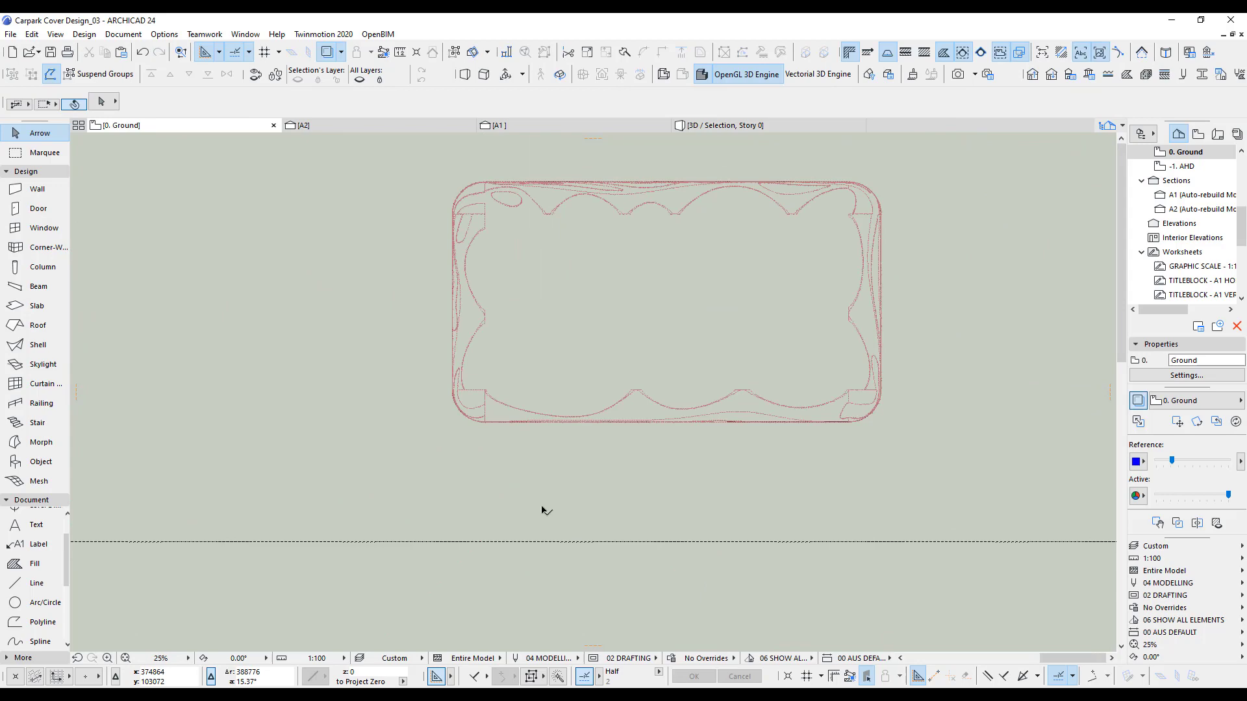
pyautogui.scroll(-5, 564, 489)
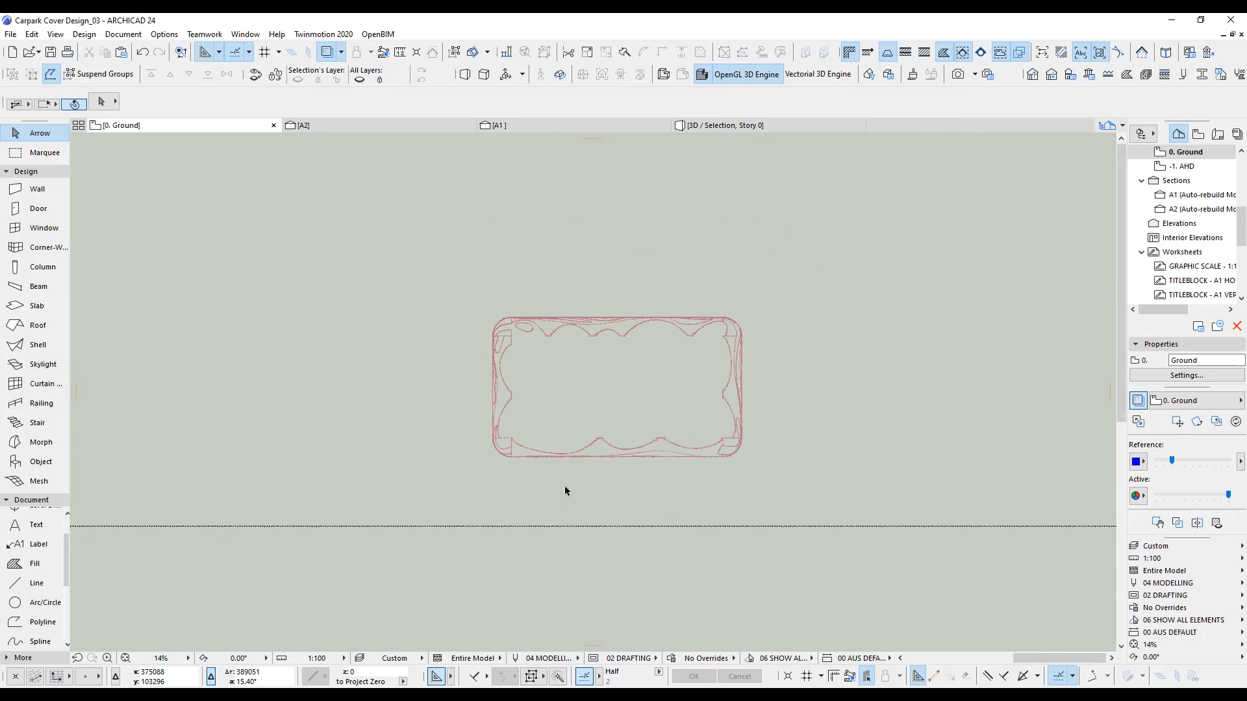
pyautogui.moveTo(614, 568); pyautogui.dragTo(791, 523, button='middle')
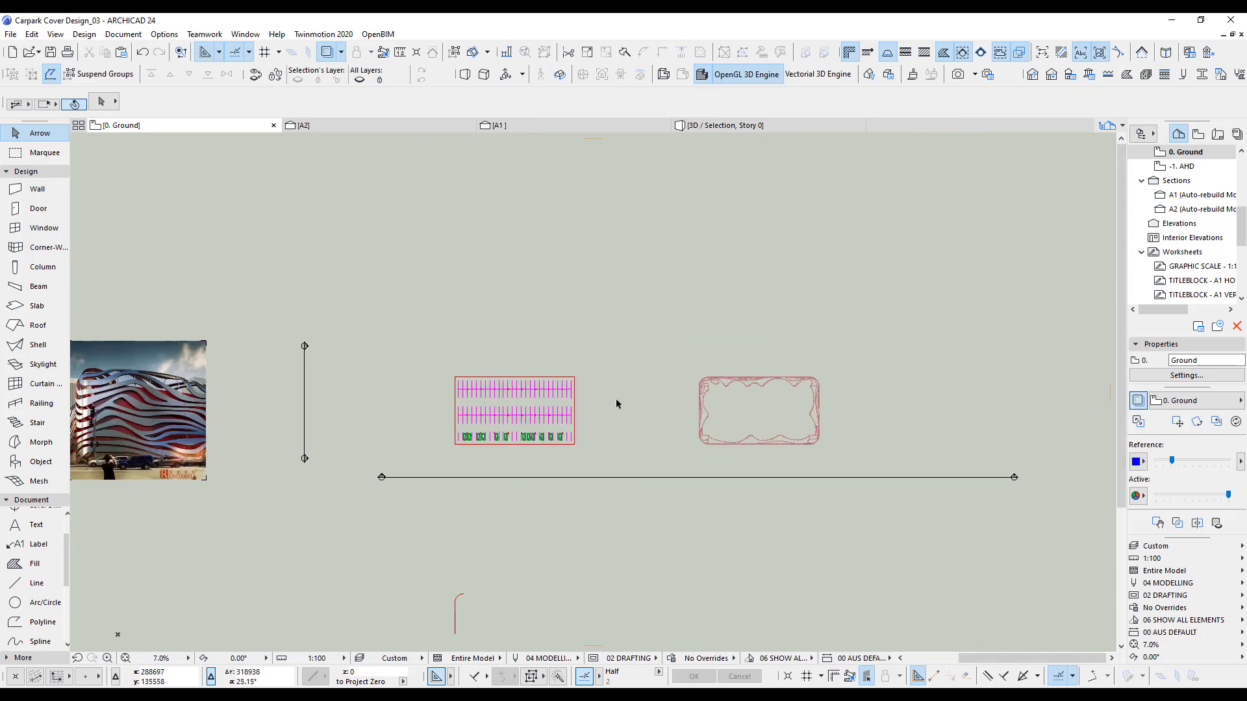
pyautogui.scroll(3, 835, 415)
pyautogui.moveTo(569, 332); pyautogui.dragTo(842, 483)
pyautogui.press('F5')
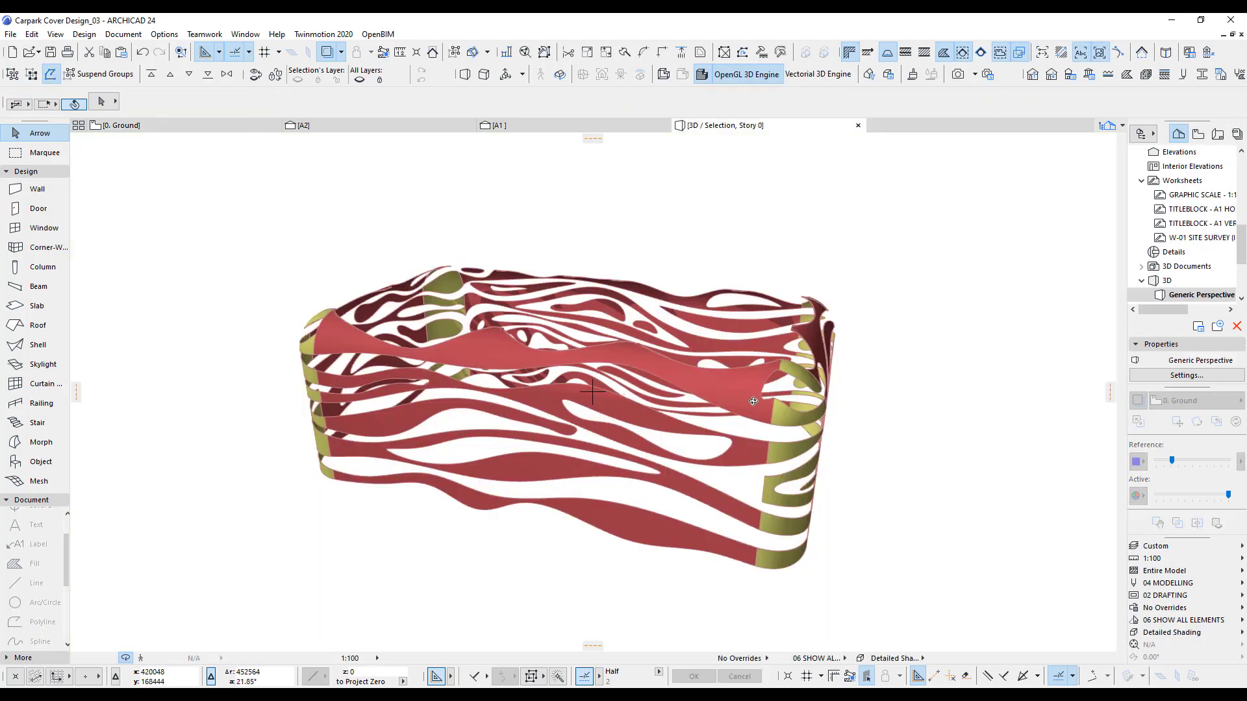
# Step: Examine the assembled facade's corners in 3D, checking how the curved shells meet the adjoining straight shells
pyautogui.scroll(3, 753, 401)
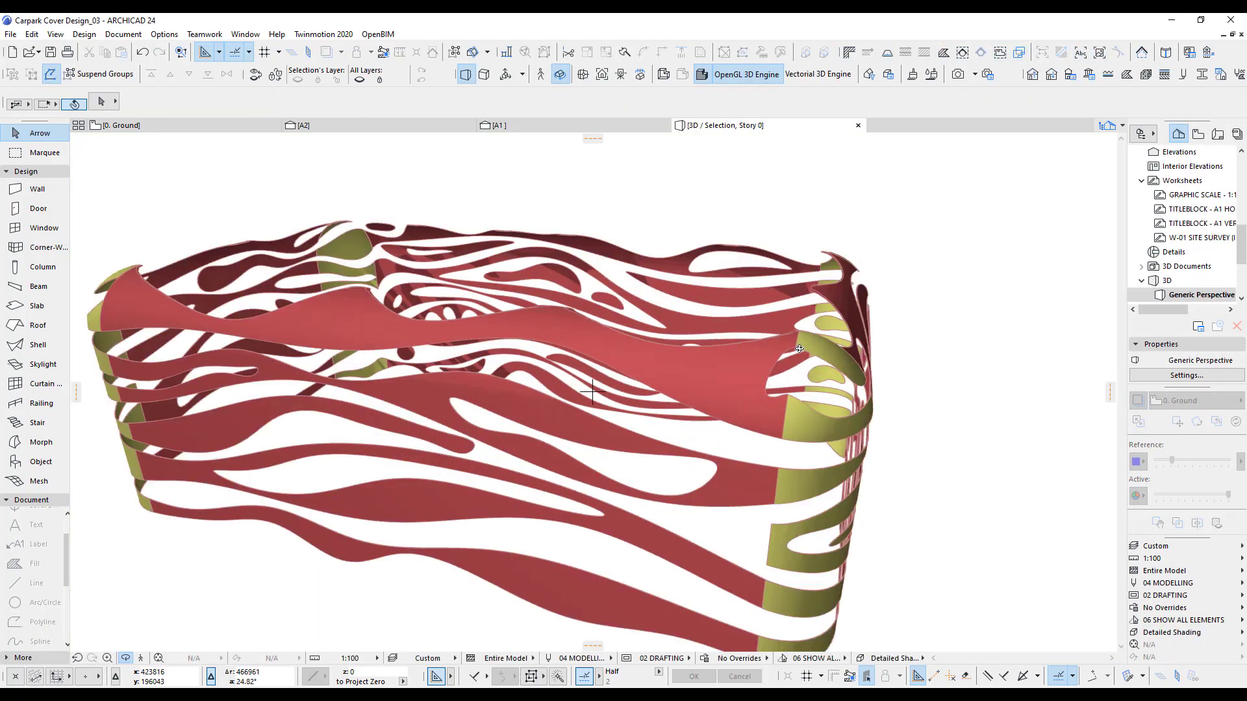
pyautogui.moveTo(628, 384); pyautogui.dragTo(498, 358)
pyautogui.scroll(2, 493, 361)
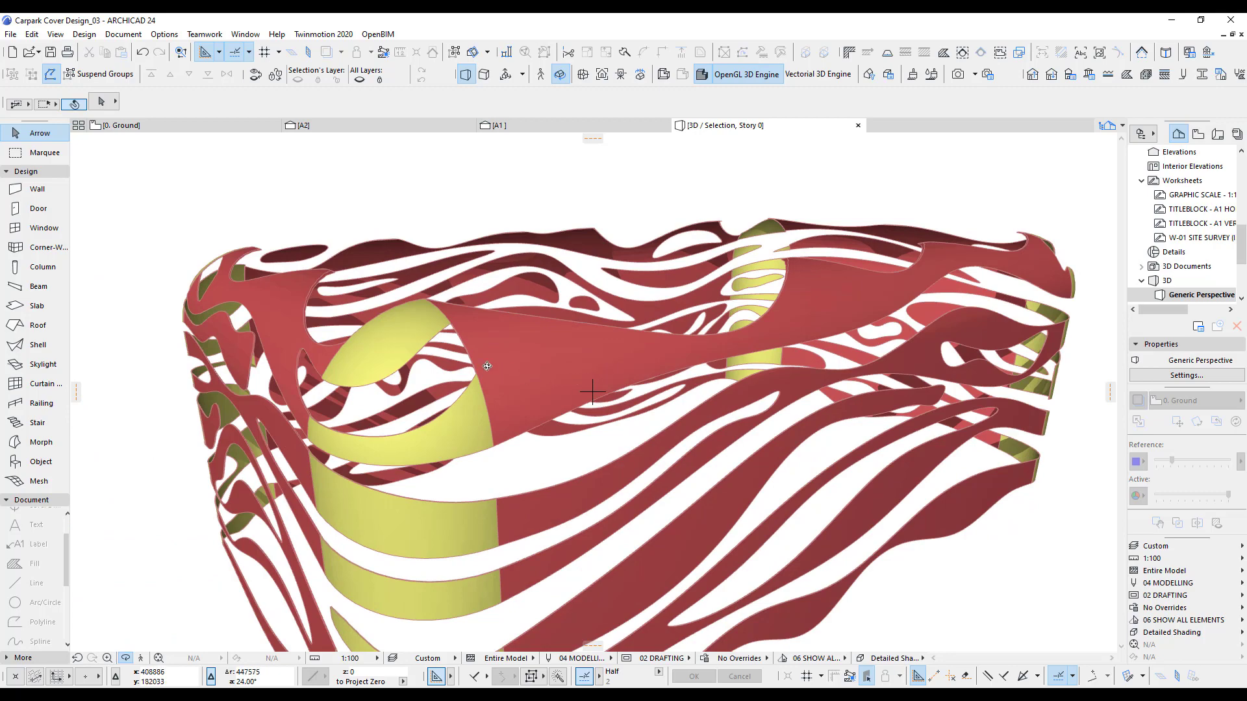
pyautogui.scroll(-3, 465, 393)
pyautogui.moveTo(442, 399); pyautogui.dragTo(620, 454)
pyautogui.scroll(4, 636, 398)
pyautogui.scroll(-5, 696, 461)
pyautogui.scroll(-3, 713, 515)
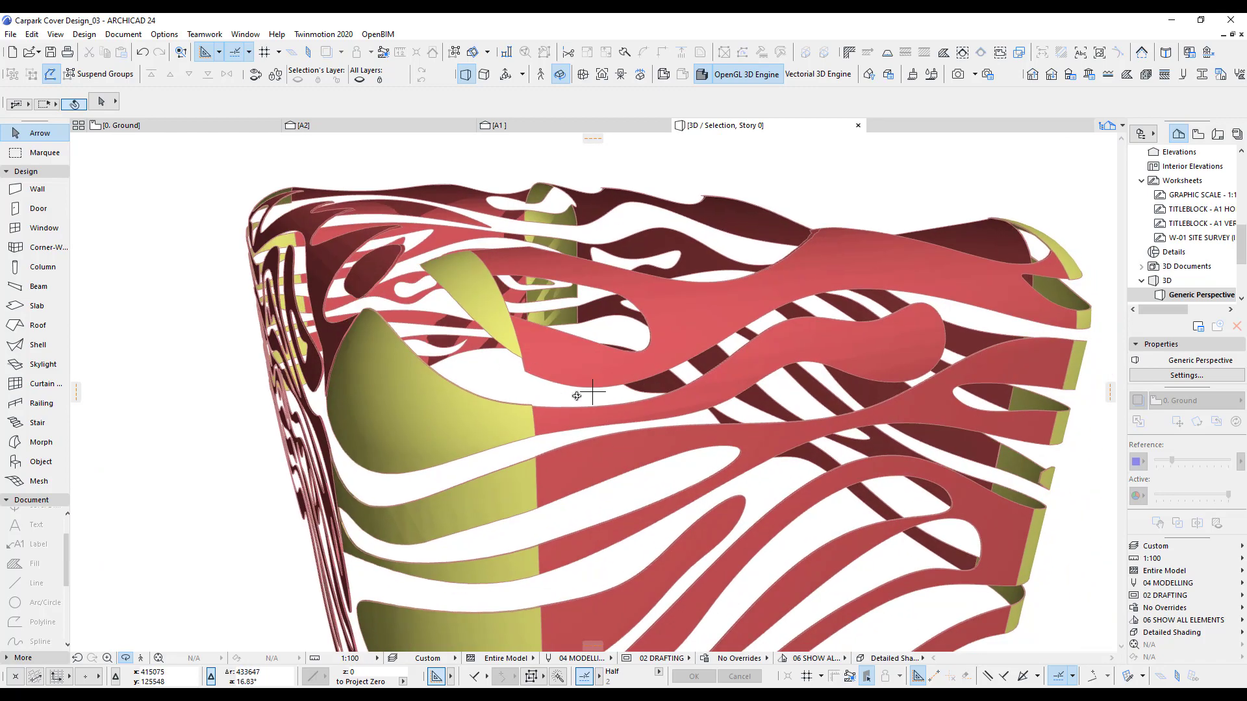
pyautogui.scroll(4, 538, 402)
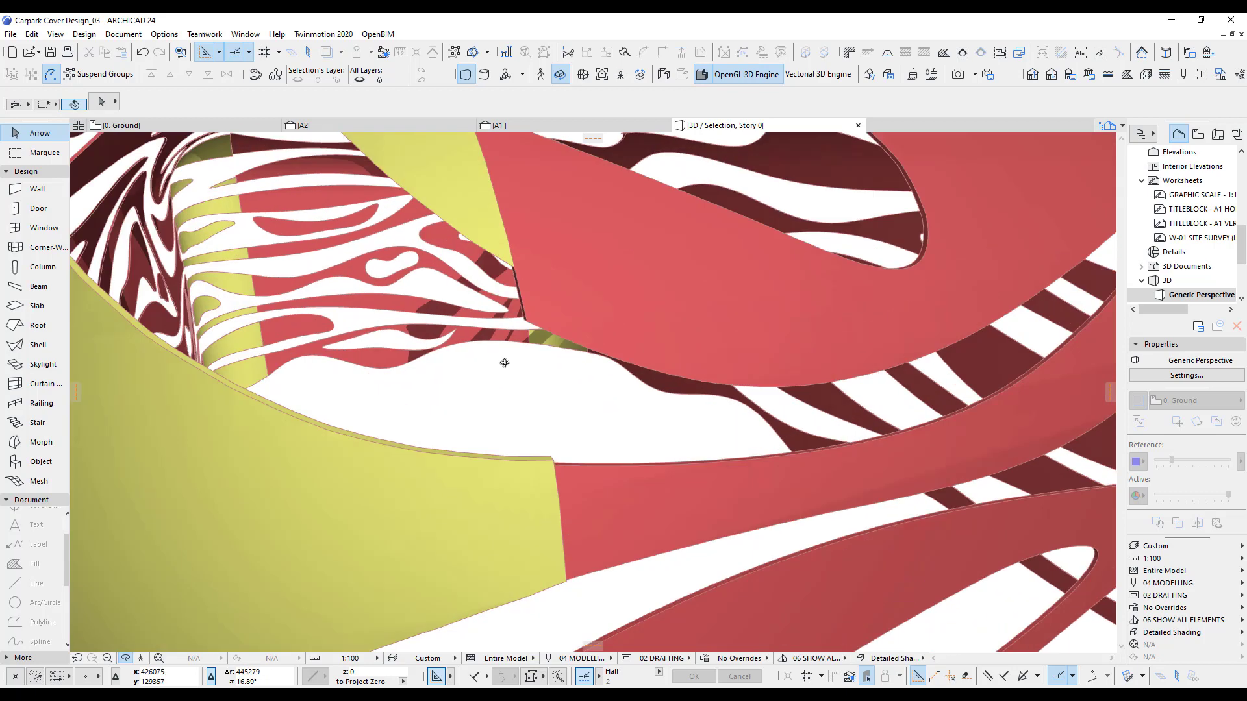
pyautogui.scroll(-1, 530, 395)
pyautogui.scroll(2, 531, 395)
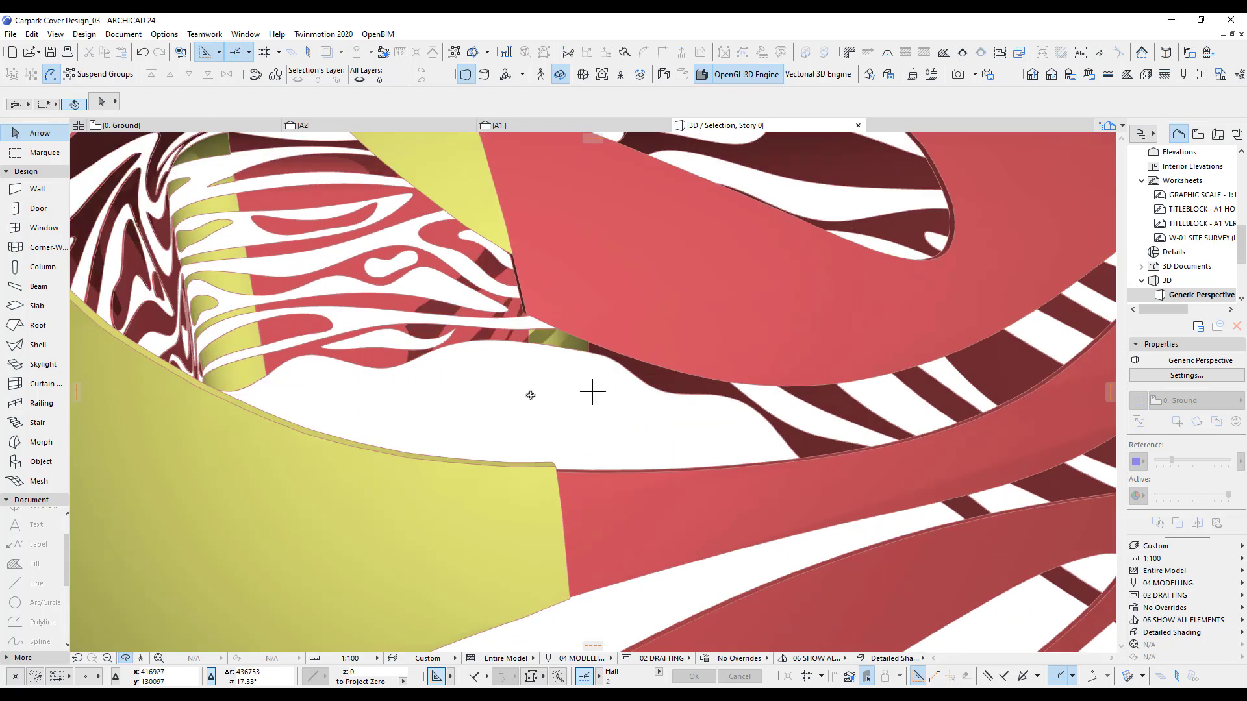
pyautogui.scroll(2, 543, 401)
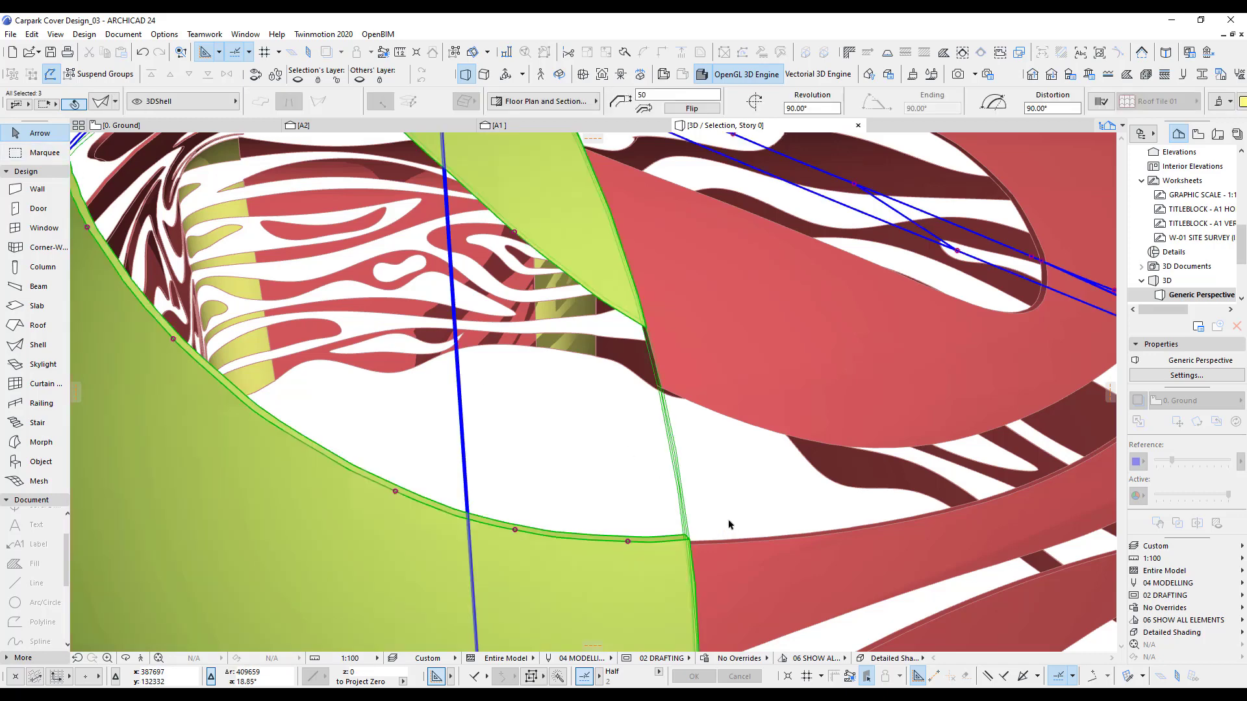
# Step: Suspend groups and isolate in 3D one upper corner shell together with the adjoining straight shells
pyautogui.click(96, 76)
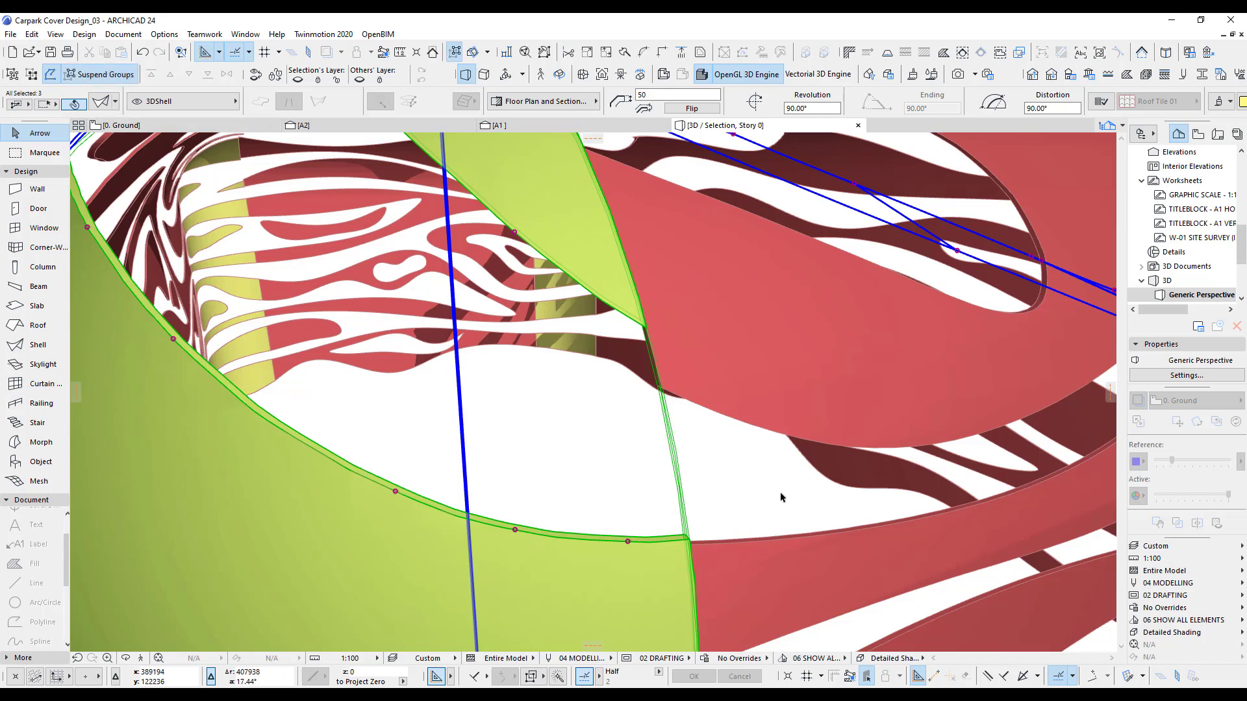
pyautogui.press('Escape')
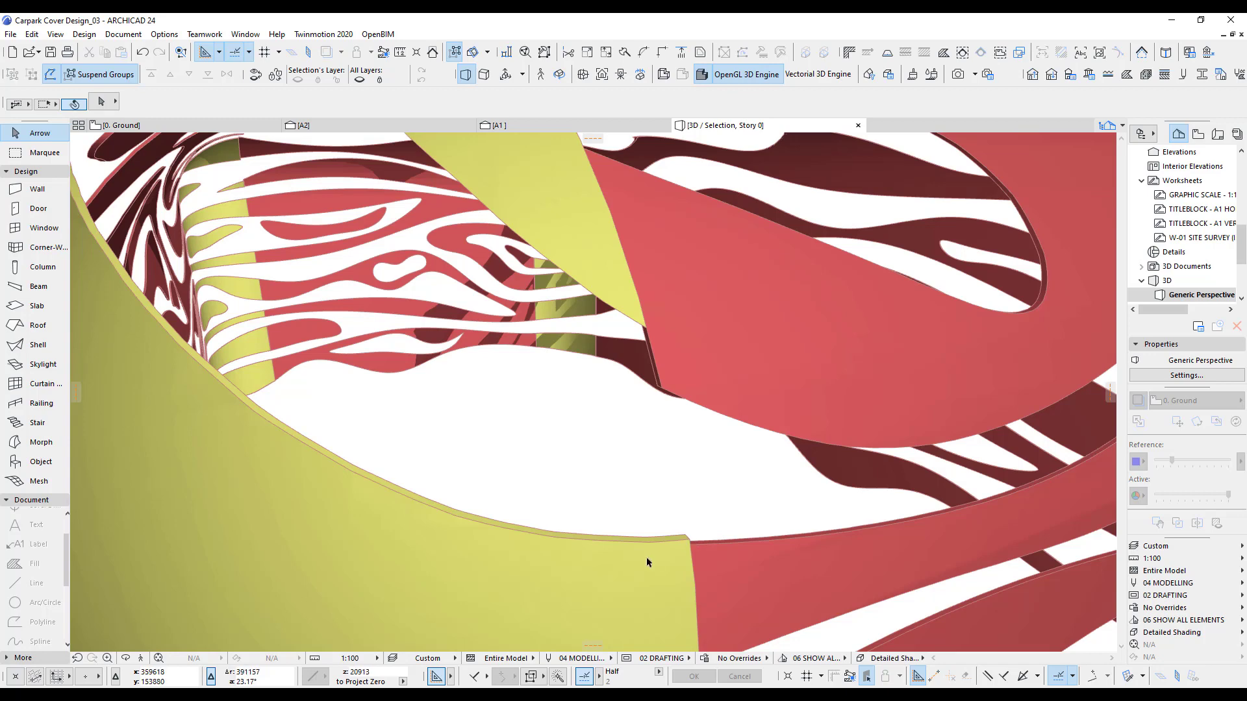
pyautogui.click(641, 573)
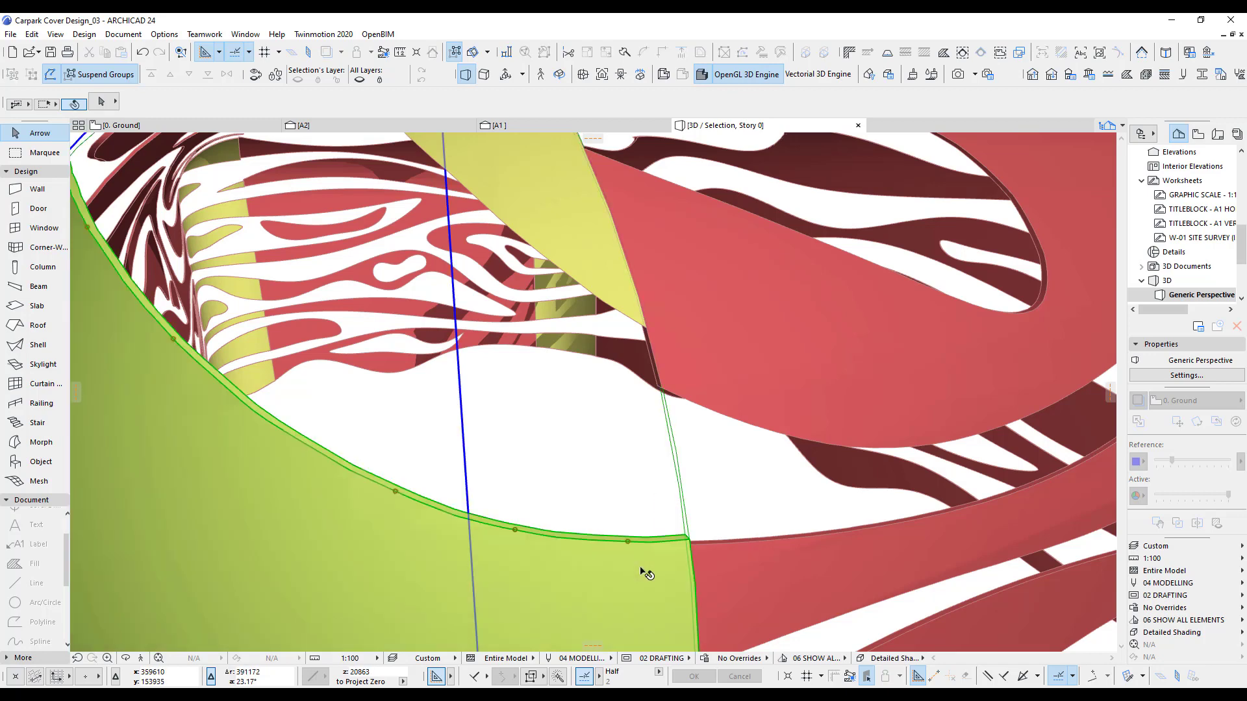
pyautogui.keyDown('shift'); pyautogui.click(741, 587); pyautogui.keyUp('shift')
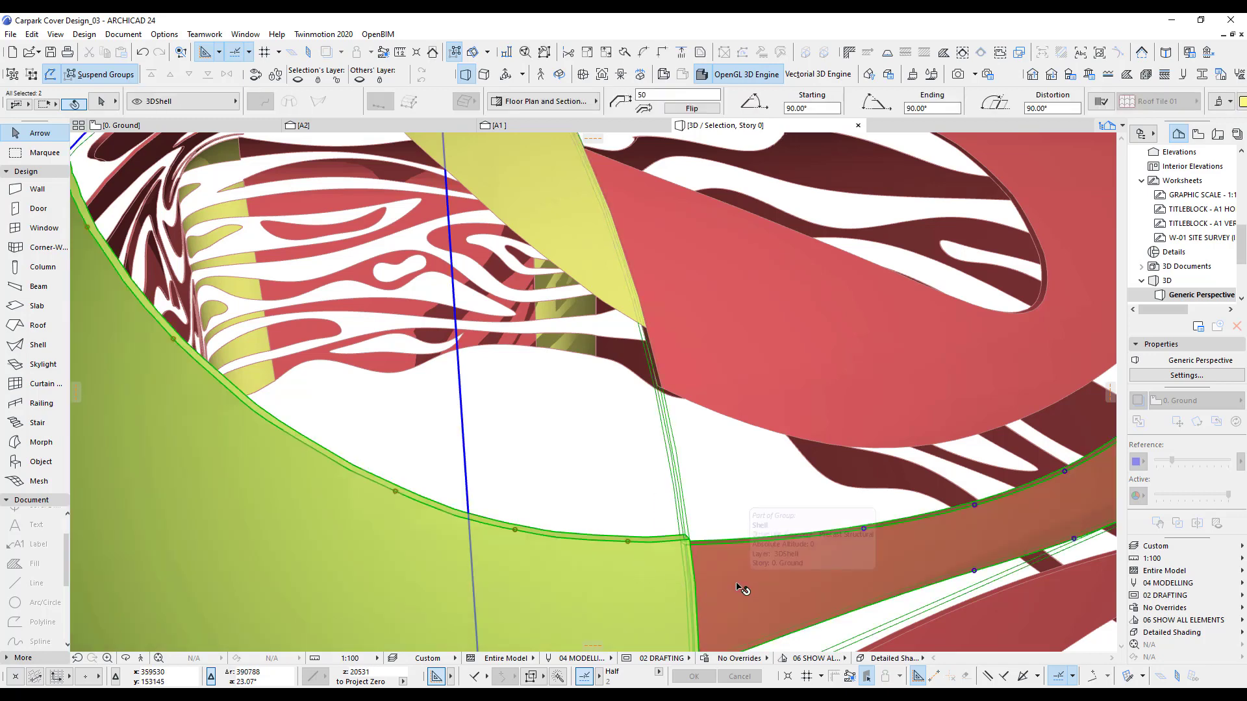
pyautogui.keyDown('shift'); pyautogui.click(700, 378); pyautogui.keyUp('shift')
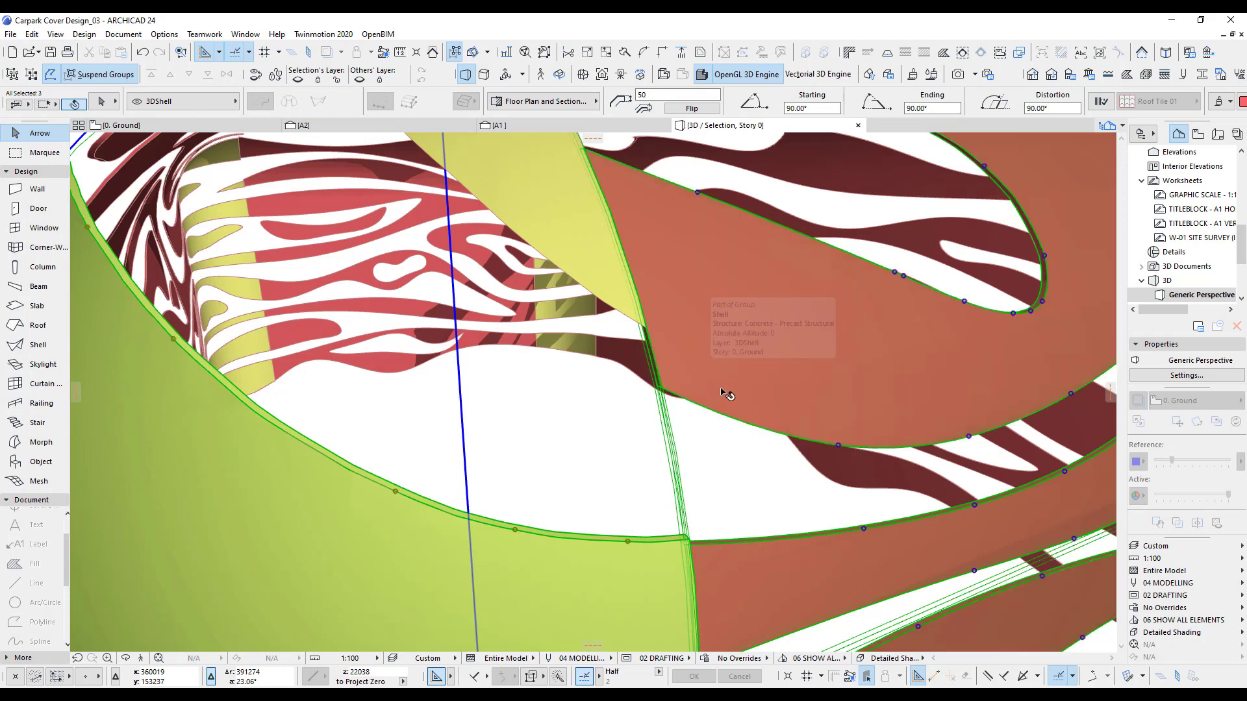
pyautogui.press('F5')
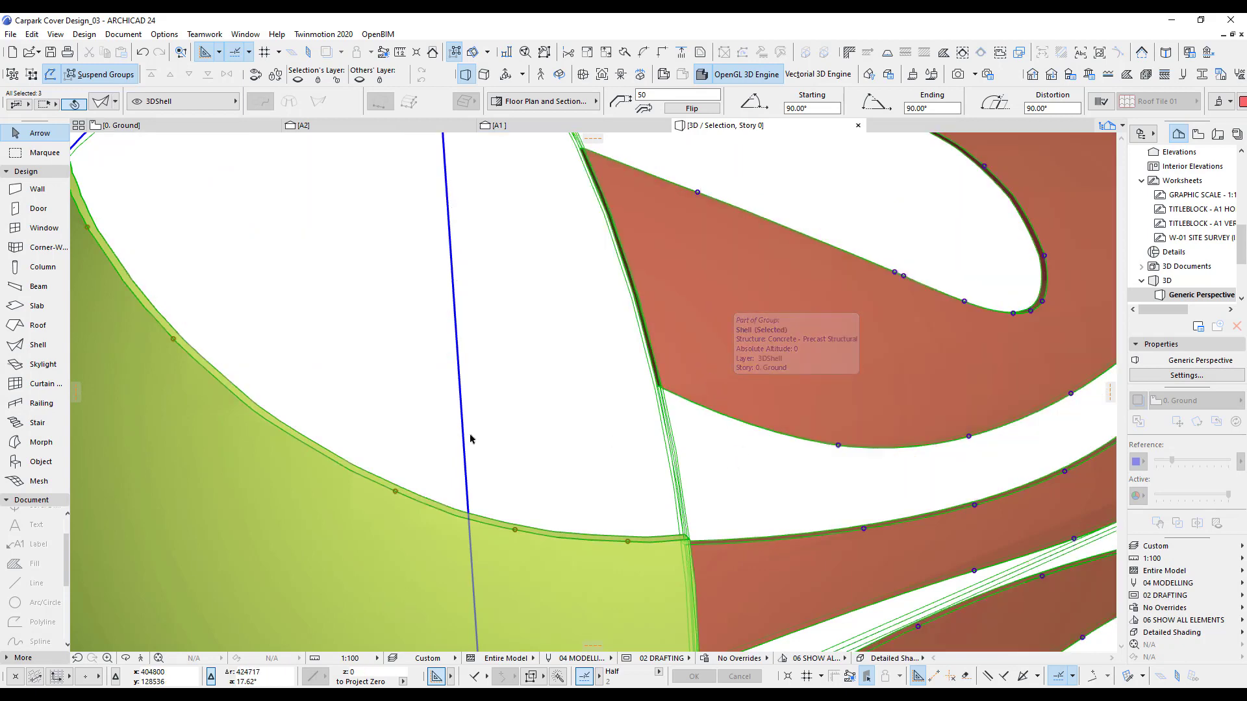
# Step: Examine the joint between the isolated corner shell and straight shells up close, checking how their upper edges line up
pyautogui.scroll(-5, 470, 439)
pyautogui.moveTo(552, 434); pyautogui.dragTo(646, 378, button='middle')
pyautogui.scroll(3, 640, 372)
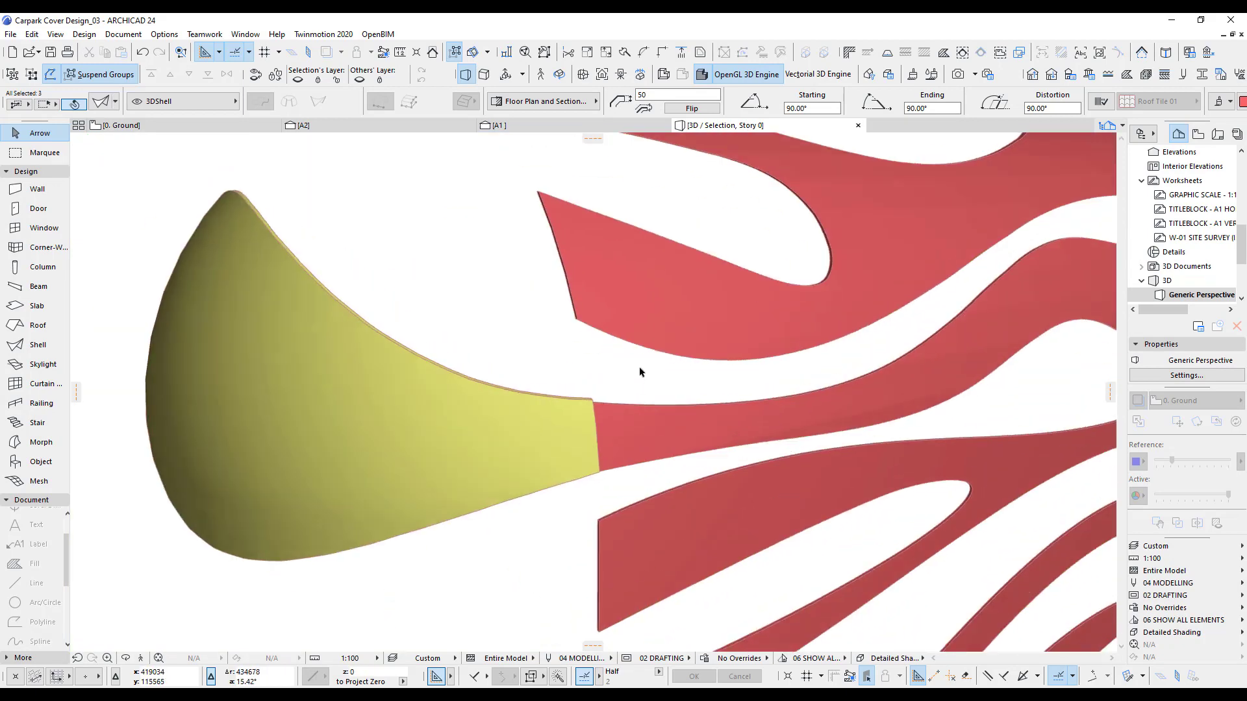
pyautogui.scroll(2, 650, 383)
pyautogui.click(684, 429)
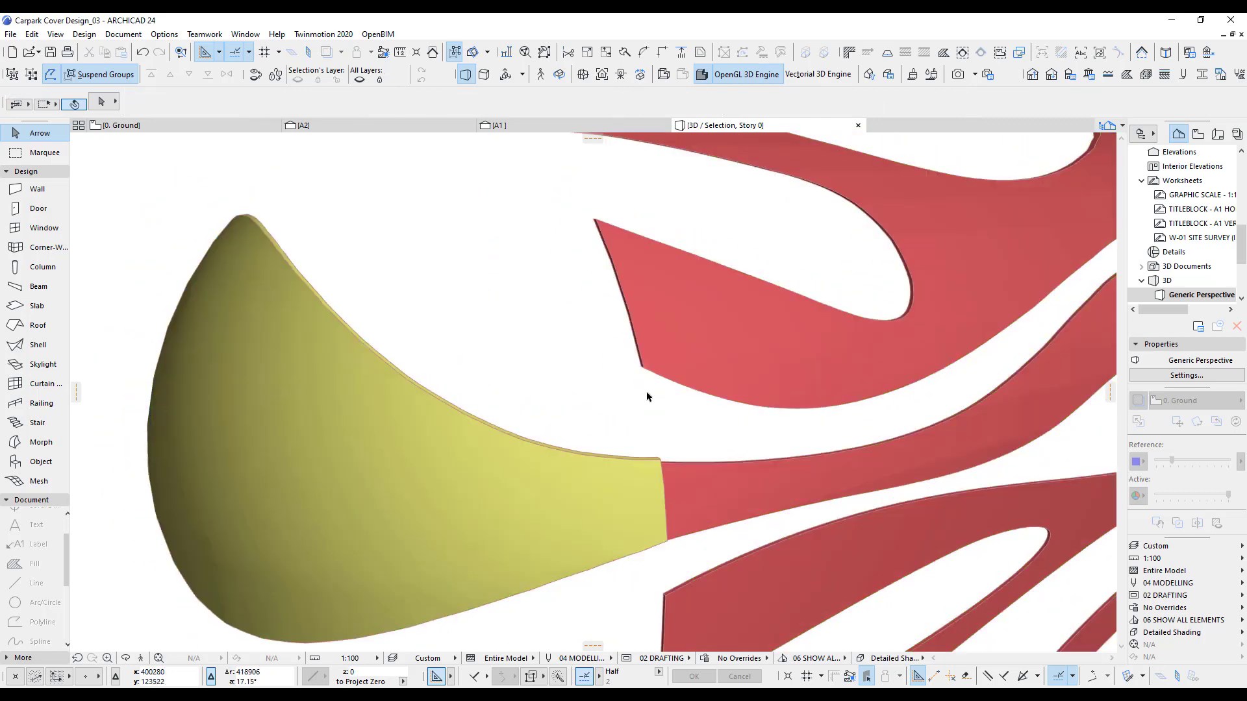
pyautogui.scroll(3, 687, 360)
pyautogui.scroll(-2, 693, 505)
pyautogui.moveTo(692, 535); pyautogui.dragTo(673, 503, button='middle')
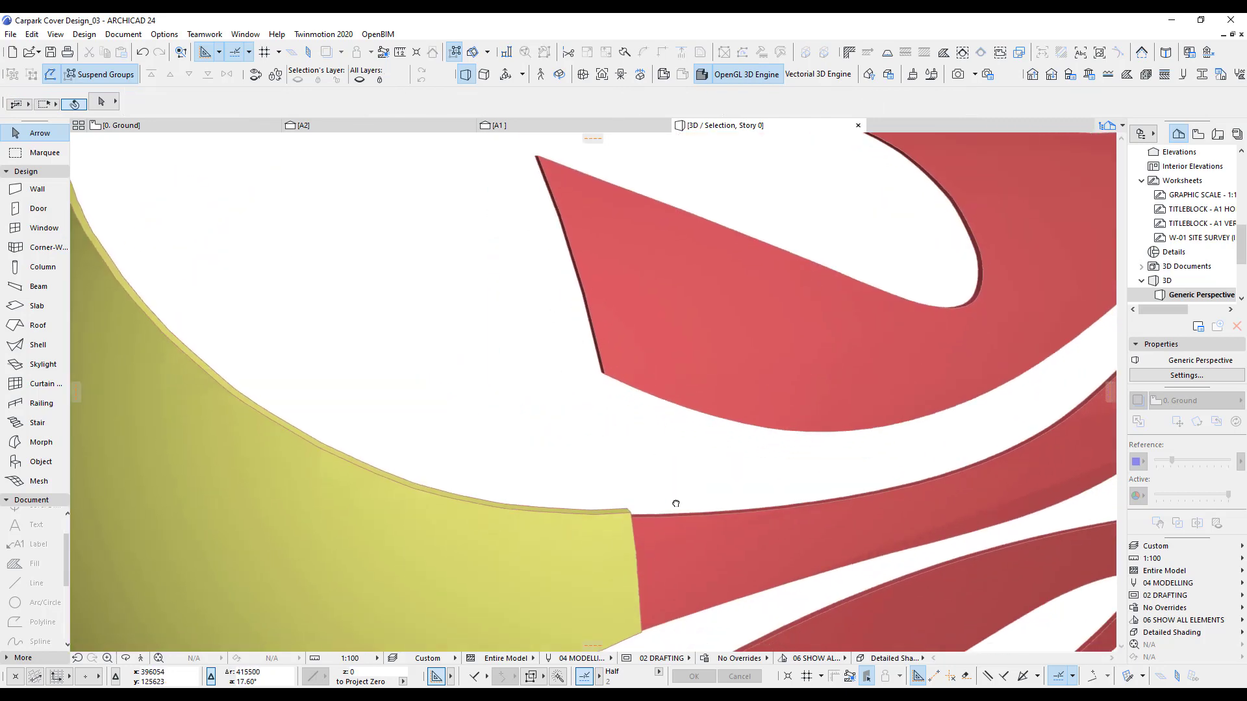
pyautogui.scroll(5, 673, 503)
pyautogui.scroll(-2, 615, 507)
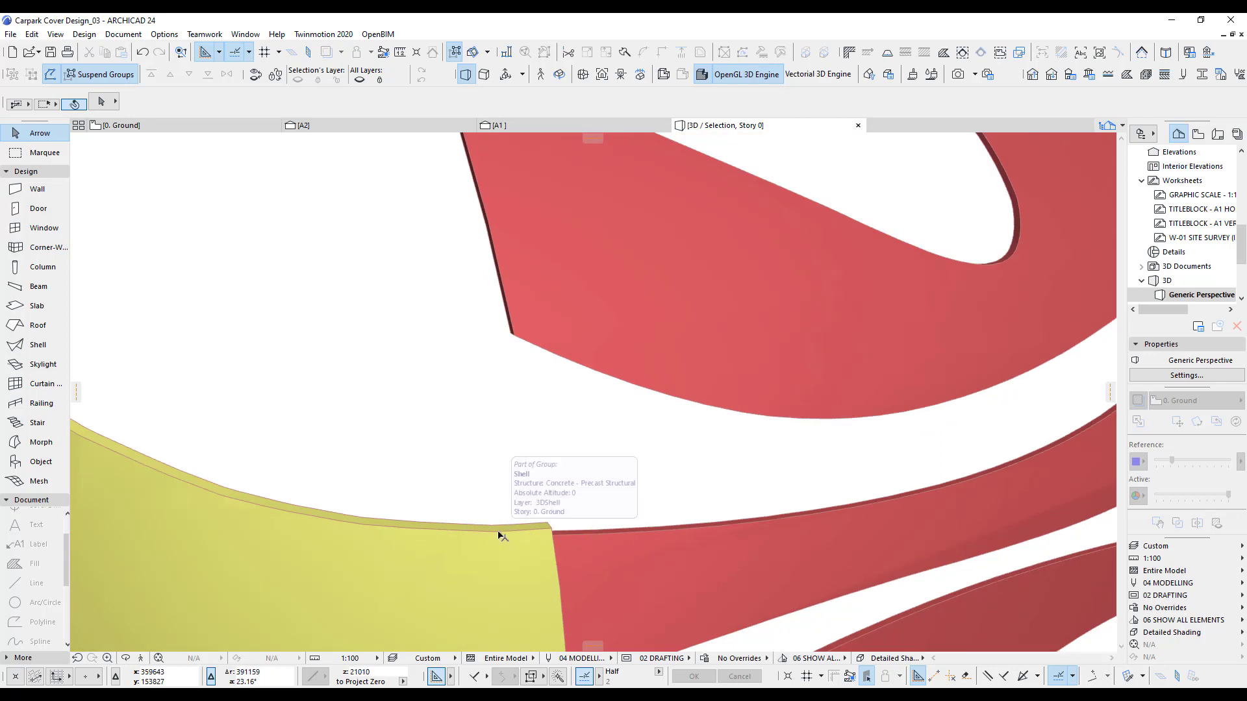
# Step: Try to move the corner shell's upper contour node nearest the joint downward to adjust its edge against the straight shell
pyautogui.click(551, 530)
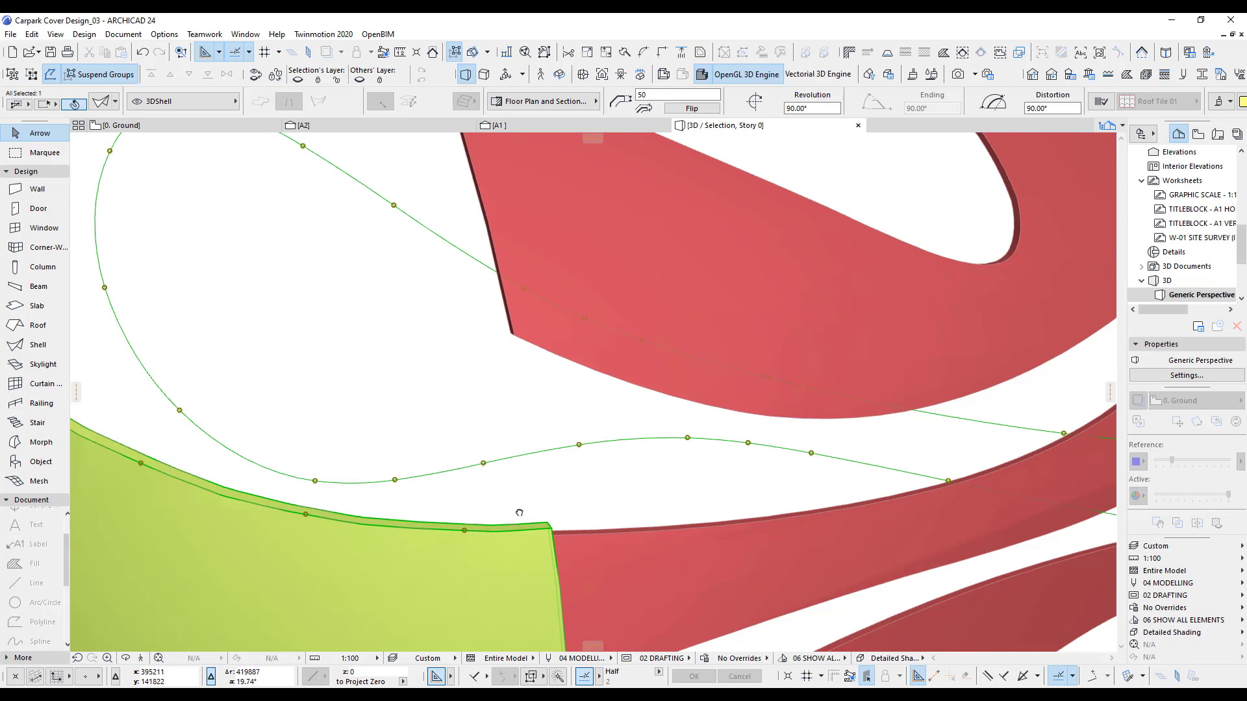
pyautogui.moveTo(520, 513); pyautogui.dragTo(553, 468, button='middle')
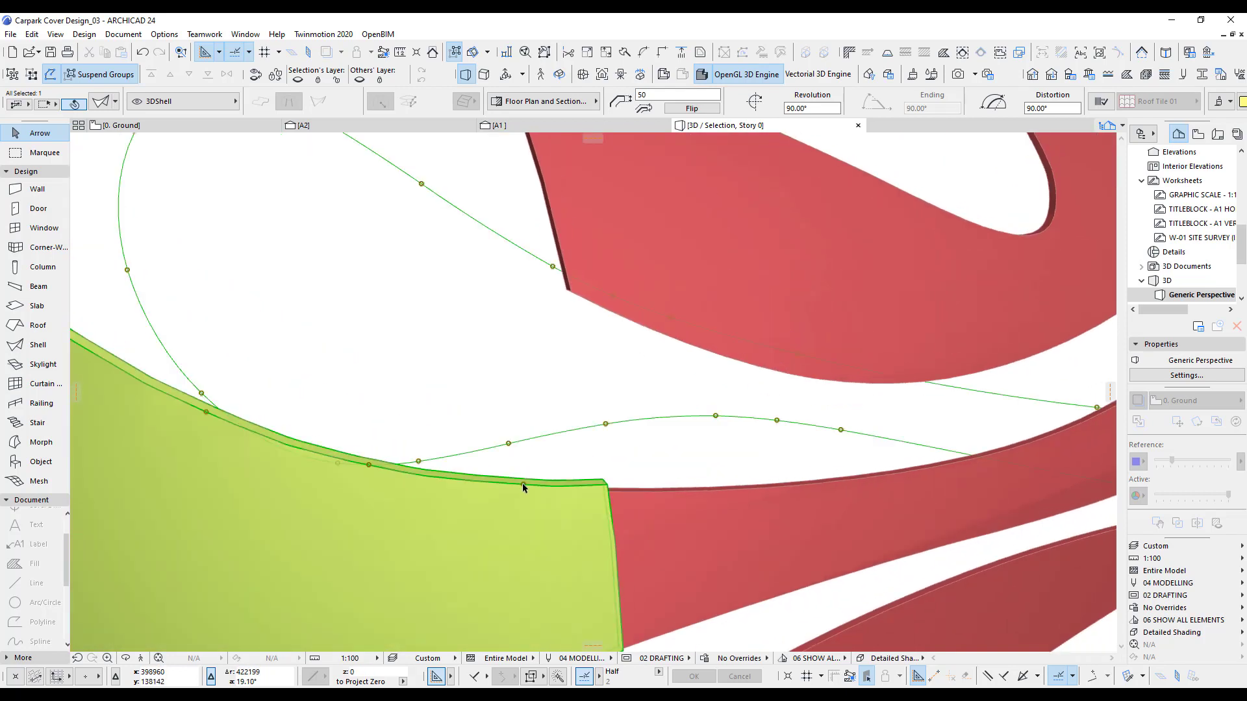
pyautogui.click(523, 485)
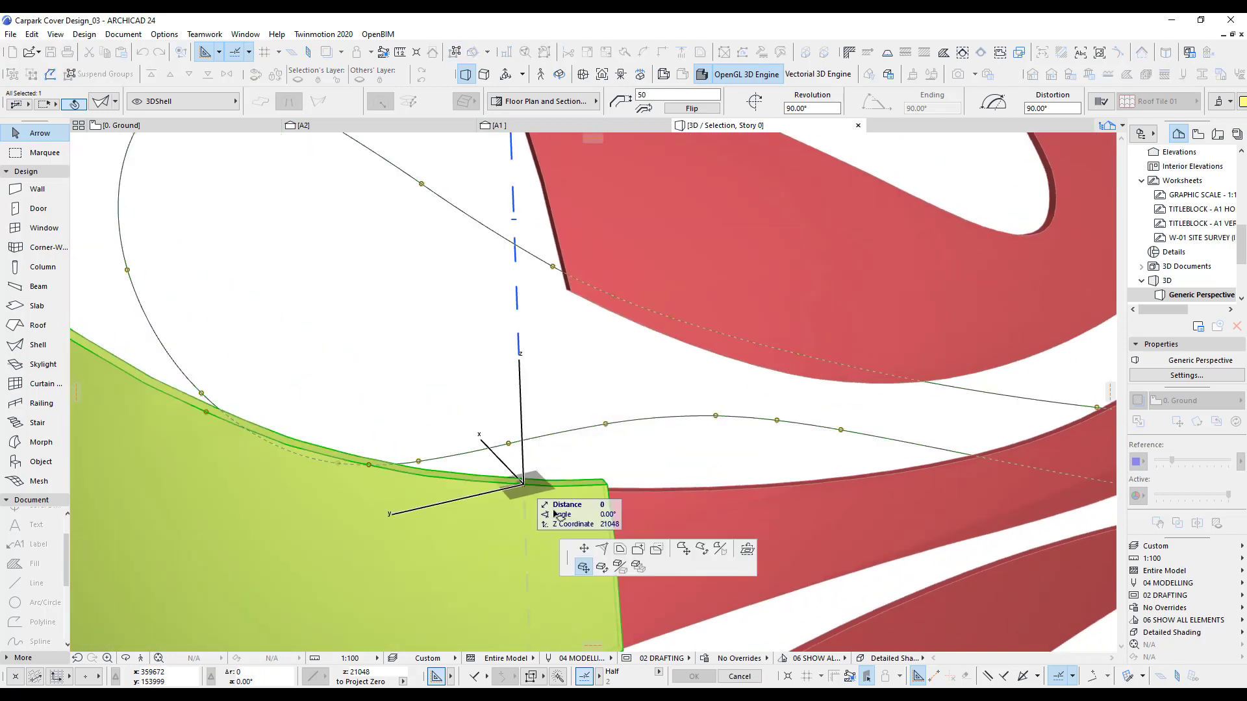
pyautogui.click(585, 549)
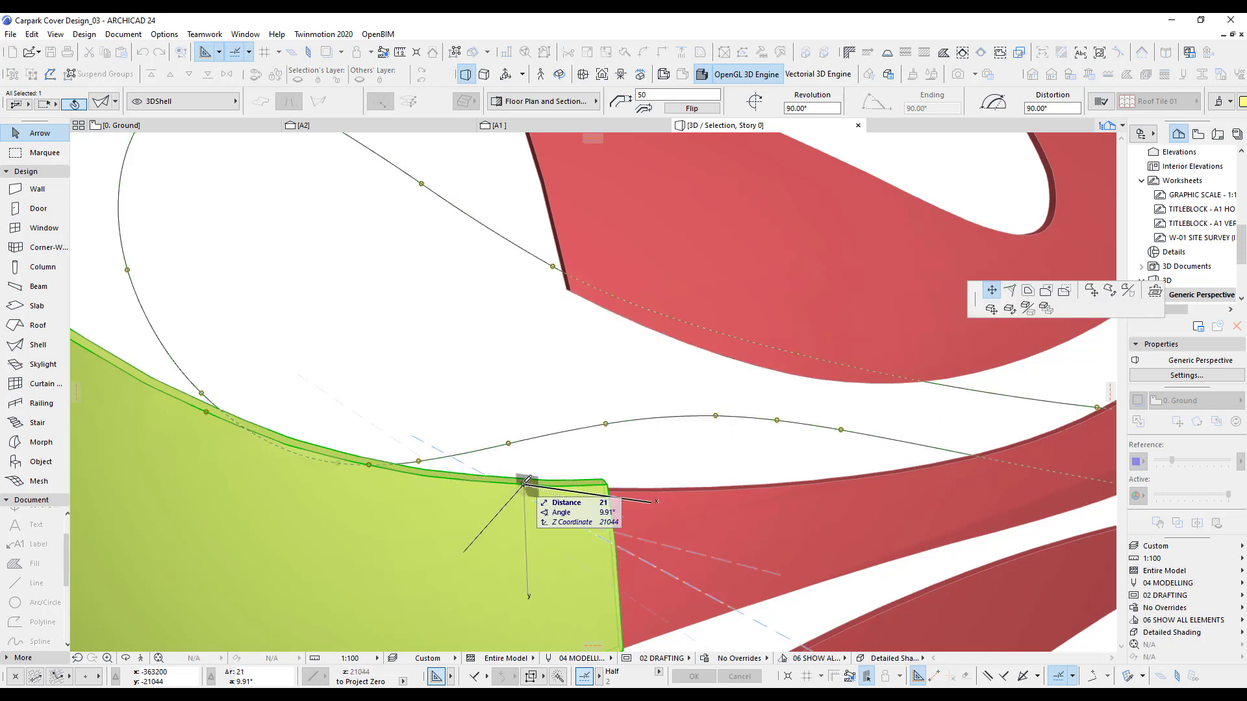
pyautogui.click(528, 508)
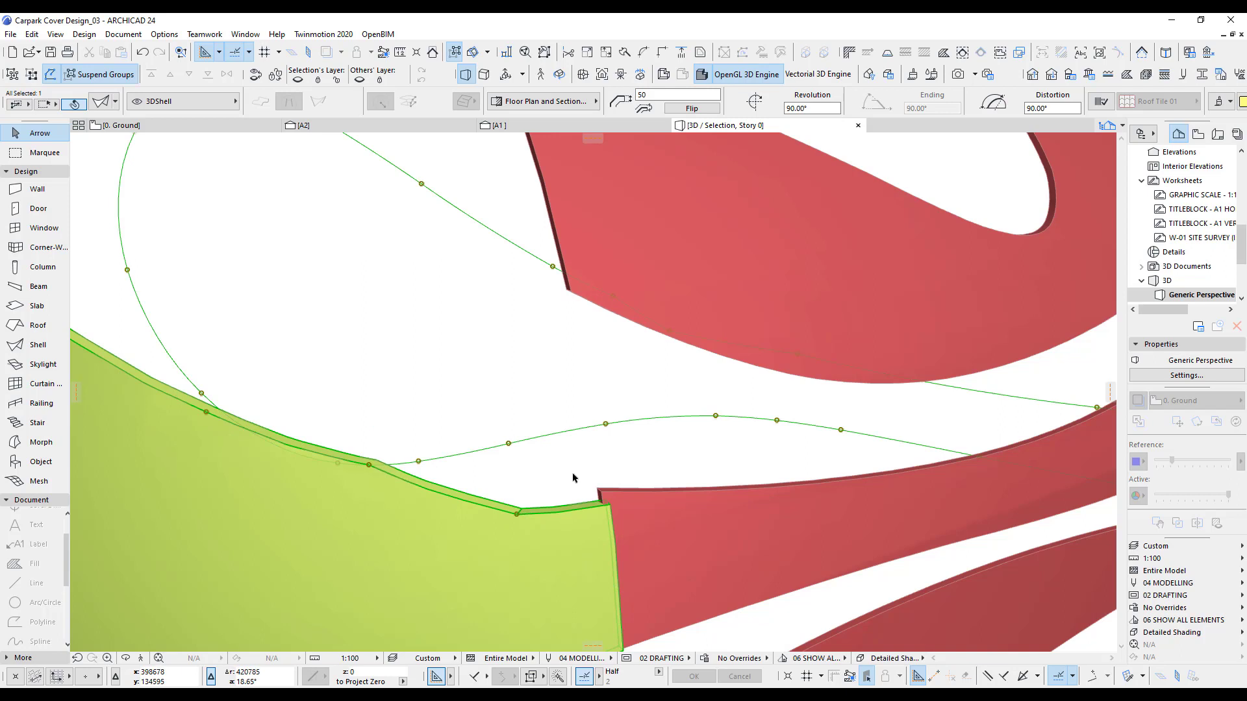
# Step: Undo the contour node move and deselect the corner shell
pyautogui.hotkey('ctrl', 'z')
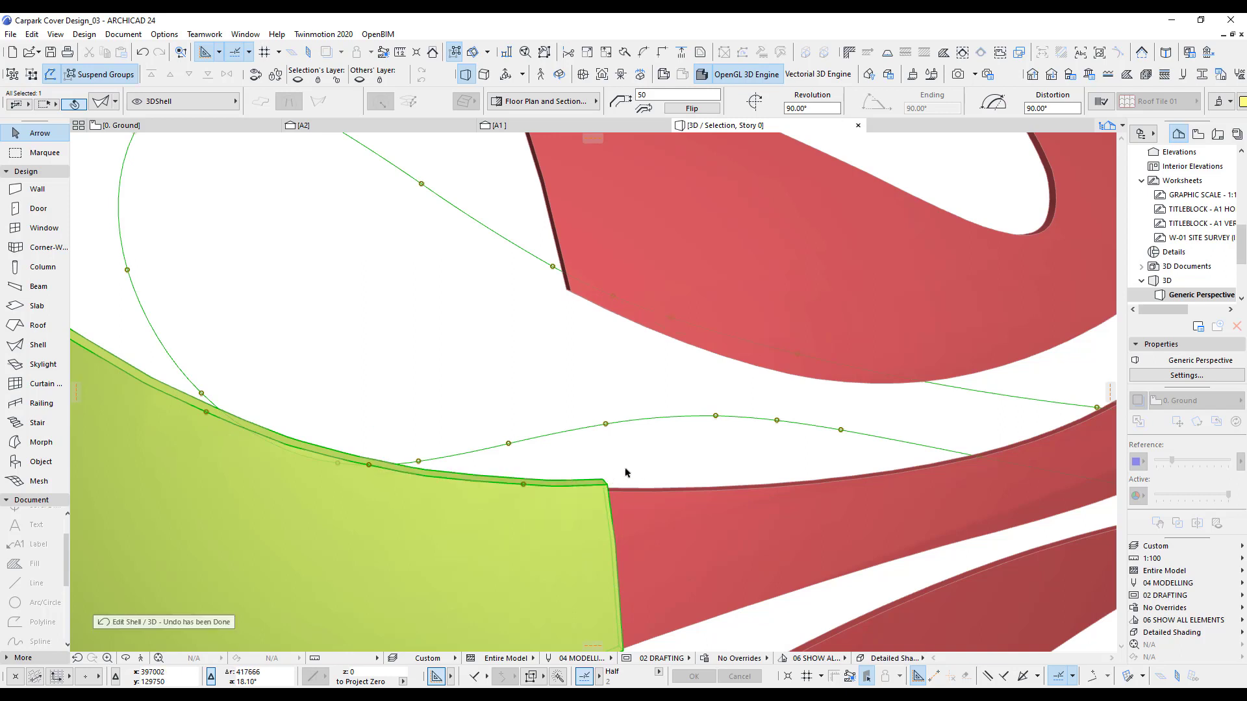
pyautogui.moveTo(626, 473)
pyautogui.mouseDown(button='middle')
pyautogui.moveTo(554, 468)
pyautogui.moveTo(617, 453)
pyautogui.mouseUp(button='middle')
pyautogui.scroll(-1, 618, 453)
pyautogui.press('Escape')
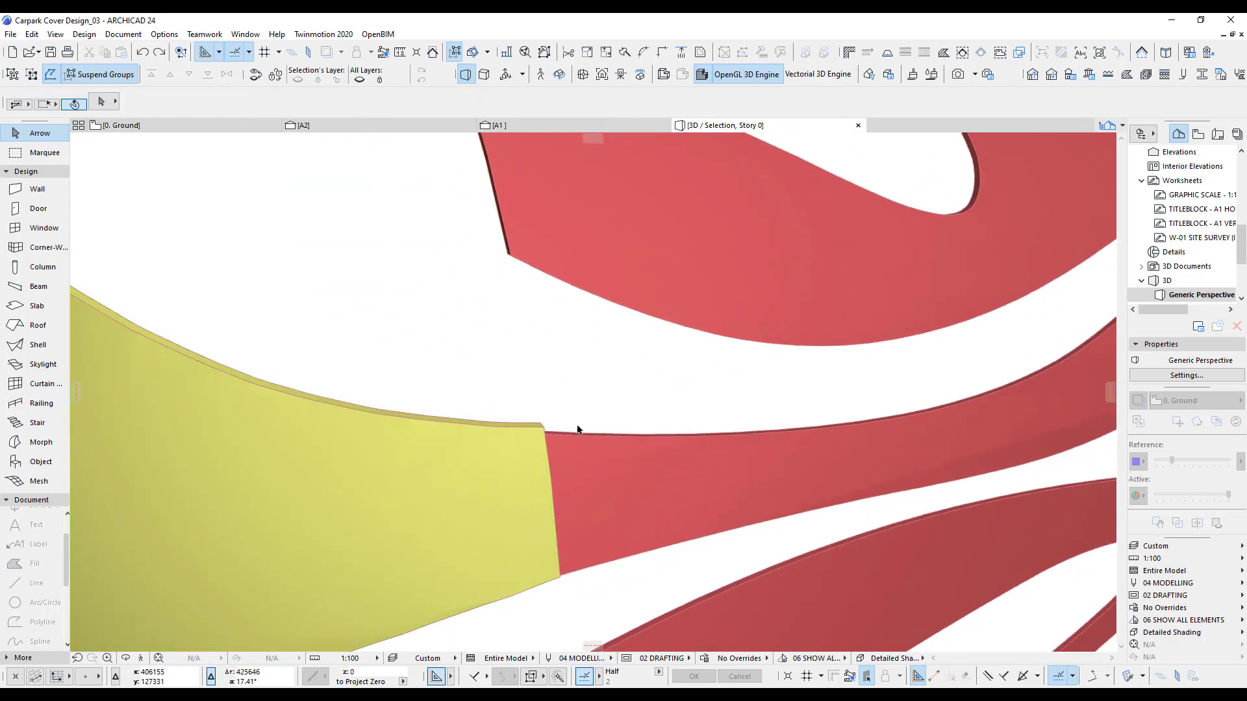
# Step: Shift the straight shell's upper contour node nearest the joint toward the corner shell until both upper edges meet
pyautogui.click(563, 435)
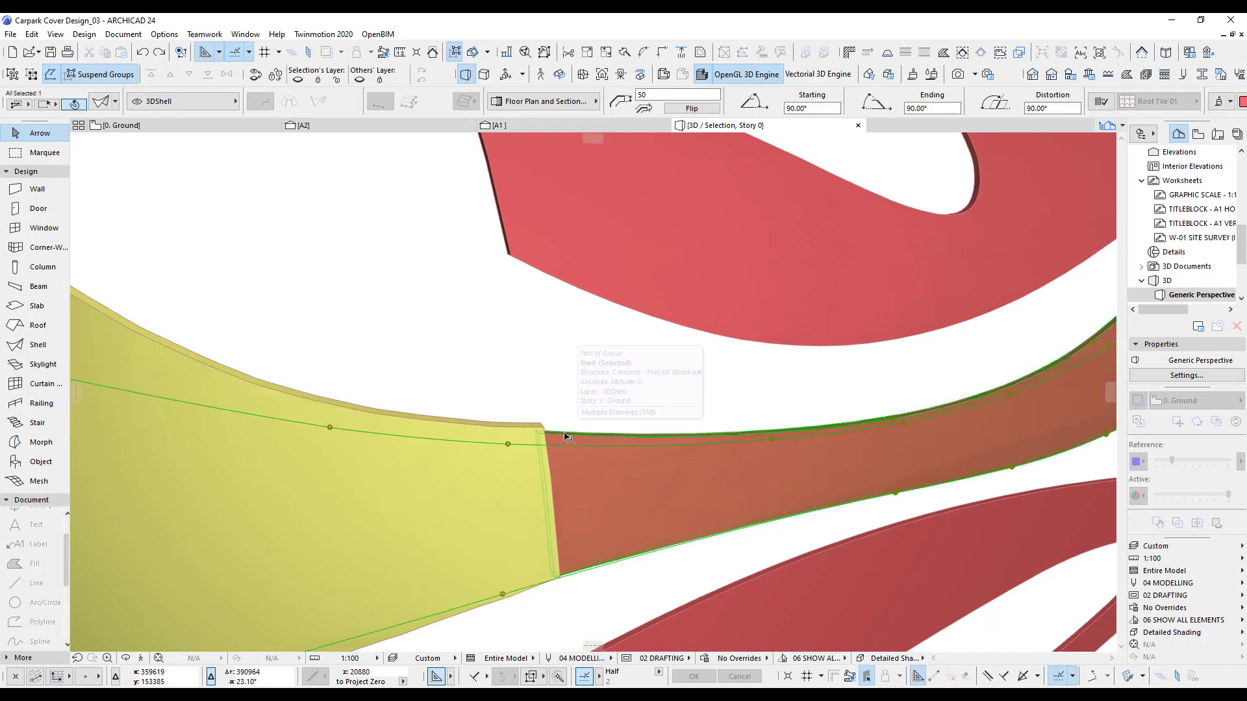
pyautogui.scroll(3, 537, 437)
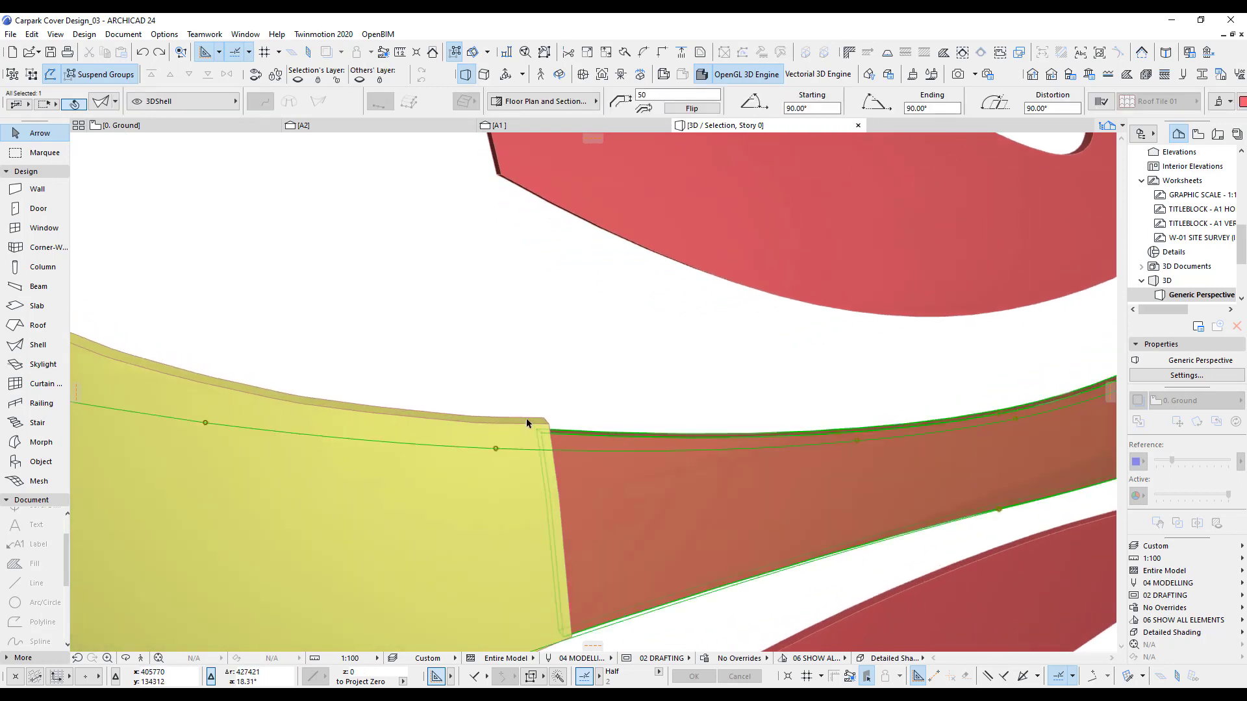
pyautogui.click(496, 449)
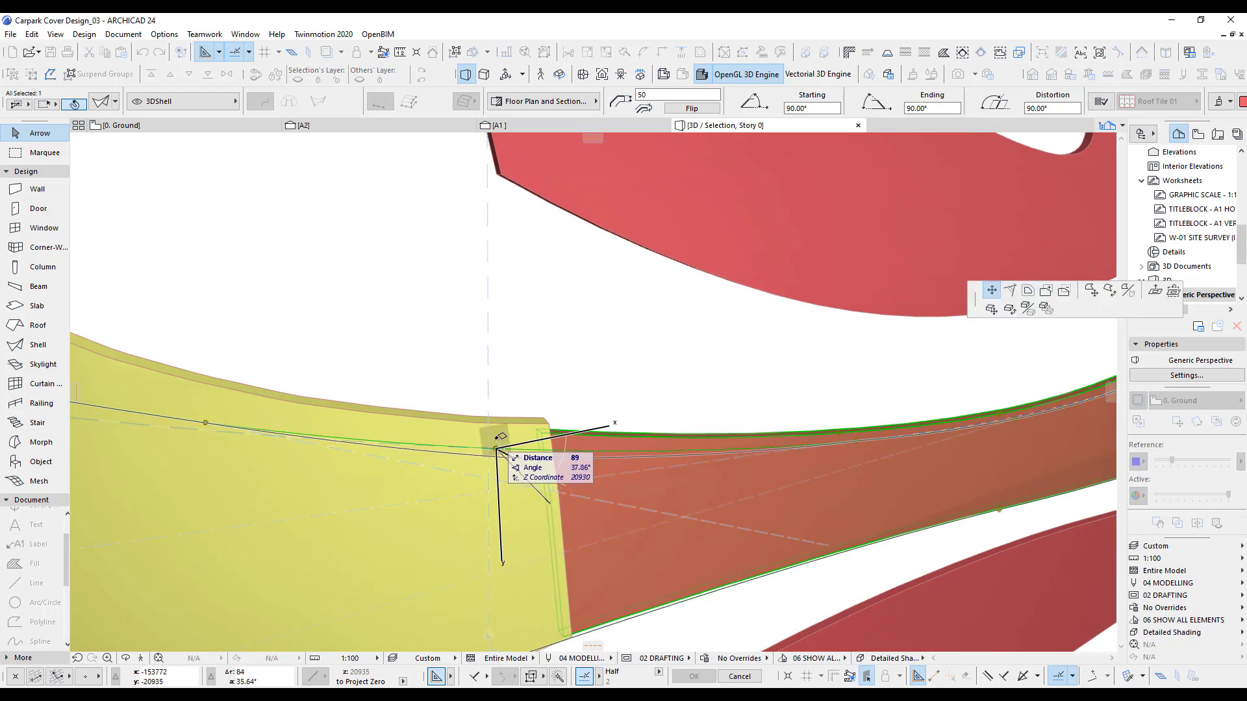
pyautogui.click(497, 439)
pyautogui.click(499, 437)
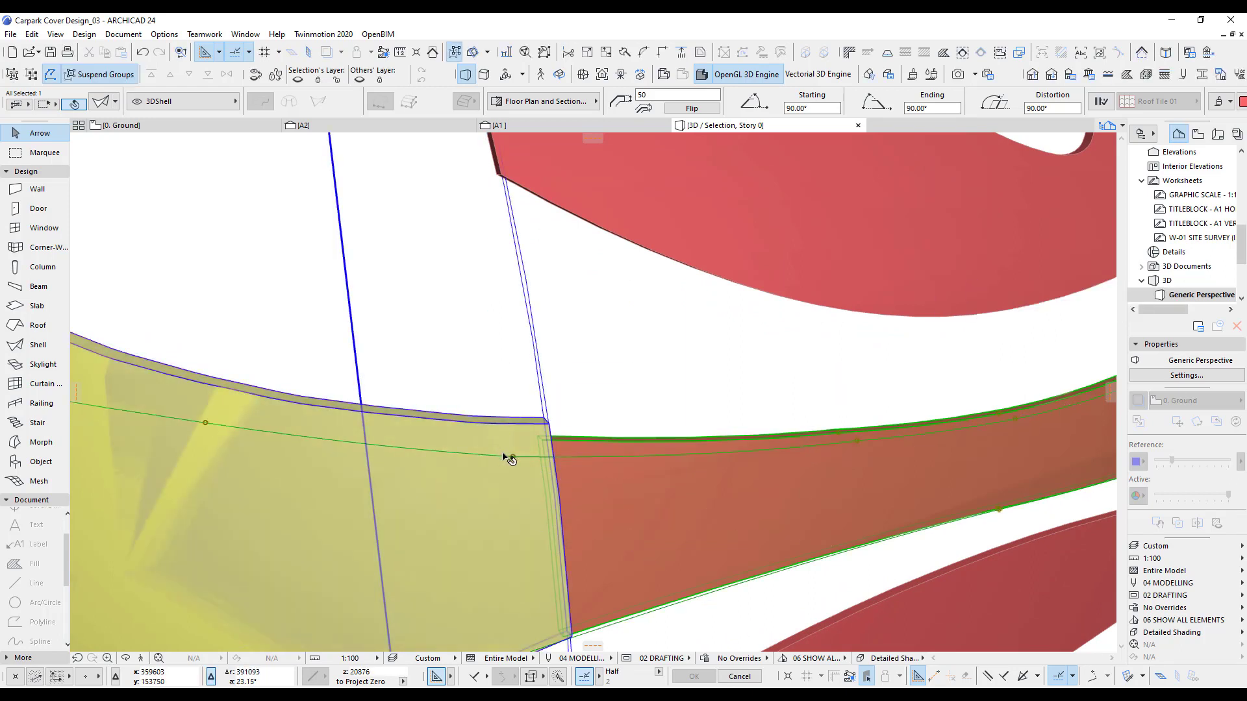
pyautogui.click(515, 458)
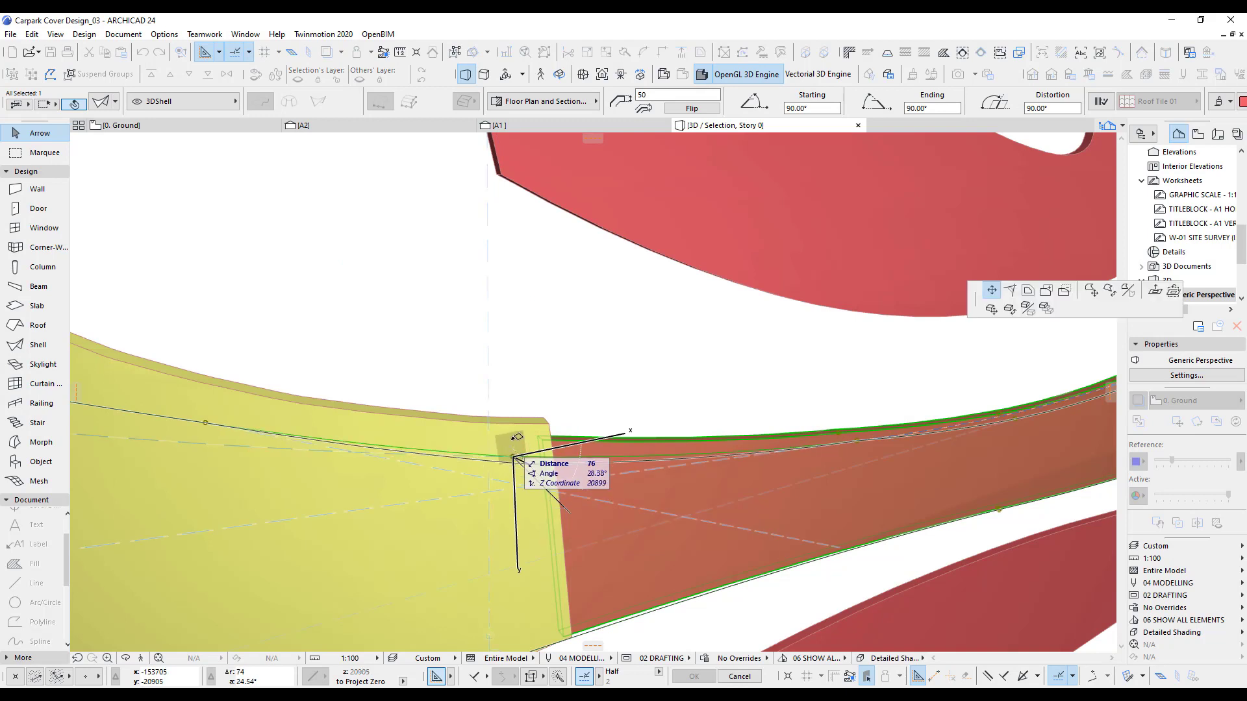
pyautogui.click(519, 425)
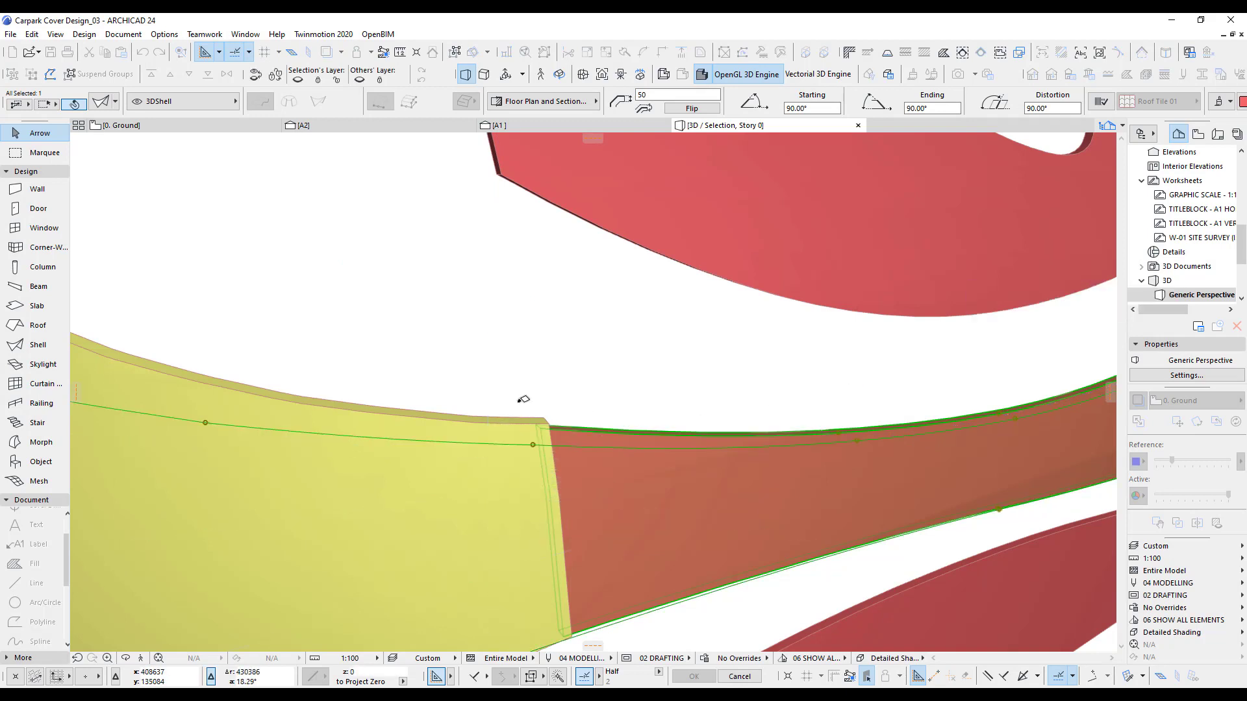
pyautogui.click(533, 447)
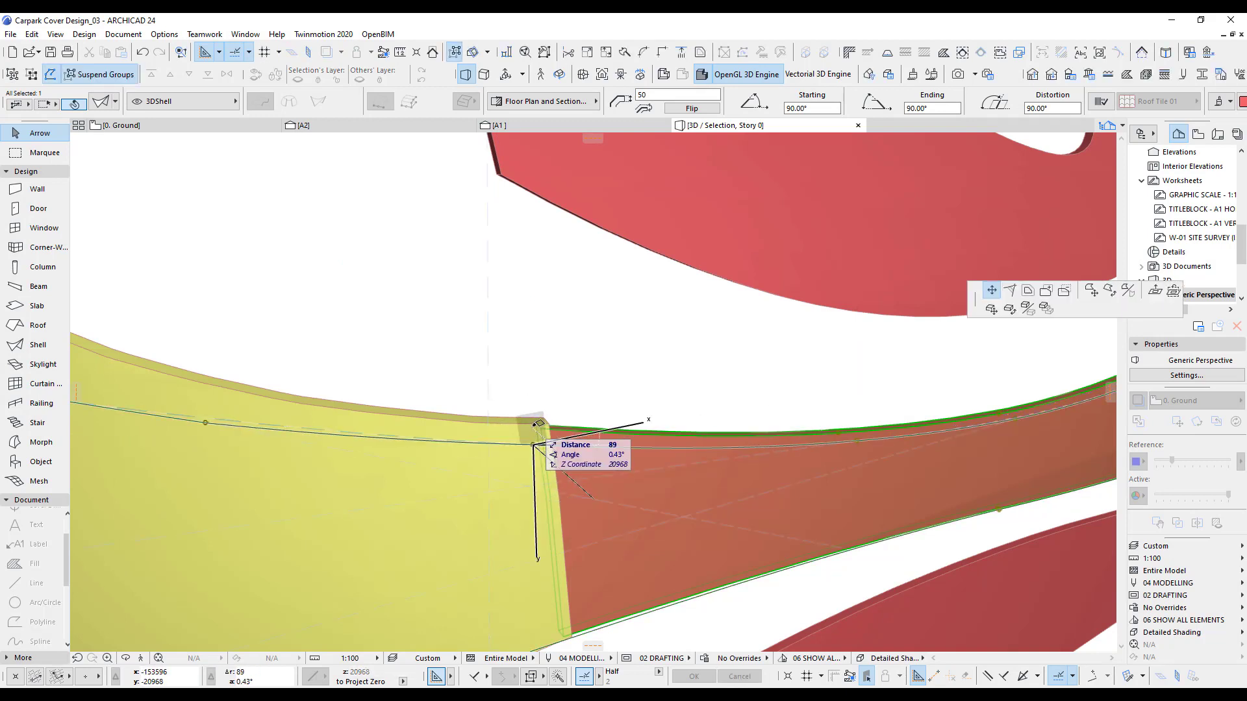
pyautogui.click(594, 398)
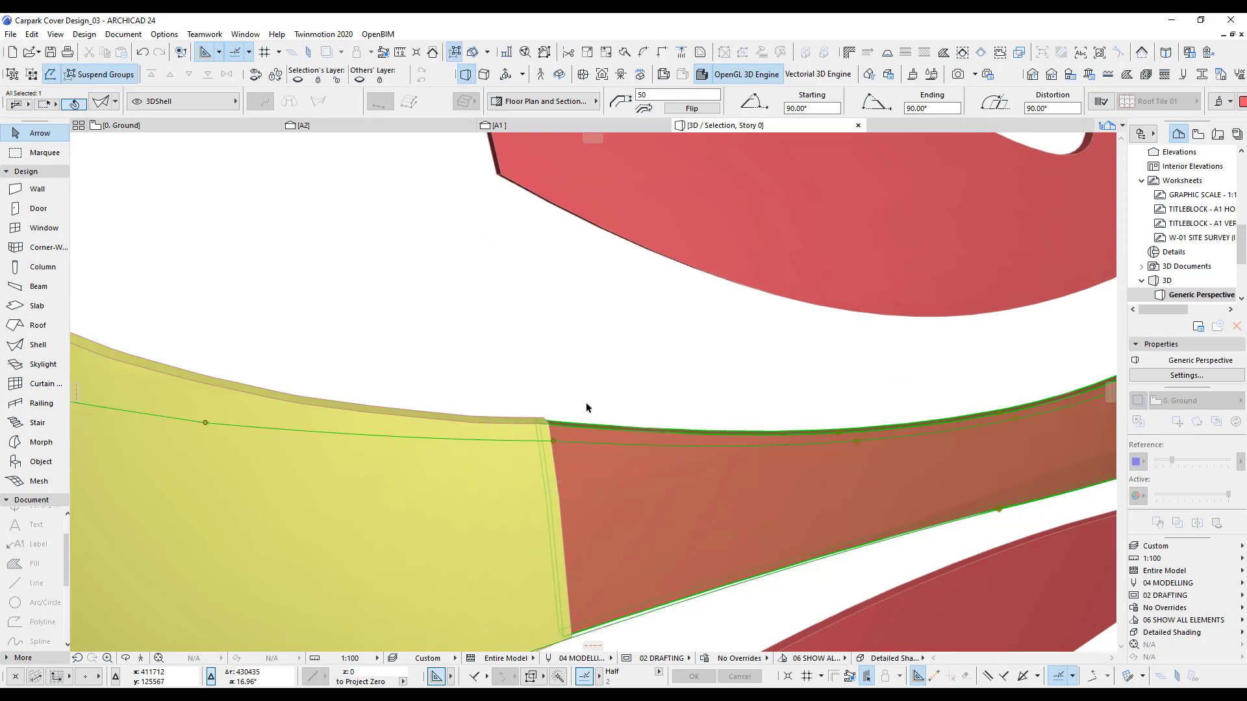
# Step: Deselect the straight shell, select the whole facade in the ground floor plan and show it in 3D
pyautogui.scroll(-3, 513, 485)
pyautogui.moveTo(530, 488); pyautogui.dragTo(531, 483, button='middle')
pyautogui.scroll(-5, 530, 483)
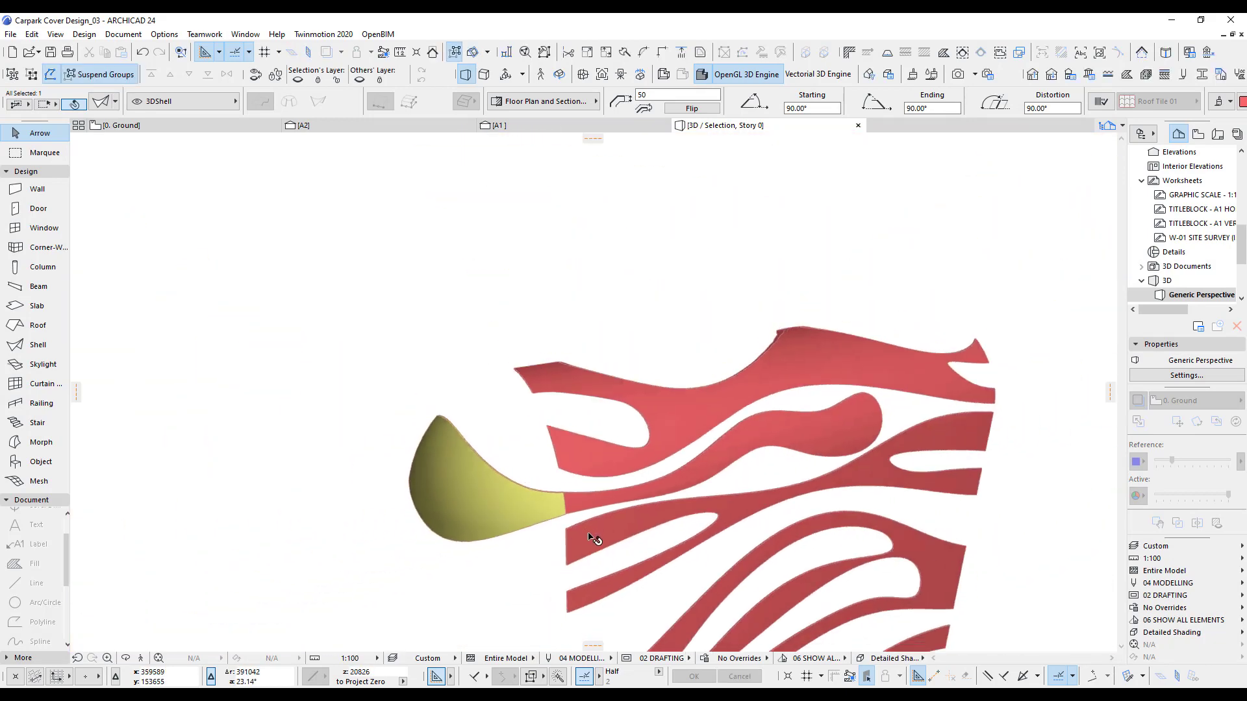
pyautogui.moveTo(591, 535); pyautogui.dragTo(592, 488, button='middle')
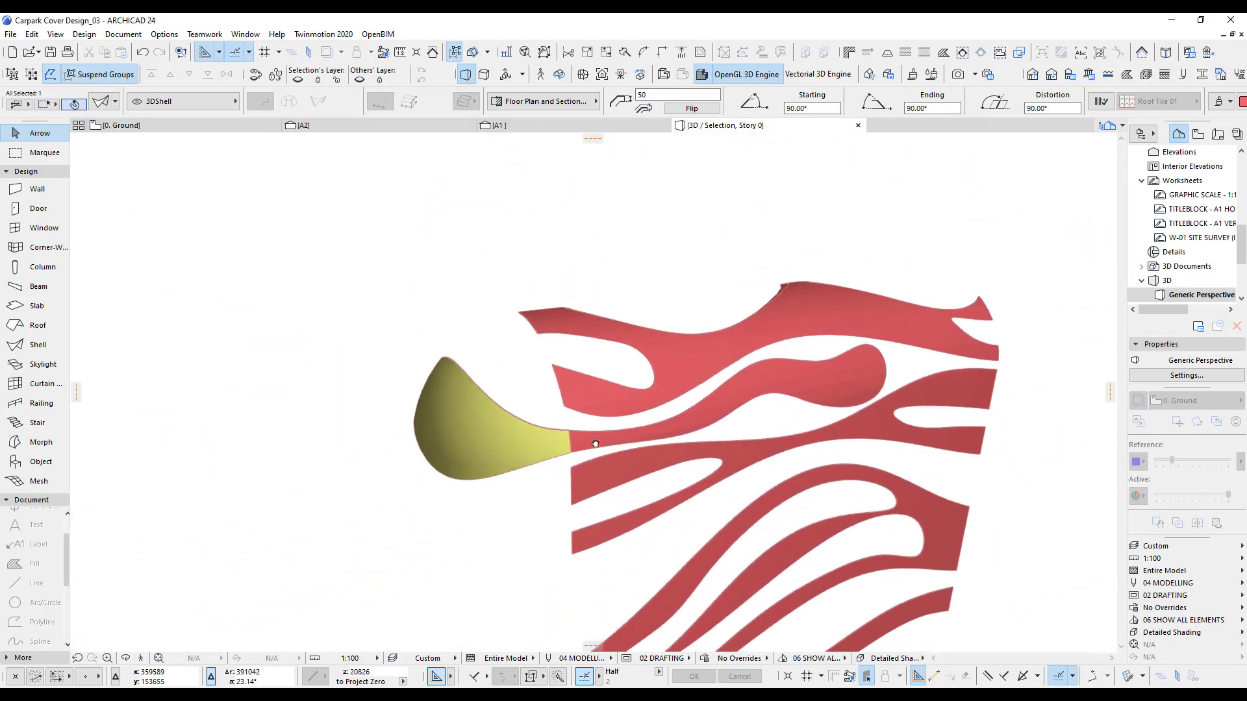
pyautogui.click(615, 259)
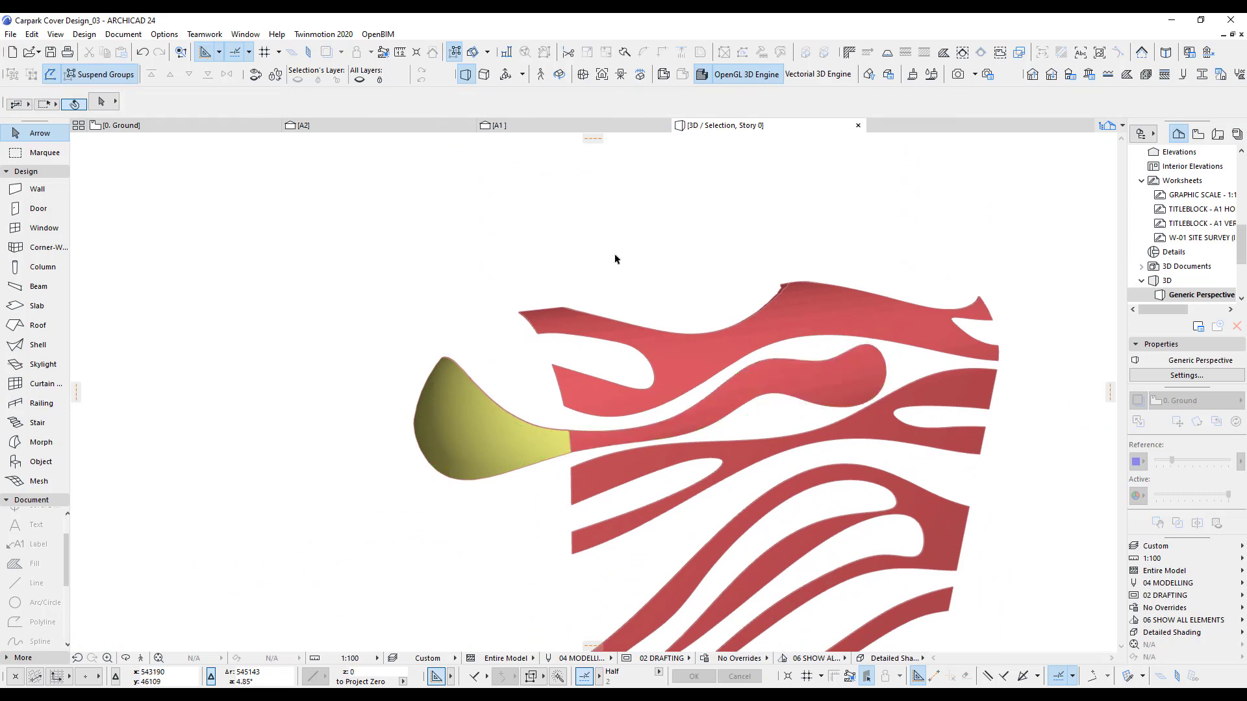
pyautogui.press('F2')
pyautogui.hotkey('ctrl', 'a')
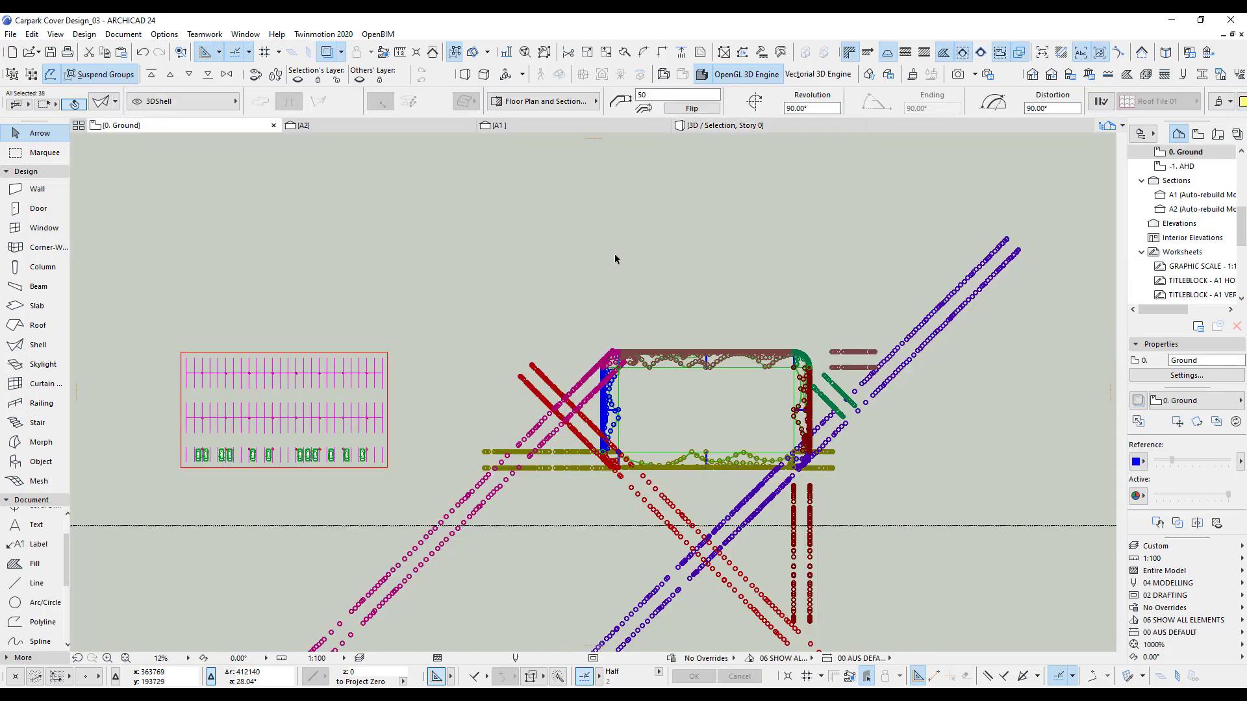
pyautogui.press('Escape')
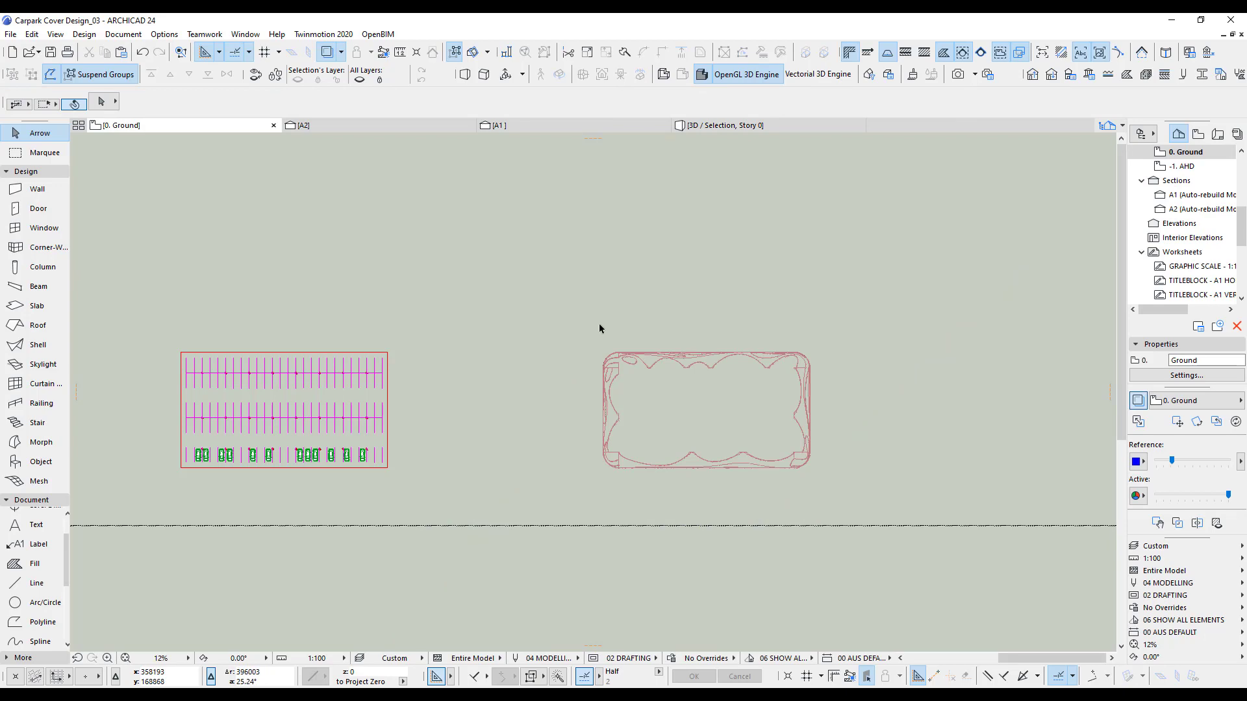
pyautogui.moveTo(569, 317); pyautogui.dragTo(843, 487)
pyautogui.press('F5')
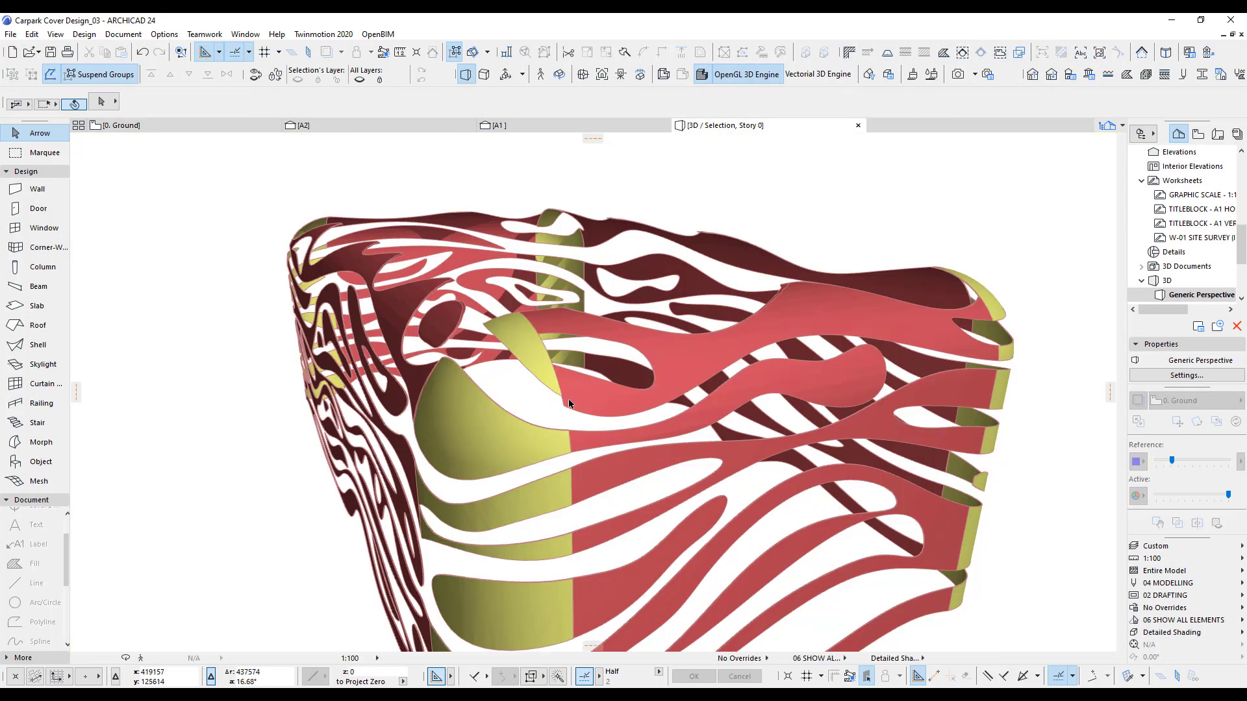
# Step: Isolate in 3D the corner shell with the uppermost curved strip and the straight shell it meets at the mismatched lower edge
pyautogui.scroll(6, 565, 394)
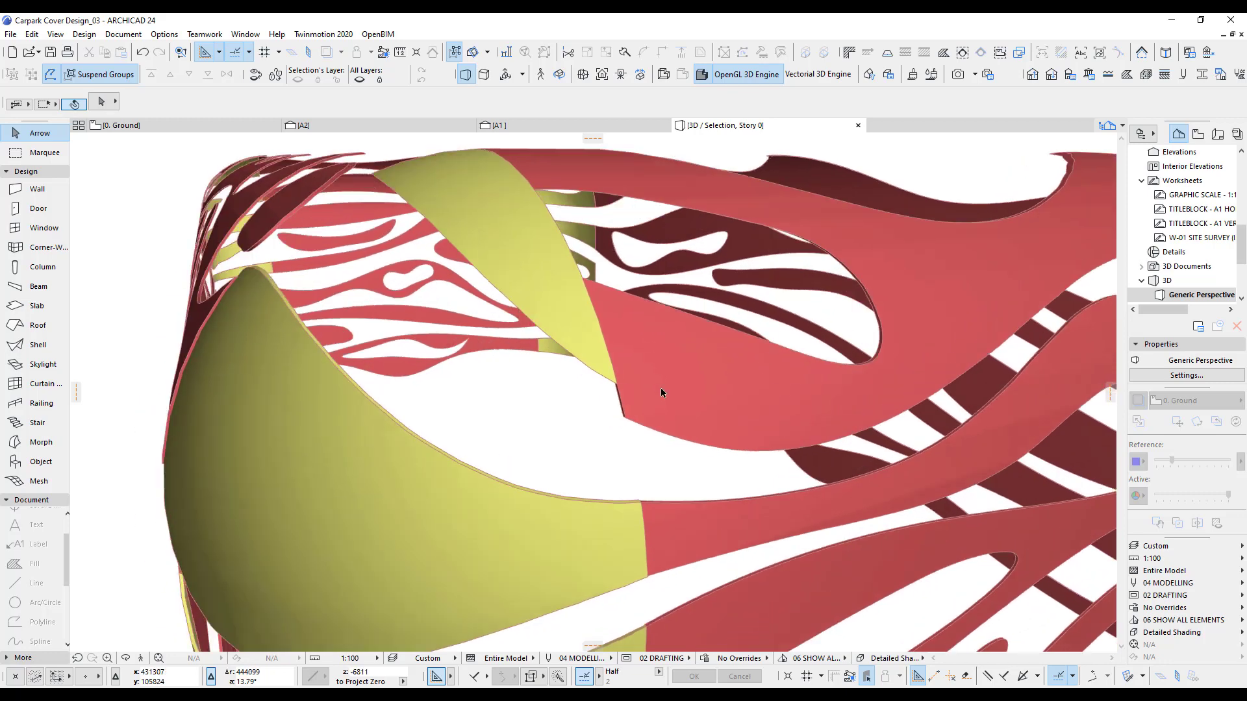
pyautogui.scroll(1, 661, 387)
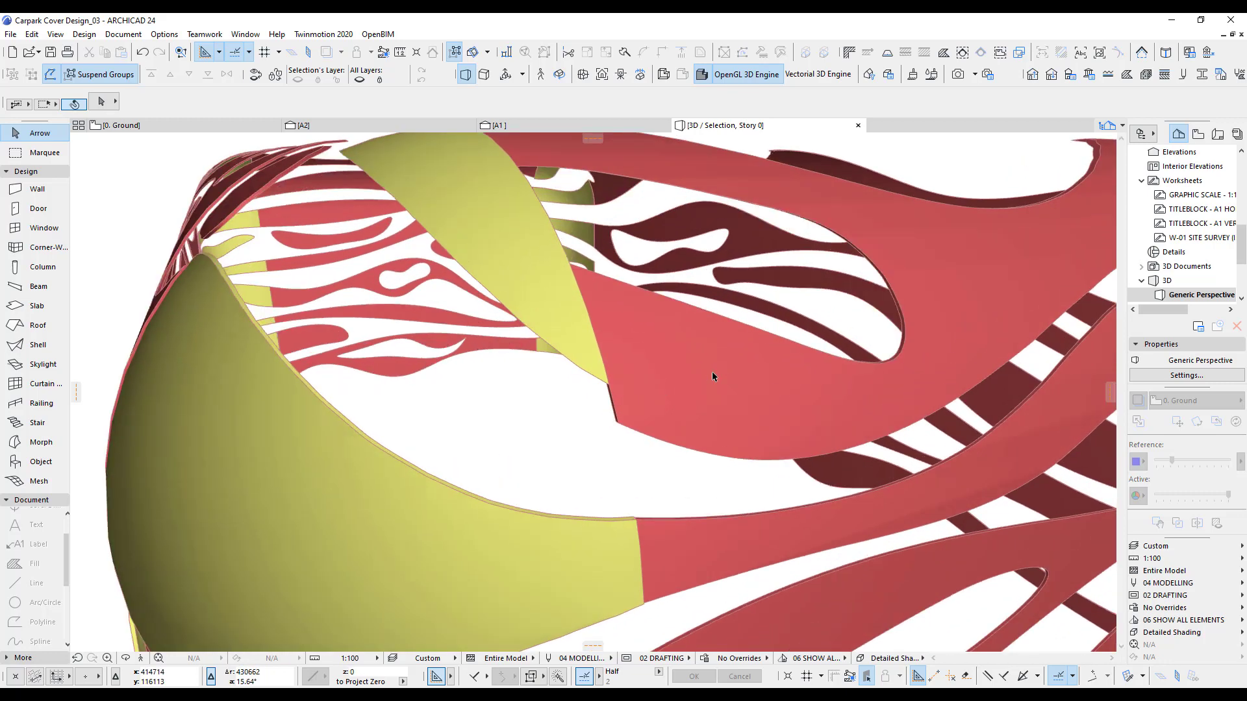
pyautogui.click(569, 338)
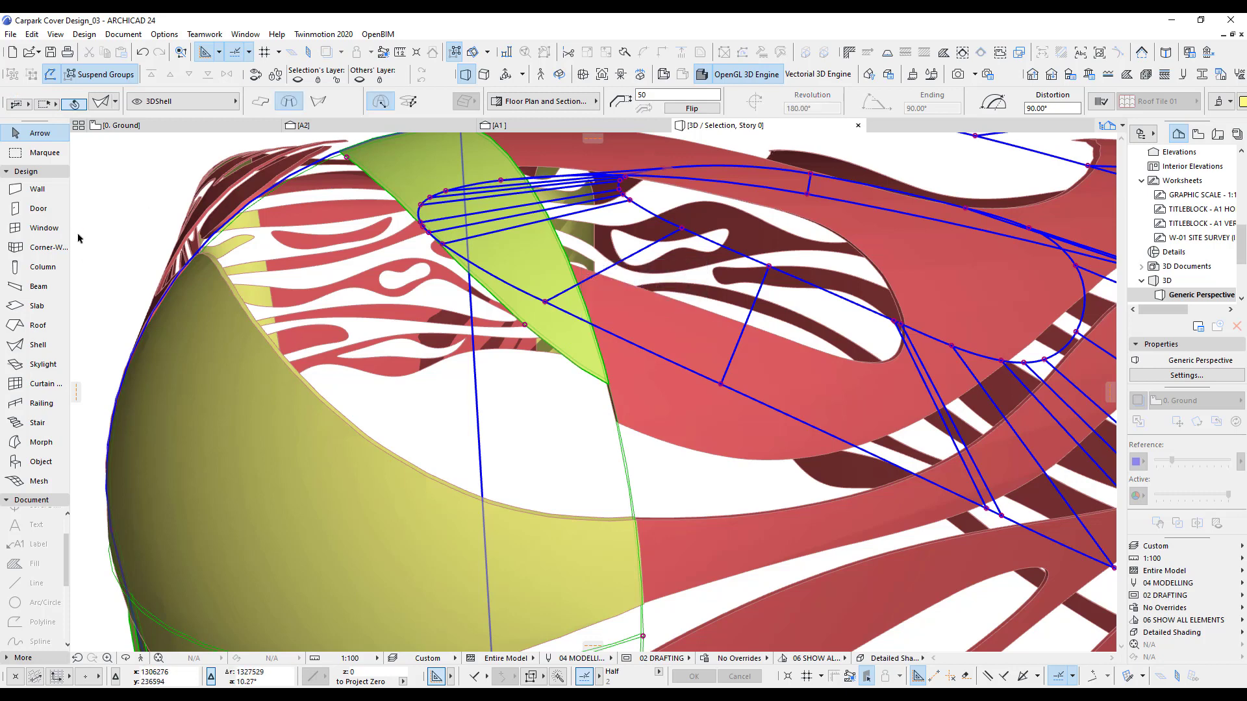
pyautogui.click(111, 220)
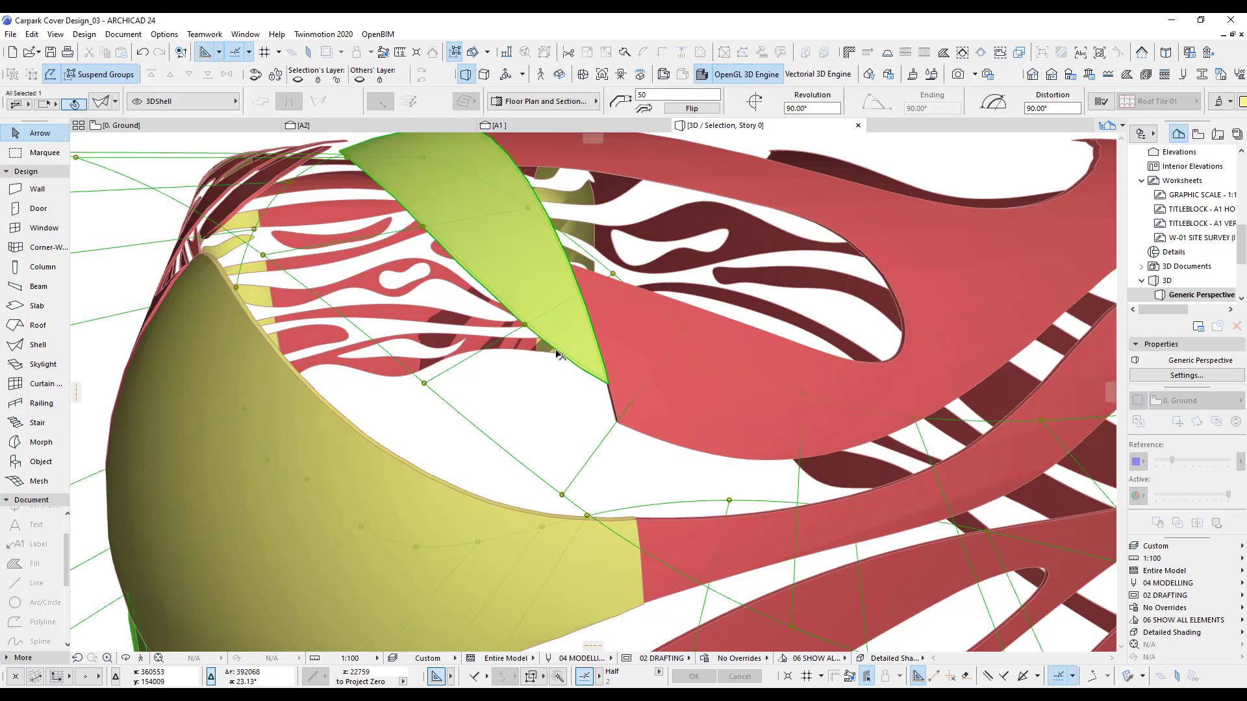
pyautogui.scroll(2, 606, 405)
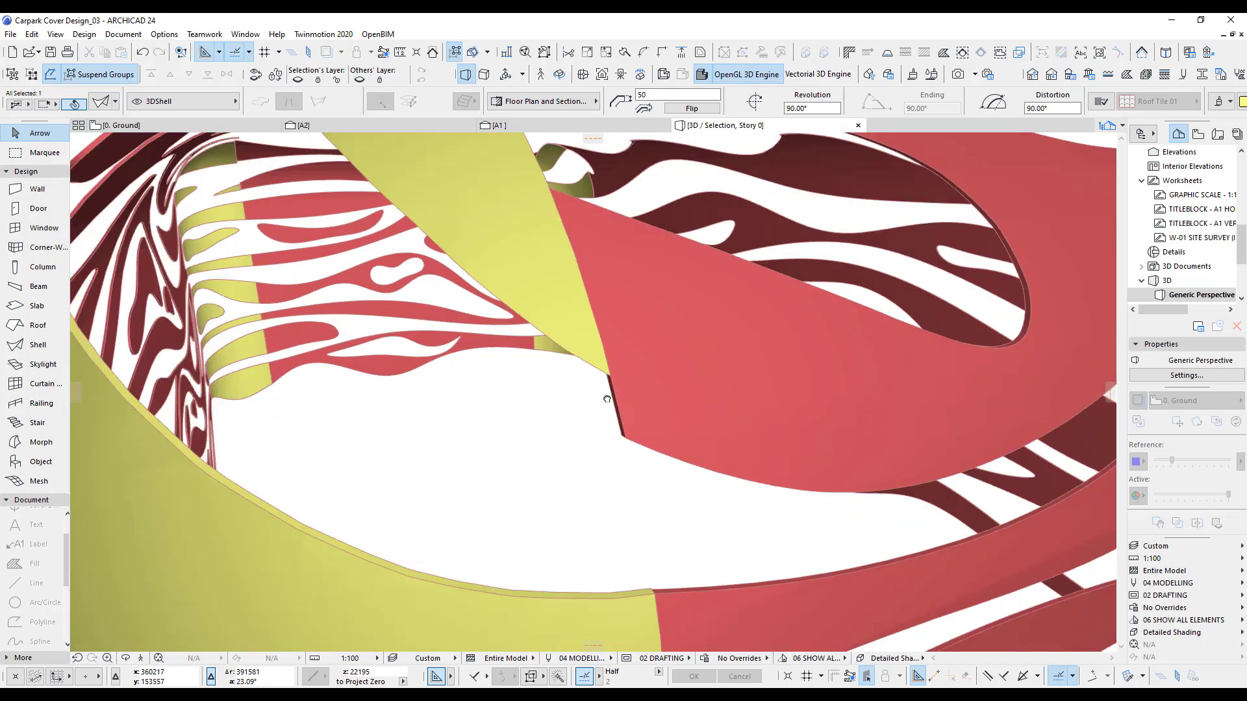
pyautogui.scroll(-2, 598, 401)
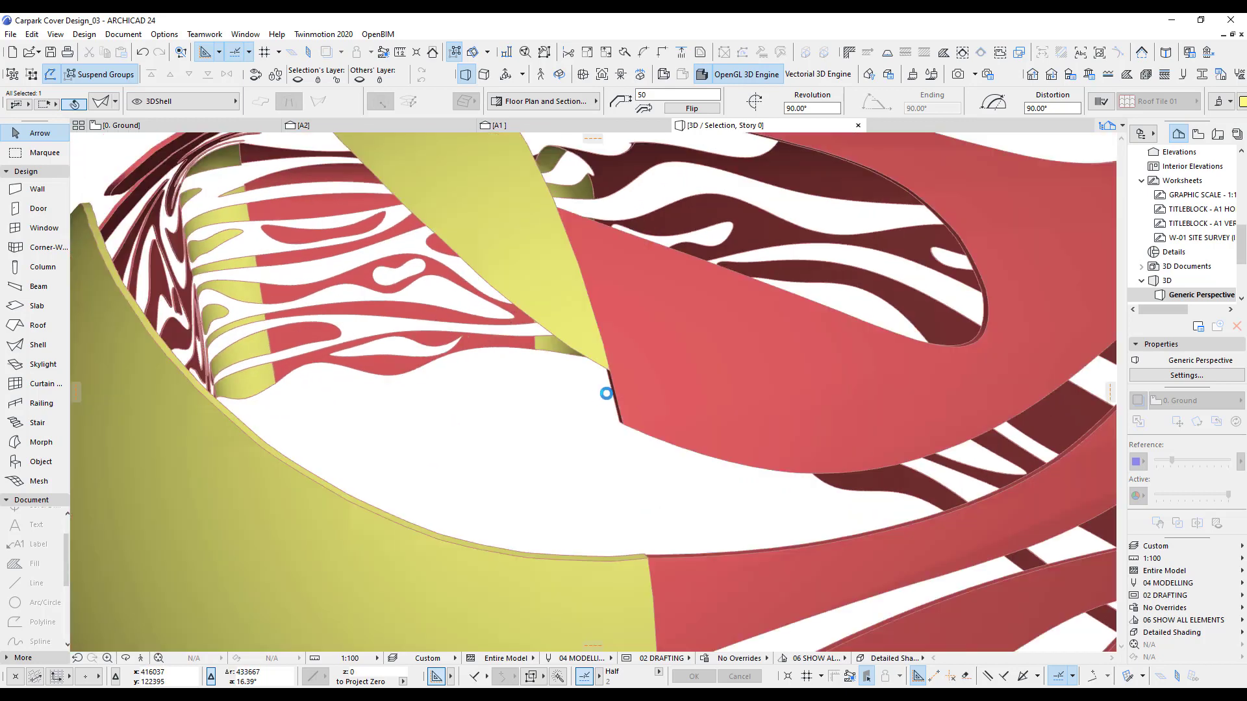
pyautogui.keyDown('shift'); pyautogui.click(722, 449); pyautogui.keyUp('shift')
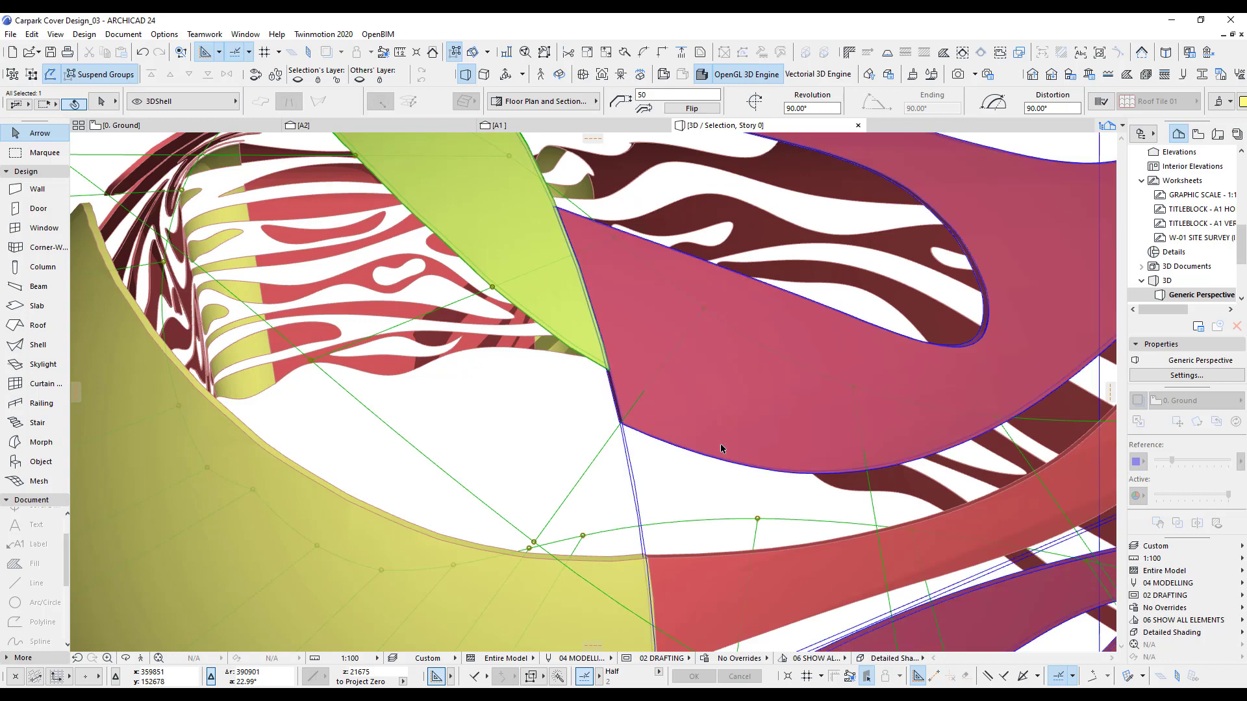
pyautogui.press('F5')
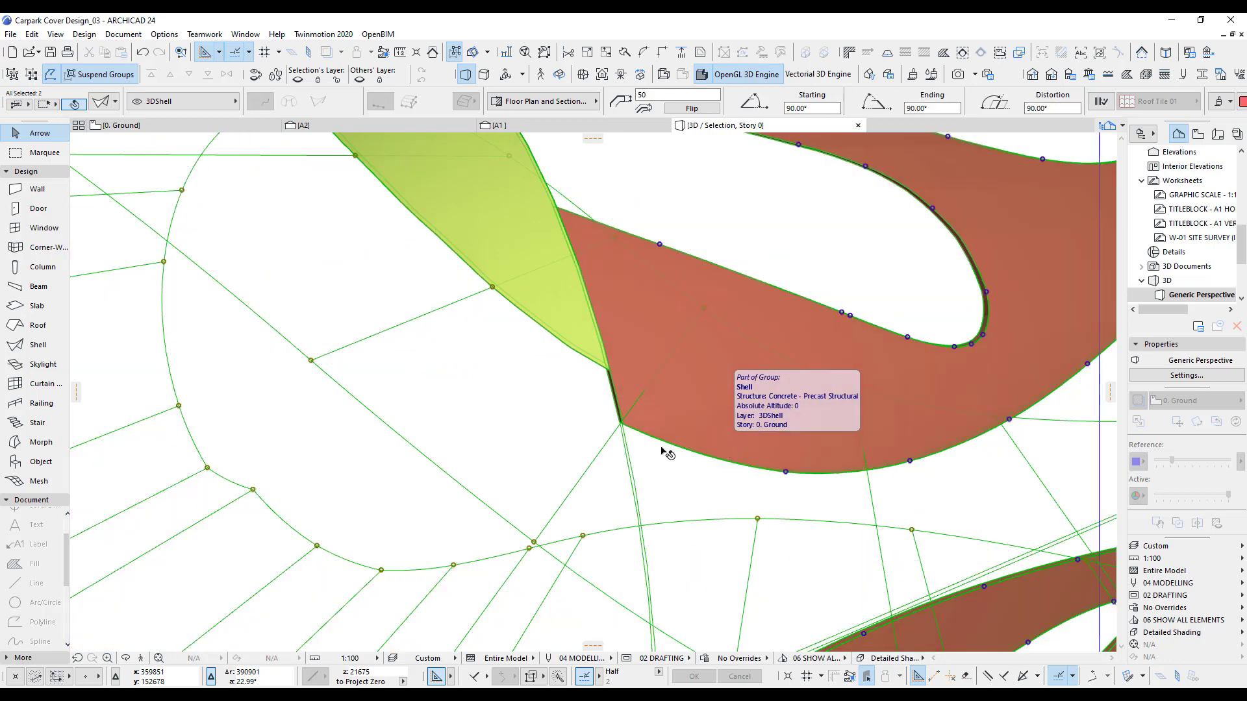
# Step: Select only the corner shell and move its contour node below the joint up and away from the straight shell
pyautogui.click(561, 367)
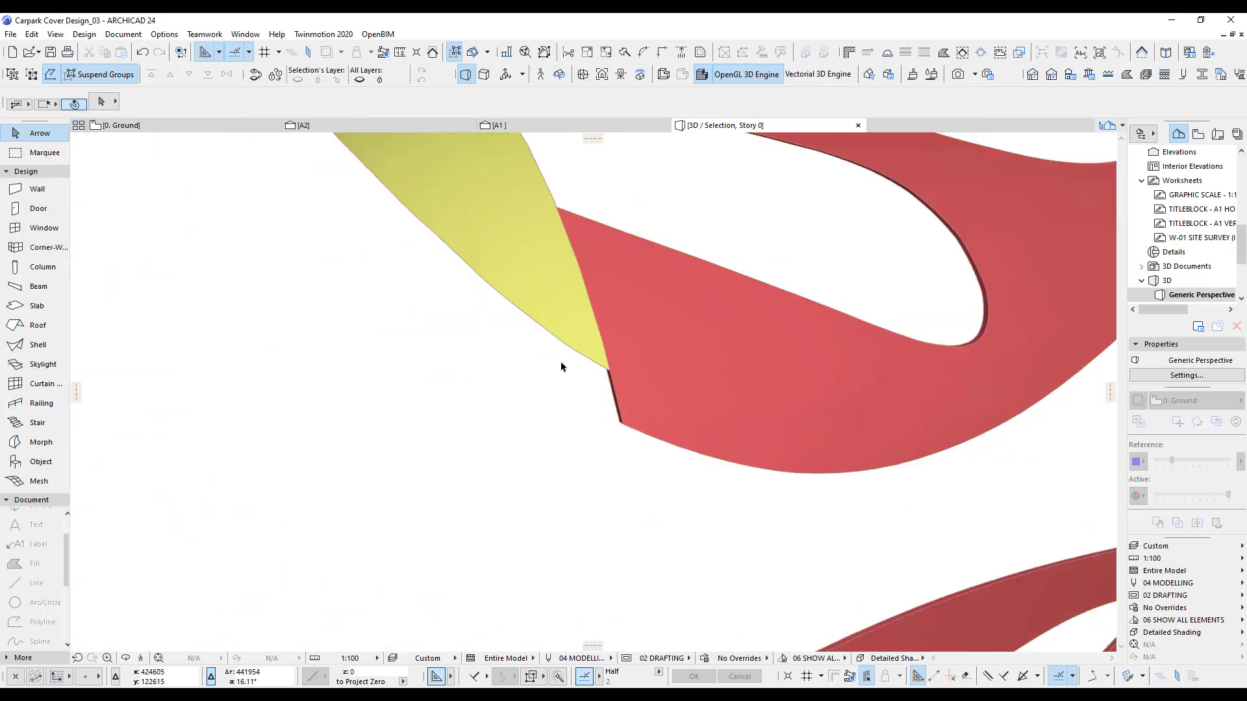
pyautogui.click(564, 348)
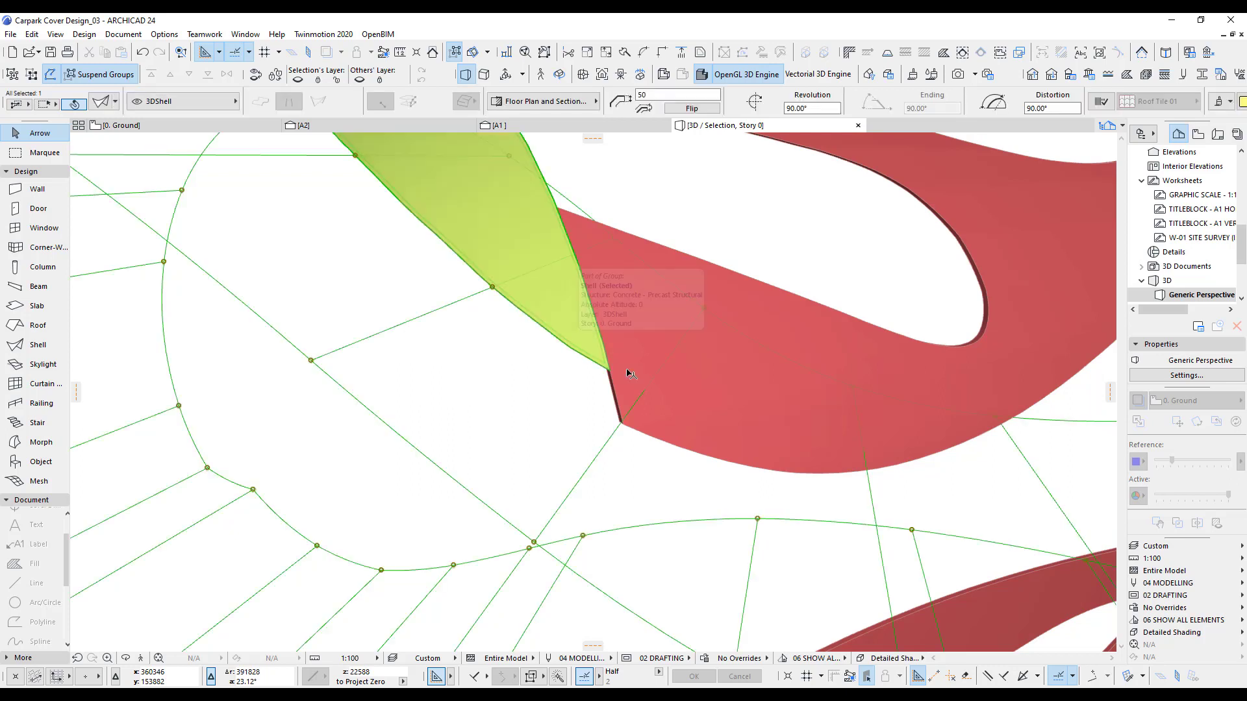
pyautogui.keyDown('shift'); pyautogui.moveTo(677, 437); pyautogui.dragTo(697, 375, button='middle'); pyautogui.keyUp('shift')
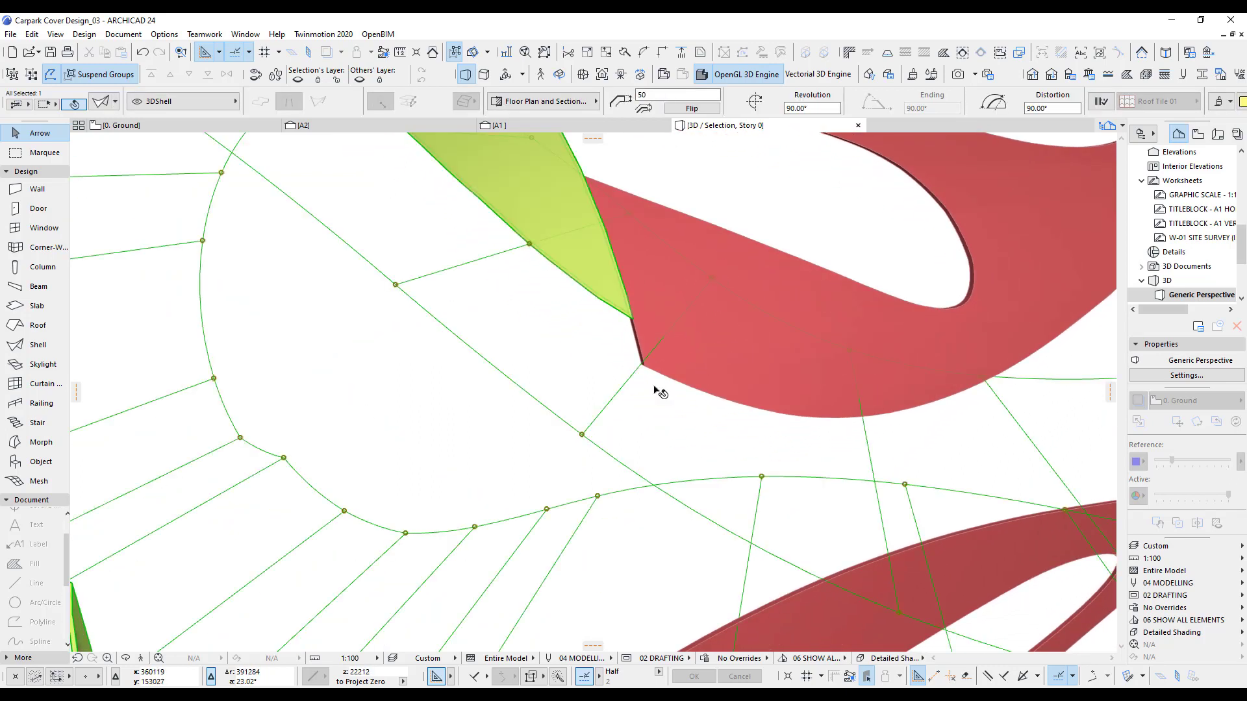
pyautogui.click(583, 436)
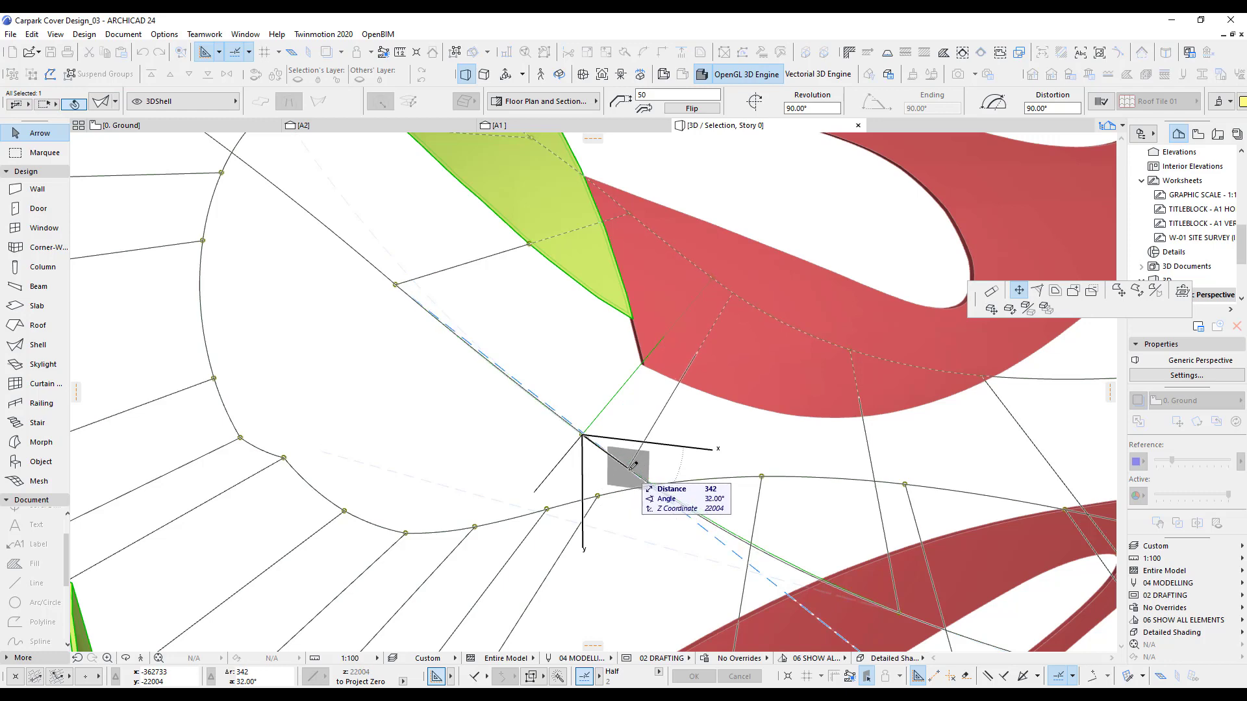
pyautogui.click(630, 469)
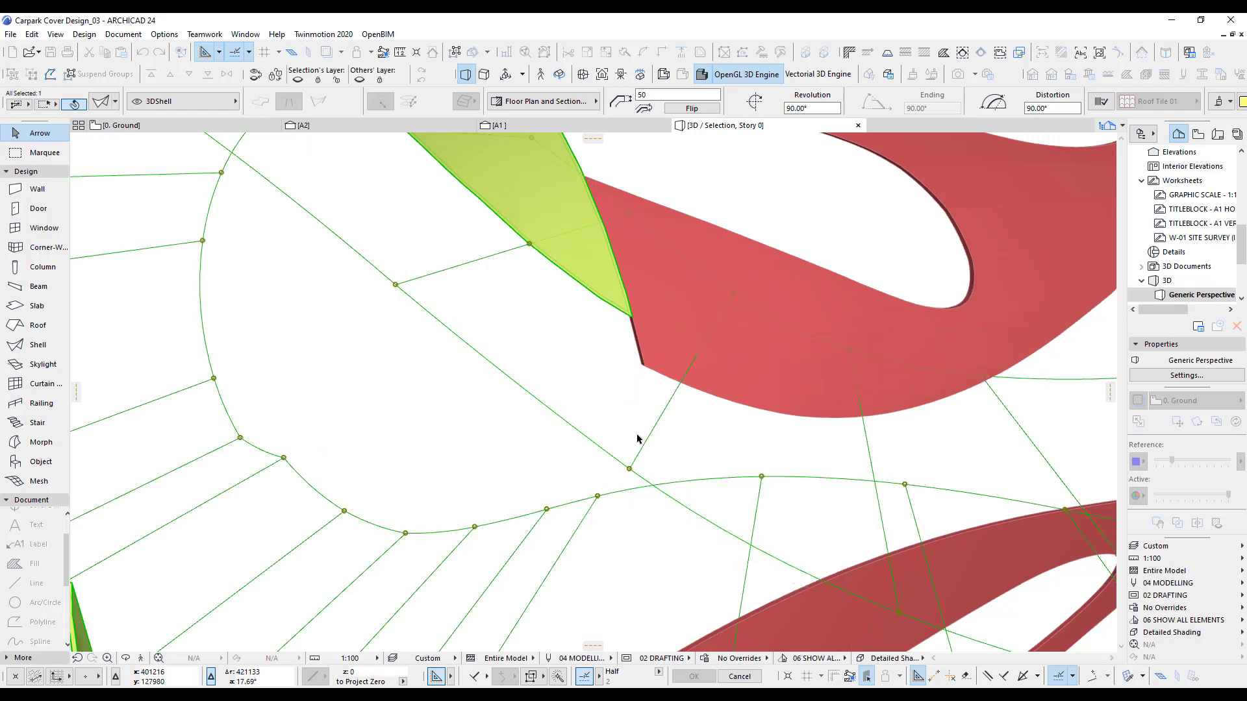
pyautogui.click(630, 469)
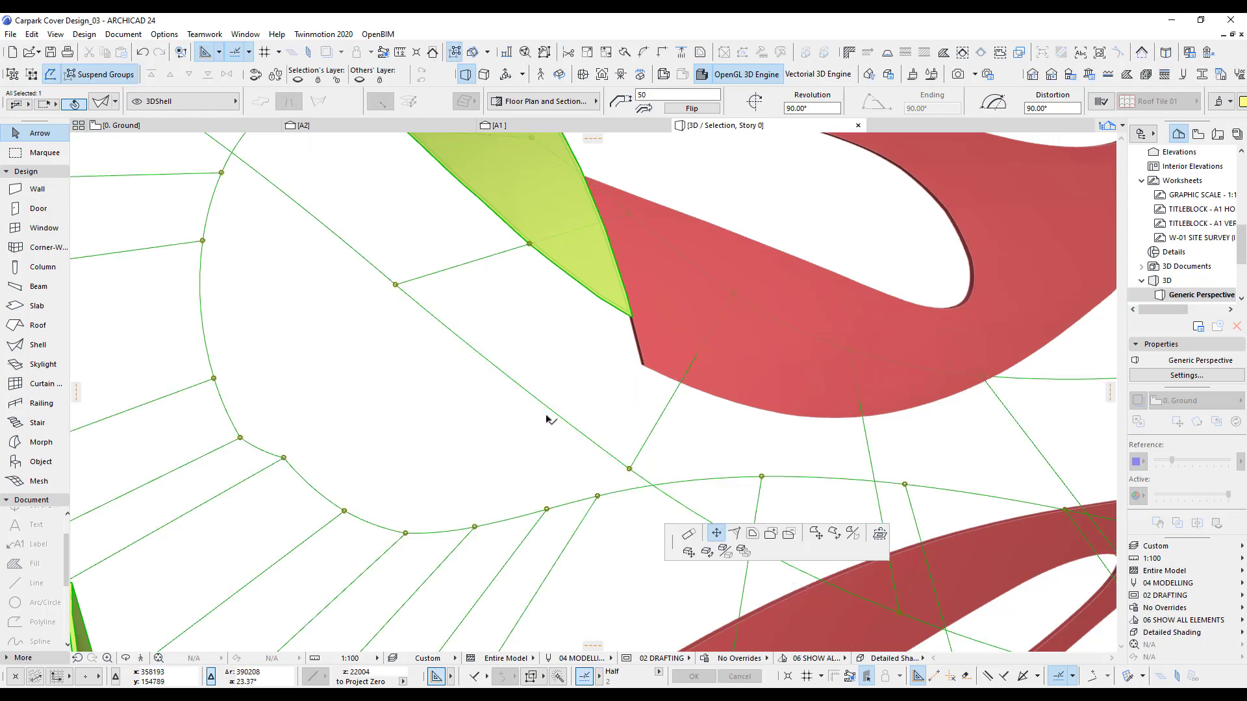
pyautogui.click(509, 376)
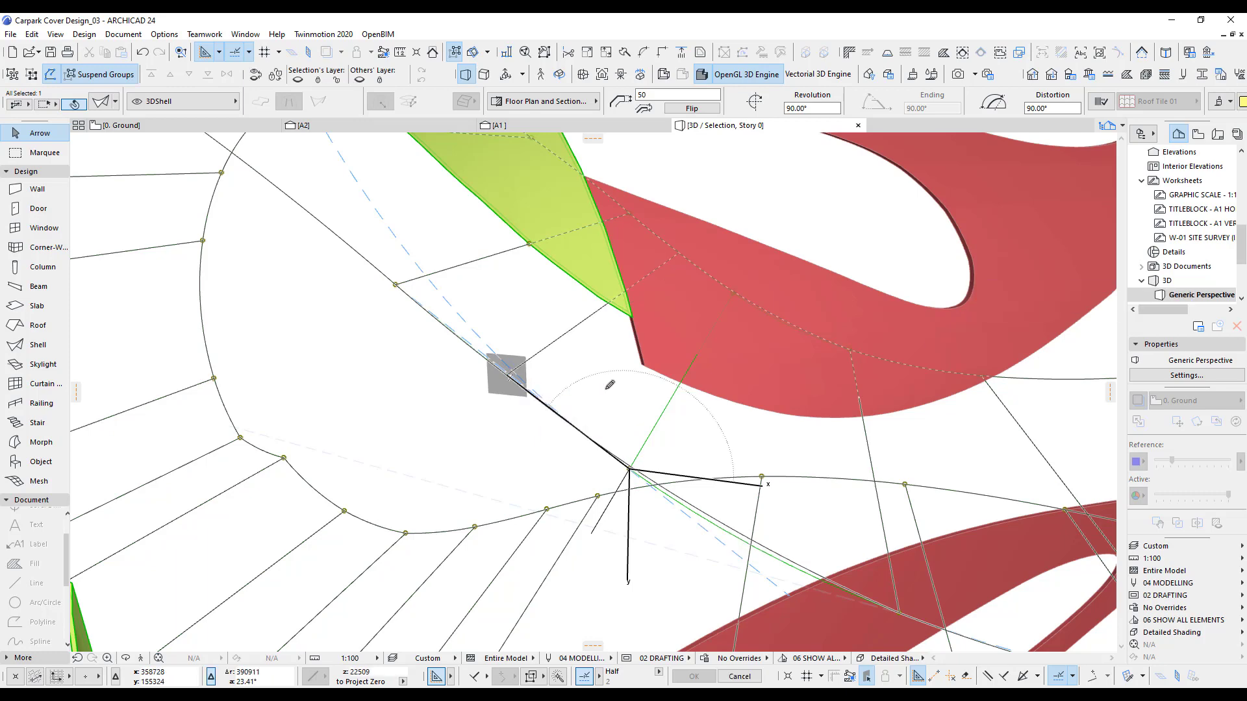
# Step: Try to move the corner shell's contour node lying over the straight shell back toward the joint, and undo the move
pyautogui.click(680, 256)
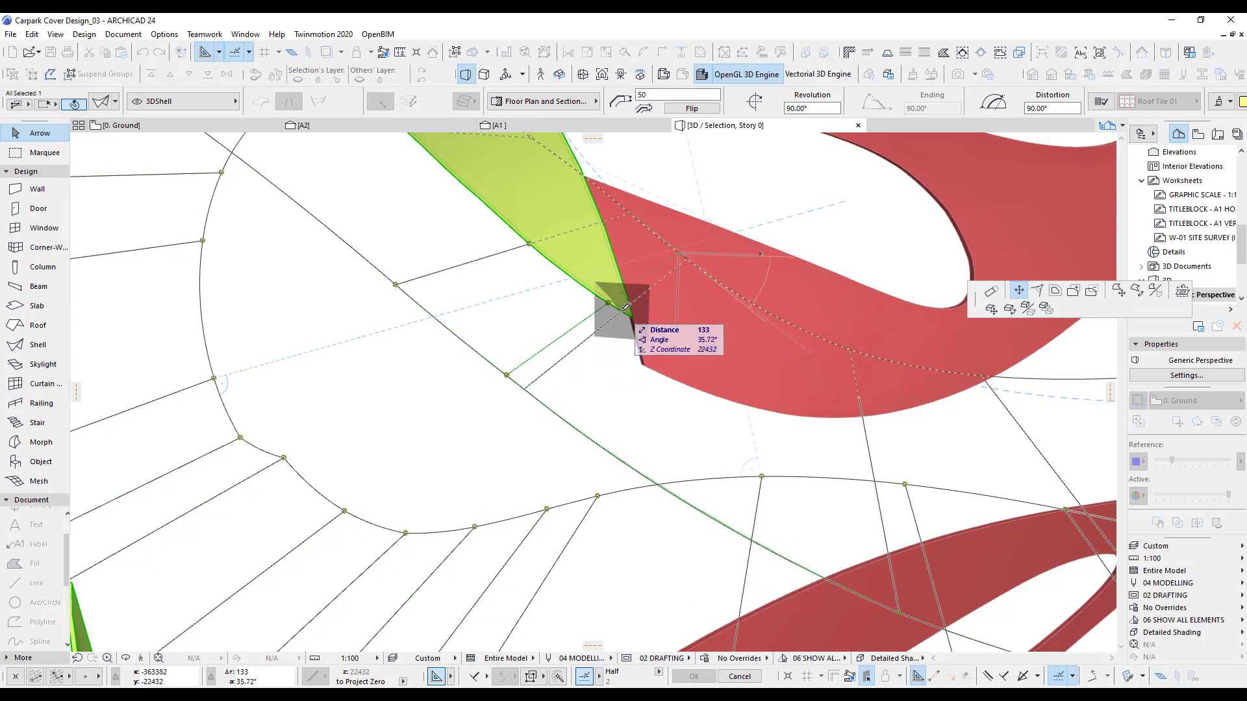
pyautogui.click(605, 324)
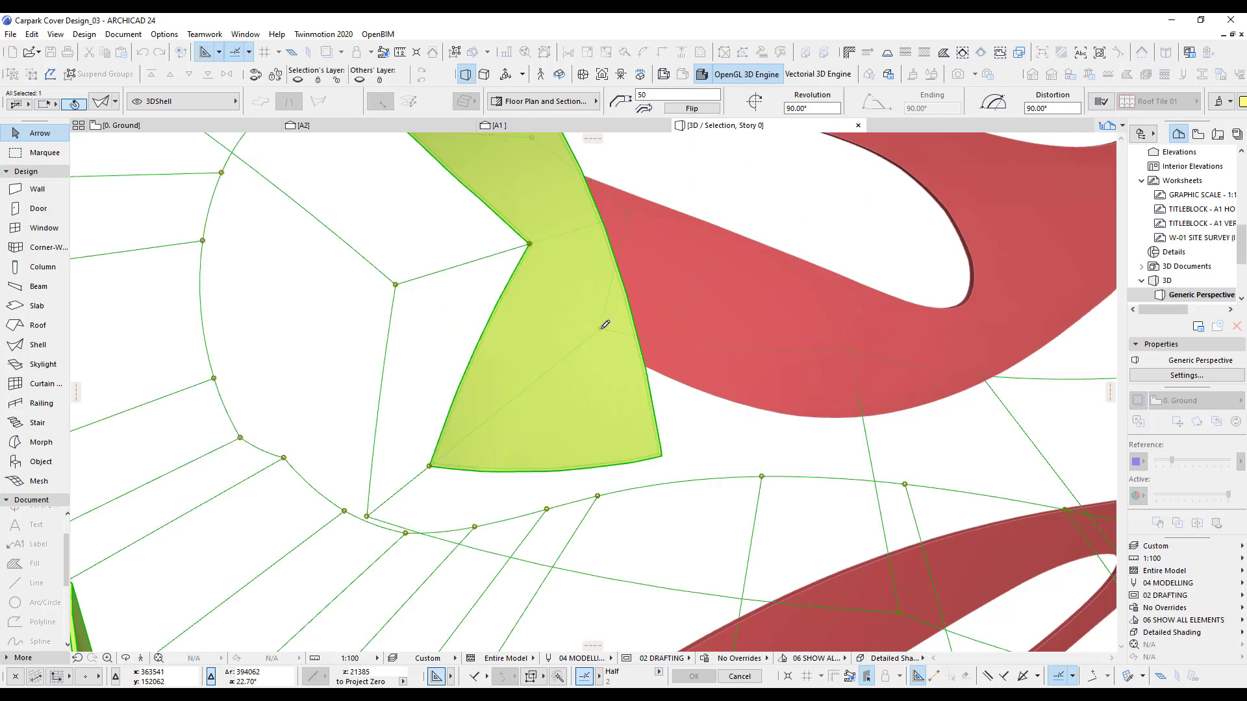
pyautogui.hotkey('ctrl', 'z')
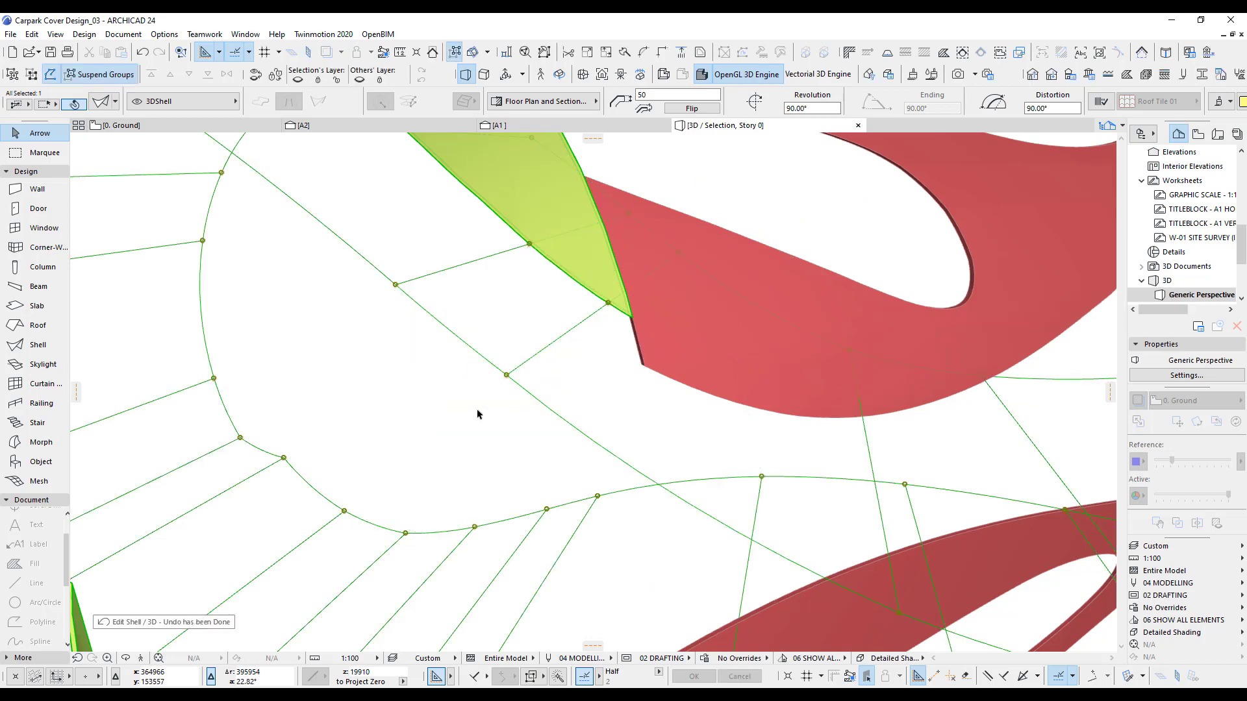
# Step: Convert the corner shell with the uppermost curved strip into a morph and deselect it
pyautogui.scroll(-4, 635, 429)
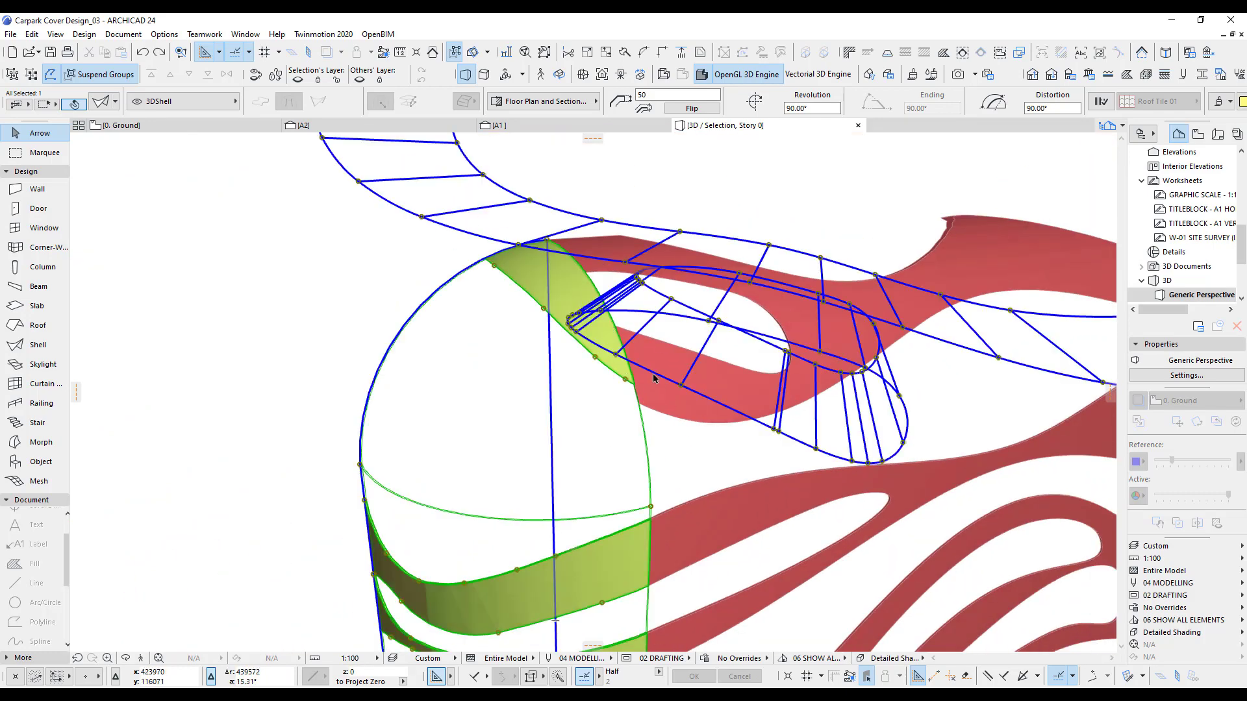
pyautogui.click(398, 286)
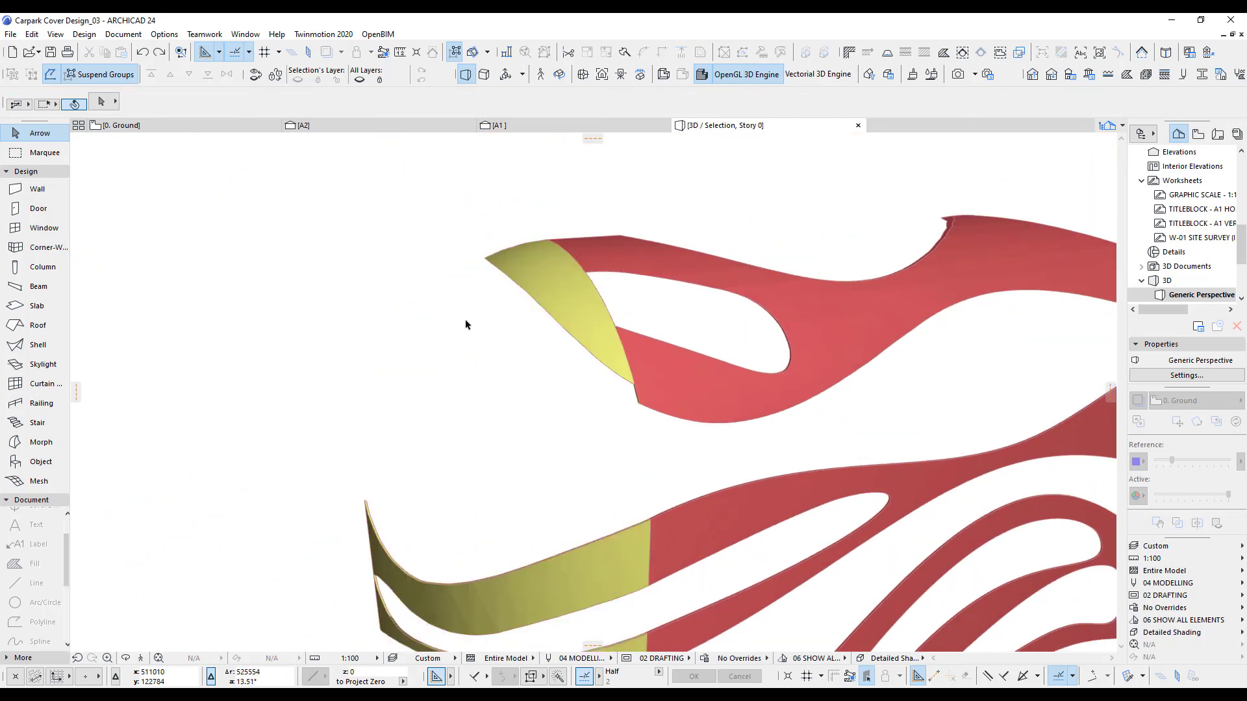
pyautogui.click(551, 307)
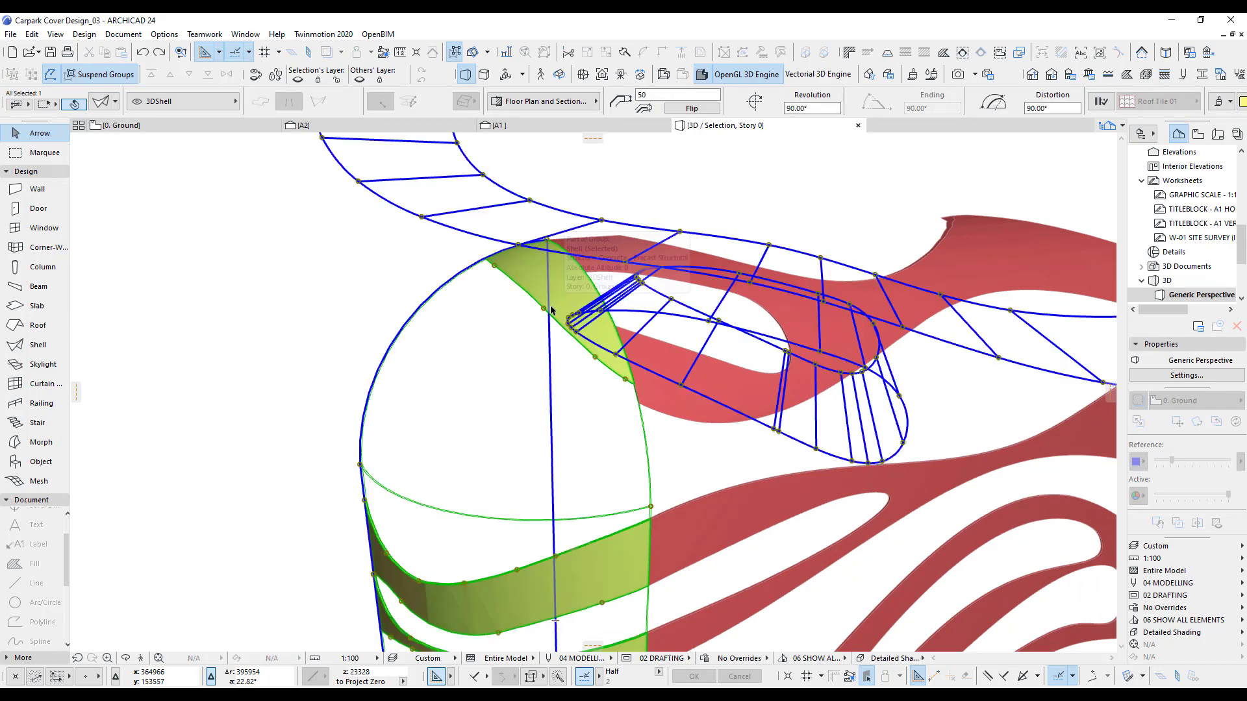
pyautogui.rightClick(364, 279)
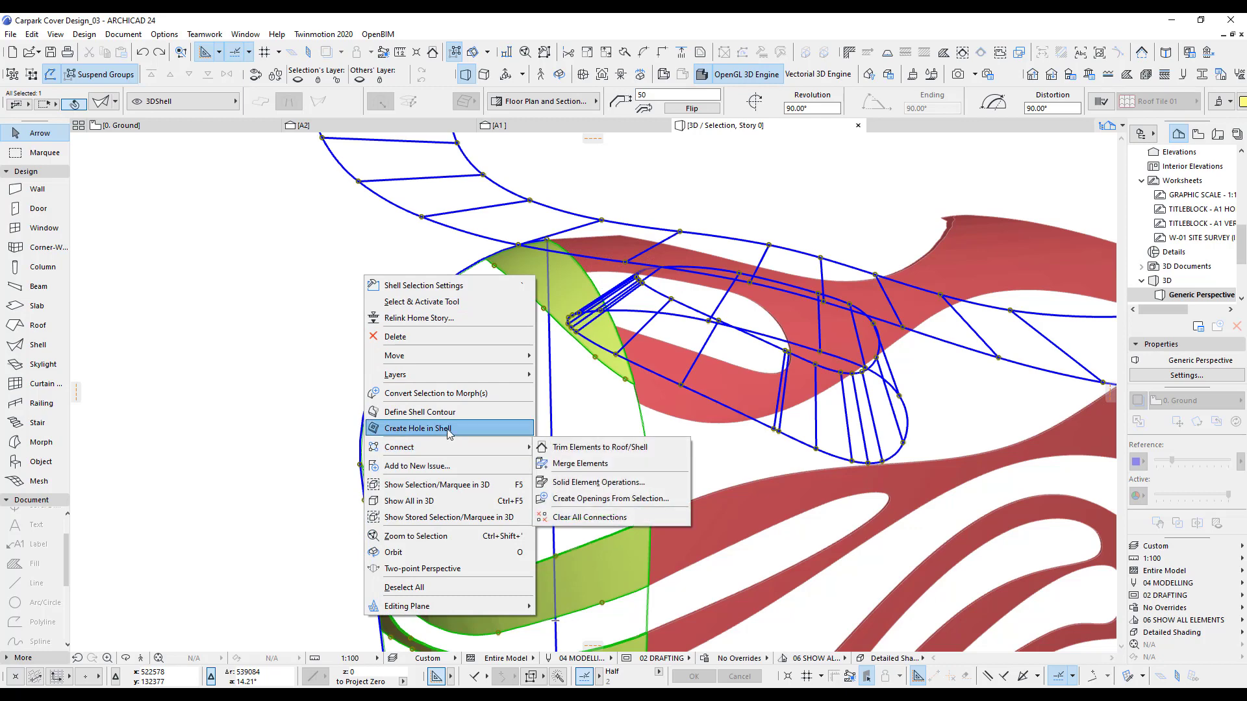
pyautogui.click(464, 394)
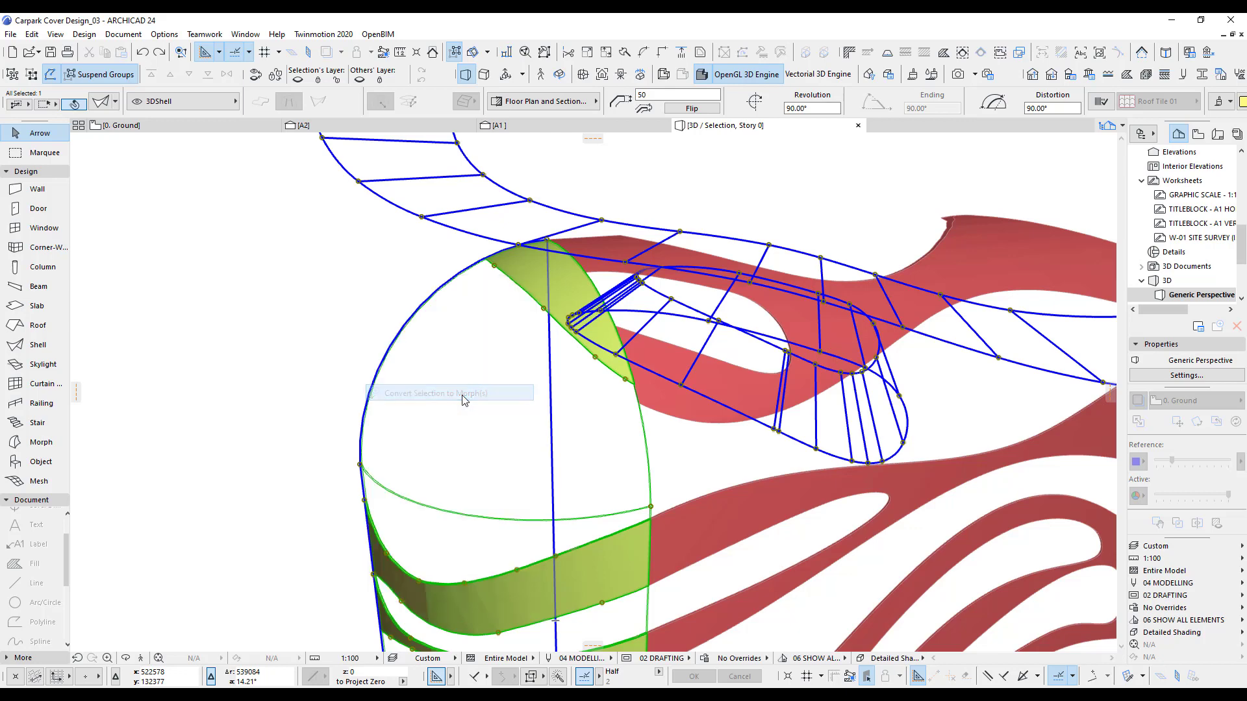
pyautogui.click(697, 280)
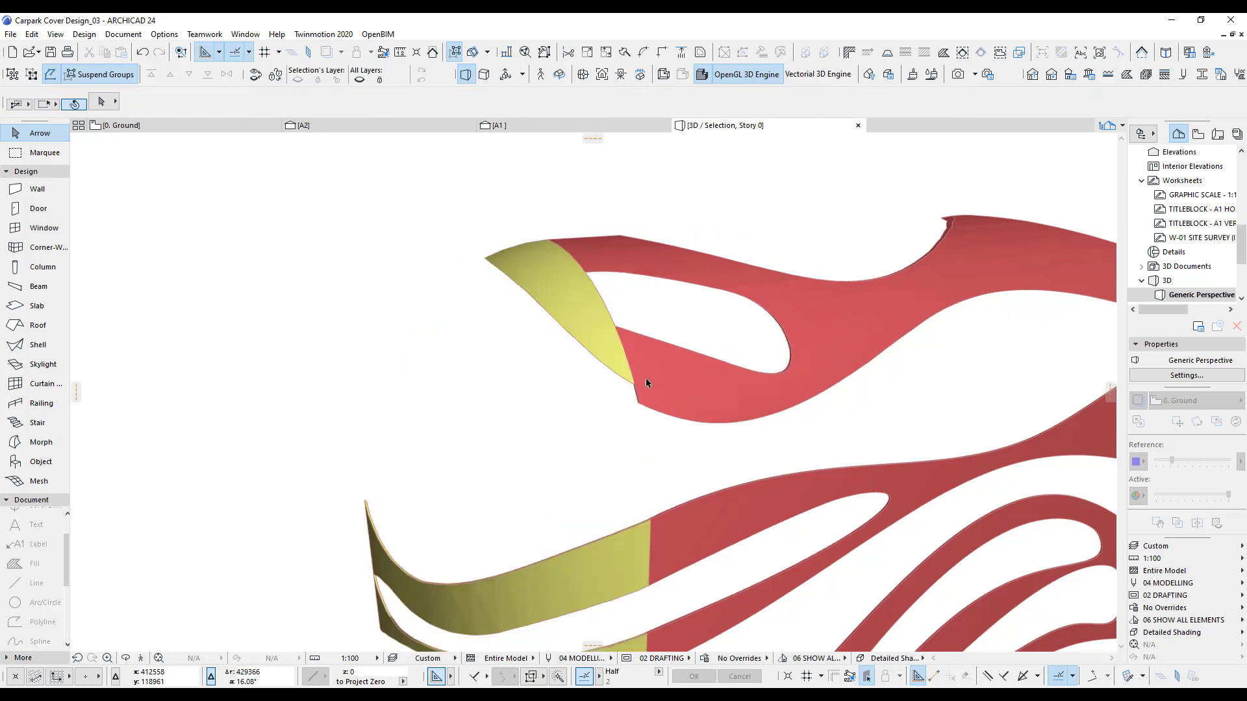
# Step: Stretch the morph's lower tip about 450 mm down onto the straight shell's lower corner to close the joint
pyautogui.scroll(3, 649, 385)
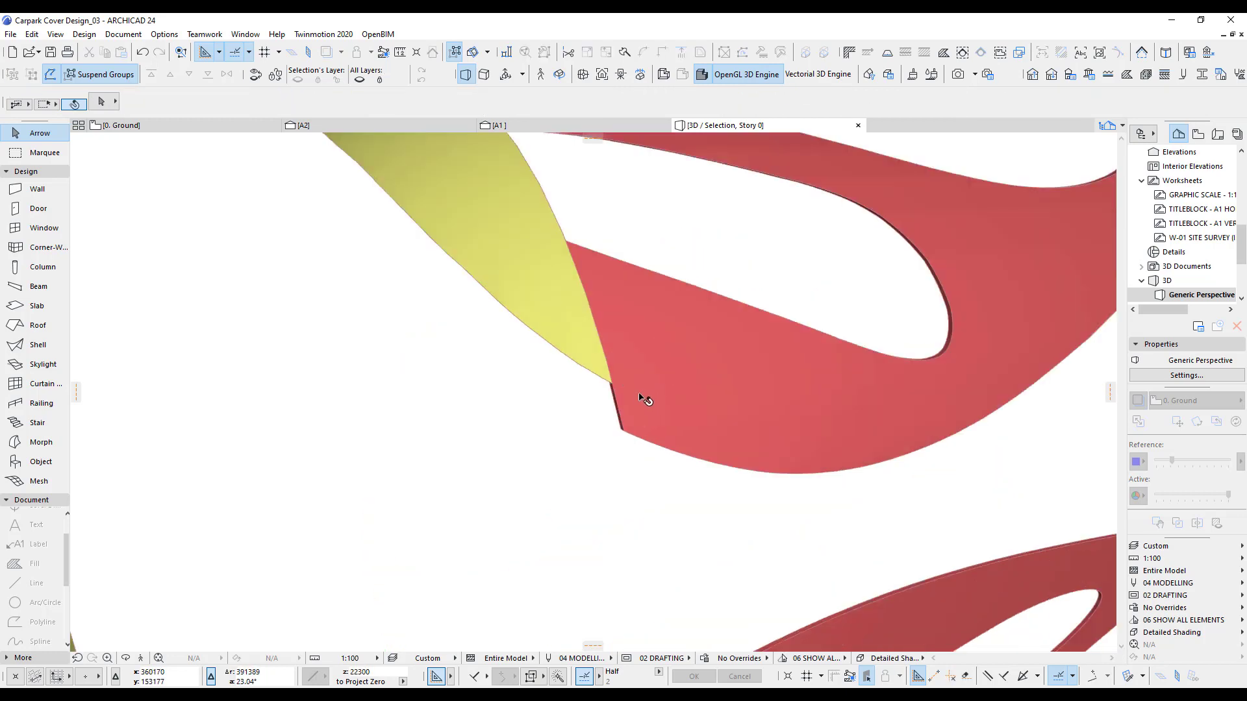
pyautogui.click(599, 368)
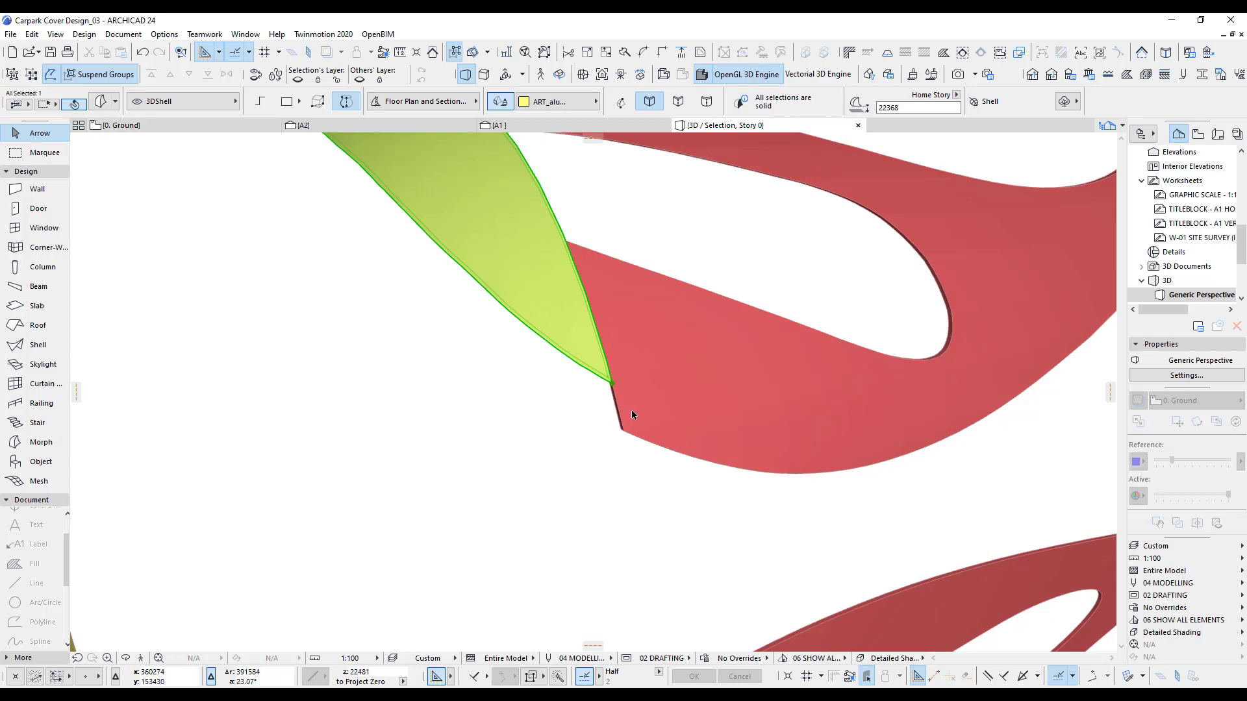
pyautogui.click(612, 386)
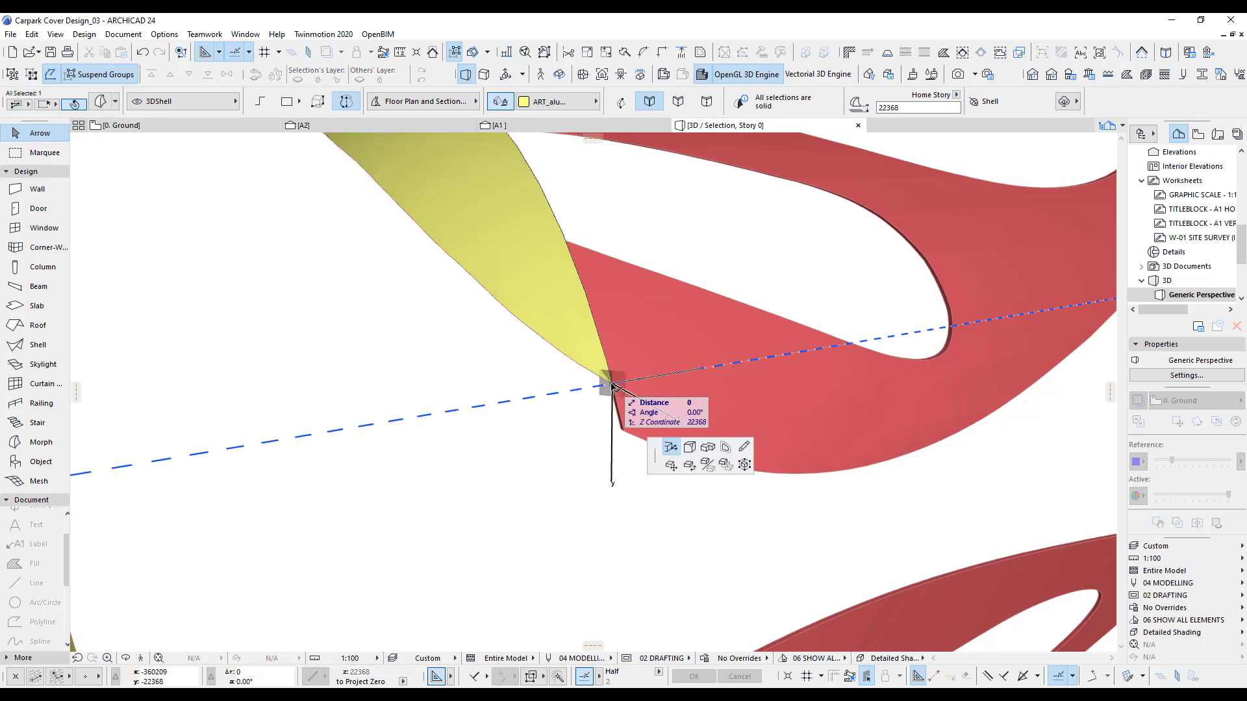
pyautogui.click(626, 423)
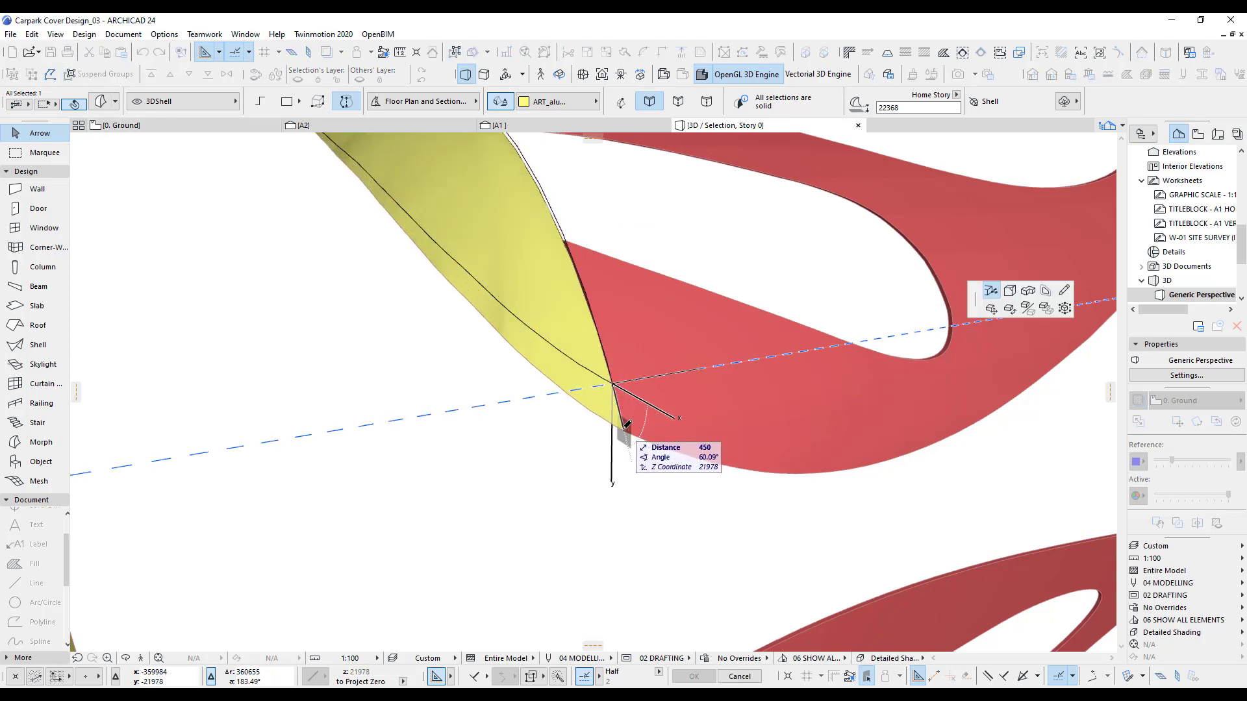
pyautogui.click(504, 468)
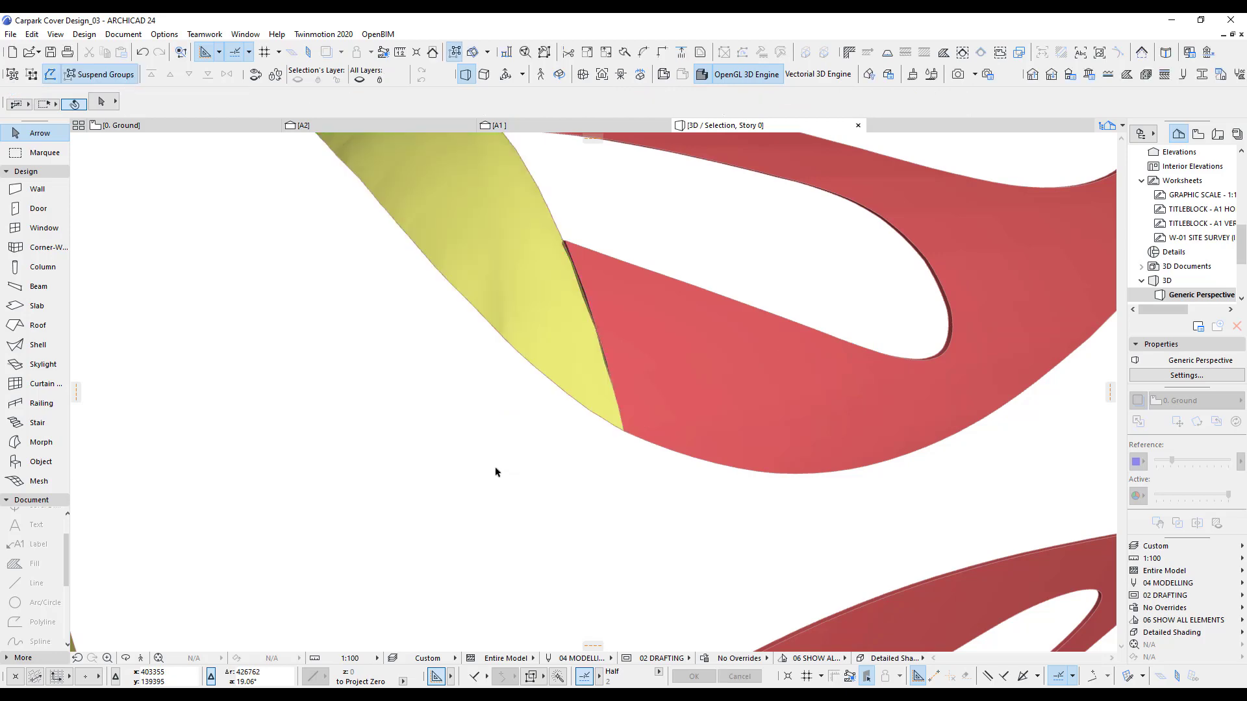
# Step: Return to the ground floor plan and select all the facade shells with the Marquee tool active
pyautogui.scroll(-5, 499, 467)
pyautogui.scroll(-2, 501, 467)
pyautogui.moveTo(578, 434); pyautogui.dragTo(628, 321, button='middle')
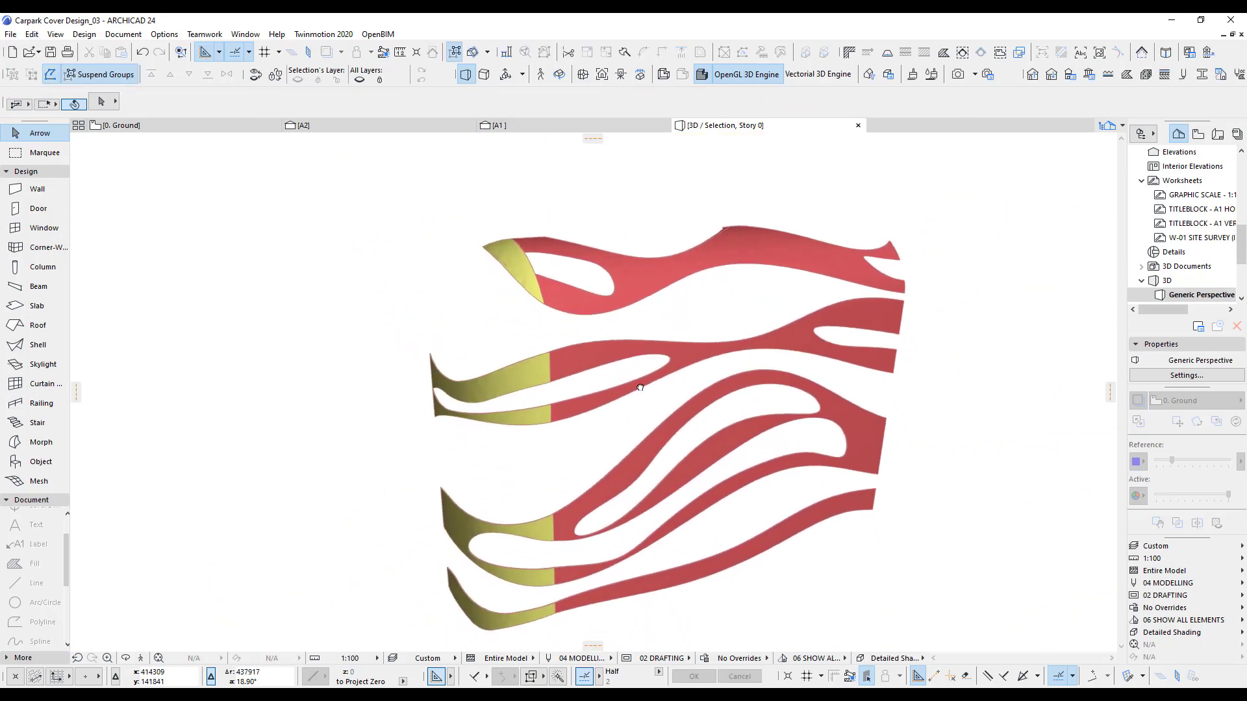
pyautogui.scroll(-1, 658, 447)
pyautogui.moveTo(654, 446); pyautogui.dragTo(638, 430, button='middle')
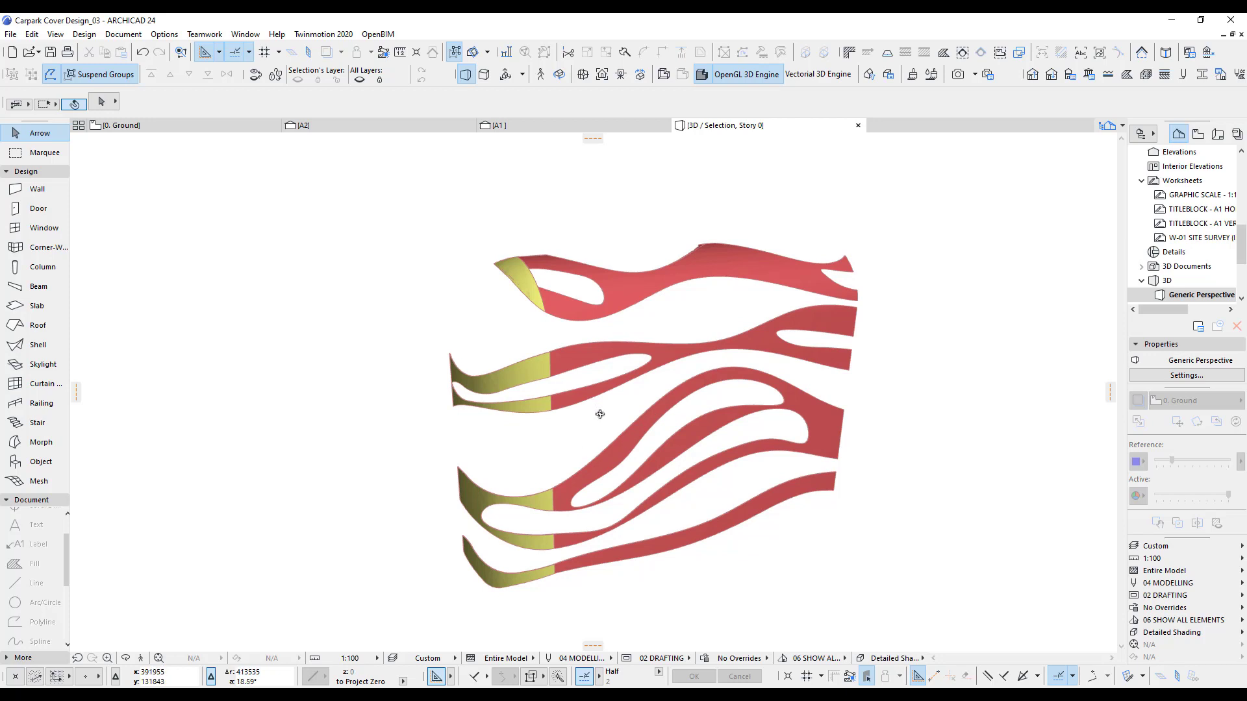
pyautogui.keyDown('shift'); pyautogui.moveTo(601, 414); pyautogui.dragTo(578, 400, button='middle'); pyautogui.keyUp('shift')
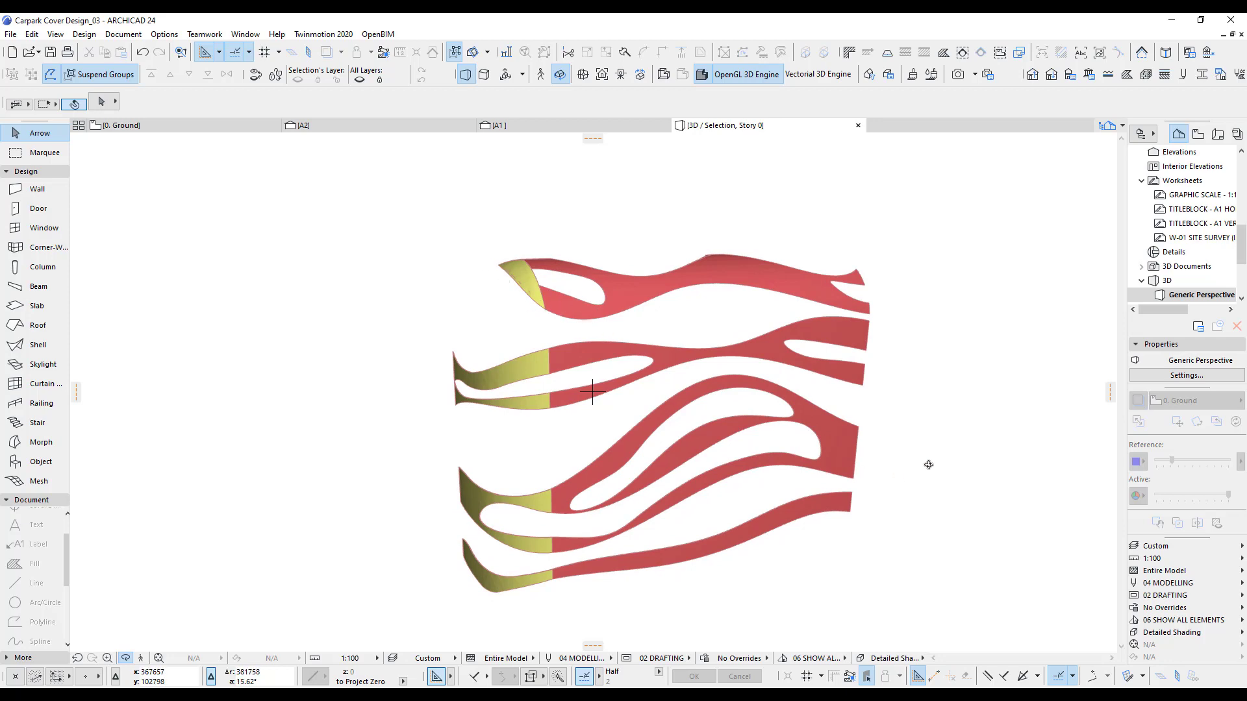
pyautogui.press('F2')
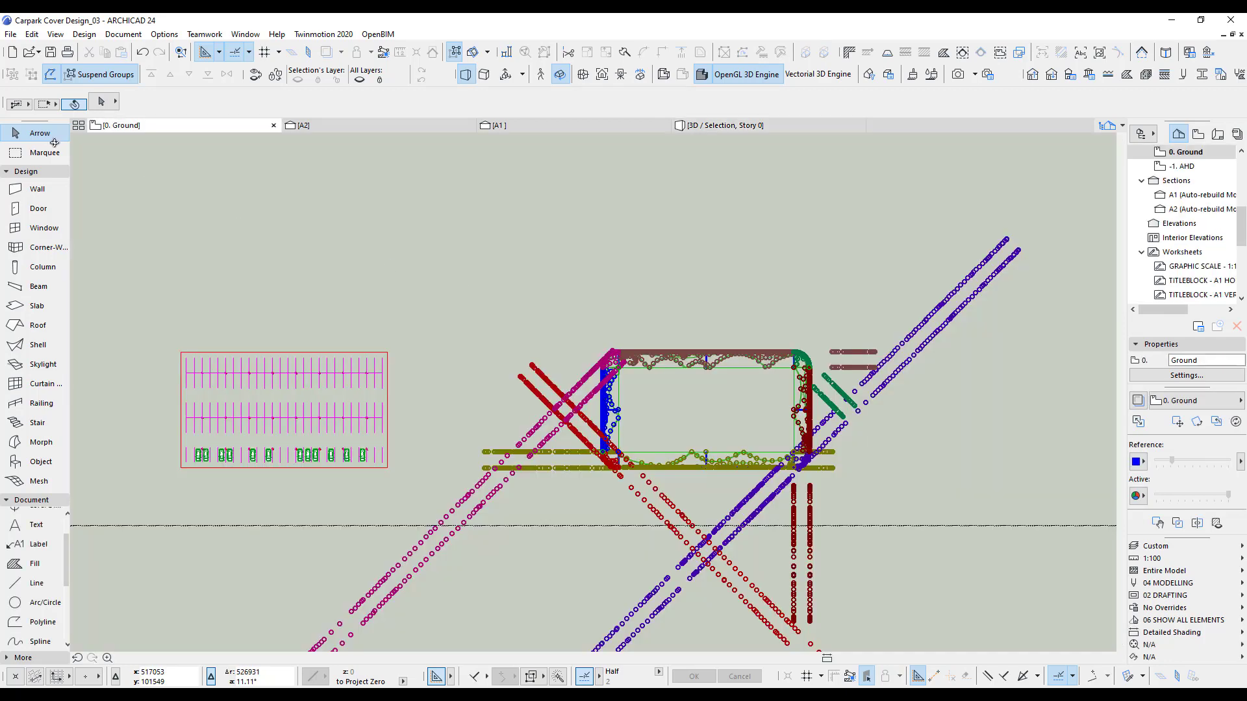
pyautogui.click(44, 154)
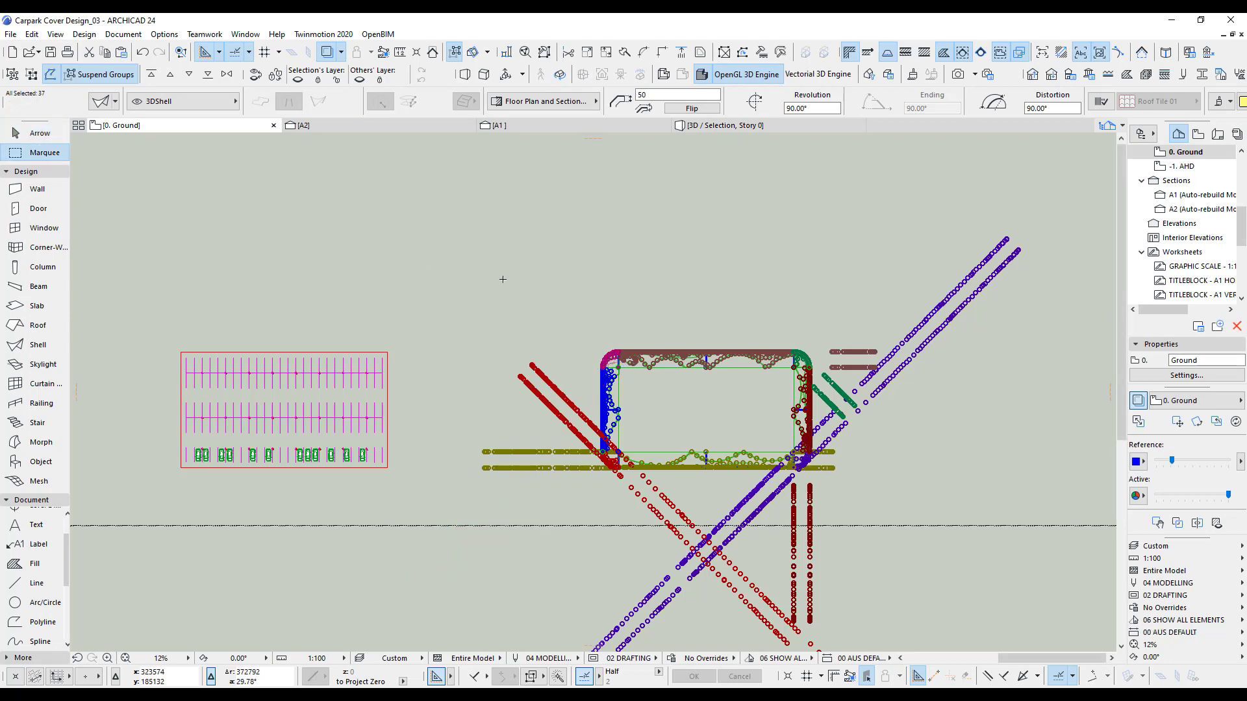
# Step: Examine in 3D the whole carpark with the facade around it, viewed from a rounded corner
pyautogui.moveTo(518, 481); pyautogui.dragTo(612, 451, button='middle')
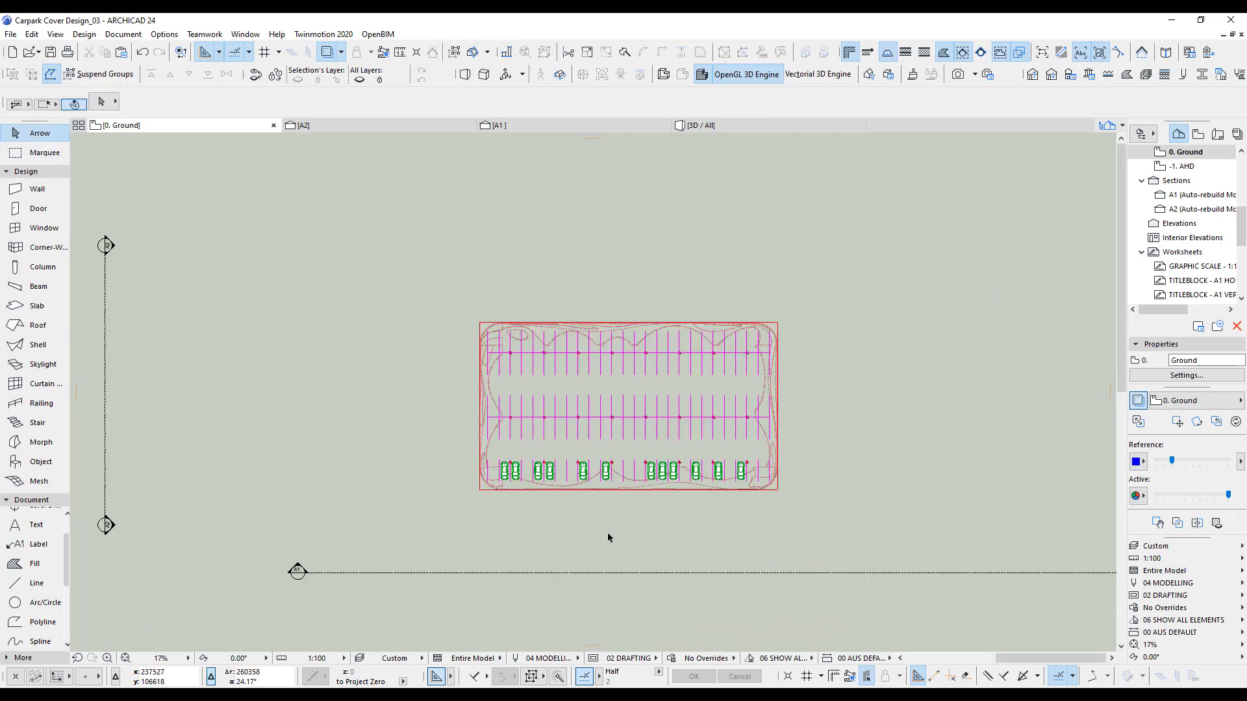
pyautogui.moveTo(608, 535); pyautogui.dragTo(632, 554, button='middle')
pyautogui.scroll(5, 556, 506)
pyautogui.scroll(-2, 599, 597)
pyautogui.press('F3')
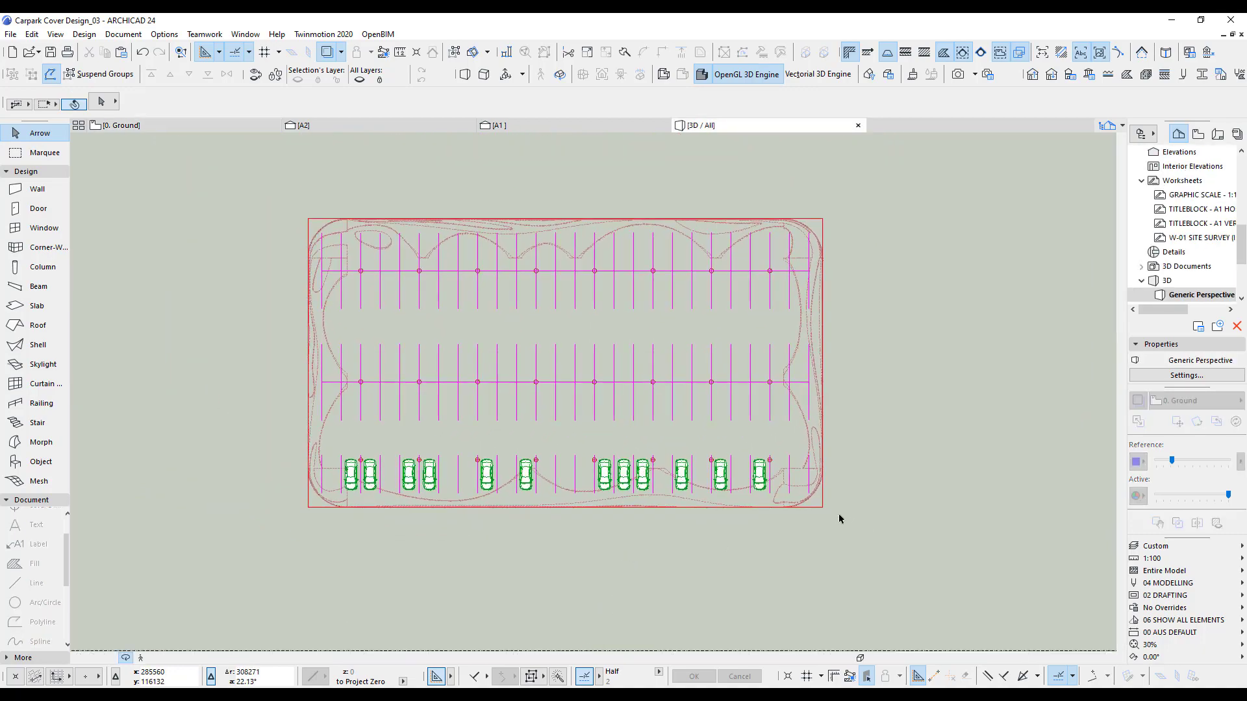
pyautogui.keyDown('shift'); pyautogui.moveTo(555, 399); pyautogui.dragTo(693, 415, button='middle'); pyautogui.keyUp('shift')
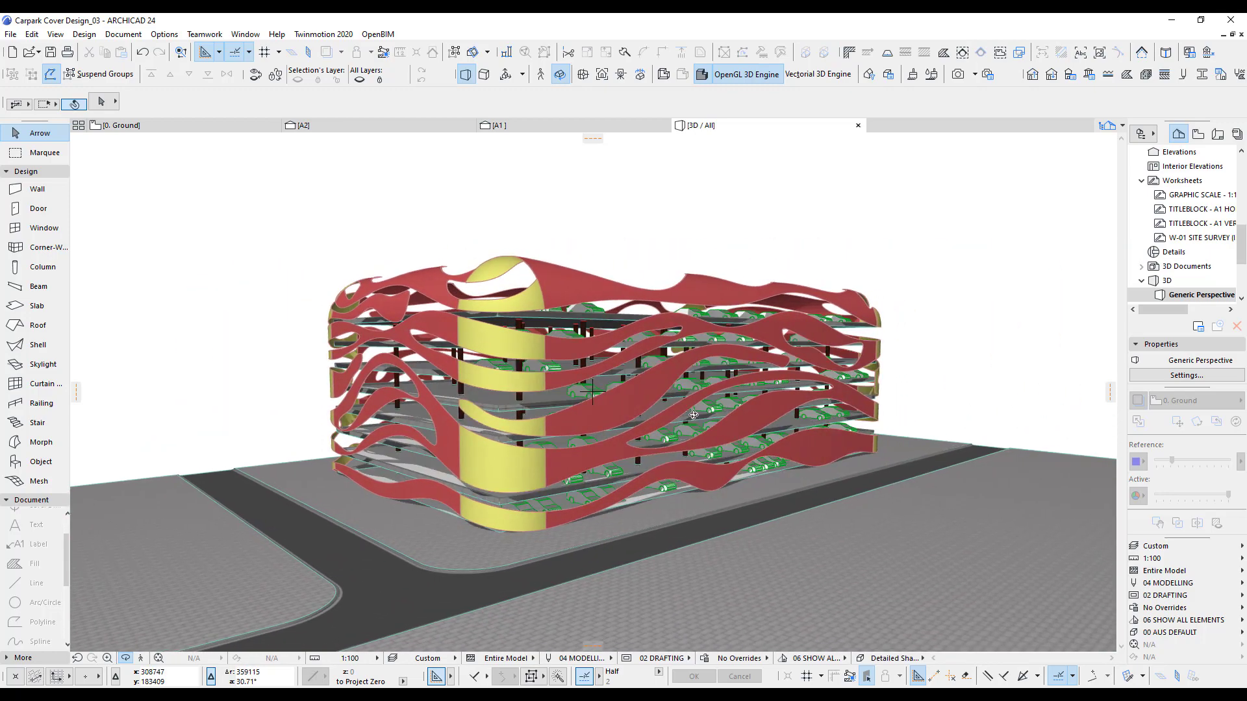